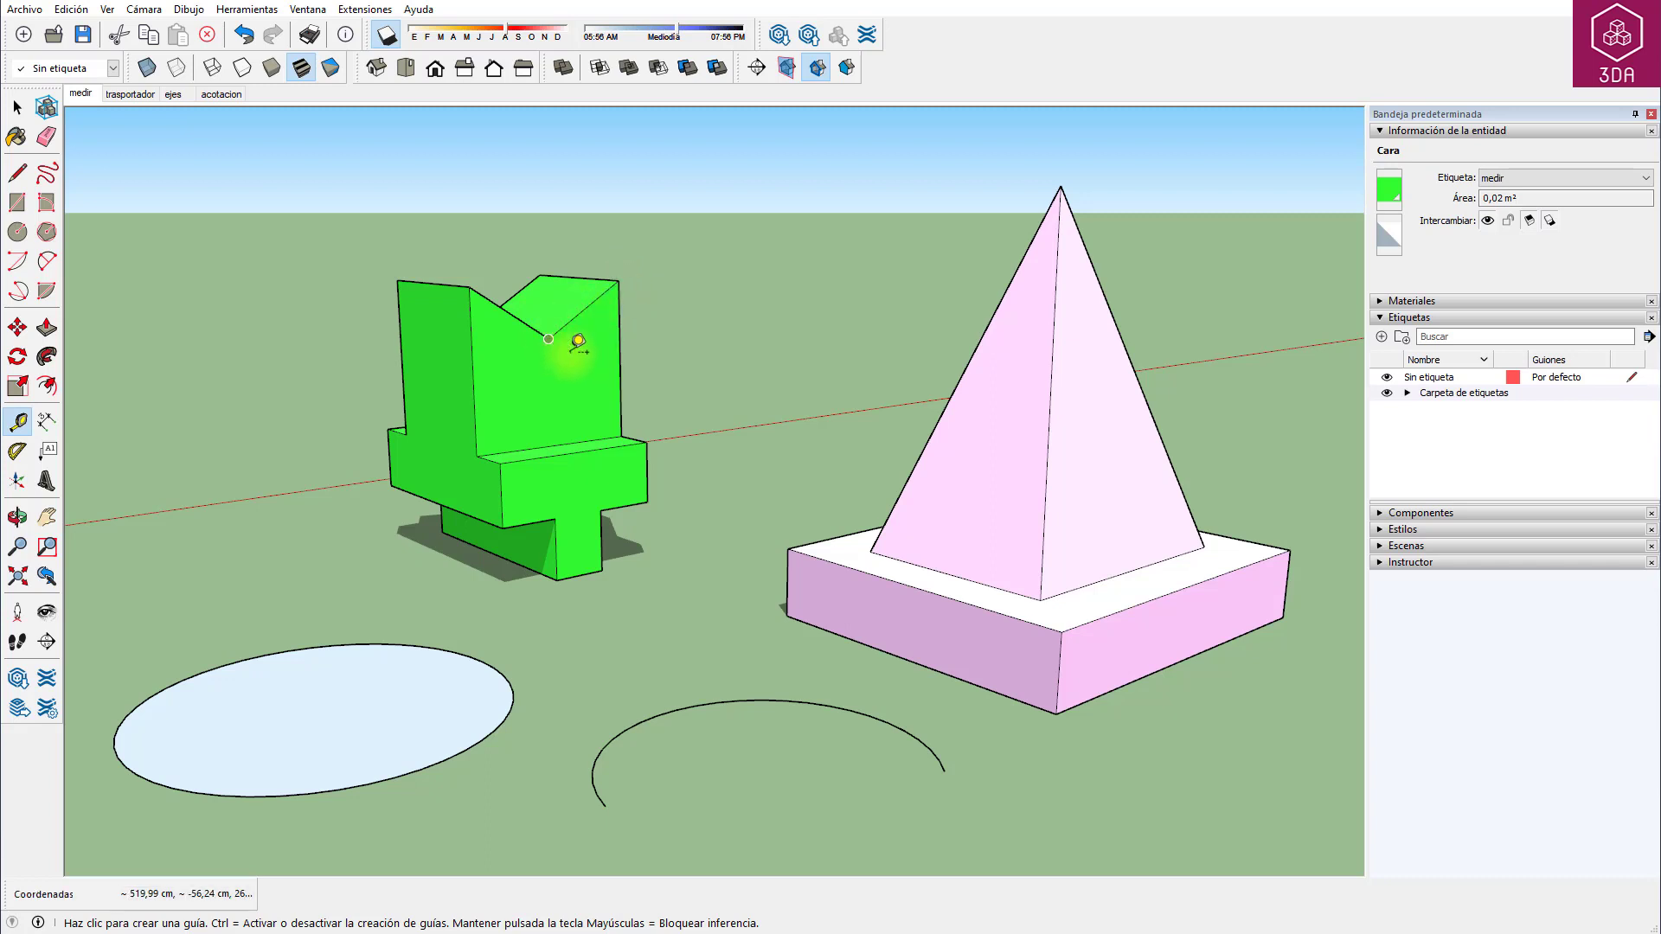
Measure the distance from the corner of the green solid's ledge to the pyramid's apex.
click(646, 442)
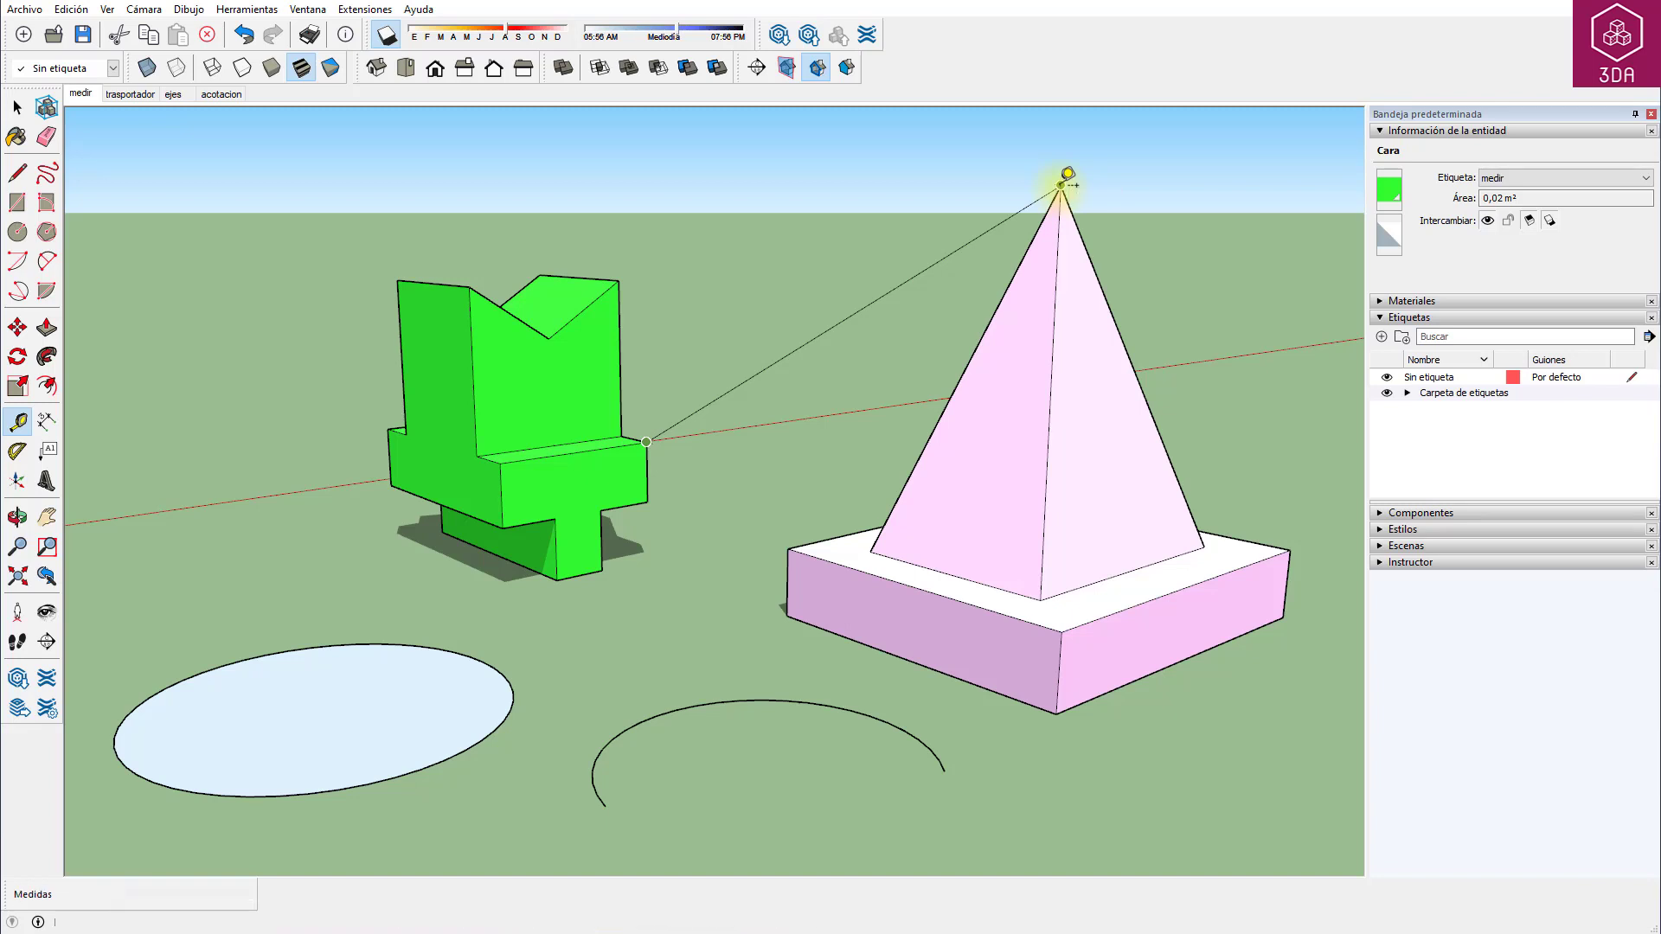
key(space)
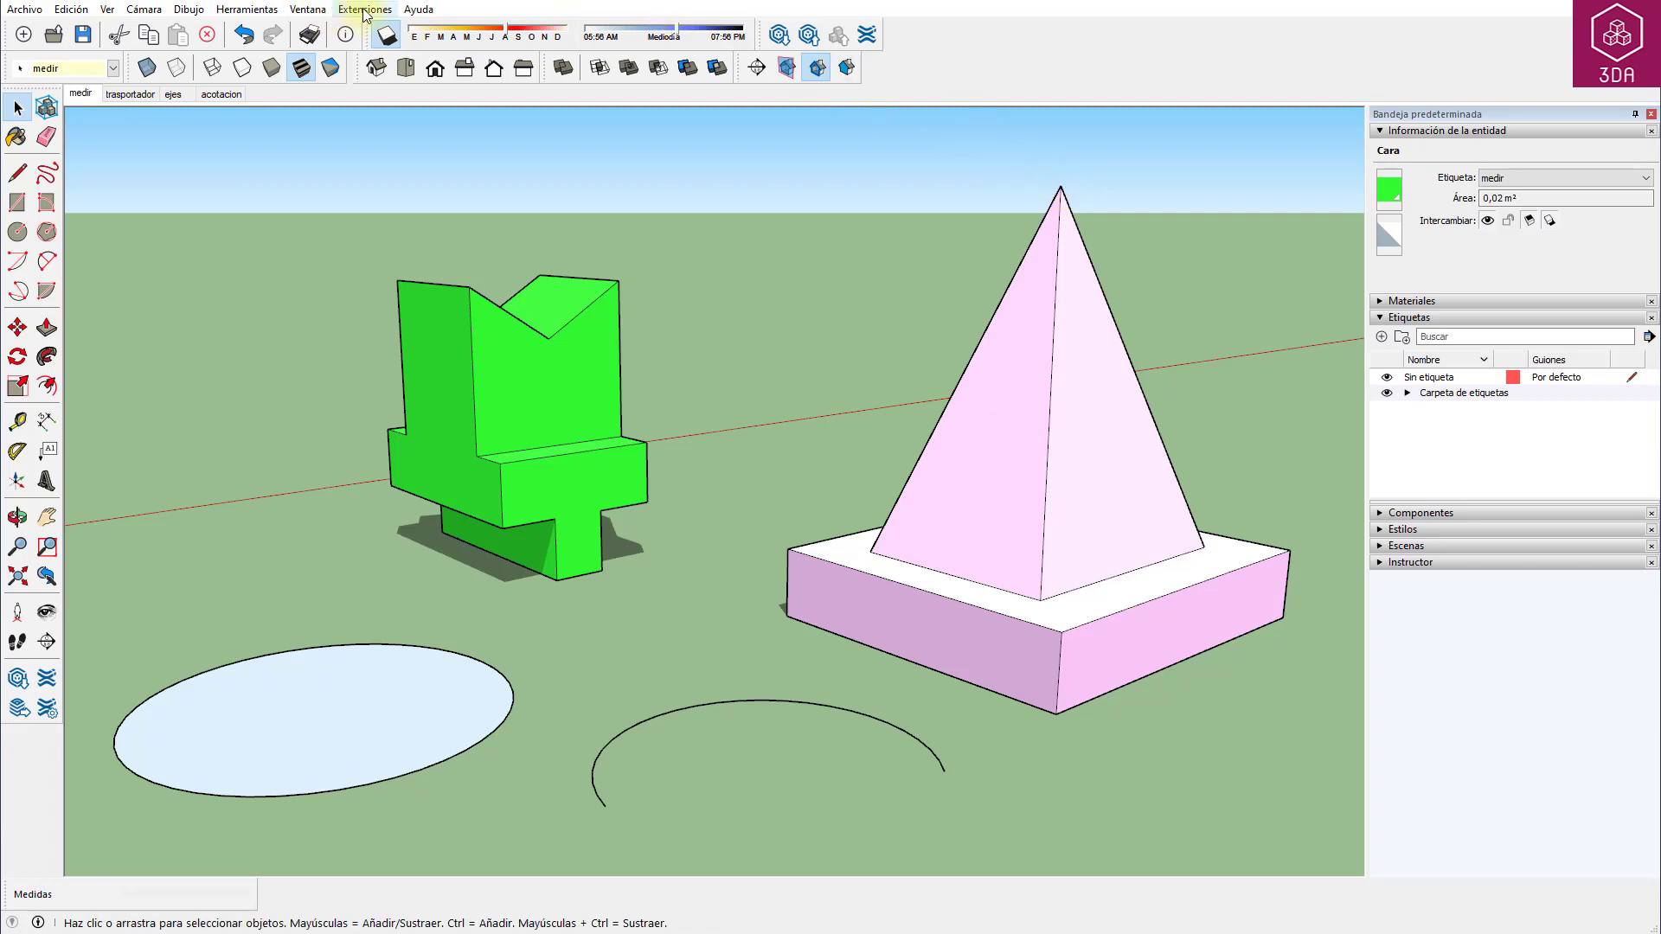
Check the length unit and display precision options in the model's unit settings, leaving them as they are.
click(308, 9)
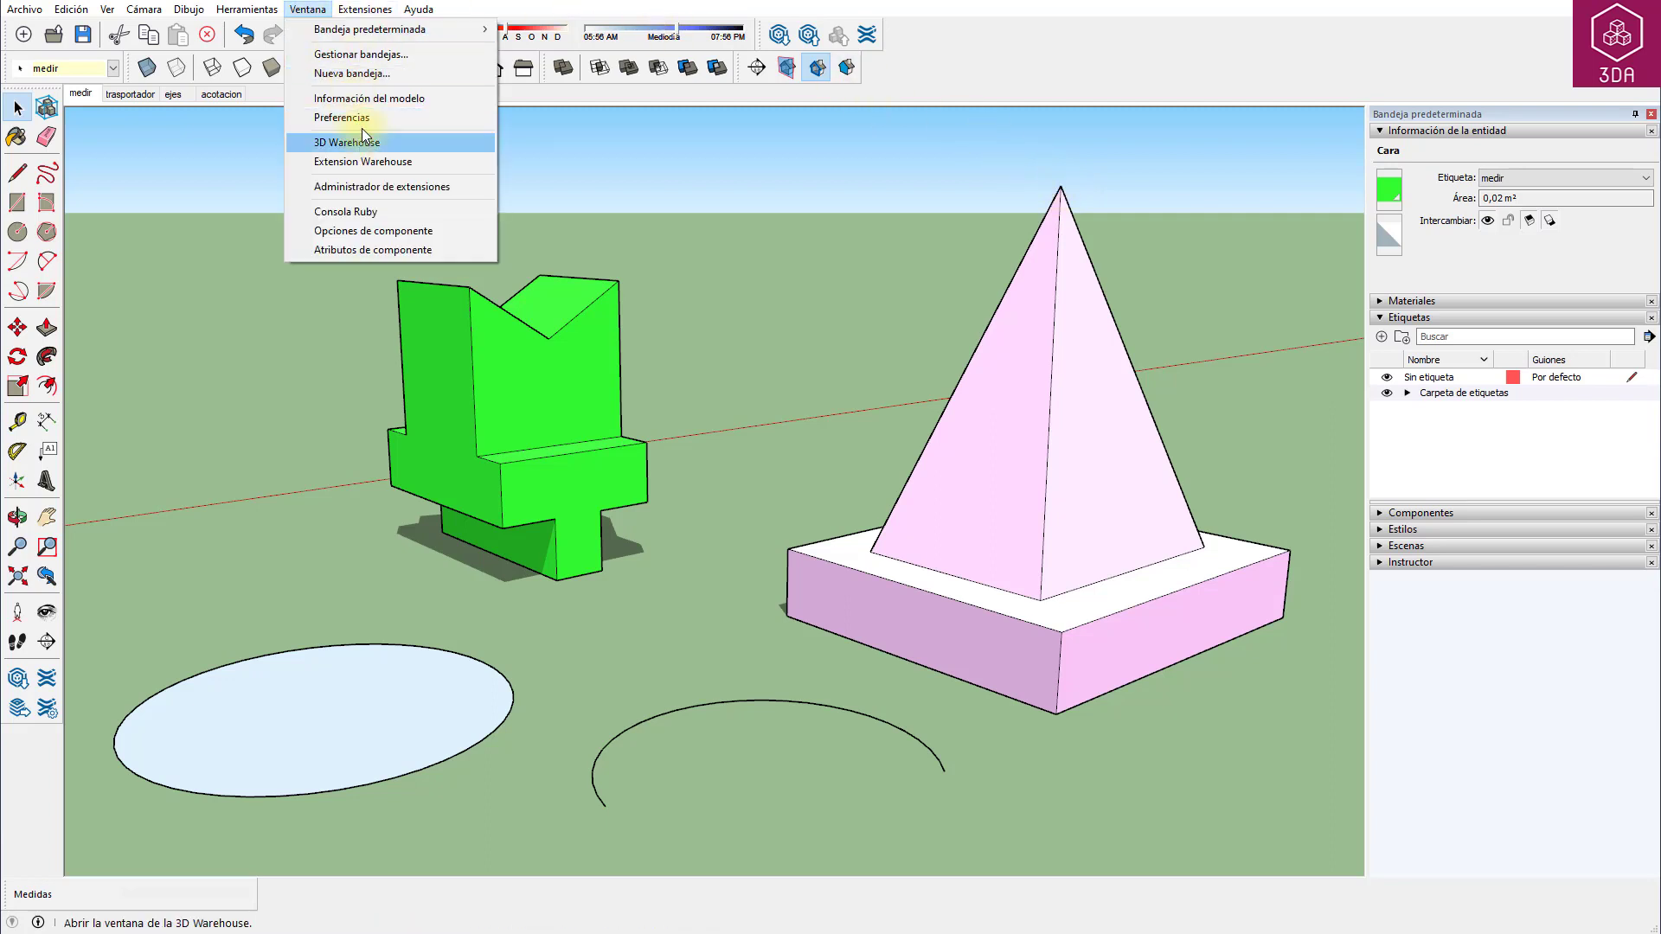
click(375, 99)
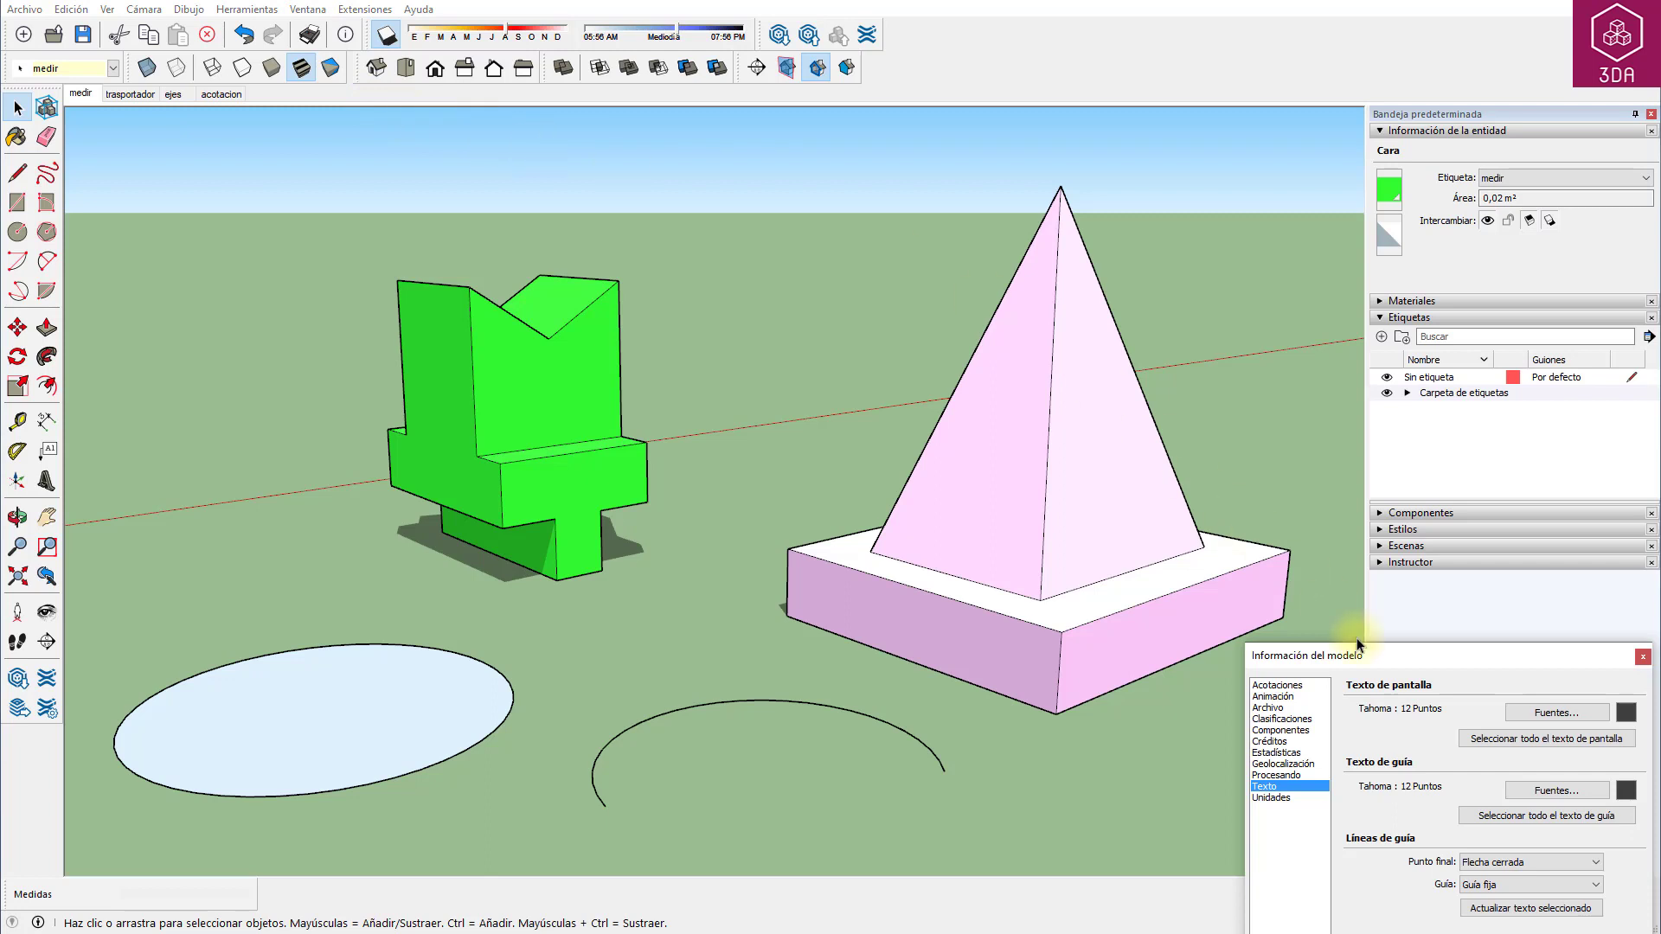
drag(1452, 650, 793, 256)
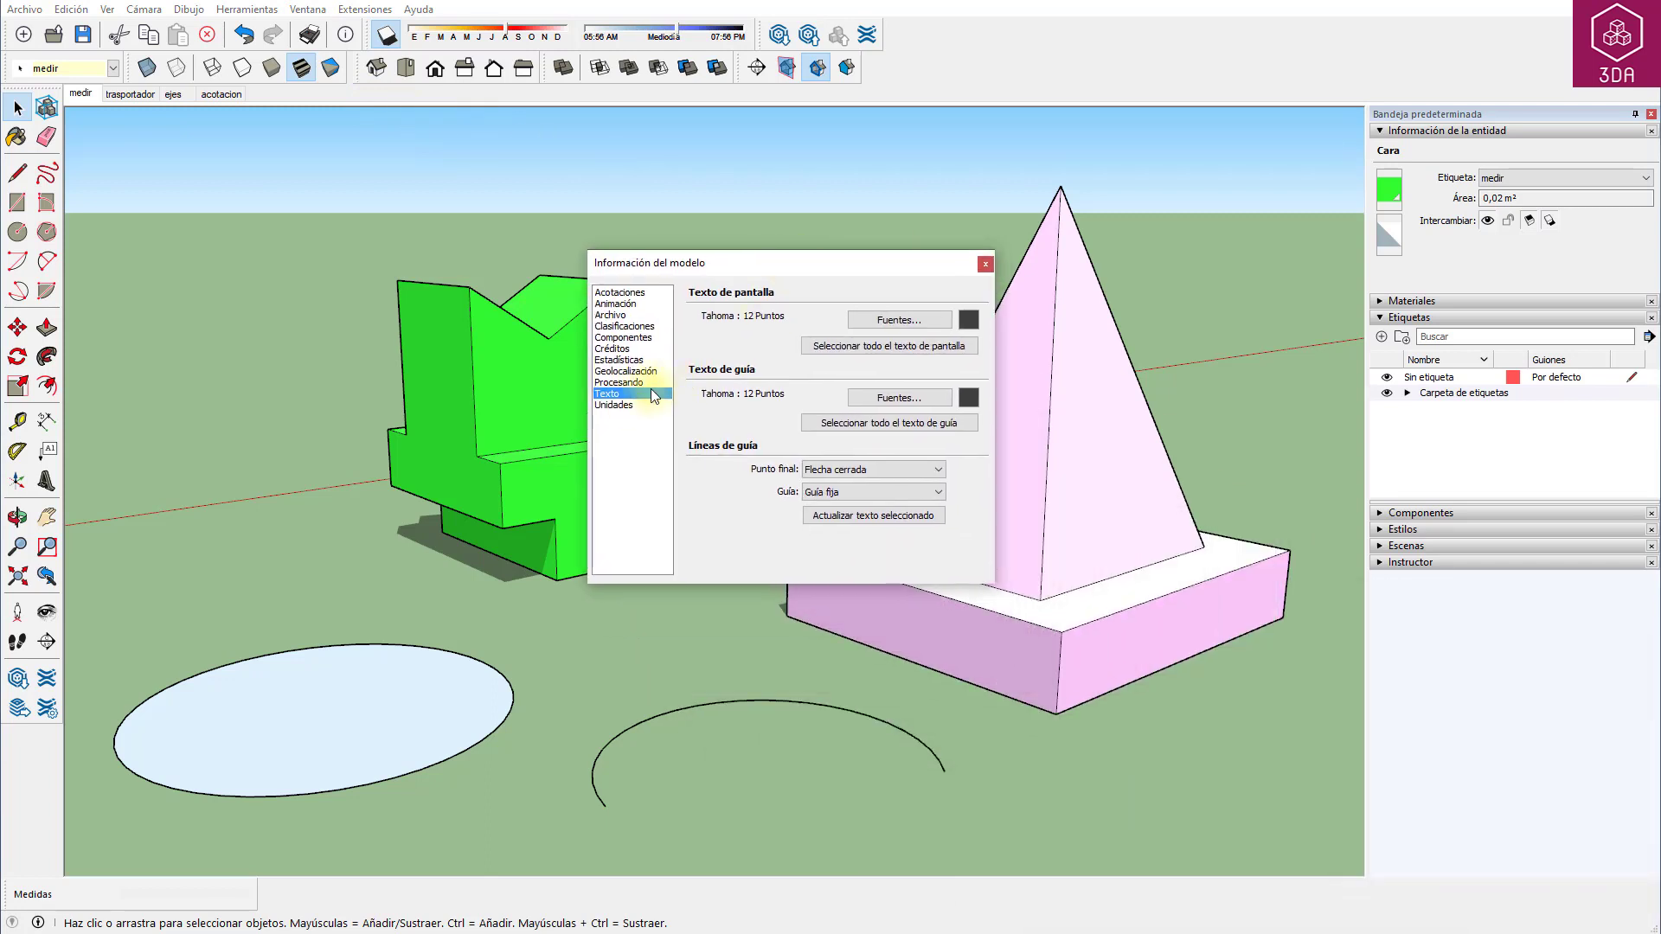
click(621, 404)
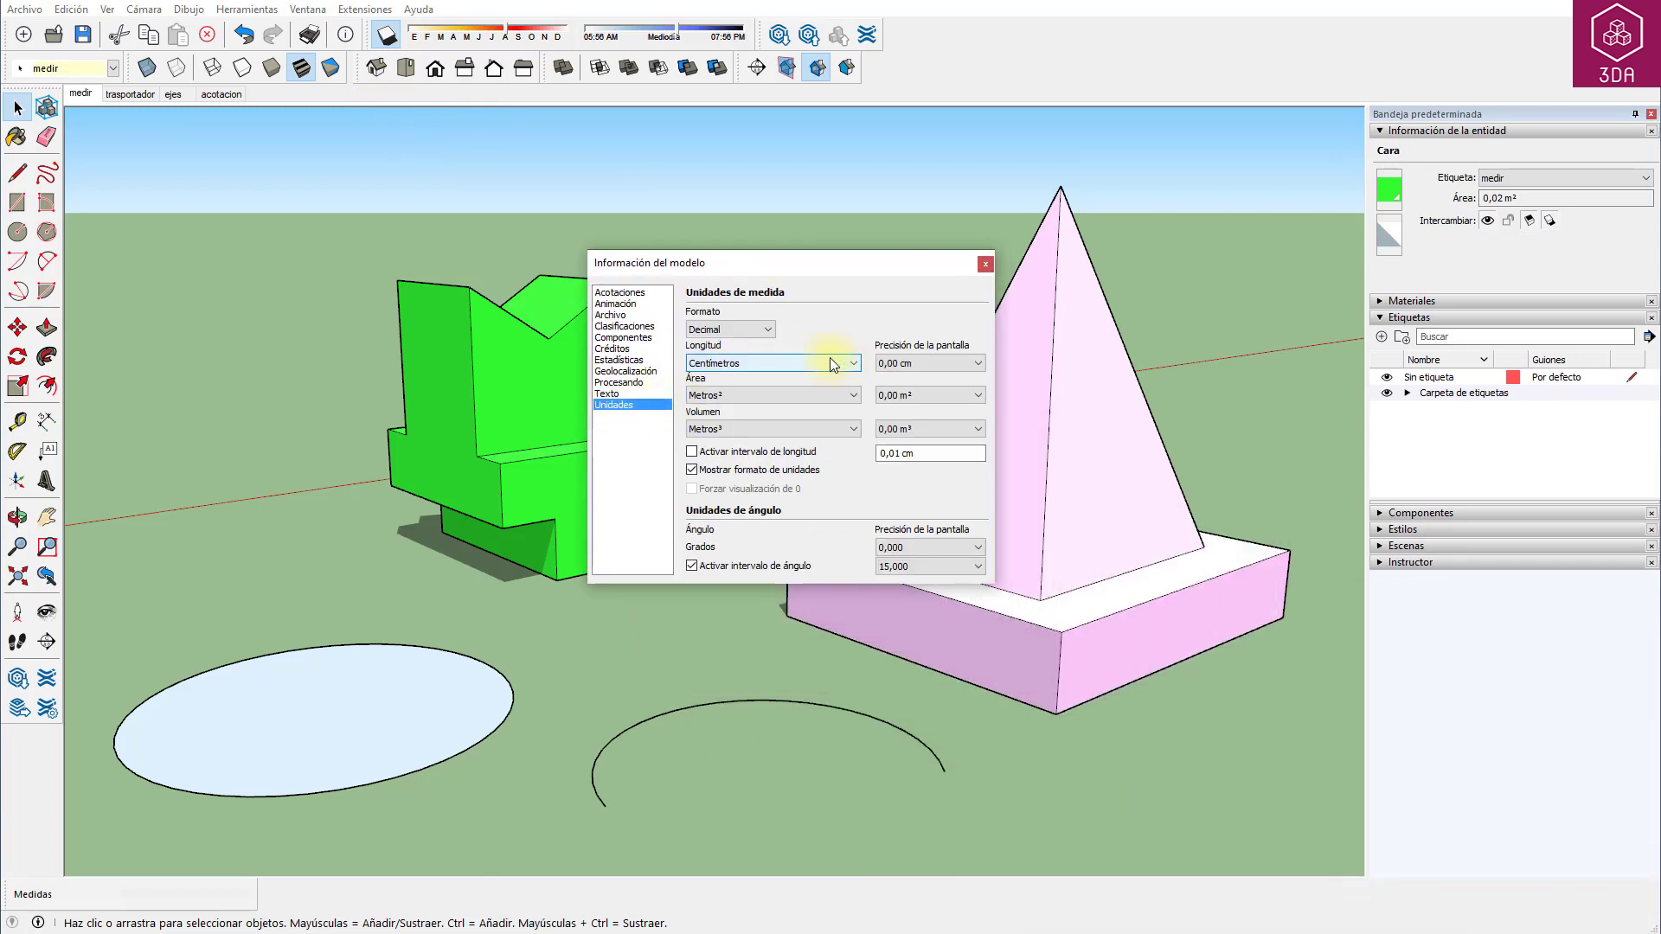
click(933, 363)
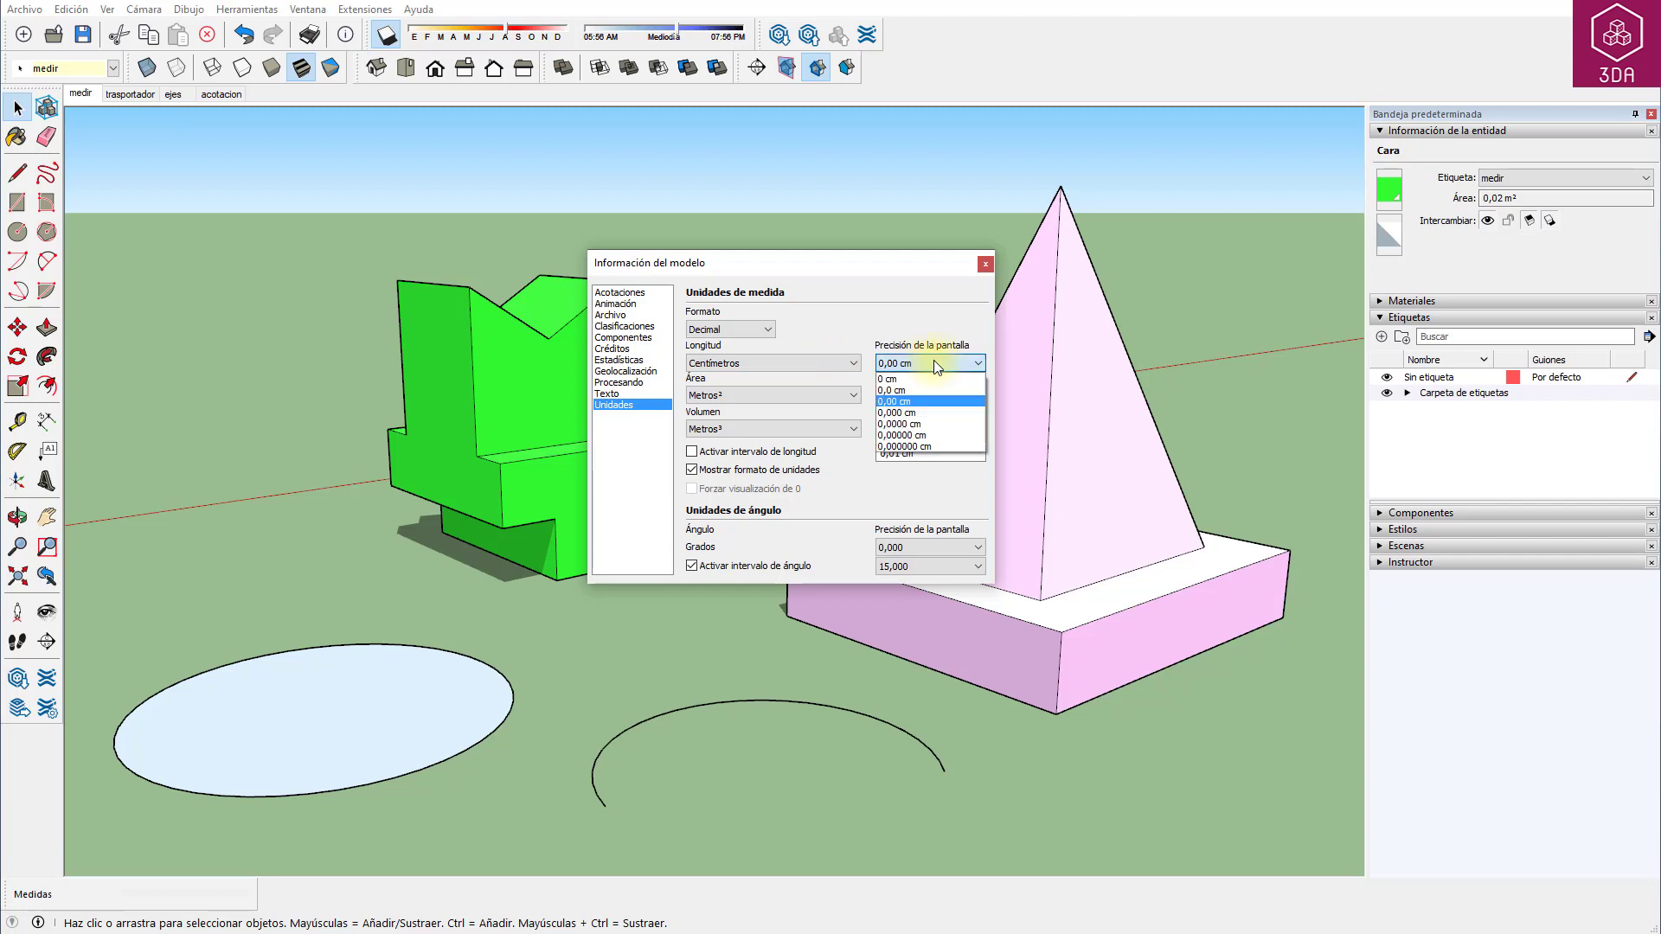
click(985, 265)
click(985, 265)
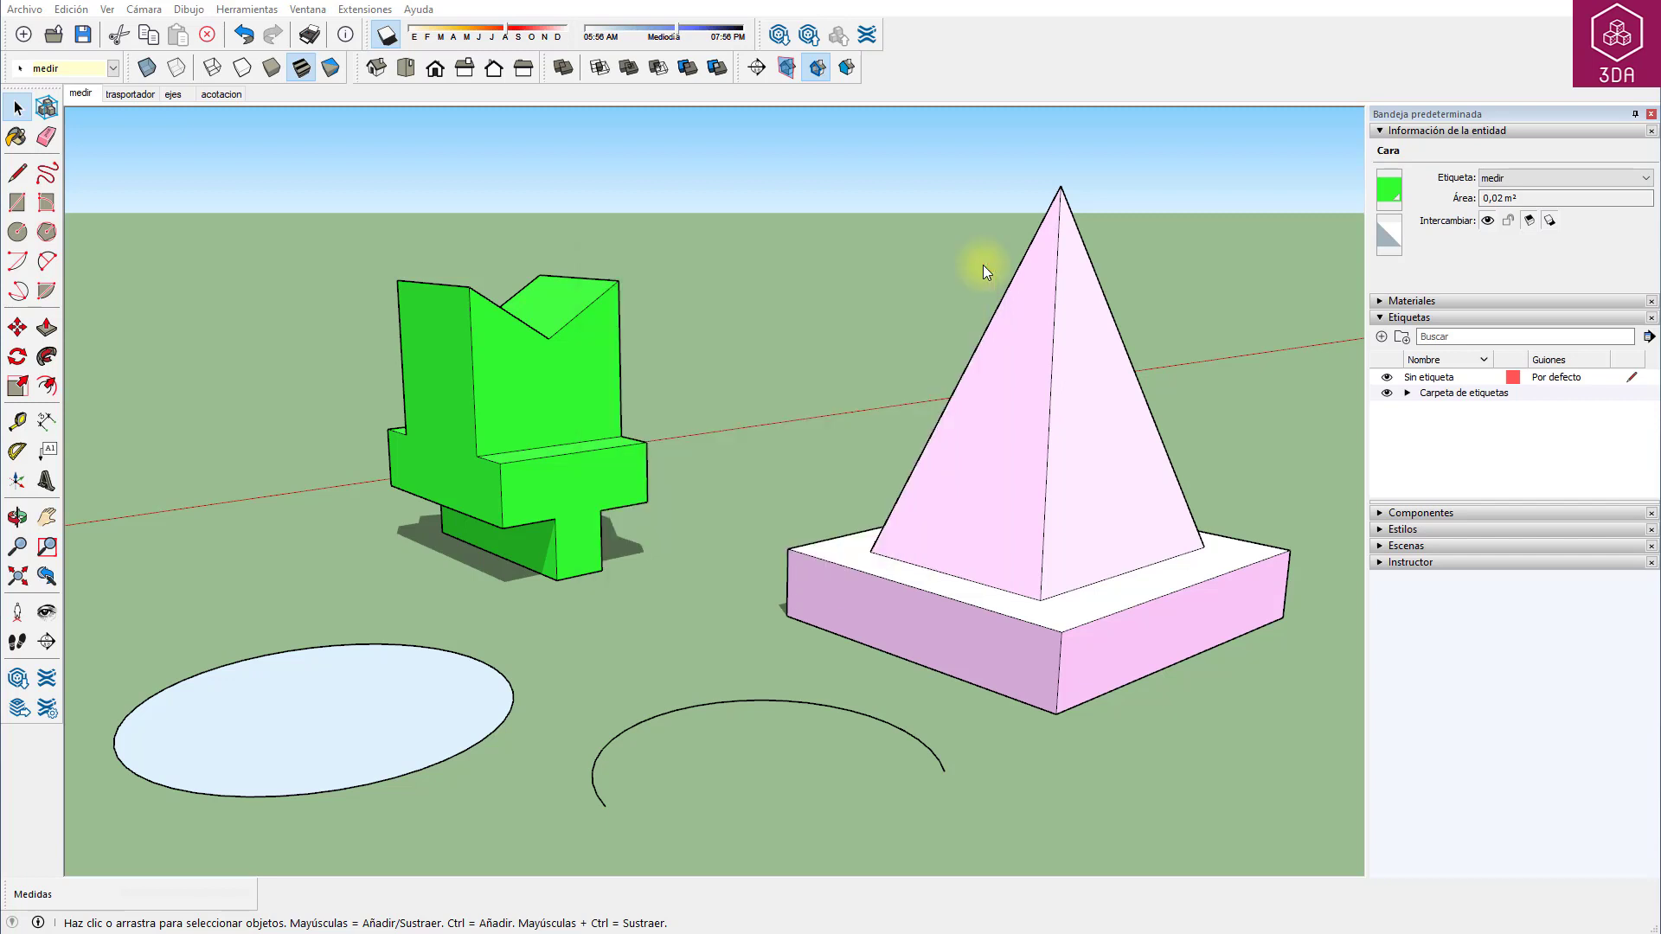
Try placing a guide line parallel to the lower edge of the pyramid's base, level with the apex.
key(t)
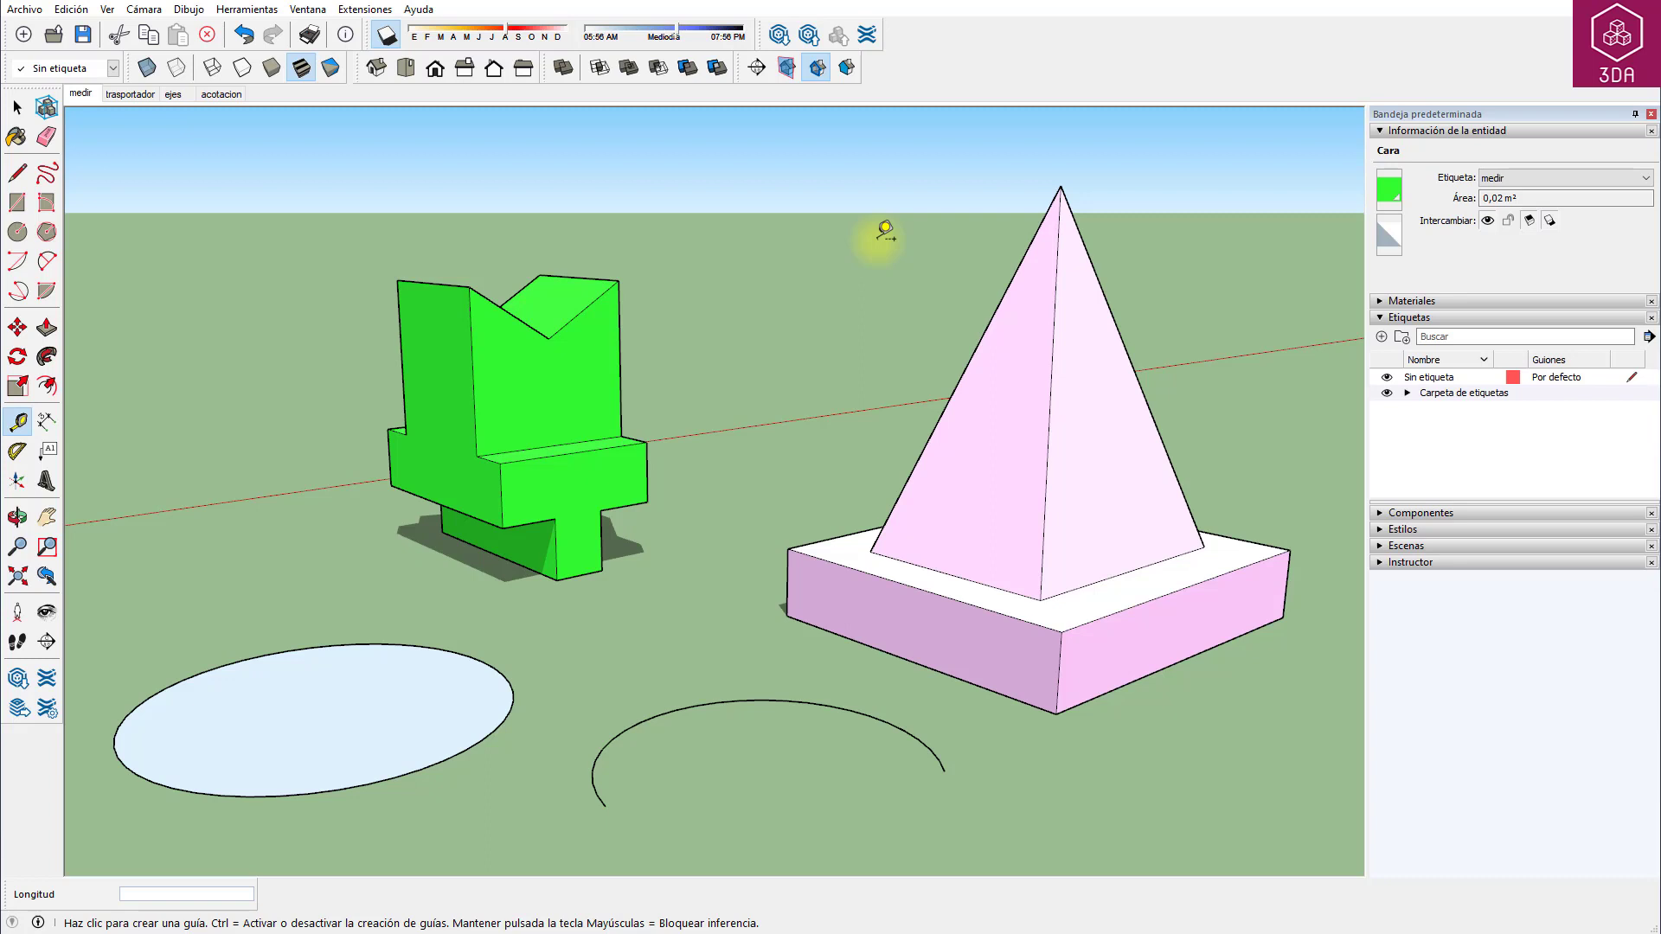
click(906, 660)
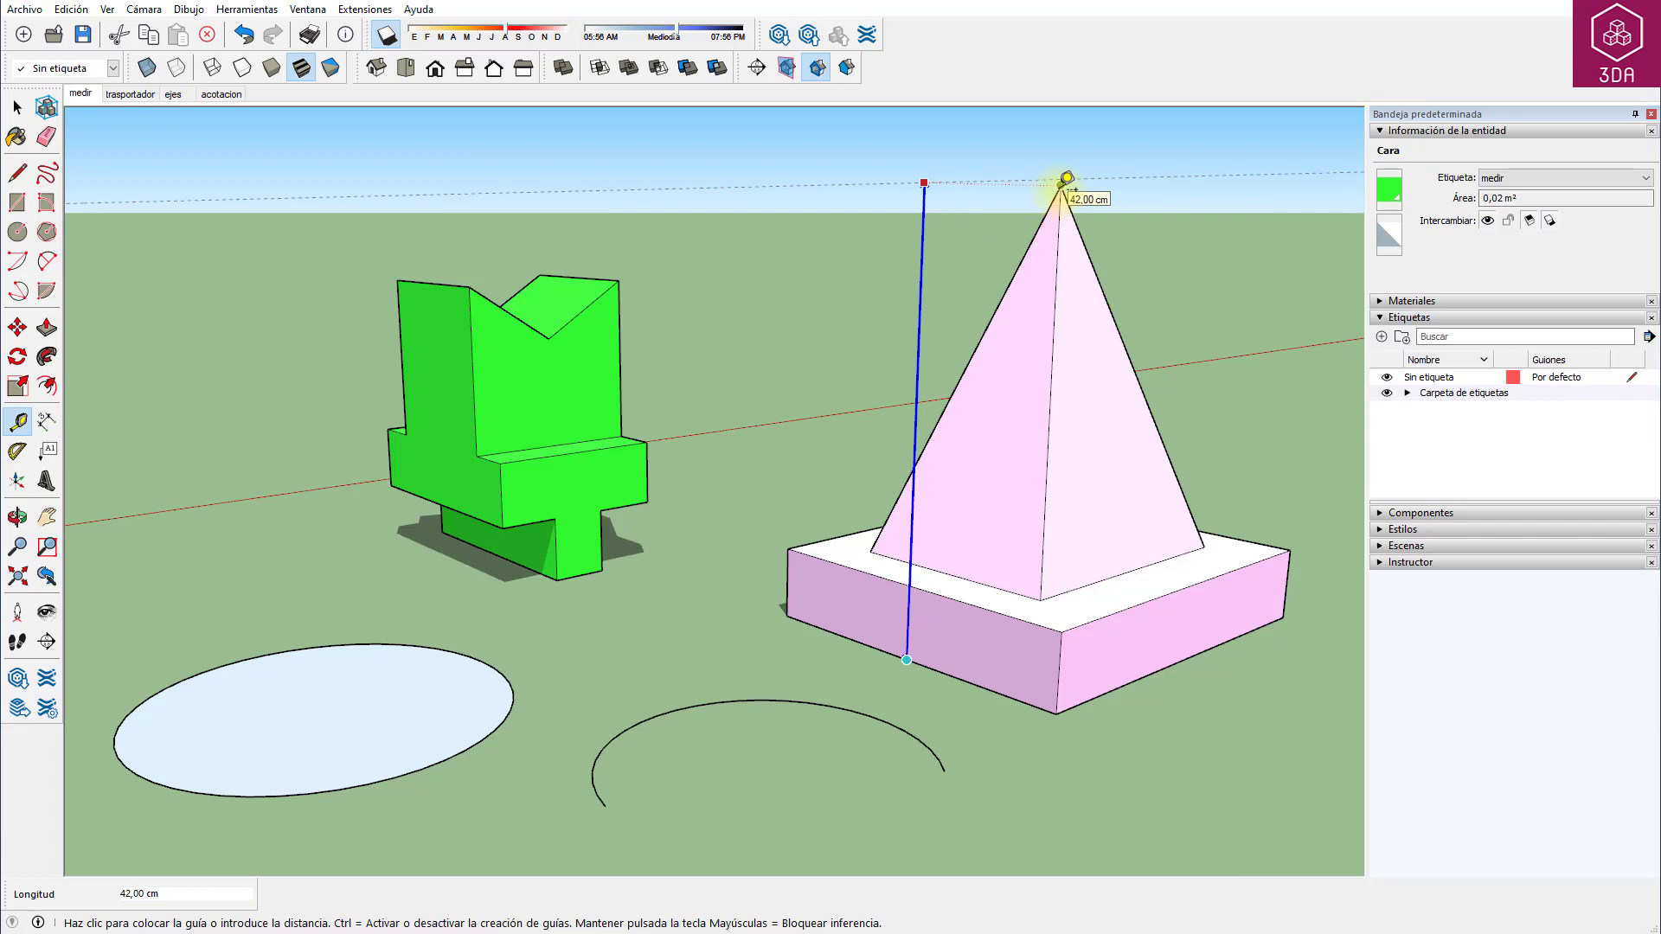
key(ctrl+z)
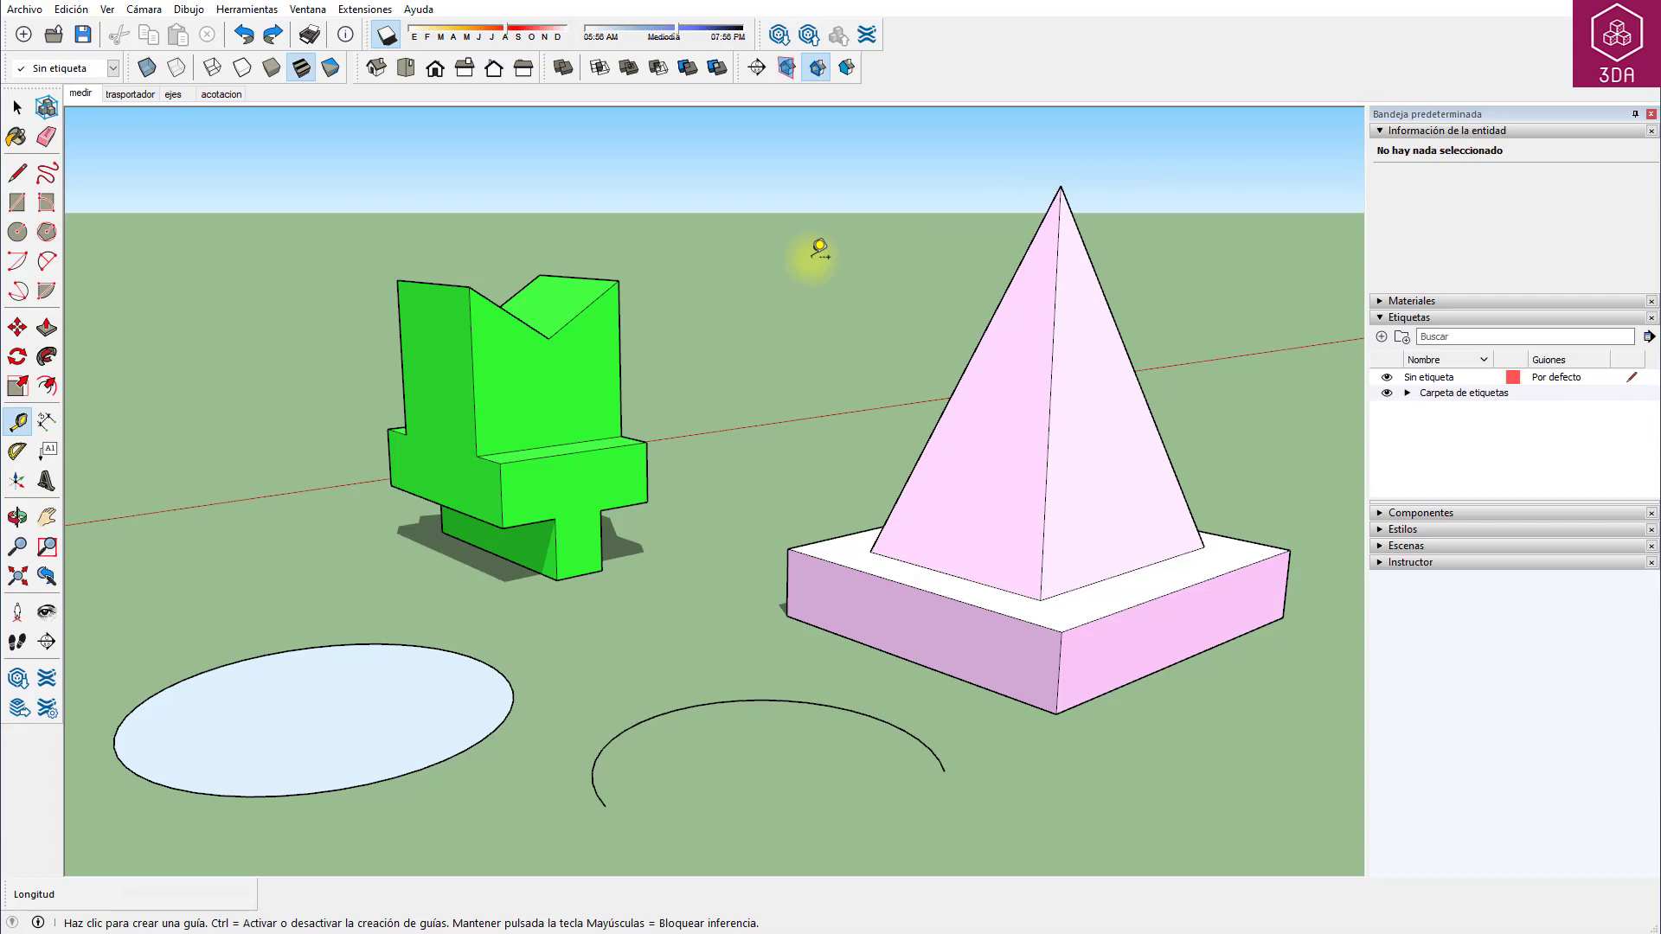
Place a guide line on the green solid's lower front face, 3 cm below and parallel to the ledge's outer edge.
click(576, 451)
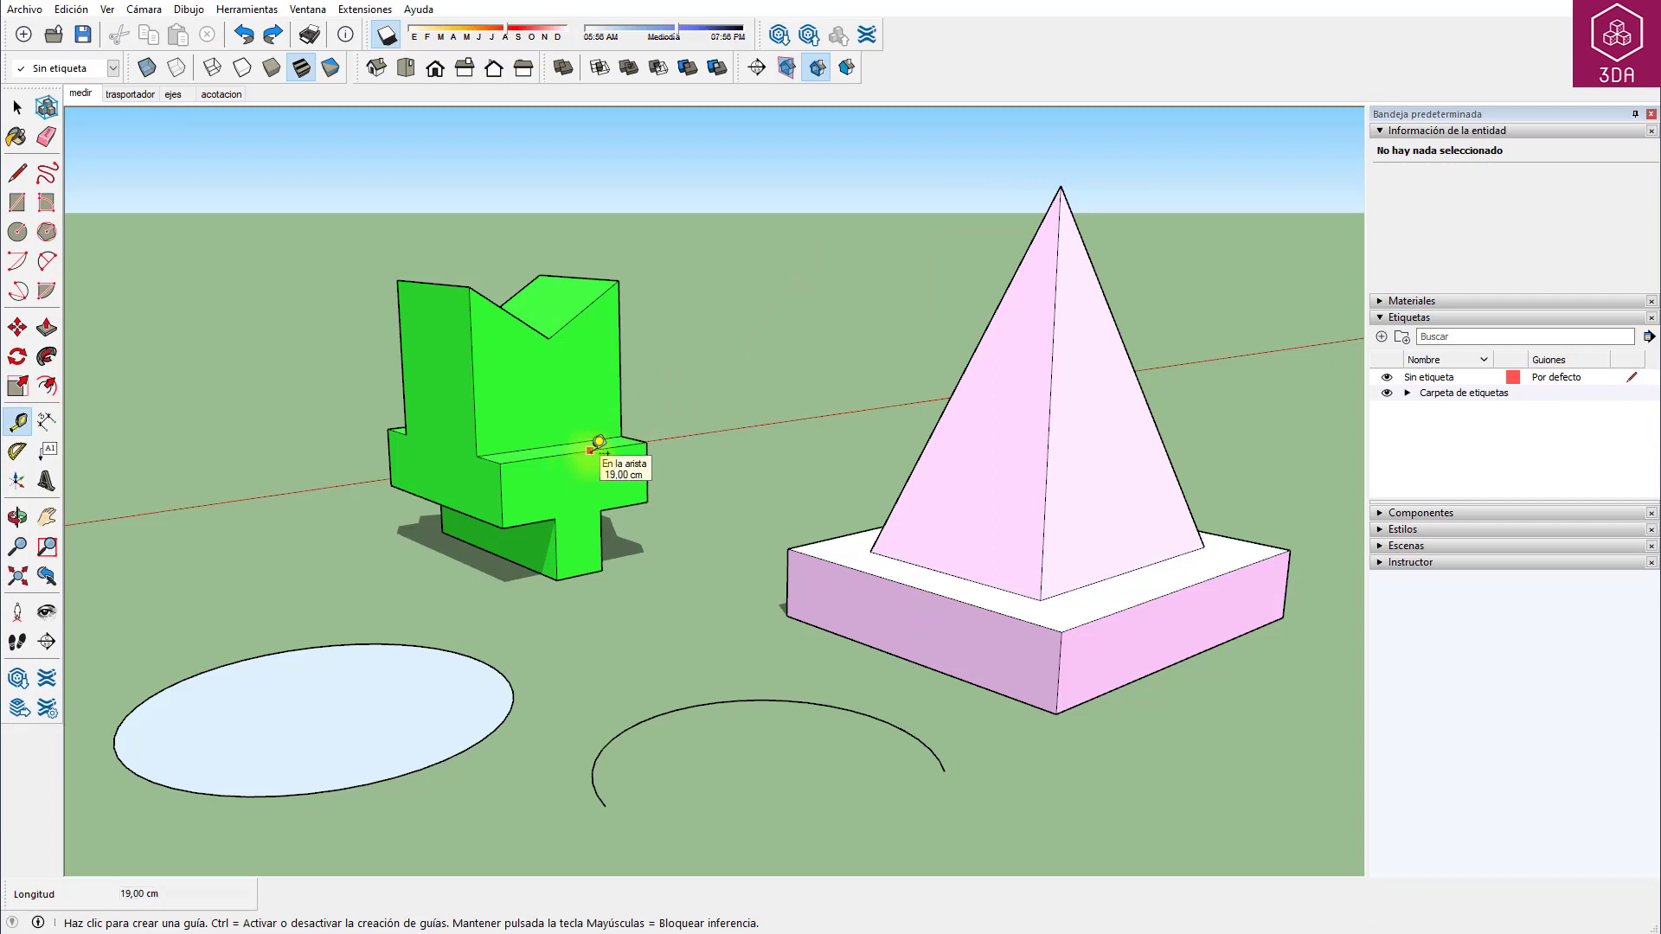
click(591, 451)
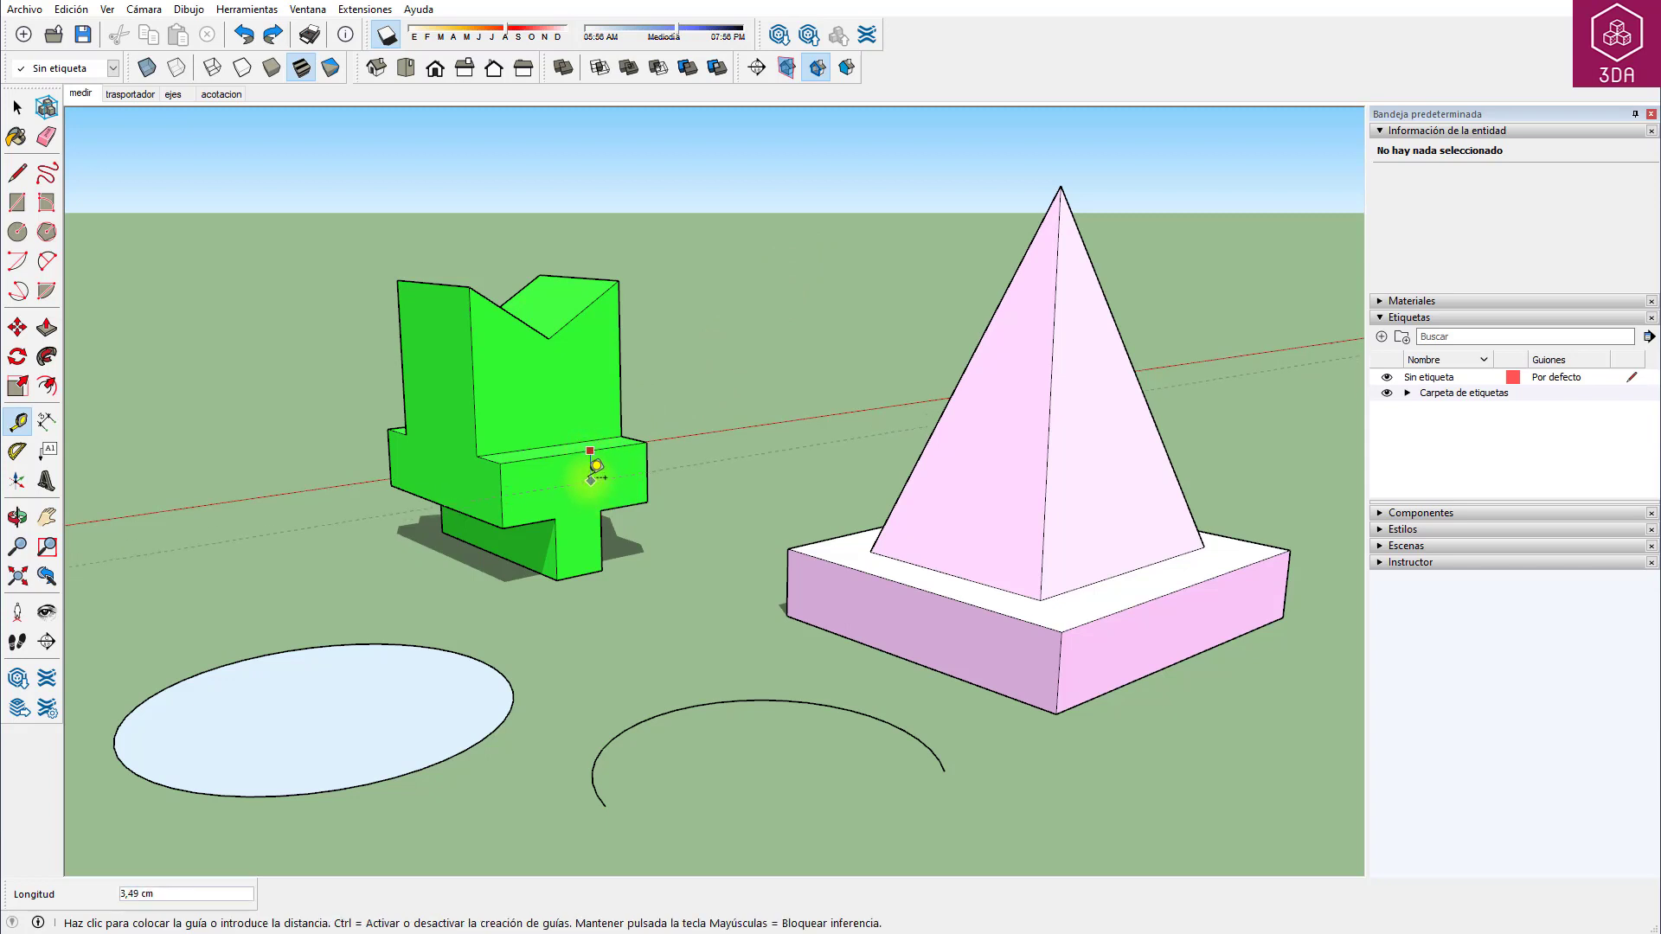
scroll(596, 482, up, 6)
middle_click(596, 485)
middle_drag(595, 484, 638, 508)
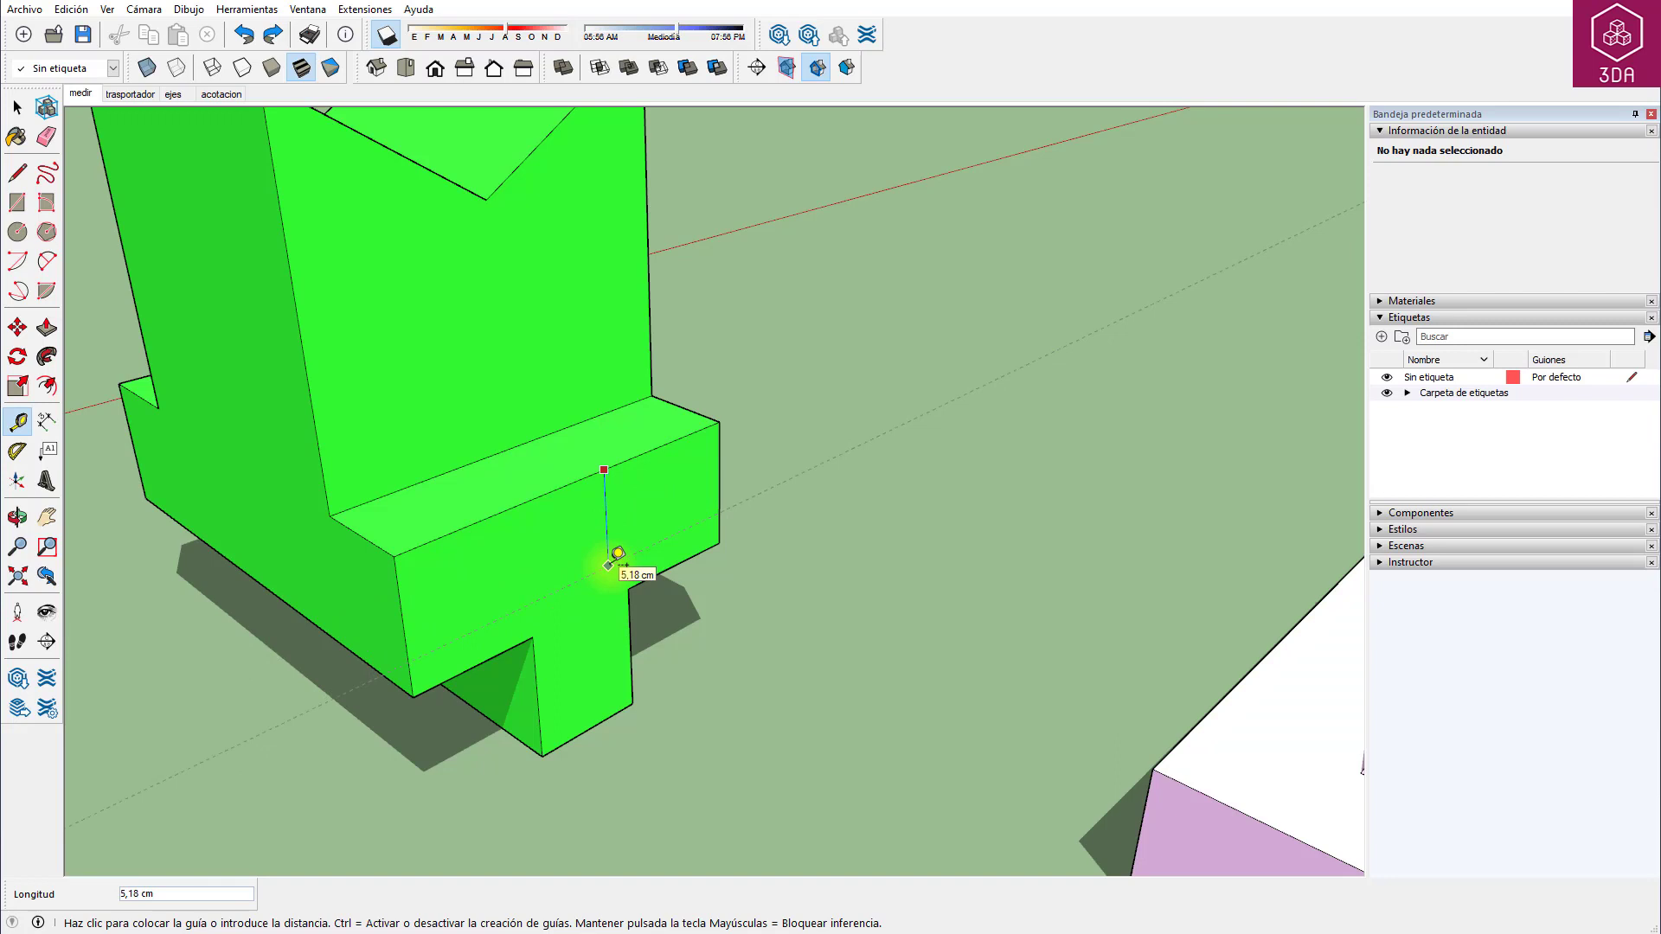
text(3)
key(Return)
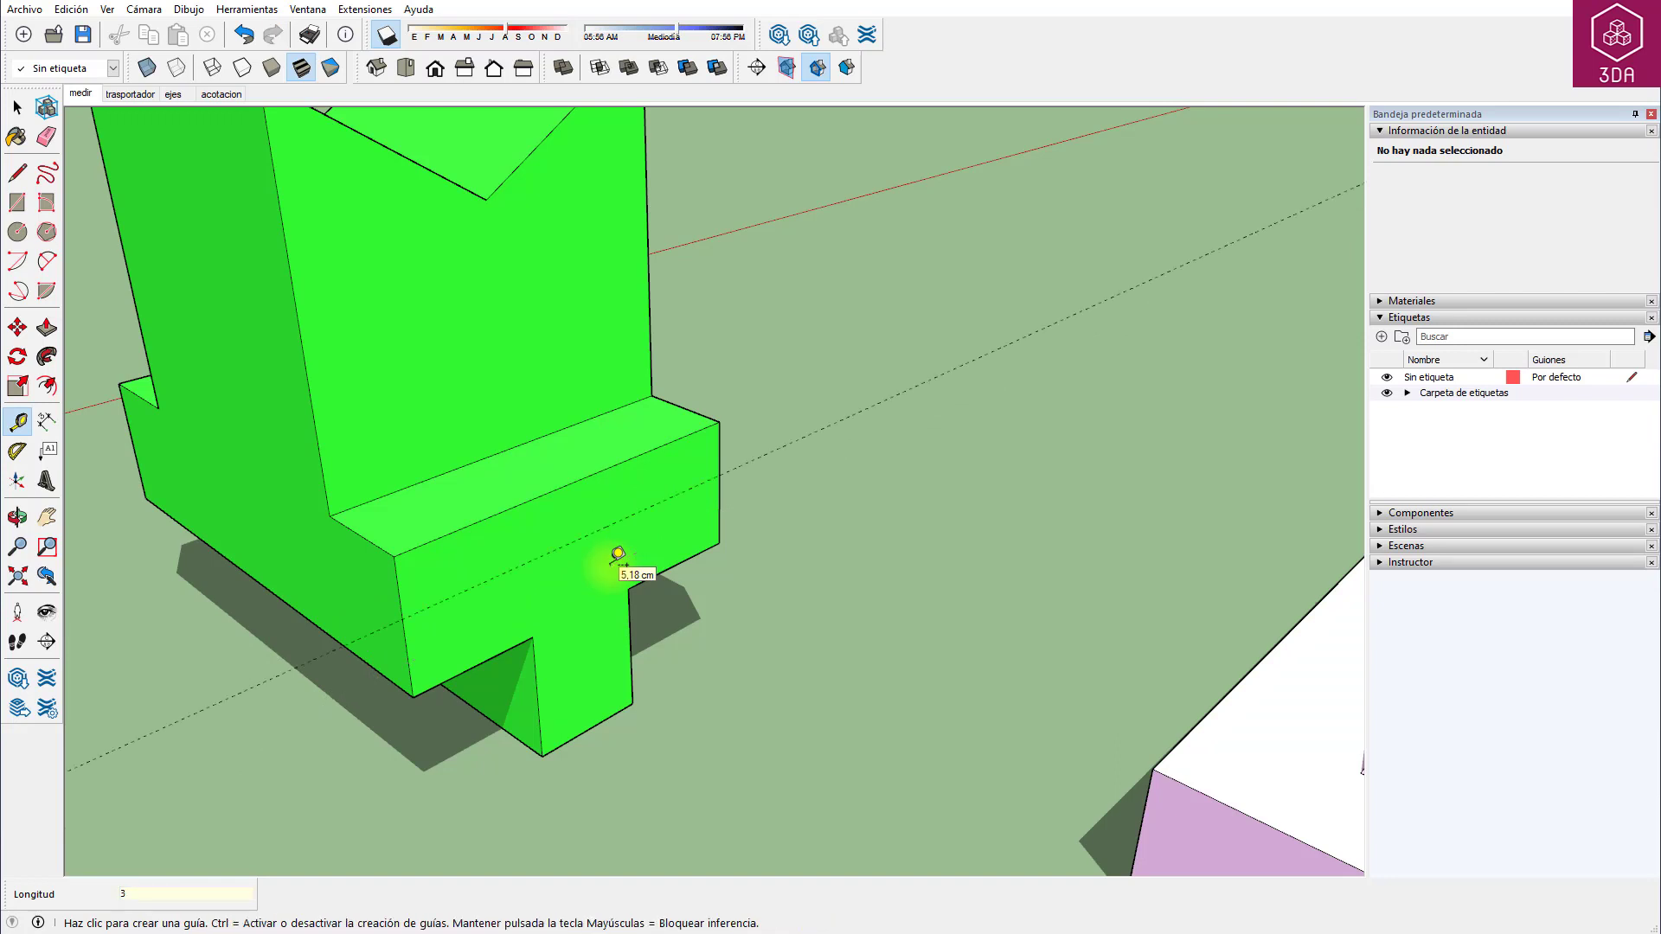
Place a guide line on top of the green solid's ledge, 2 cm in from and parallel to its outer edge.
click(603, 469)
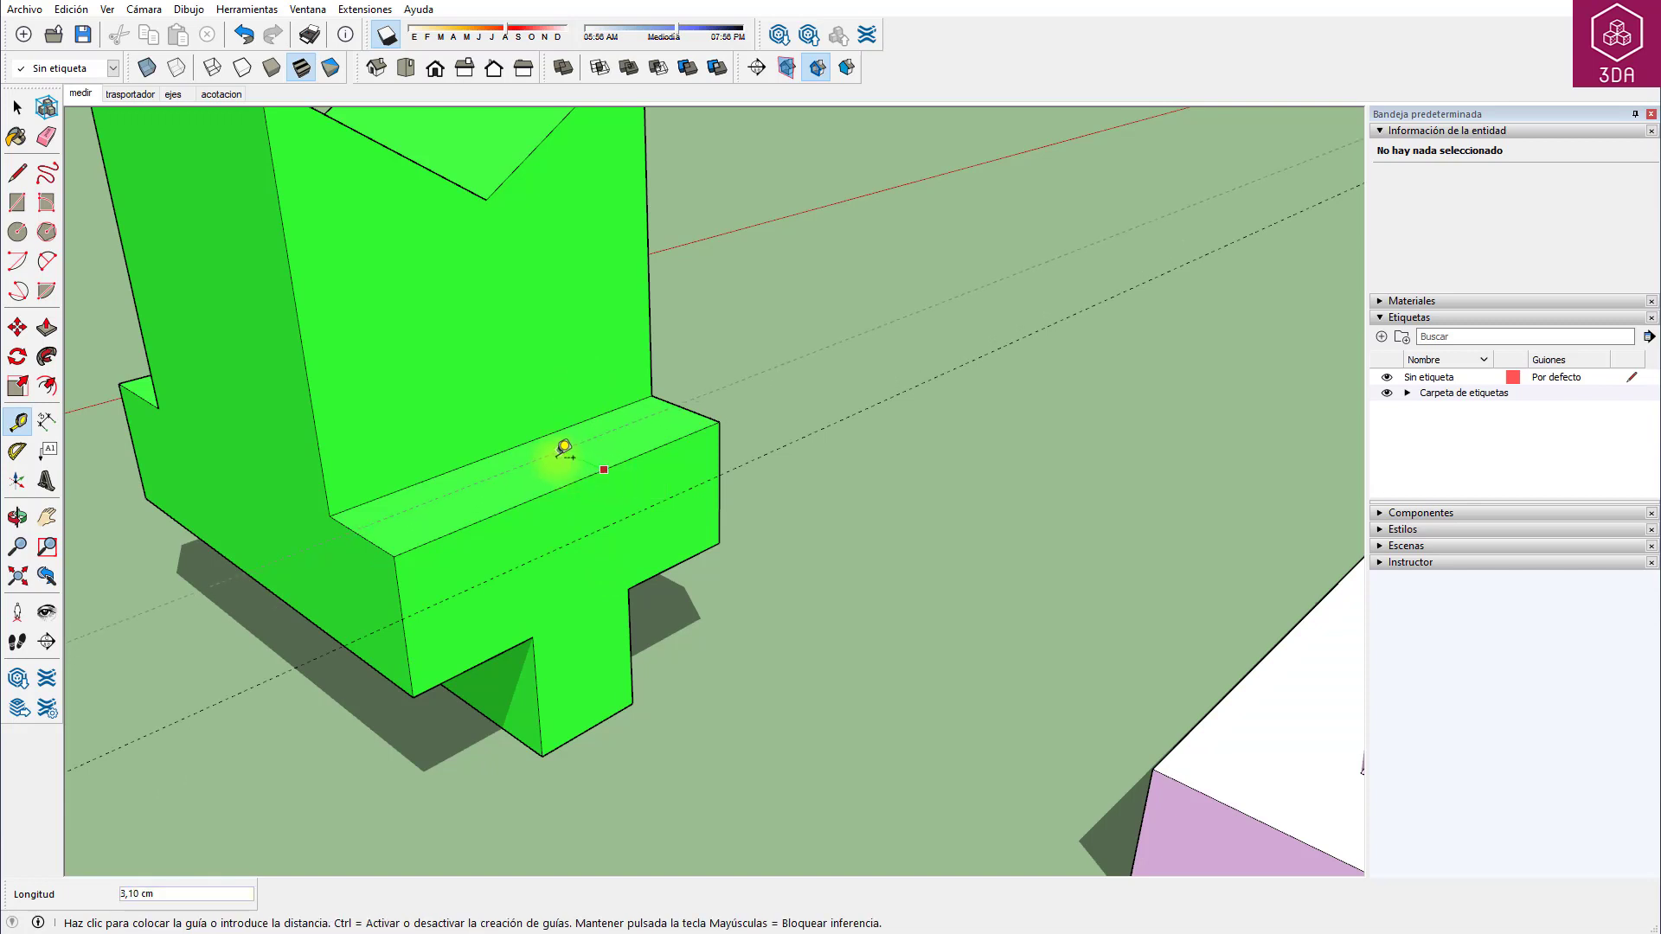
text(2)
key(Return)
scroll(605, 454, down, 6)
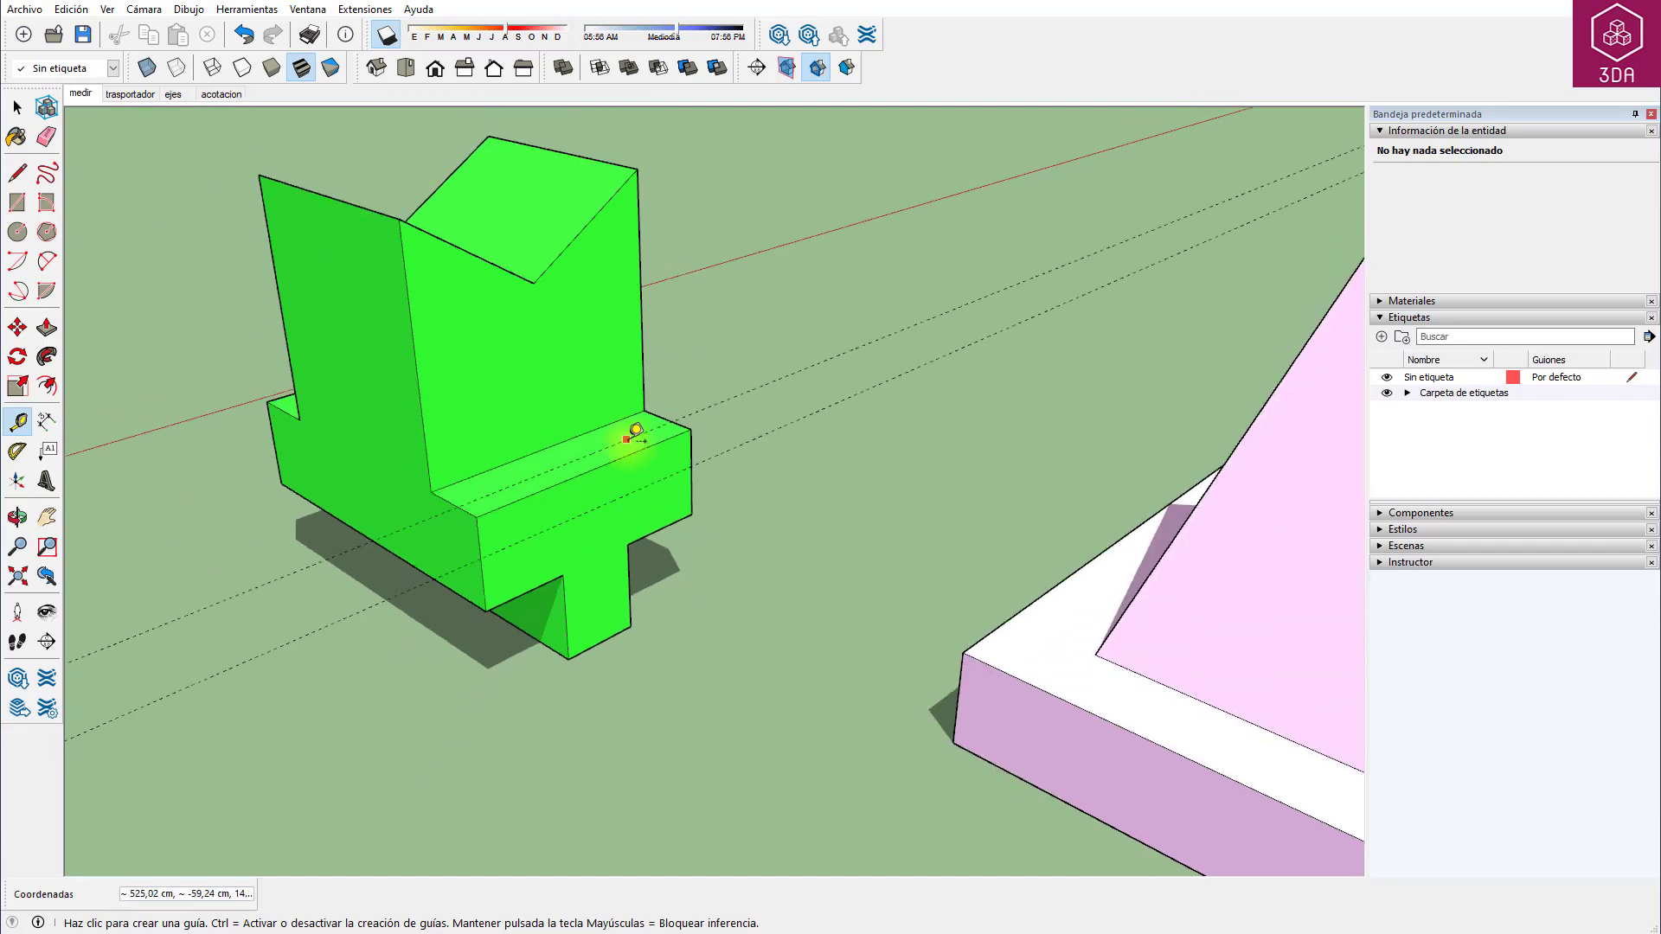
middle_drag(612, 471, 668, 355)
key(space)
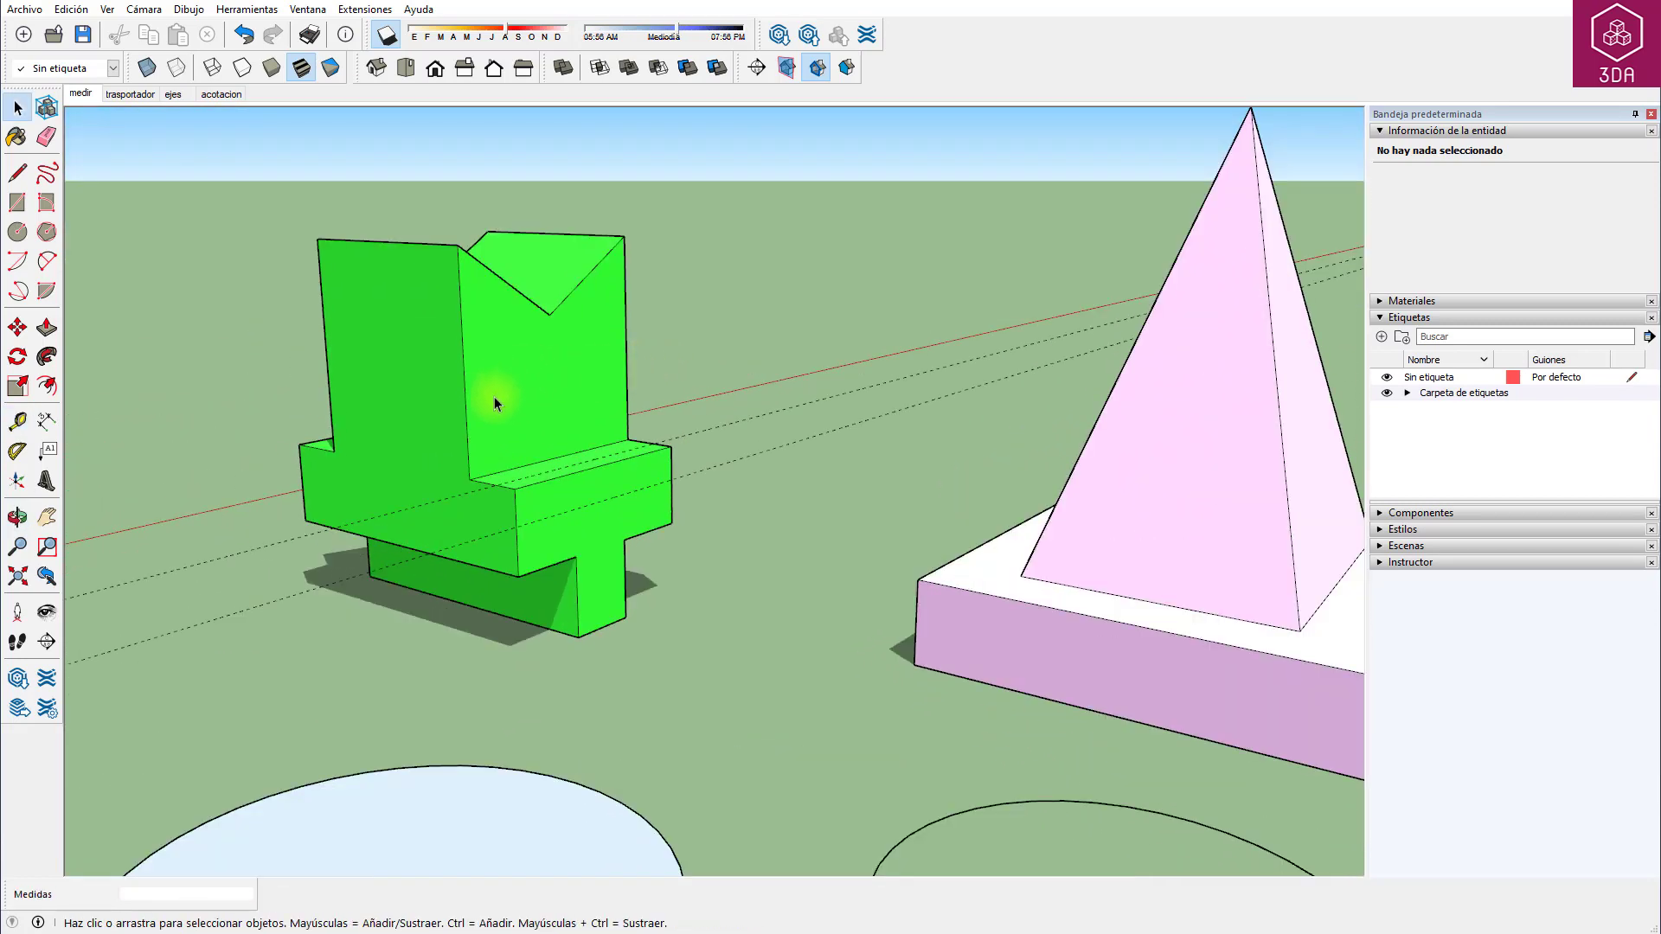
Place guide lines directly along the green solid's upright front edge, both V-notch edges and the ledge's inner edge.
click(17, 421)
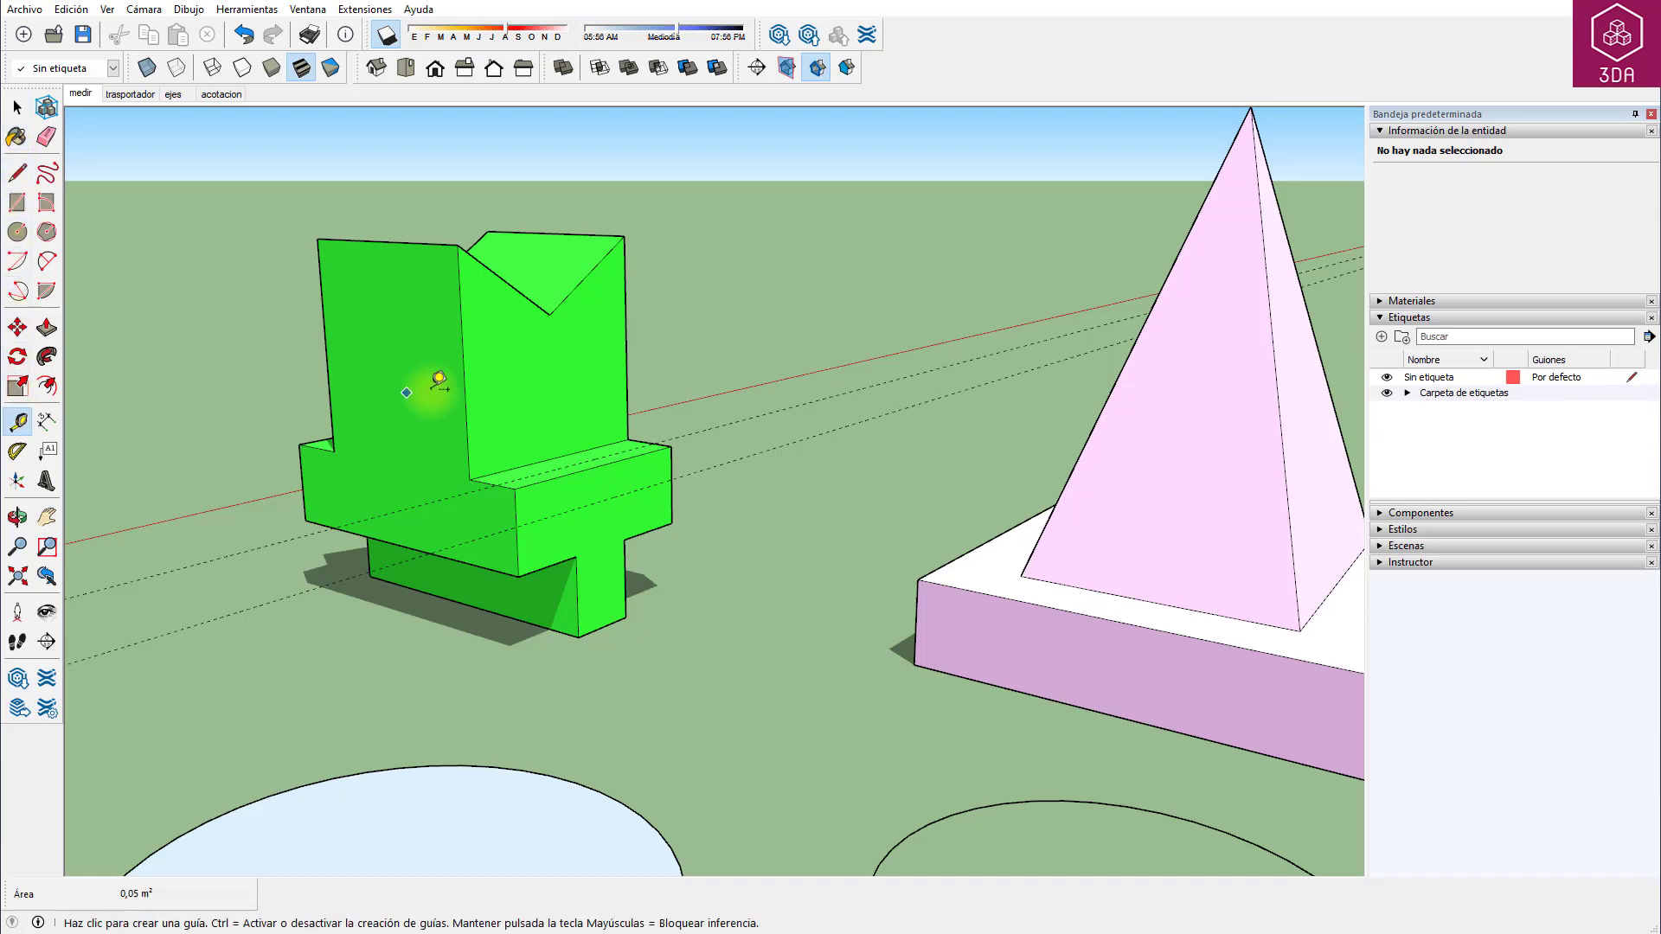
click(464, 366)
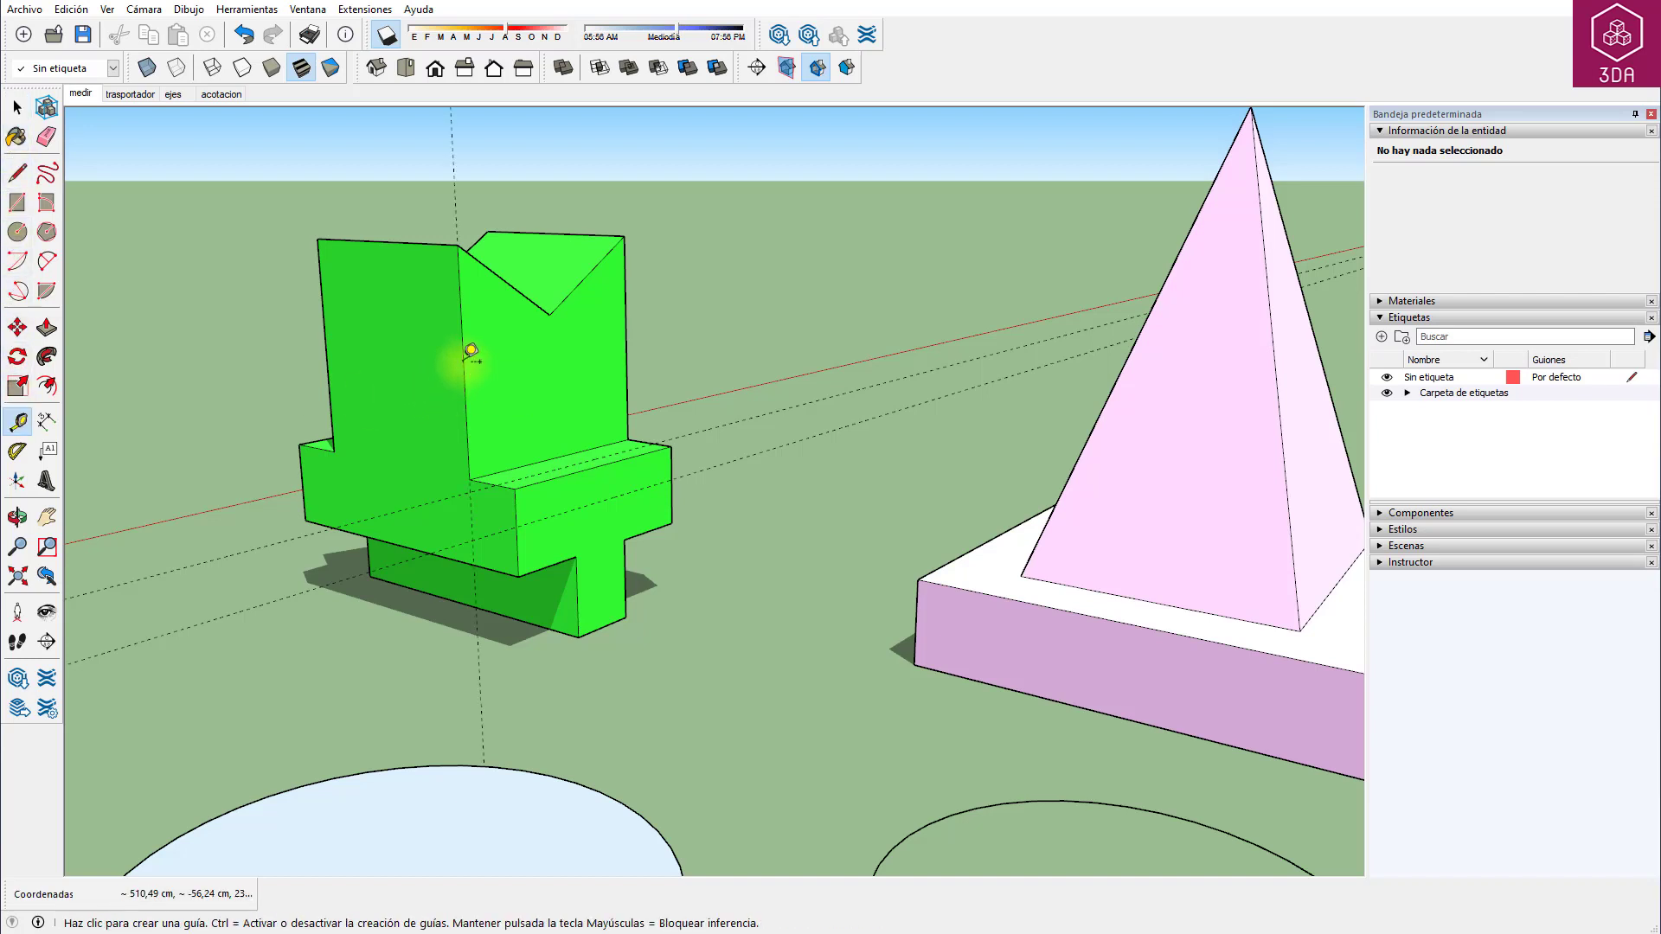
double_click(567, 292)
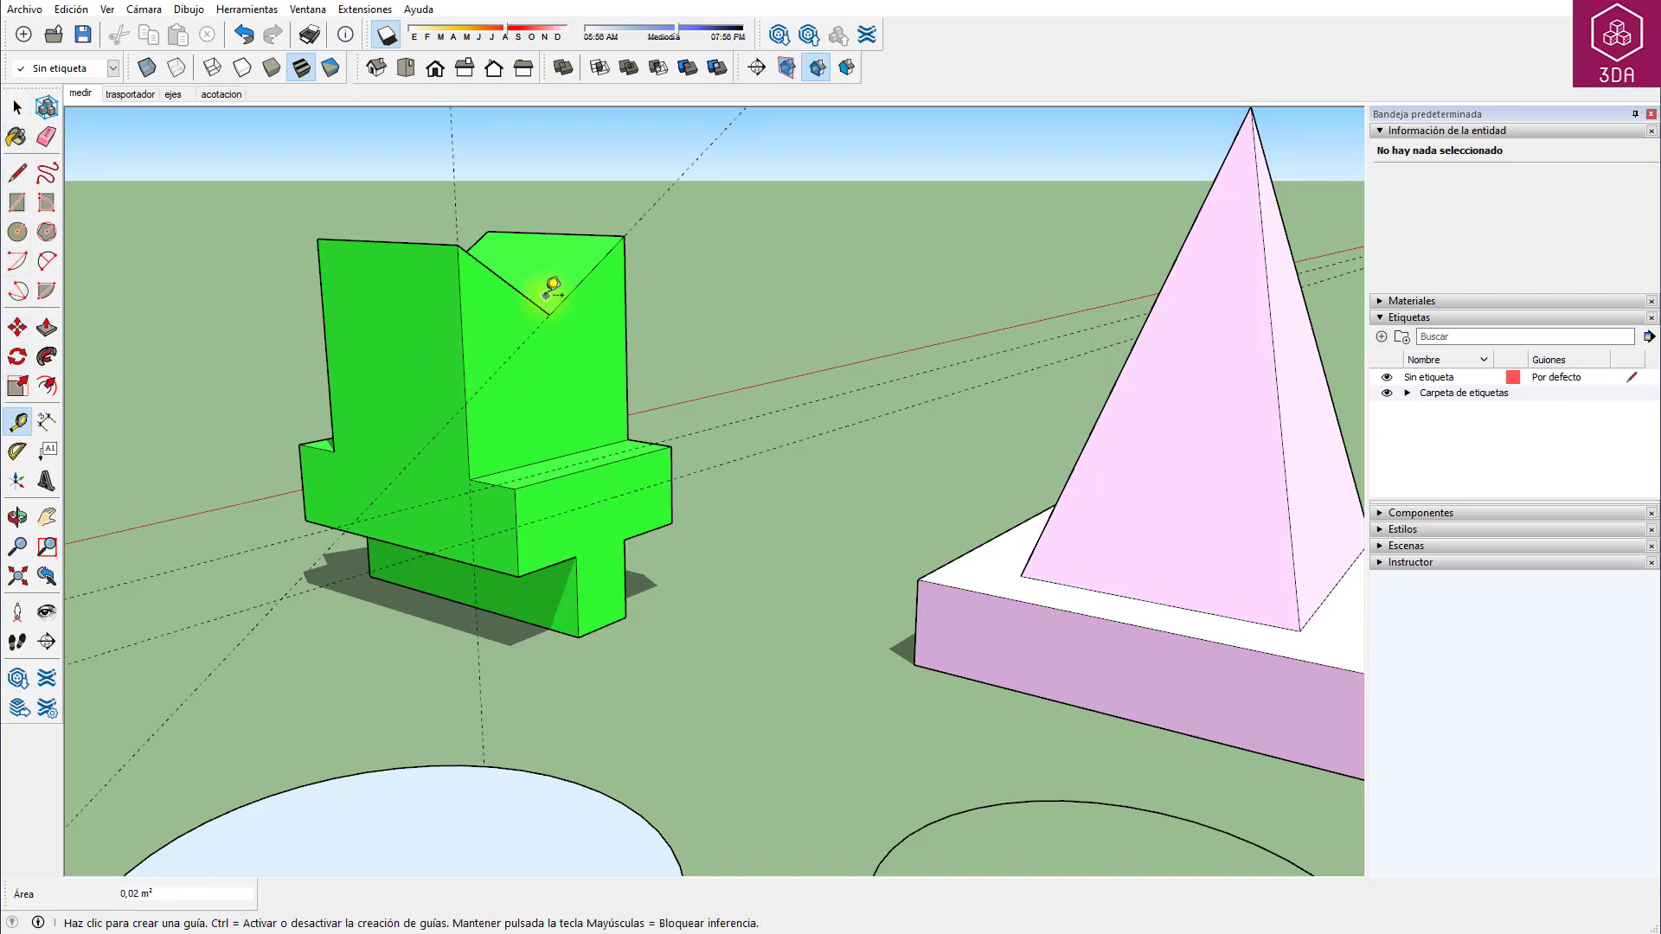
double_click(535, 296)
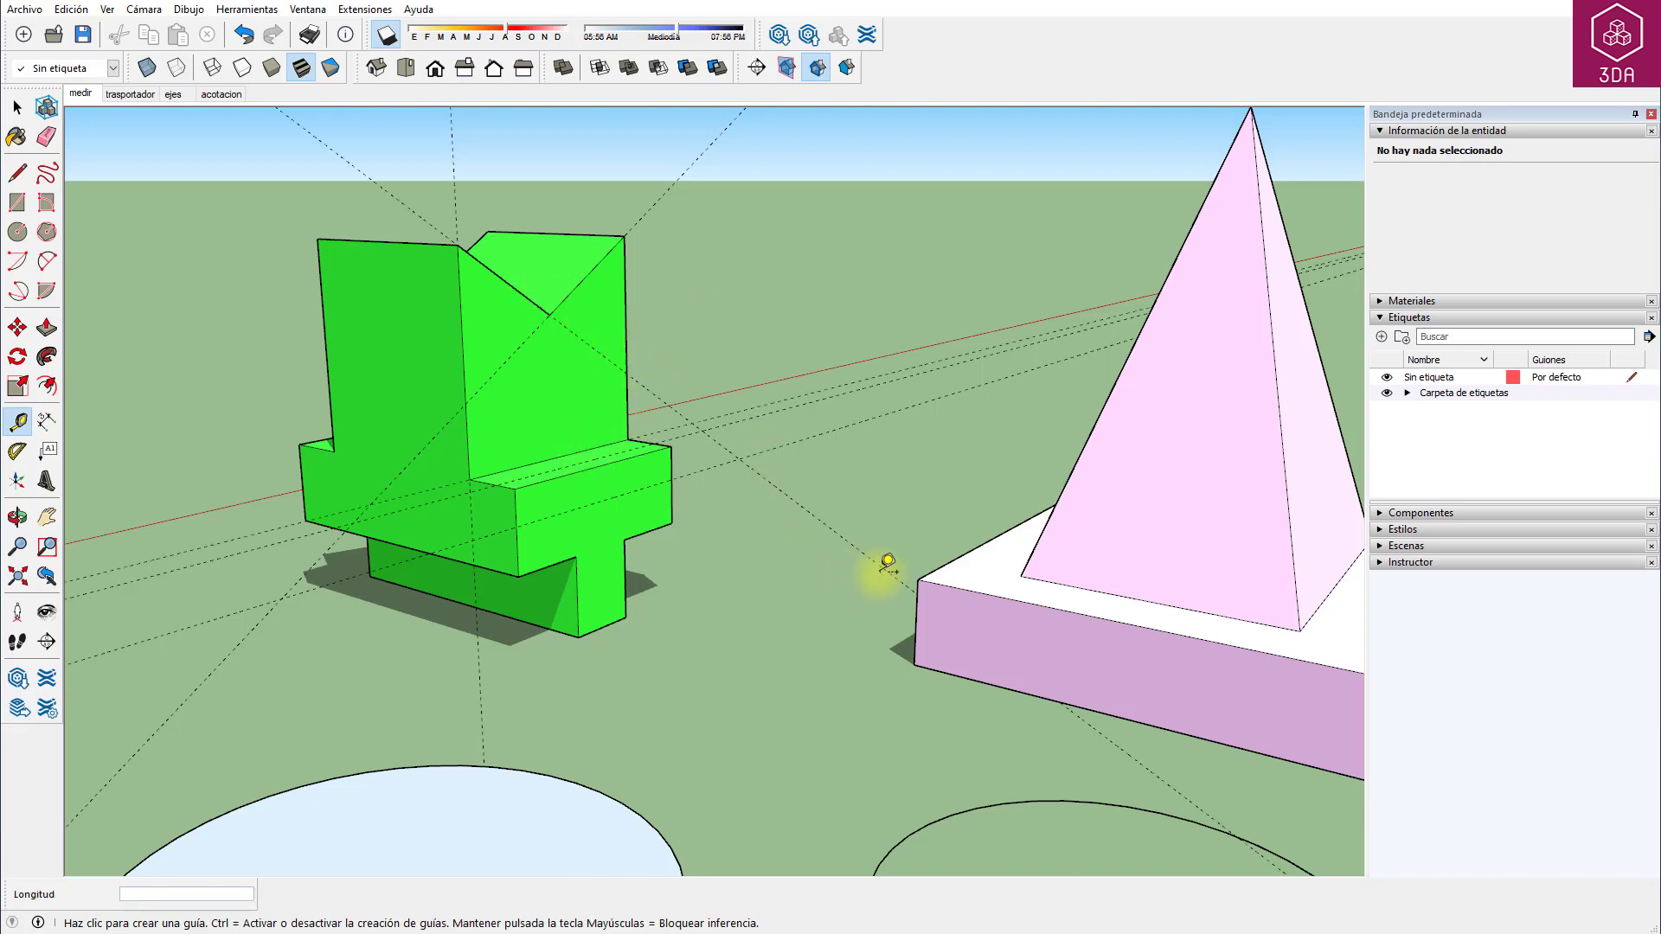
Place a guide point 20 cm from the upper corner of the pyramid's base, parallel to the red axis.
click(919, 577)
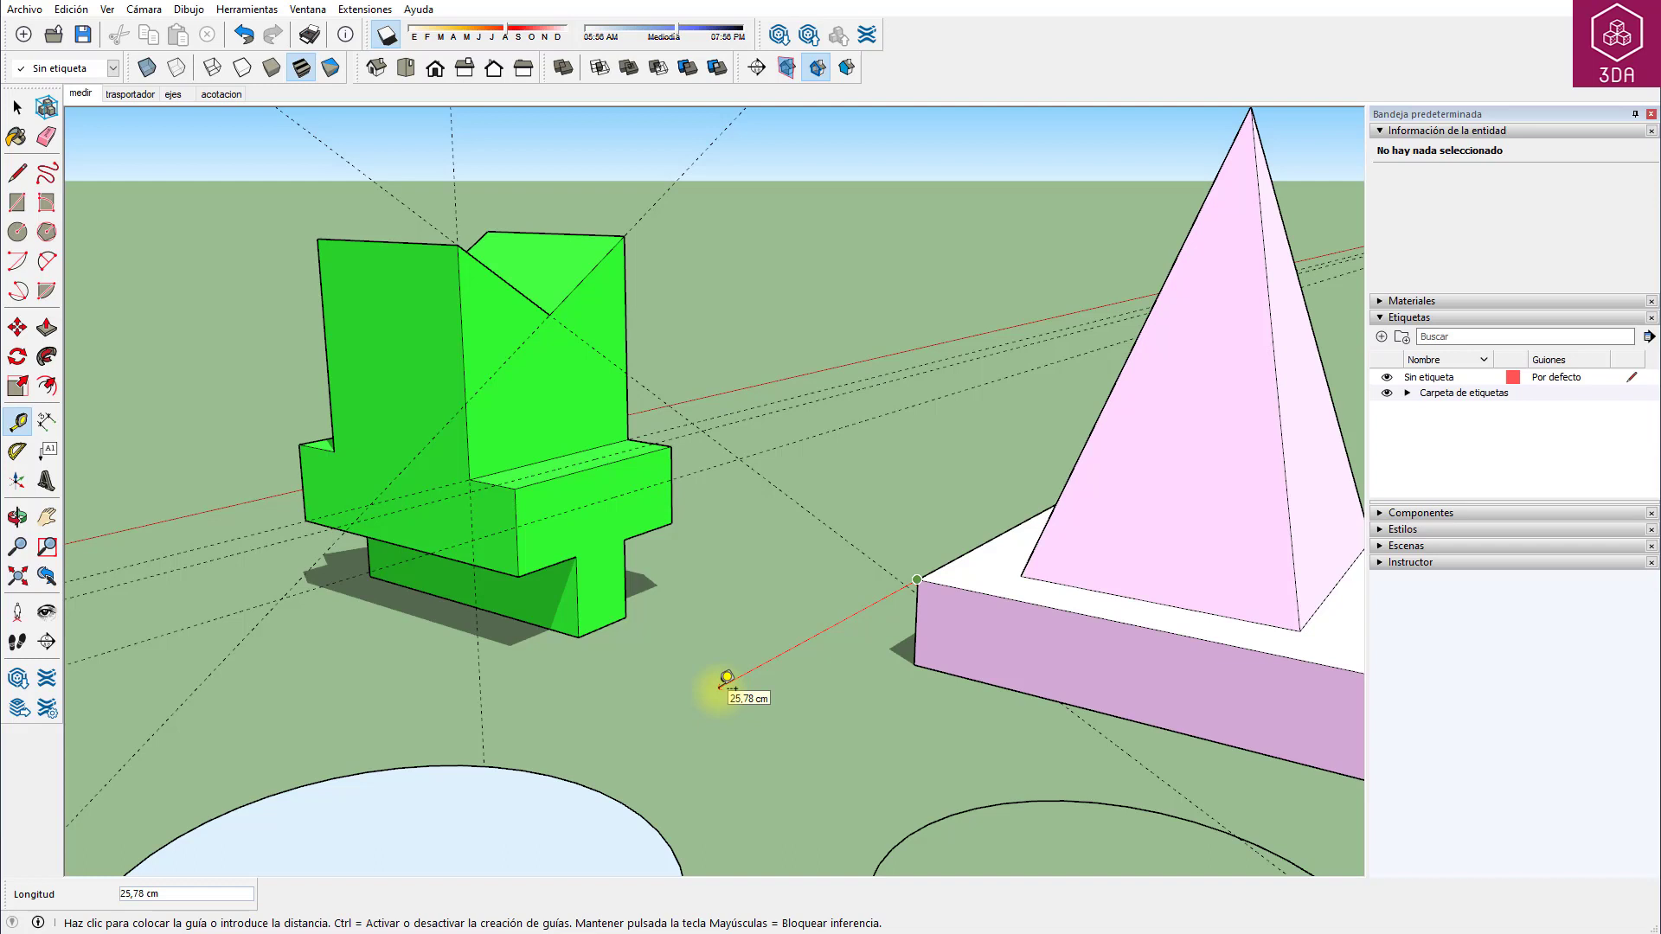
text(20)
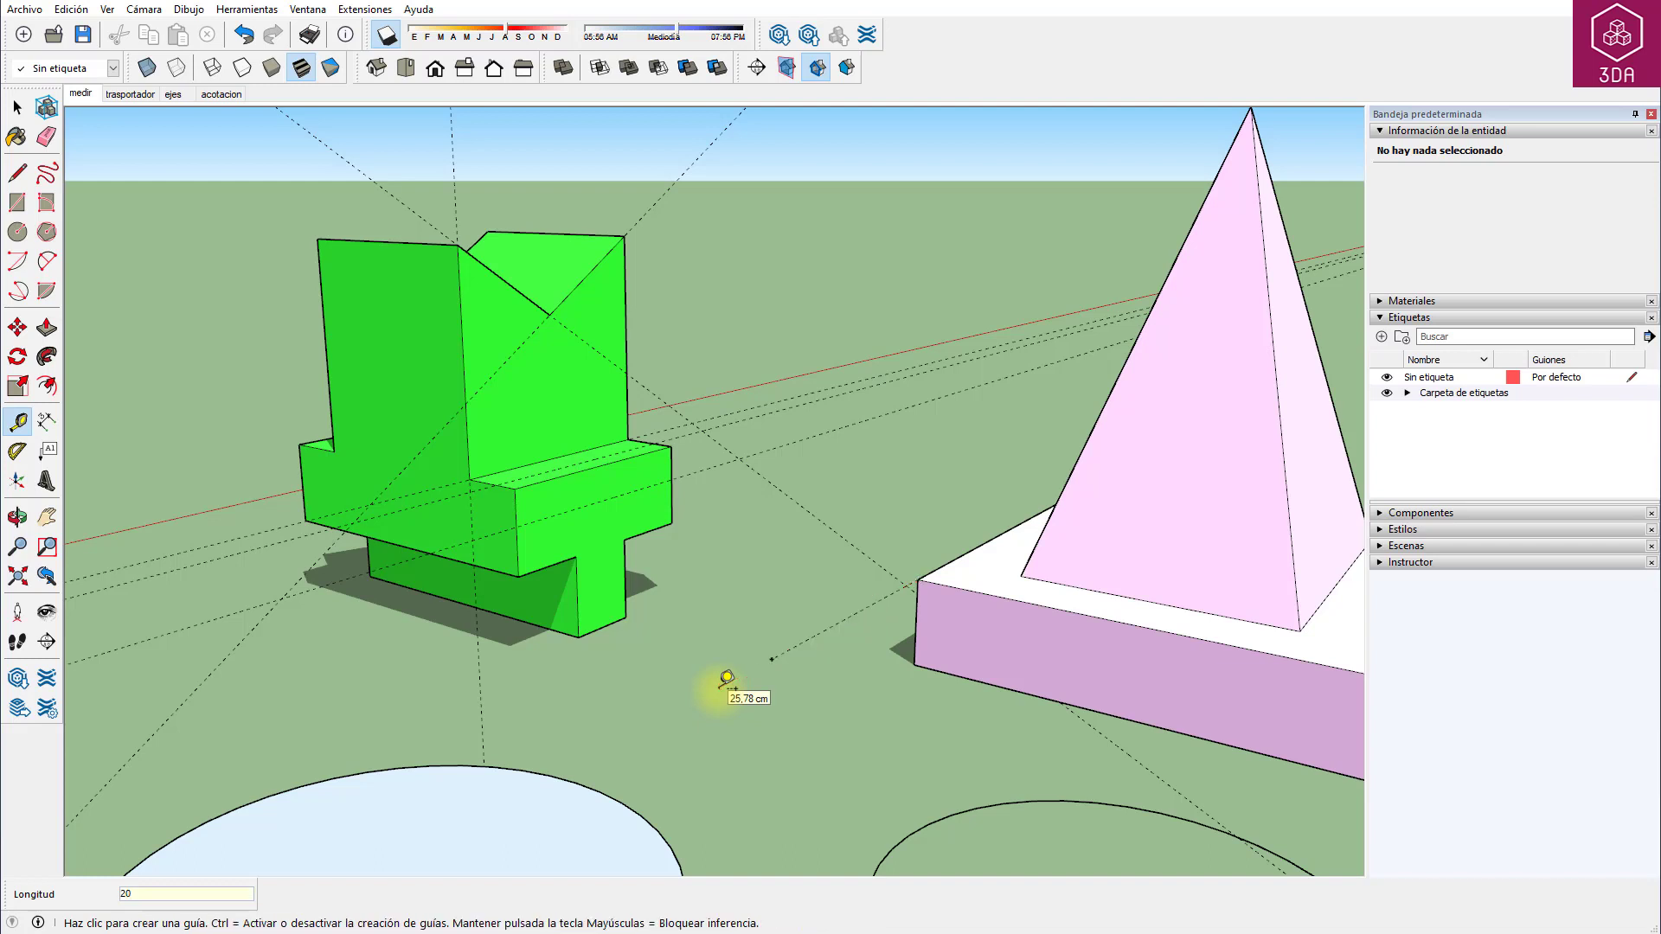
key(Return)
key(space)
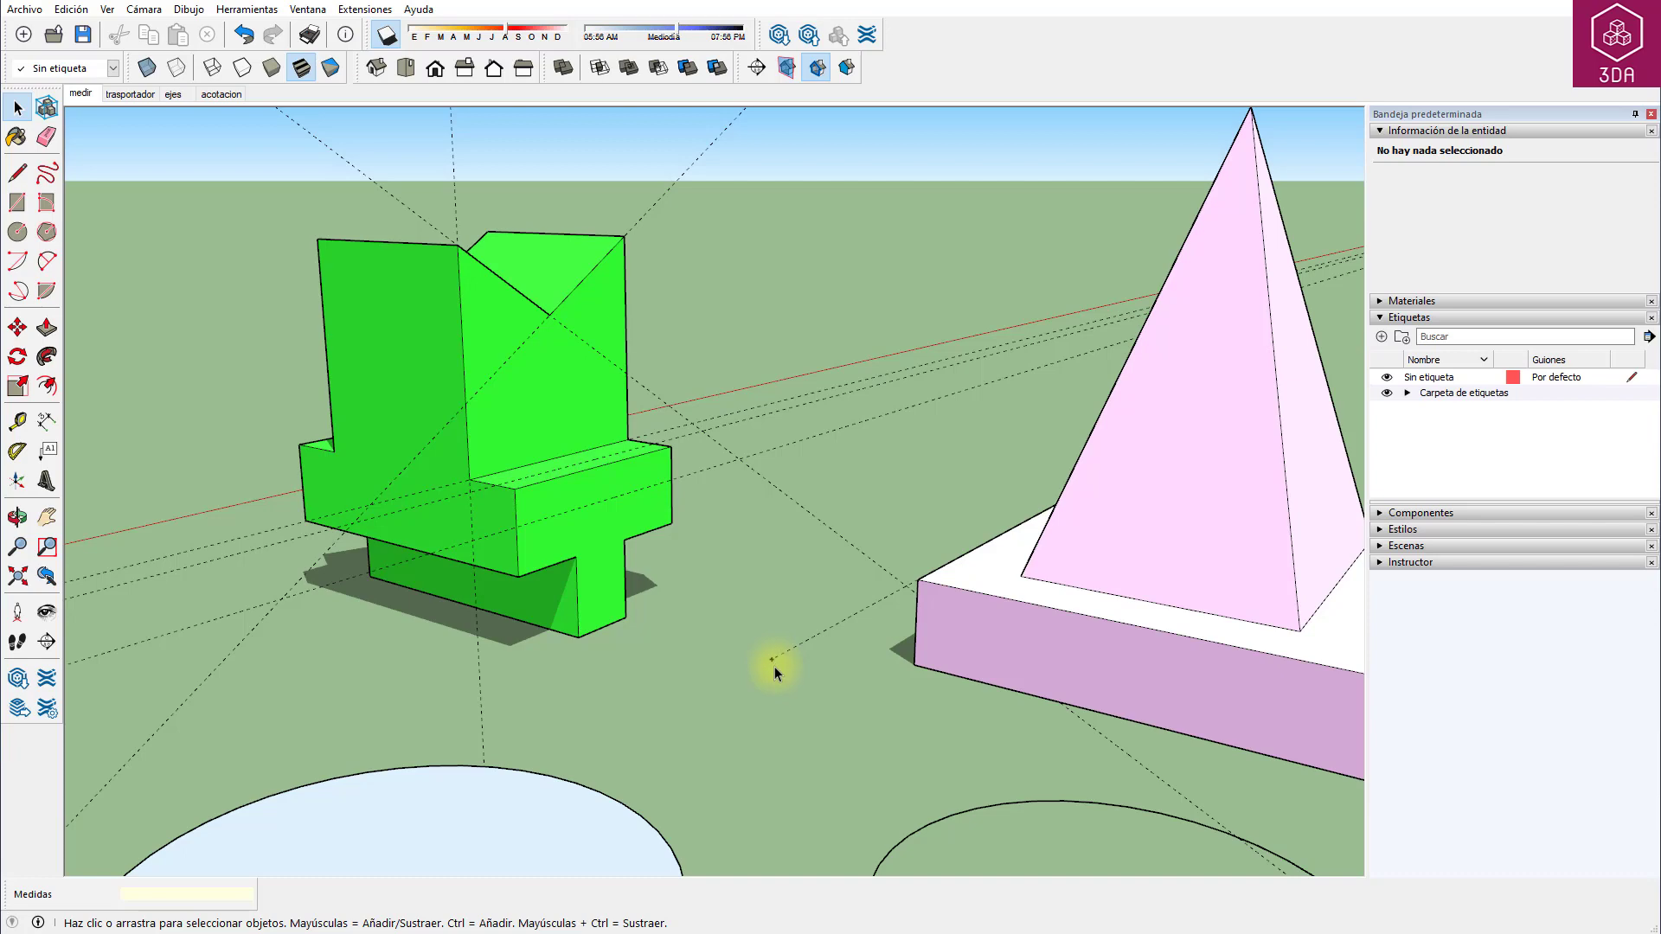
mouse_move(777, 675)
middle_down()
mouse_move(912, 716)
mouse_move(771, 702)
middle_up()
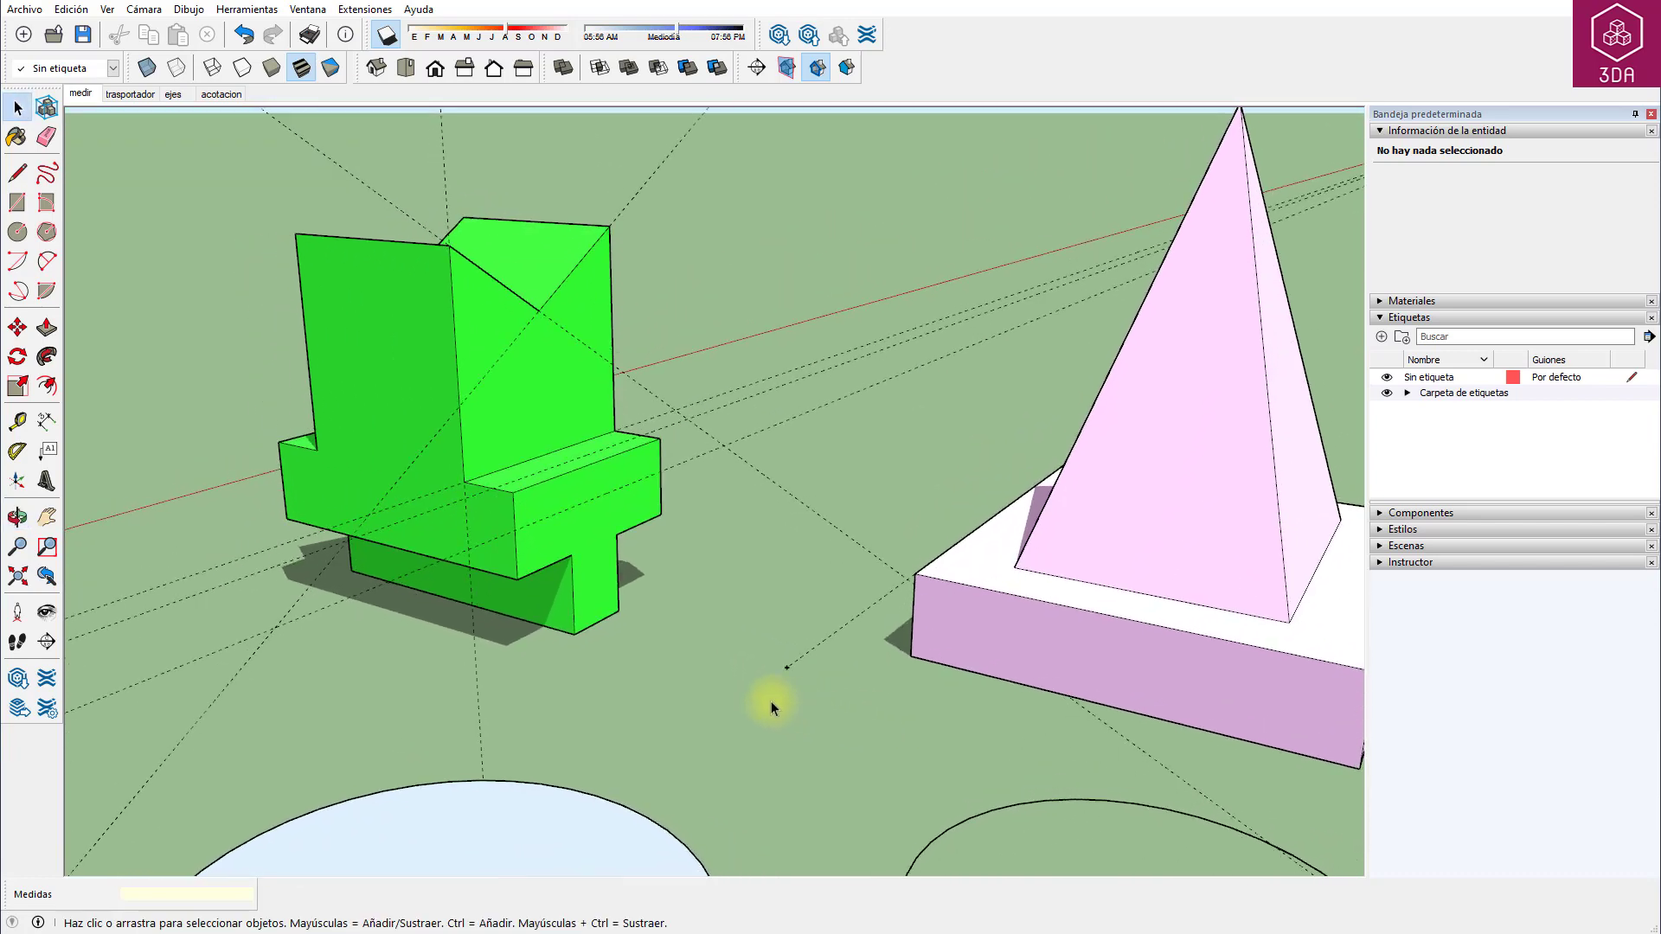
Try starting a circle centred on the guide point beside the pyramid's base.
click(17, 231)
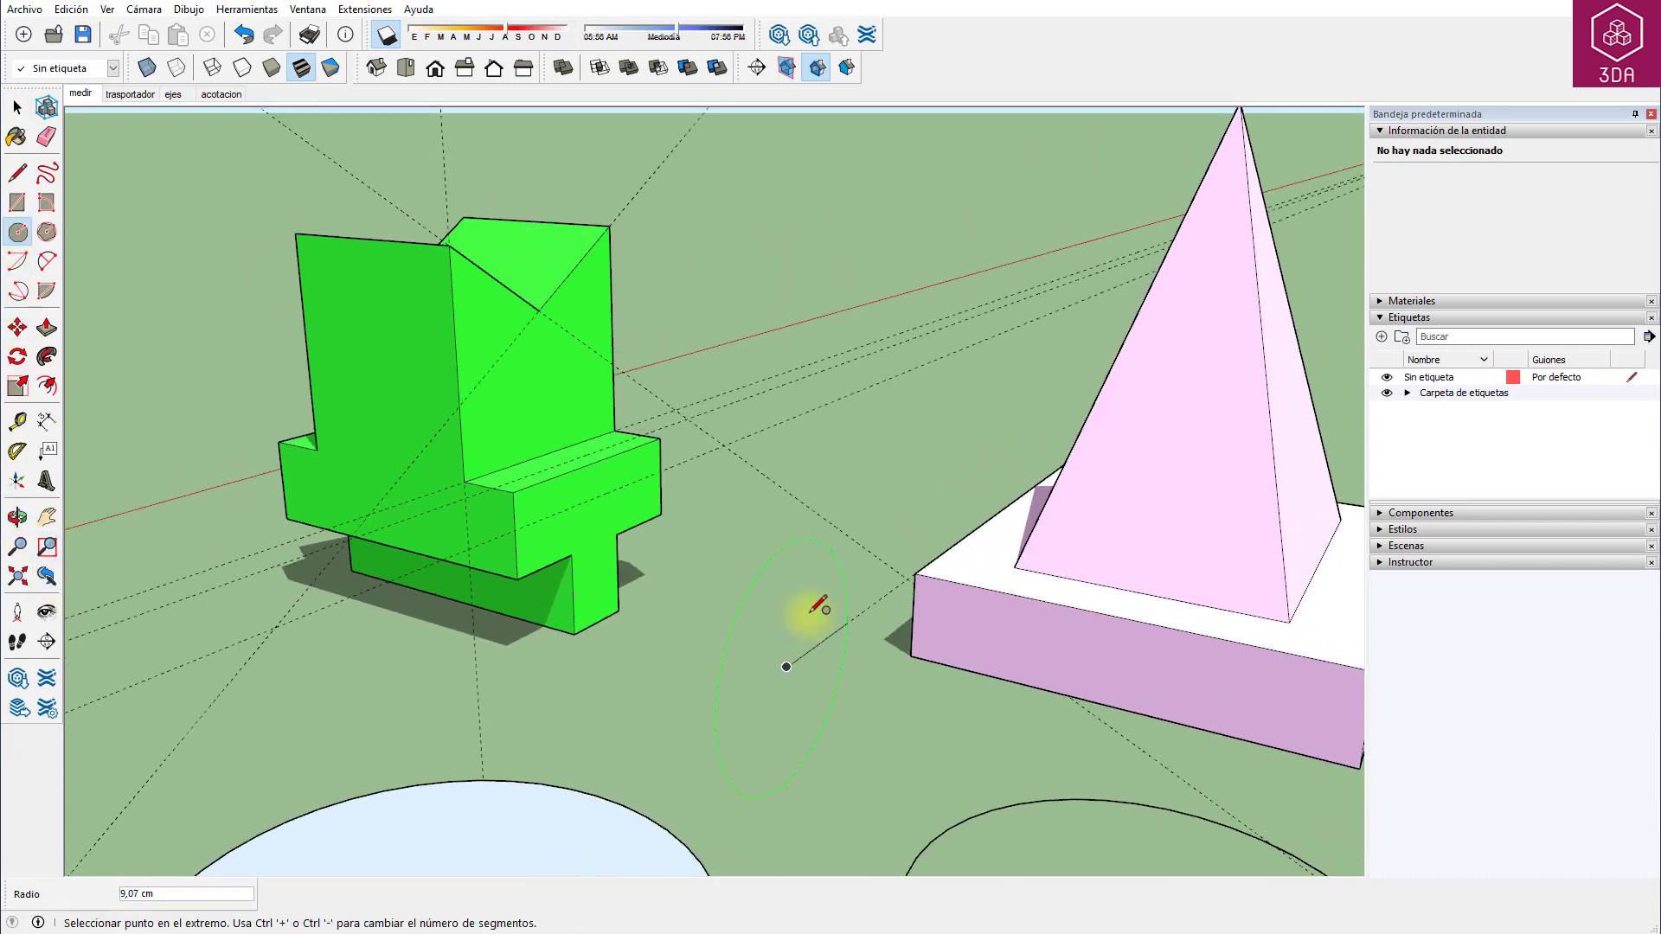
click(786, 667)
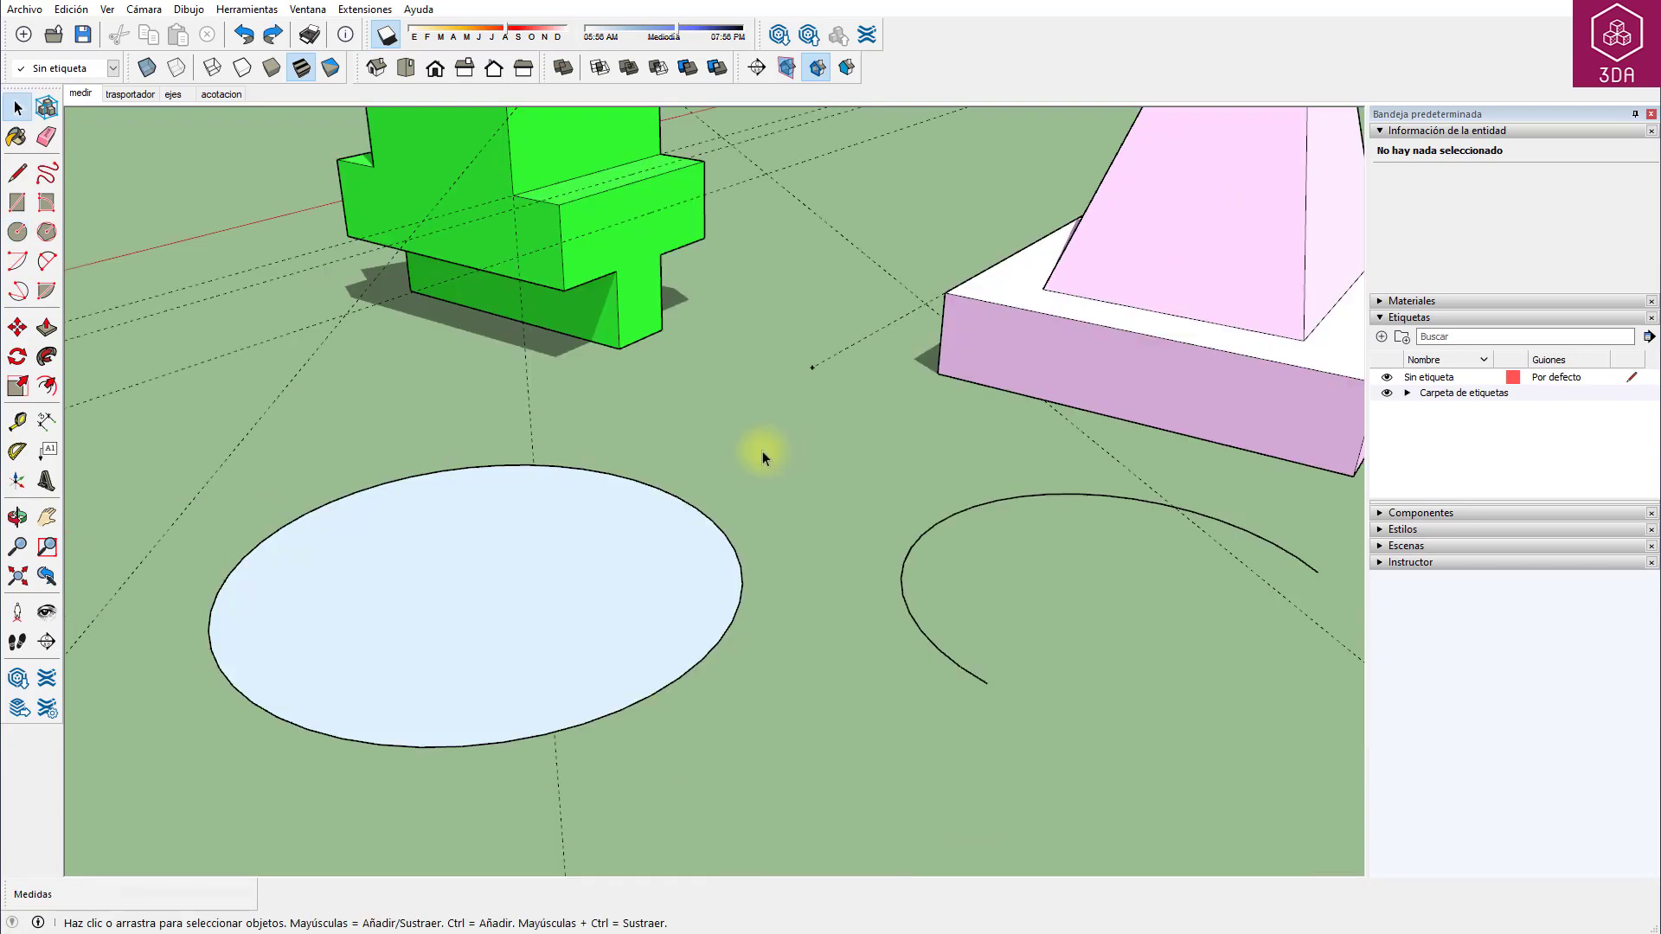
Mark the centre points of the light blue circle and the open arc with the Find Center command.
right_click(699, 514)
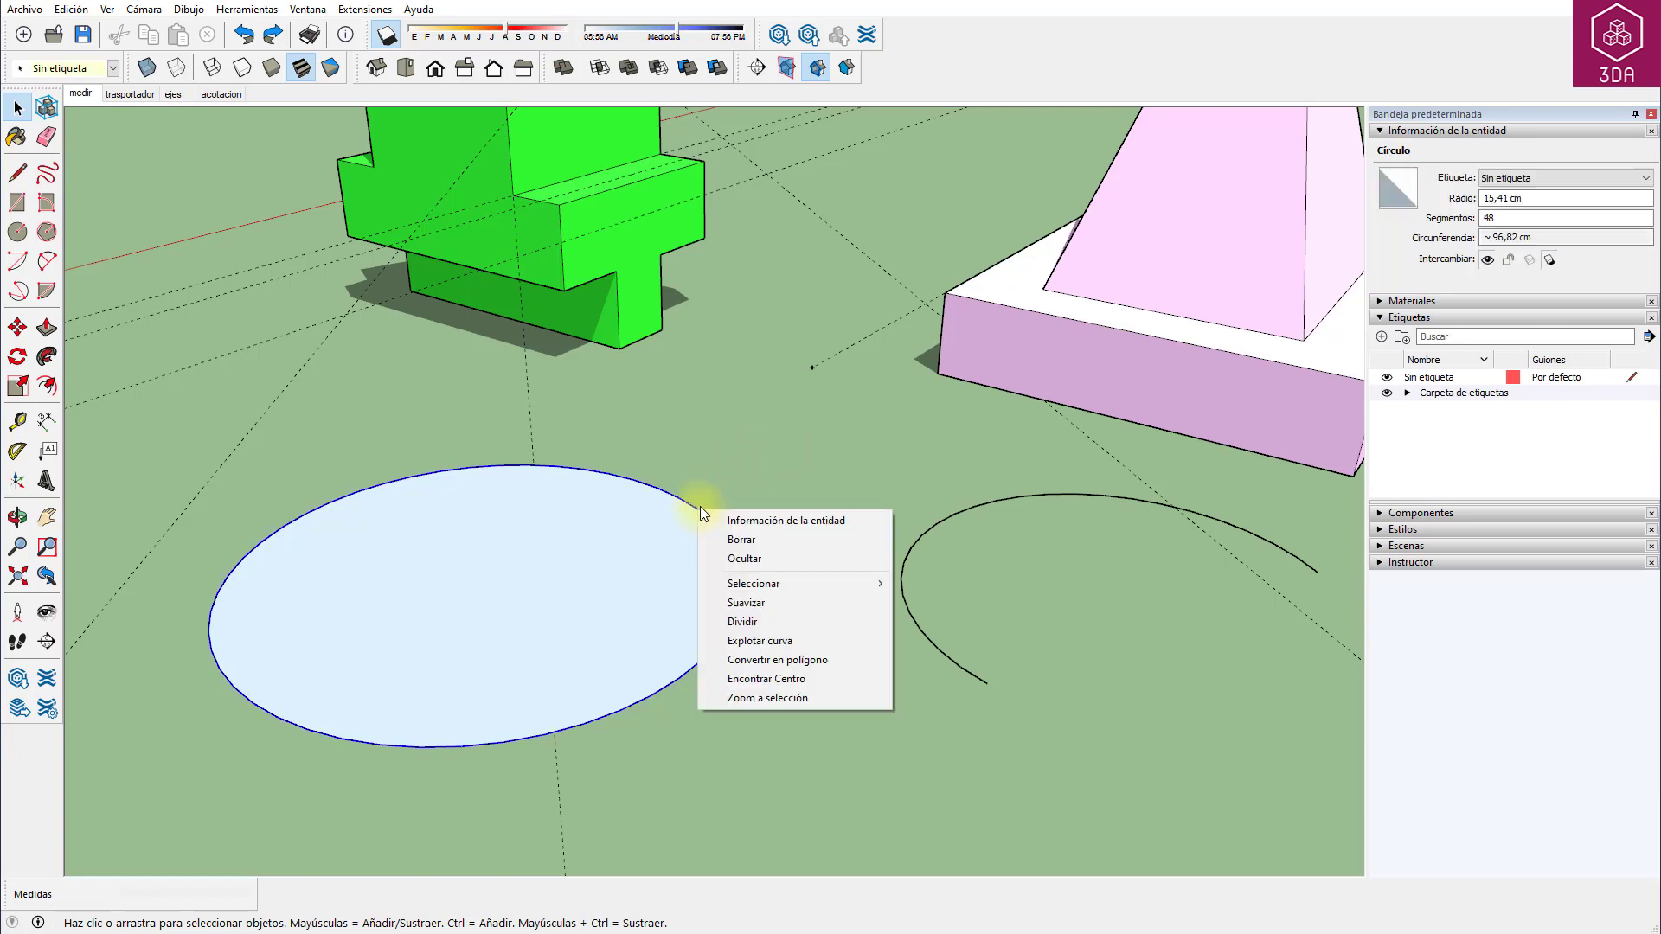
click(802, 680)
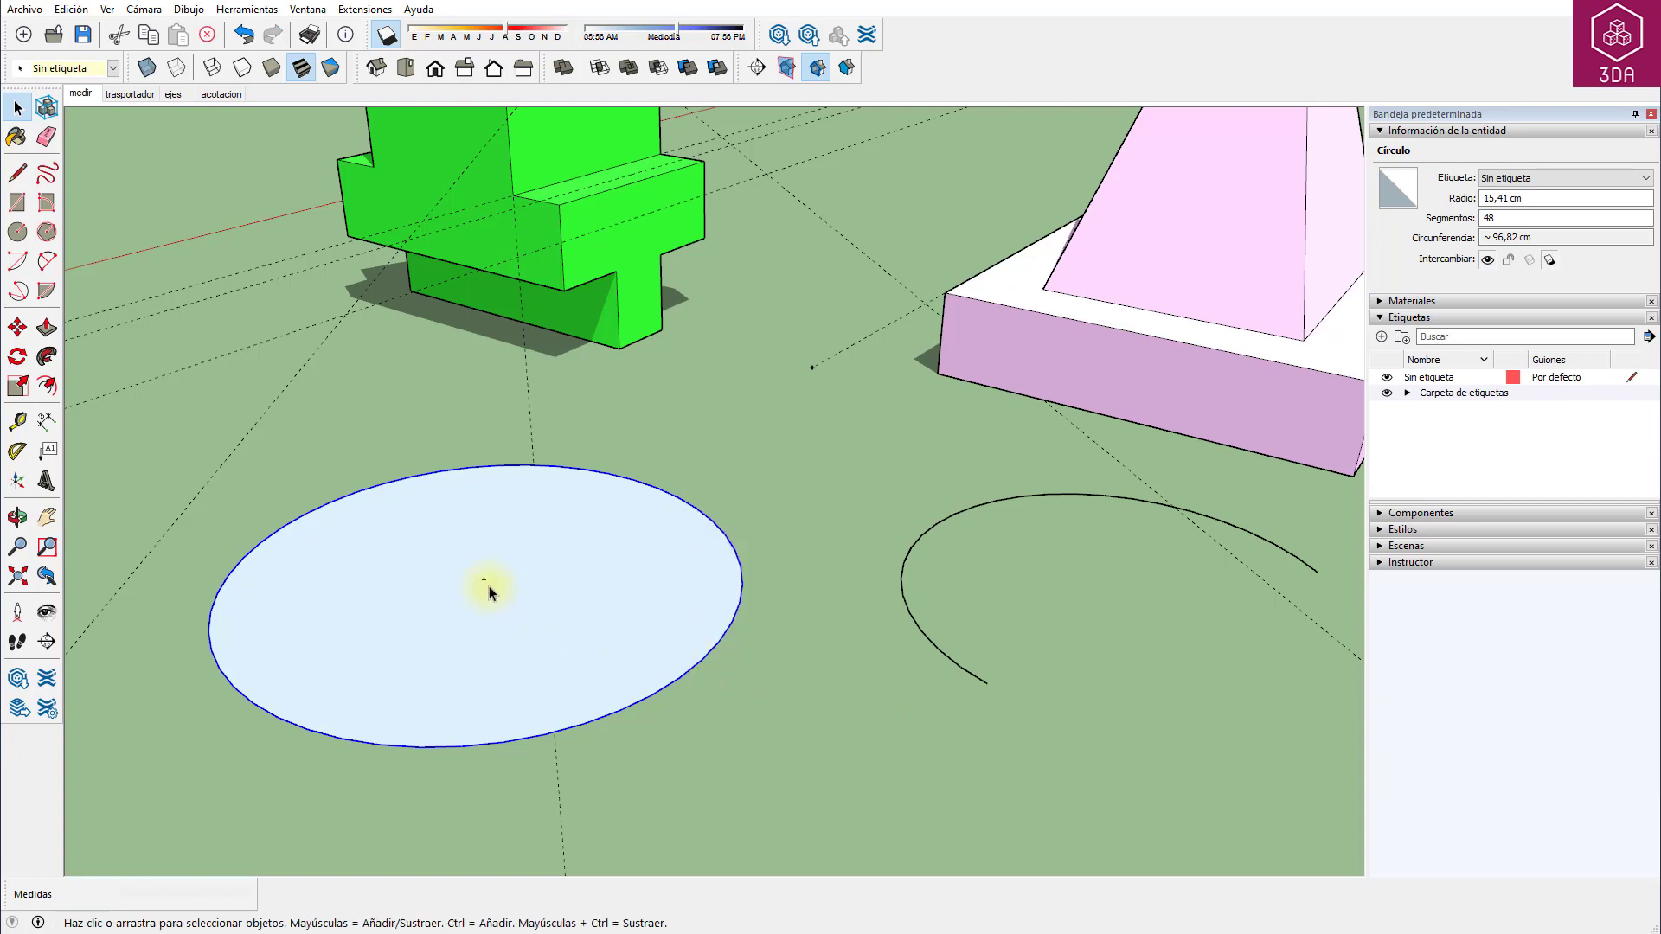
right_click(937, 530)
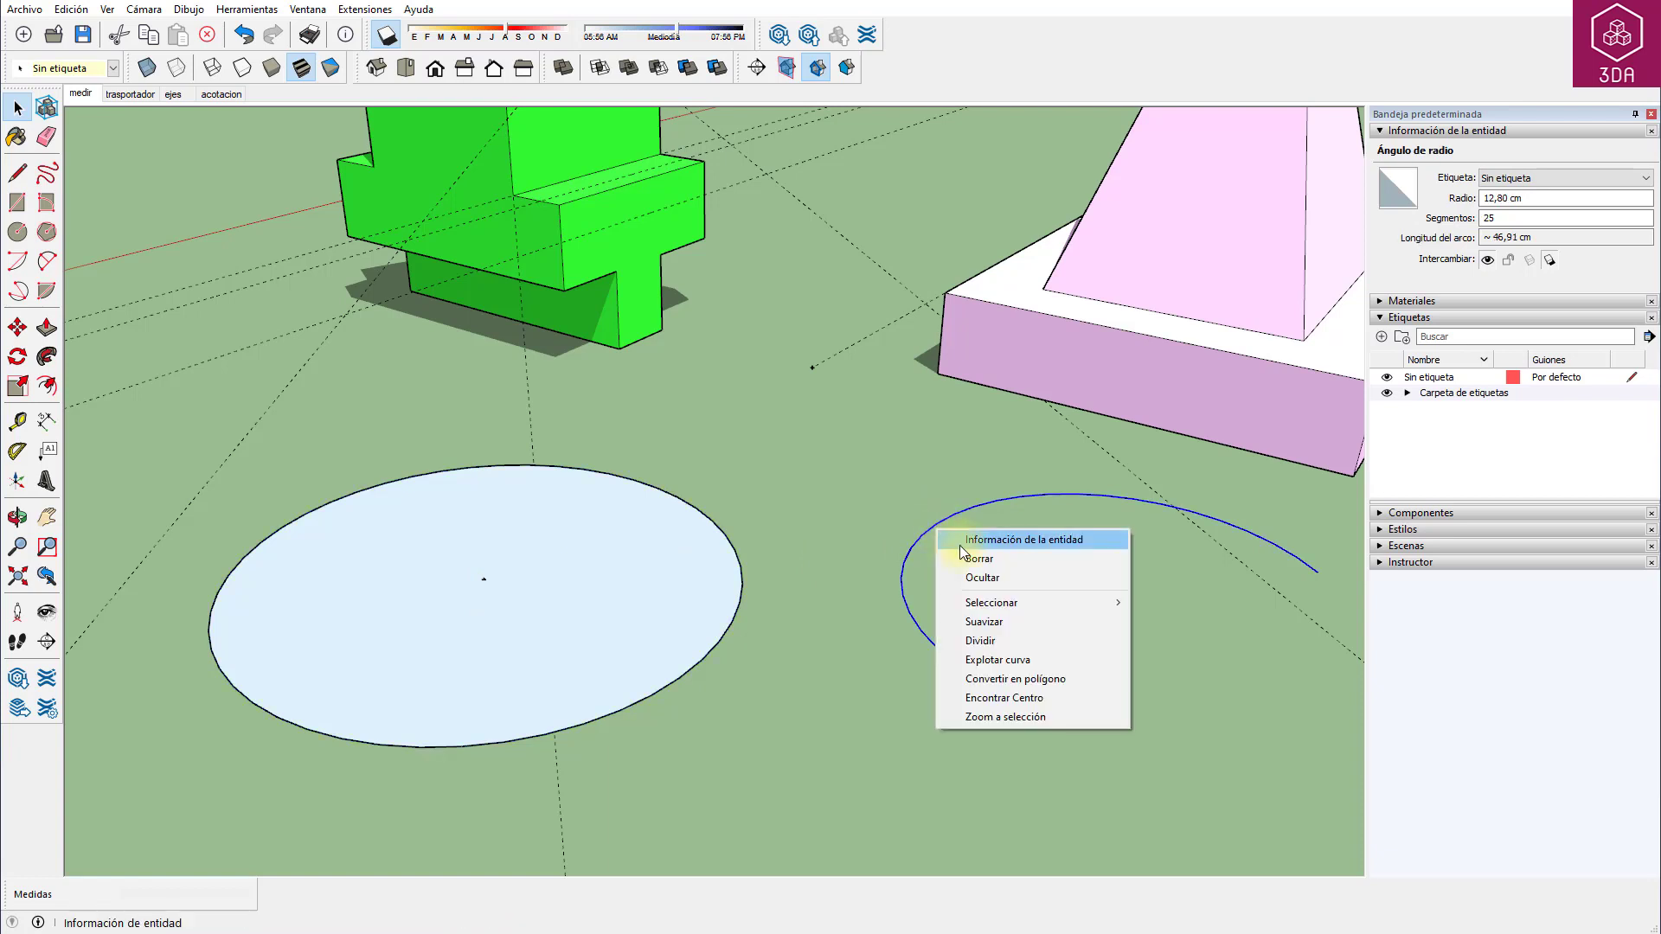
click(1016, 706)
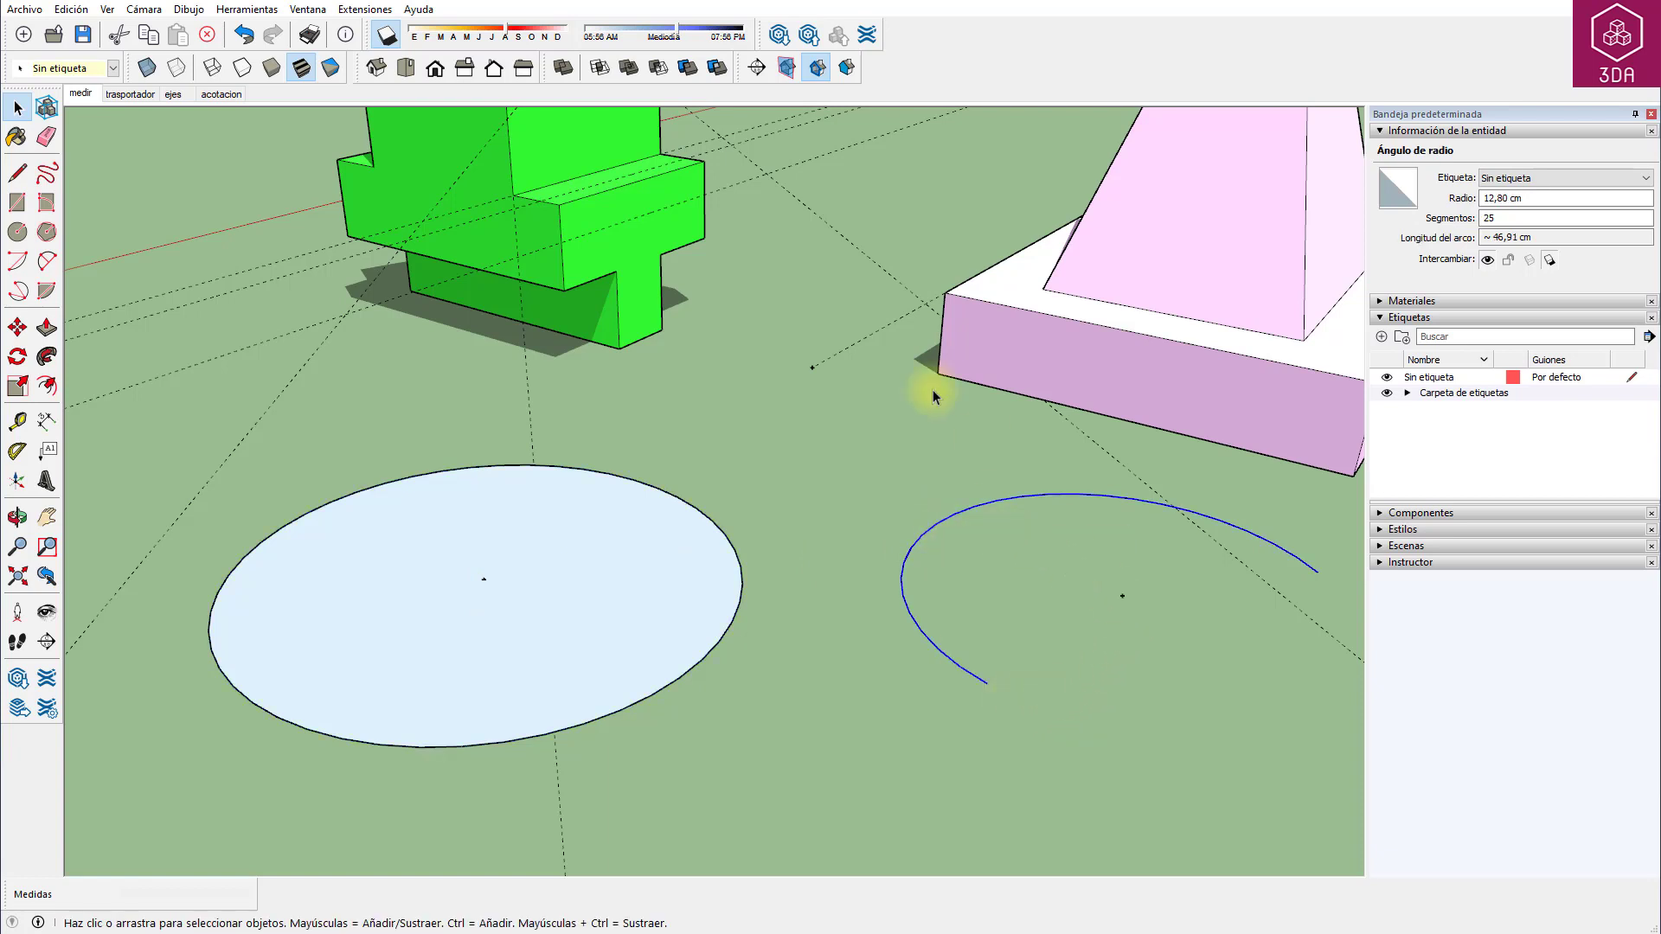
Erase the guide point beside the pyramid's base and the V-notch guide line that runs towards the base.
click(818, 414)
key(e)
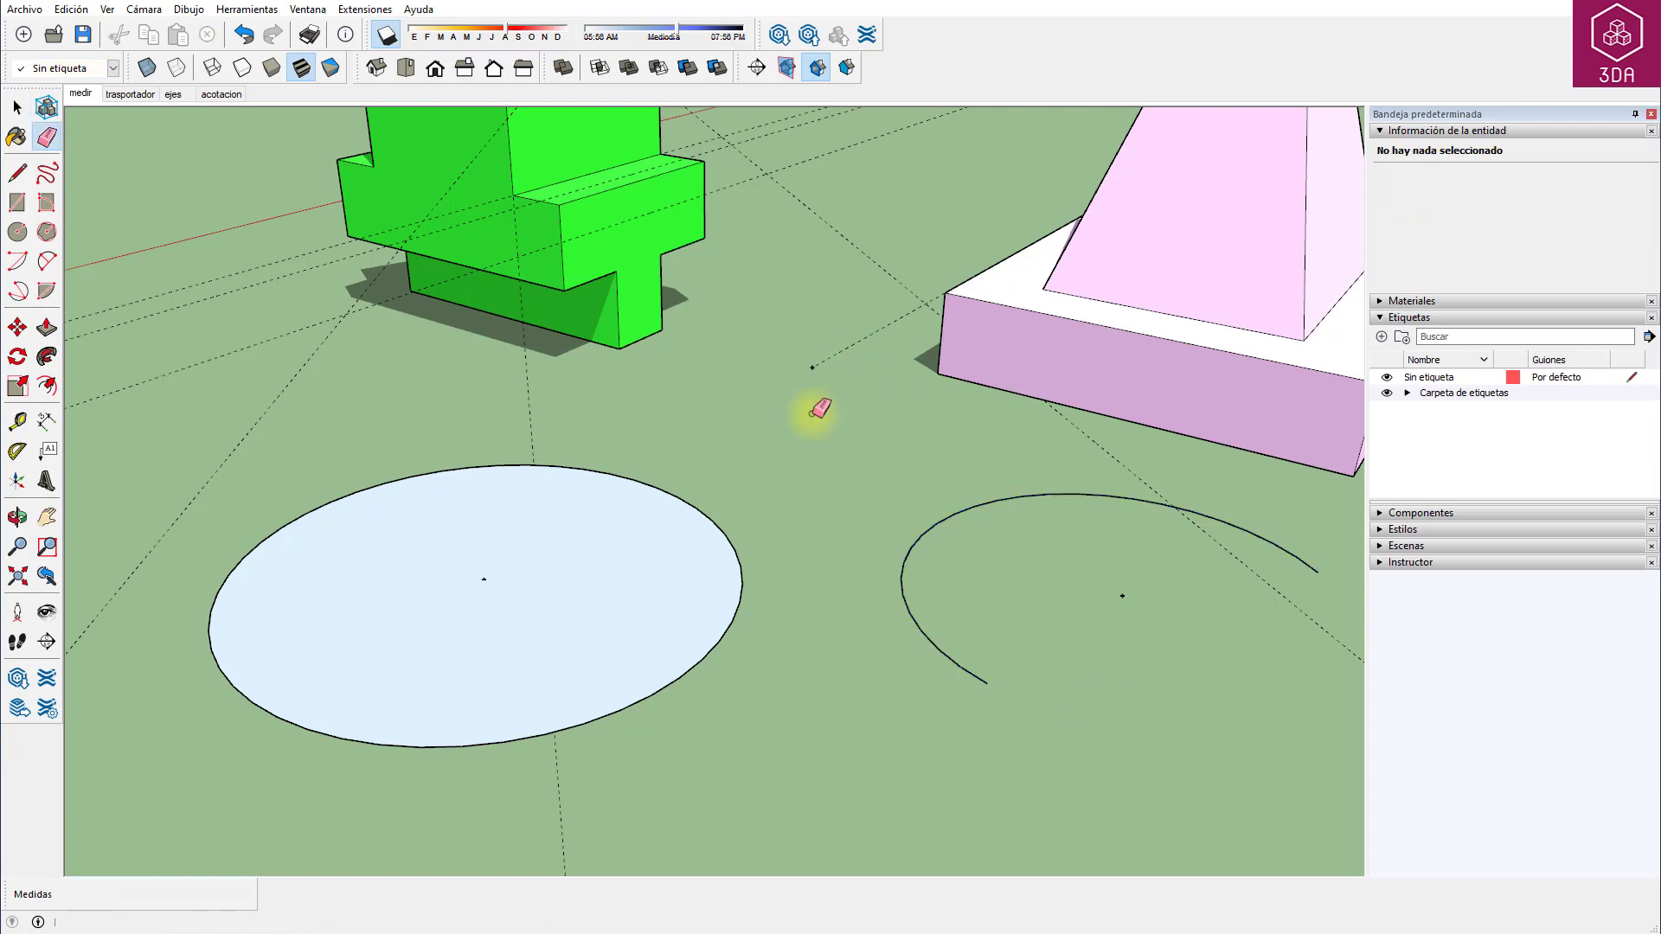
click(891, 266)
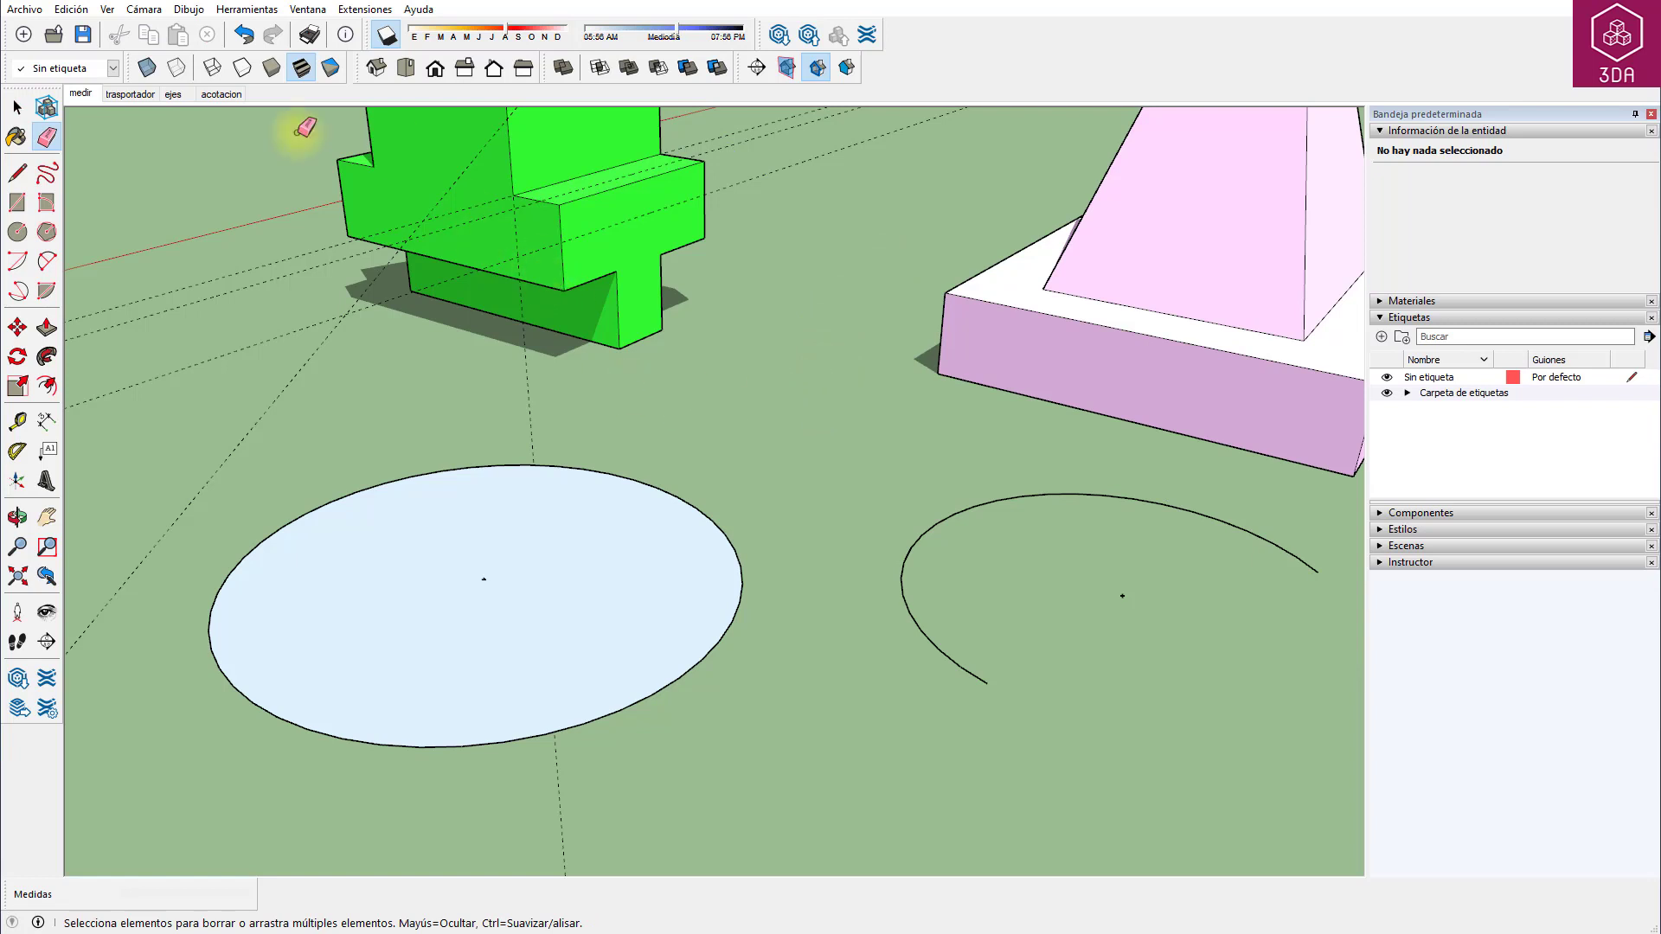
Delete all guides in the model at once, and undo that deletion.
click(71, 9)
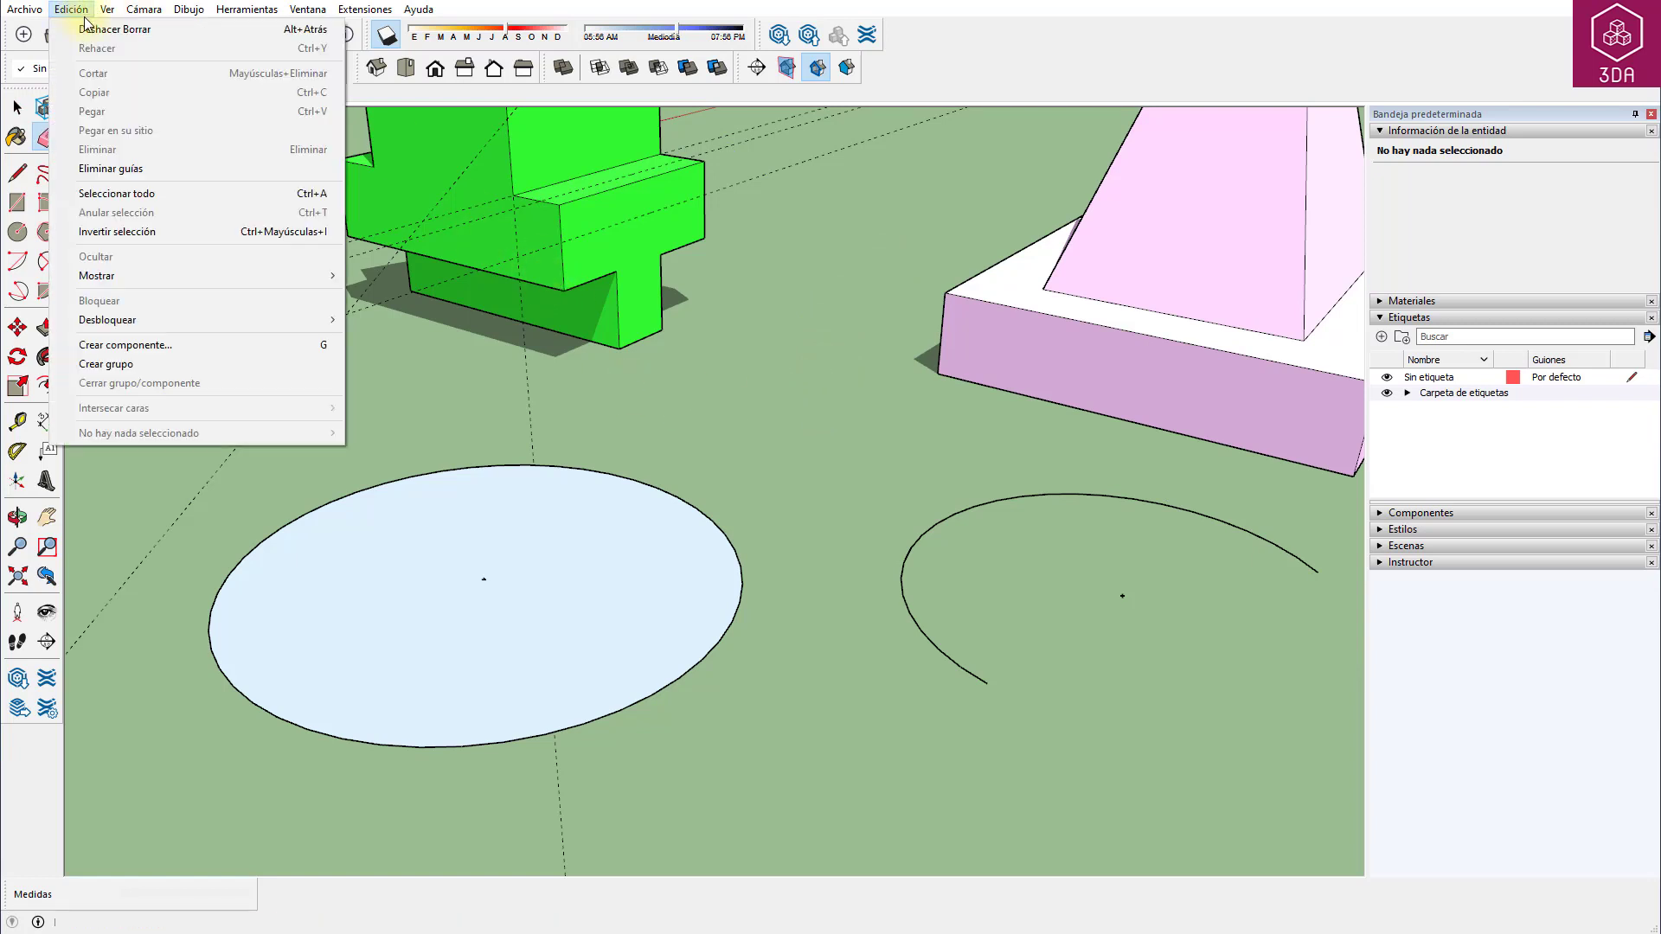
click(145, 169)
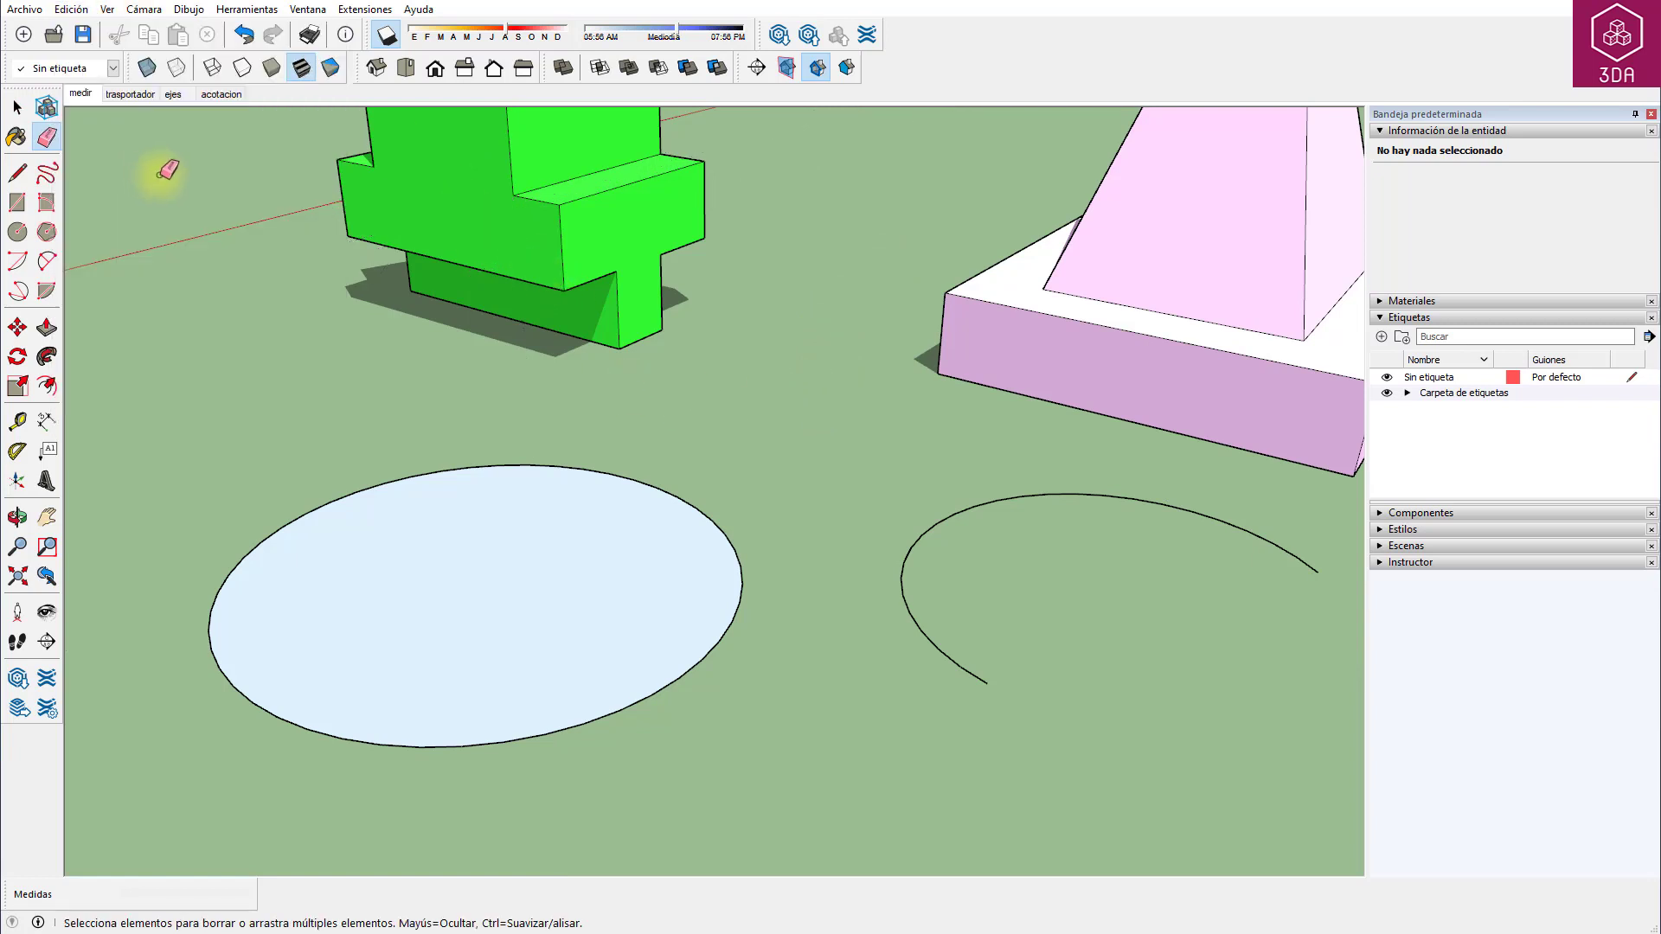
shift+middle_drag(582, 351, 606, 450)
key(ctrl+z)
key(space)
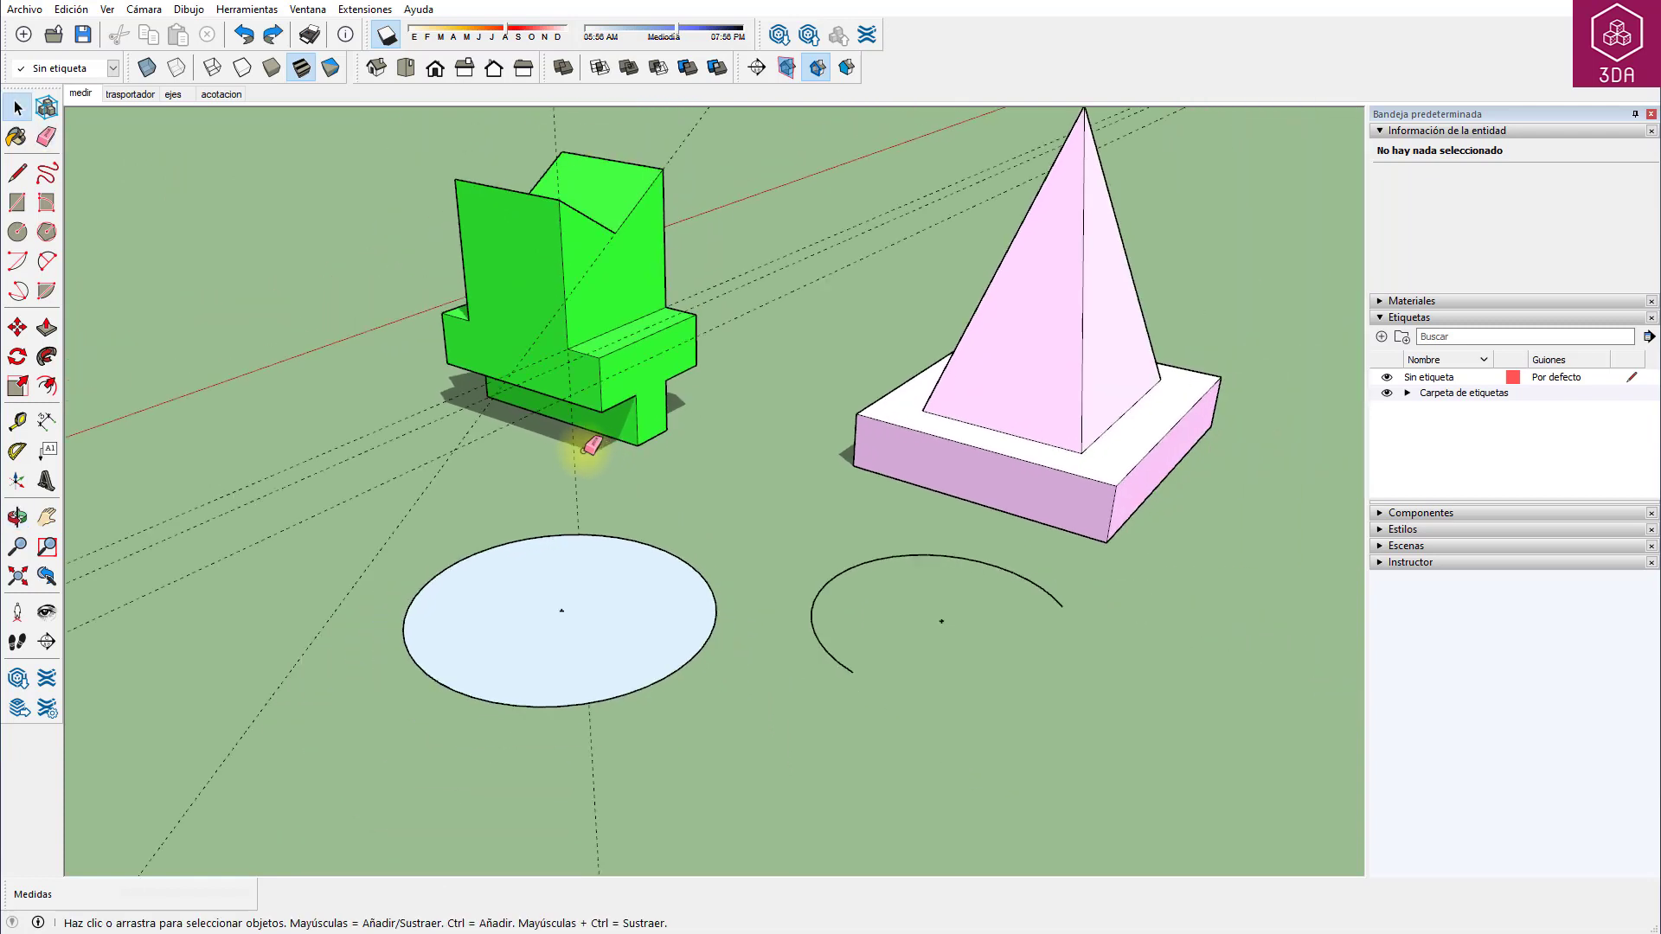
Turn off the display of guides for the whole model, and turn it back on.
click(105, 9)
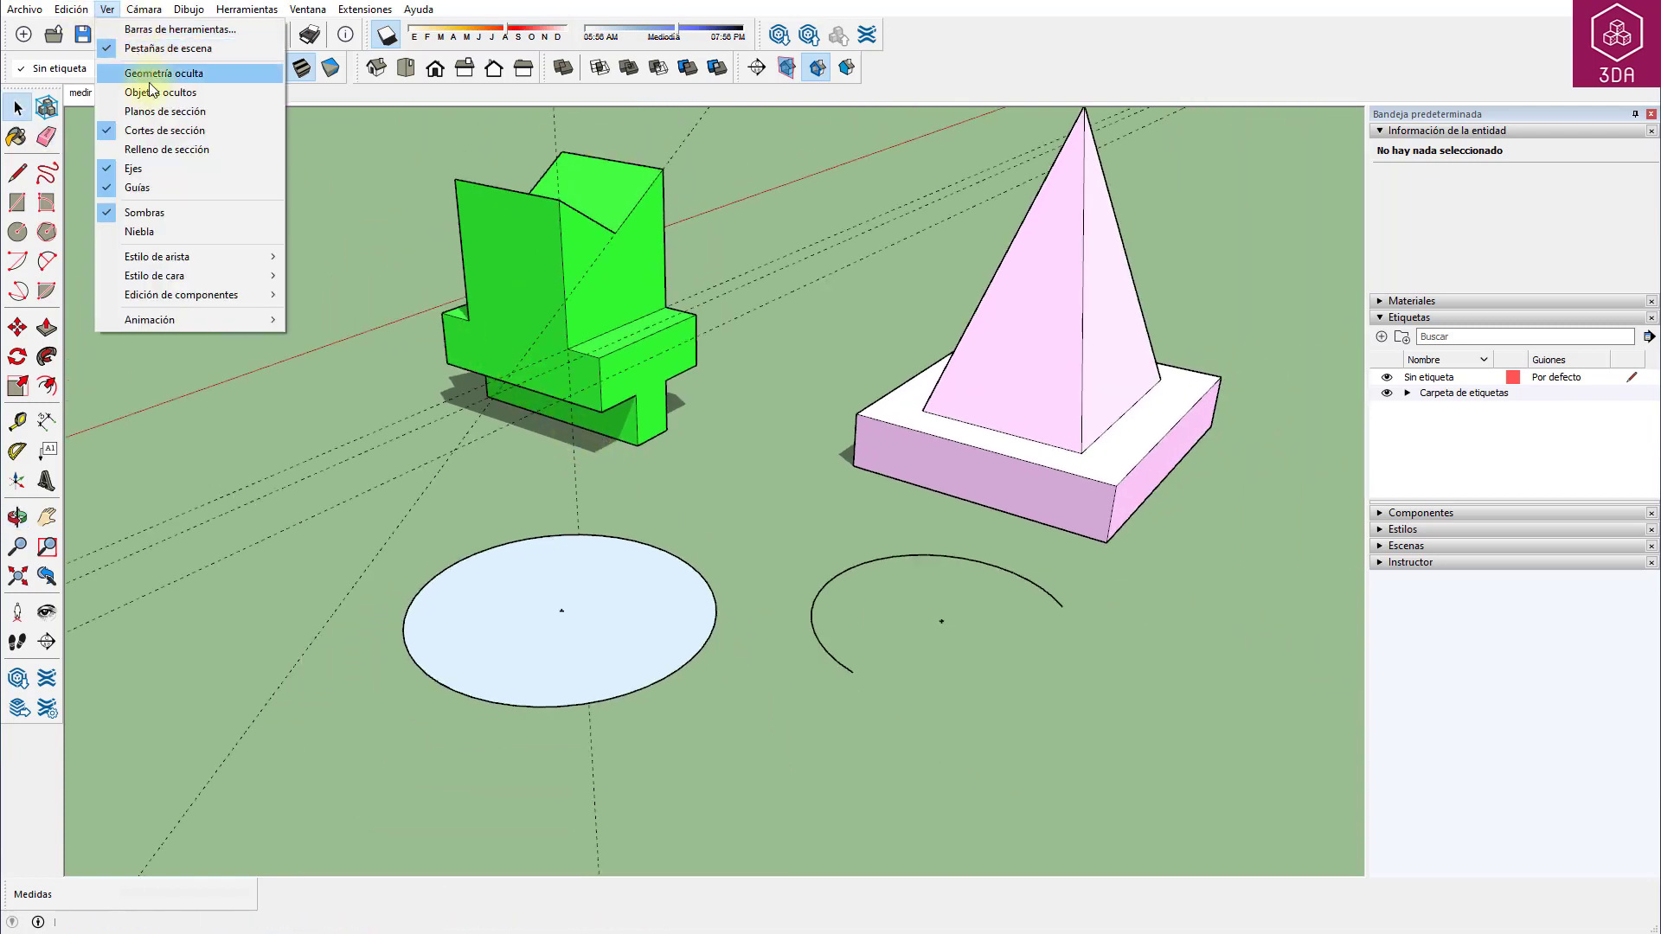
click(148, 189)
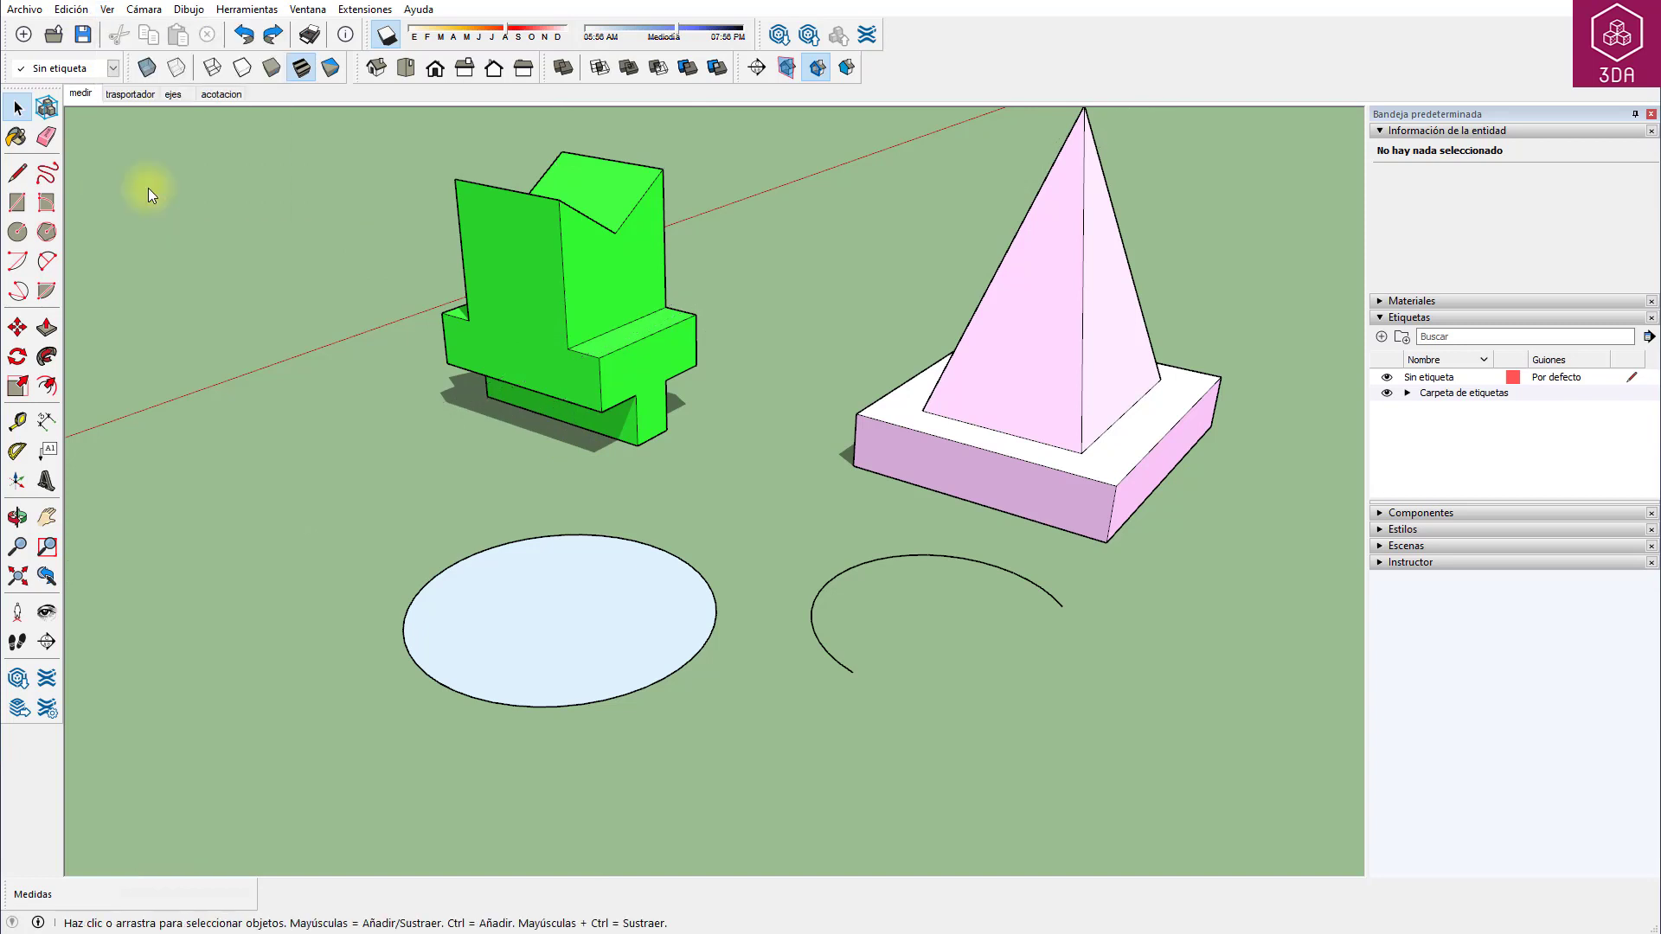
click(107, 10)
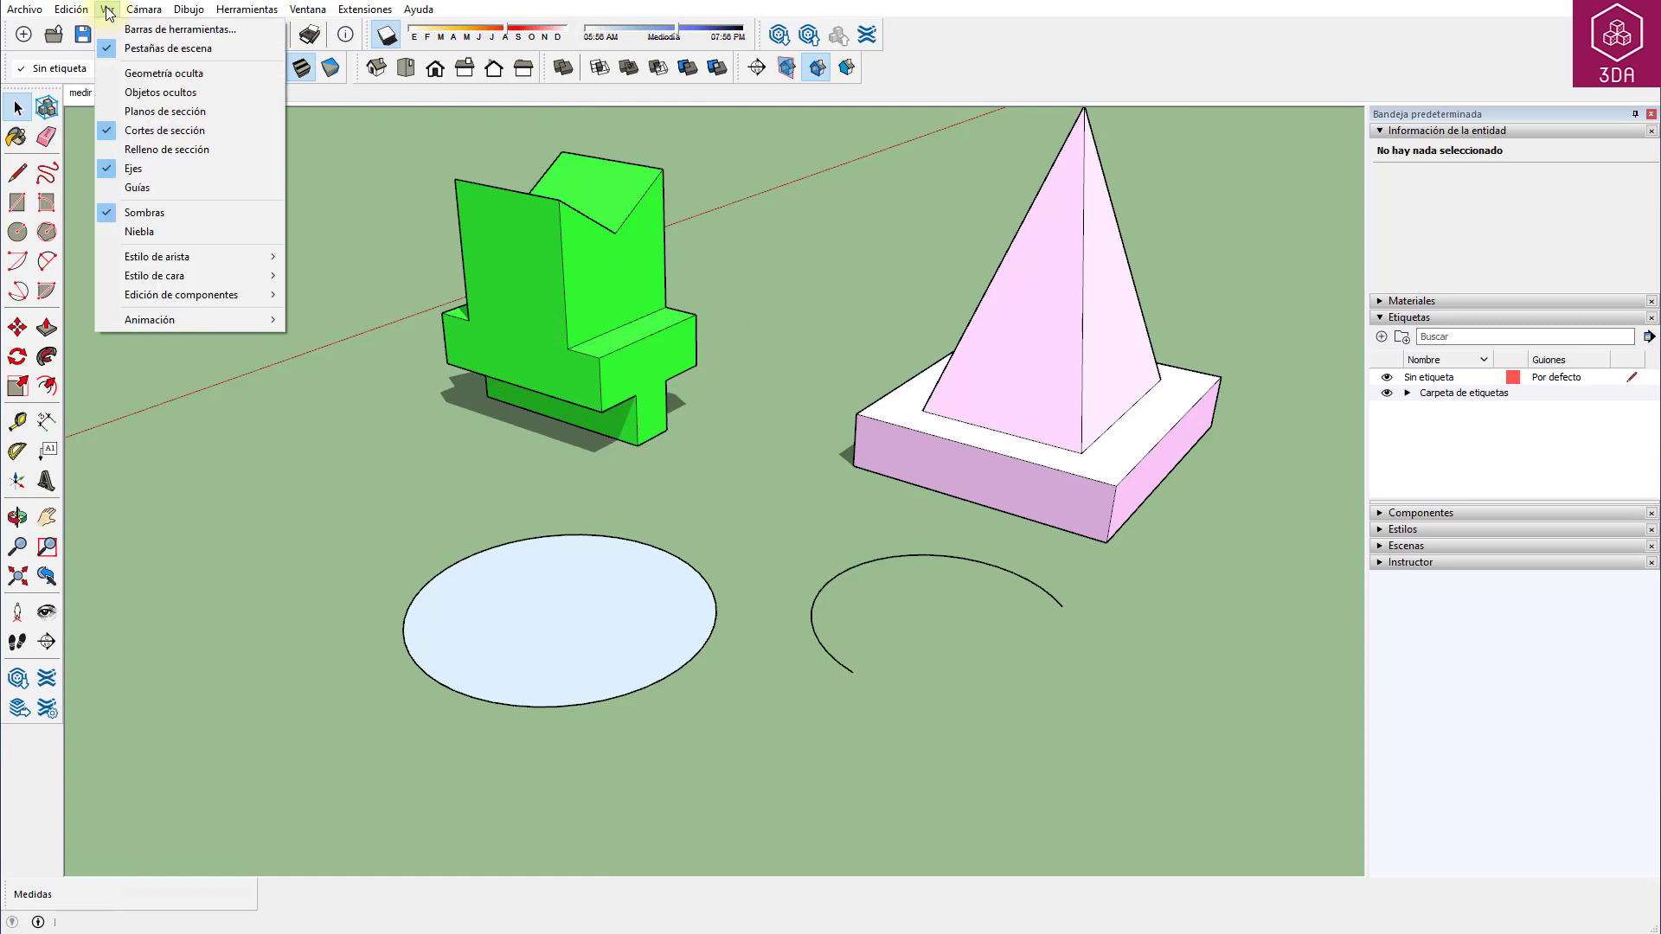
click(138, 189)
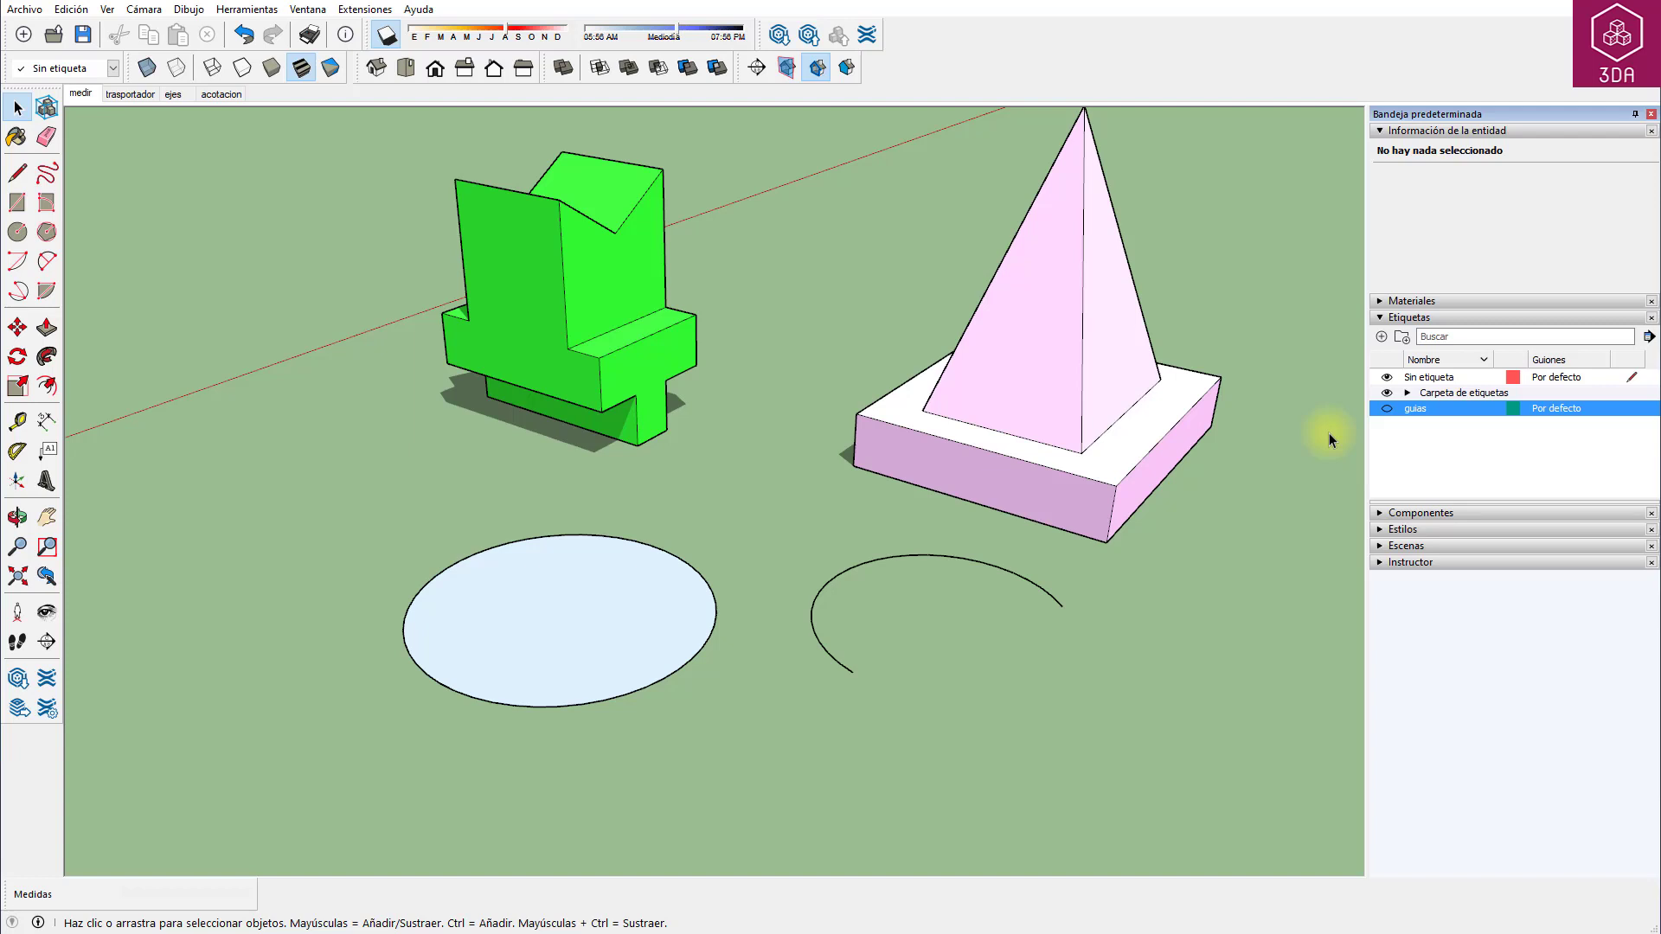
Resize the whole model by measuring the lower front edge of the pyramid's base and setting it to 50 cm.
key(t)
click(853, 465)
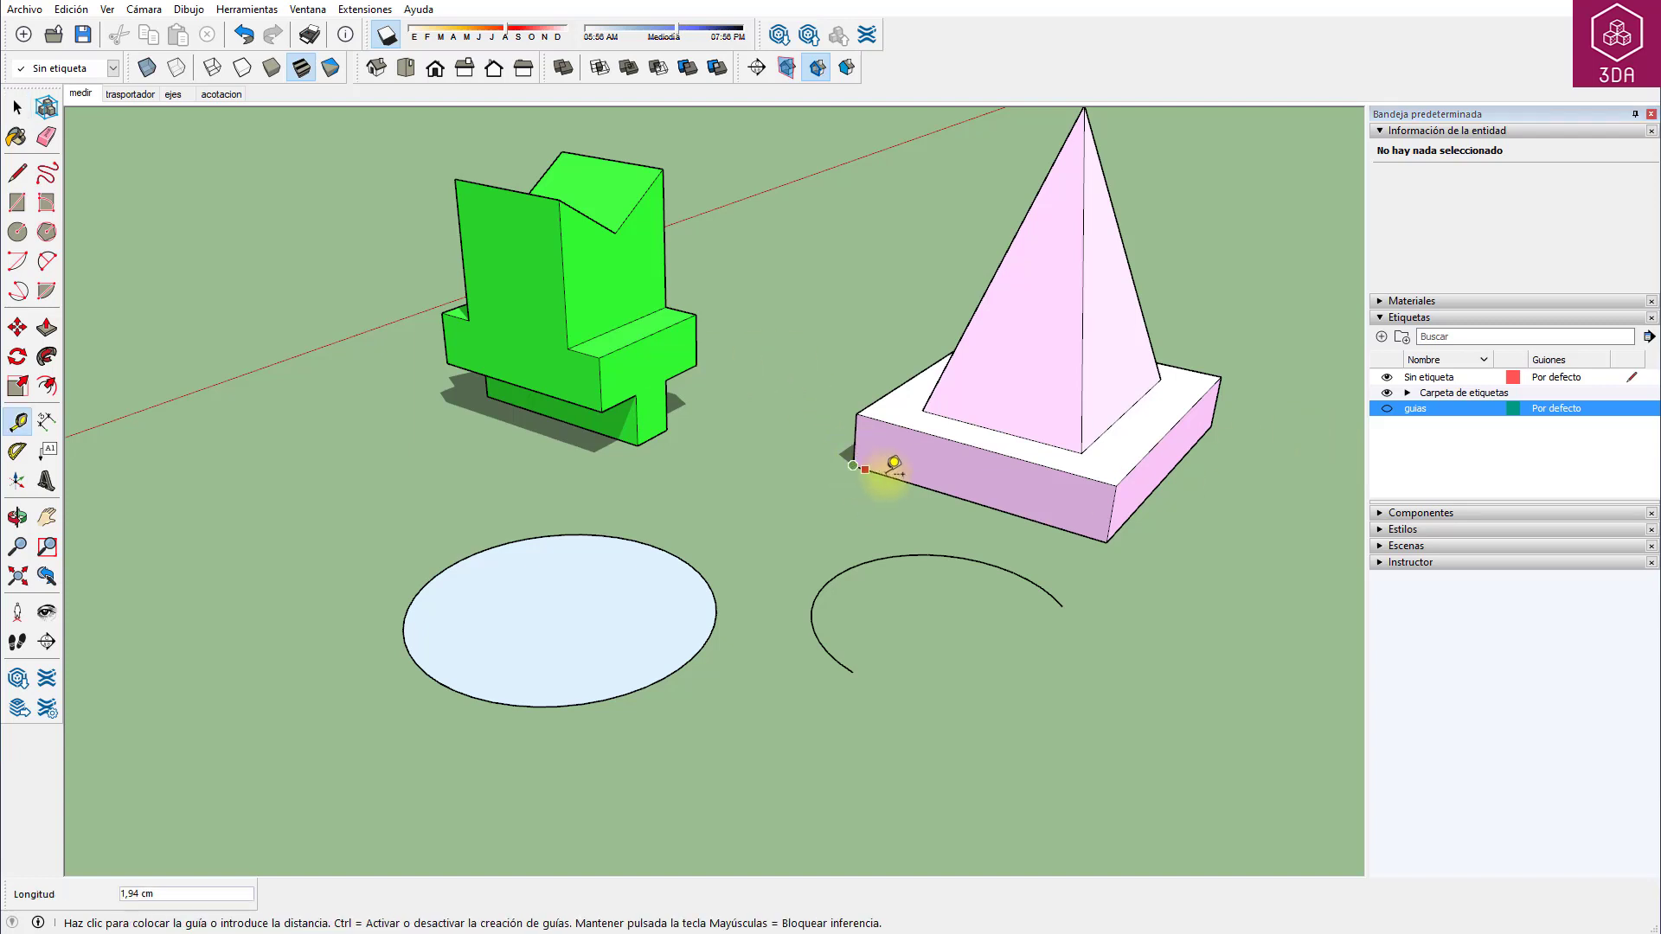
click(1107, 541)
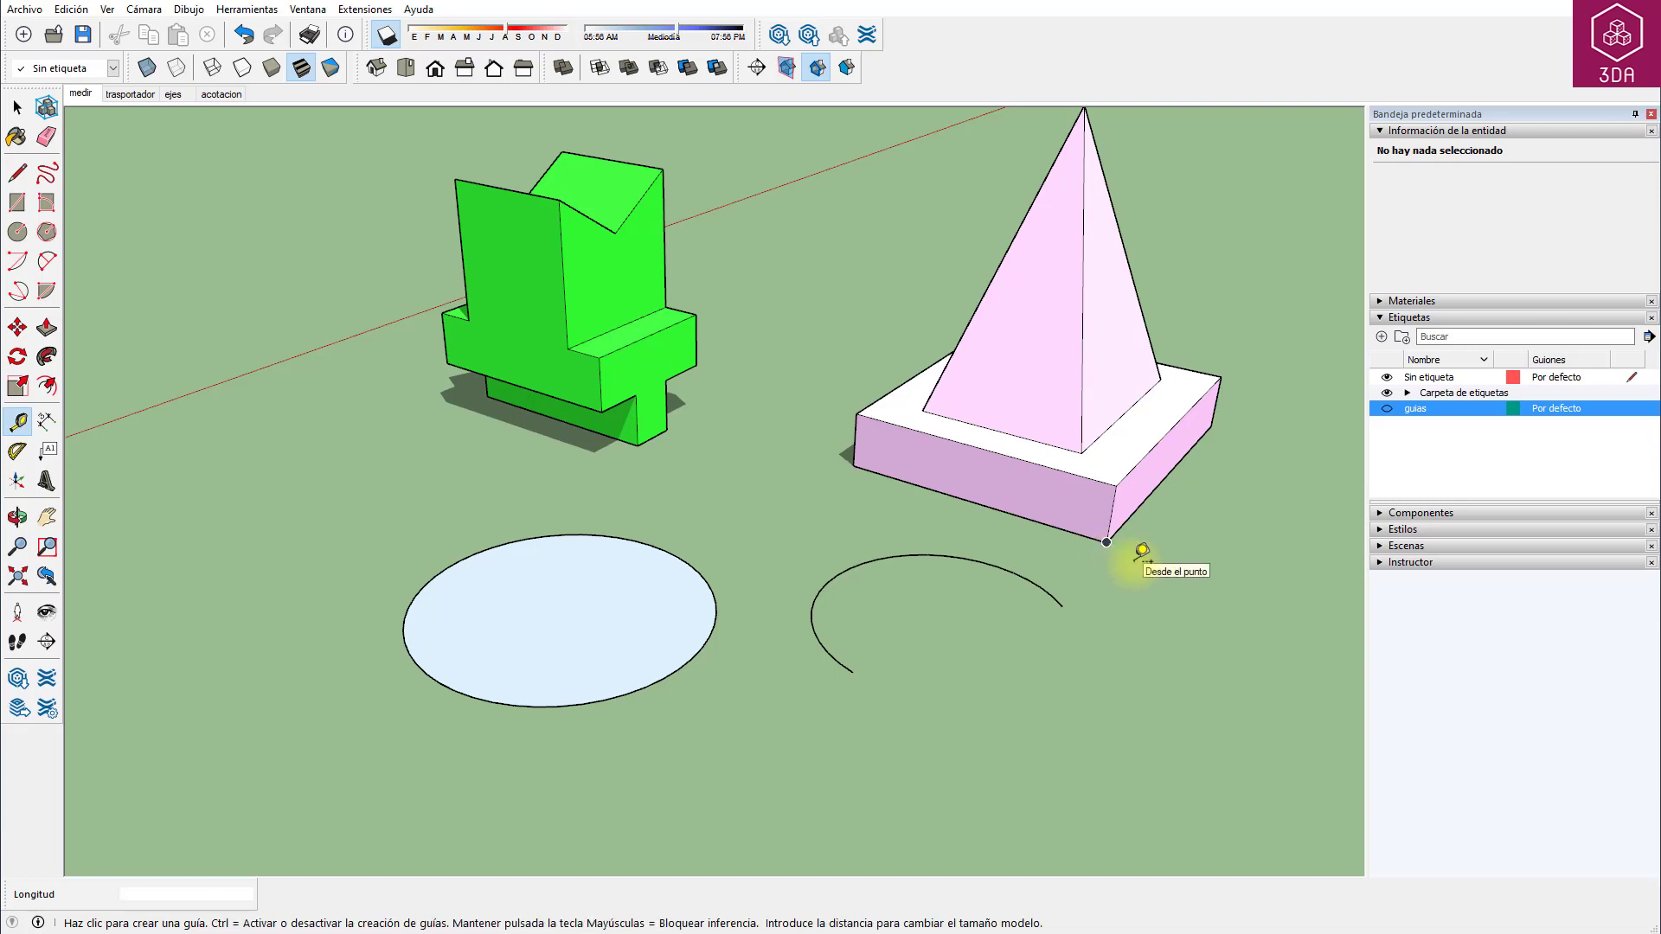
text(50)
key(Return)
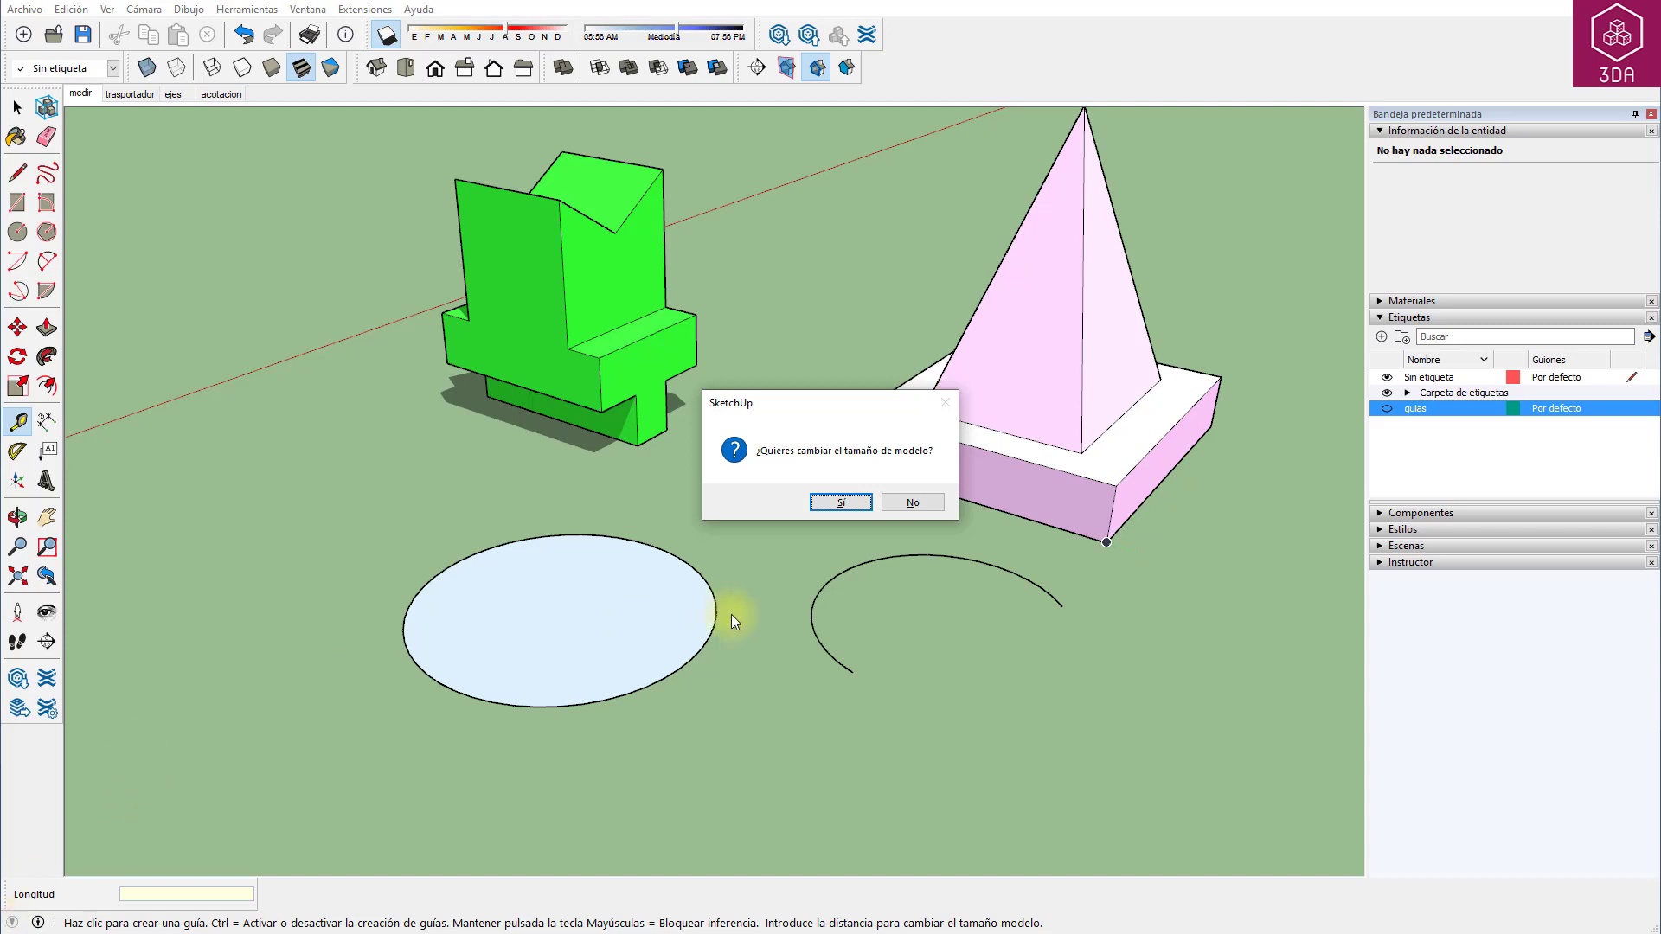
click(839, 503)
key(shift+z)
click(798, 546)
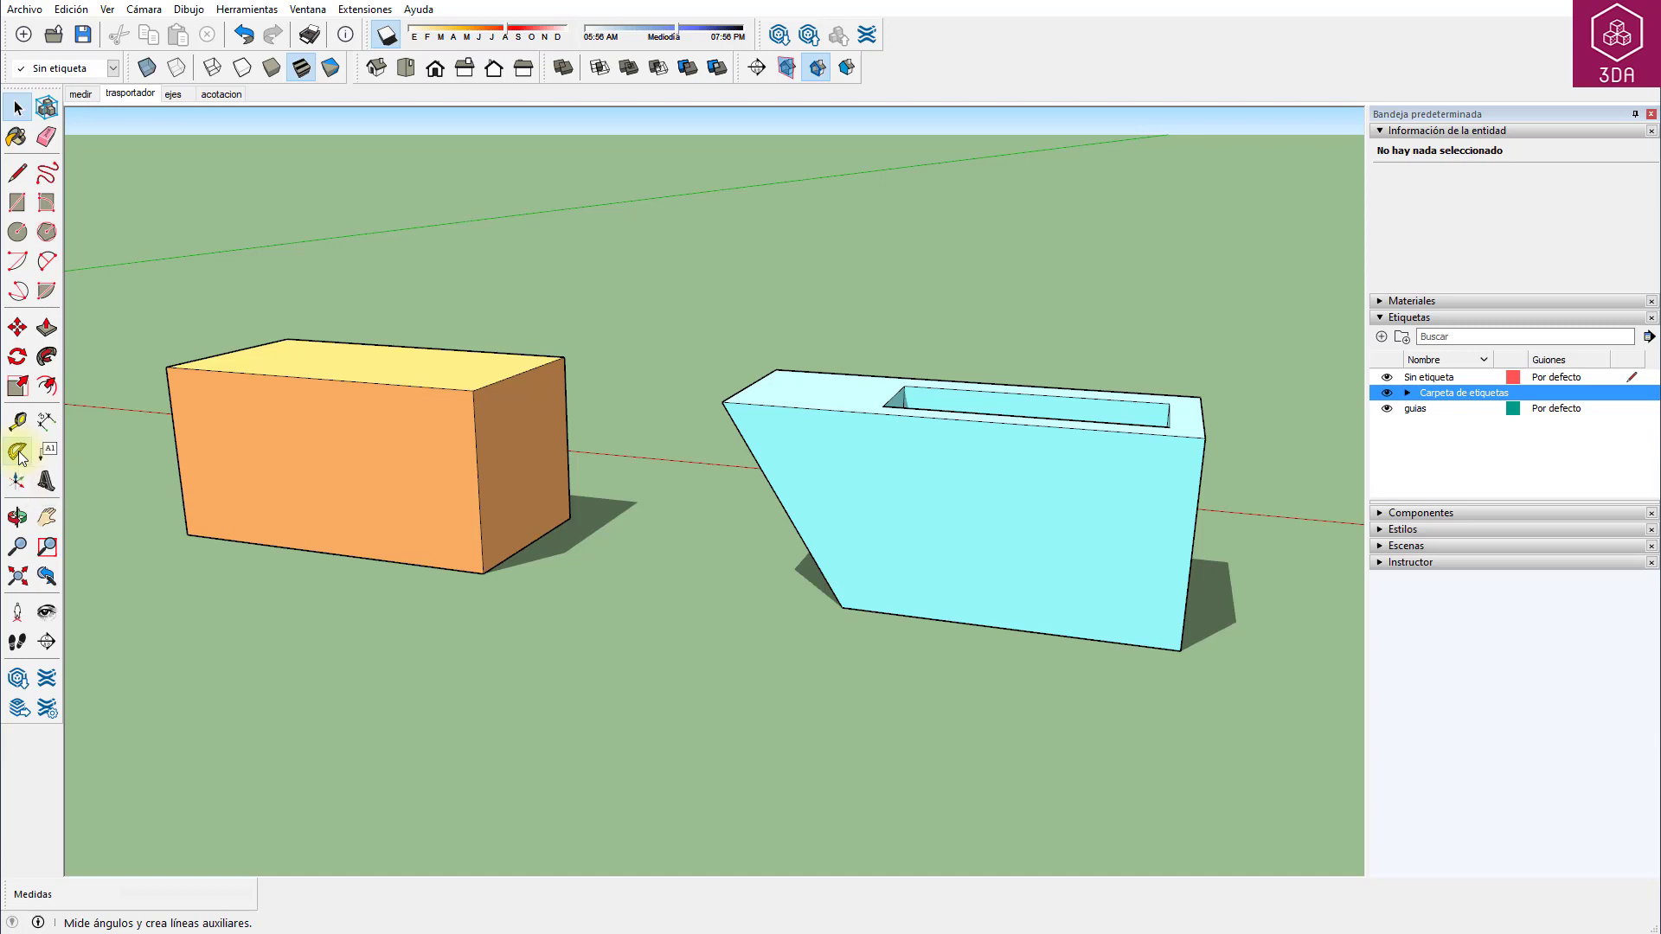
Measure the angle between the slanted edge and the bottom edge of the light blue block's front face with the Protractor.
click(243, 11)
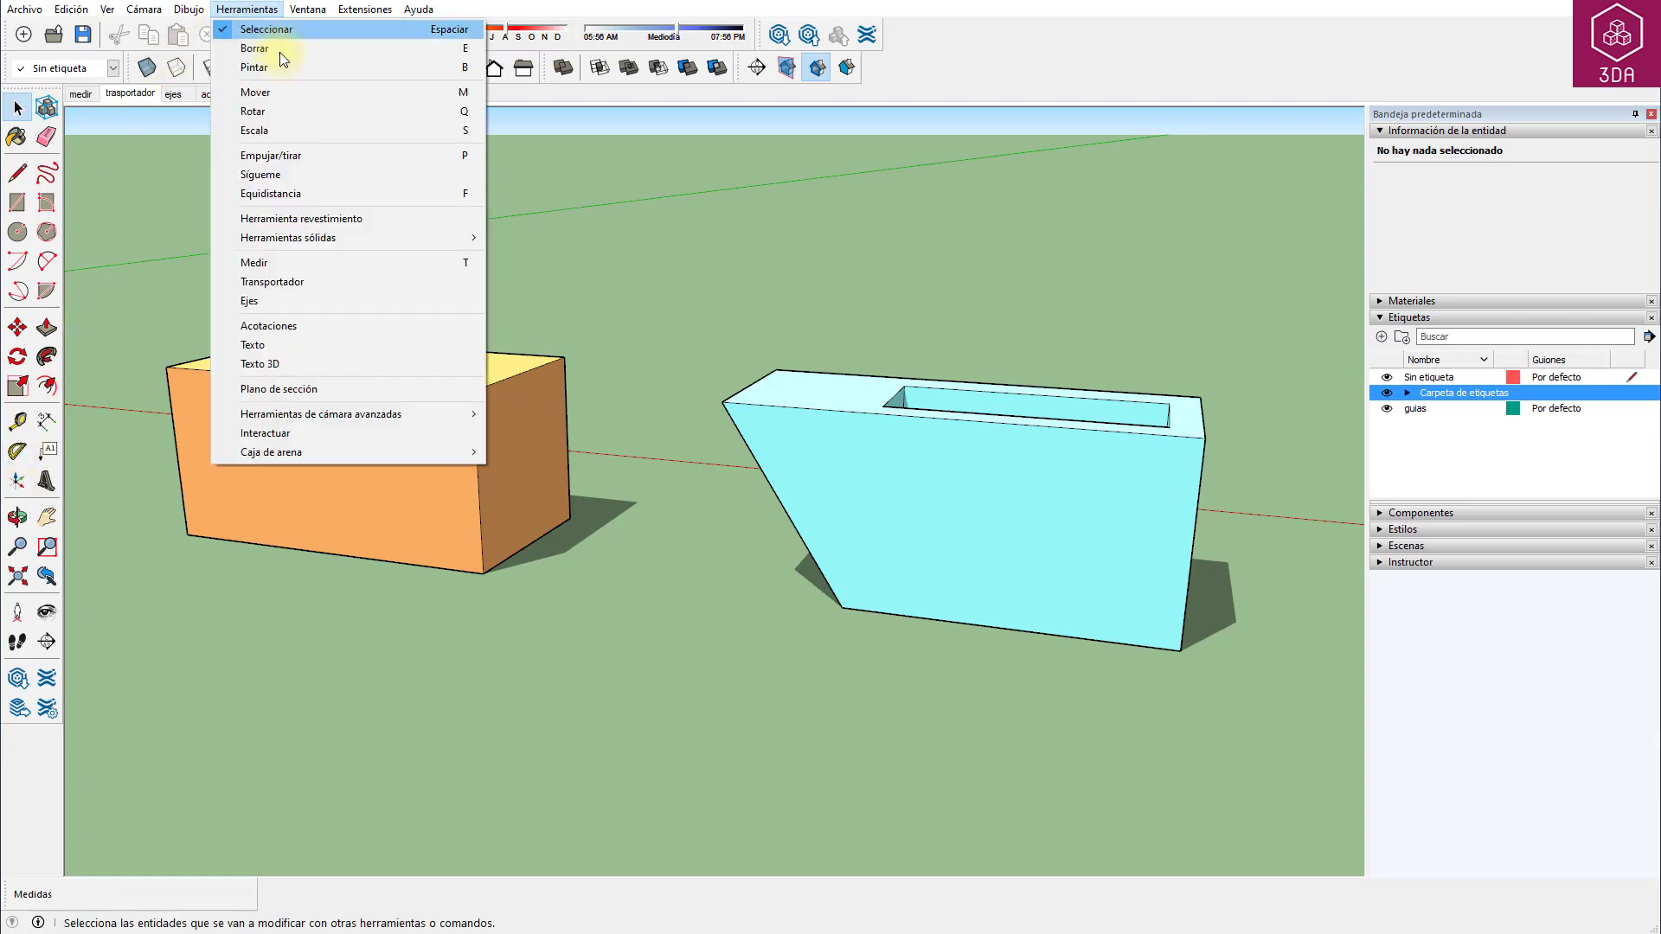
click(327, 283)
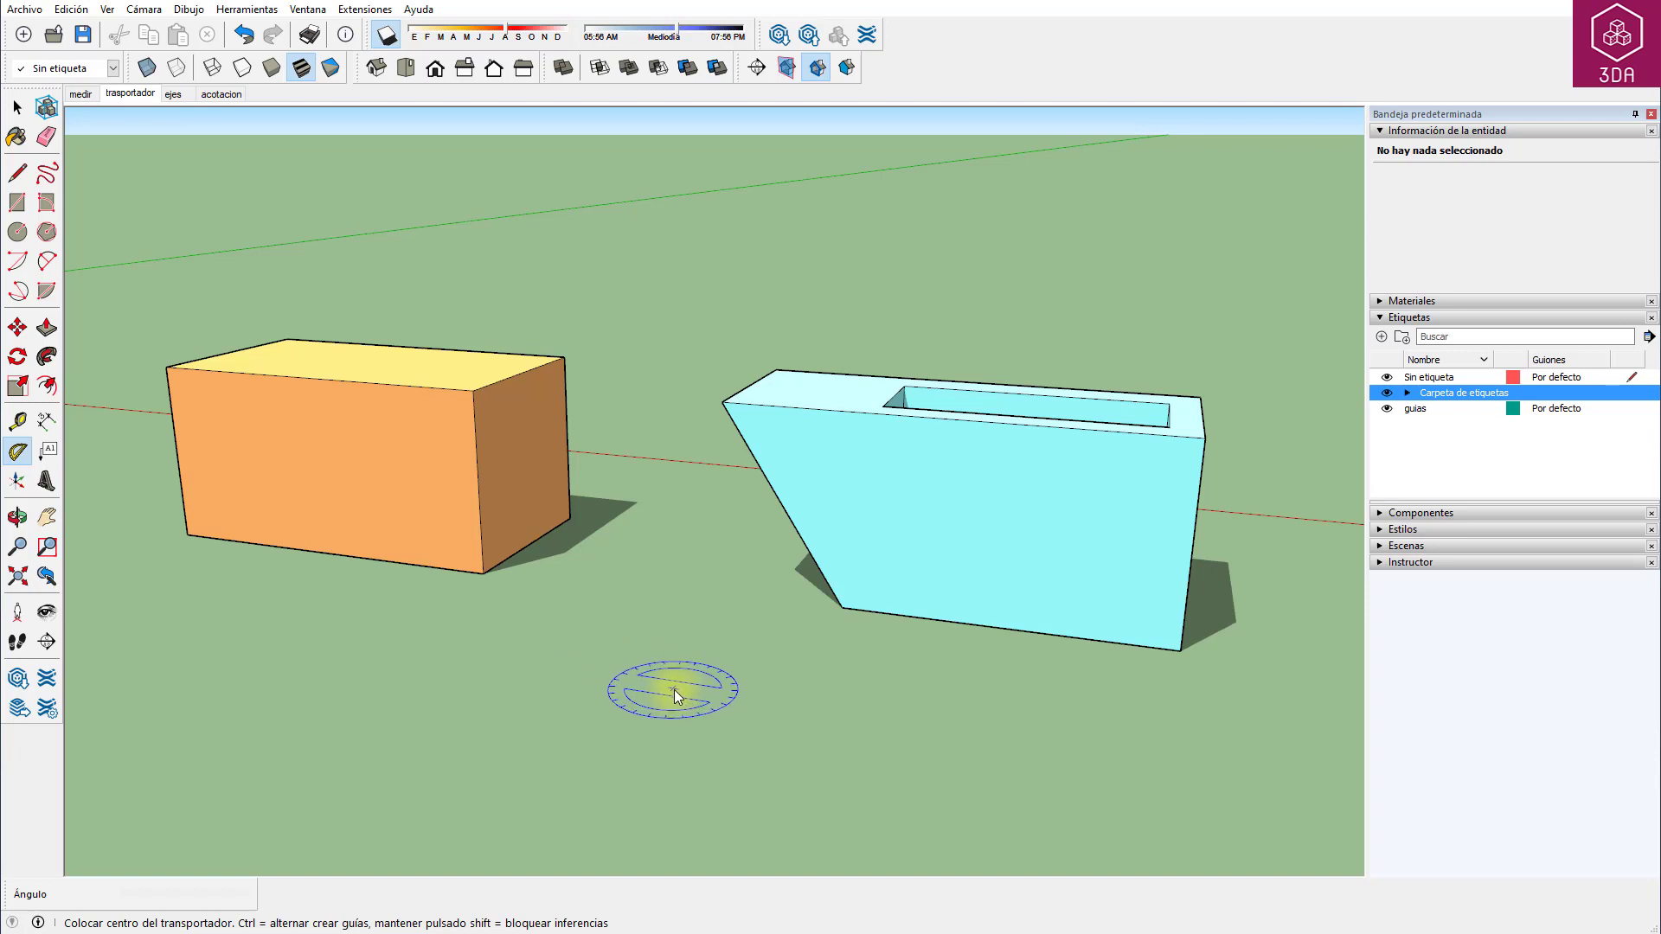
click(843, 605)
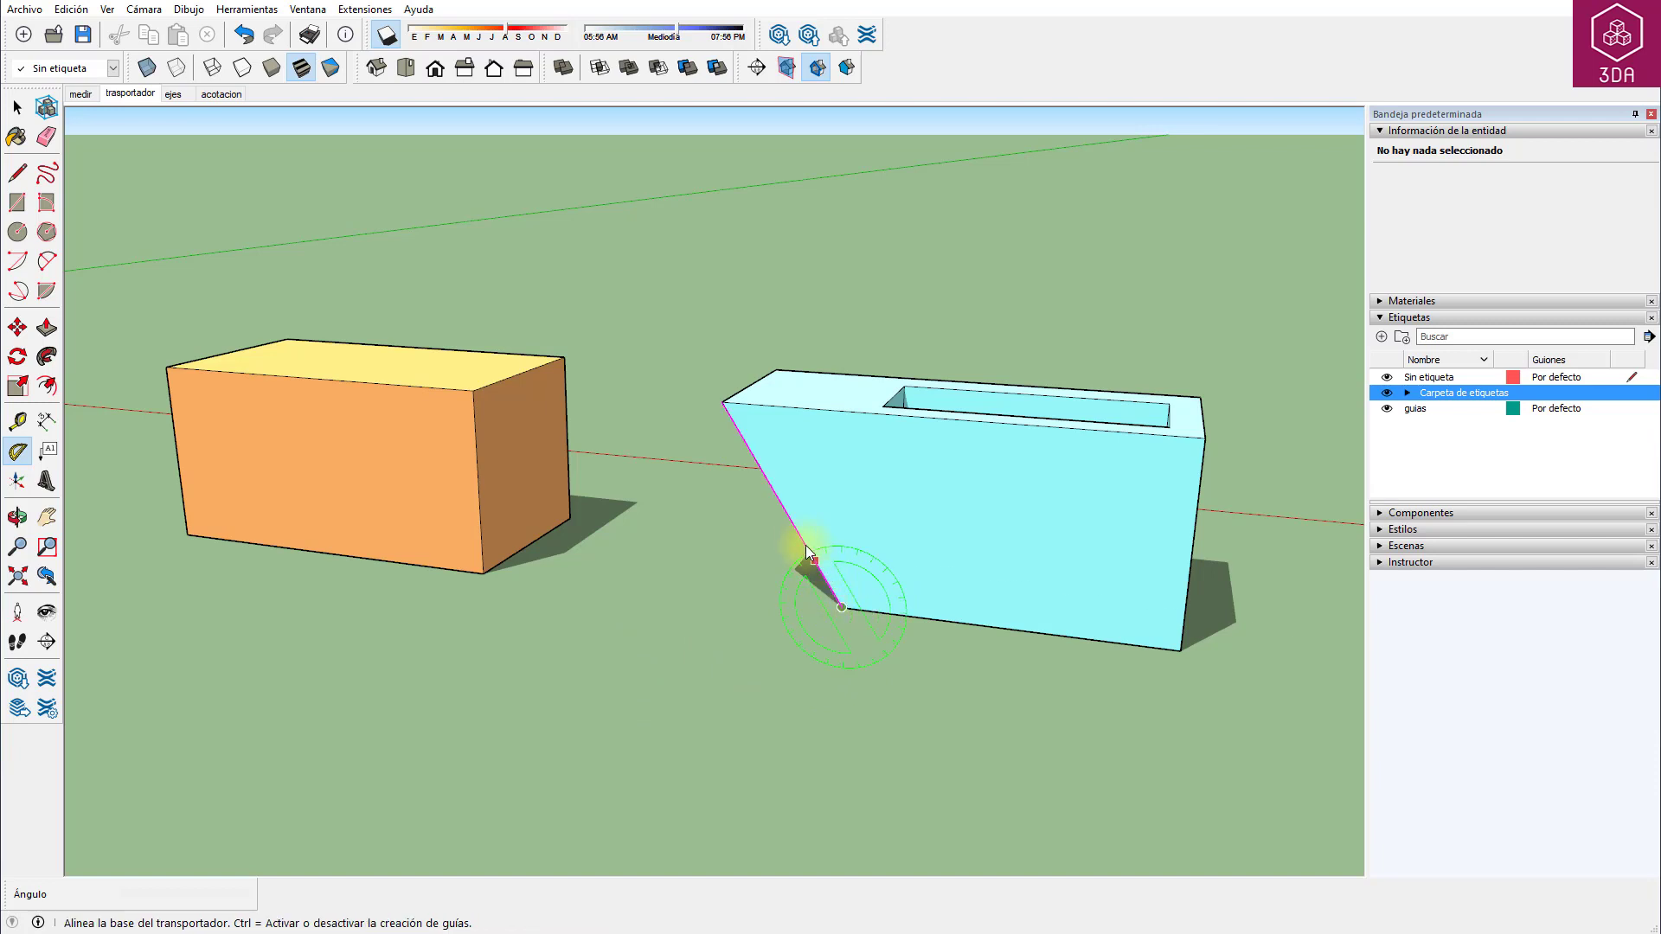
click(744, 439)
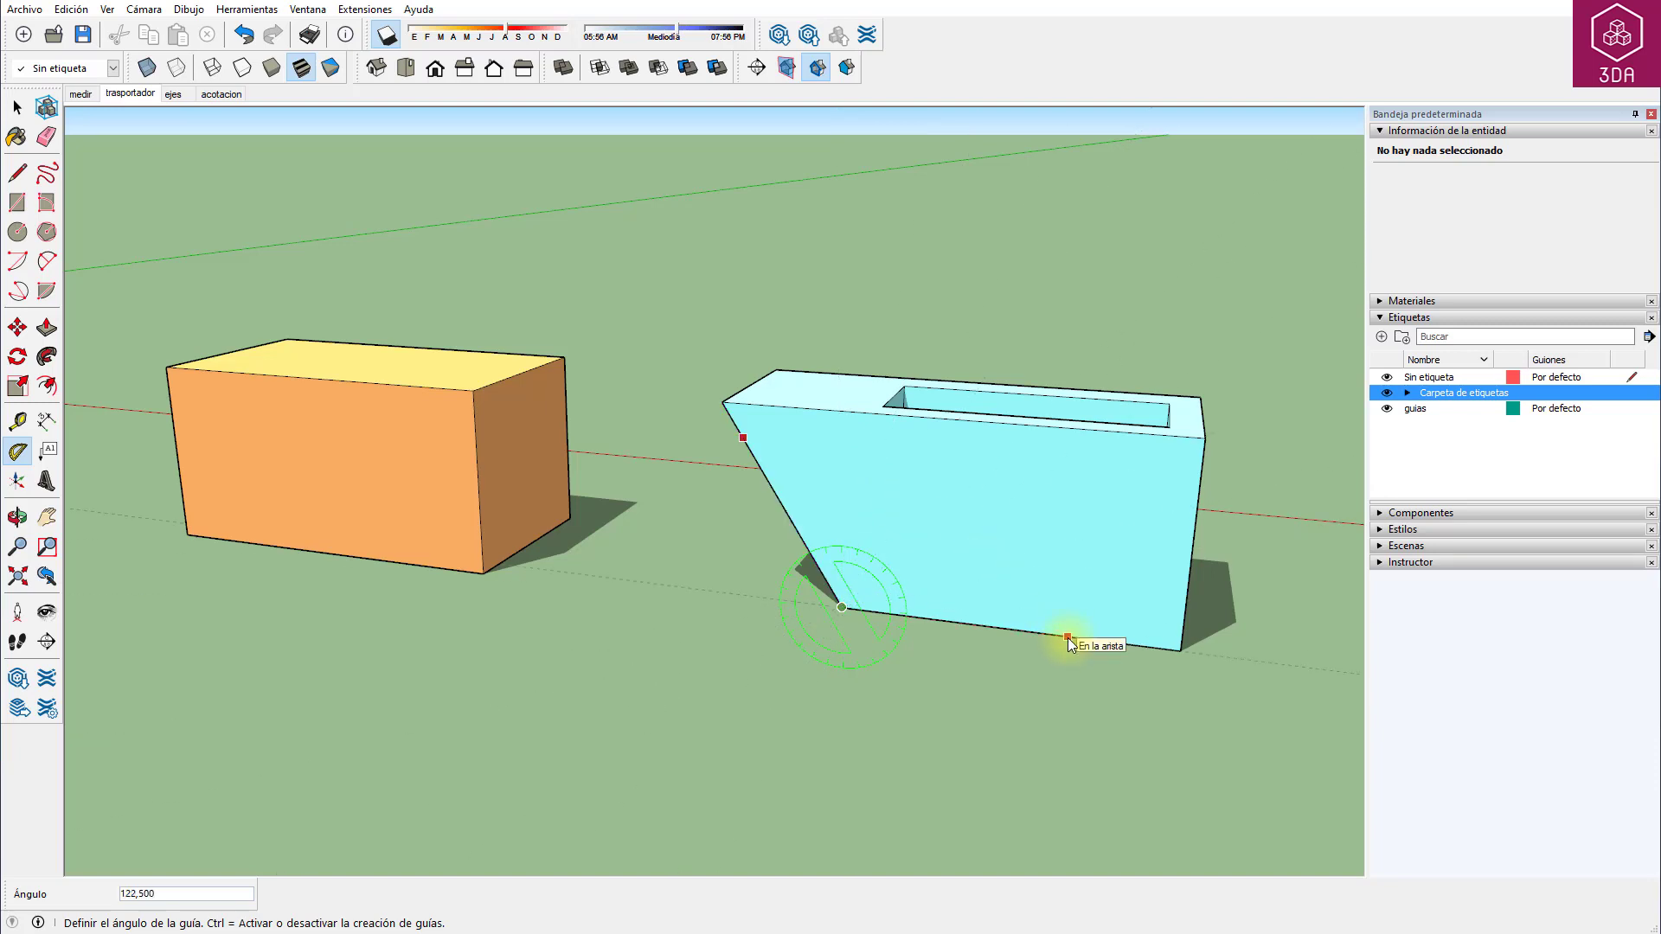
key(Escape)
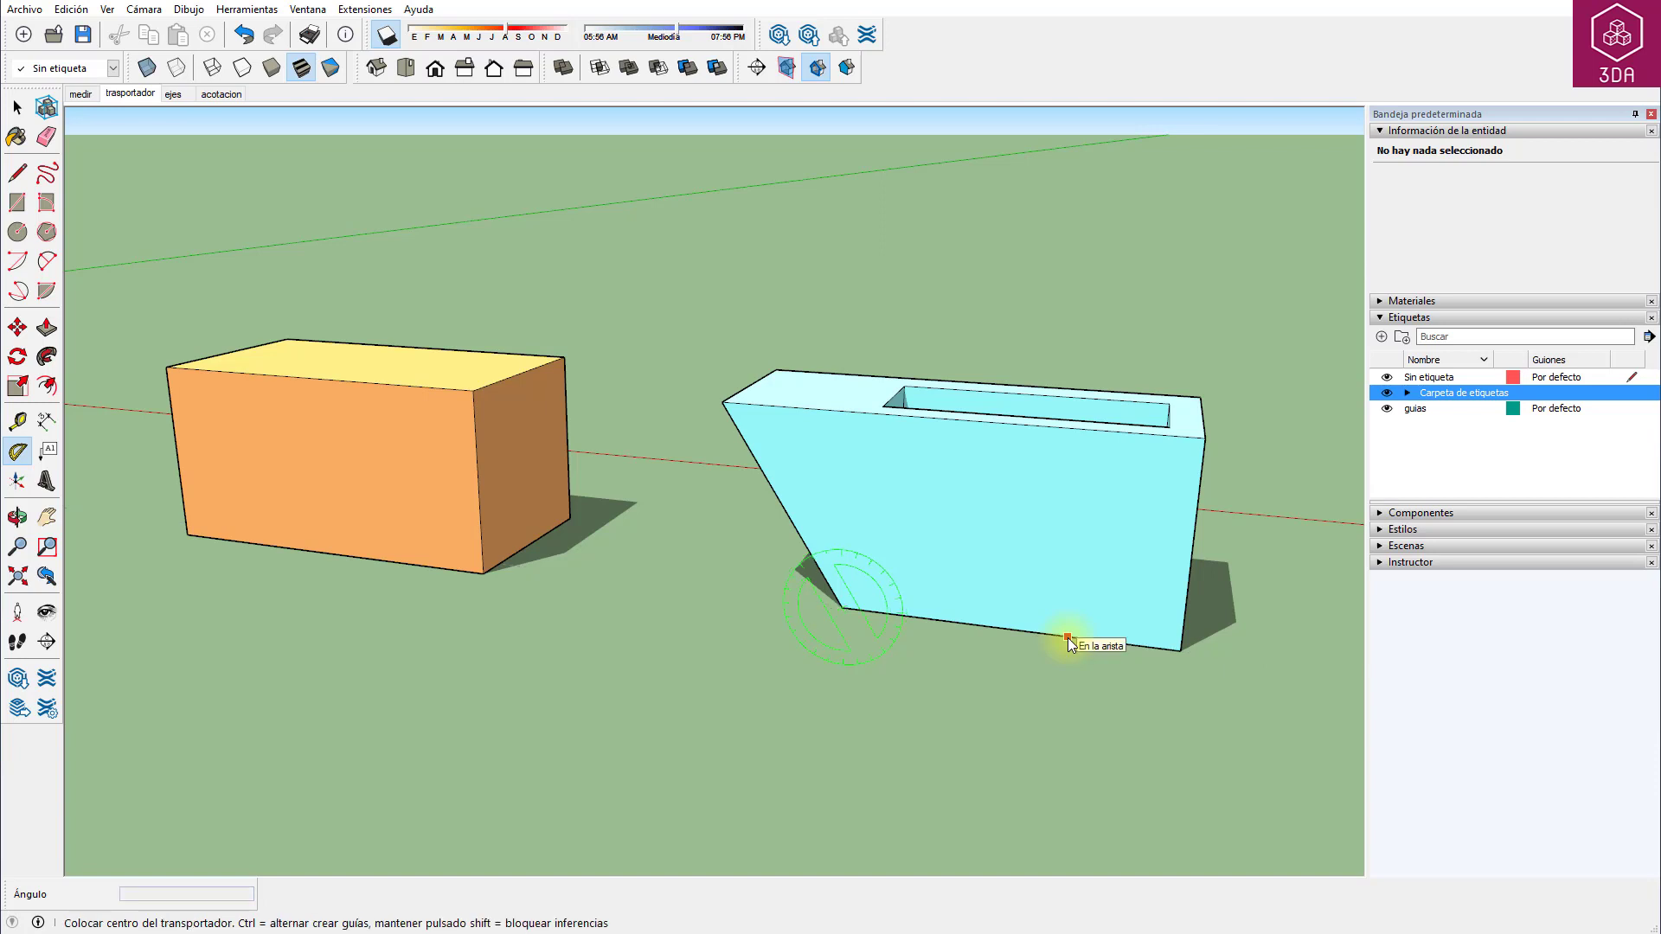
key(space)
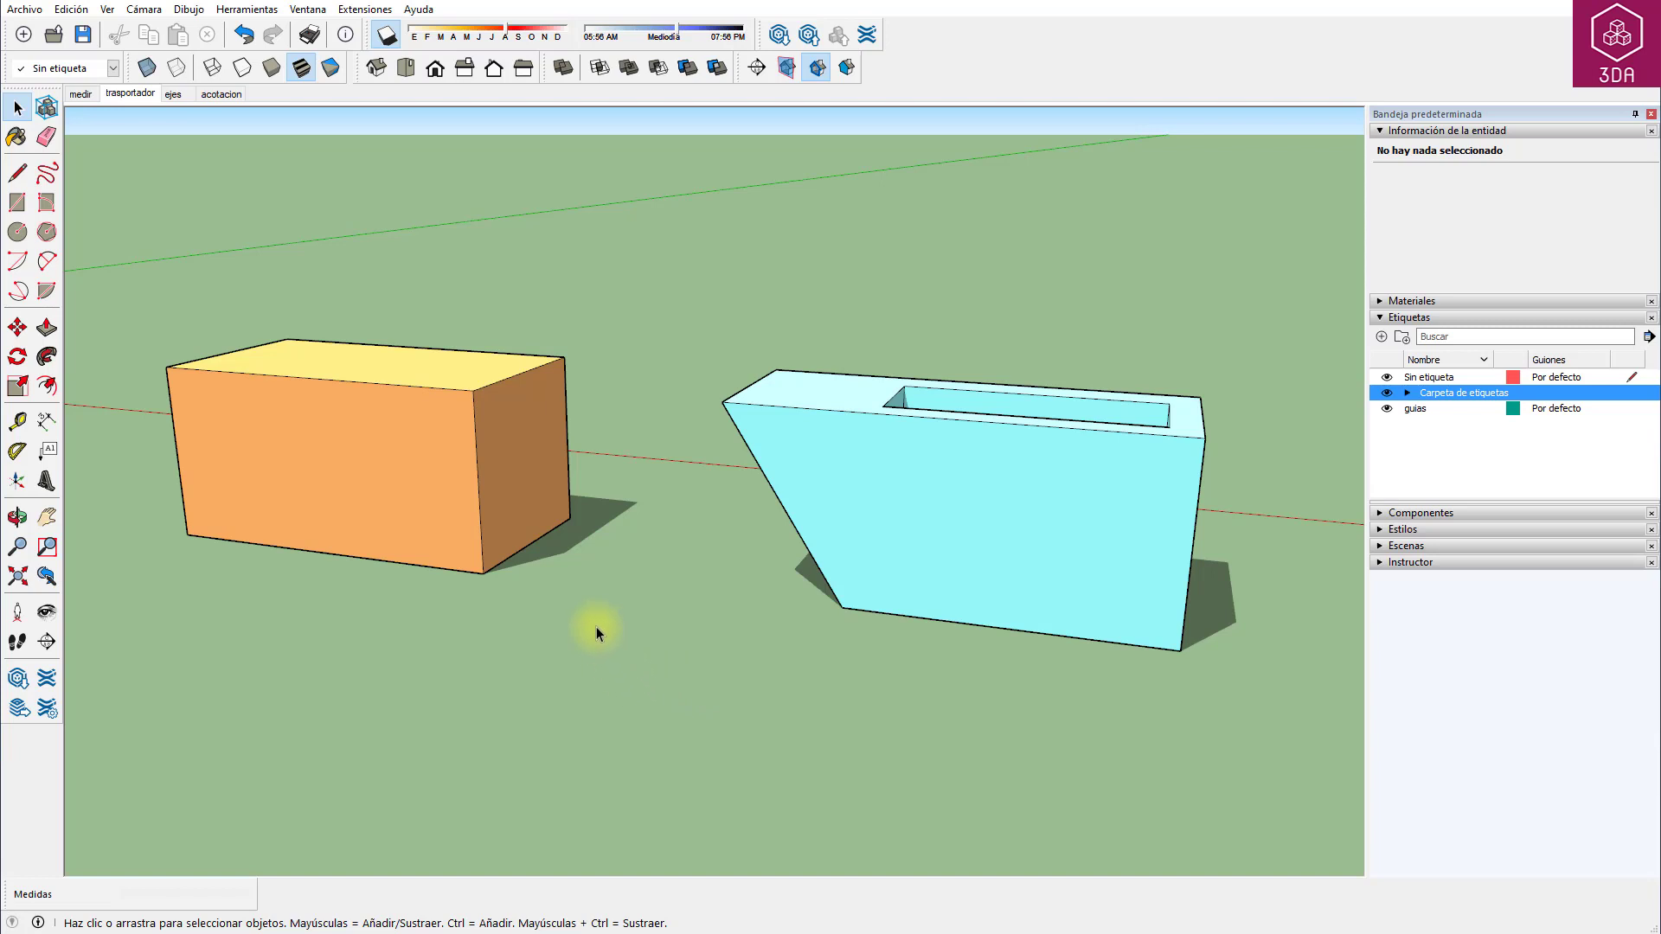
Create a 30-degree Protractor guide from the orange box's upper-left front corner, measured from its front top edge.
shift+middle_drag(597, 628, 1037, 825)
scroll(959, 732, up, 2)
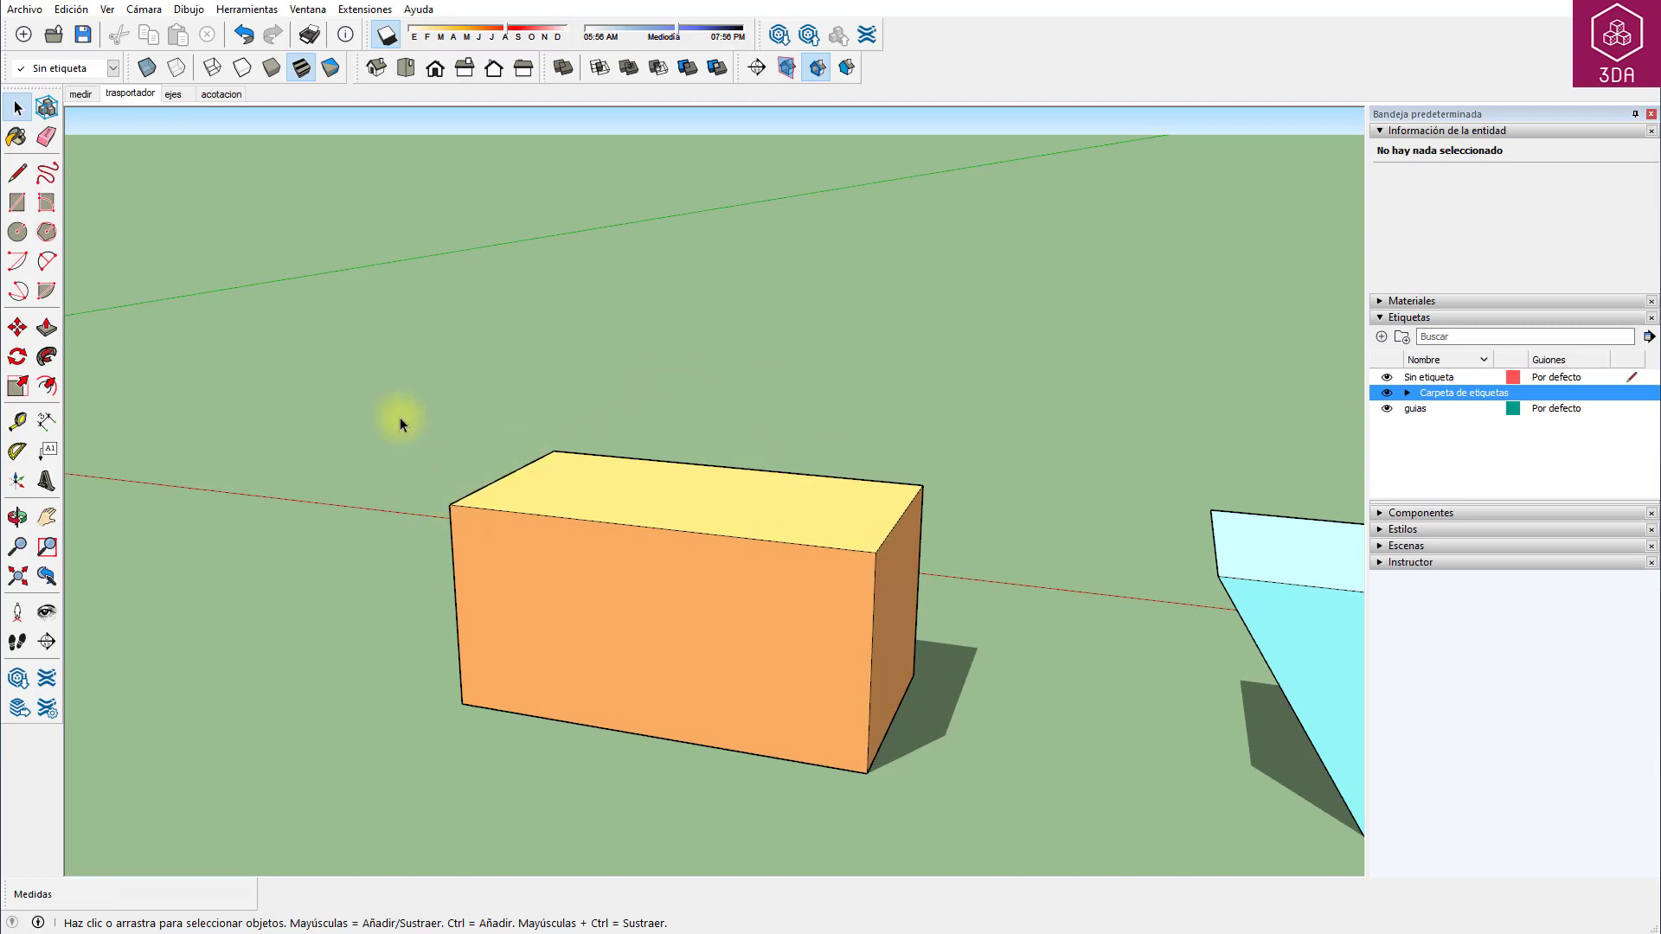
click(17, 451)
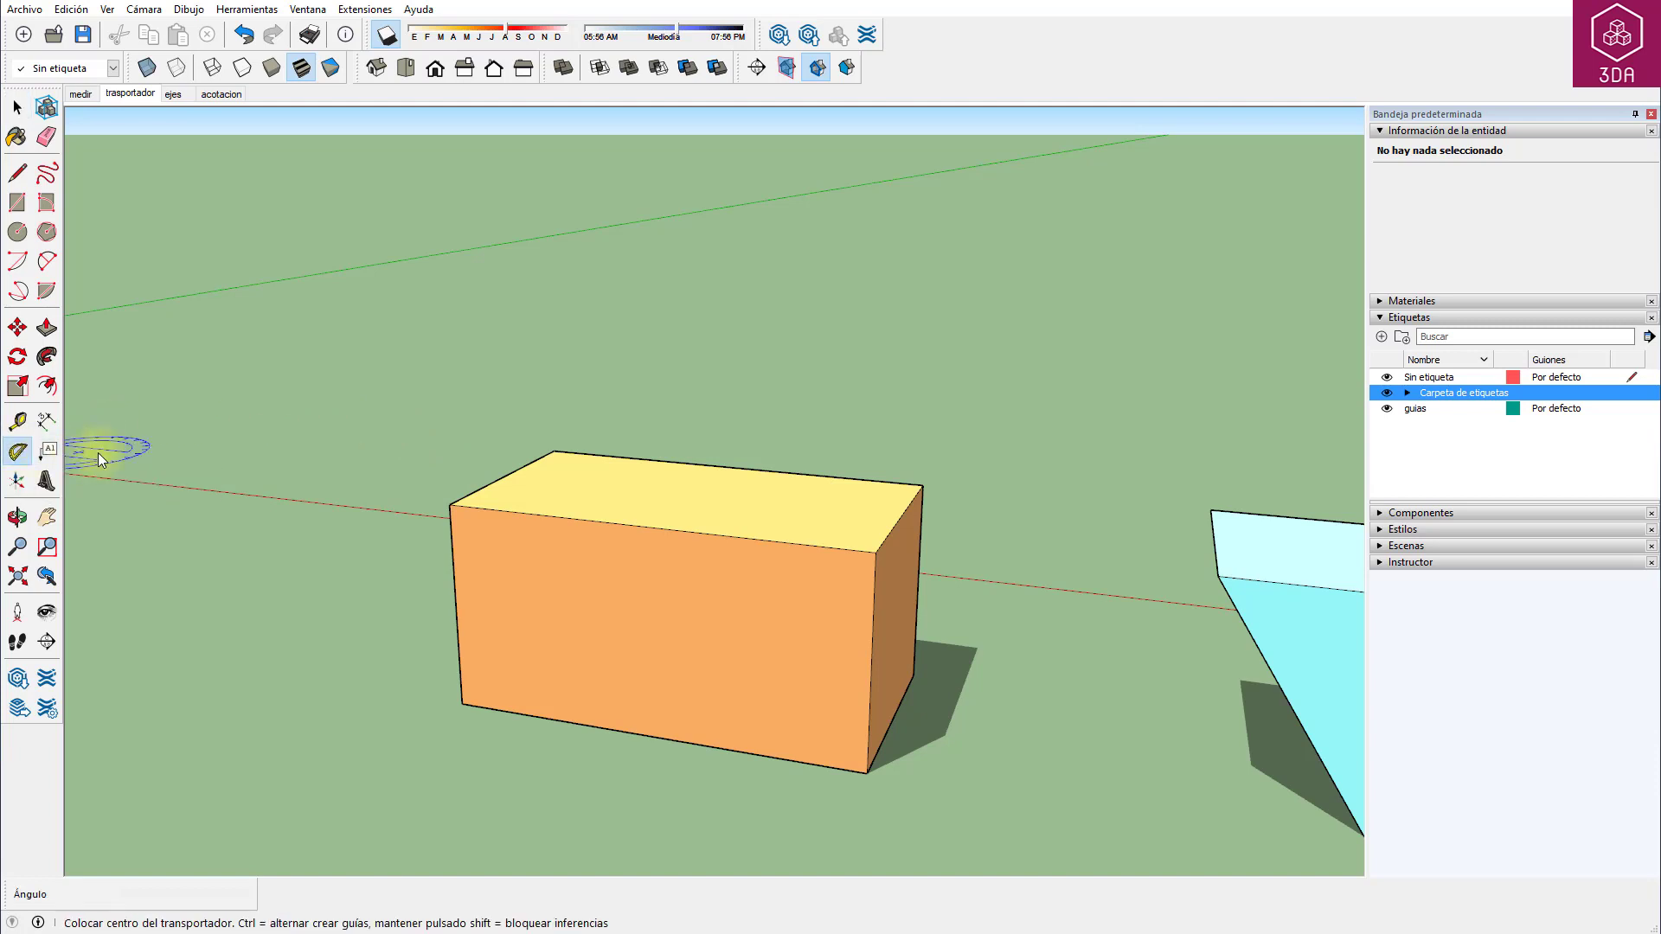
click(450, 505)
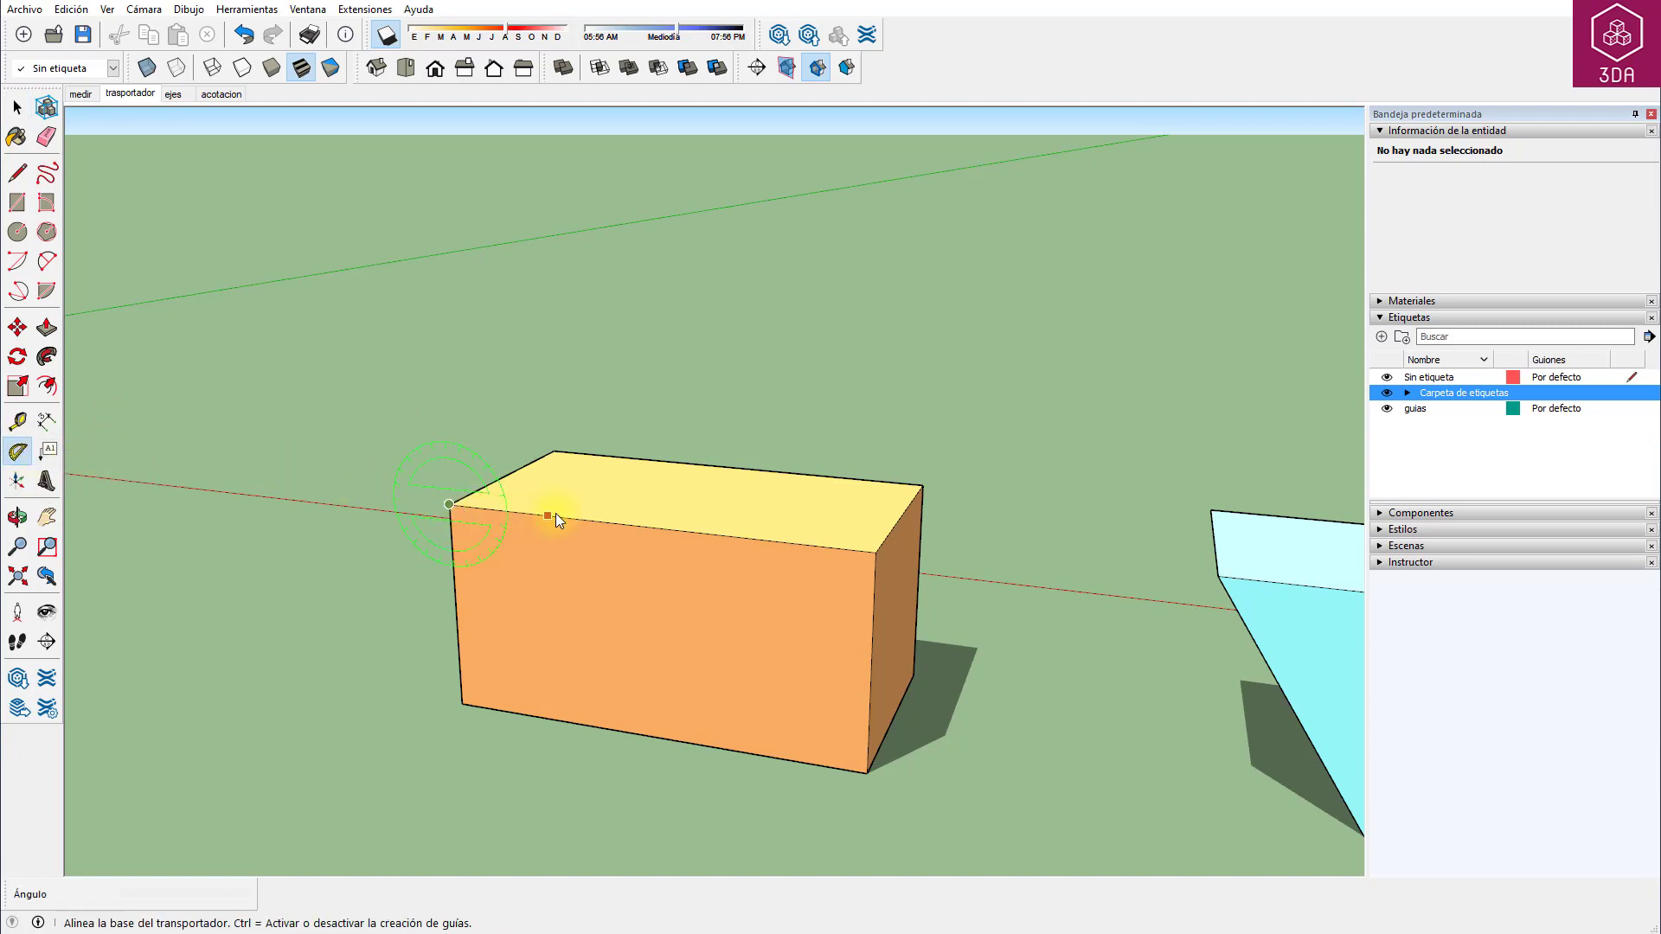
click(723, 533)
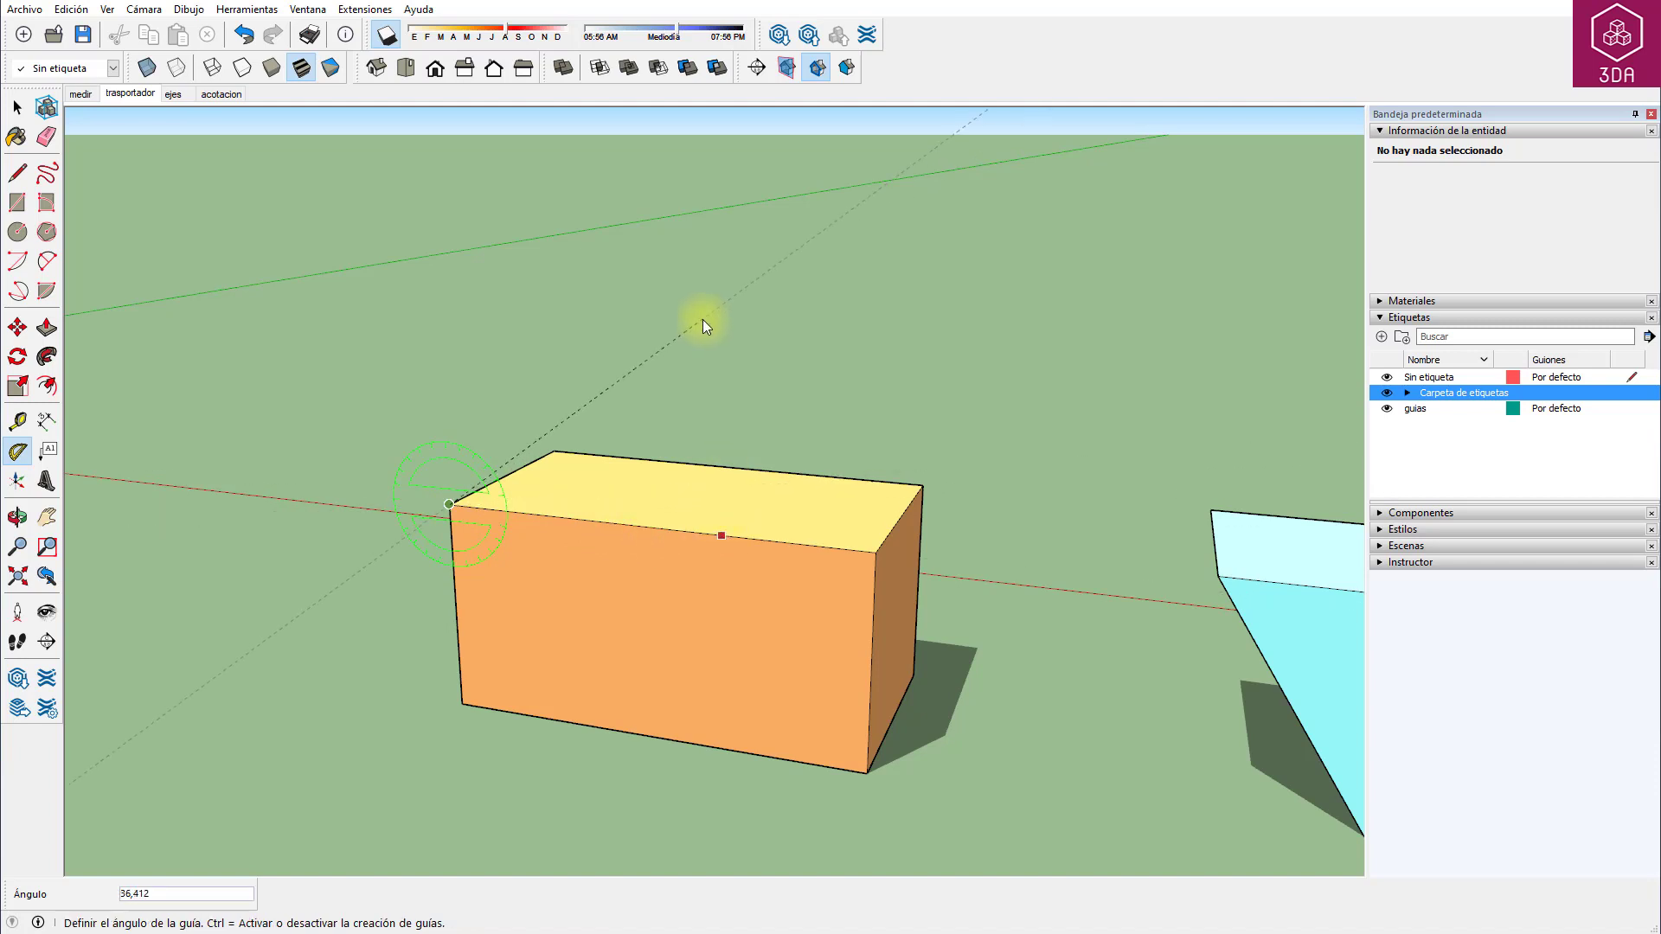
text(30)
key(Return)
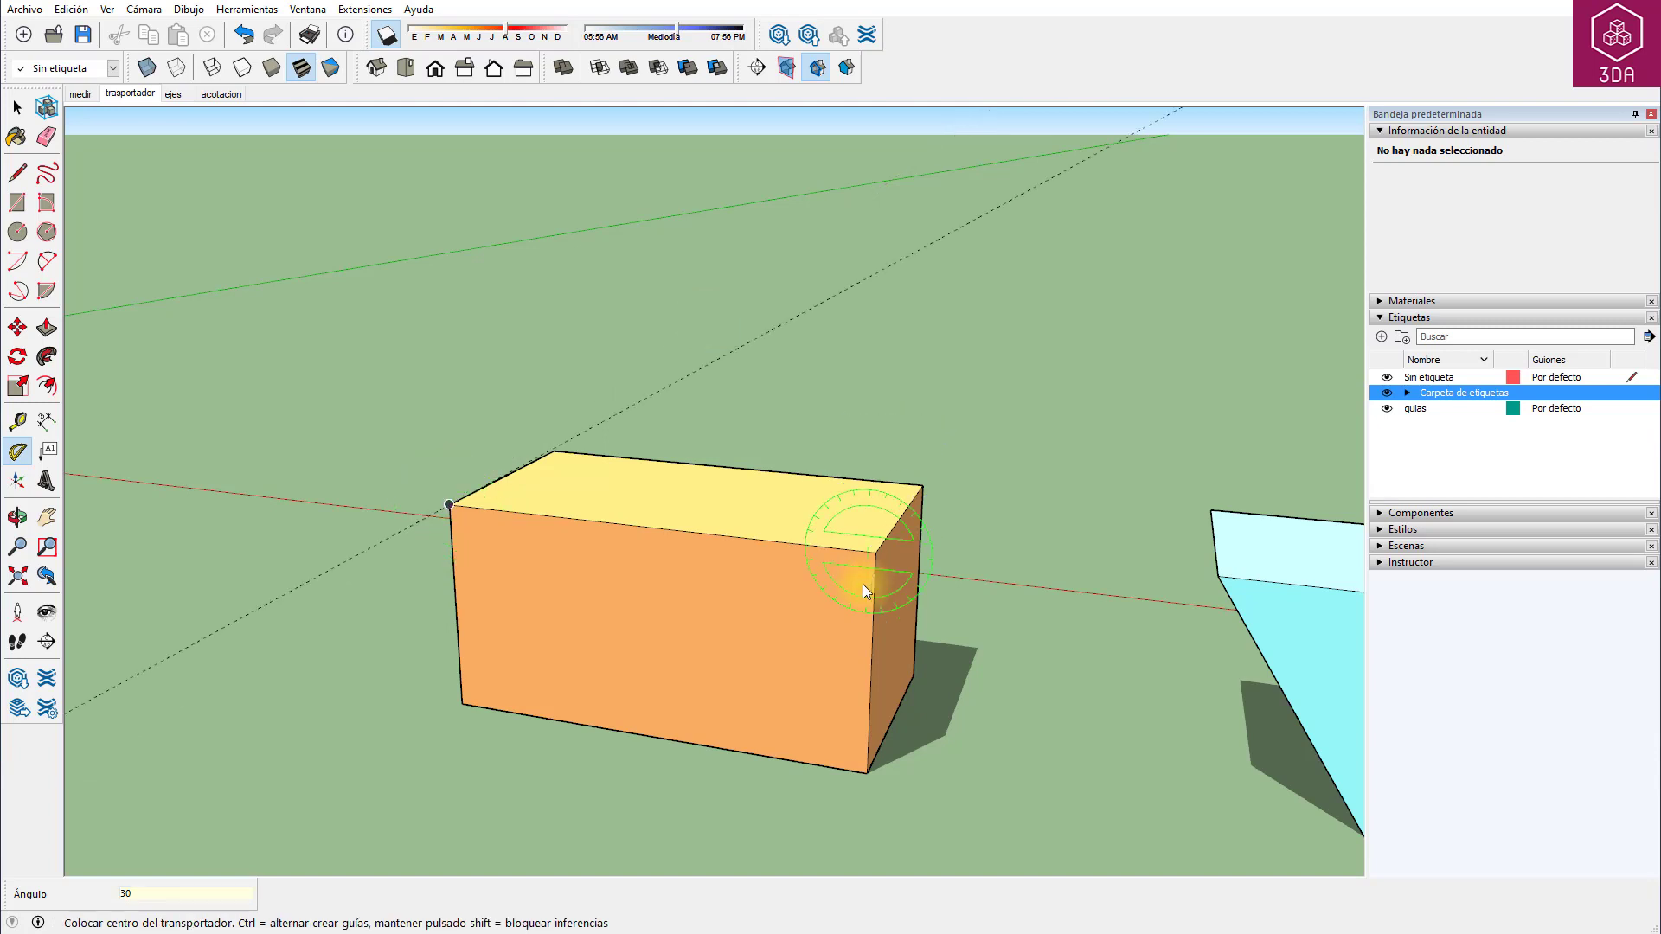
Create a mirrored 30-degree Protractor guide from the orange box's upper-right front corner, measured from the same top edge.
click(875, 553)
click(612, 524)
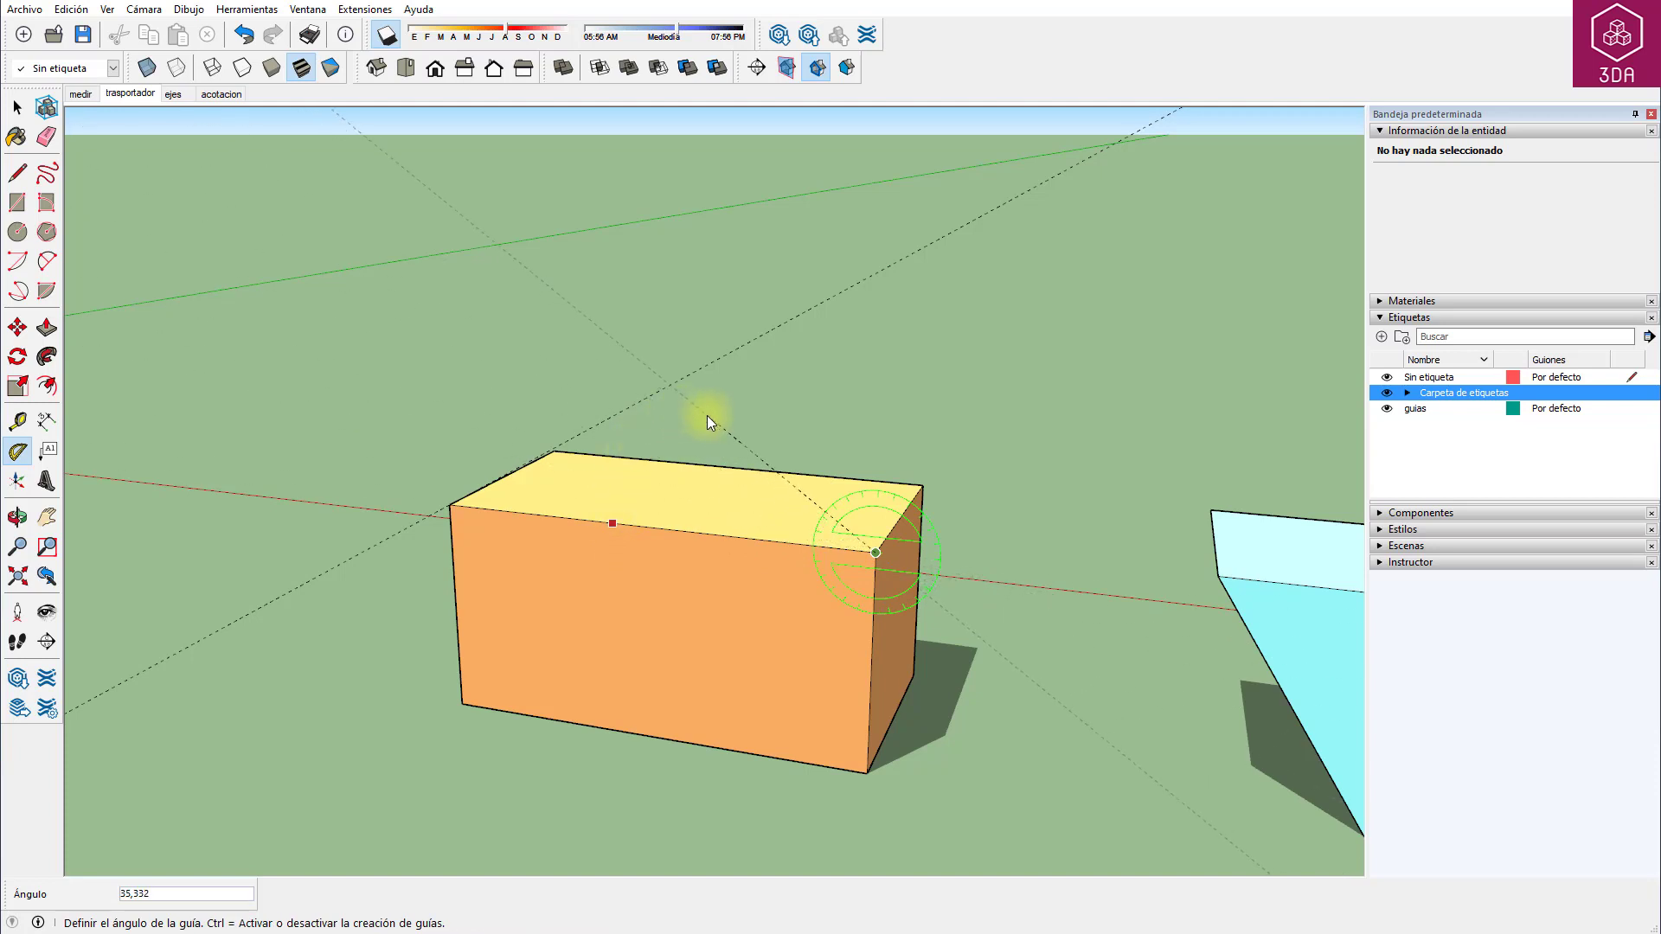
text(30)
key(Return)
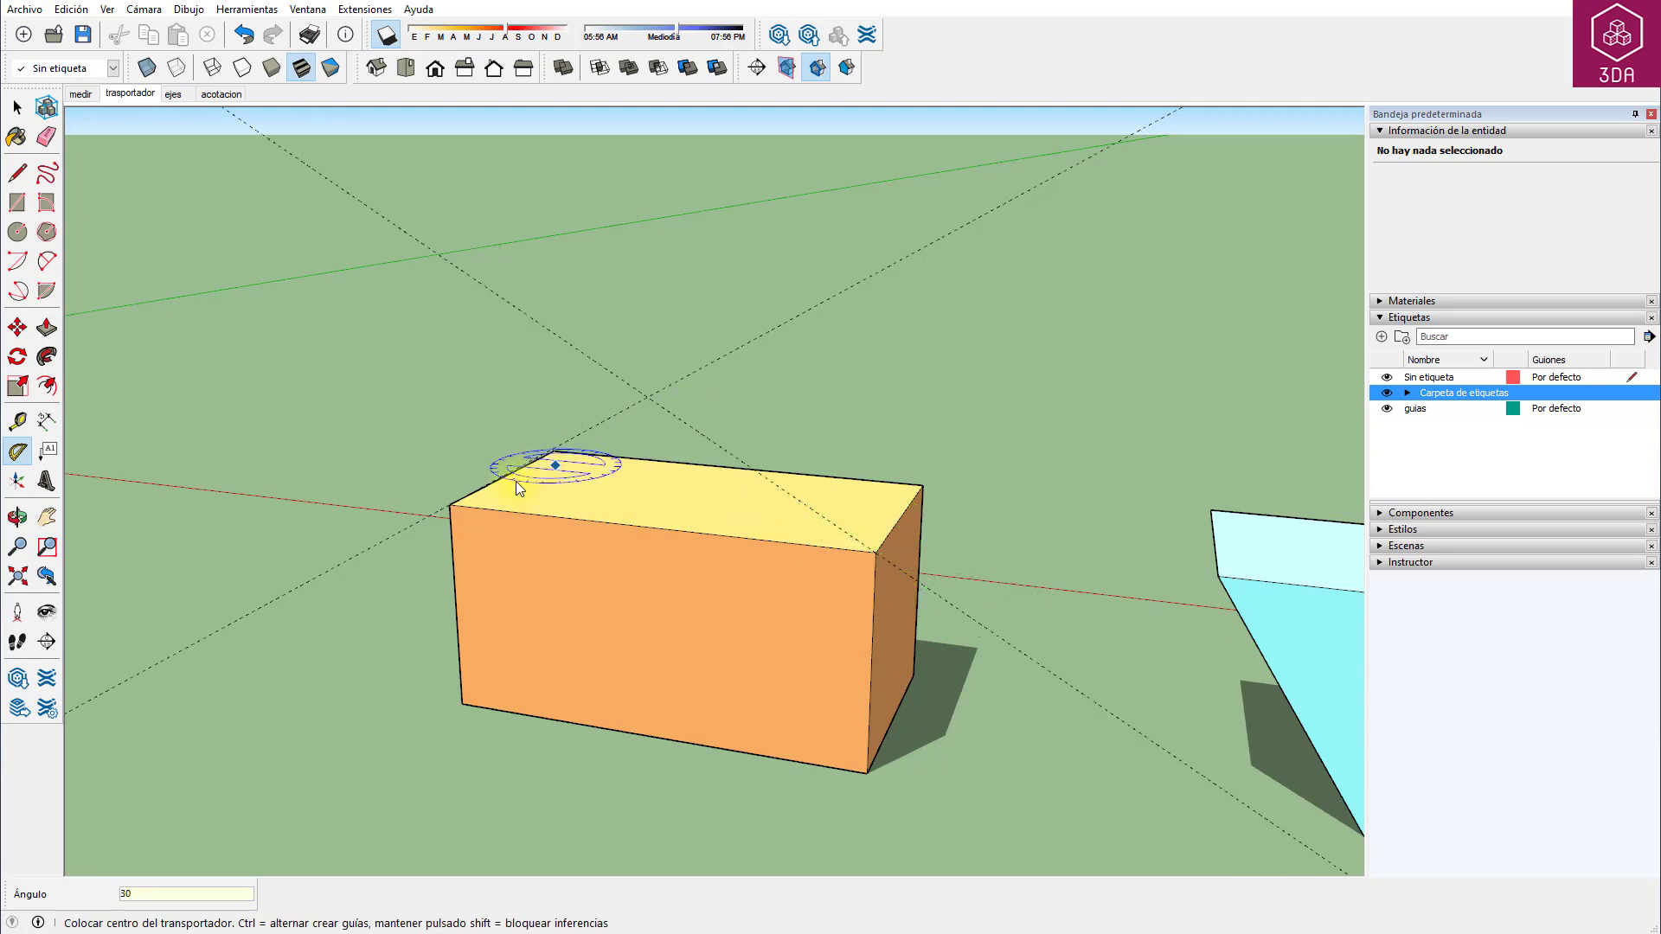
Draw a triangle along the two guides above the orange box's front face and extrude it over the box with Push/Pull.
key(l)
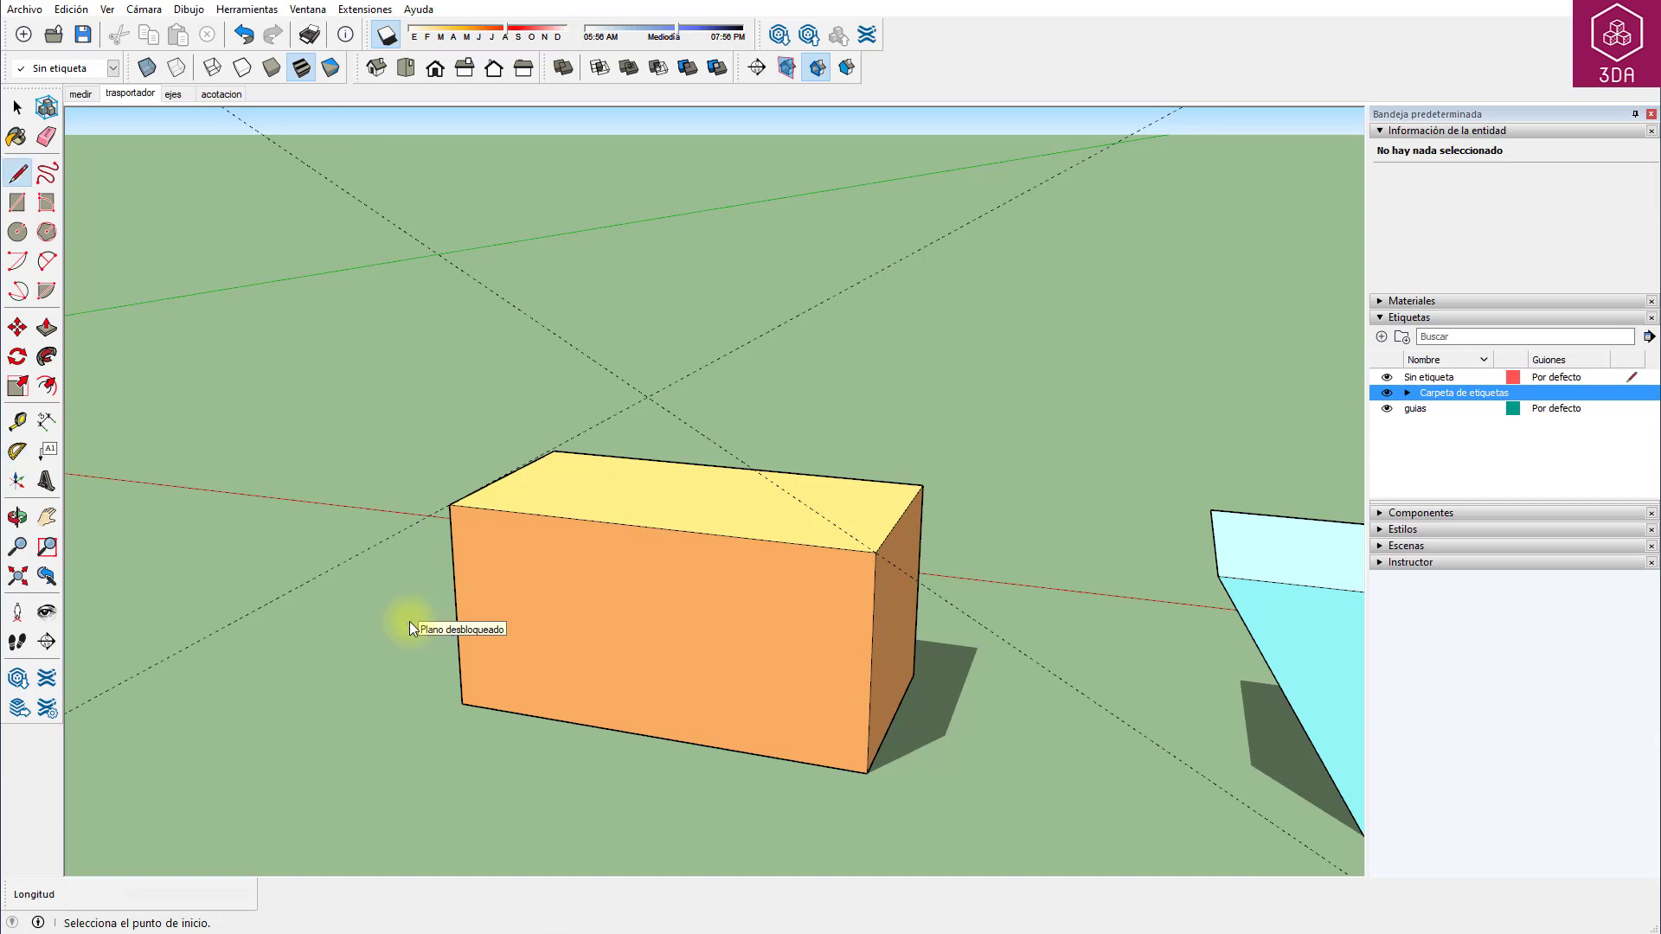
click(449, 504)
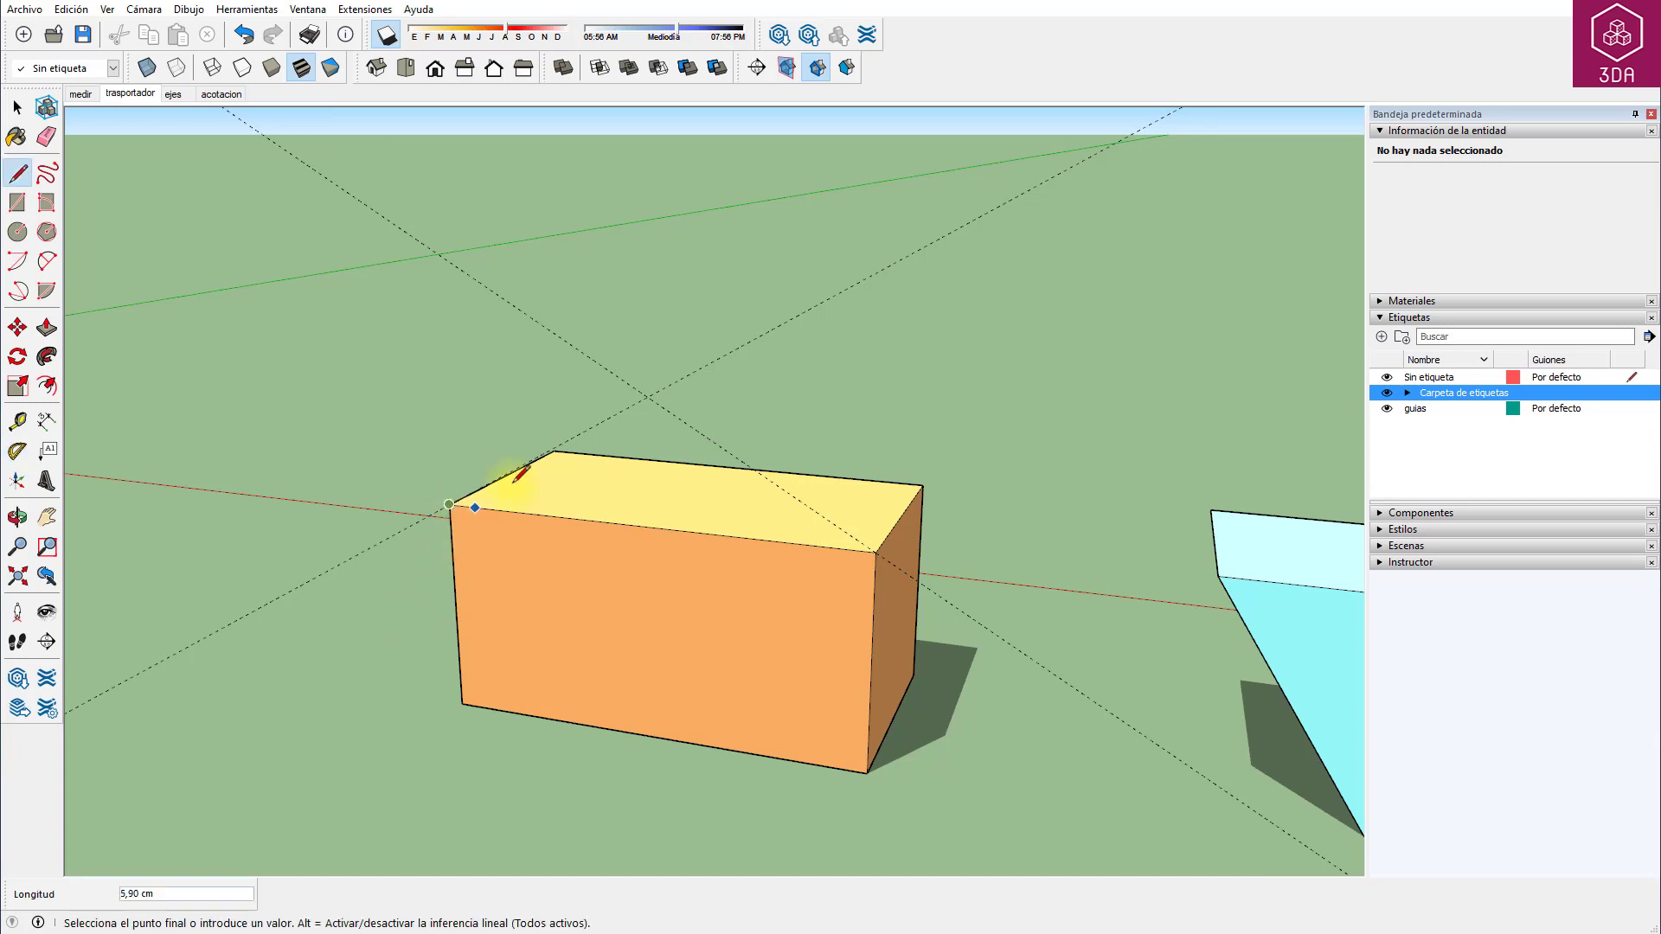
click(647, 397)
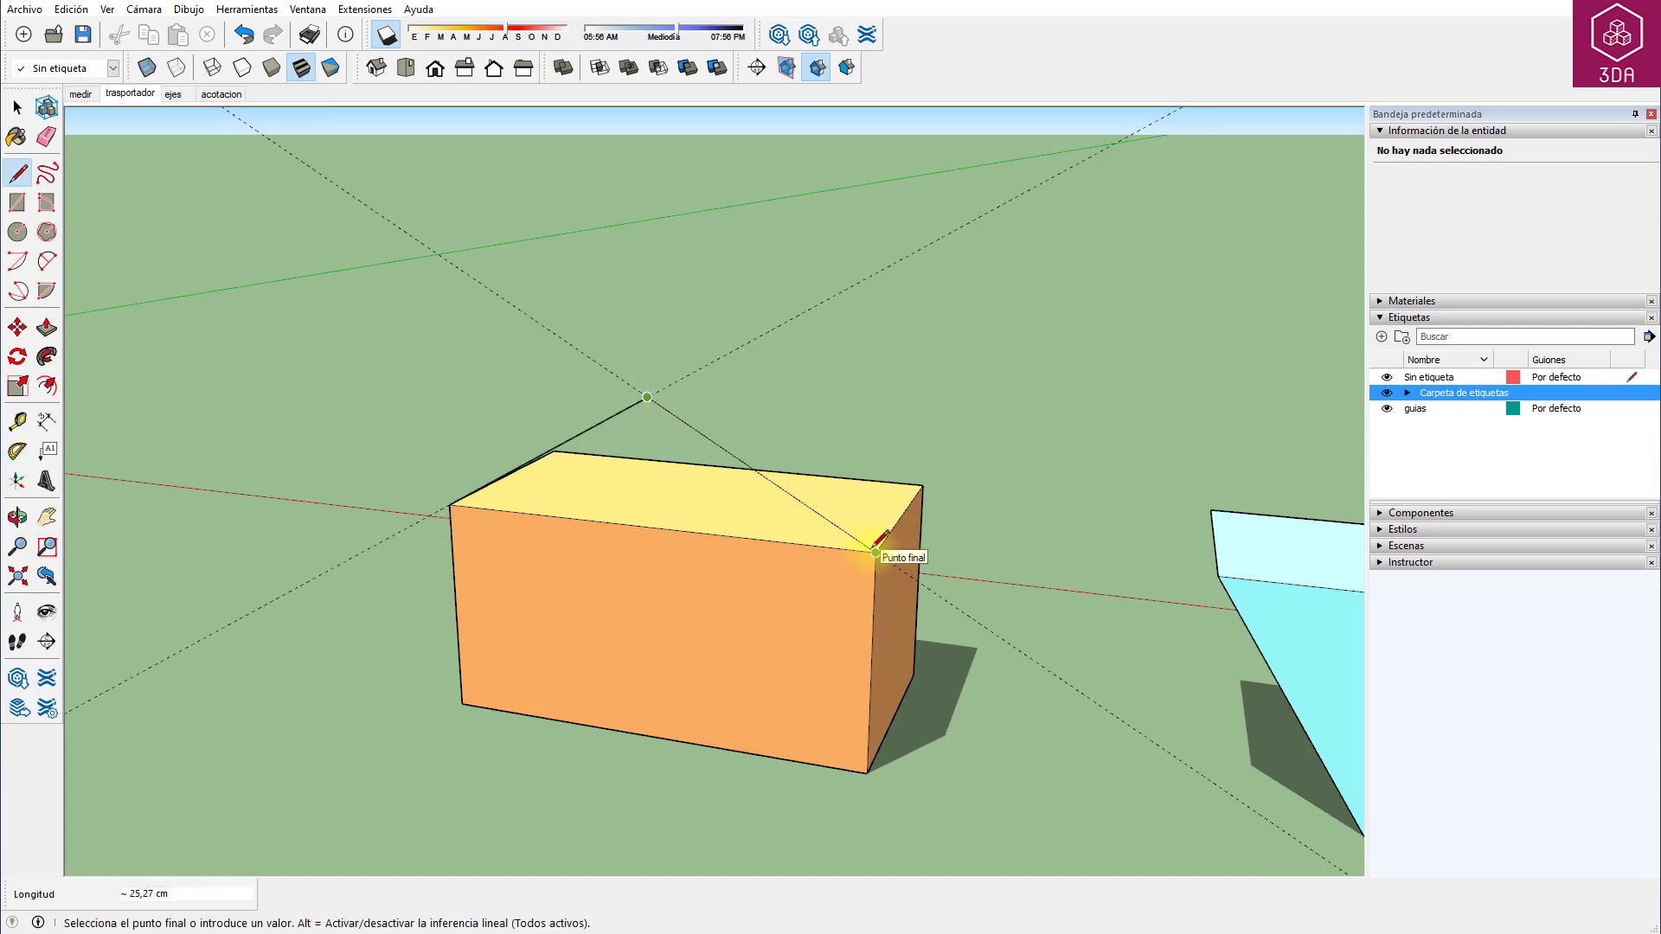
click(874, 551)
key(space)
key(p)
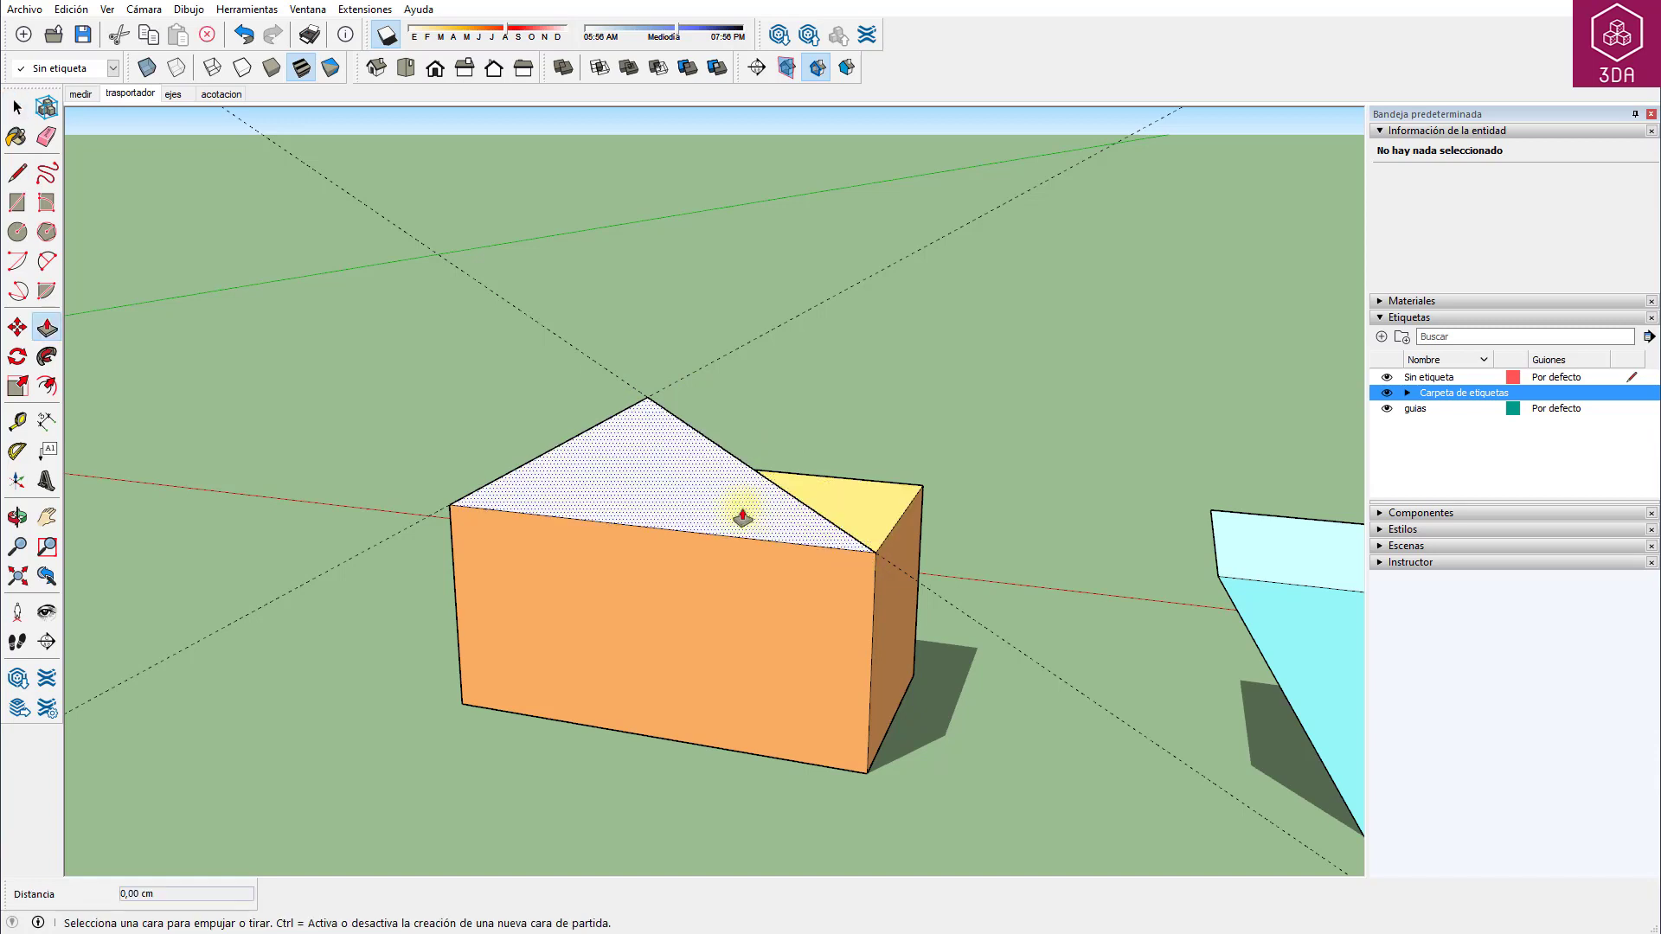
drag(742, 510, 920, 514)
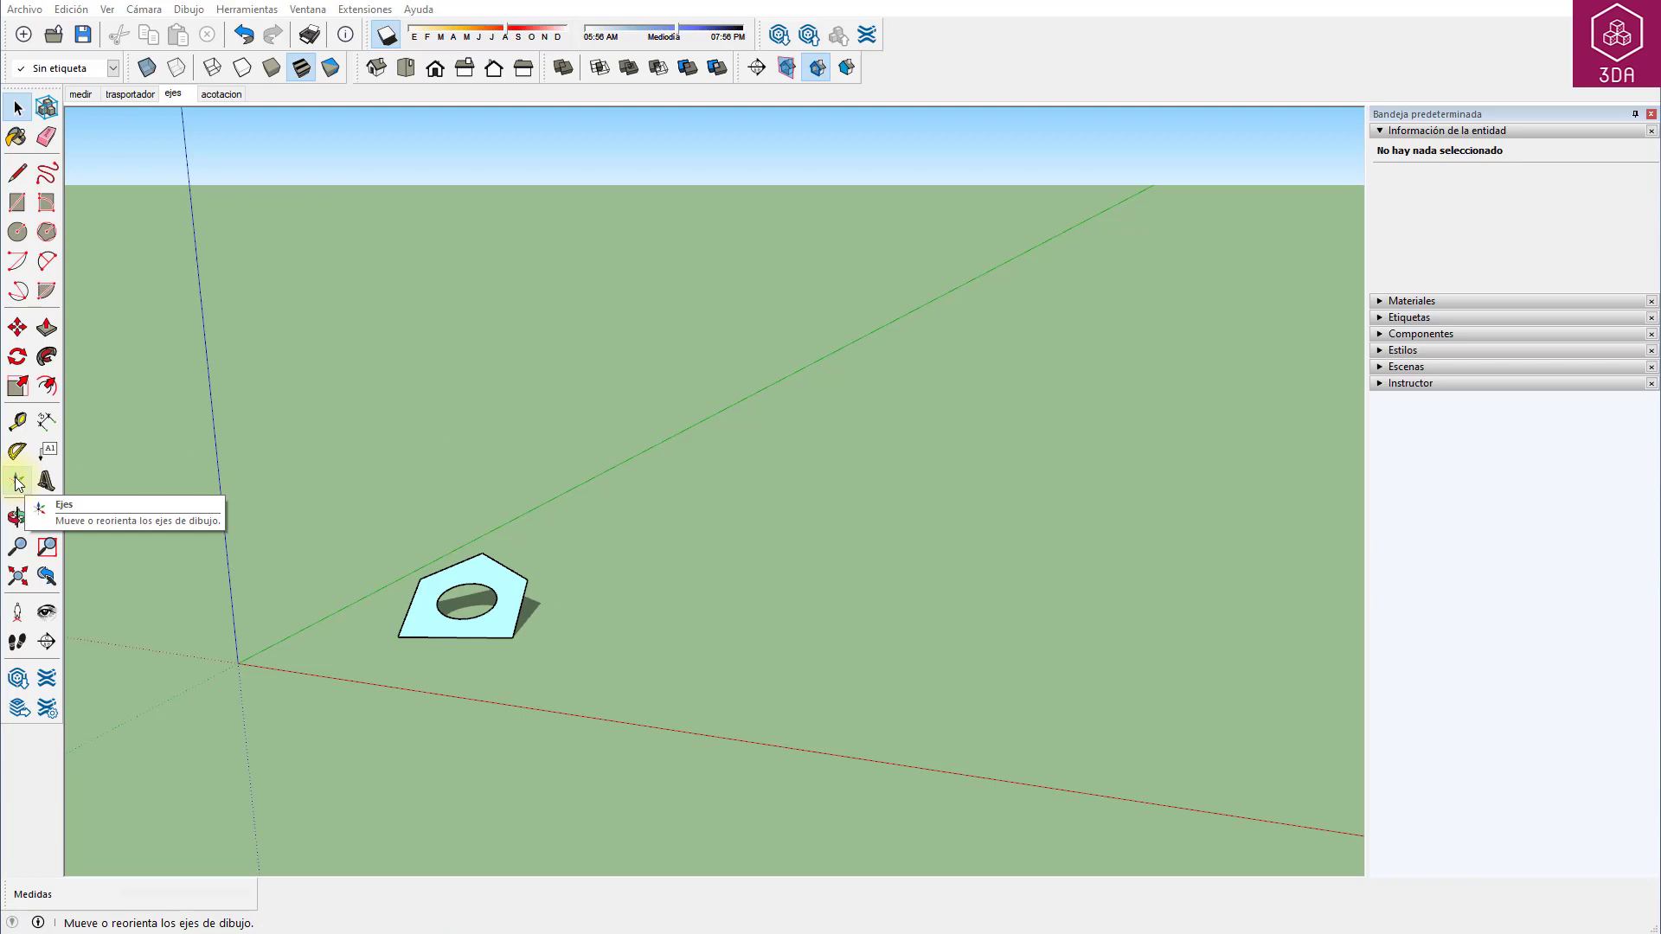
click(247, 9)
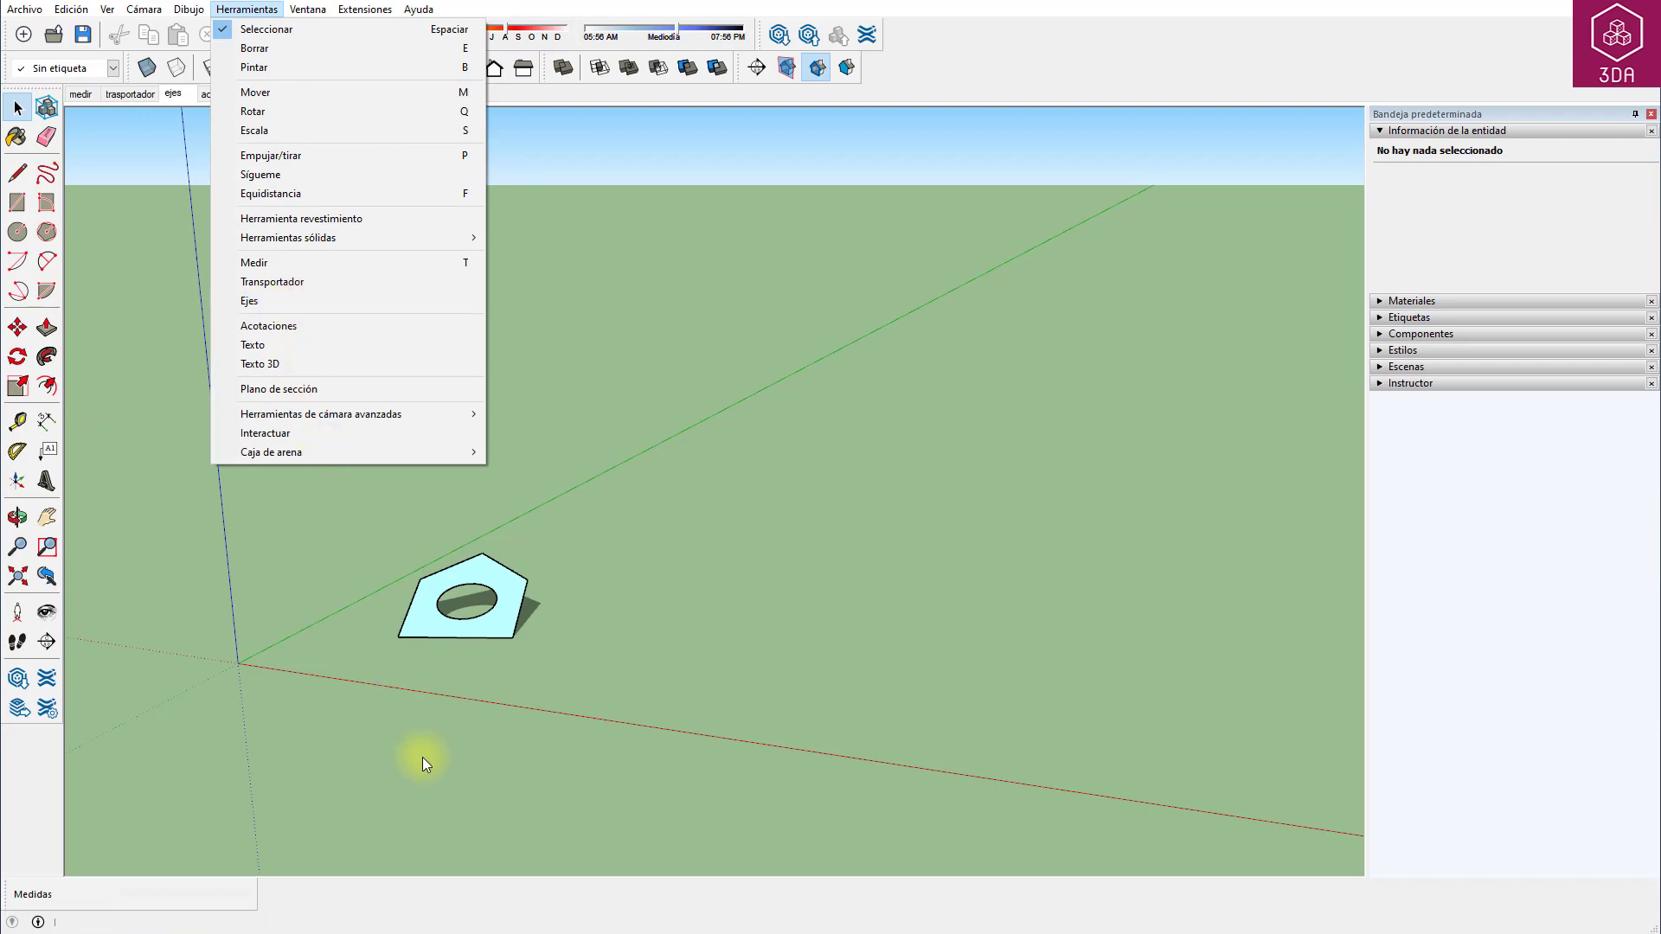
click(656, 472)
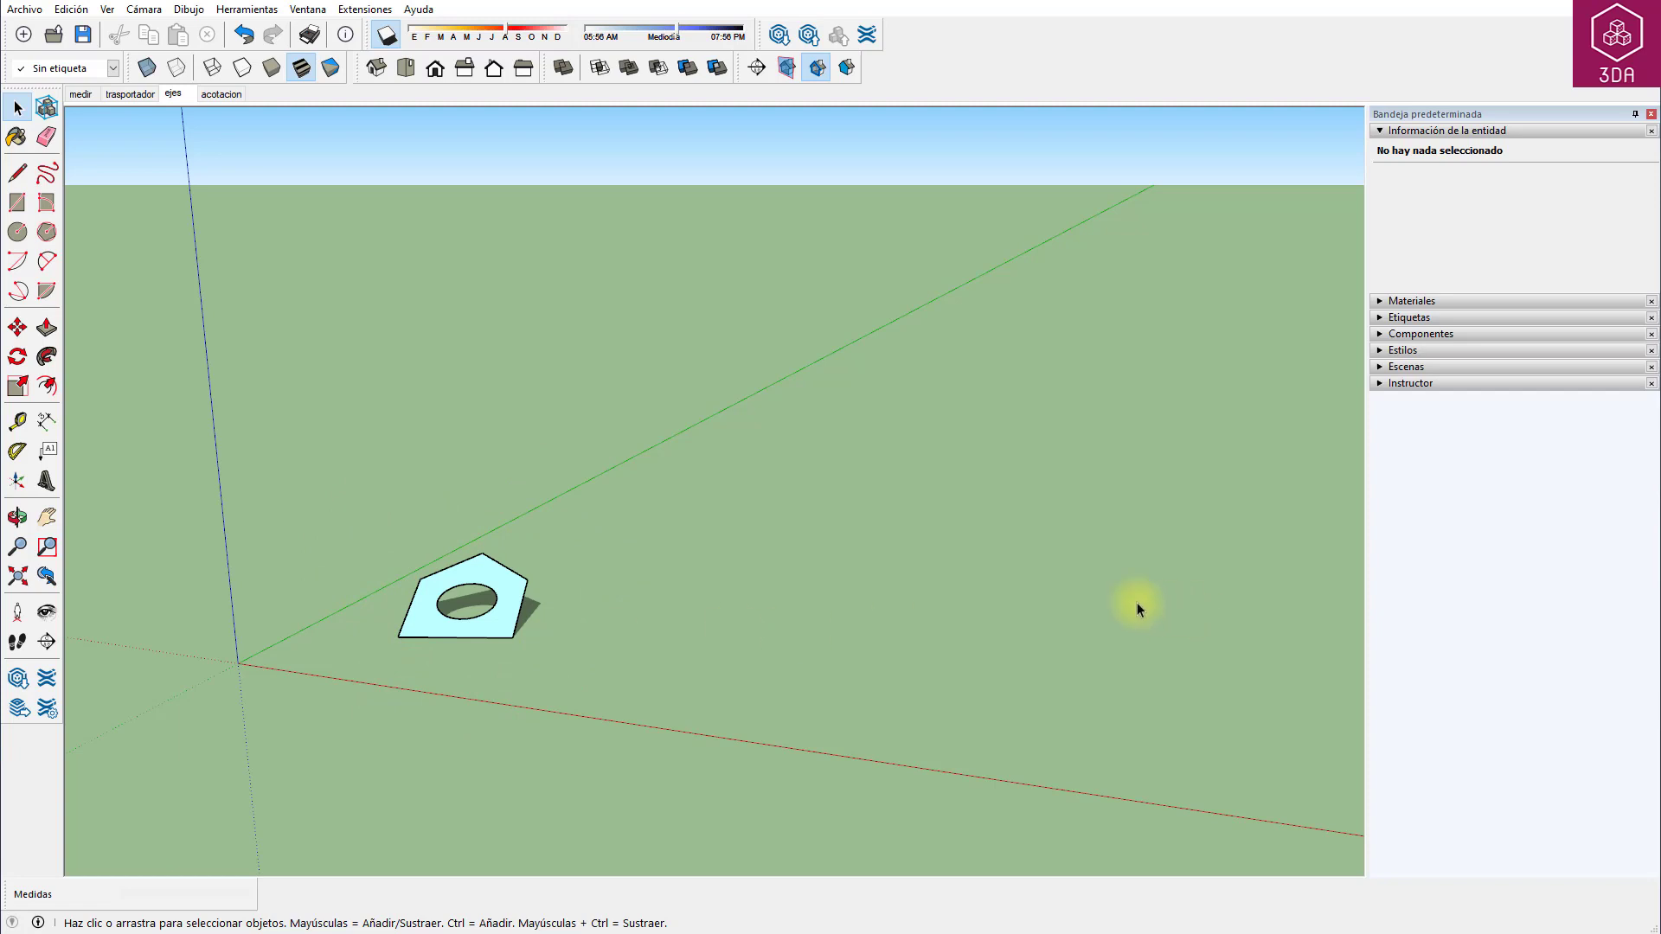
Place the drawing axes' origin at the pentagonal piece's lower-left corner, with red along its bottom edge and green along its left edge.
click(424, 637)
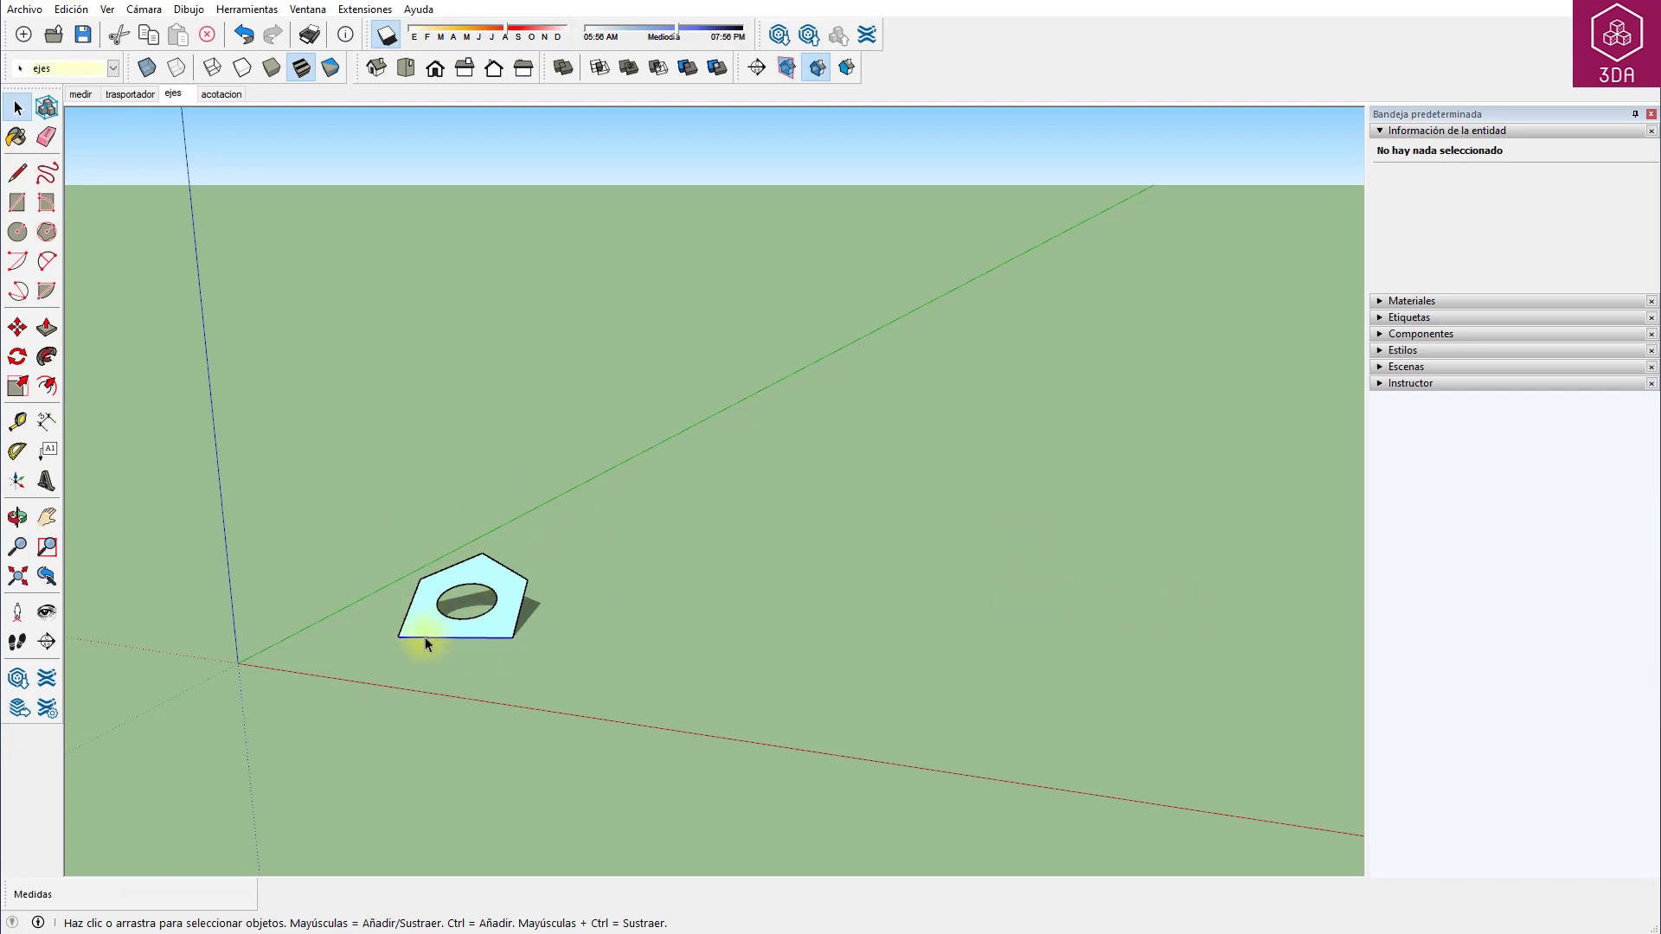
click(404, 624)
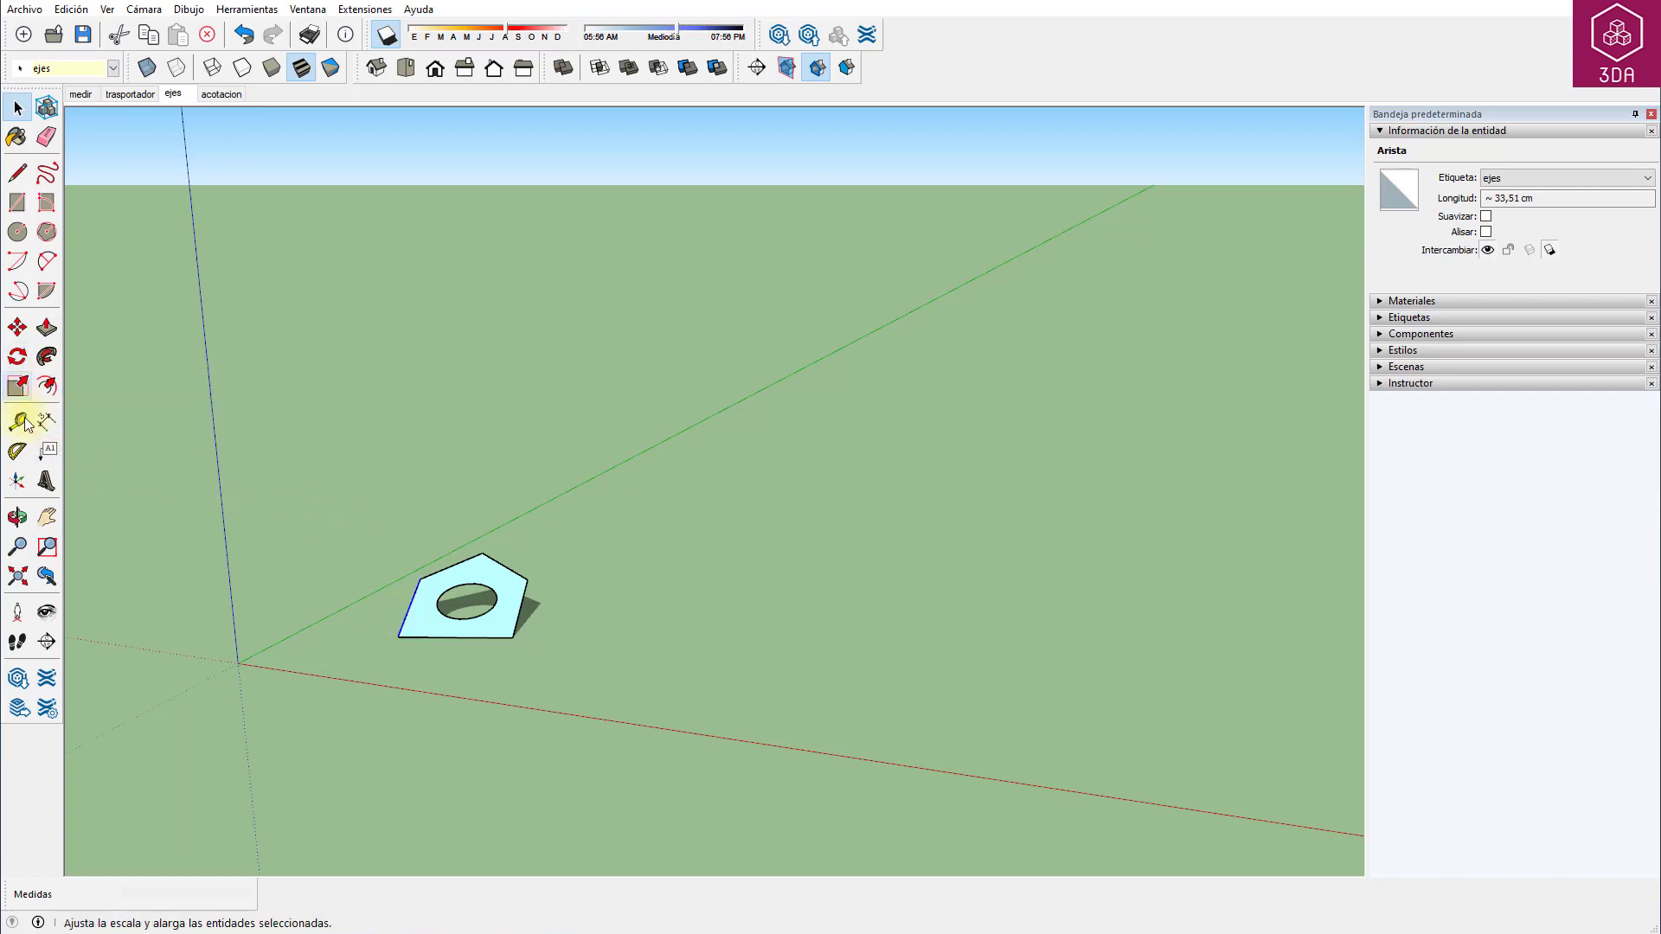
click(18, 480)
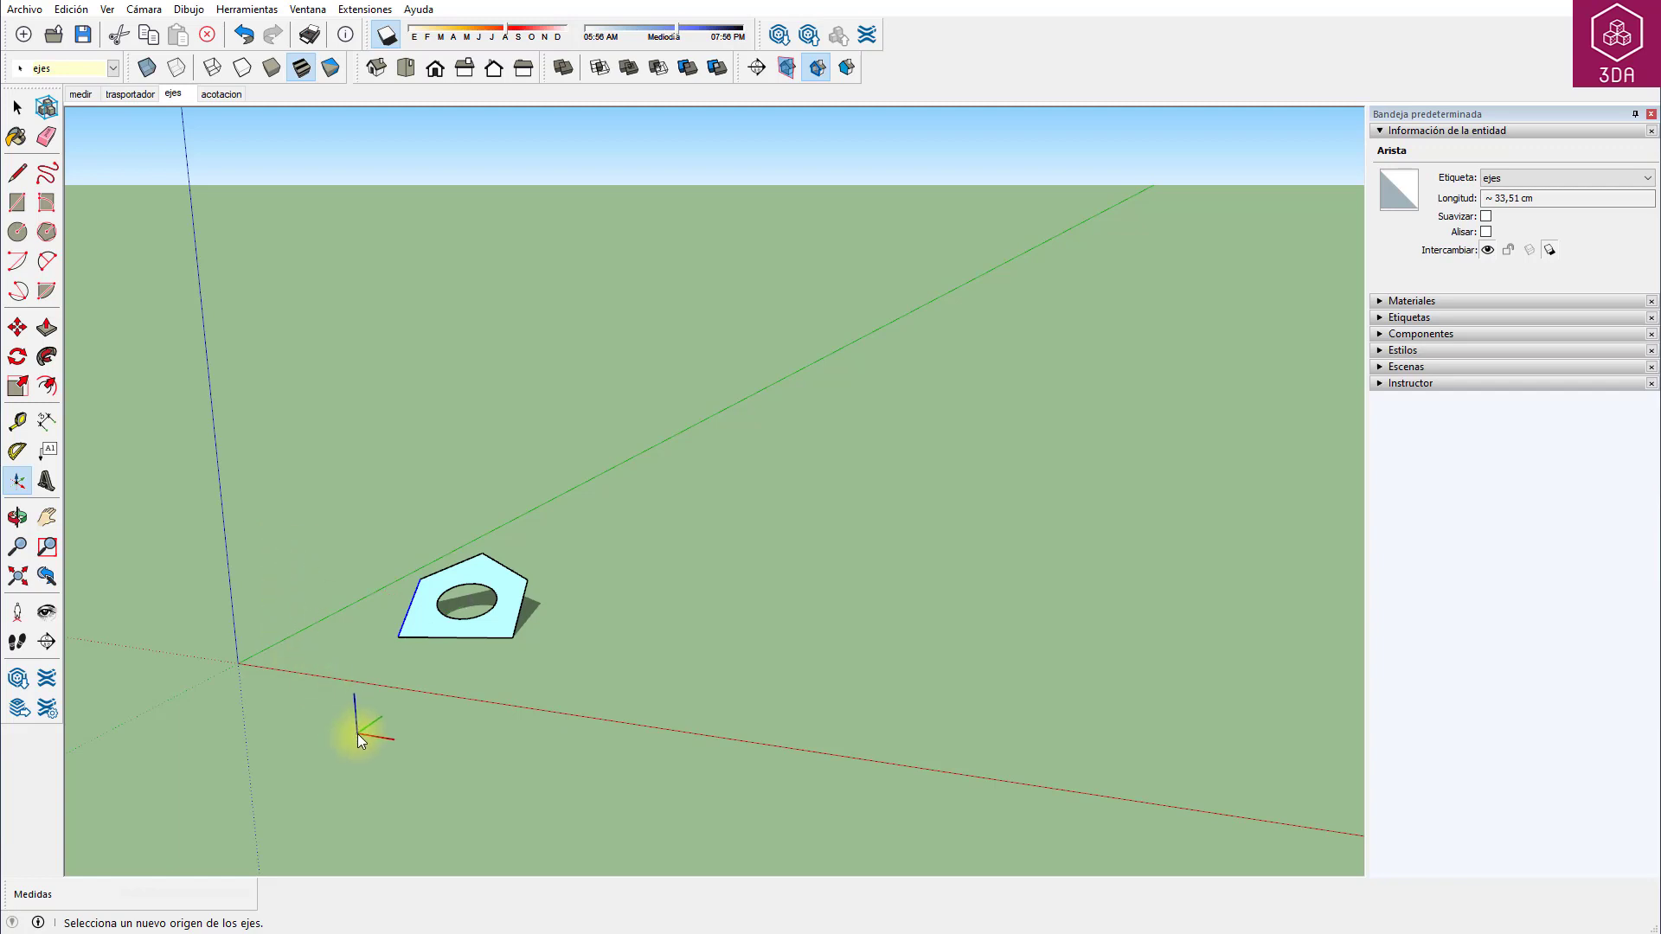
click(397, 640)
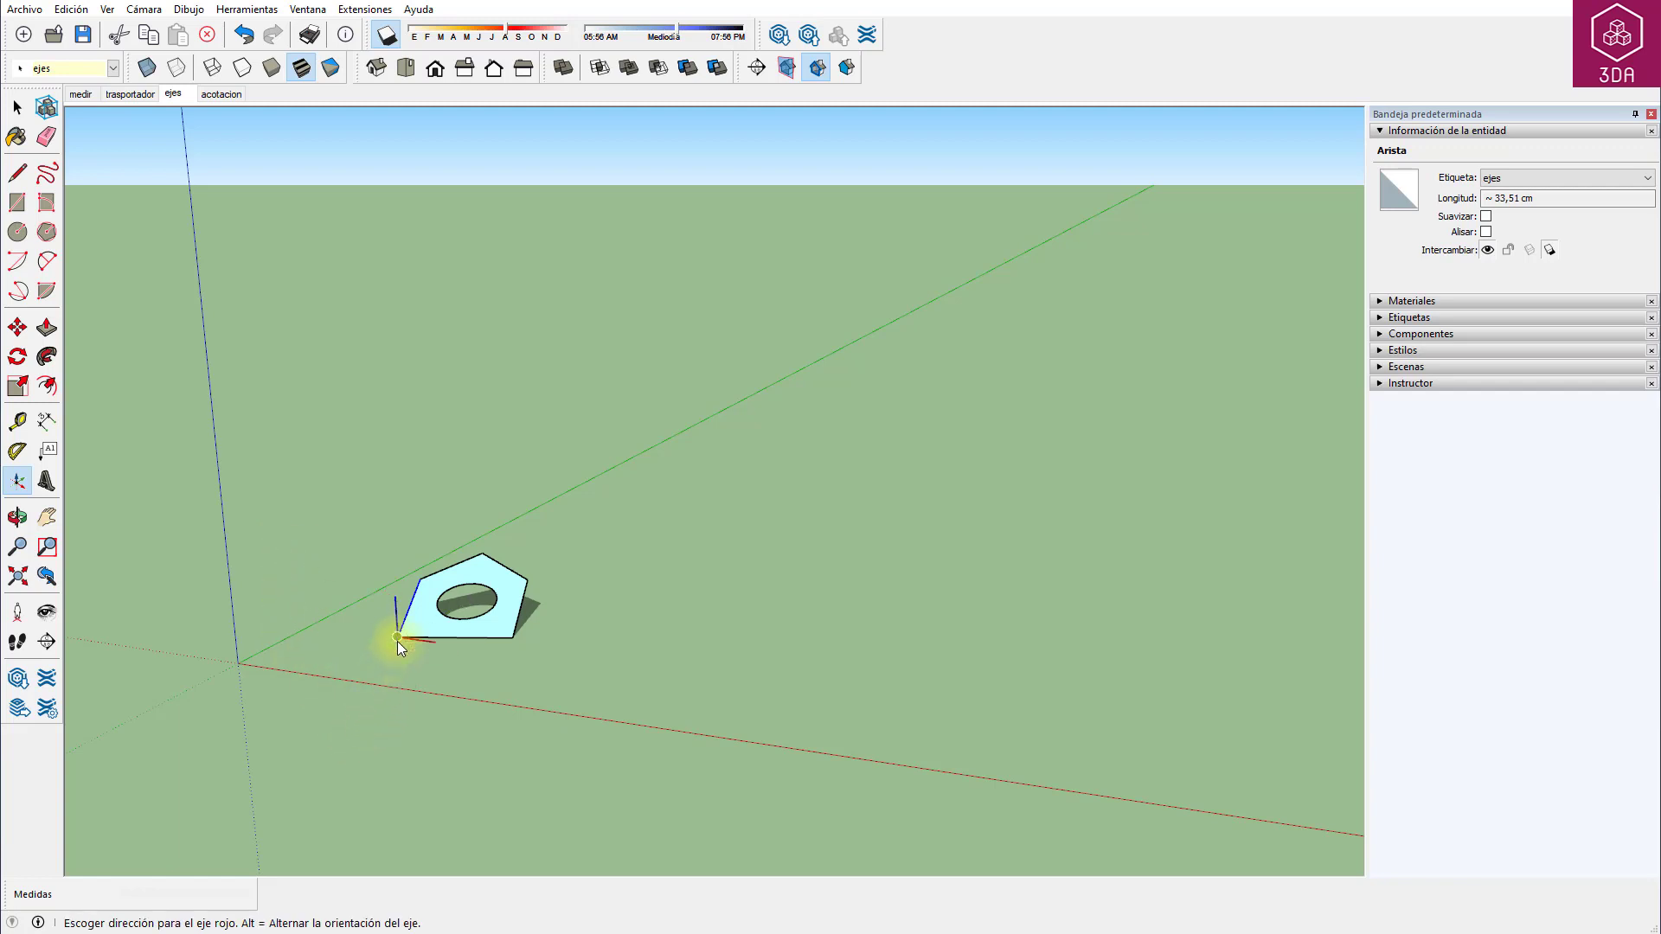
click(513, 637)
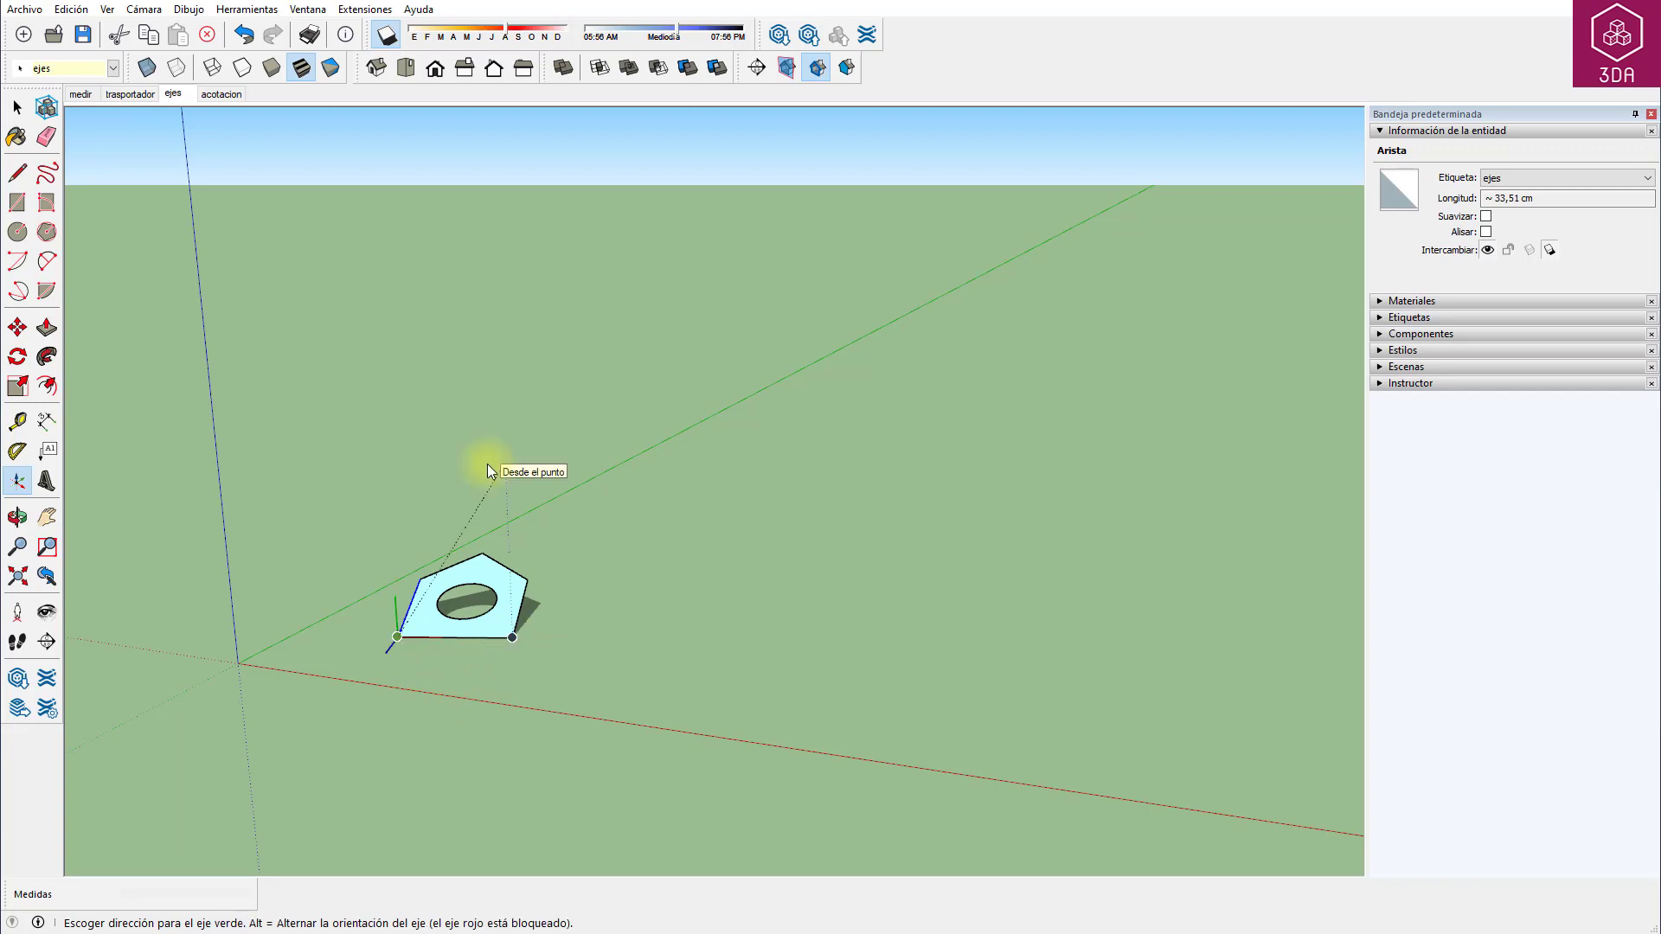
click(418, 579)
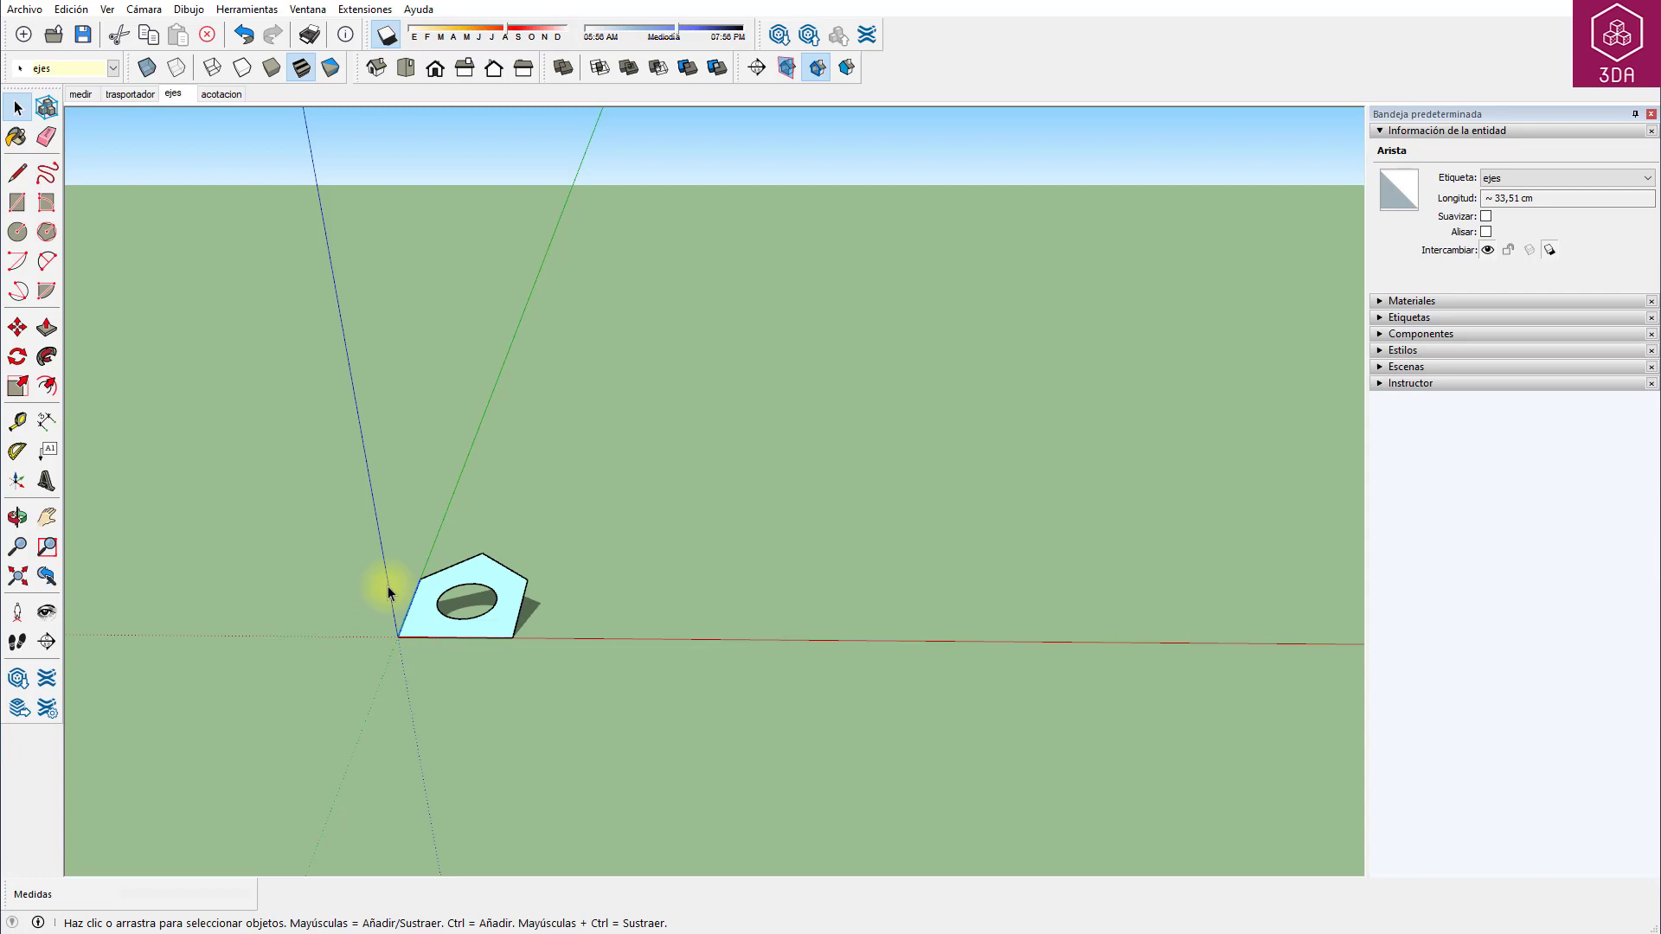
Copy the pentagonal piece along the red axis with Move and repeat the copy with a 3x array.
drag(355, 543, 599, 671)
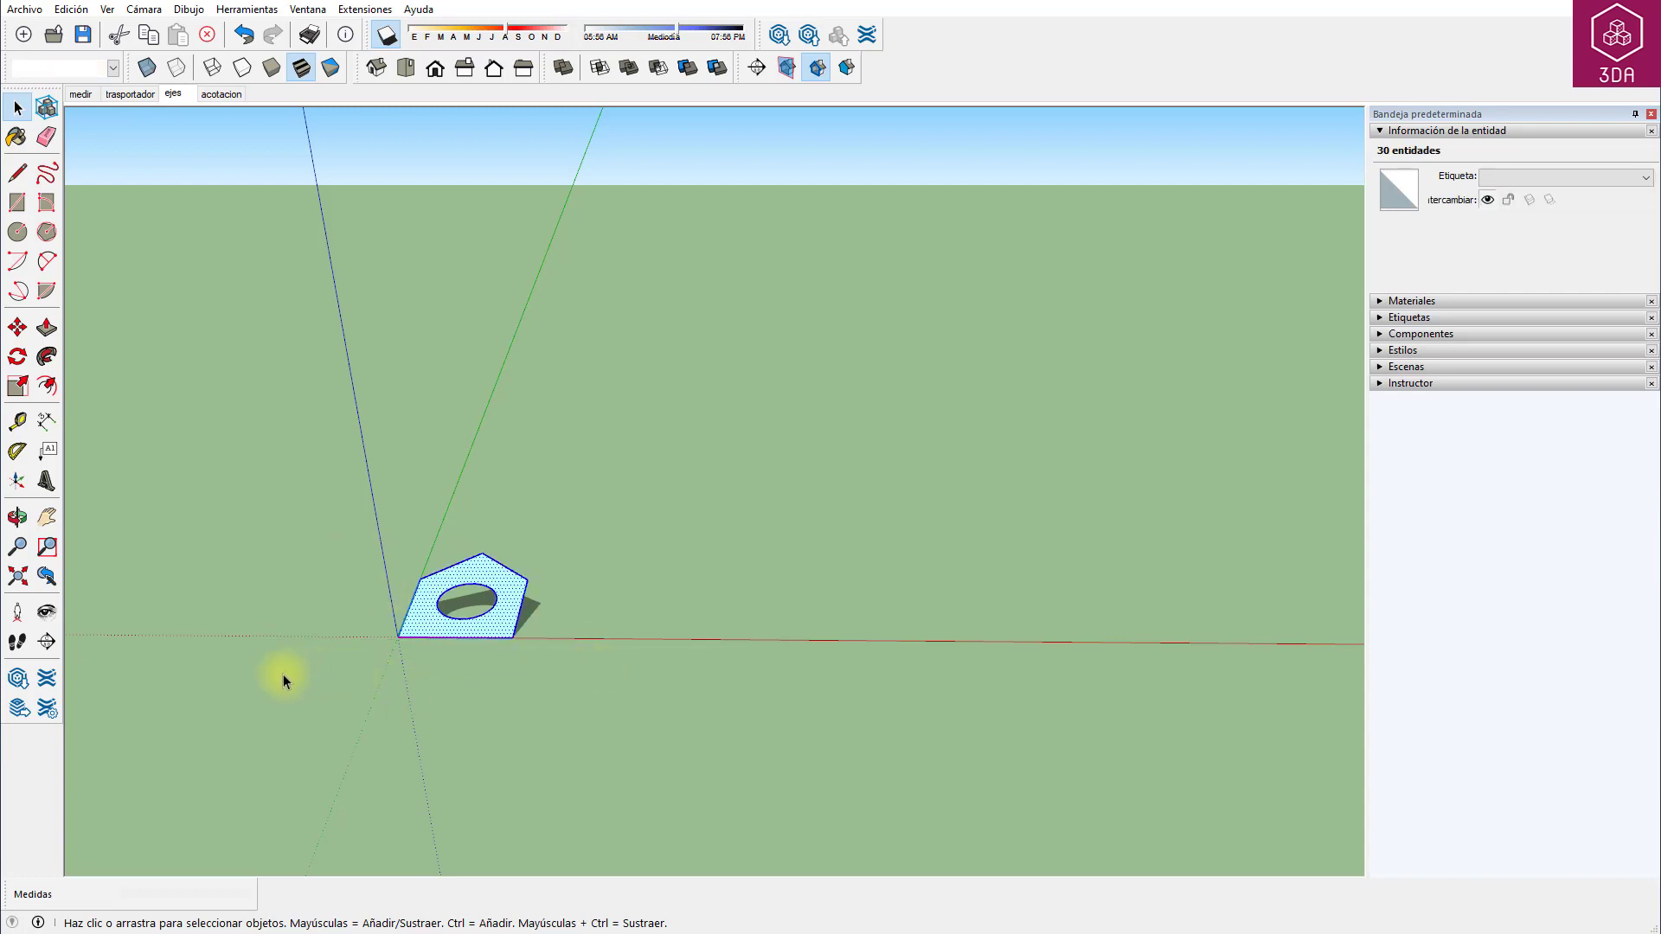
click(17, 327)
key(ctrl)
click(531, 694)
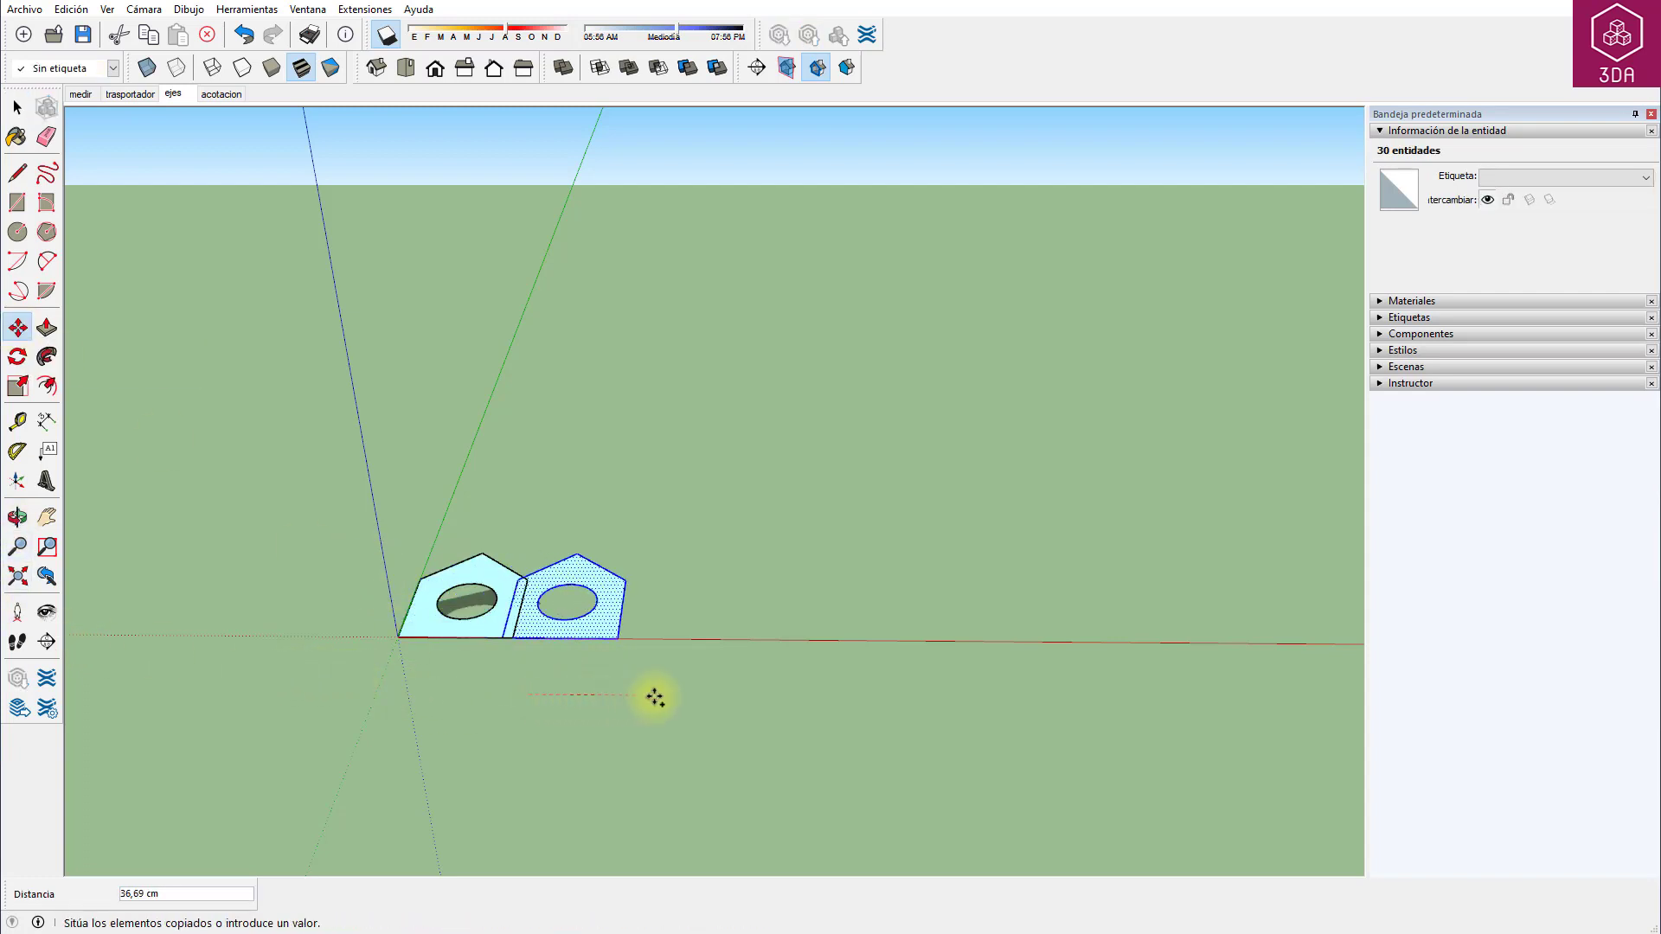
click(709, 701)
text(3x)
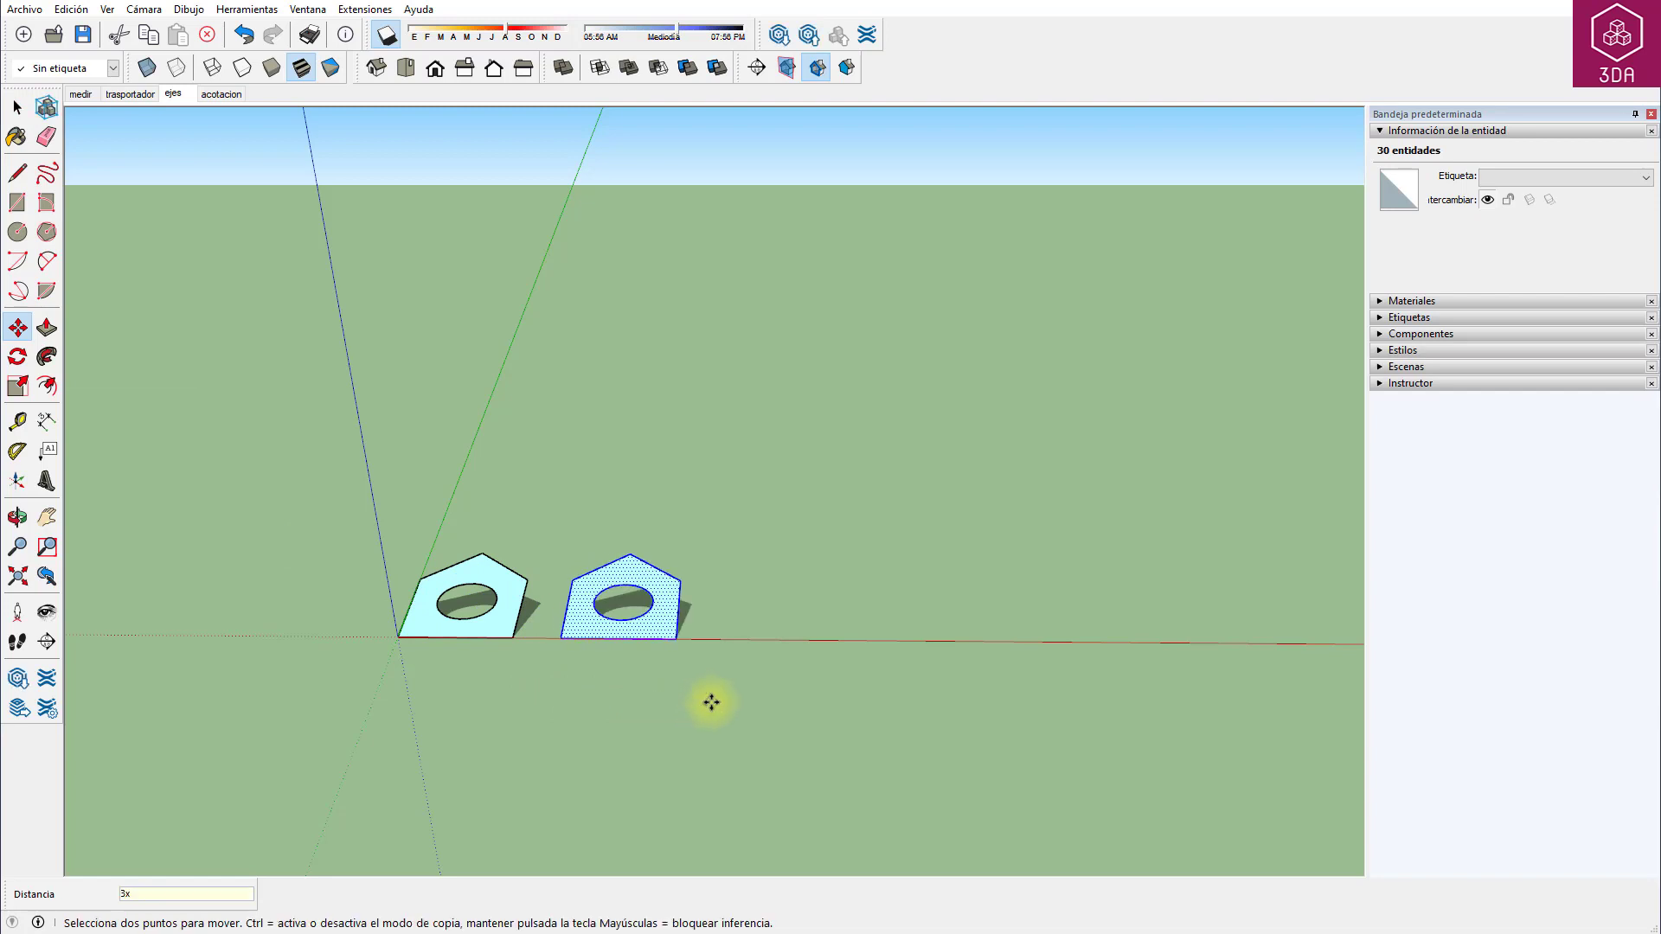
key(Return)
Copy the whole row of four pieces about 70 cm away from the originals and enter 3 for the array.
key(ctrl+a)
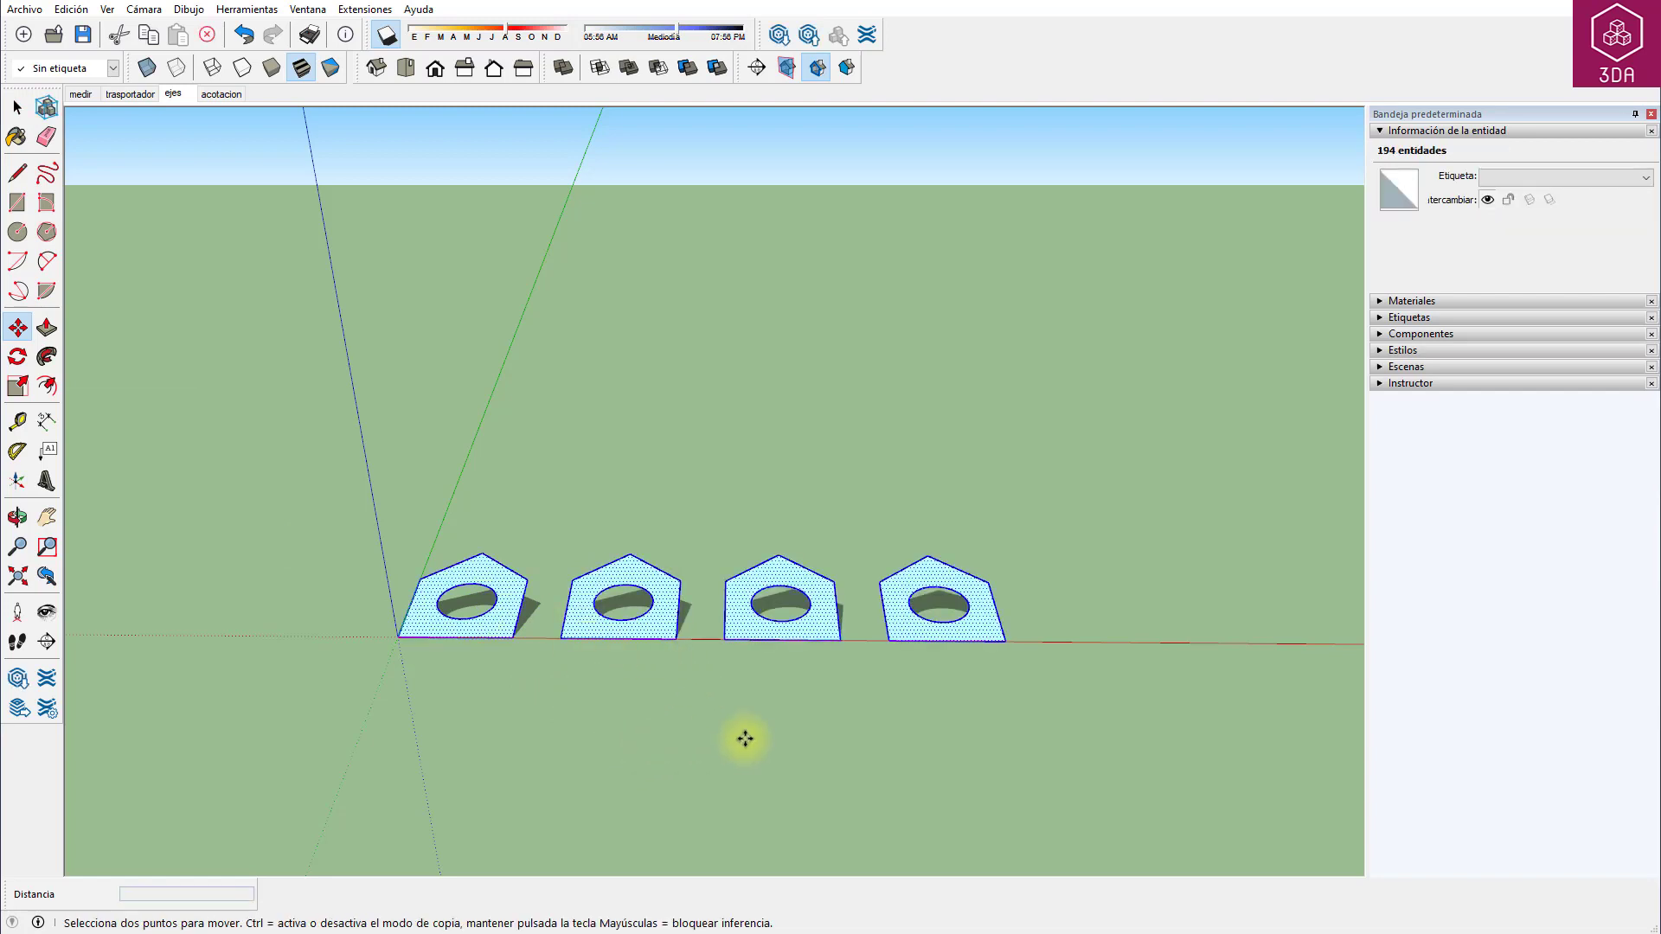
click(1033, 686)
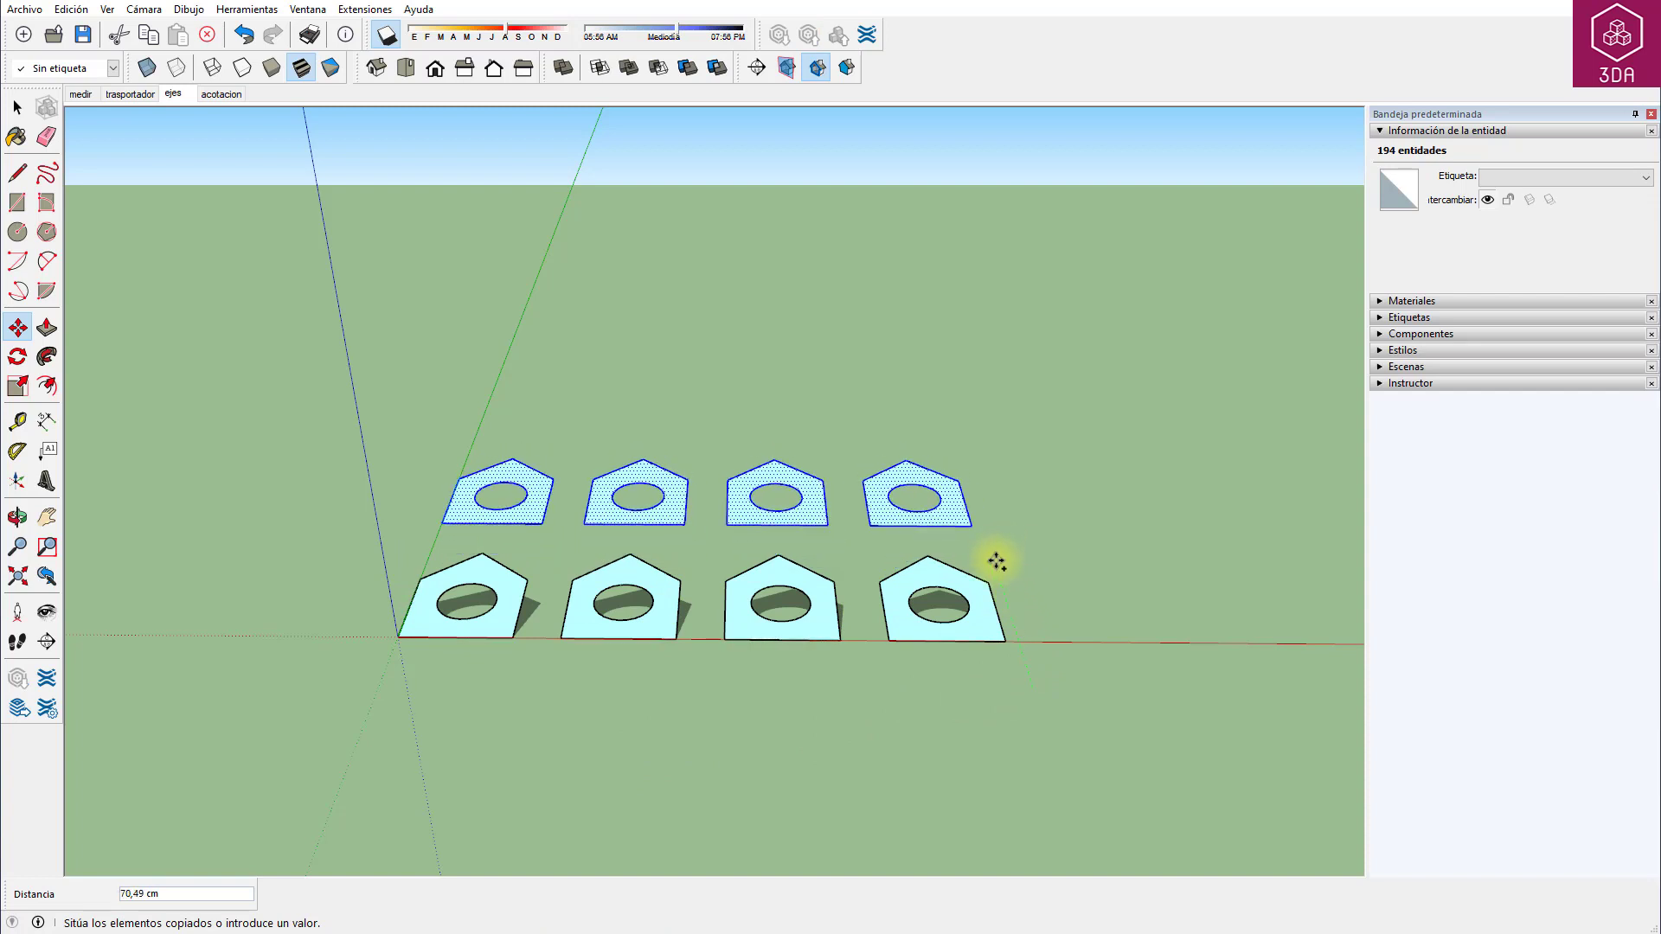
click(997, 563)
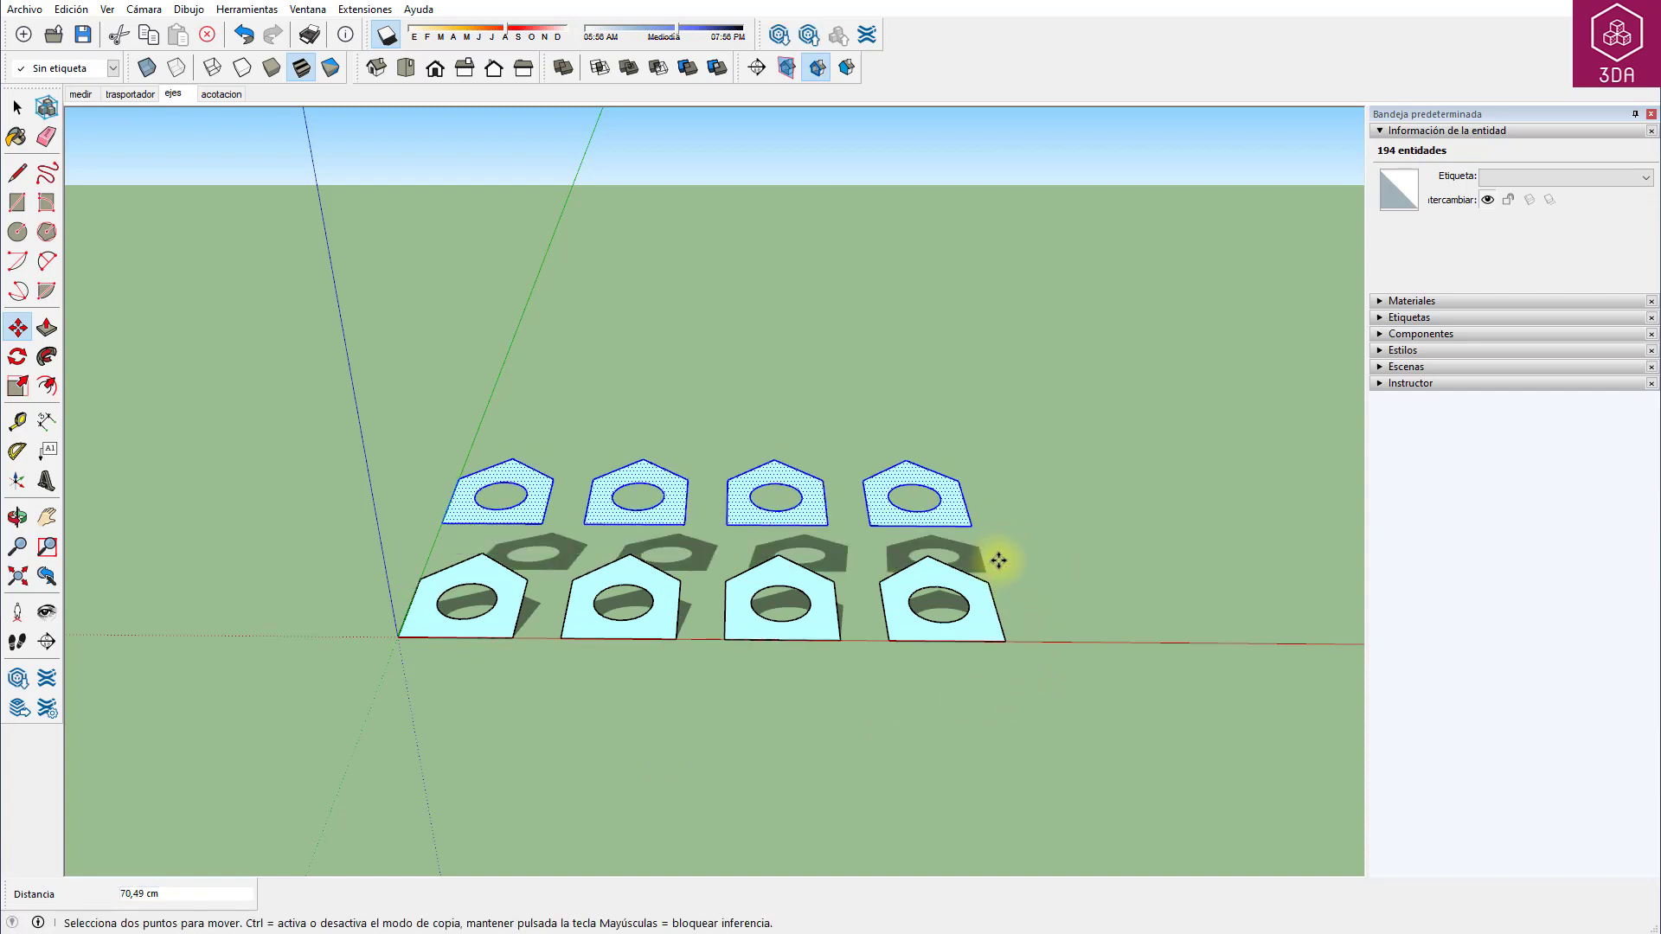
text(3)
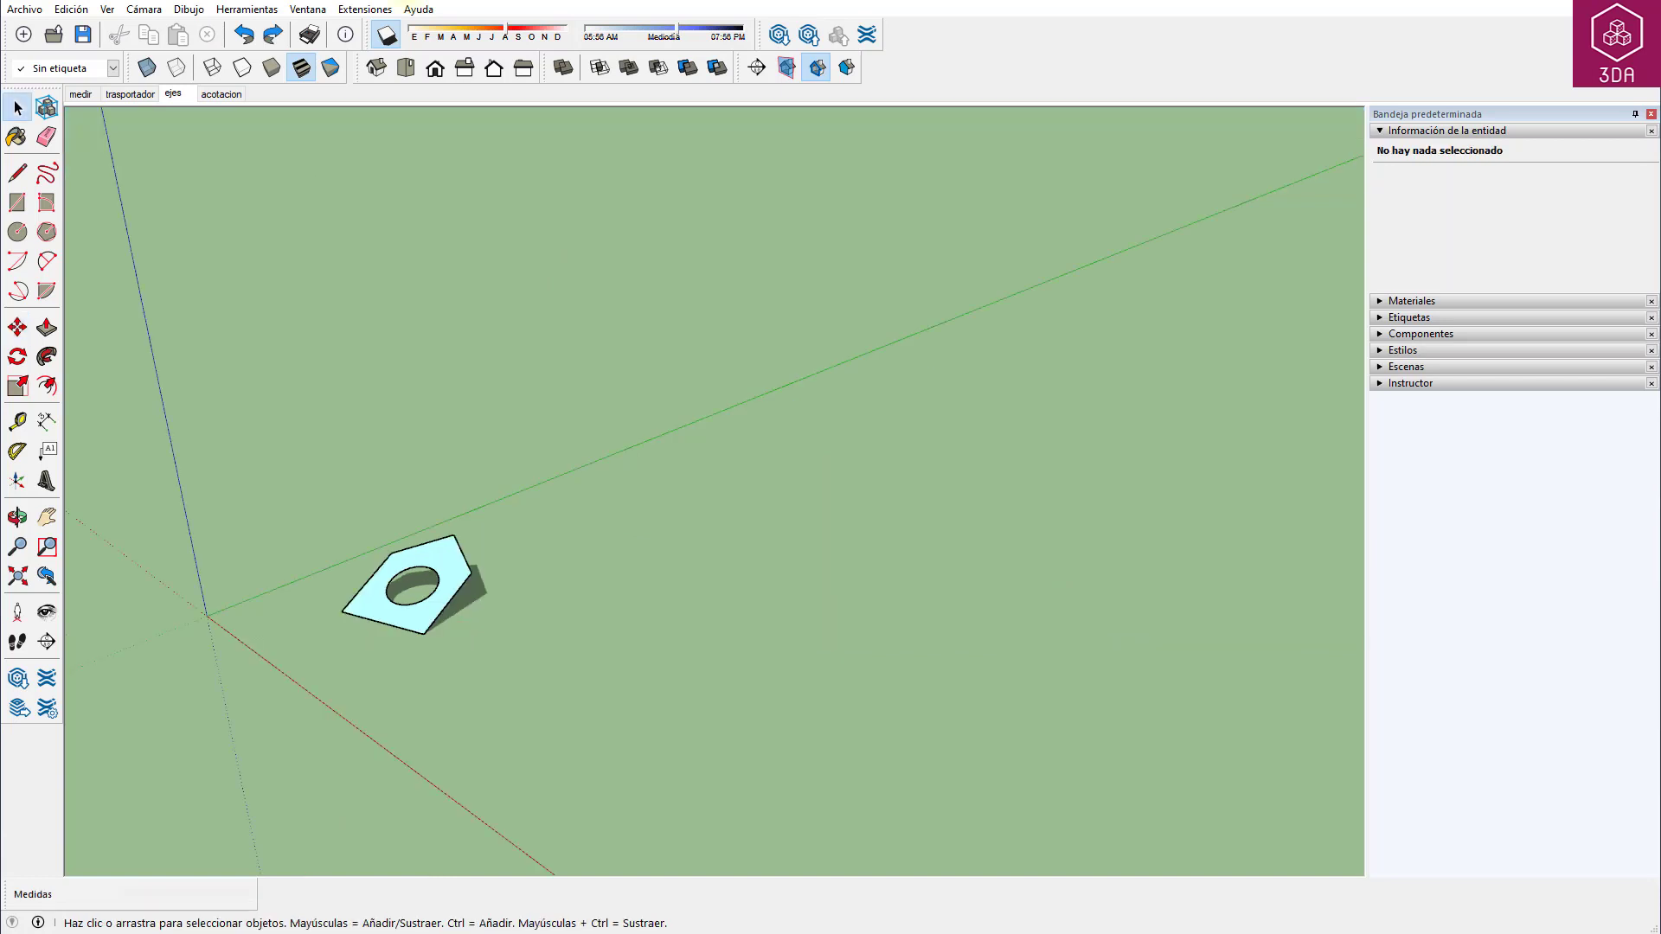
Align the drawing axes to the pentagonal piece's face and orbit to inspect their new orientation.
right_click(450, 561)
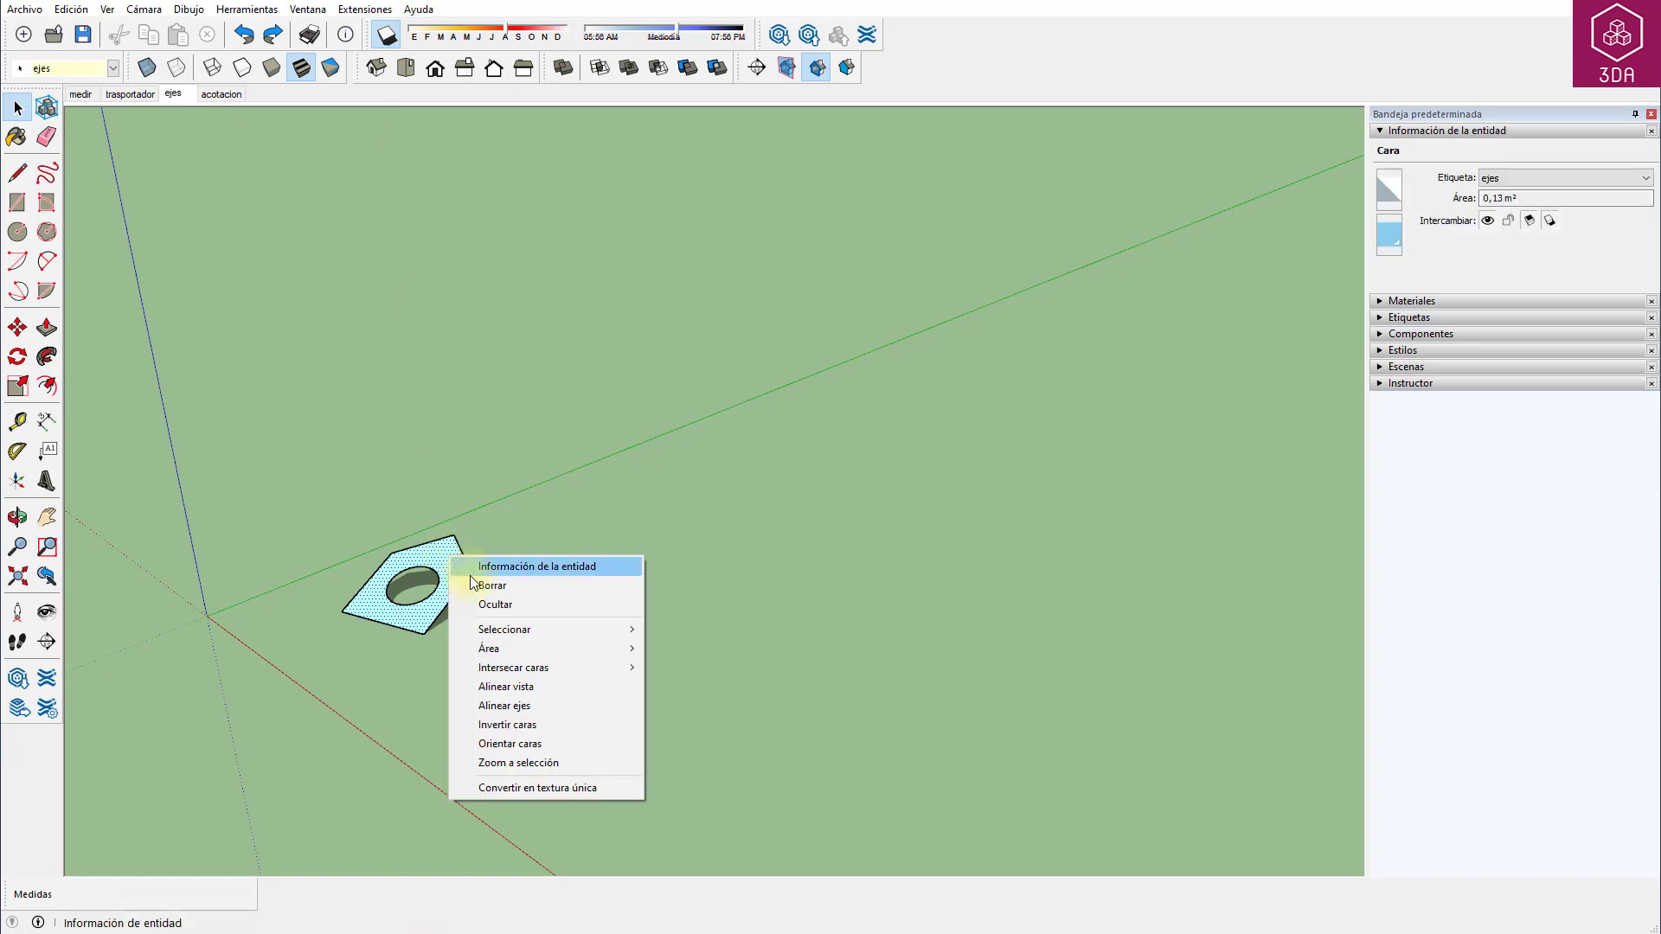
click(515, 707)
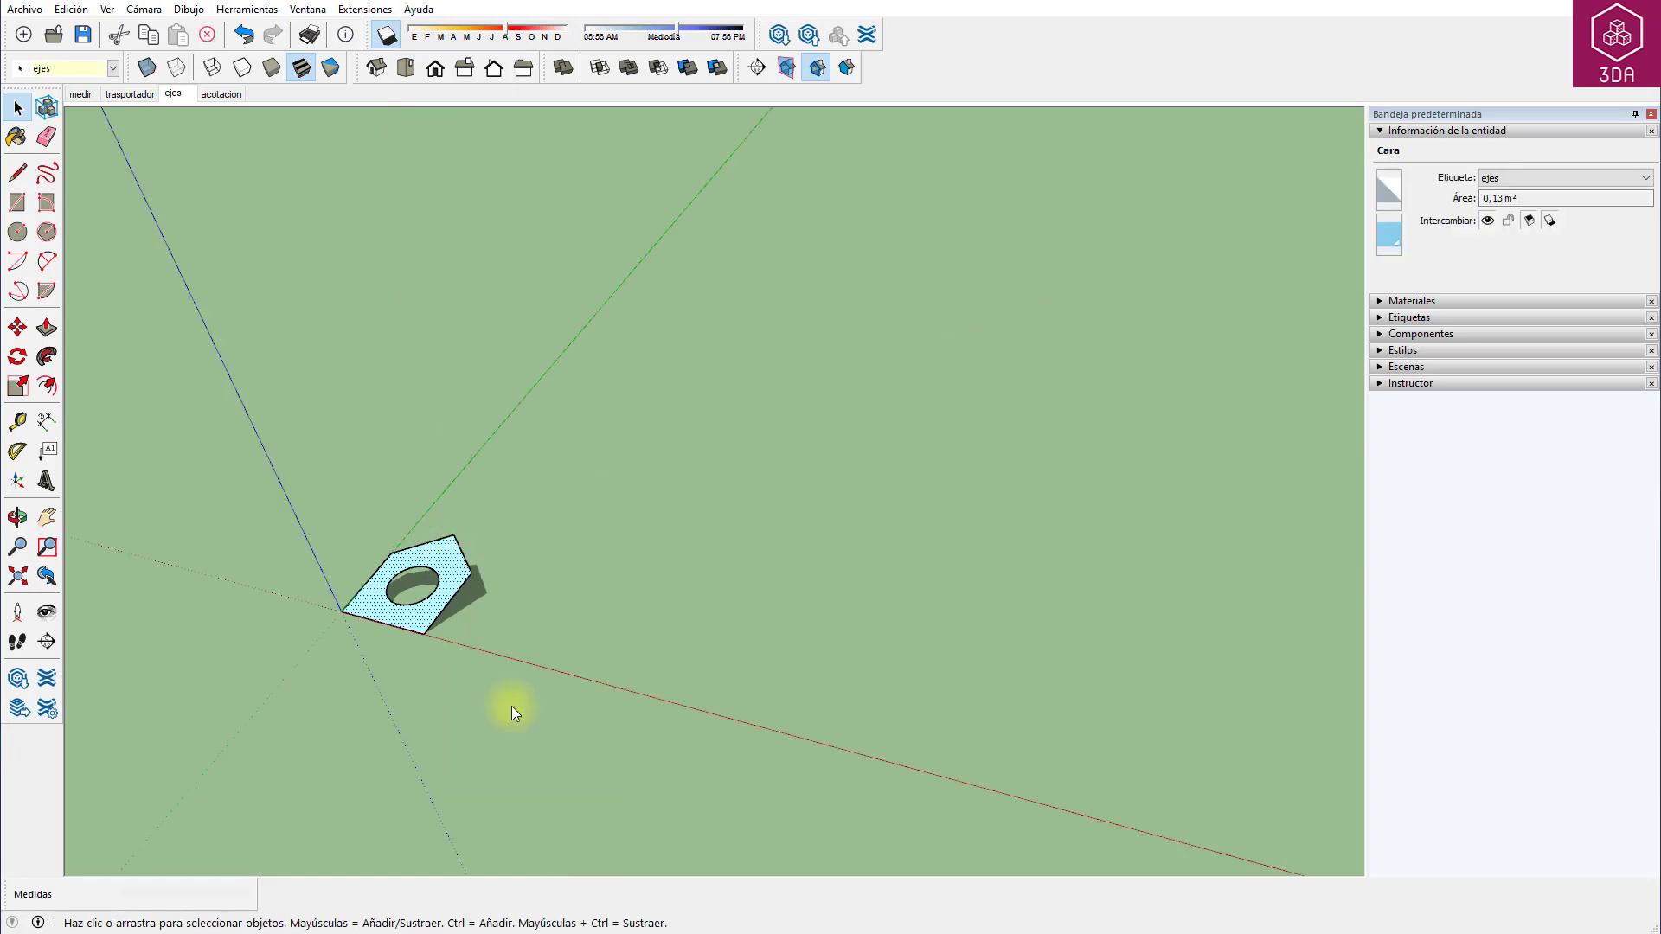
key(o)
drag(400, 646, 350, 552)
key(space)
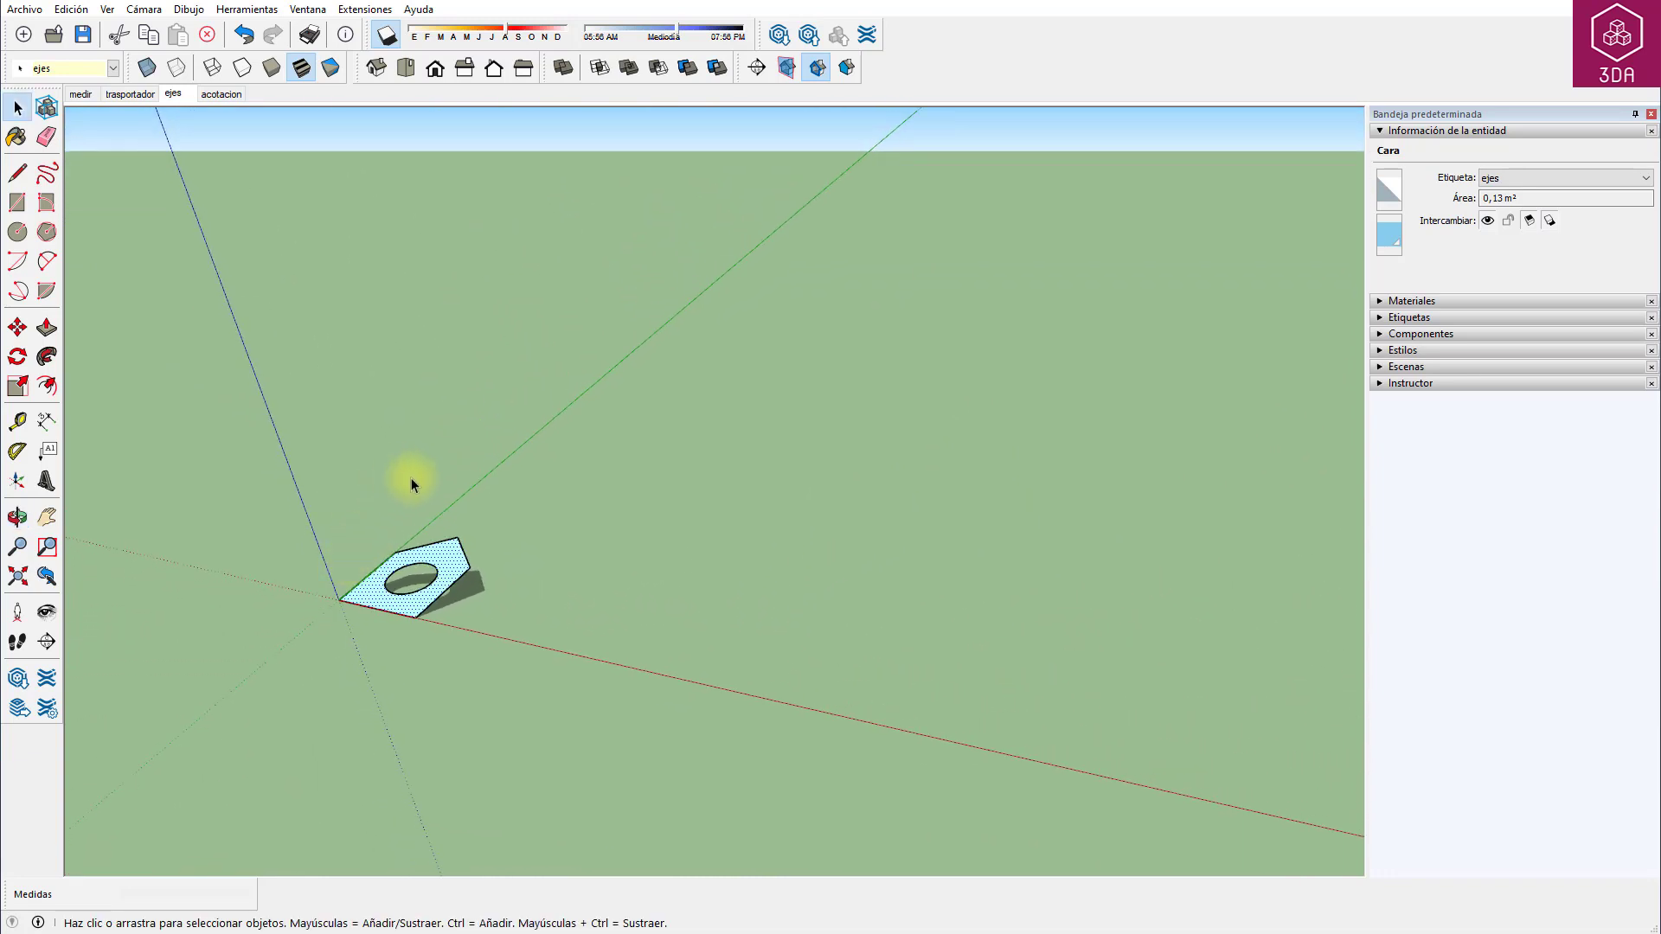
Reset the drawing axes to their default position and open the option for moving them.
right_click(536, 646)
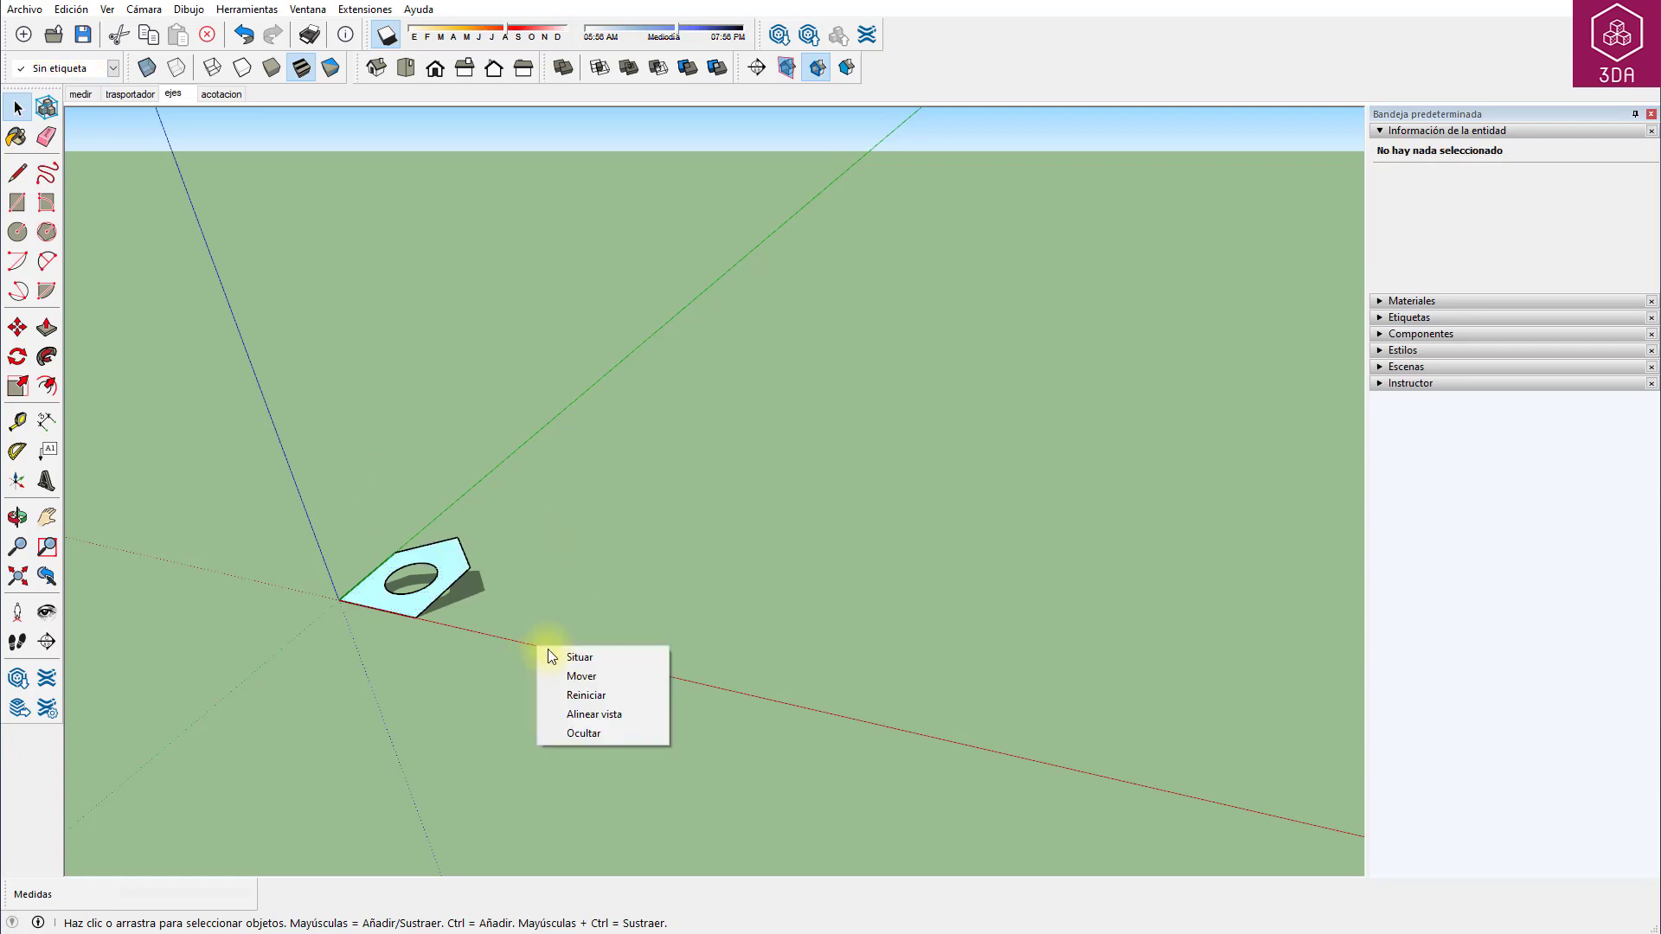
click(605, 695)
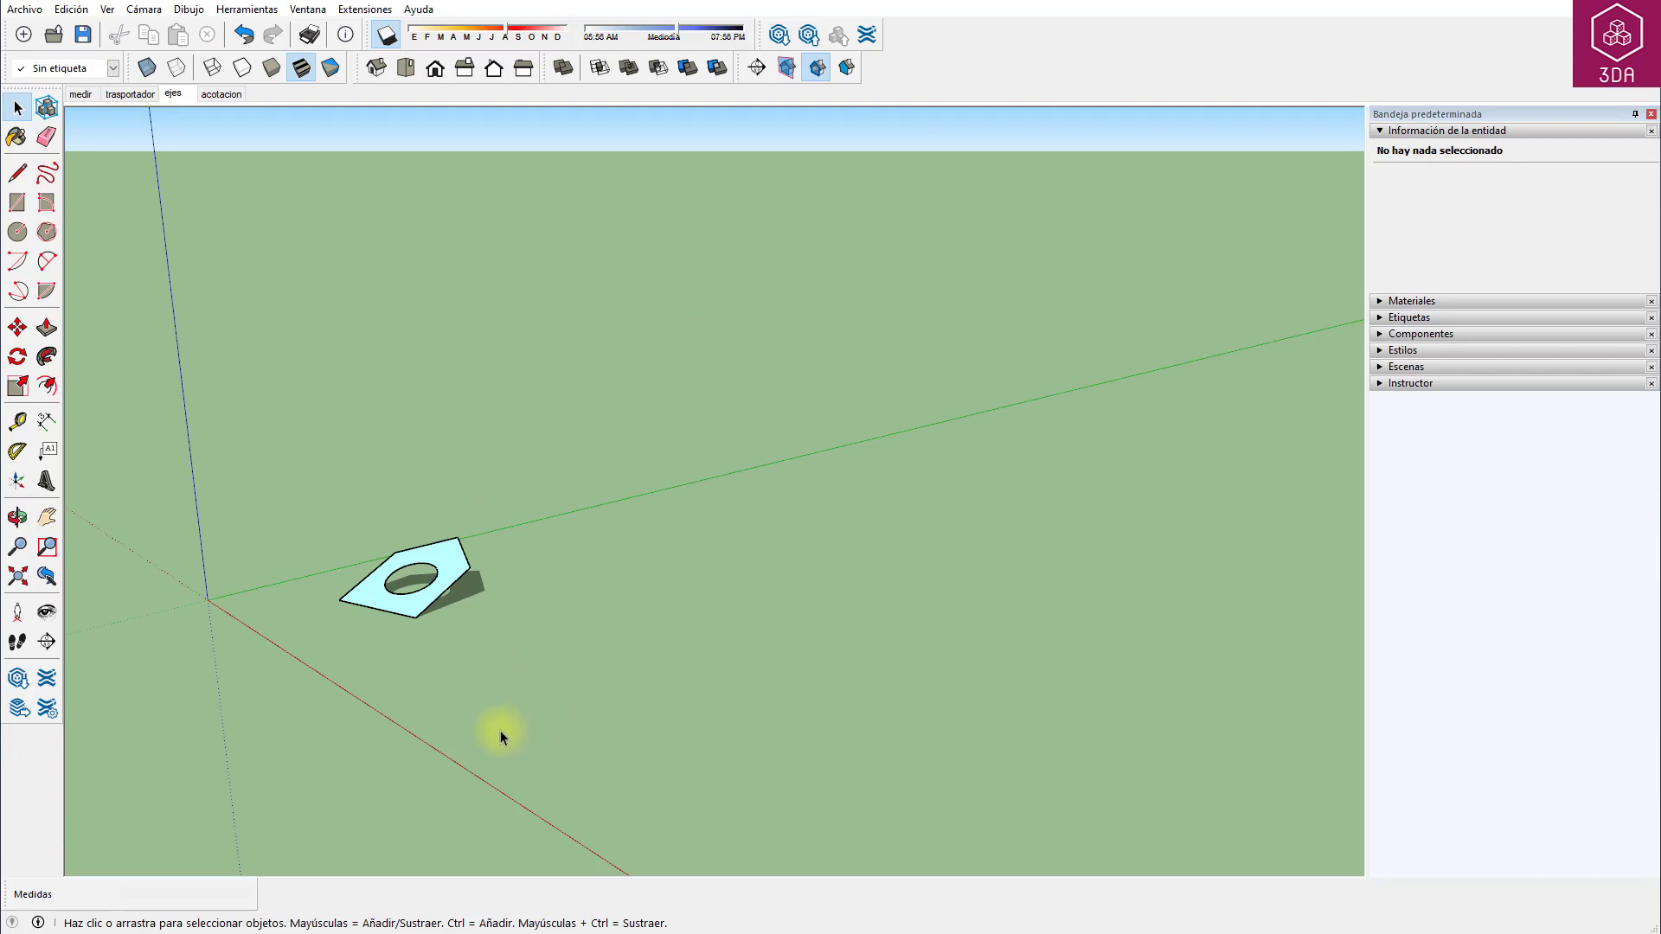
right_click(439, 751)
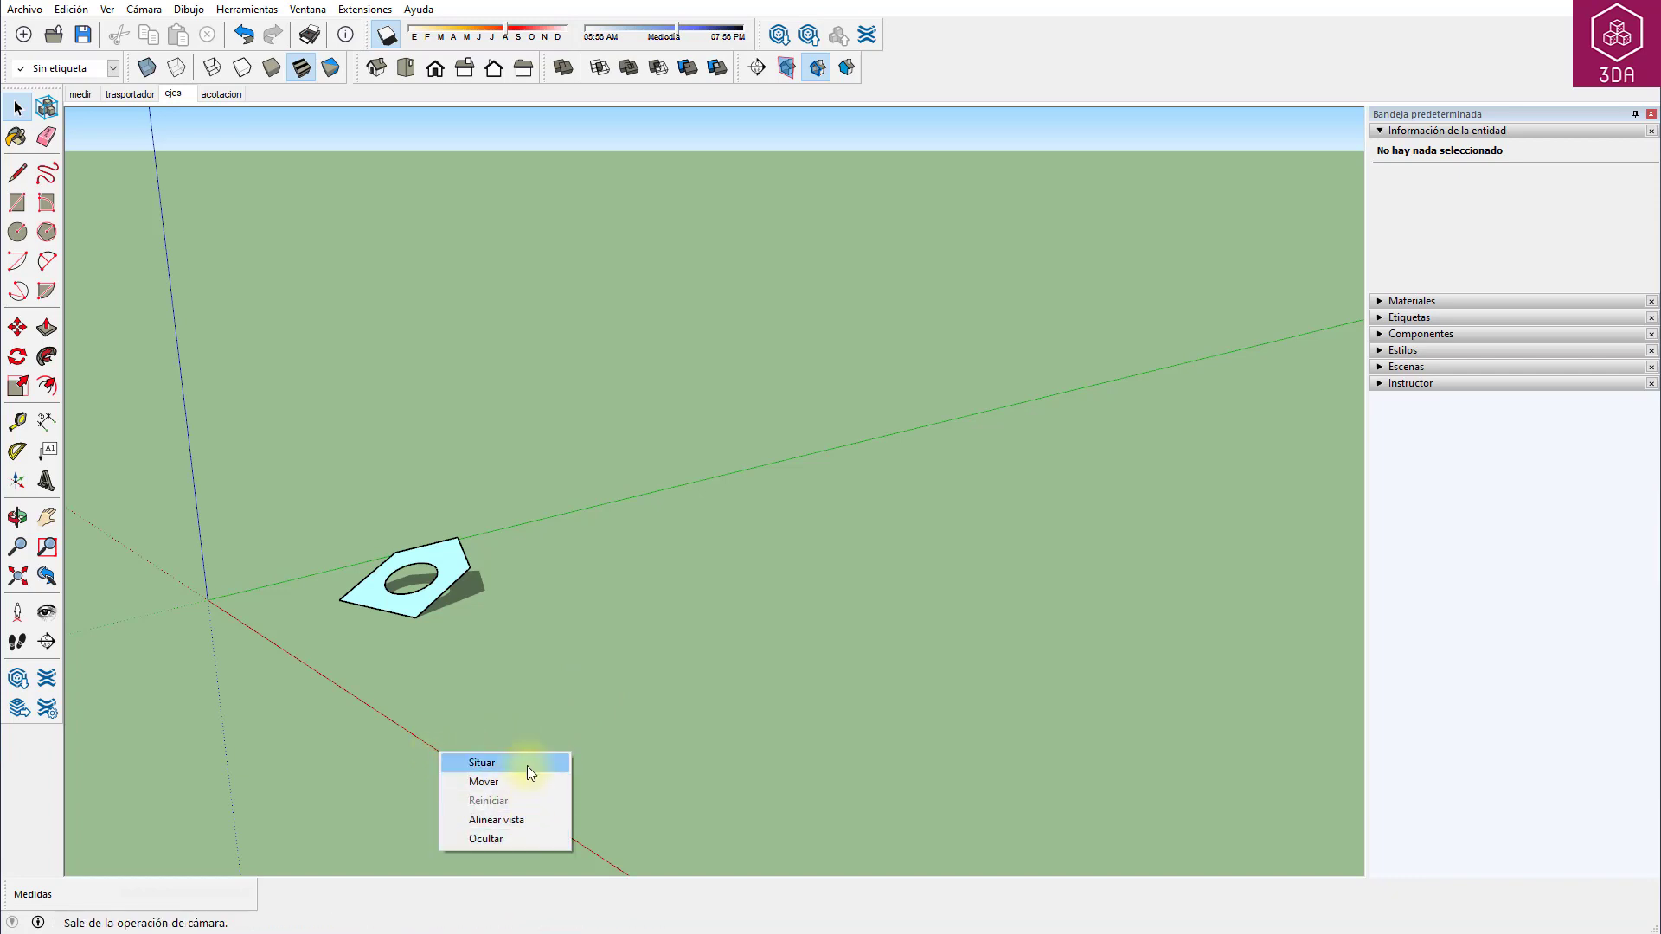
click(518, 782)
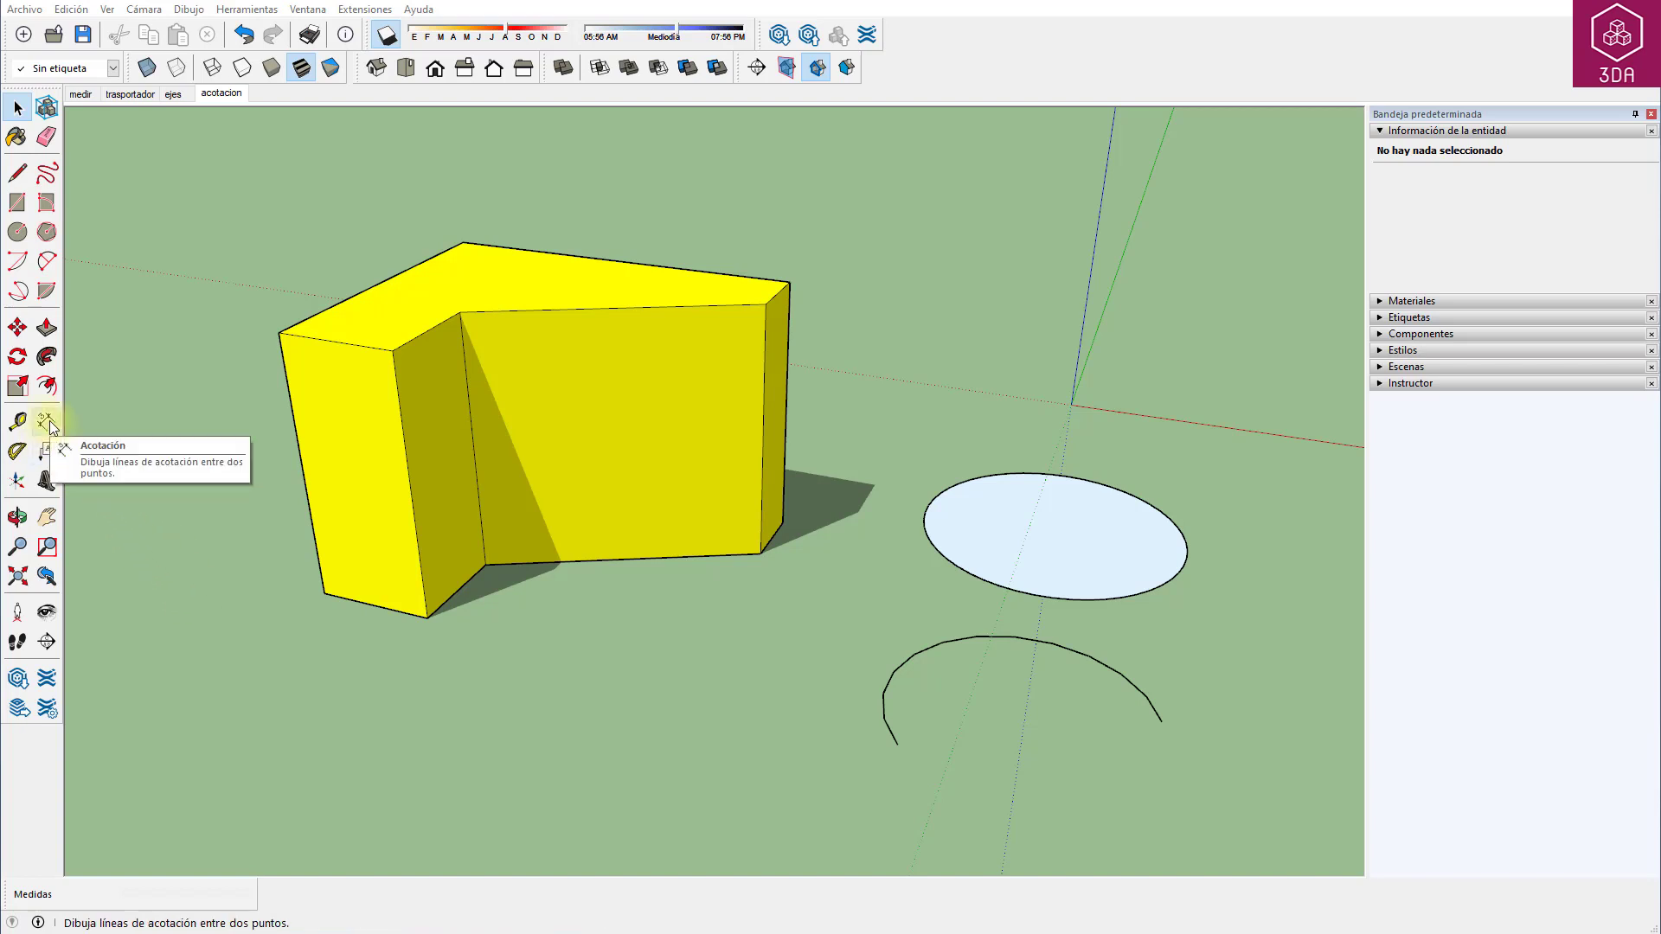
Dimension the bottom edge and the left vertical edge of the yellow block's leftmost front face.
click(246, 11)
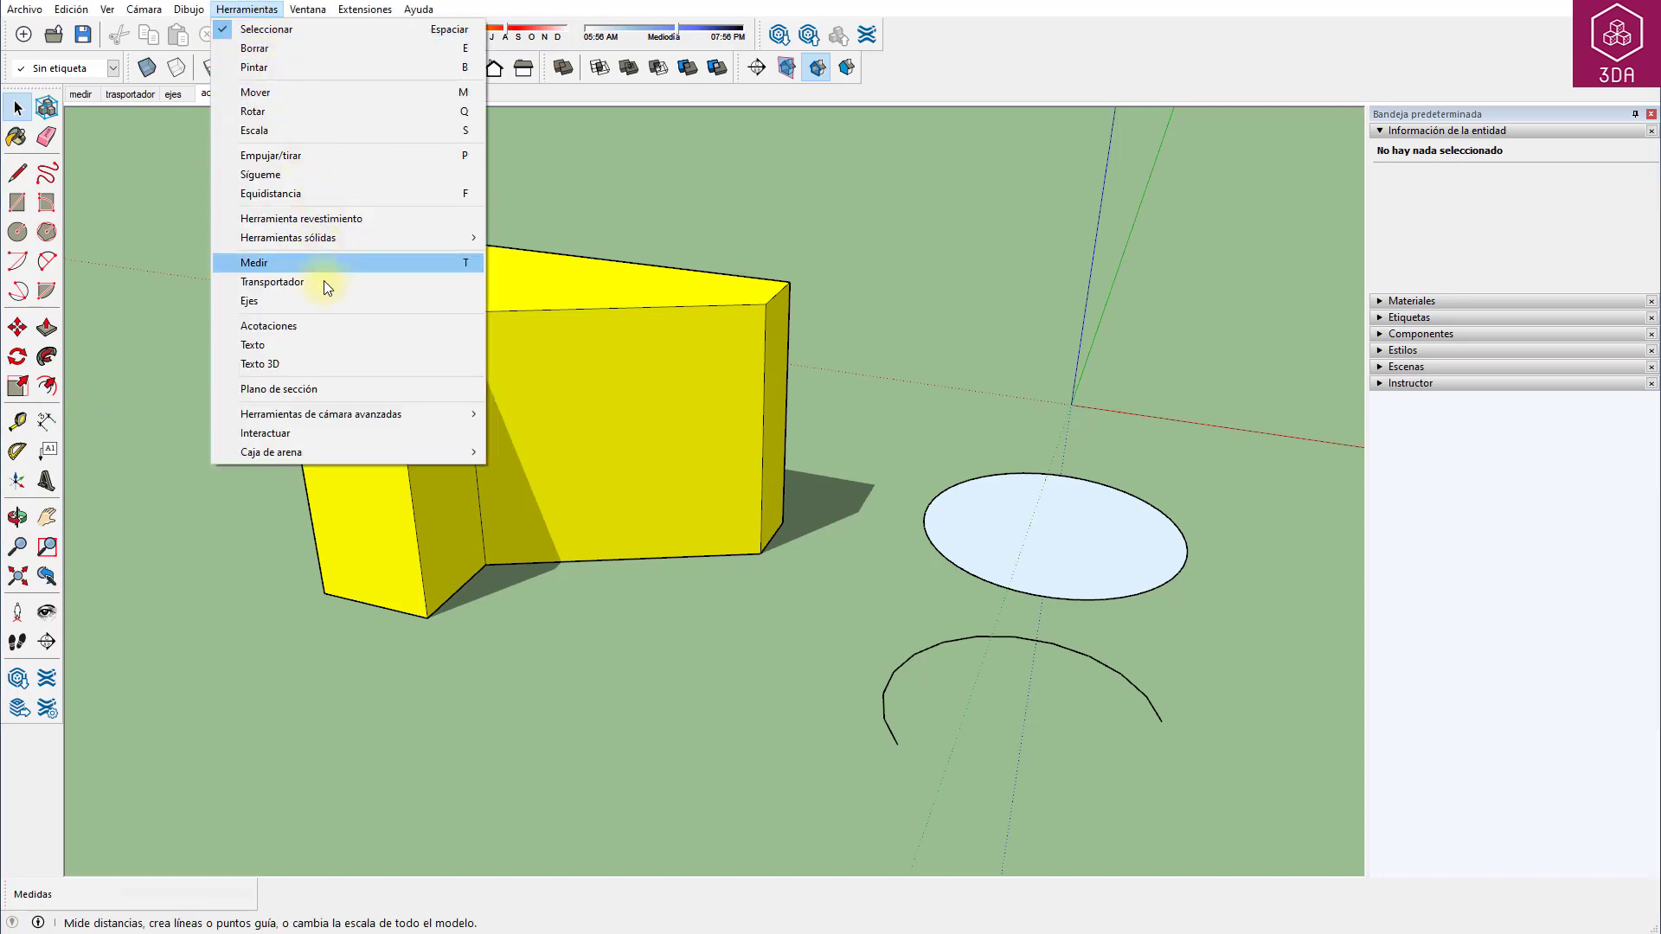
click(313, 326)
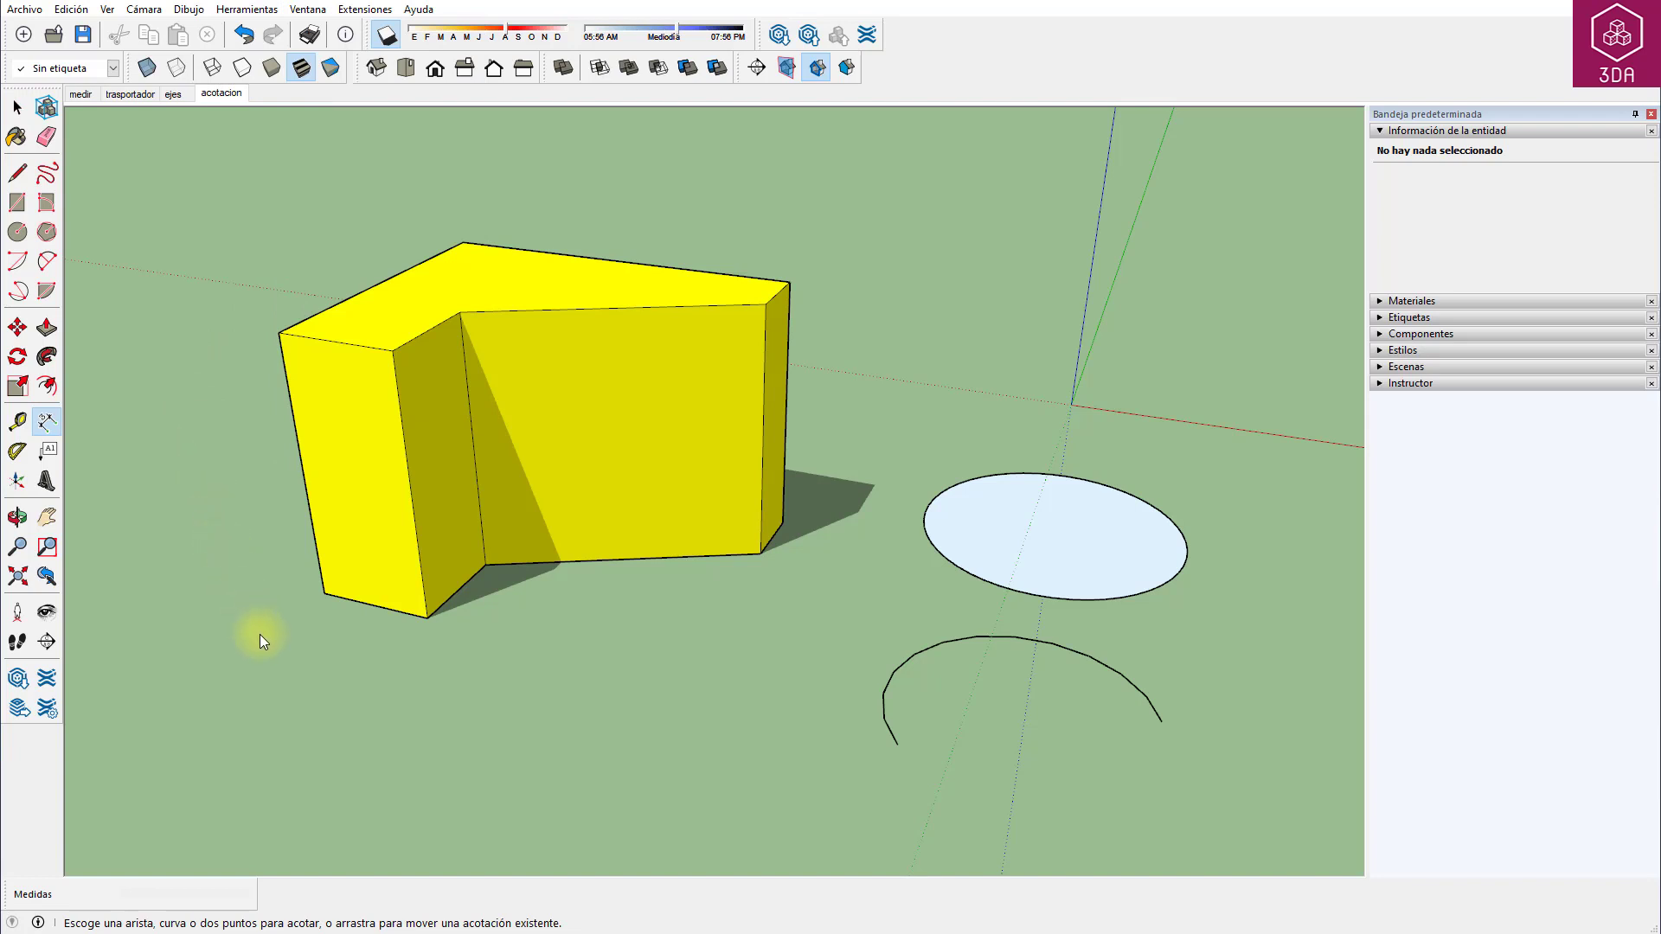
click(324, 595)
click(424, 617)
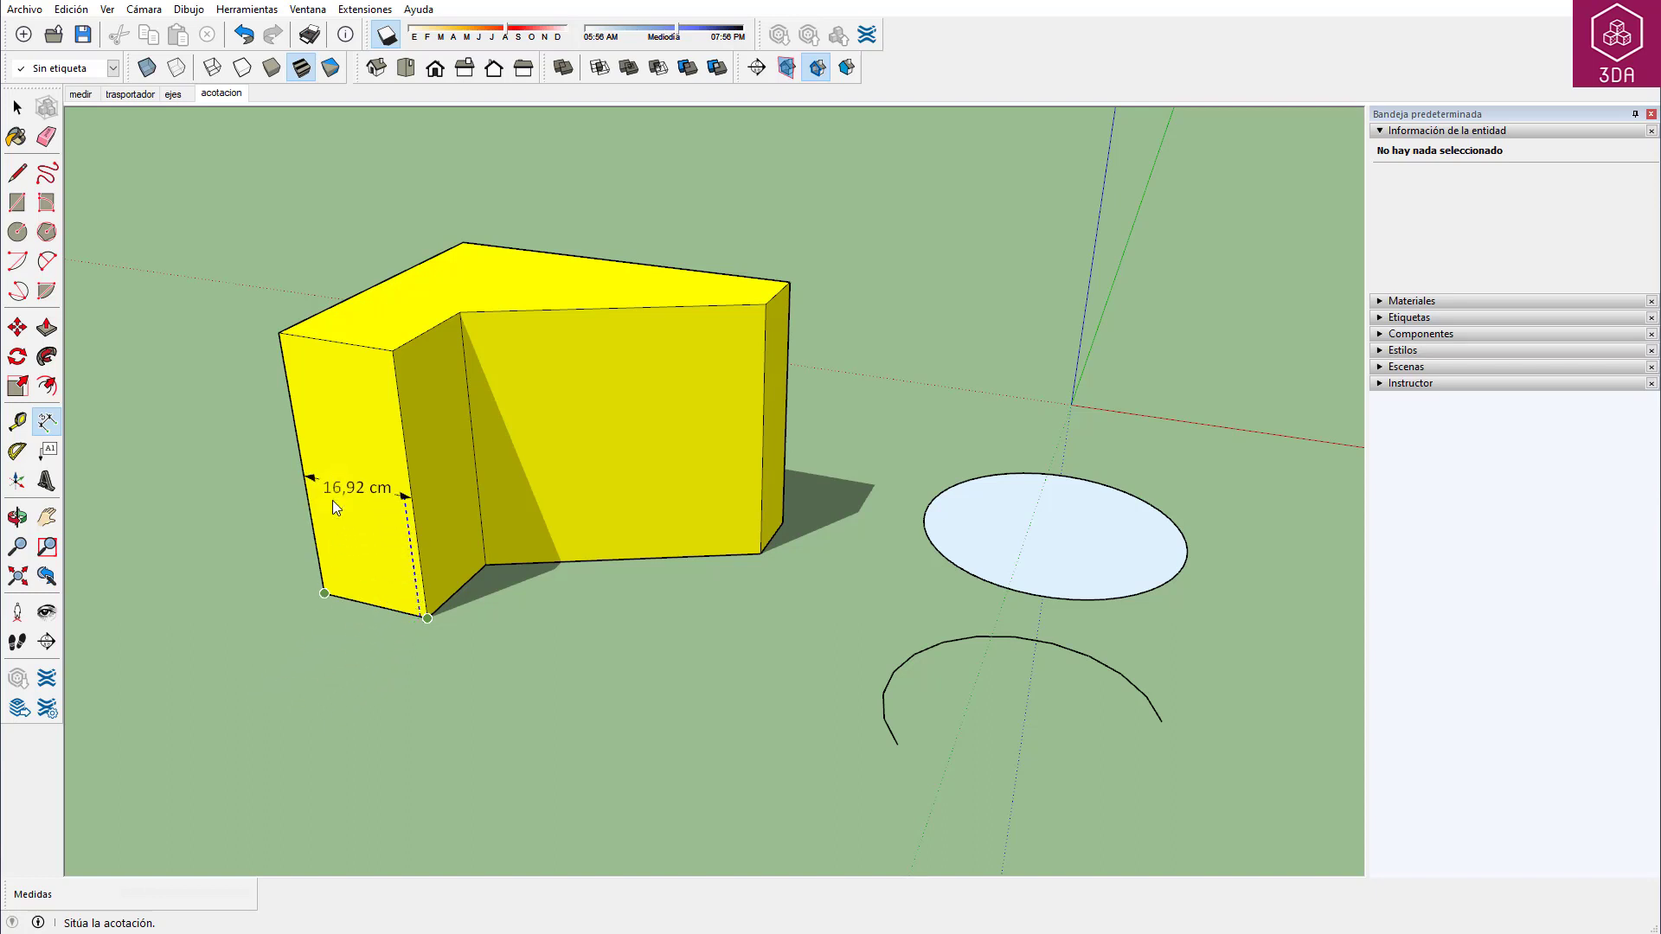
click(294, 667)
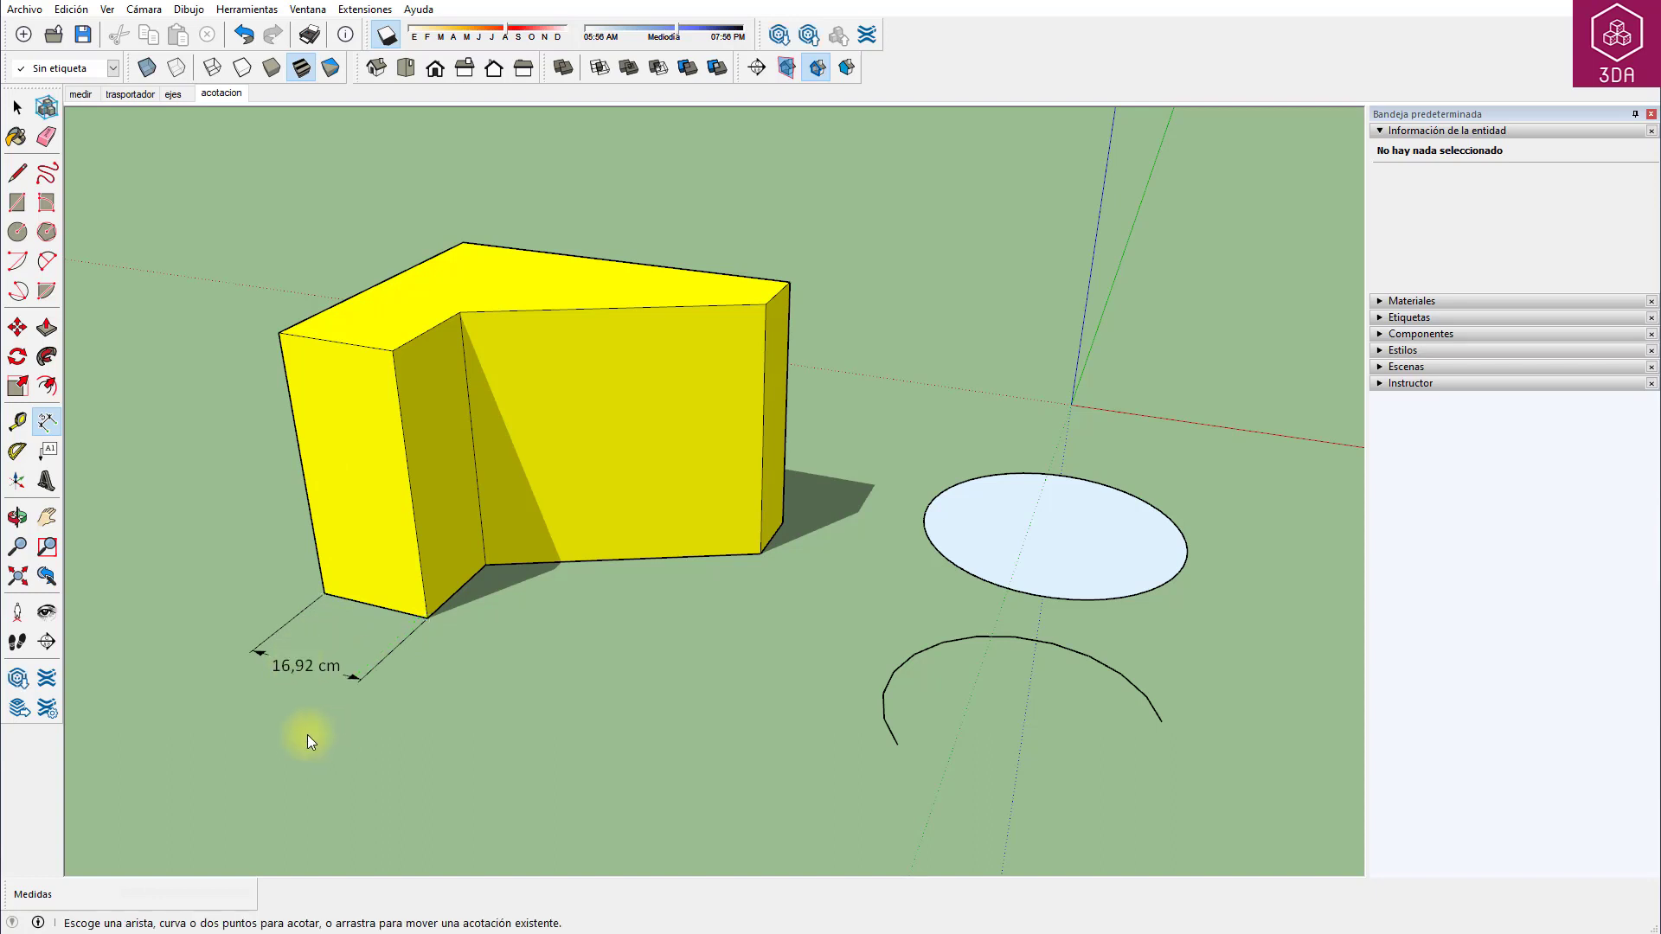
click(310, 515)
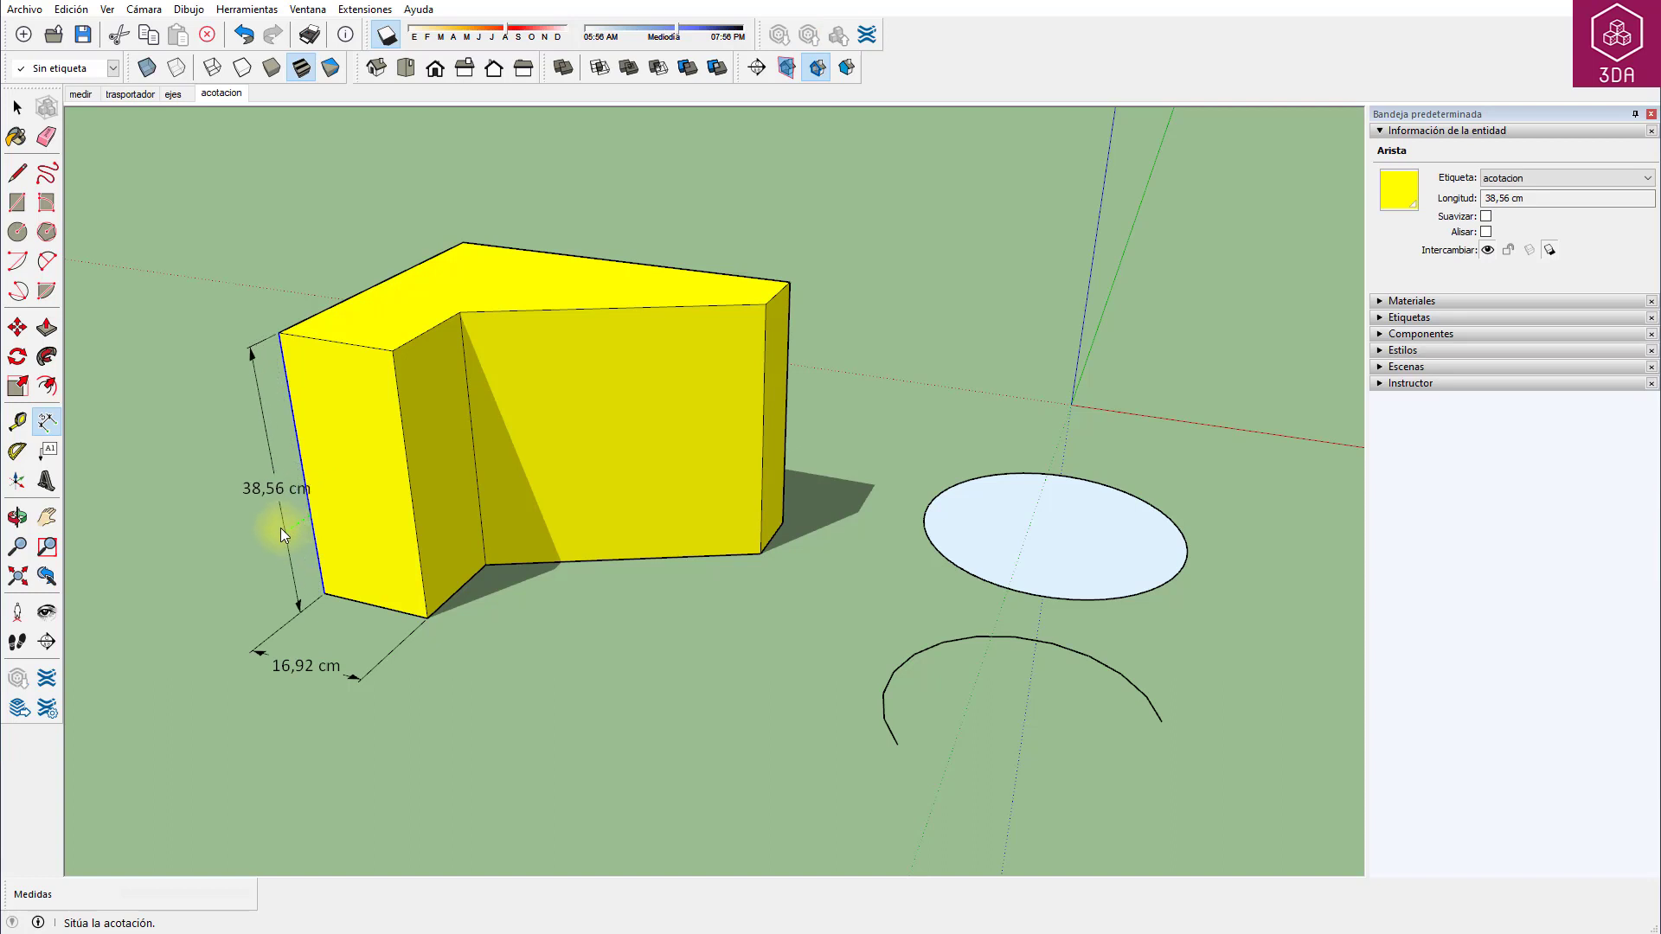
click(236, 554)
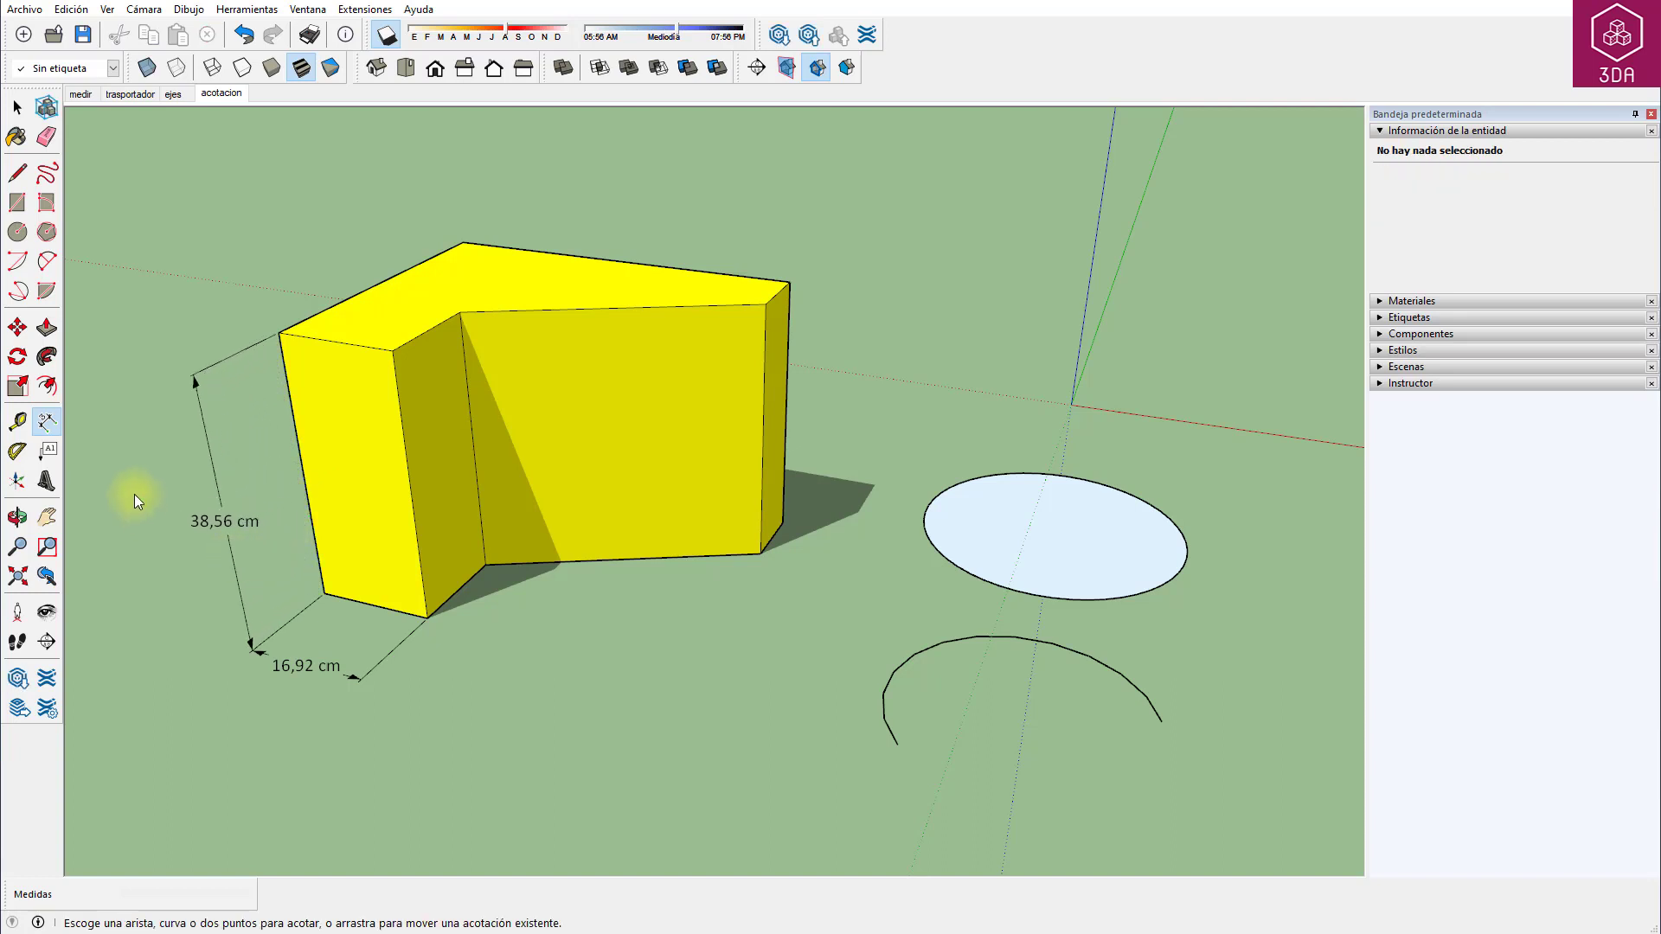
Move the height dimension closer to the yellow block and the bottom edge dimension slightly farther out.
click(18, 327)
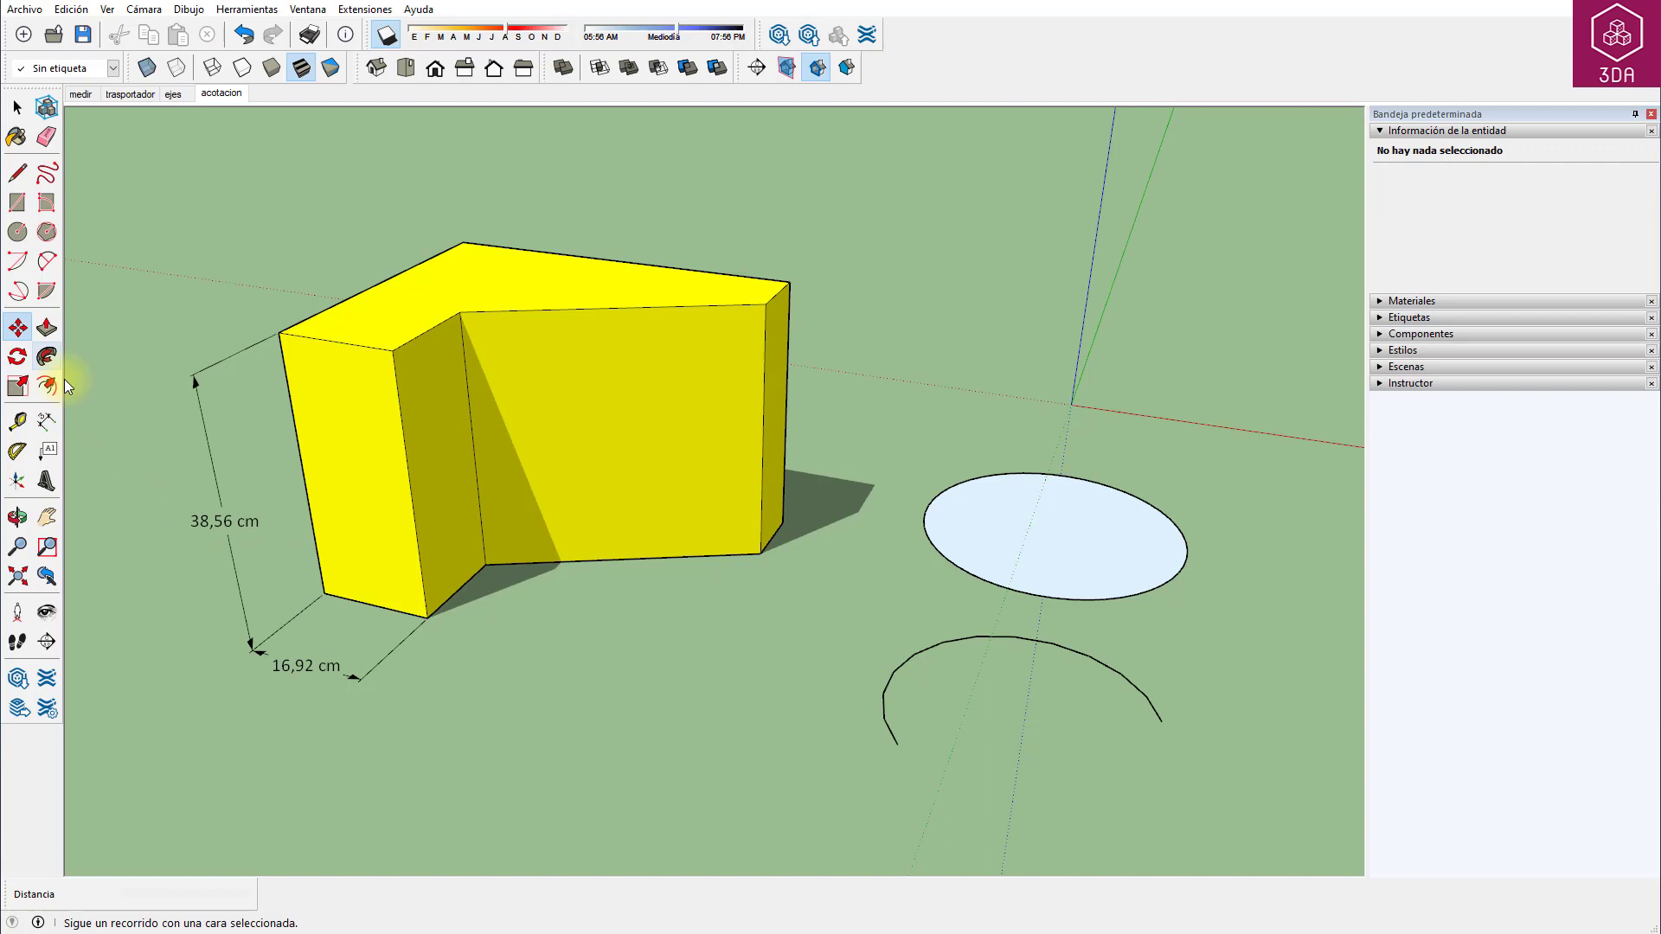
click(211, 522)
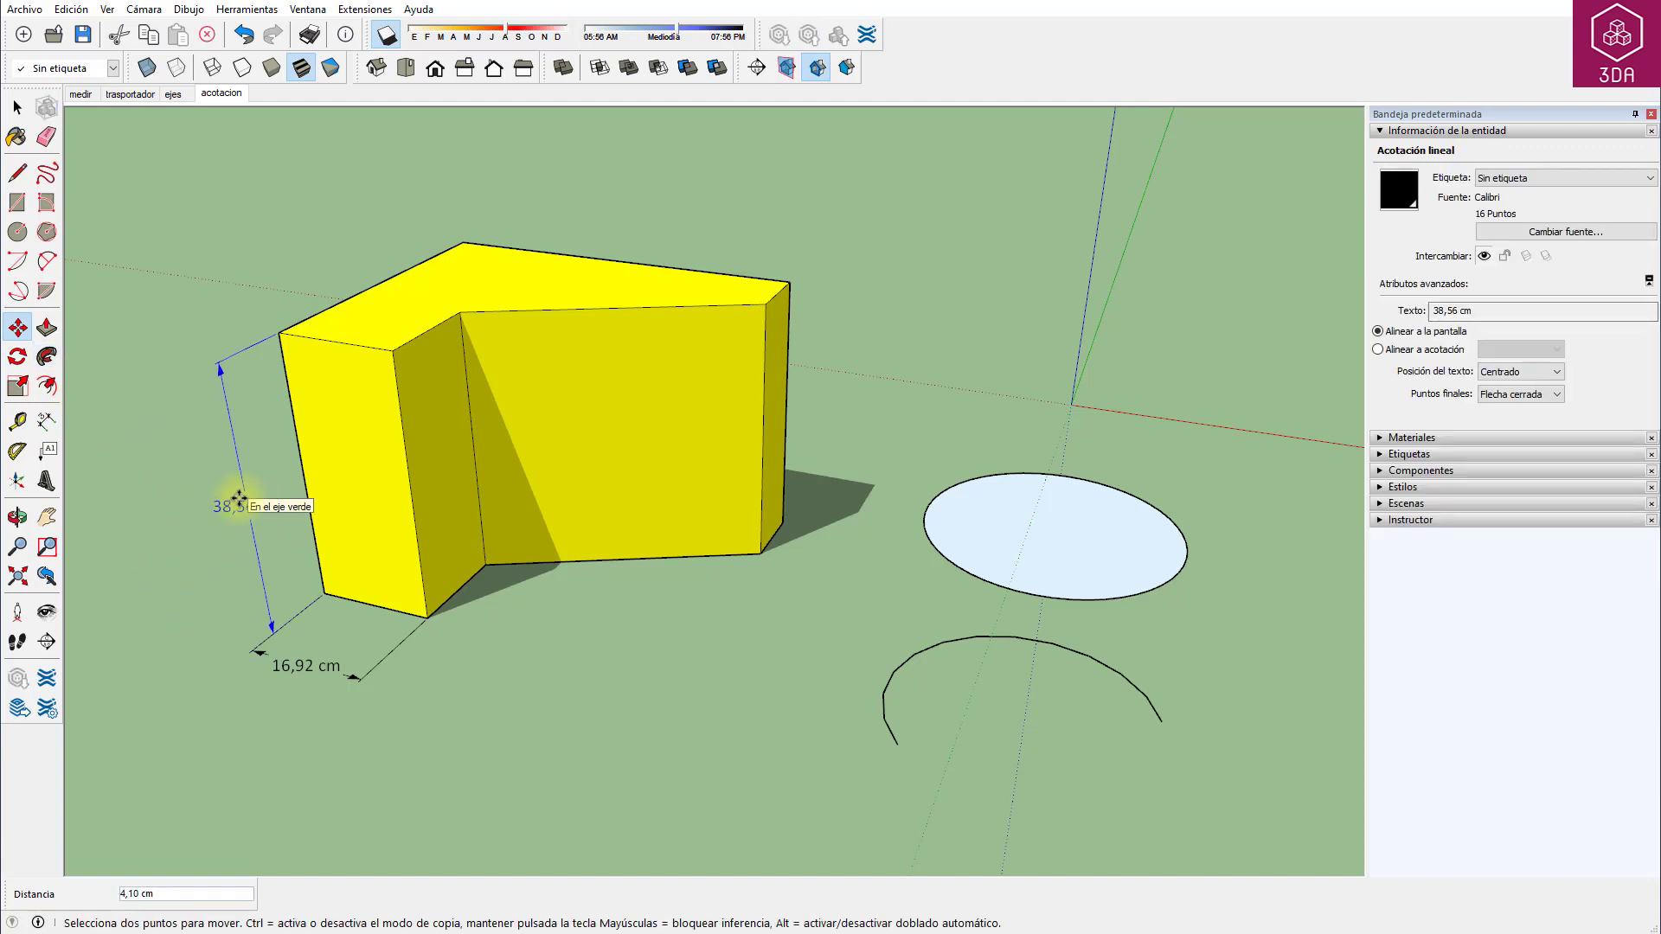
click(232, 495)
click(306, 664)
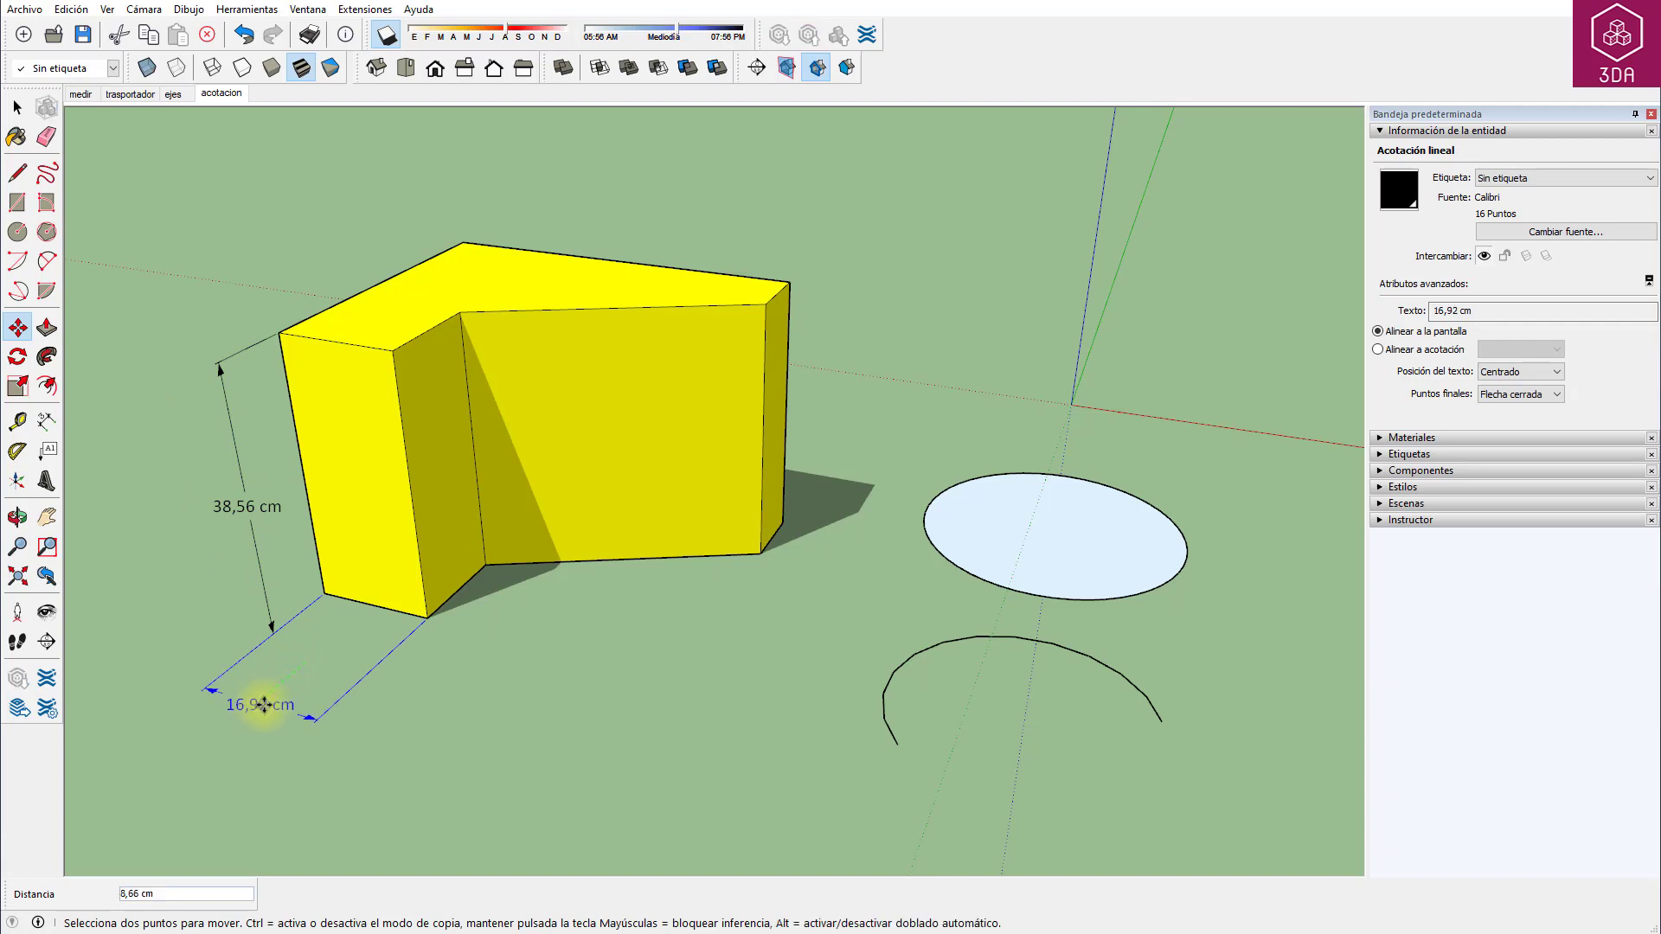
click(285, 685)
key(space)
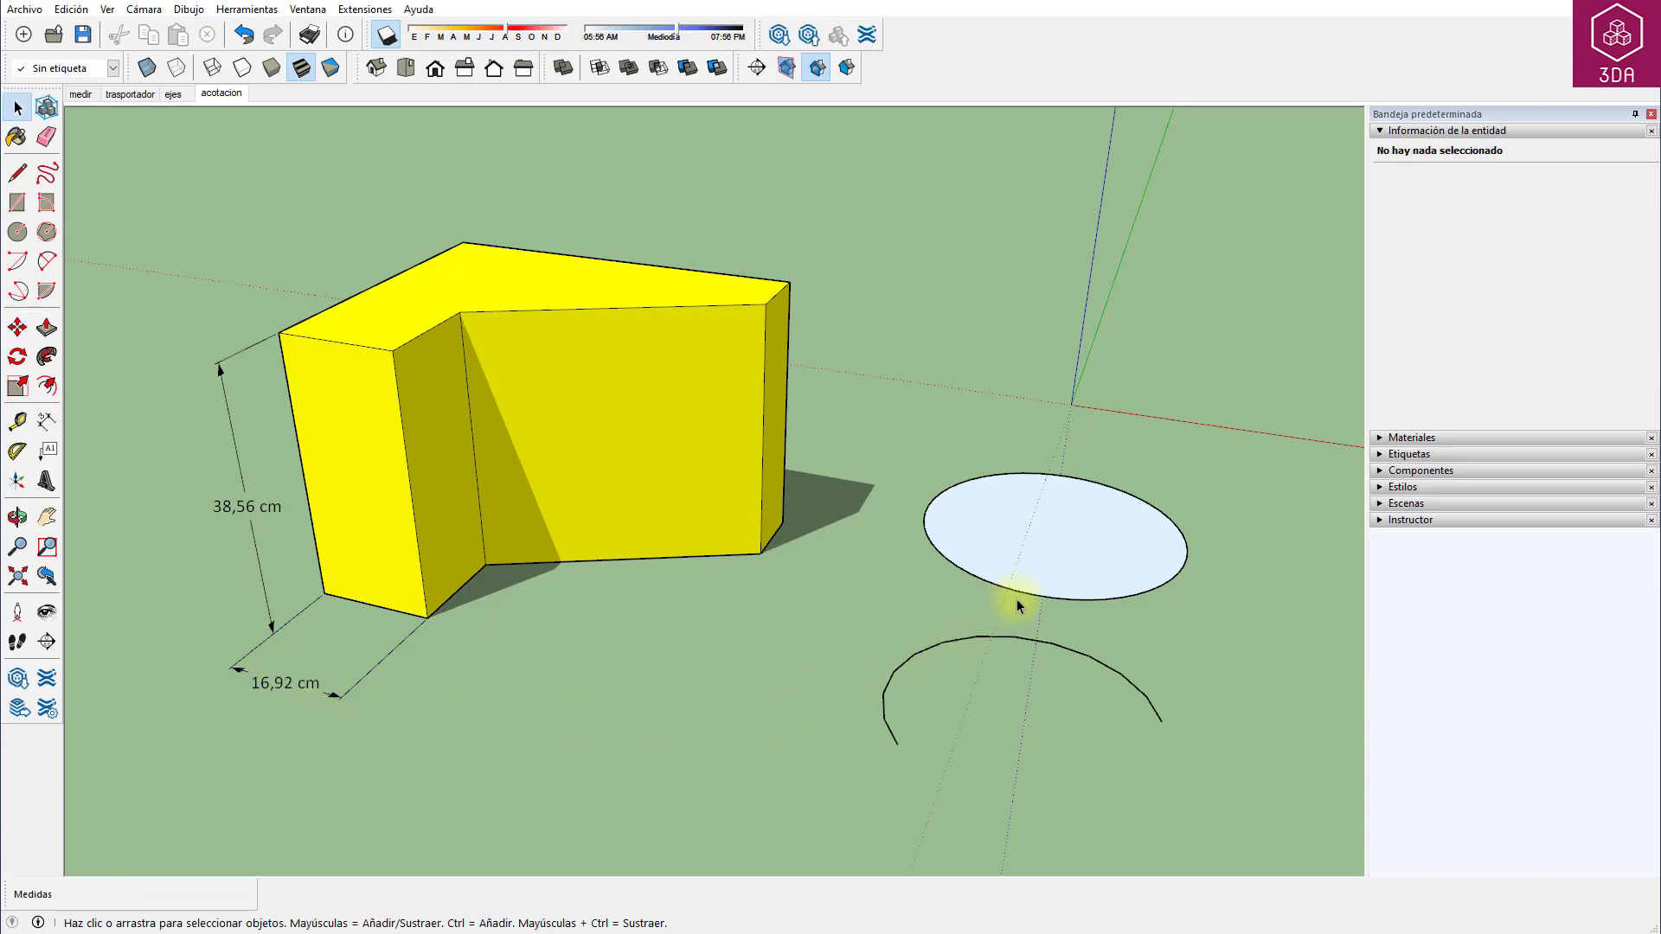
Dimension the circle's diameter beyond its upper-right edge and the arc's radius with the text inside the curve.
click(46, 421)
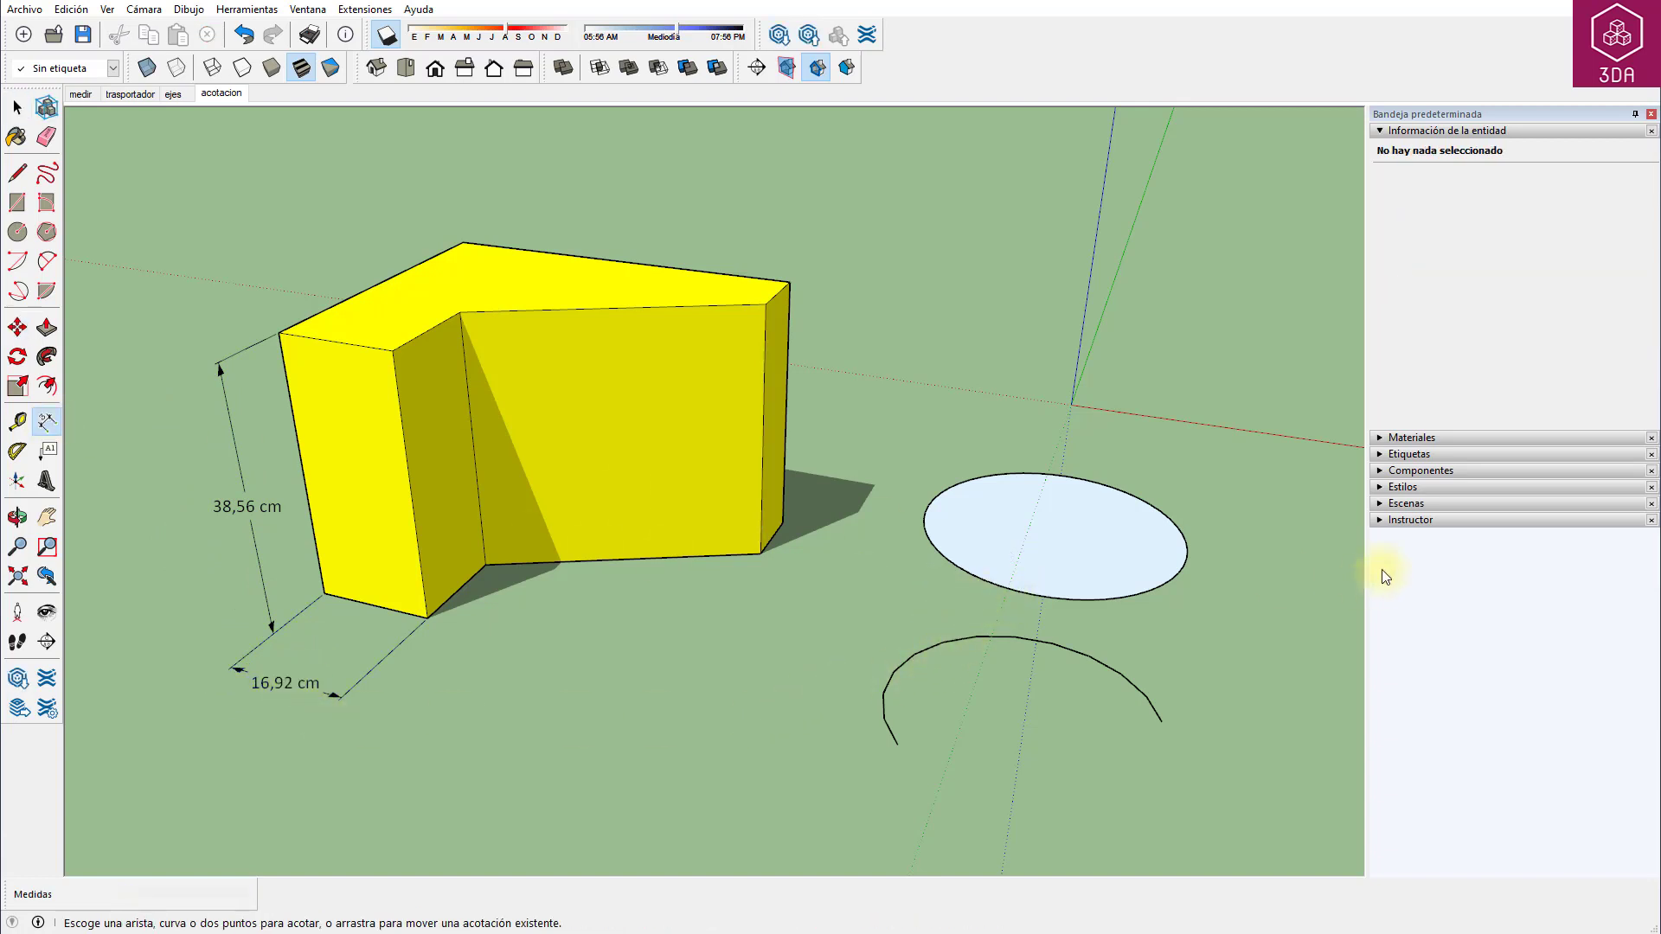
click(1155, 508)
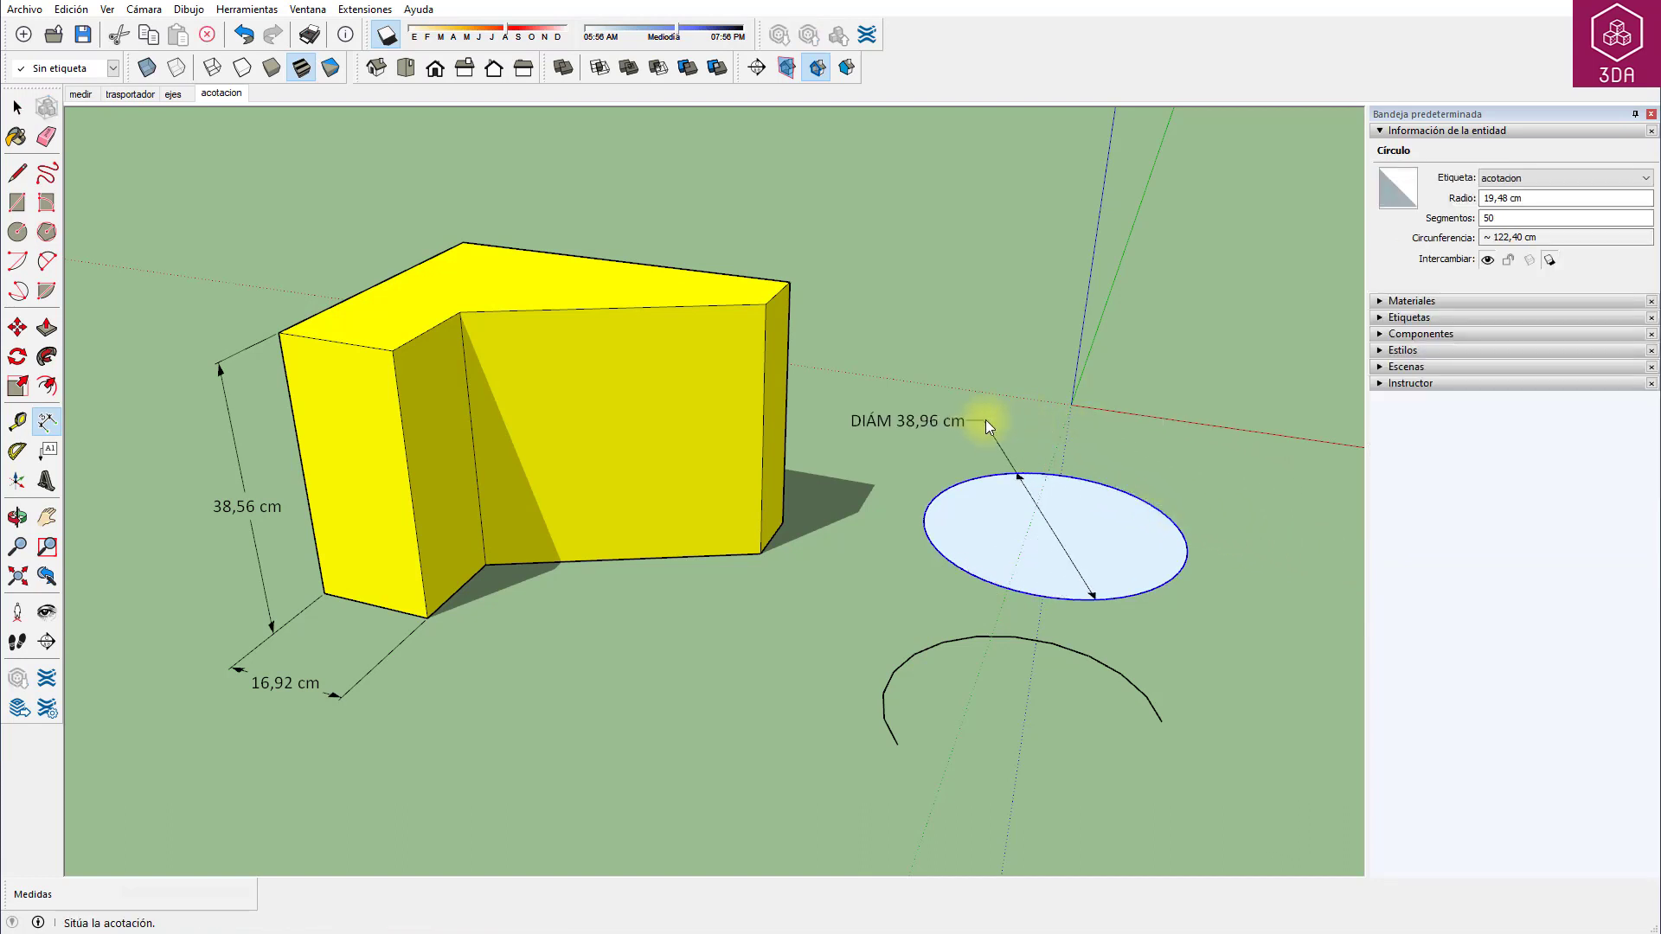
click(1147, 452)
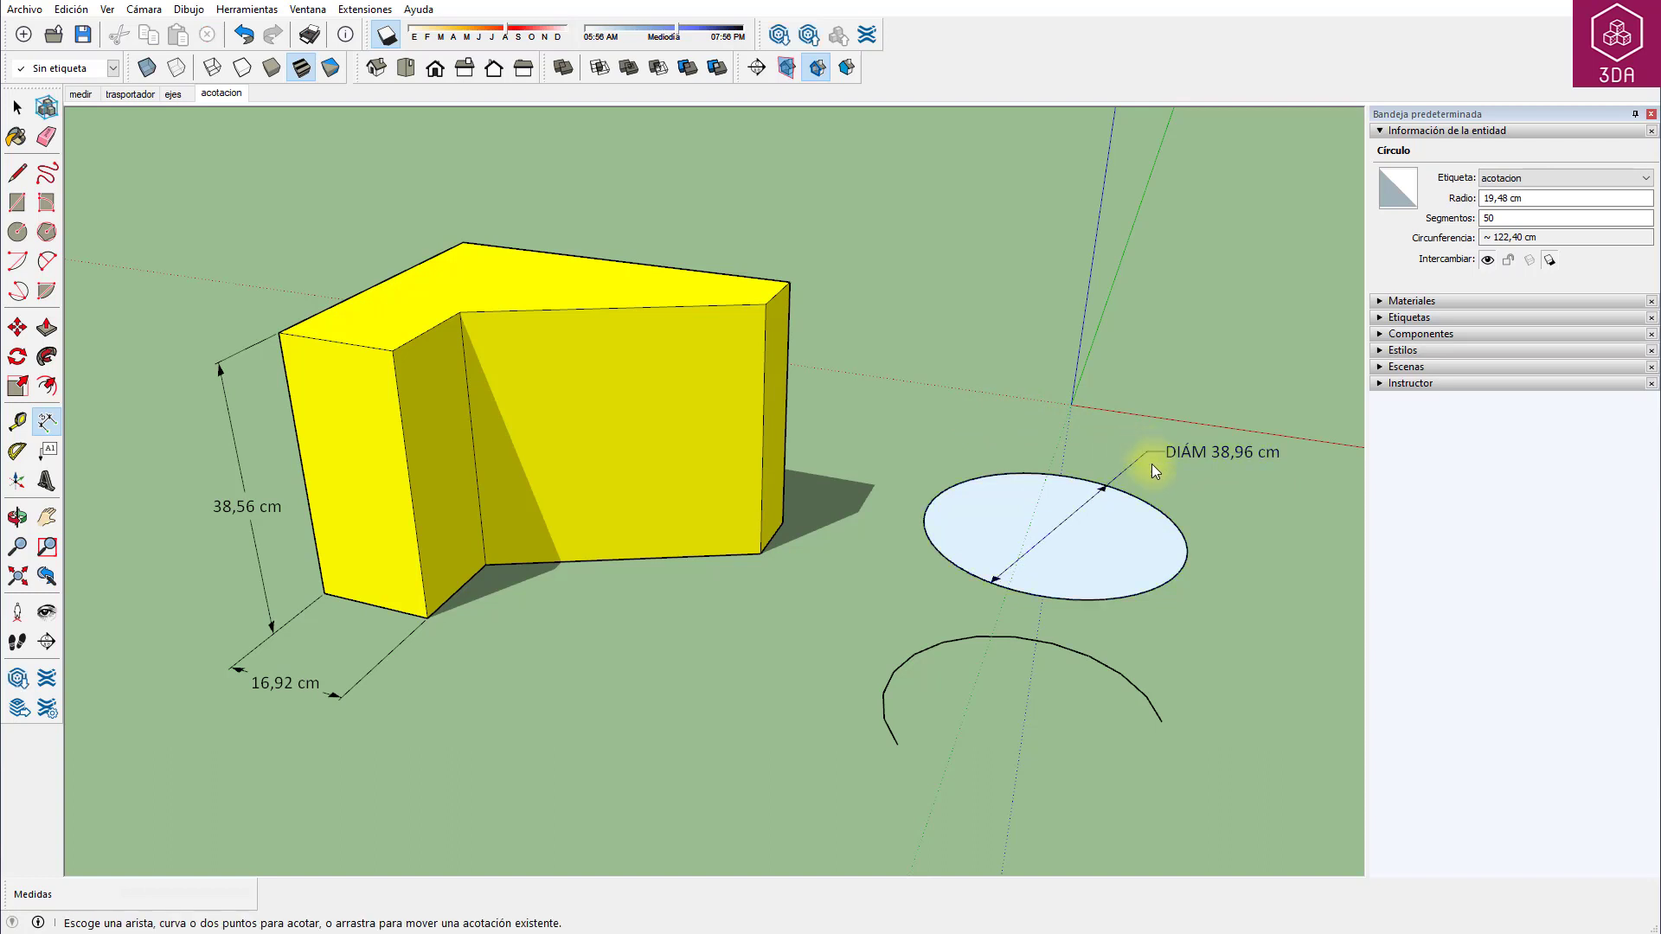
click(1124, 676)
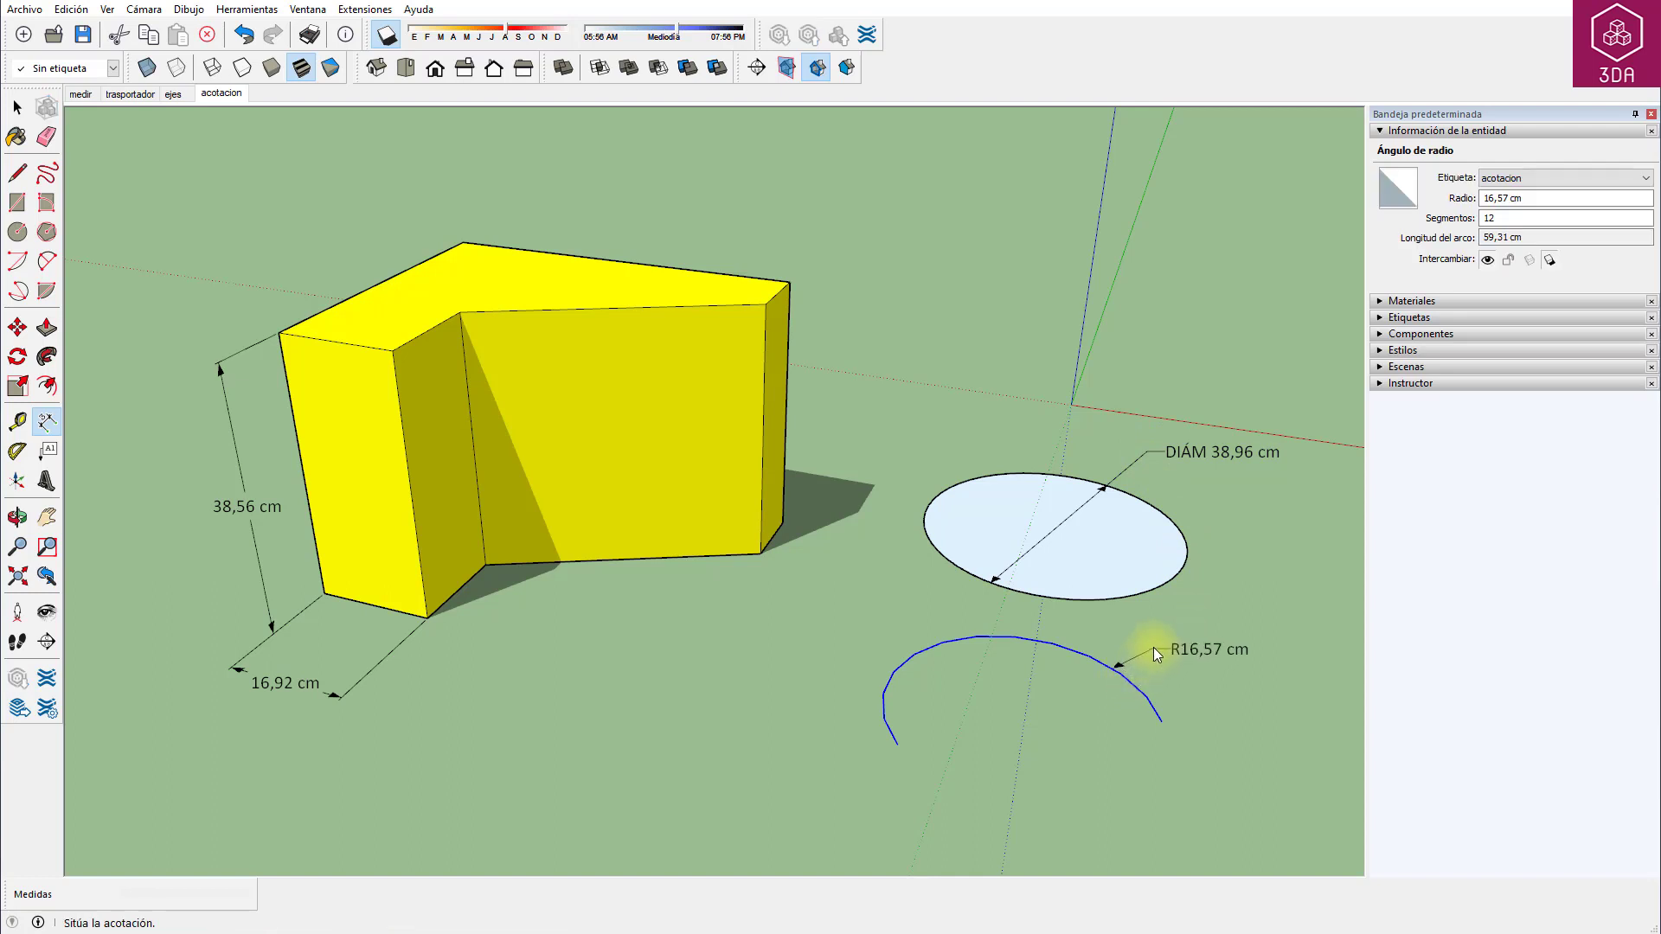
click(1028, 714)
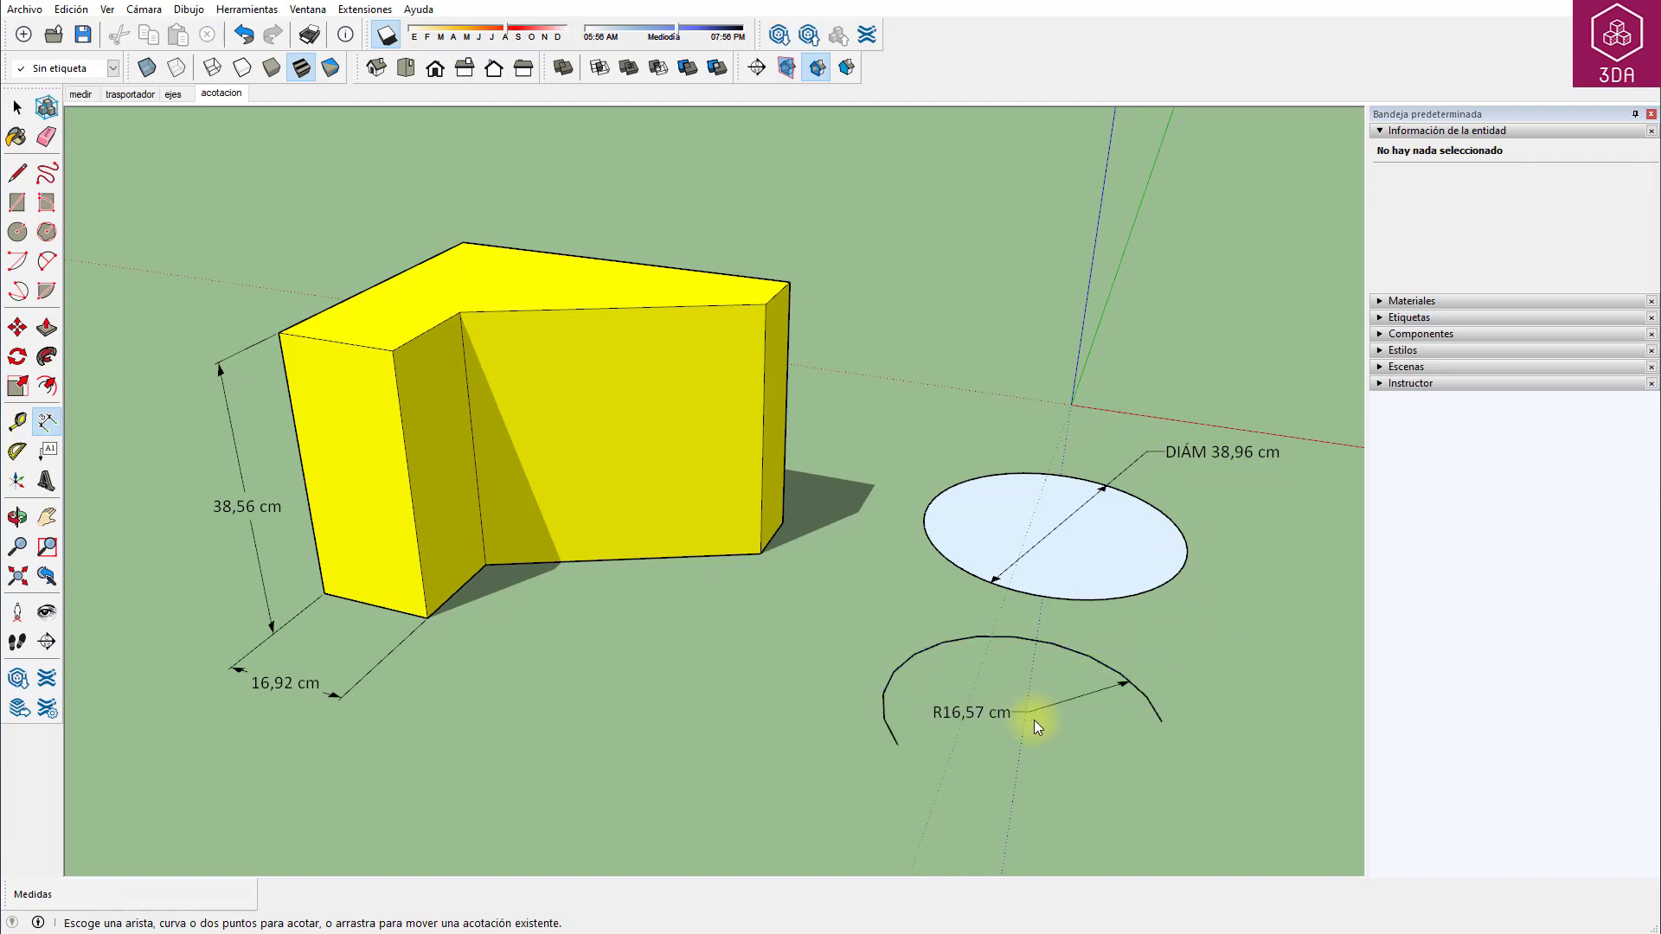
Change the circle's dimension from diameter type to radius (Radio).
click(1193, 459)
key(space)
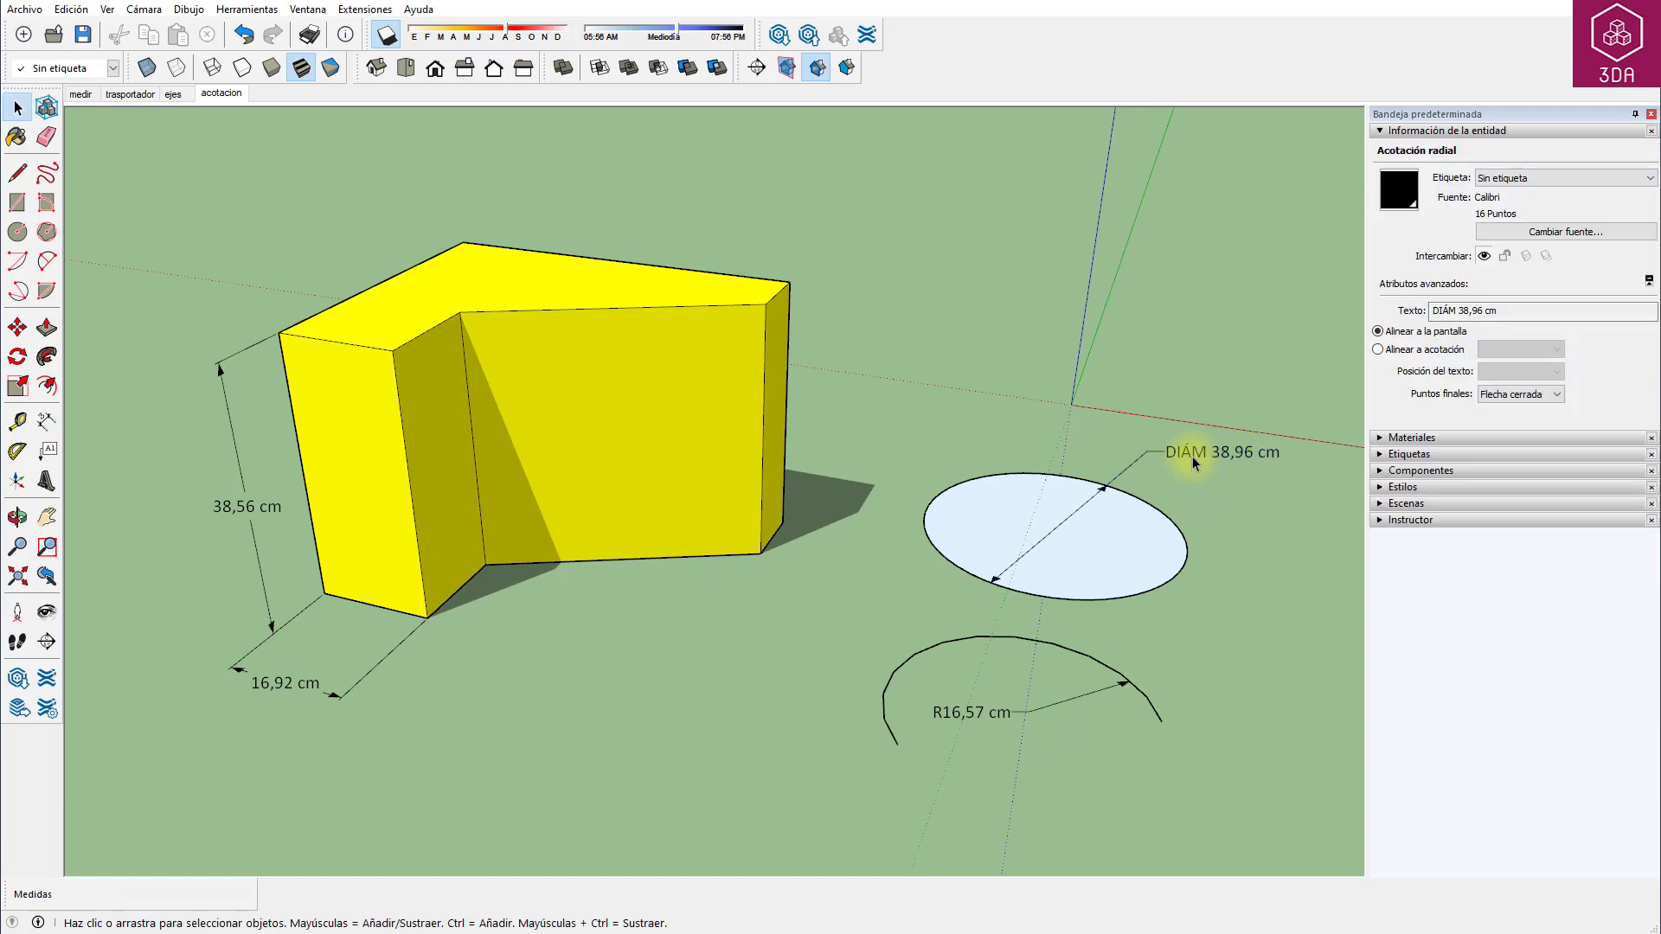
right_click(1193, 457)
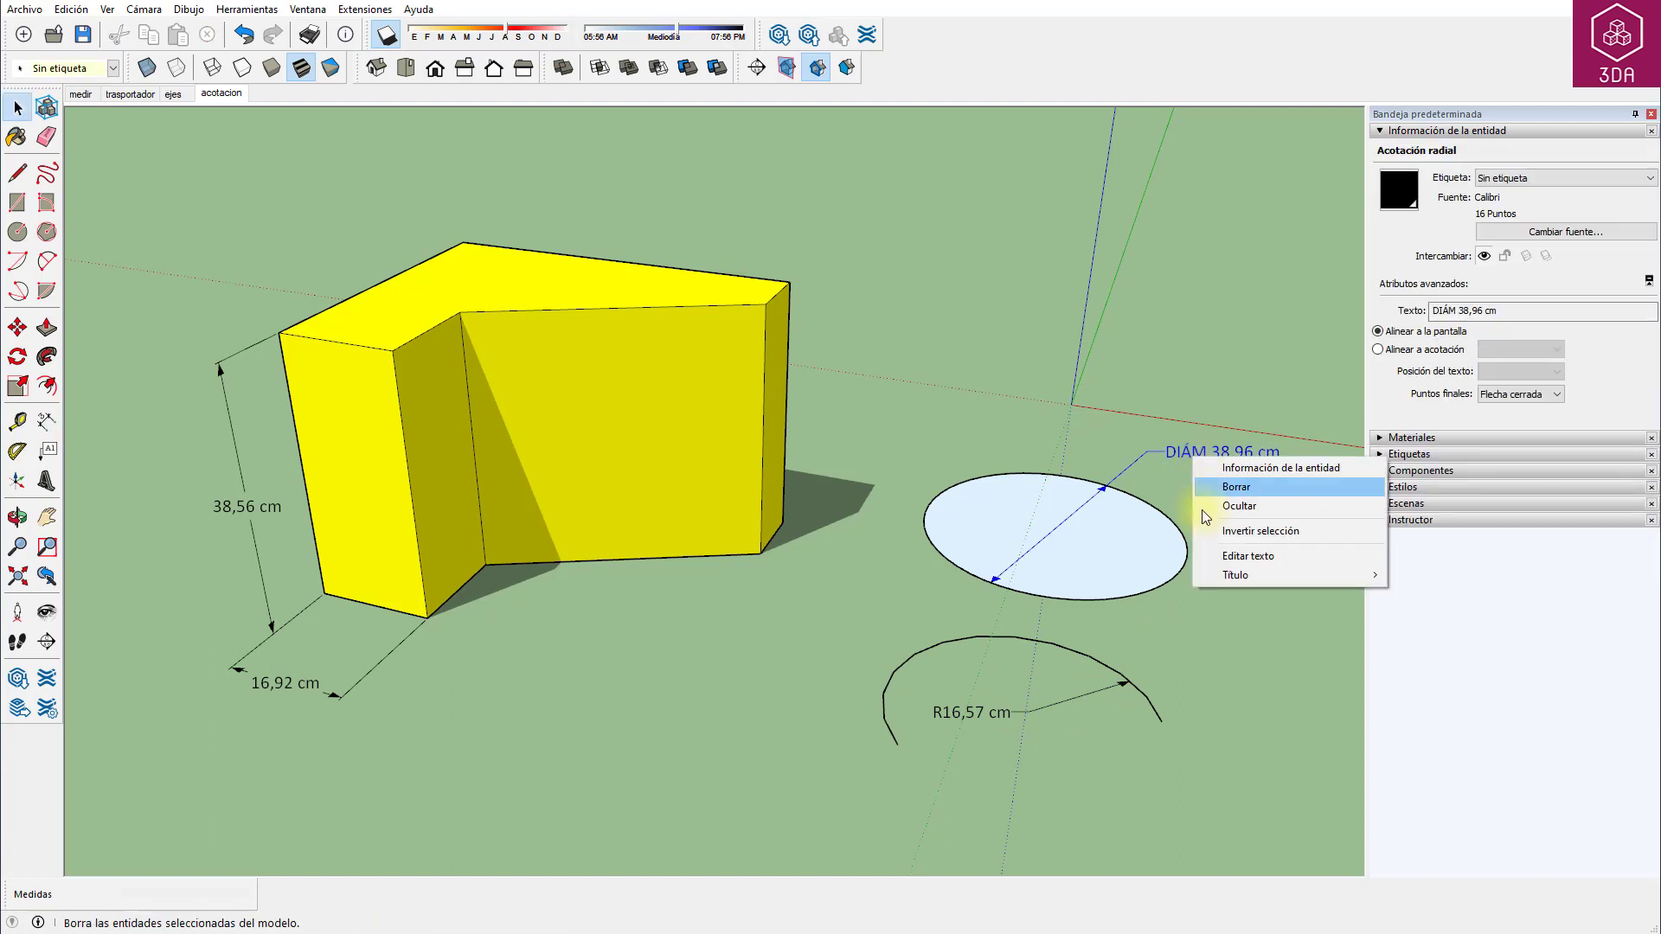
mouse_move(1233, 575)
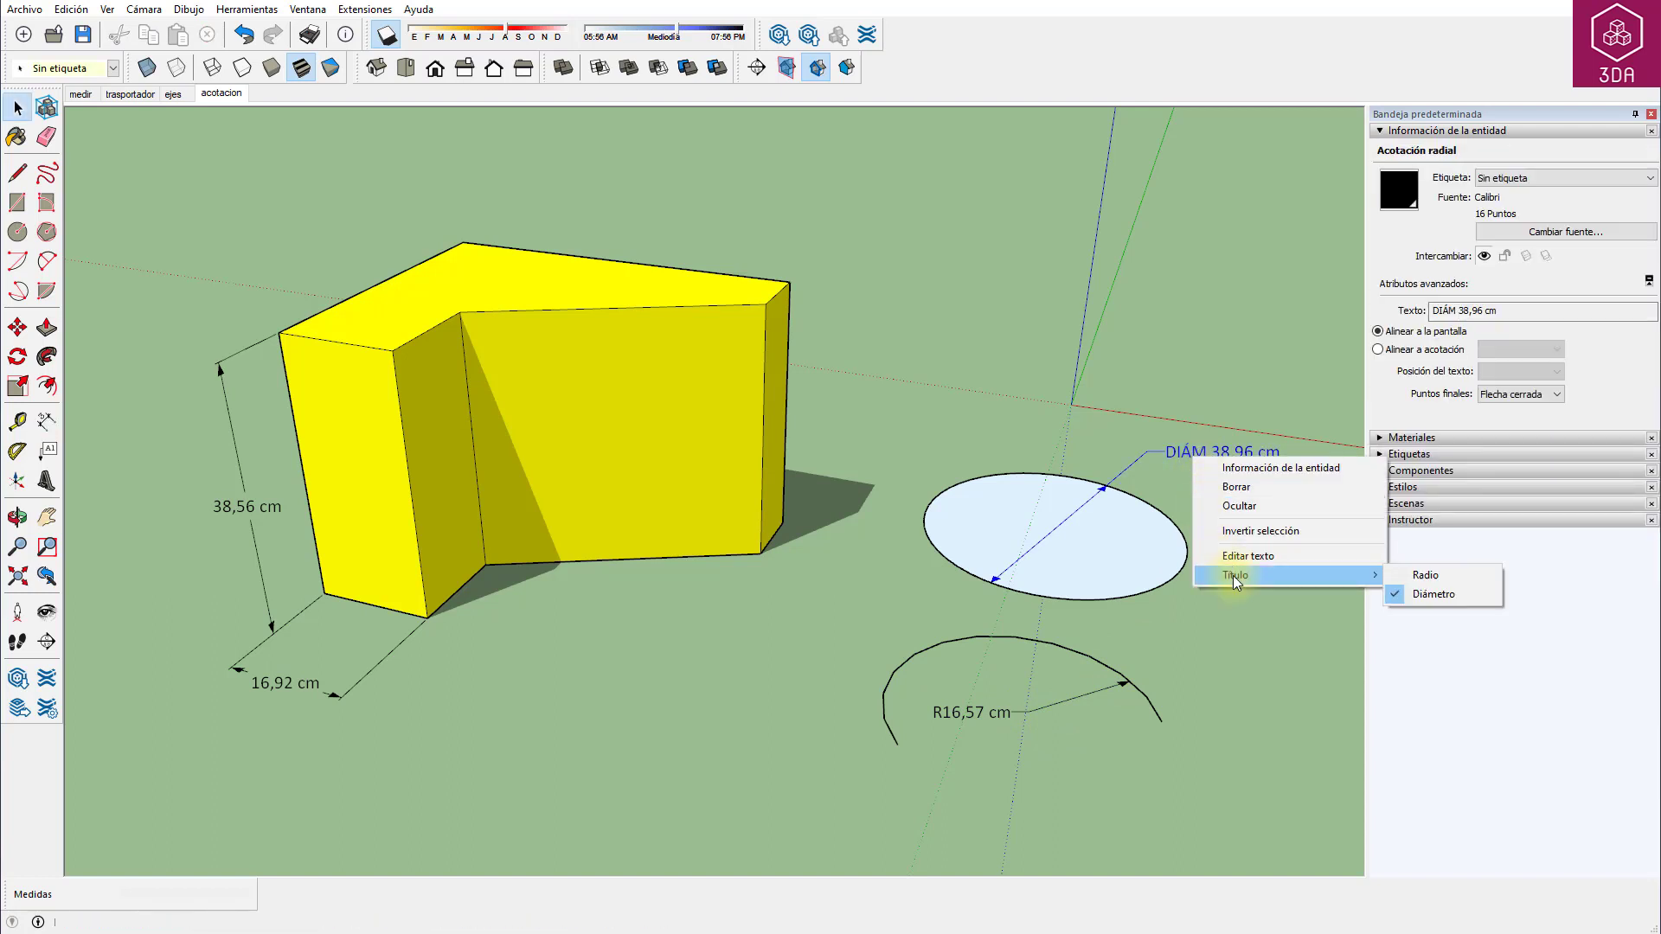
click(1423, 576)
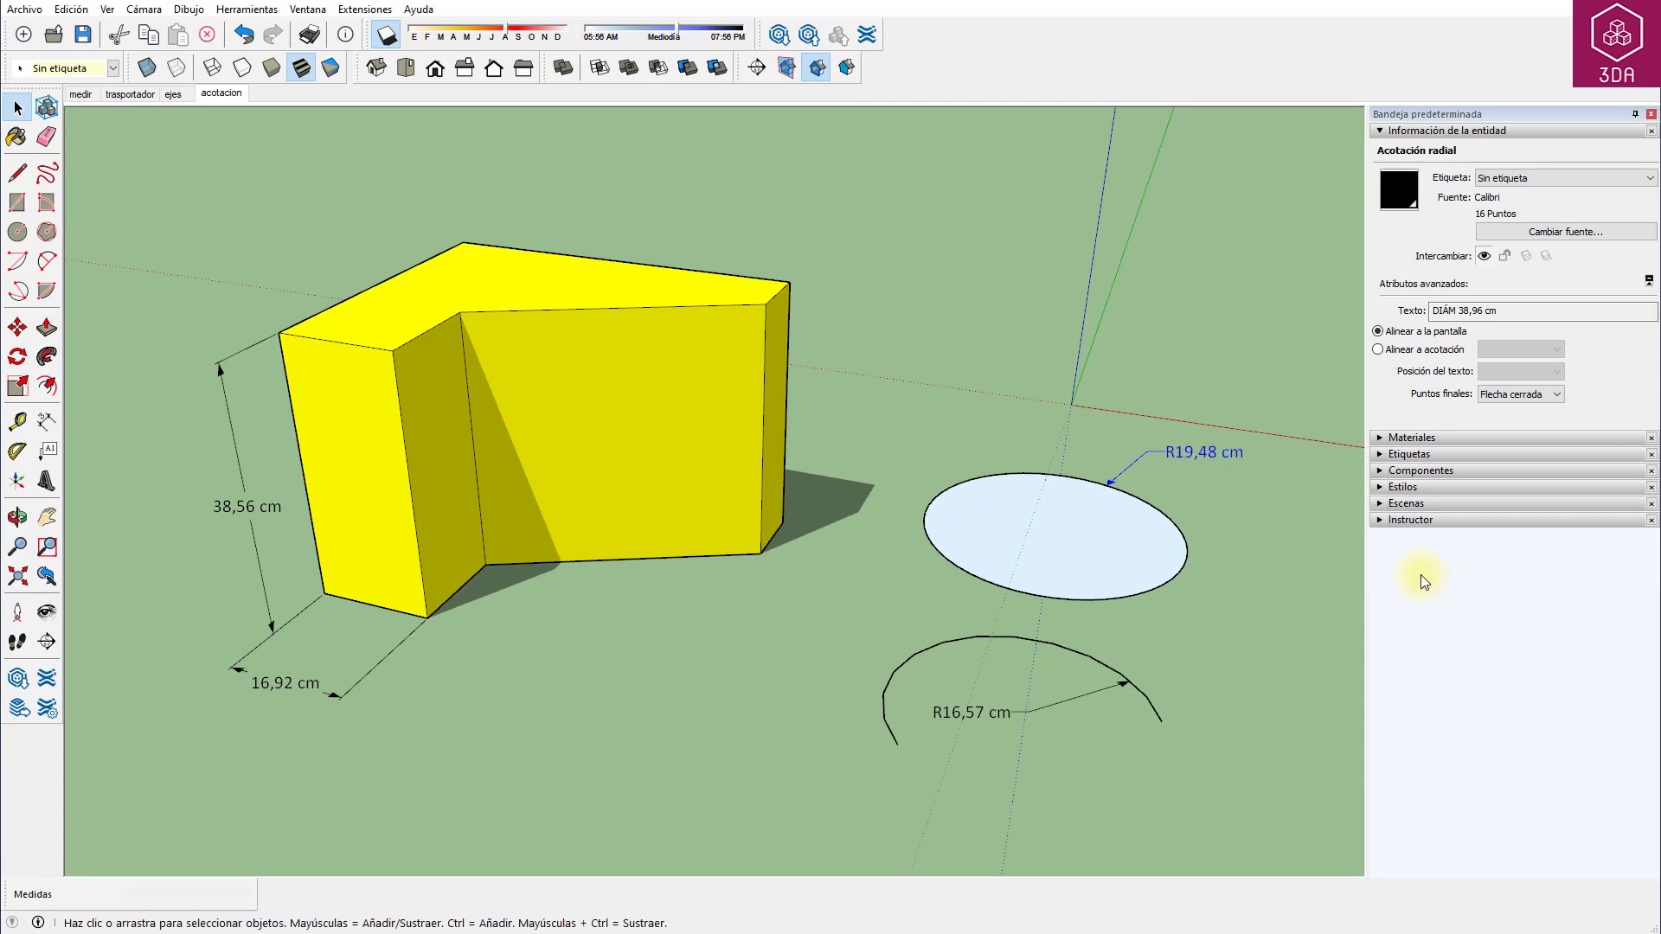
Change the arc's dimension from radius type to diameter (Diámetro) and clear the selection.
right_click(978, 713)
mouse_move(1043, 834)
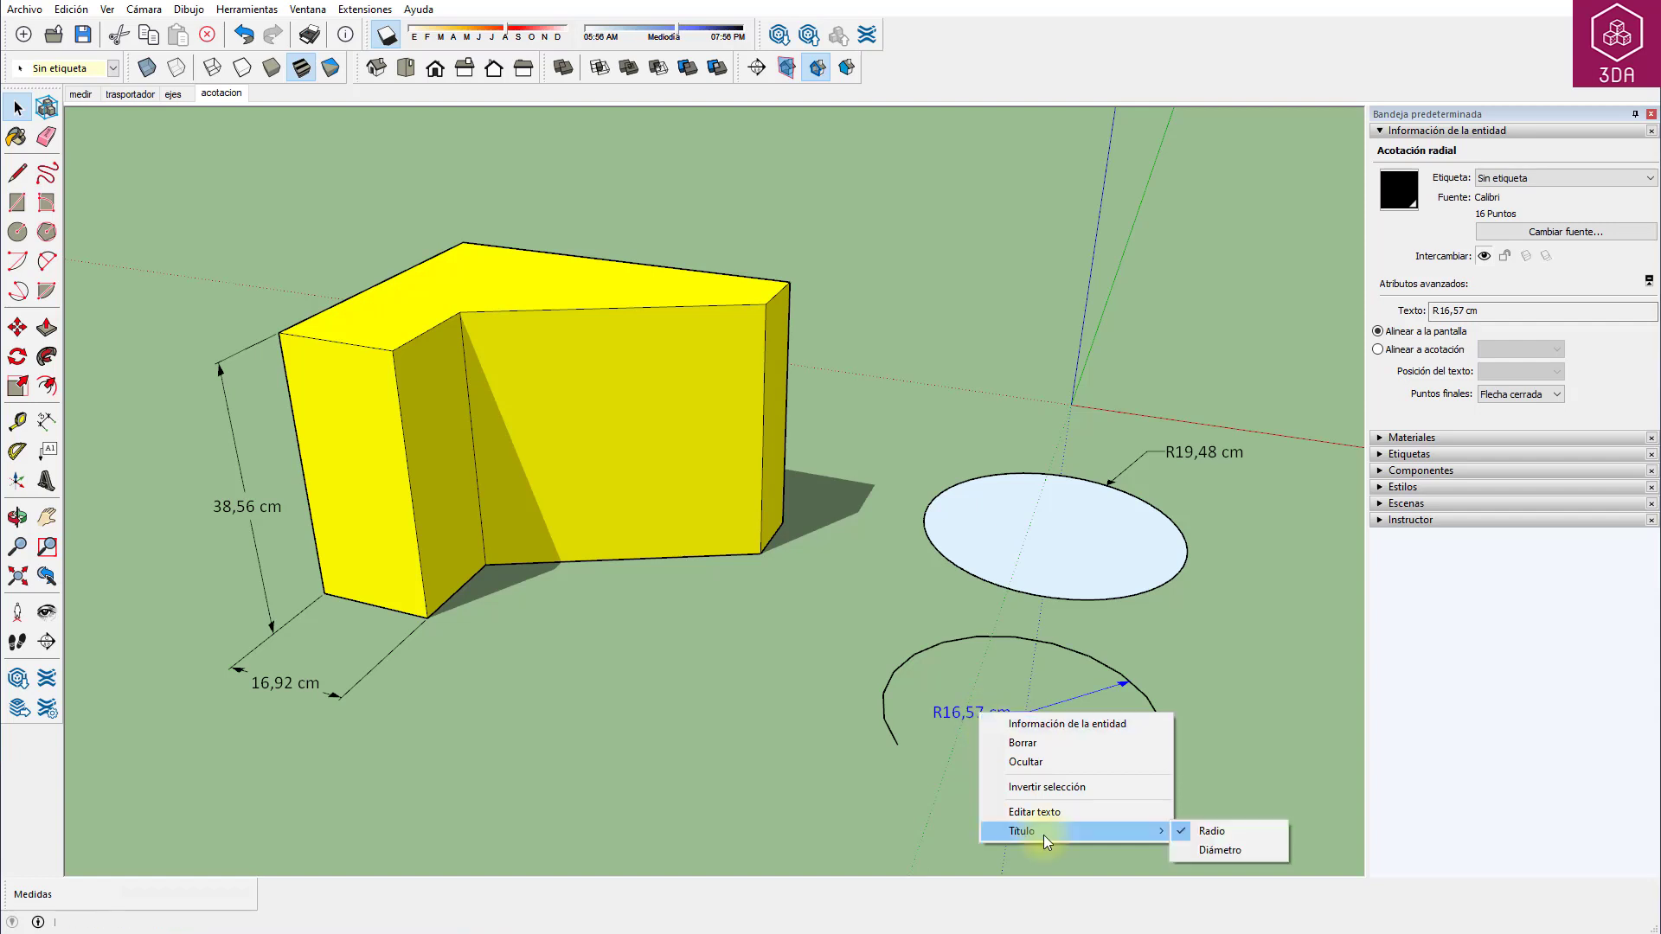
click(1227, 850)
click(817, 749)
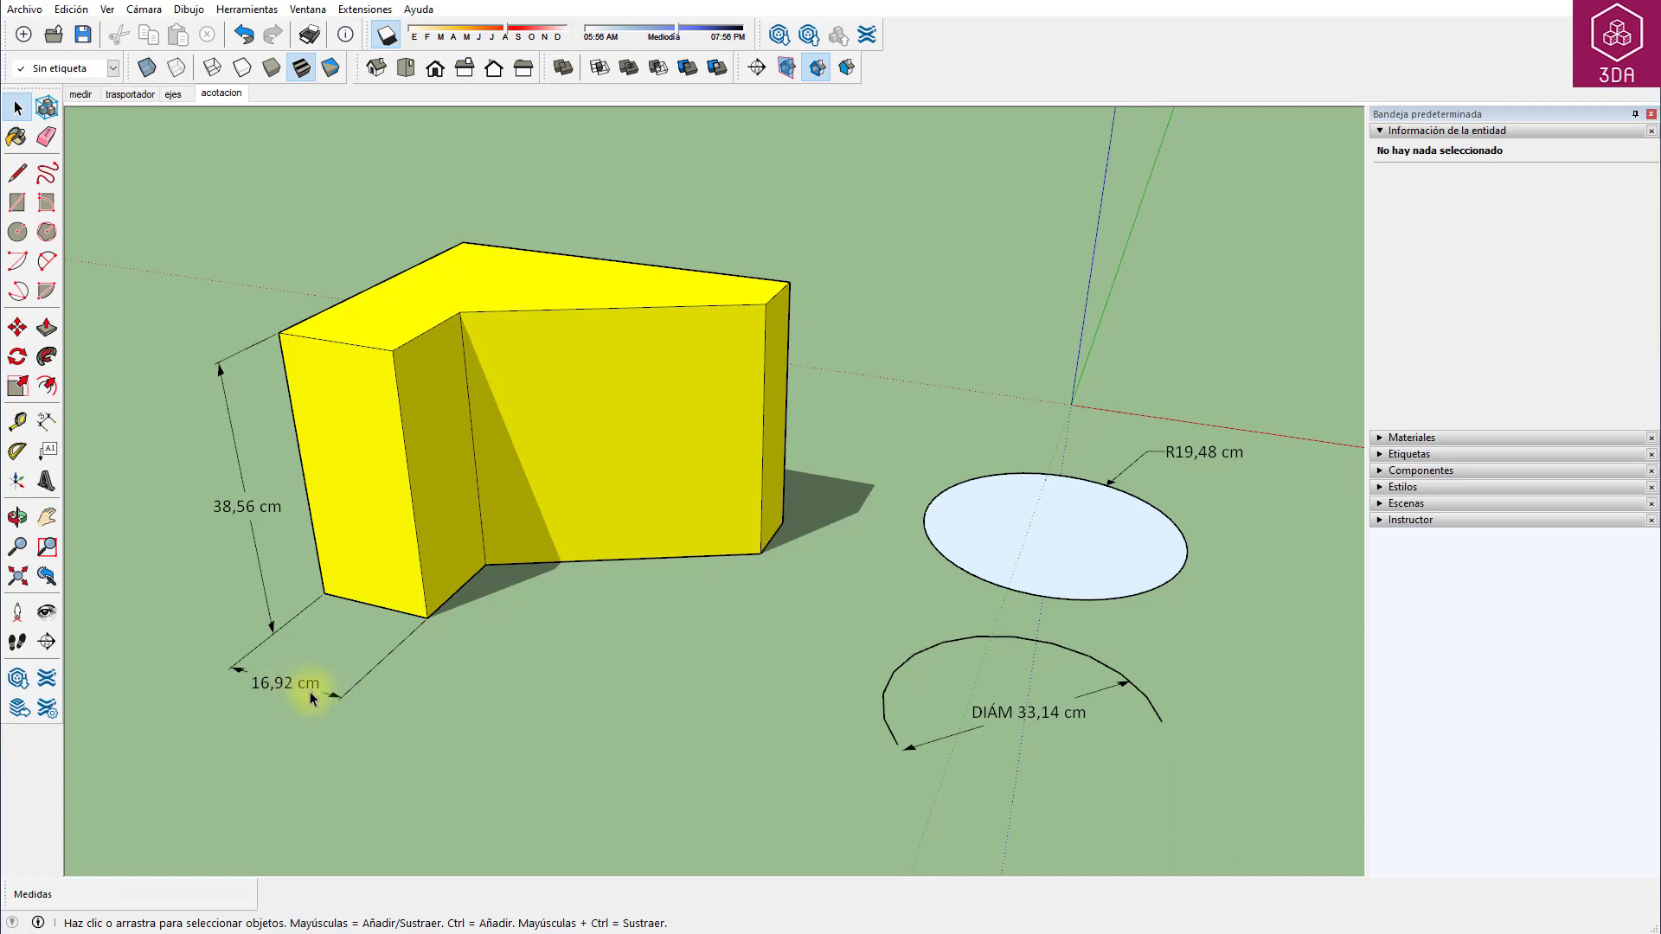
Set the model's length display precision to one decimal (0,0 cm) and turn off the display of unit format.
click(313, 10)
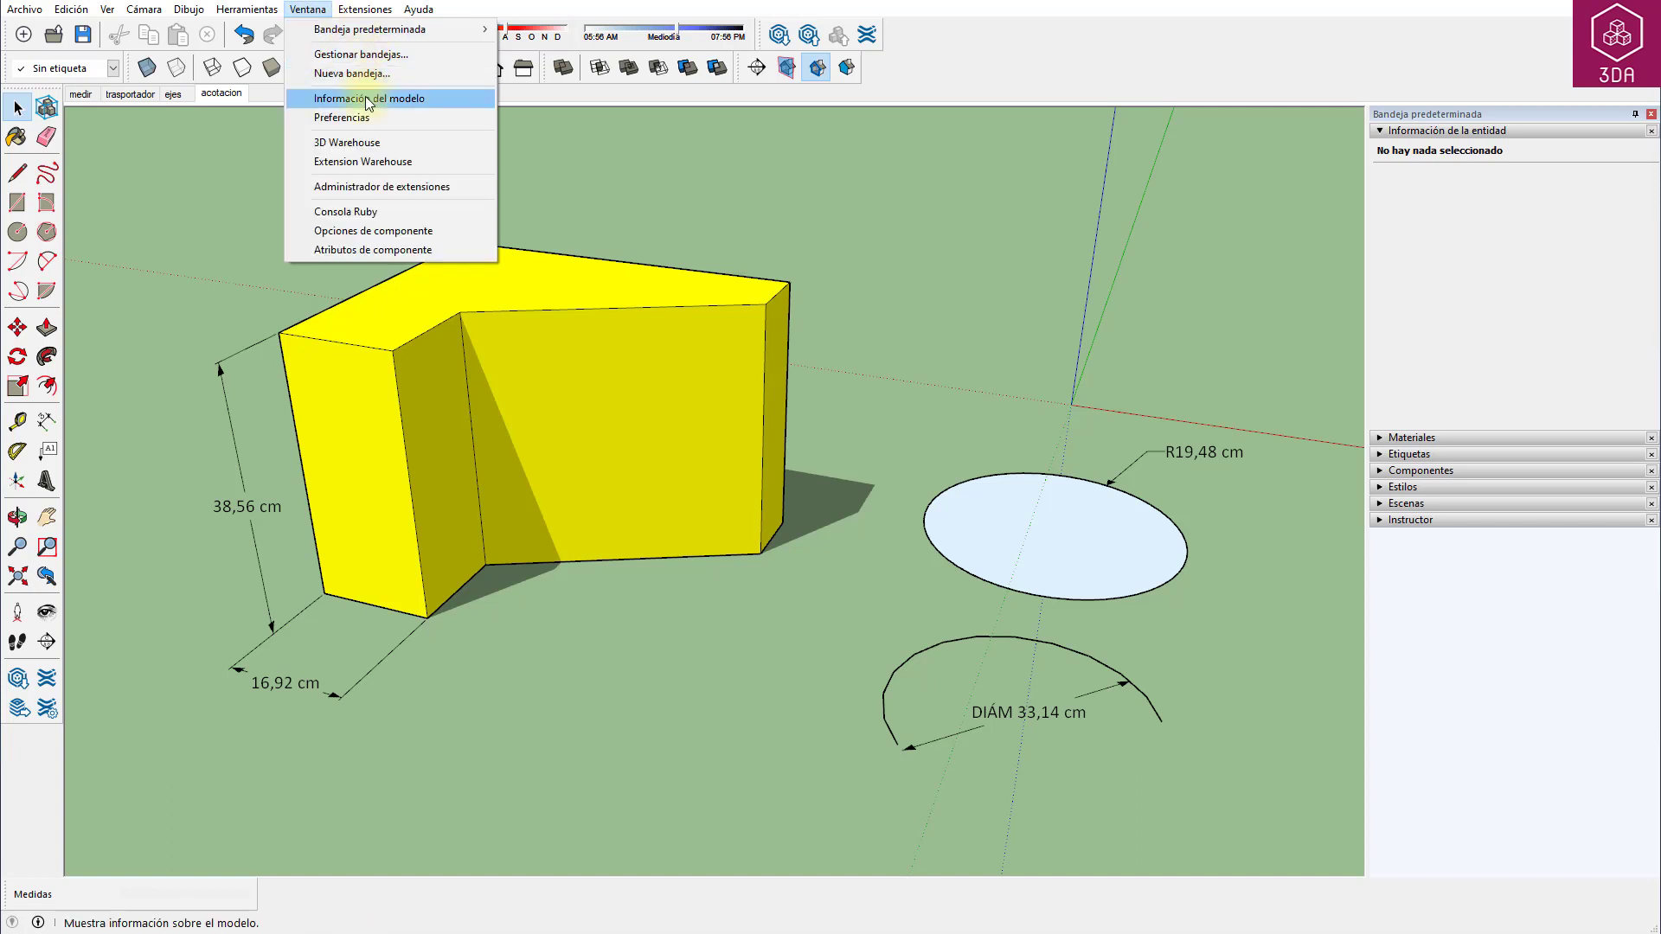
click(365, 96)
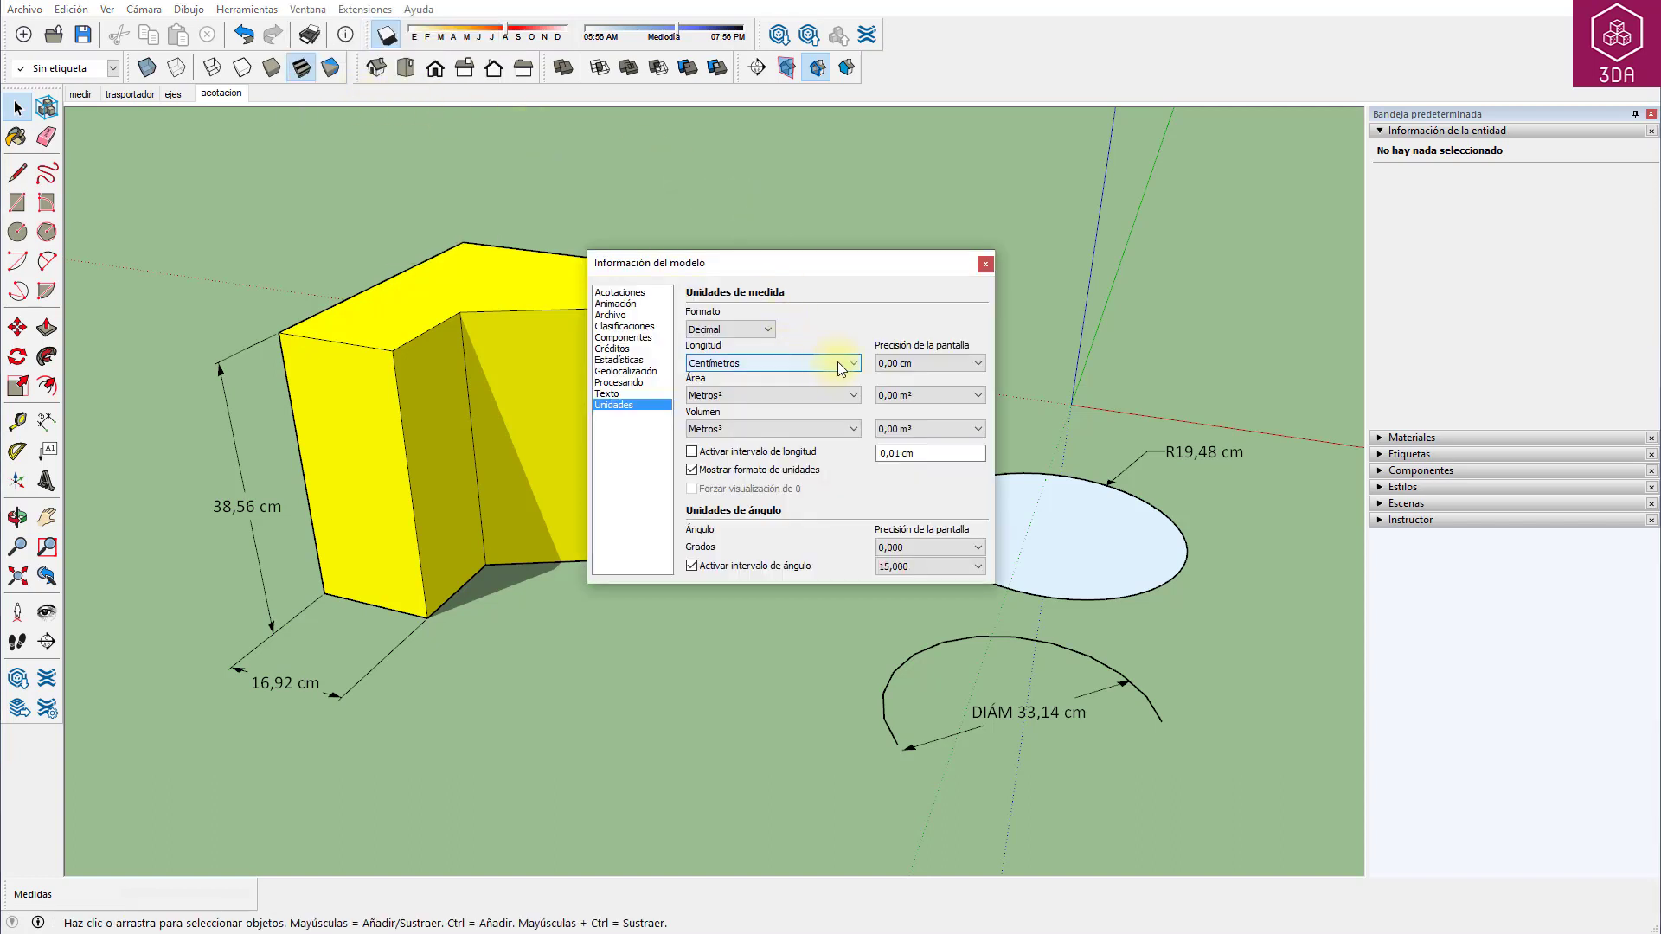
click(927, 366)
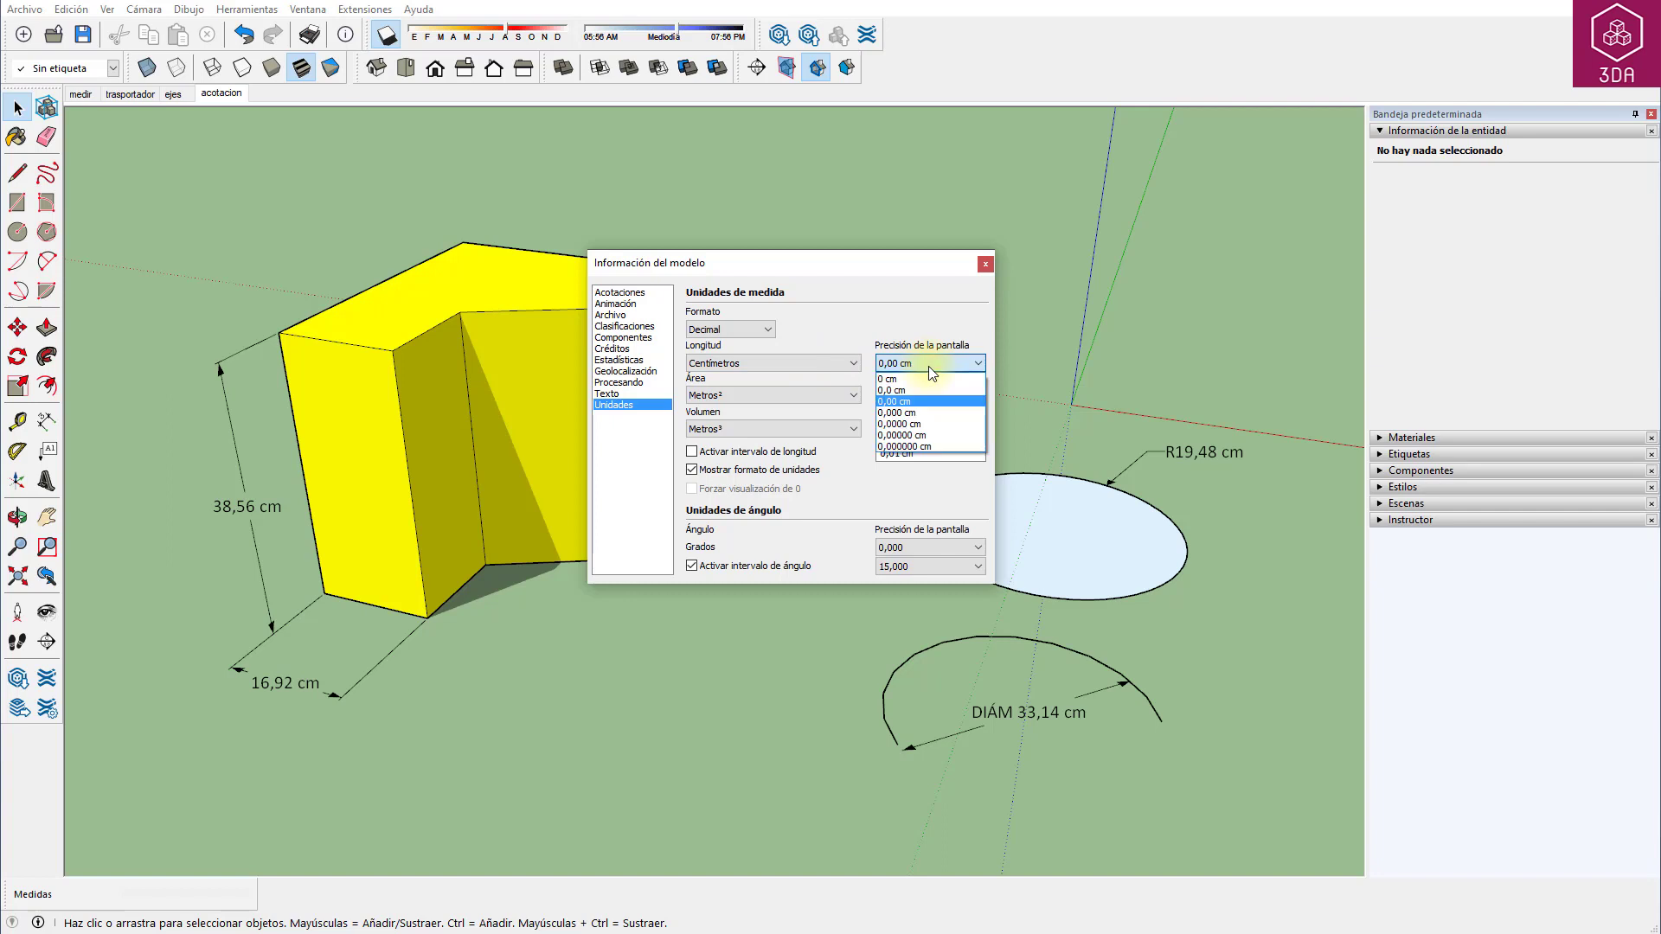
click(927, 391)
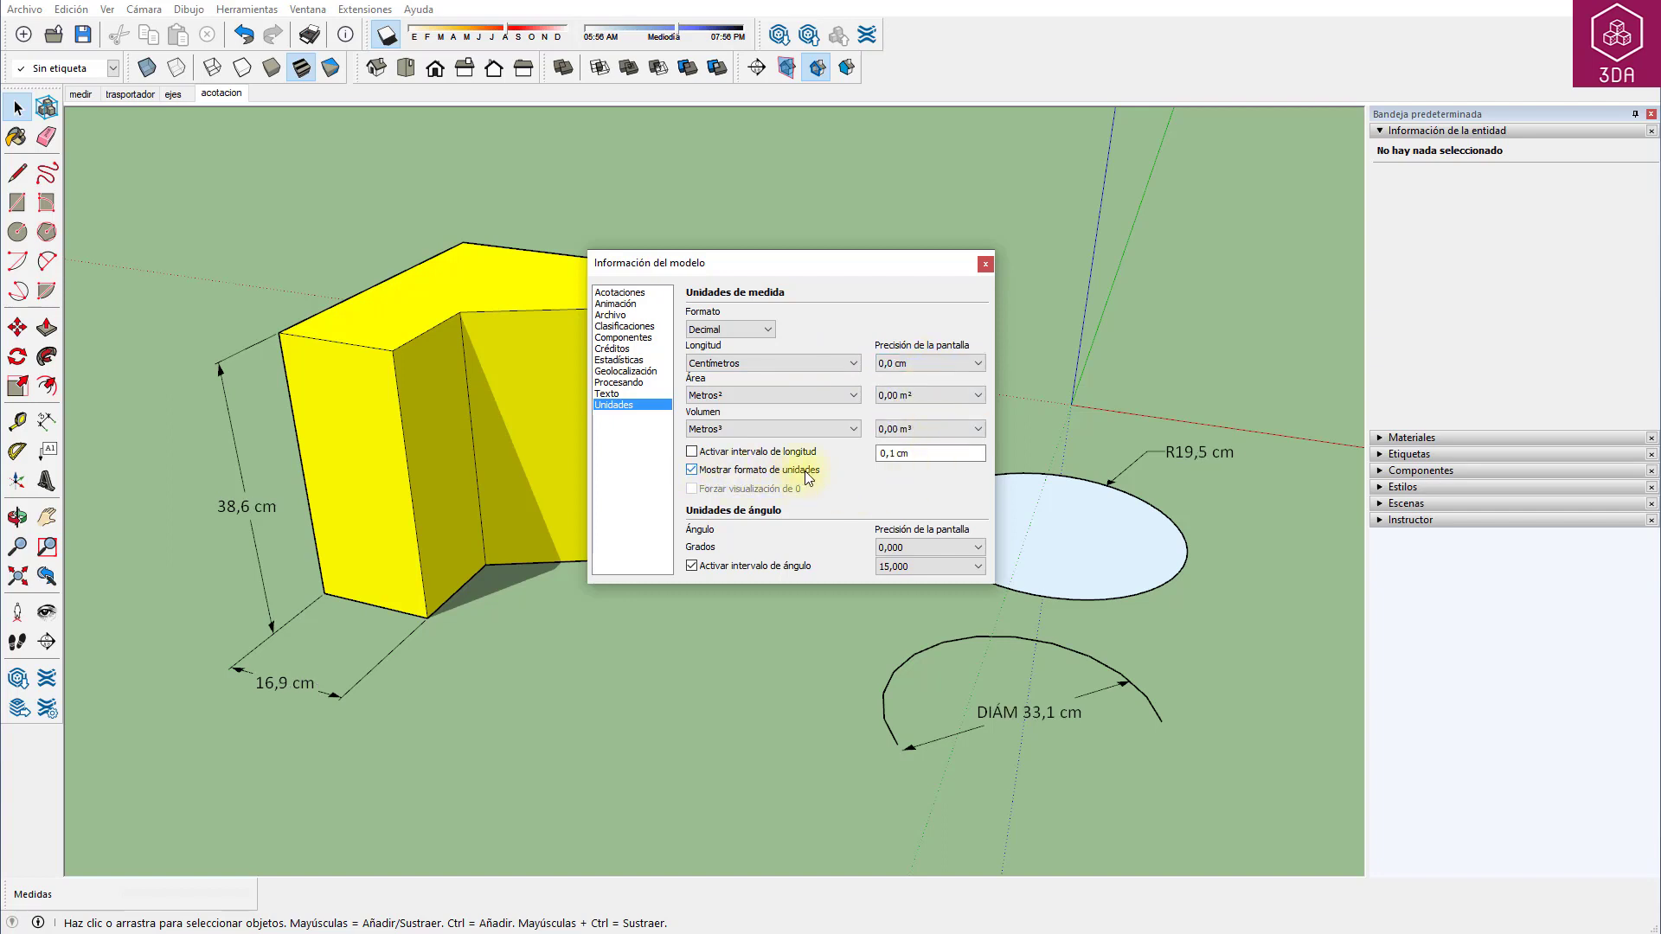
click(692, 470)
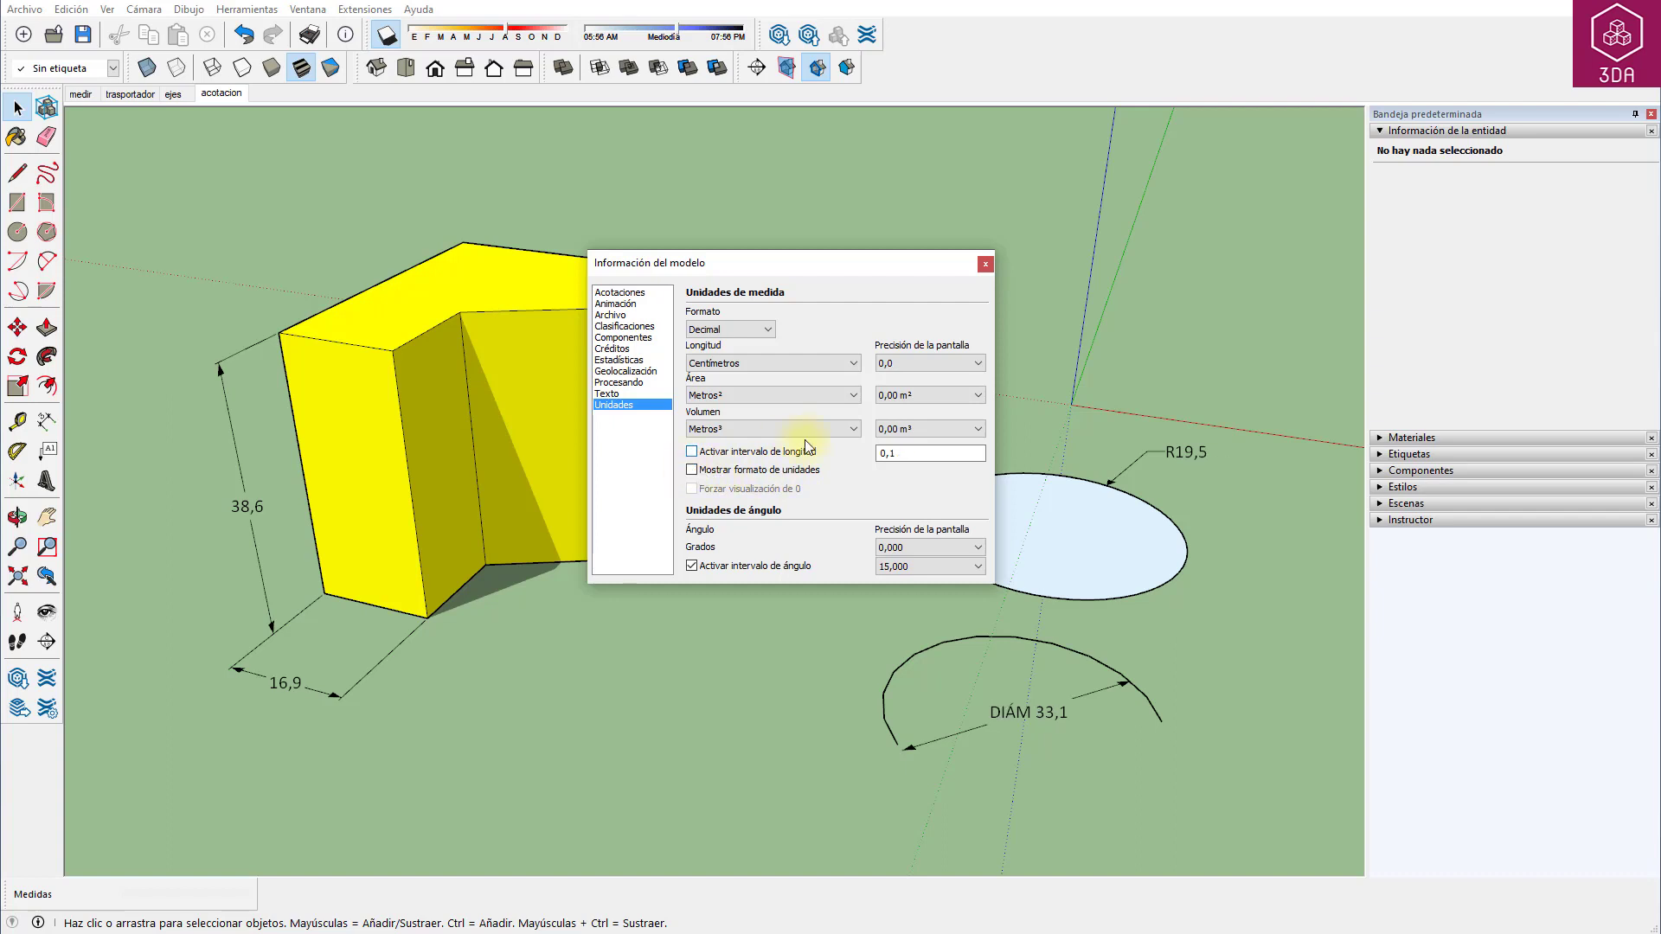
click(984, 266)
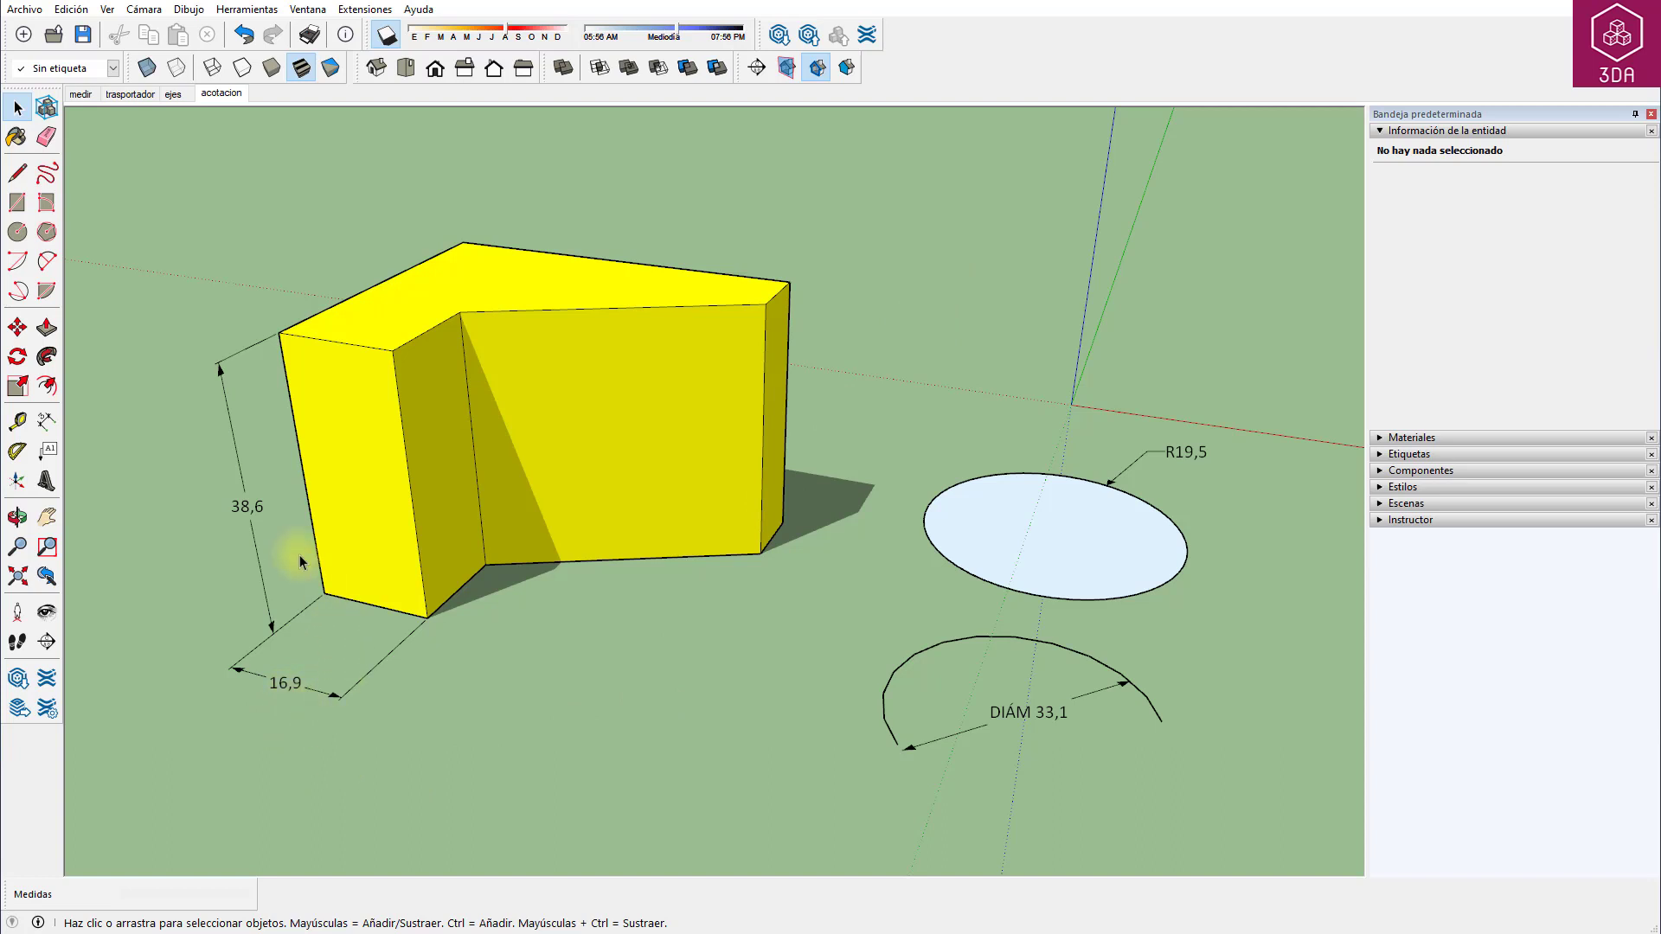
Set the model's default dimension text colour to a bright red using the colour wheel.
click(320, 10)
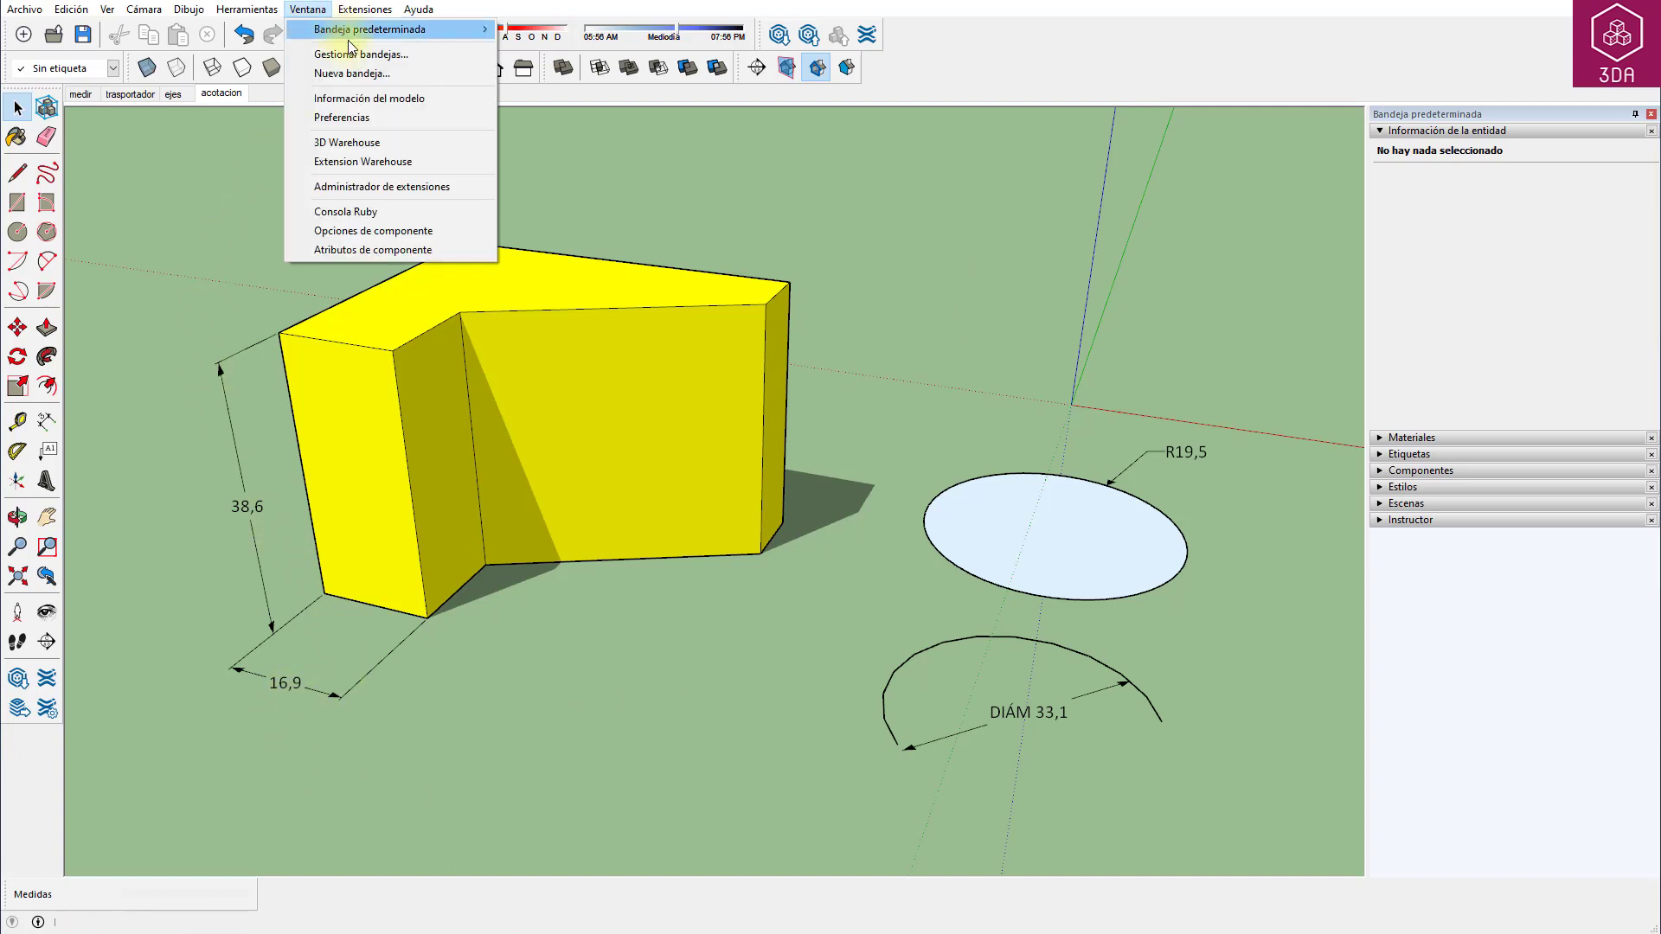
click(355, 99)
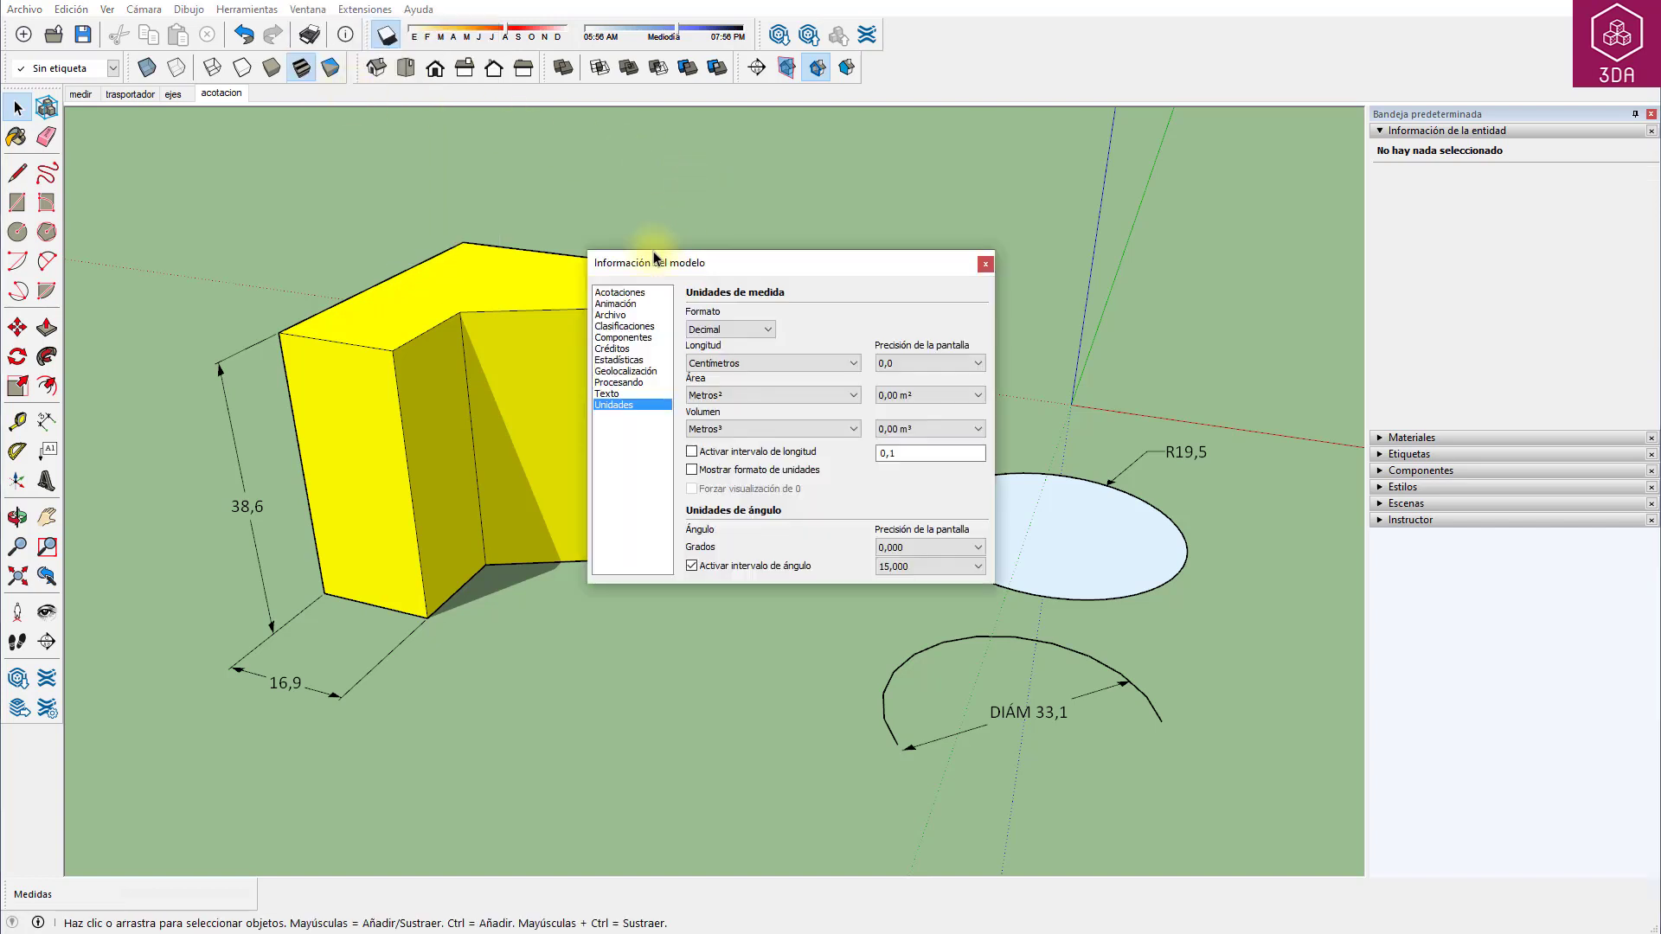
click(619, 293)
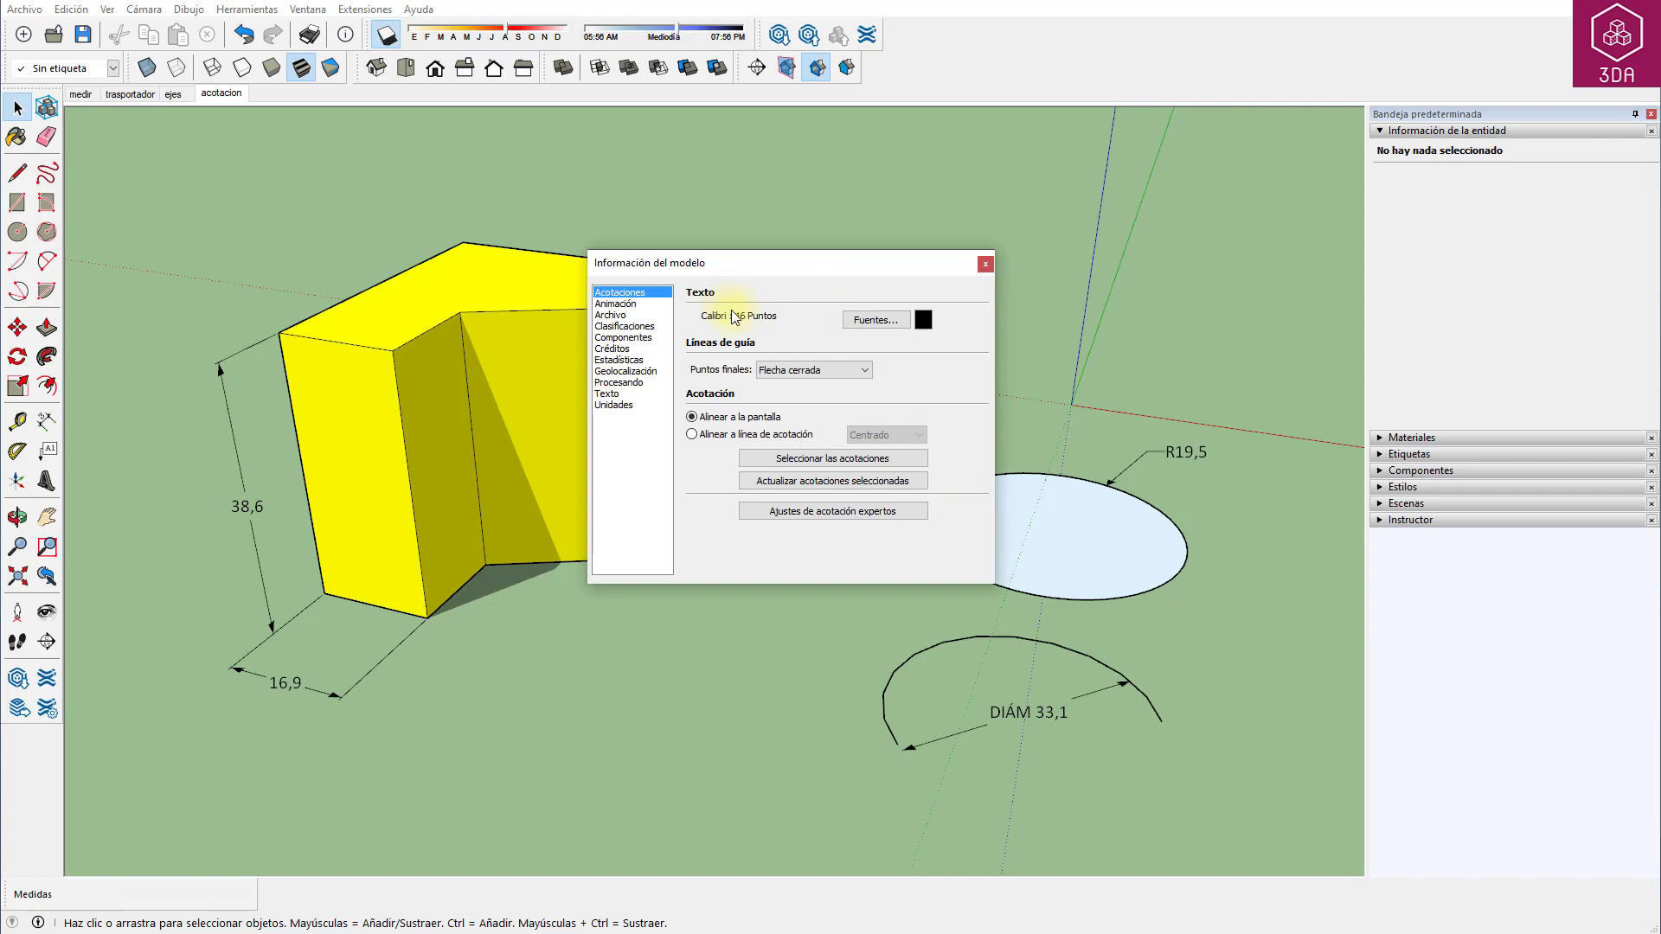
click(925, 319)
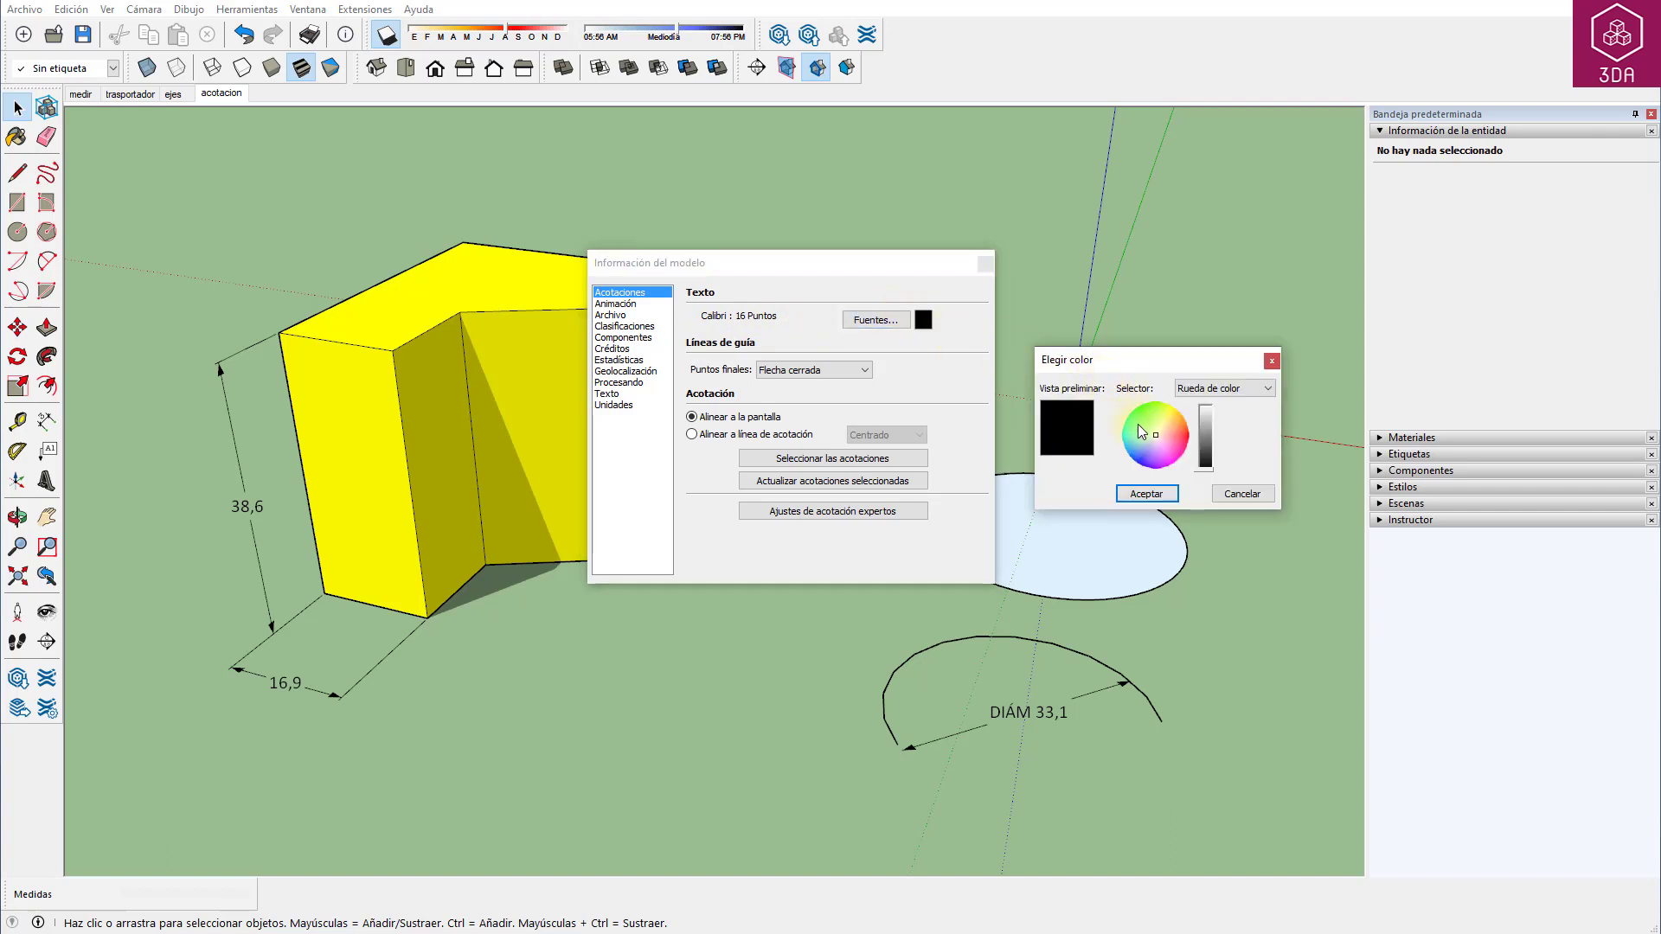
click(1182, 437)
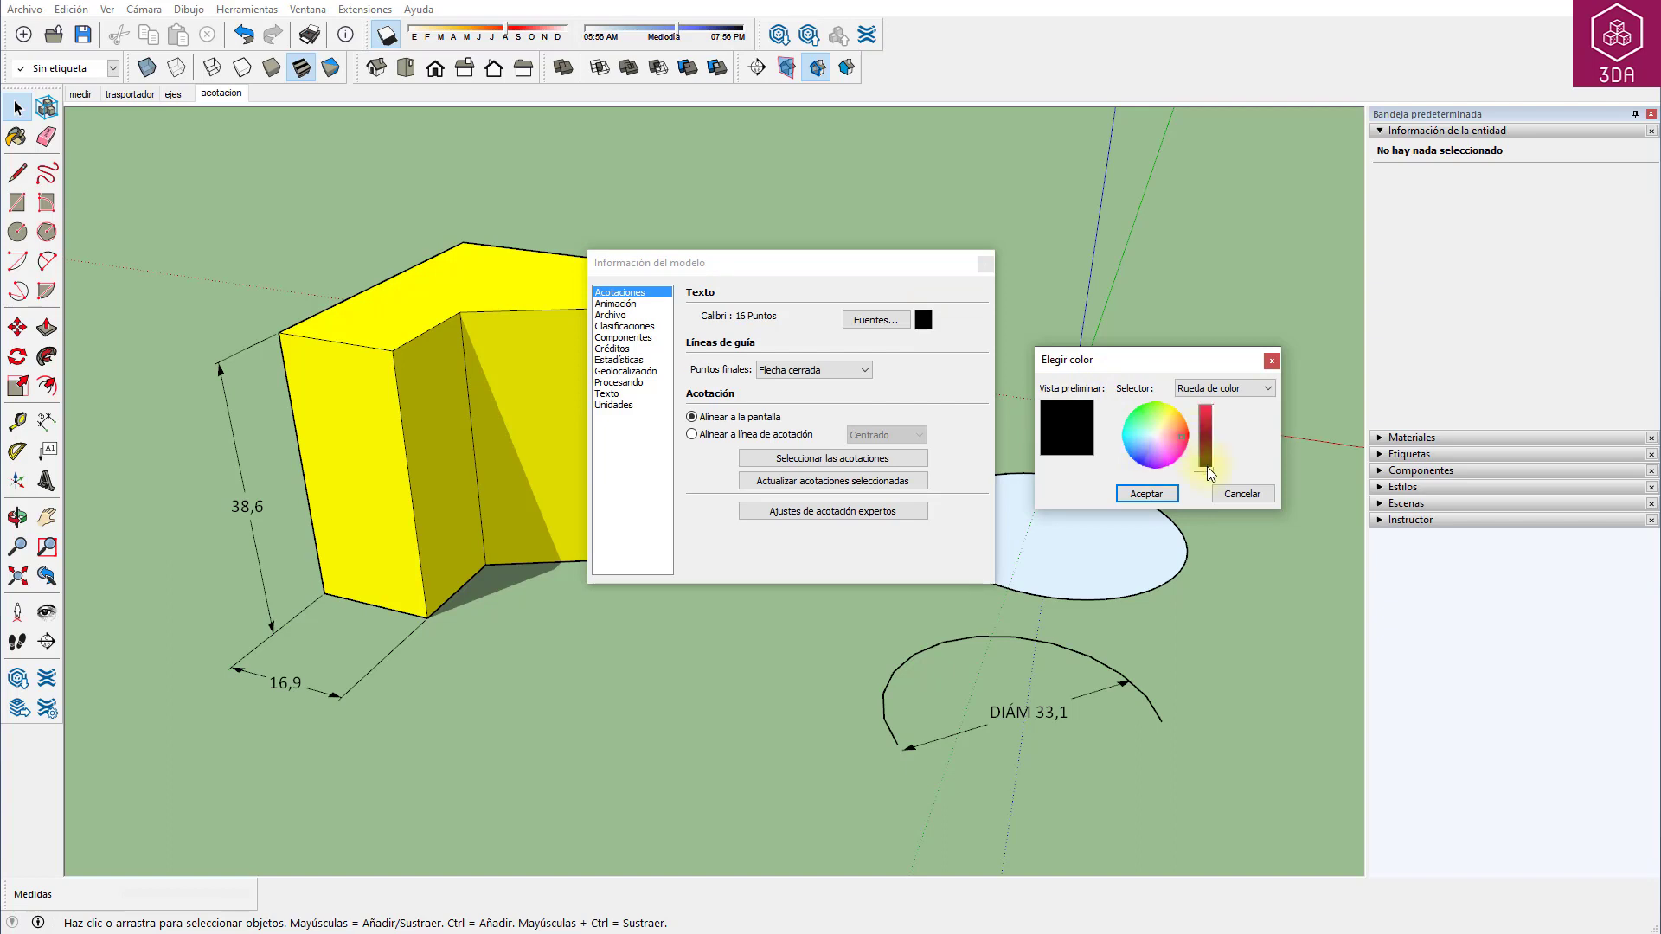
drag(1207, 467, 1205, 408)
click(1146, 493)
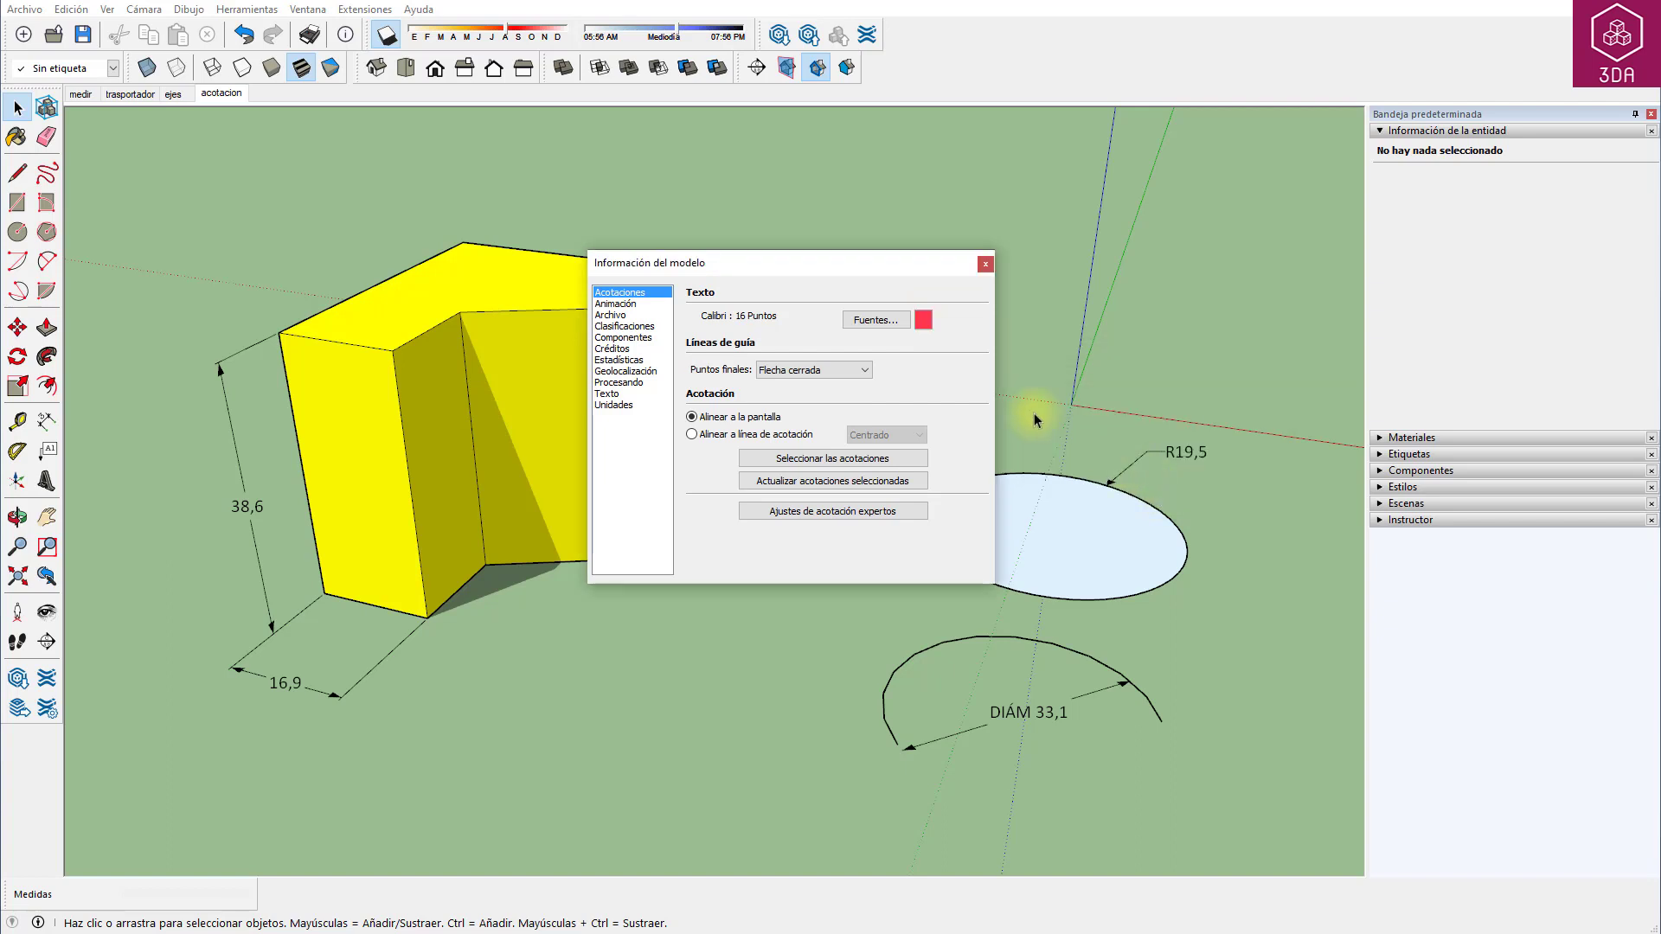
Set the default dimension font to Modern No. 20 in bold (Negrita) and close the model information.
click(875, 319)
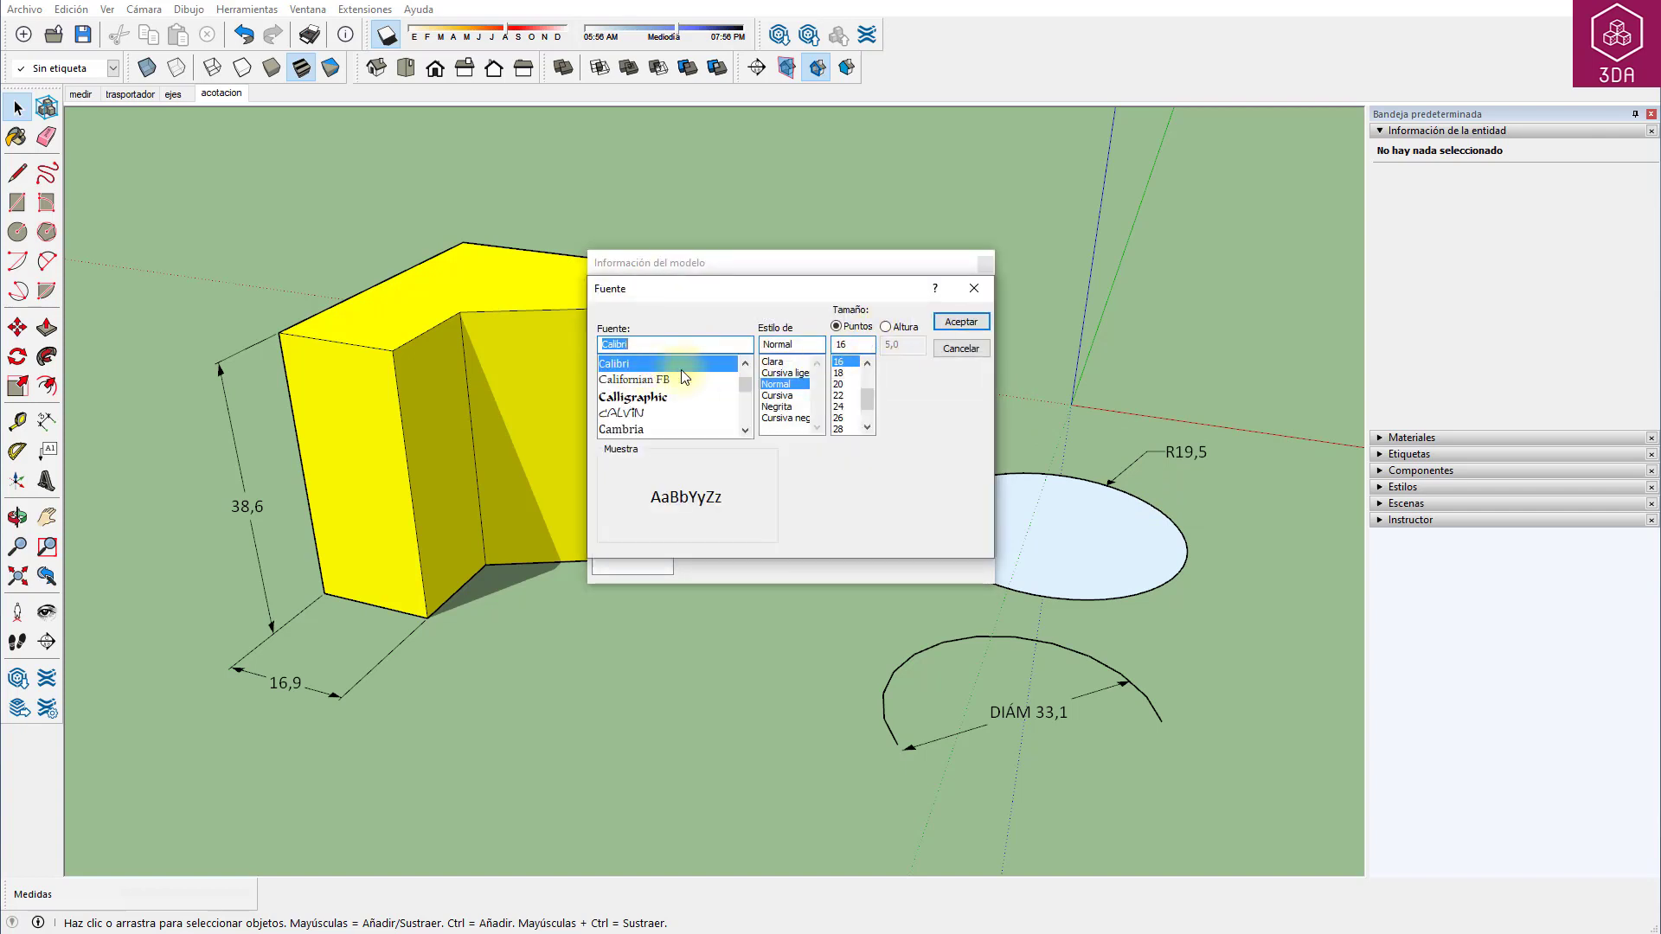
drag(745, 385, 745, 403)
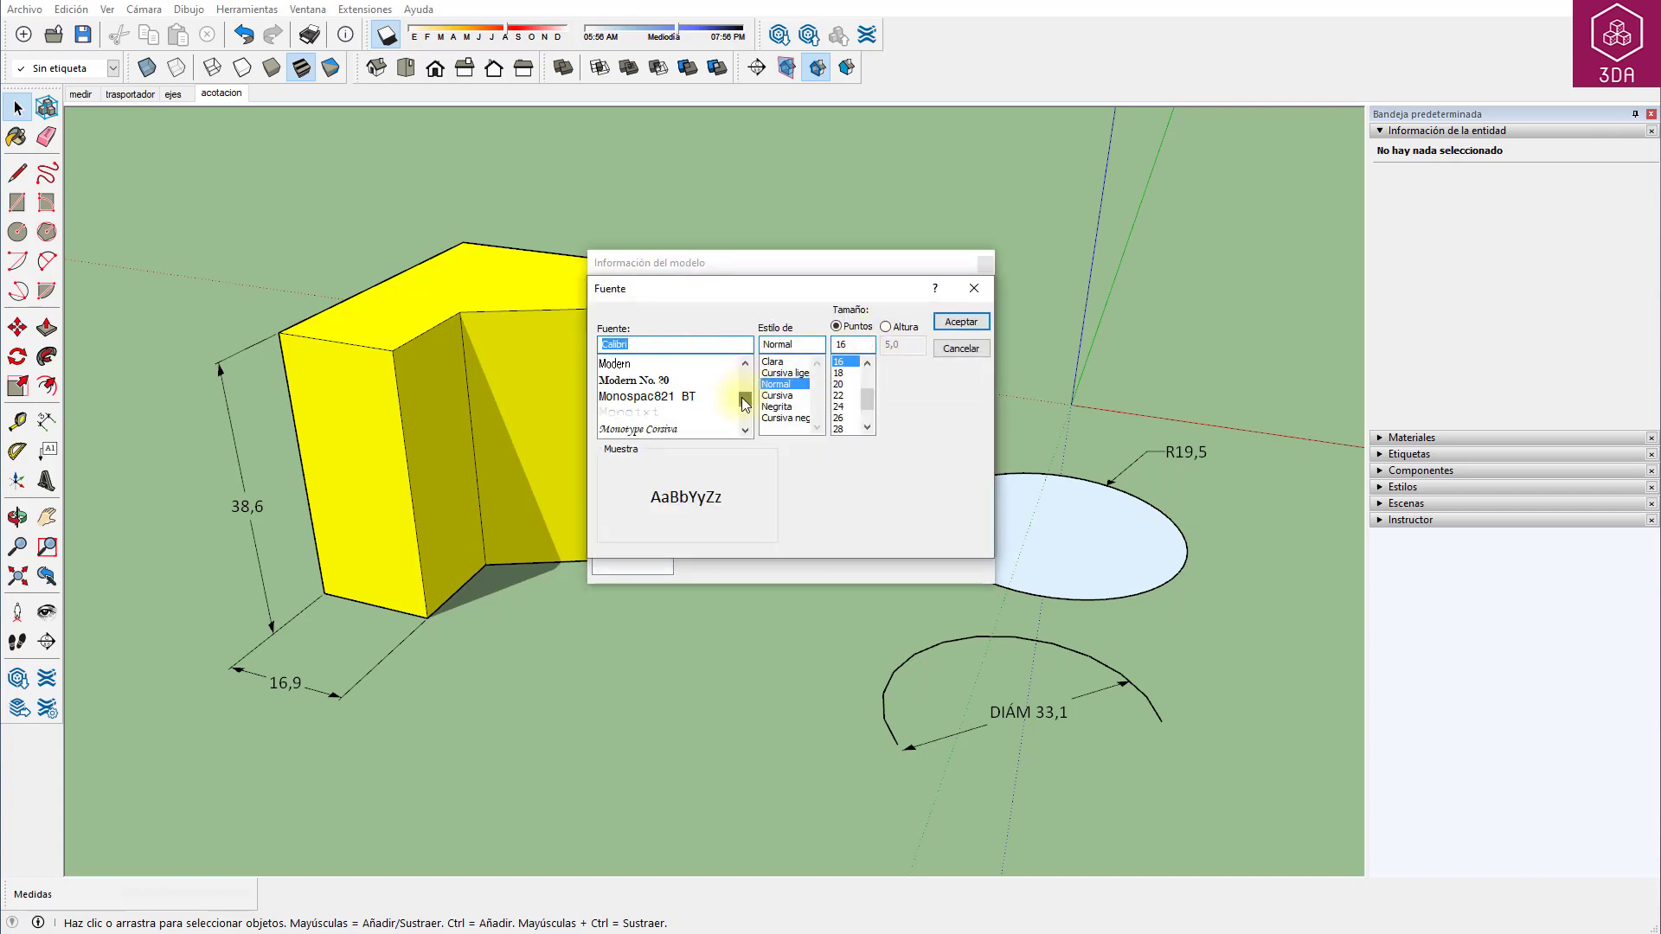
click(634, 379)
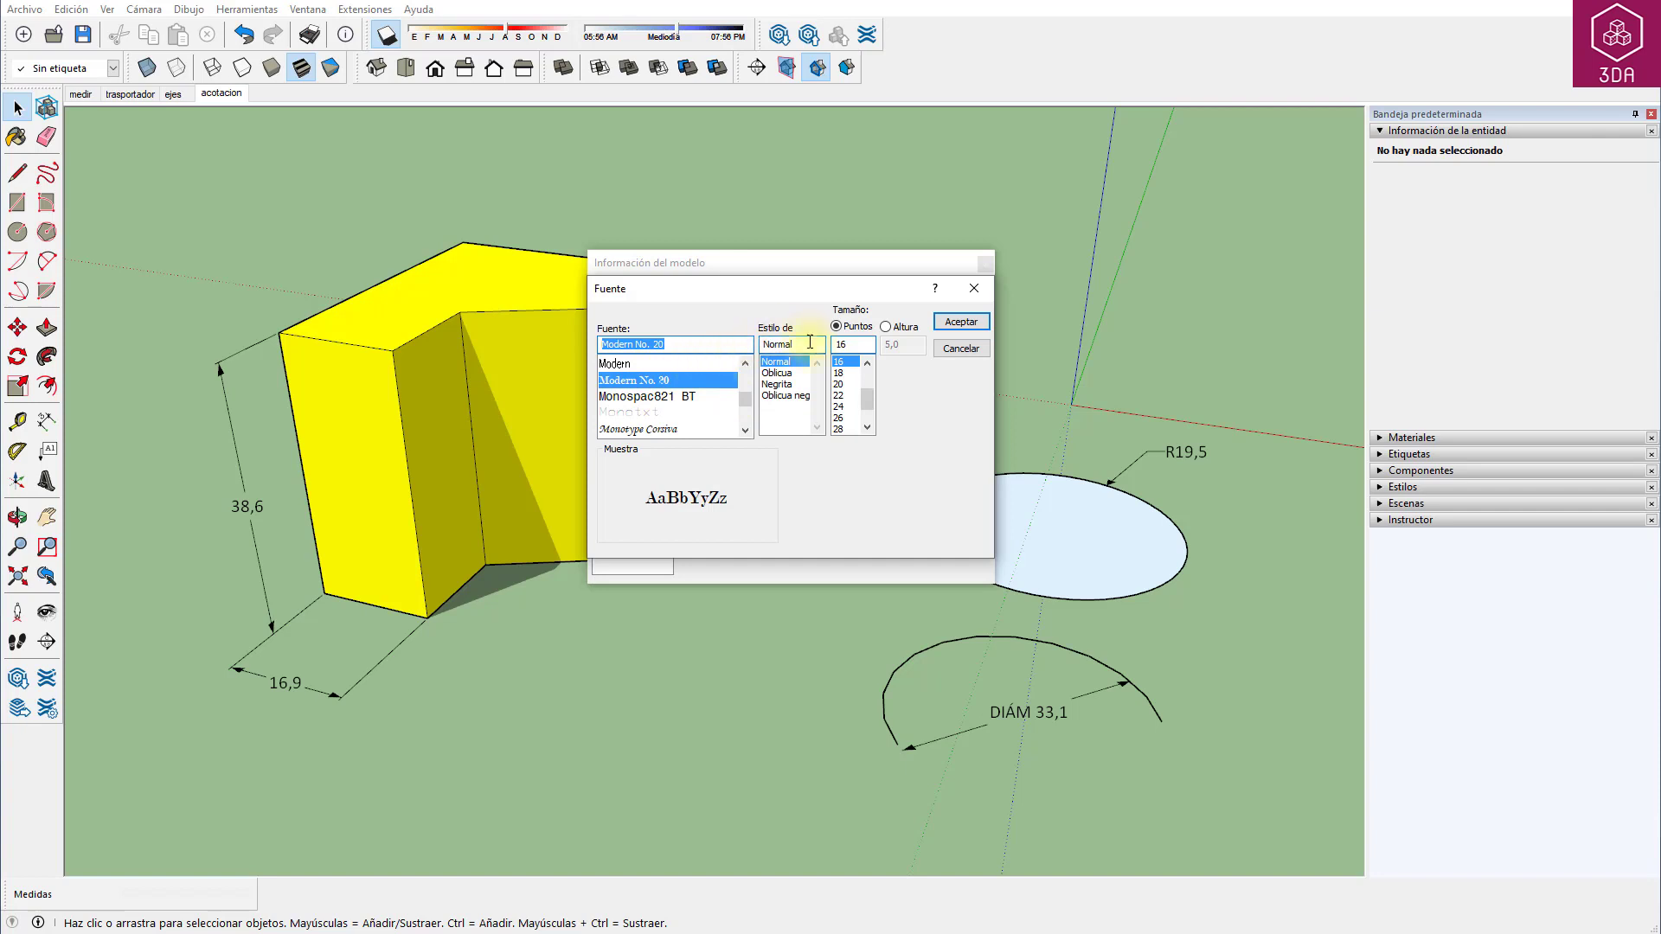
click(801, 357)
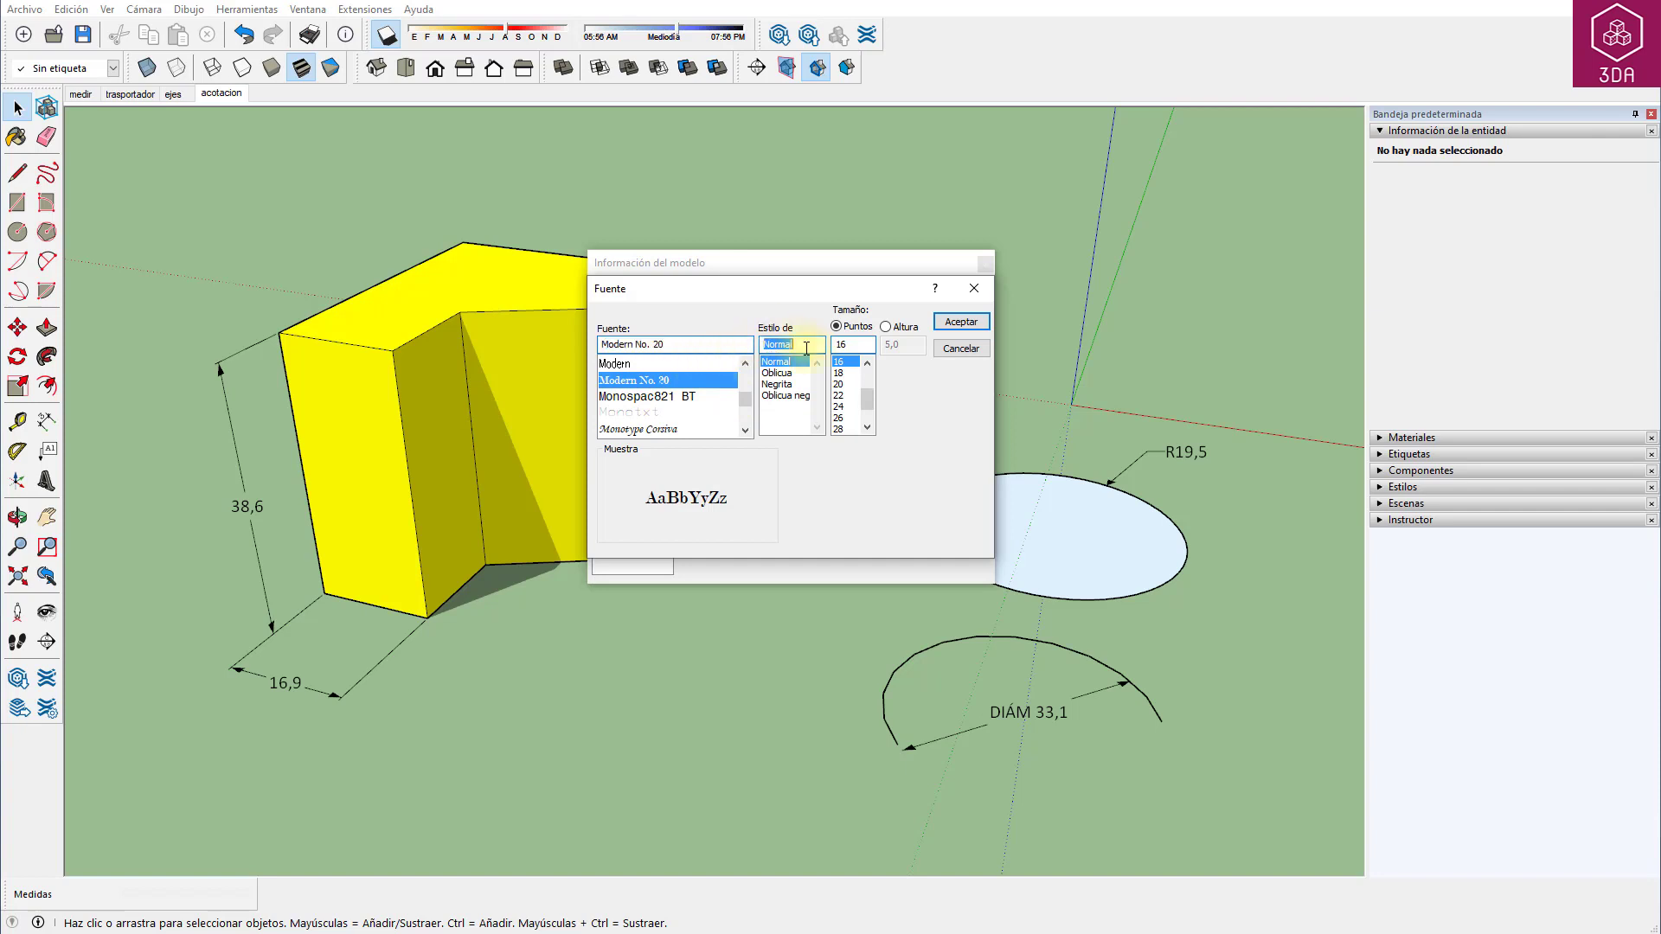
click(782, 385)
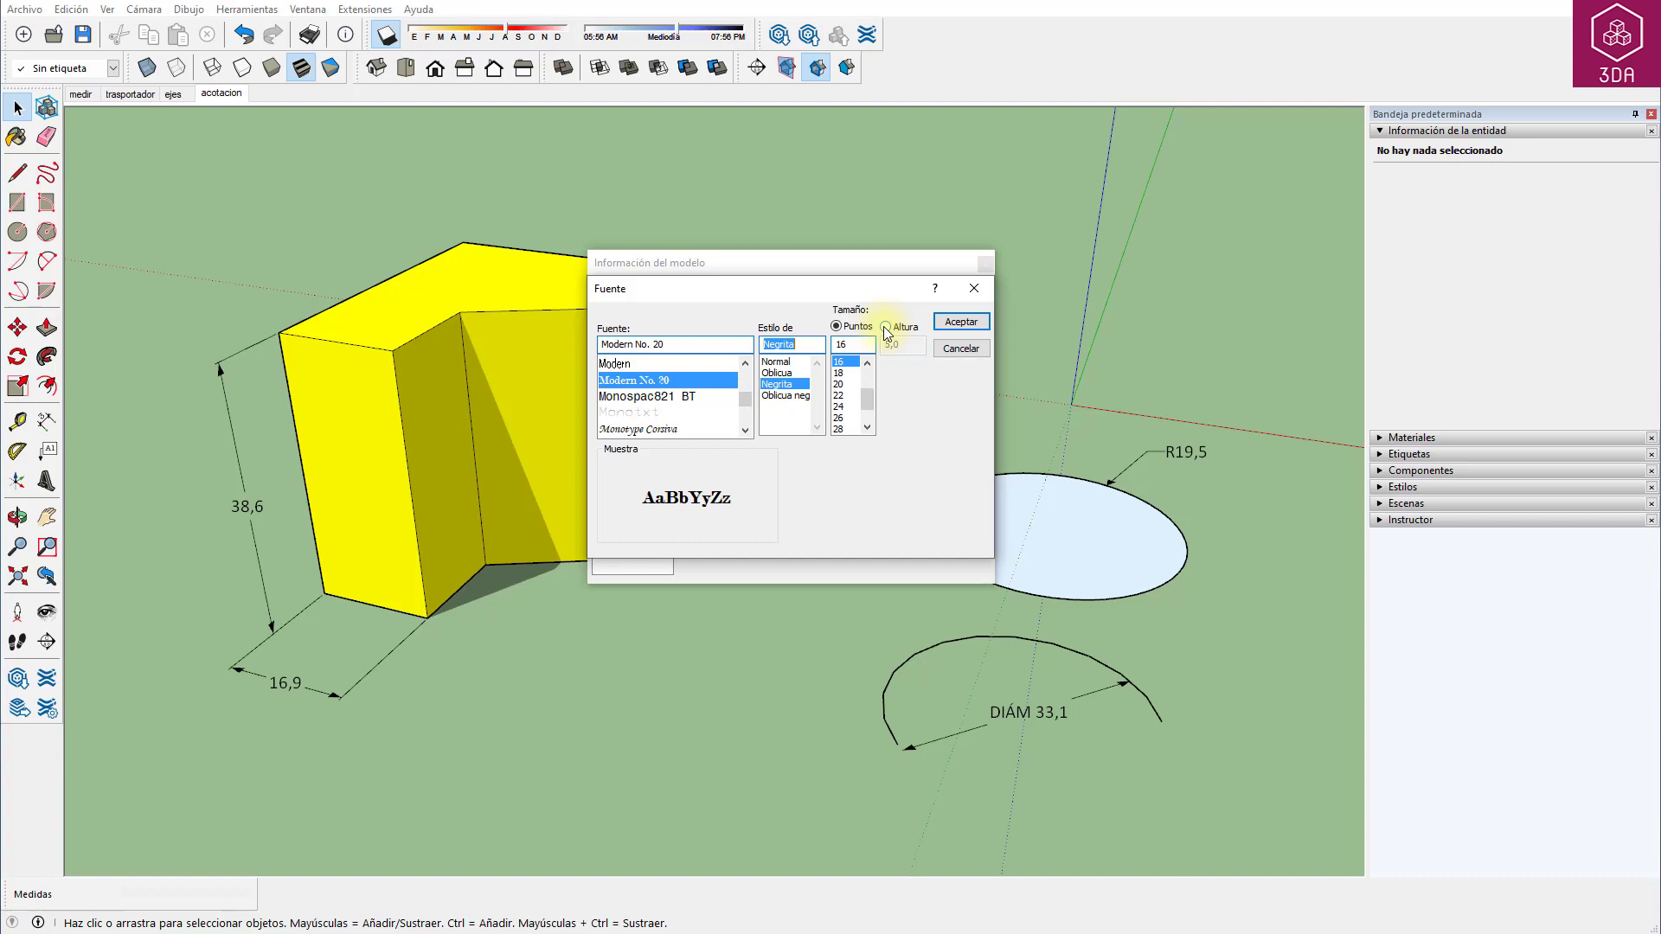
click(962, 322)
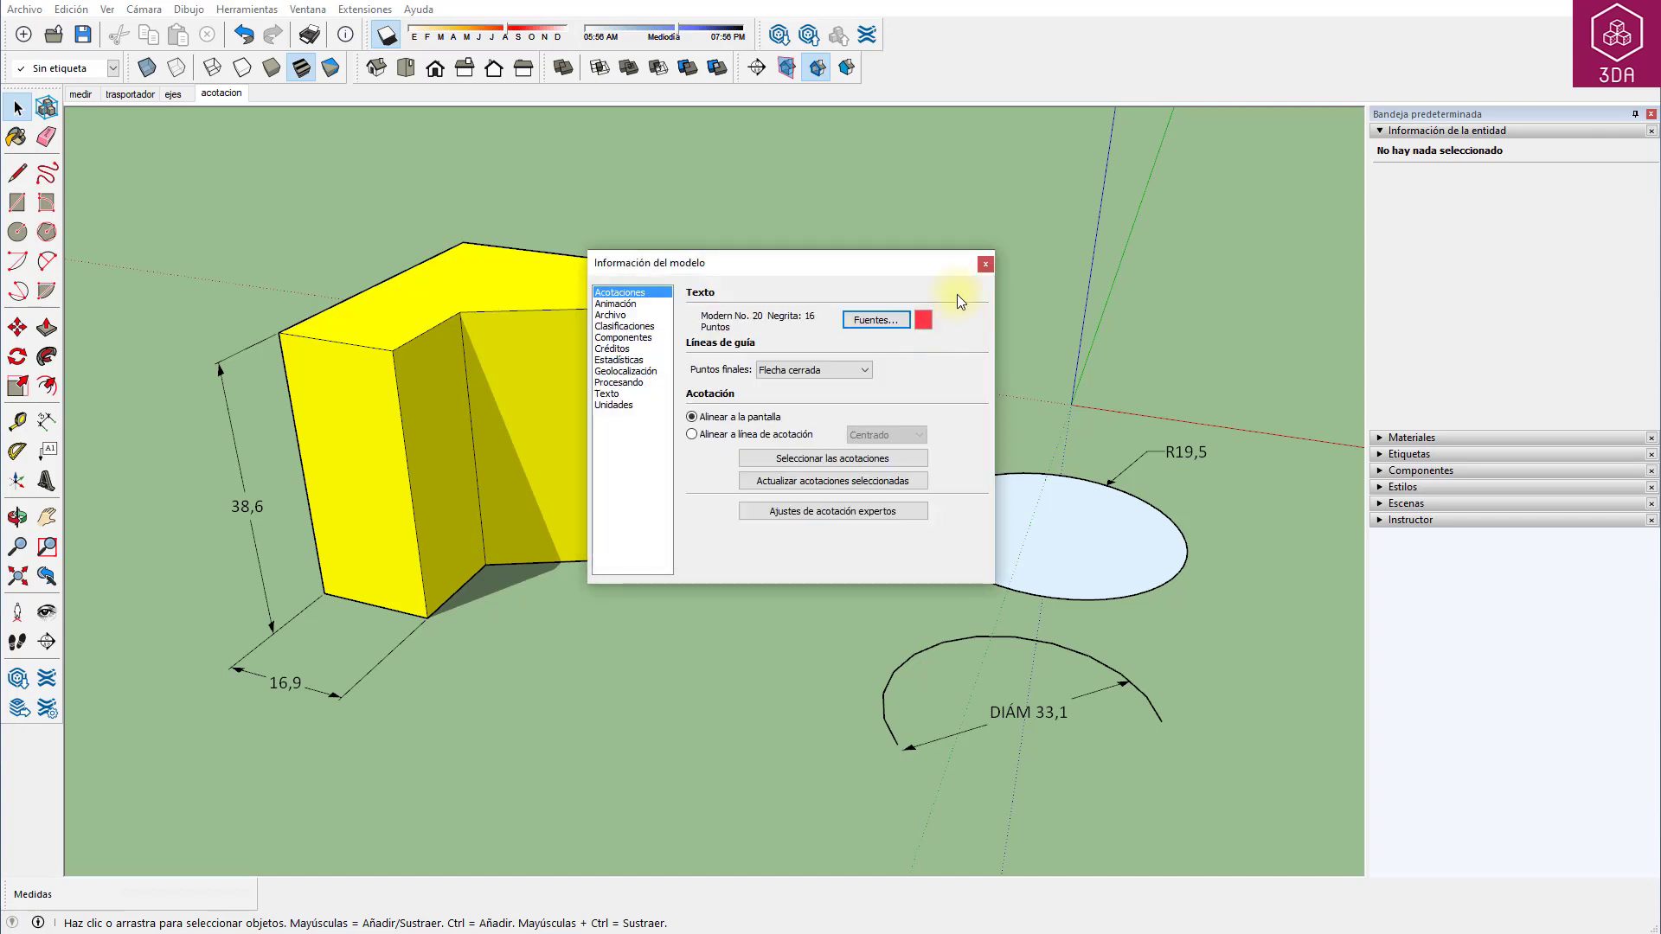
click(985, 263)
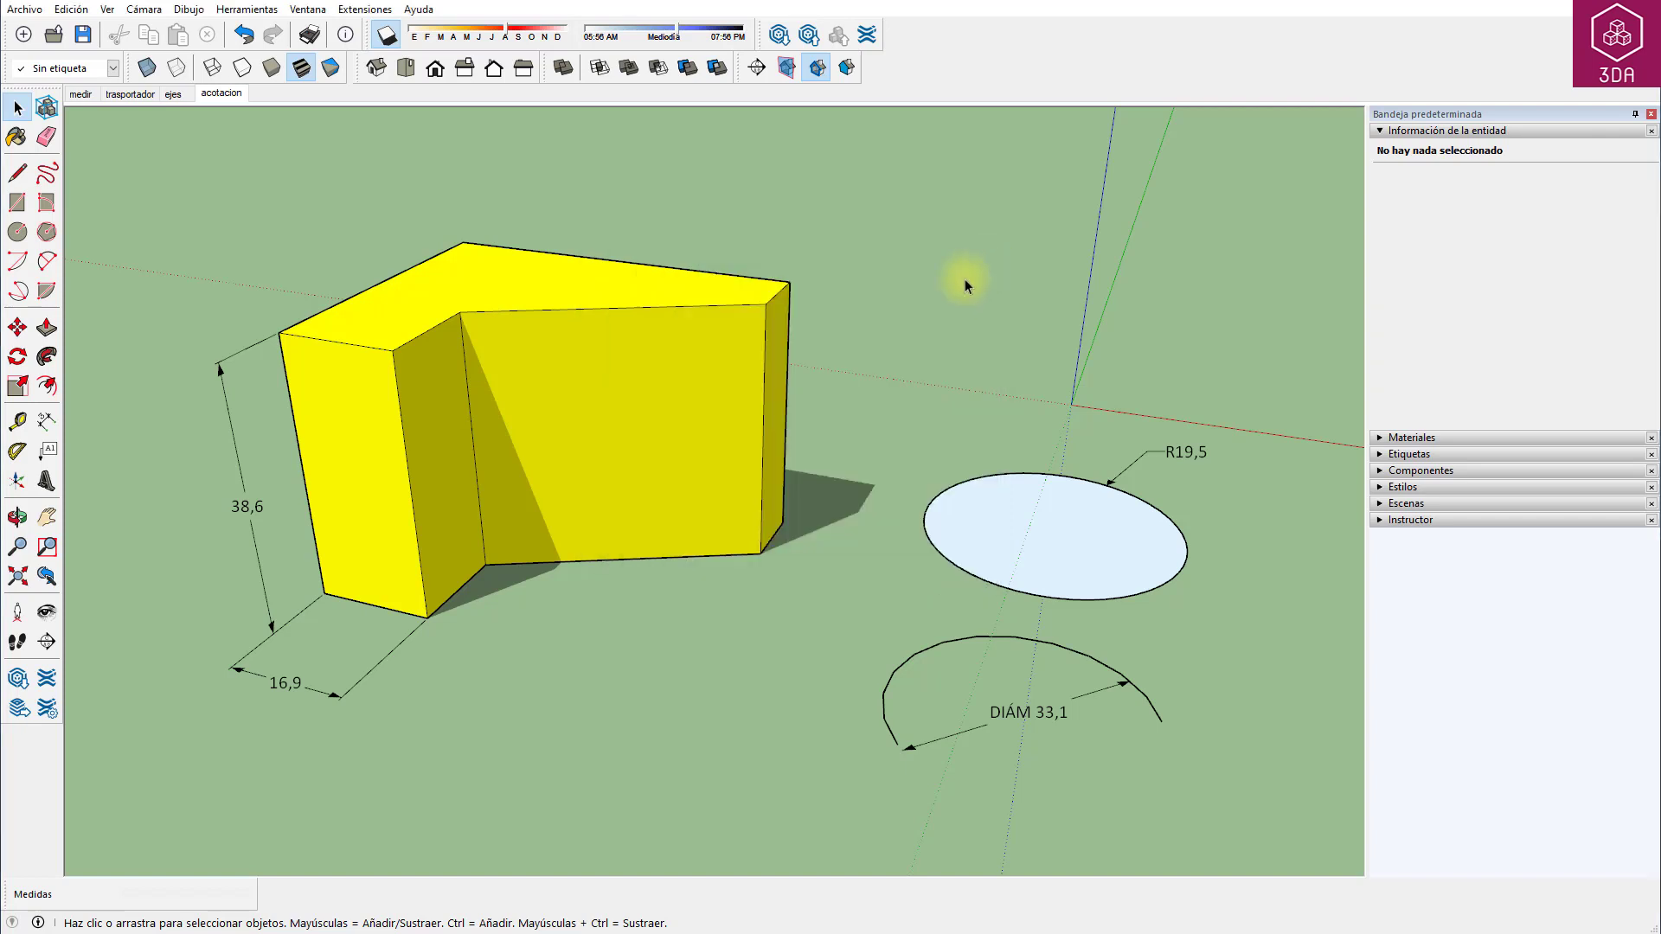
Dimension the distance between the yellow block's two front bottom corners on either side of the recess, placing it in front of the block.
click(47, 421)
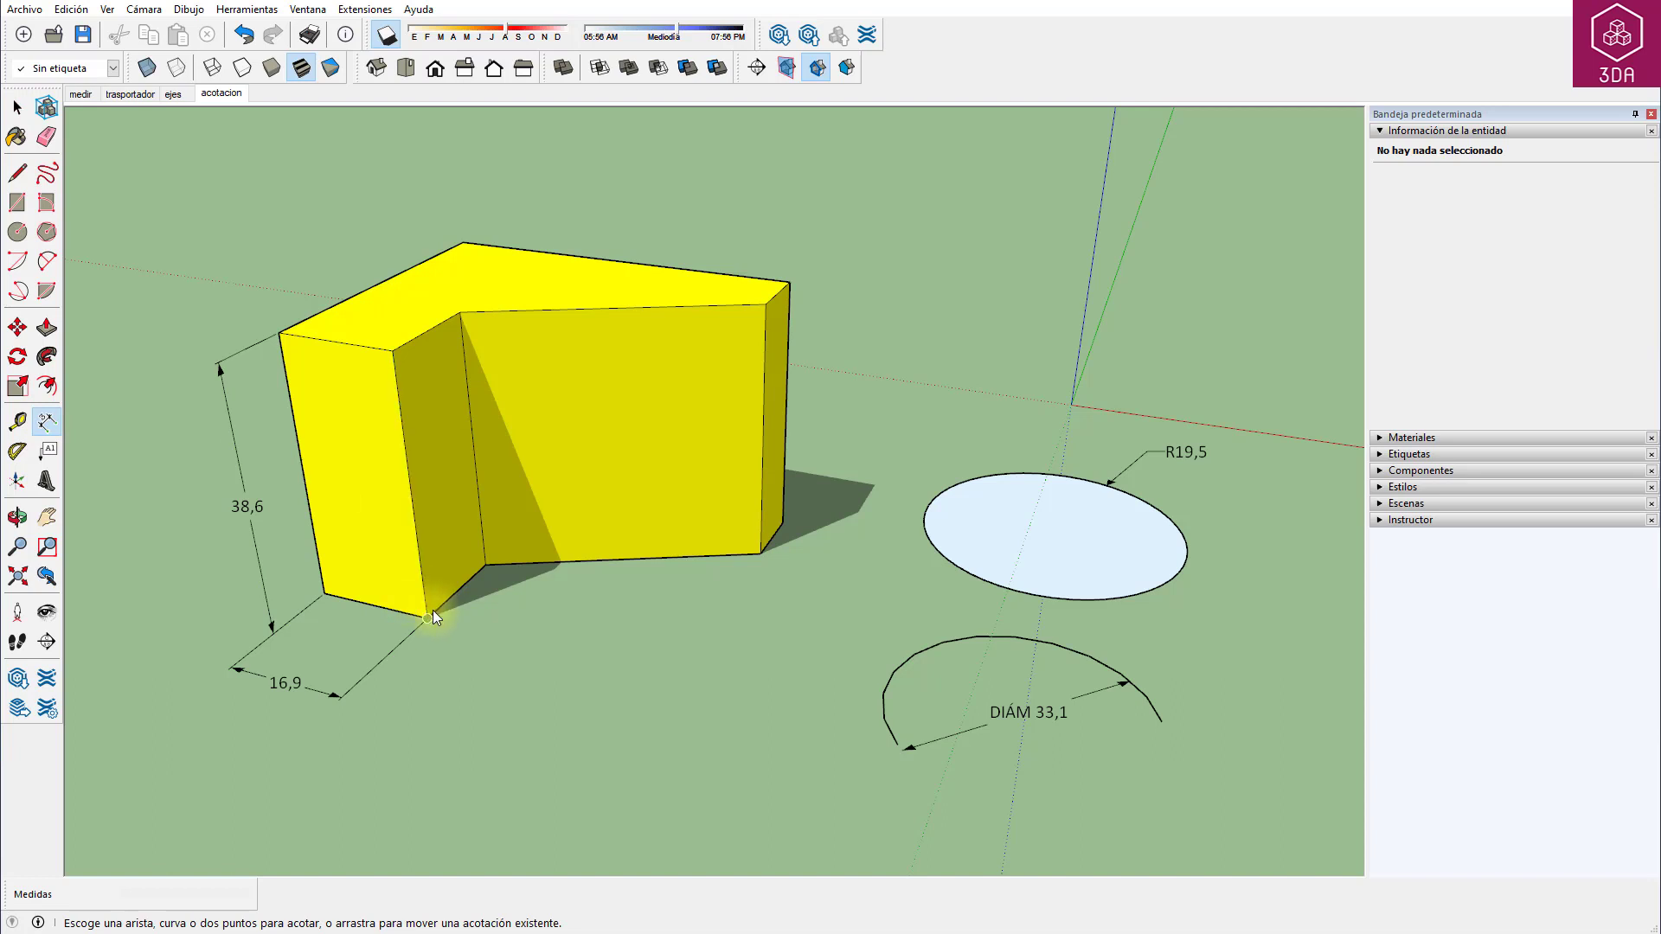
click(427, 618)
click(759, 553)
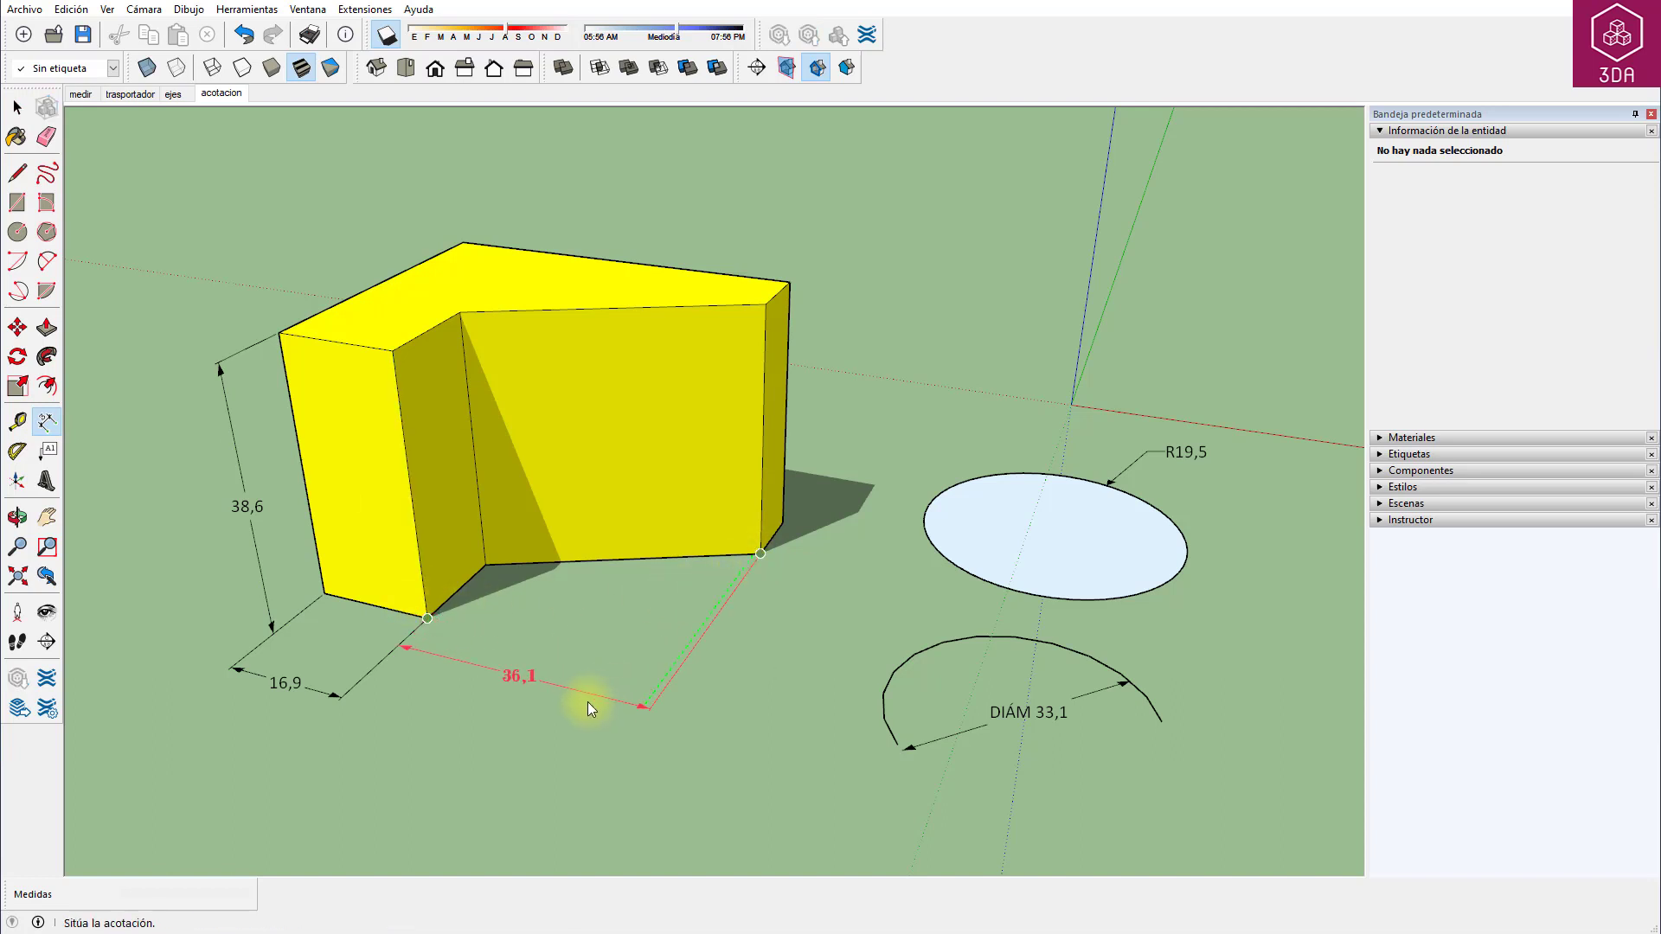
click(568, 713)
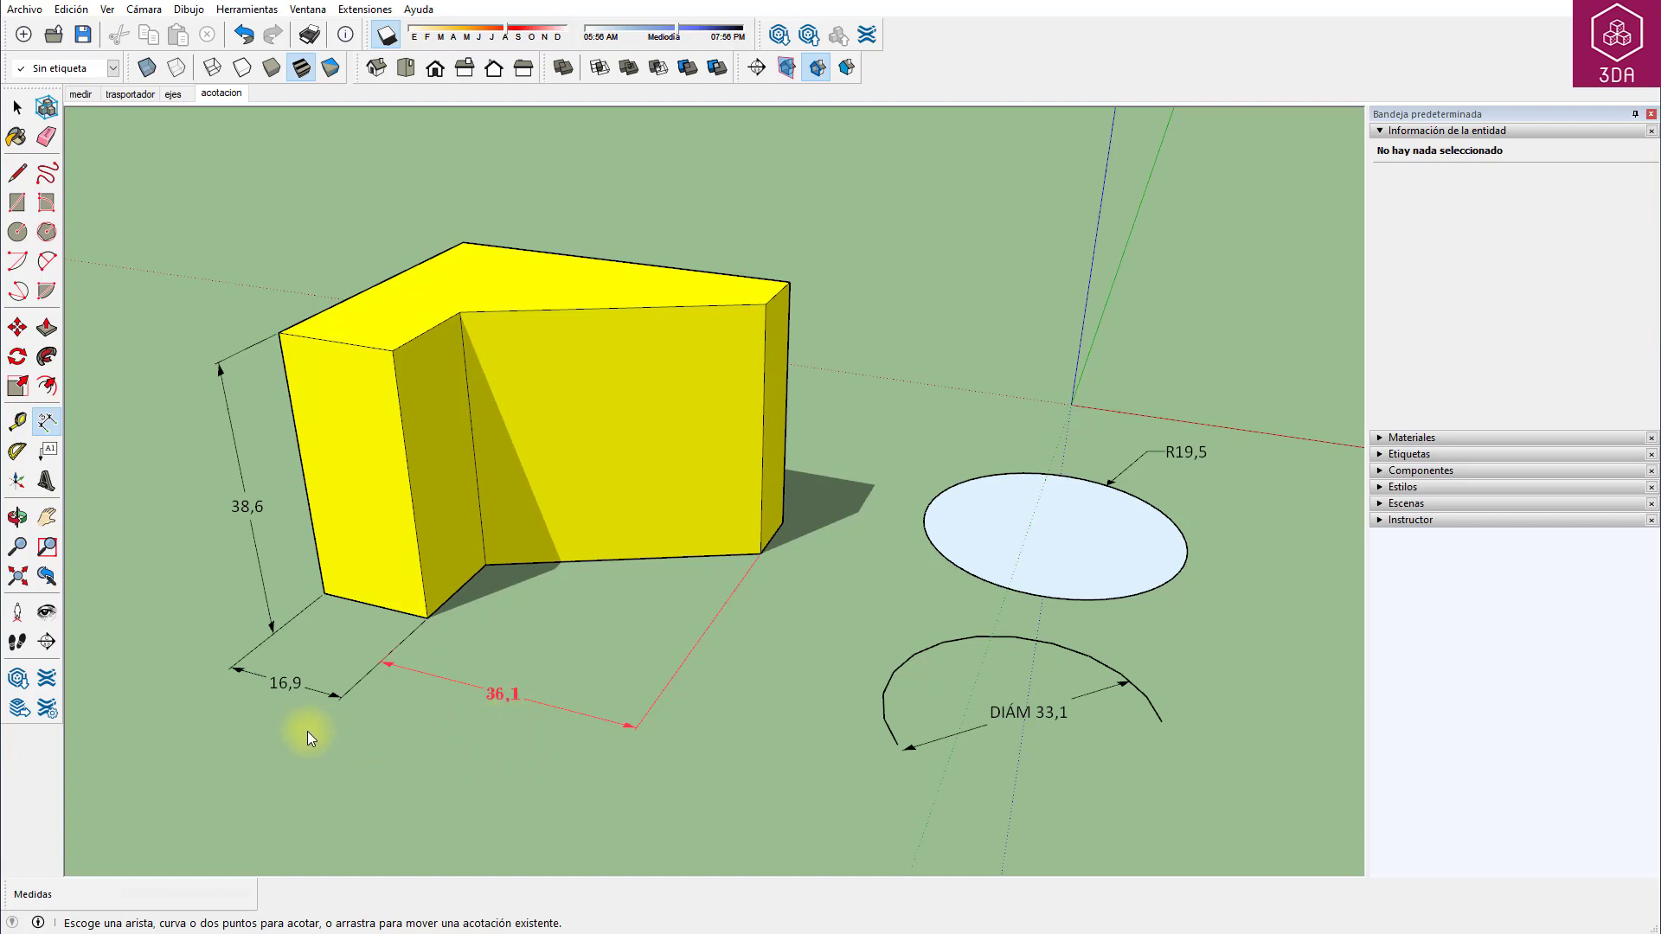
Update the block's height dimension and leftmost bottom edge dimension to the model's current dimension style, then clear the selection.
click(307, 9)
click(381, 108)
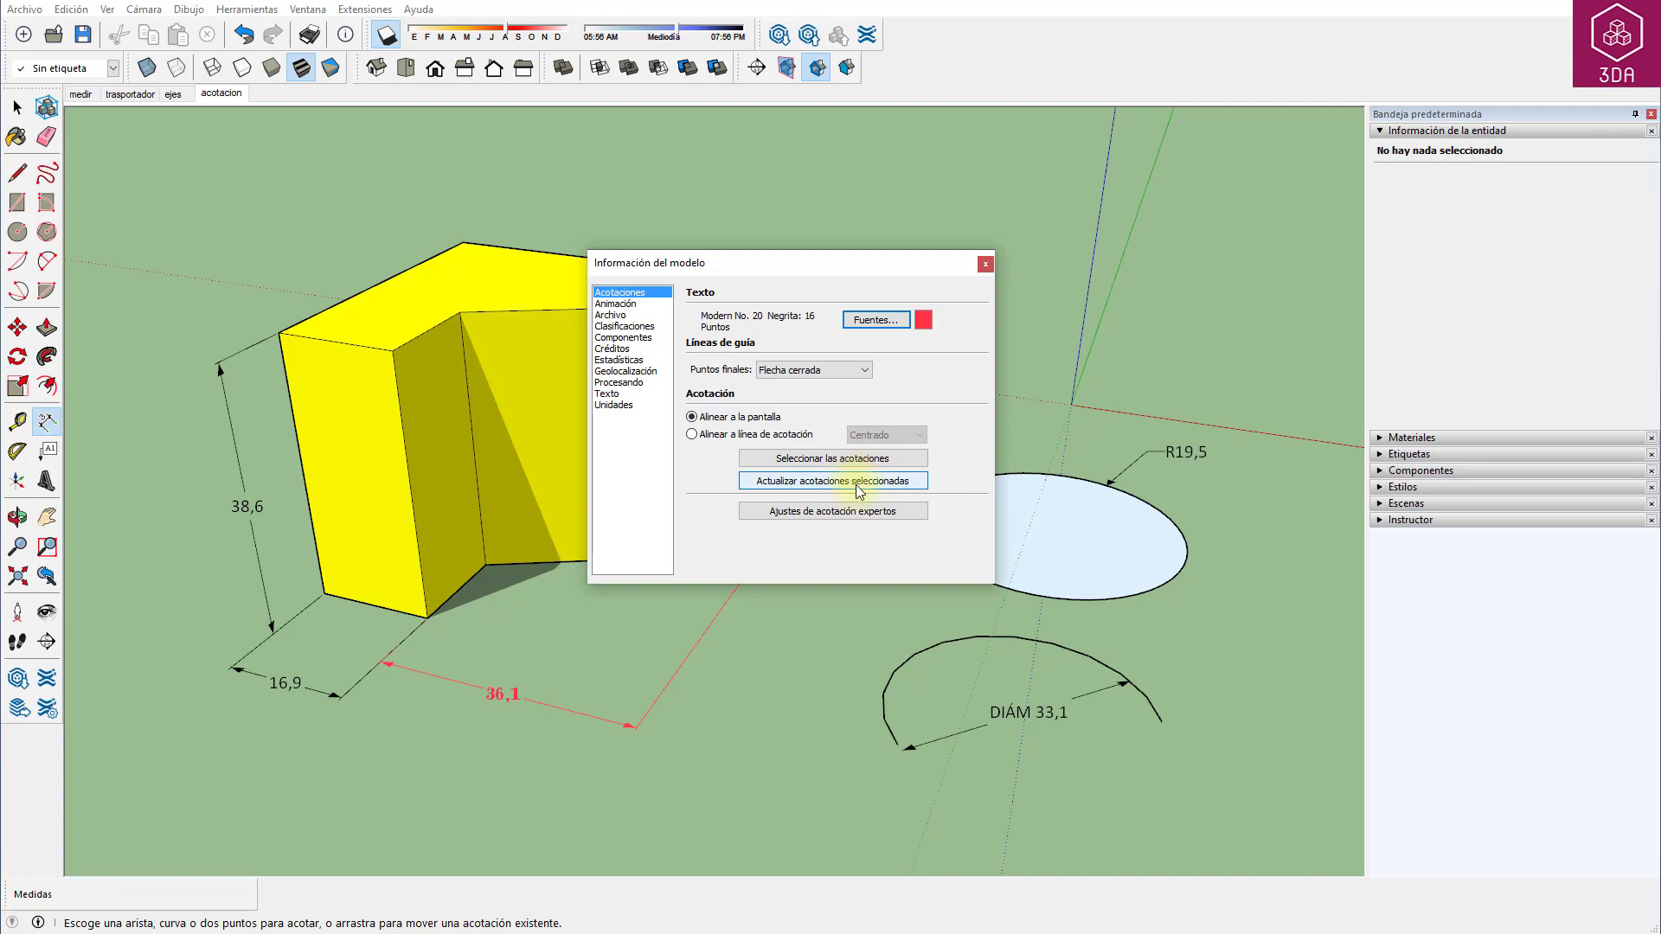
key(space)
drag(278, 679, 207, 571)
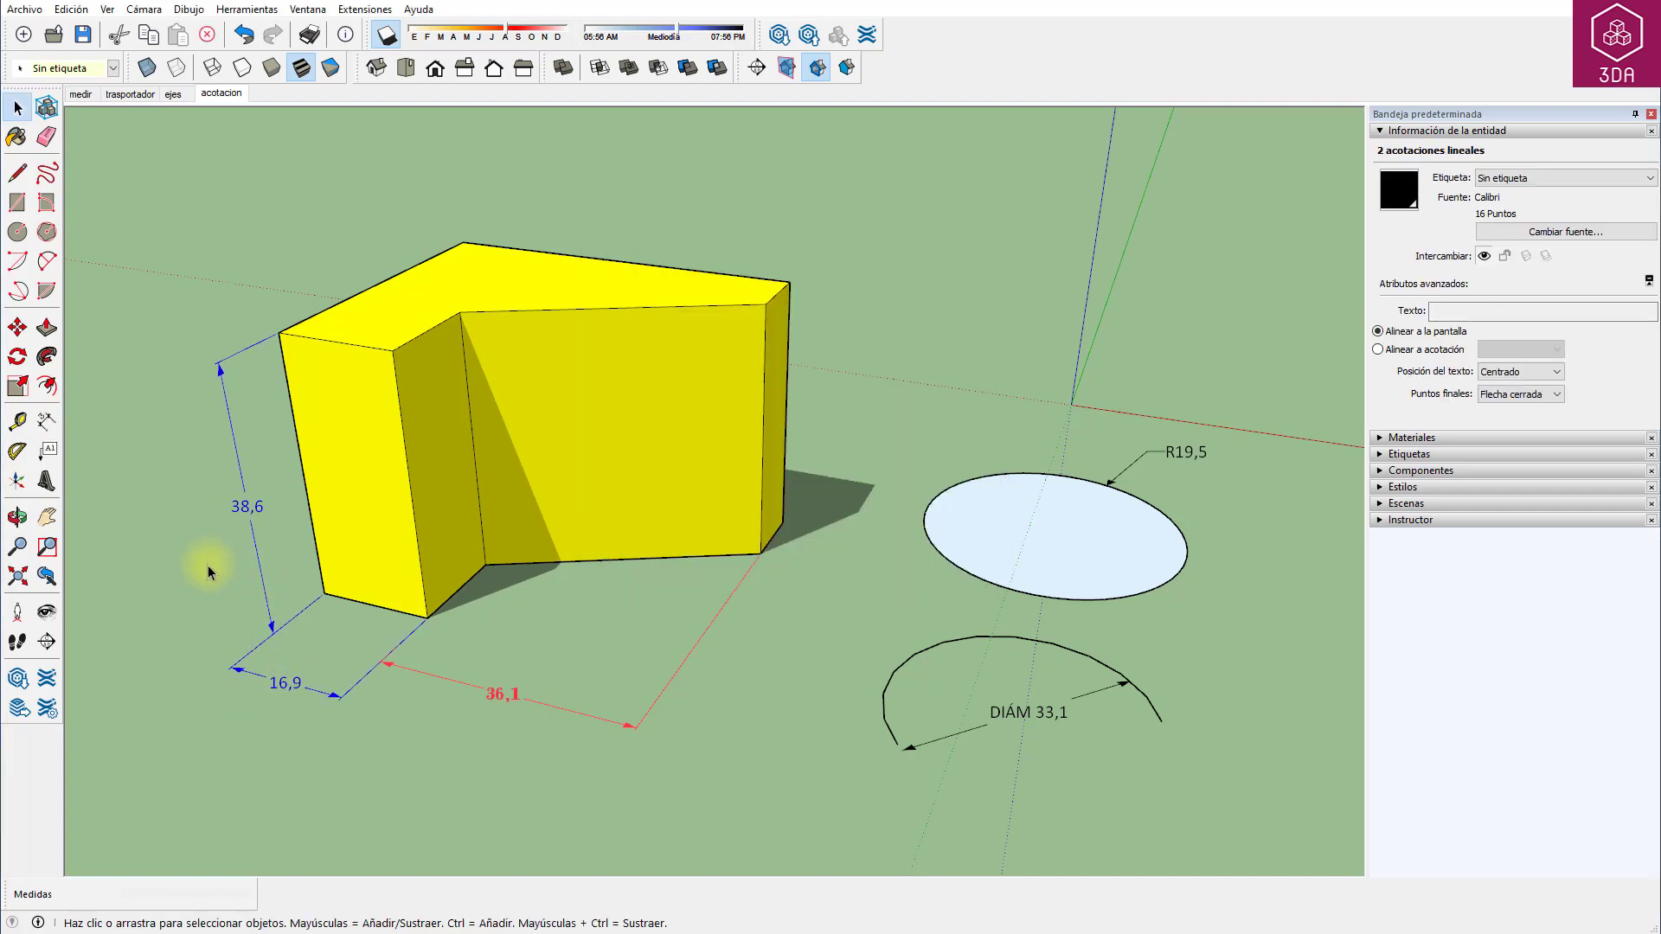
click(307, 9)
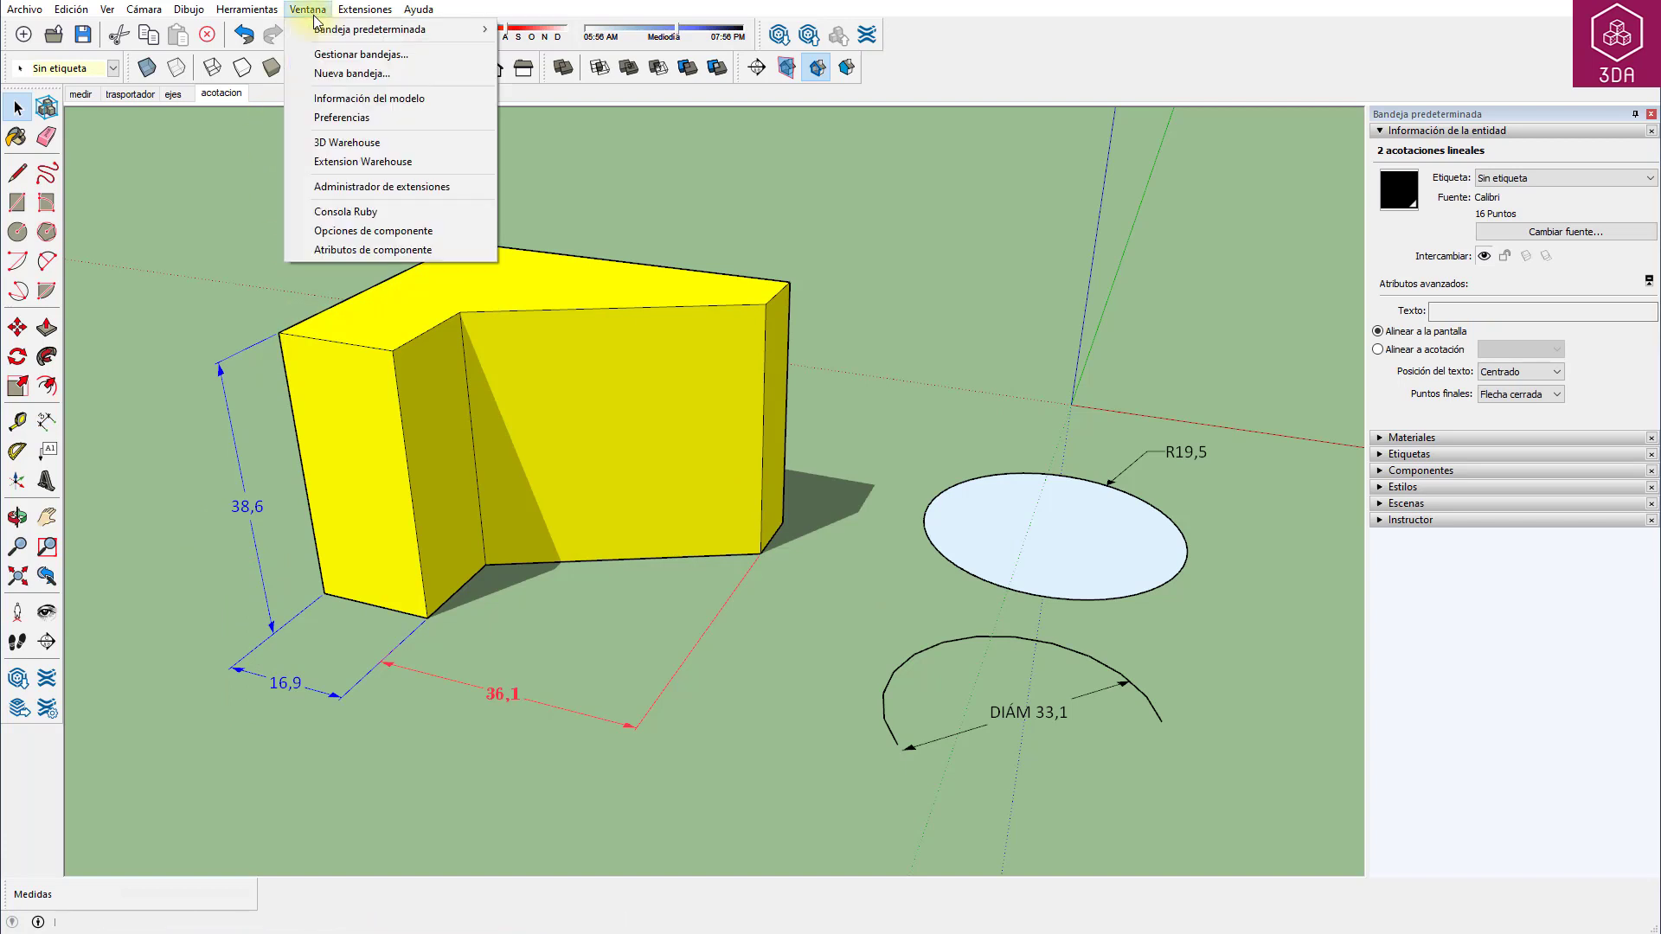
click(361, 98)
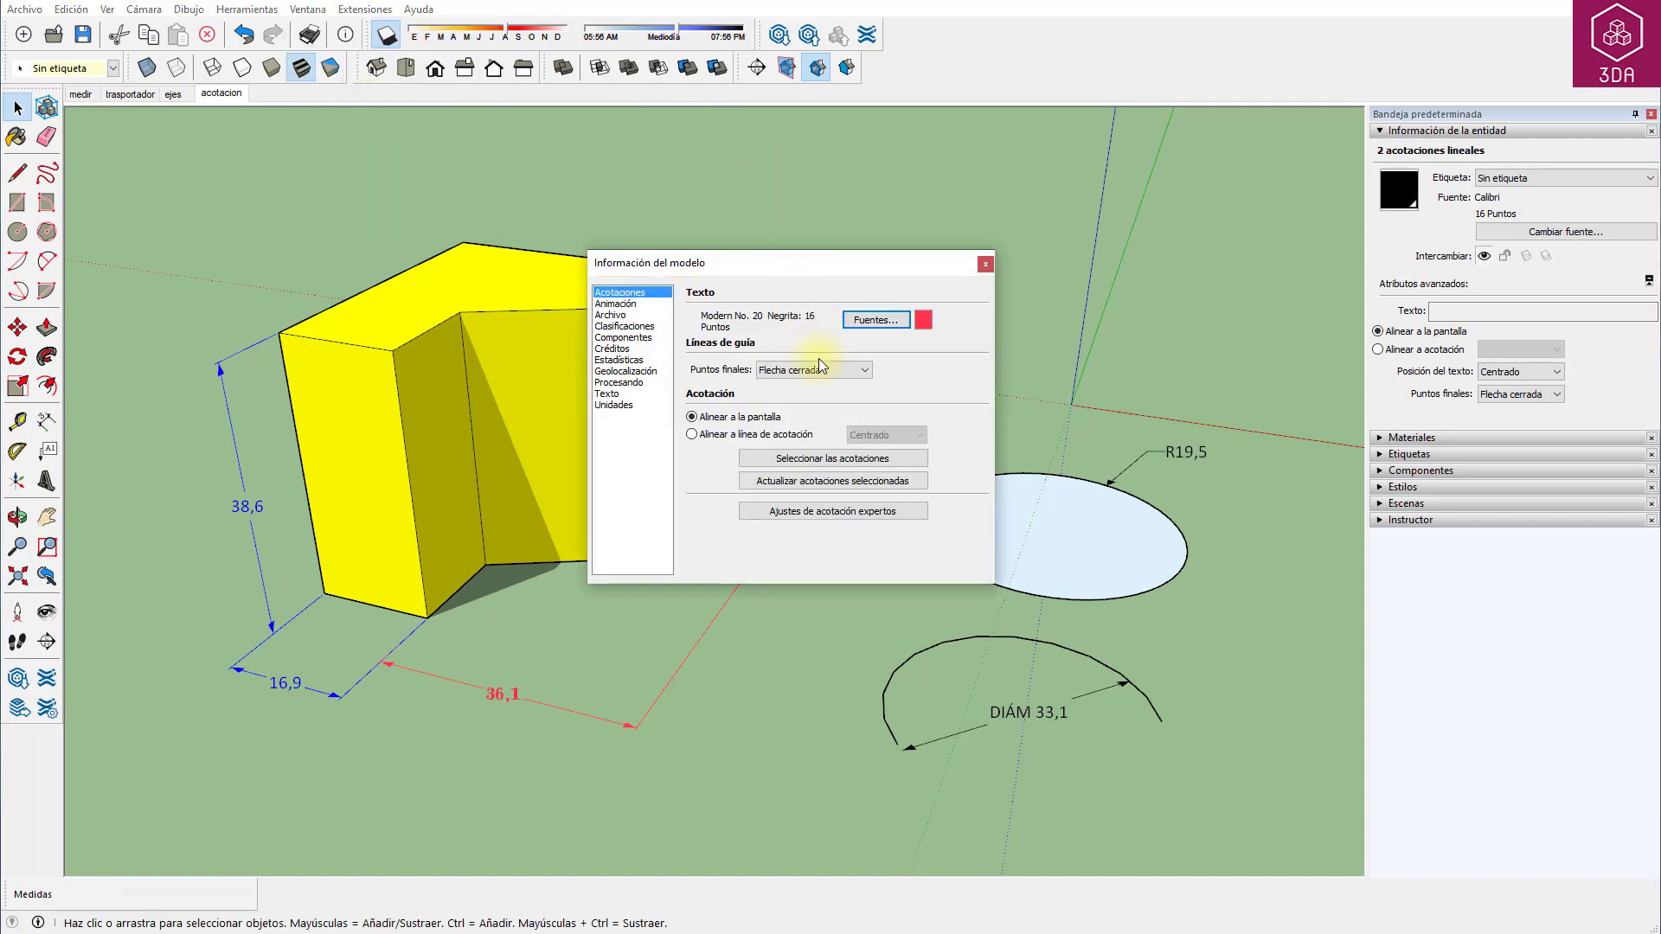
click(836, 482)
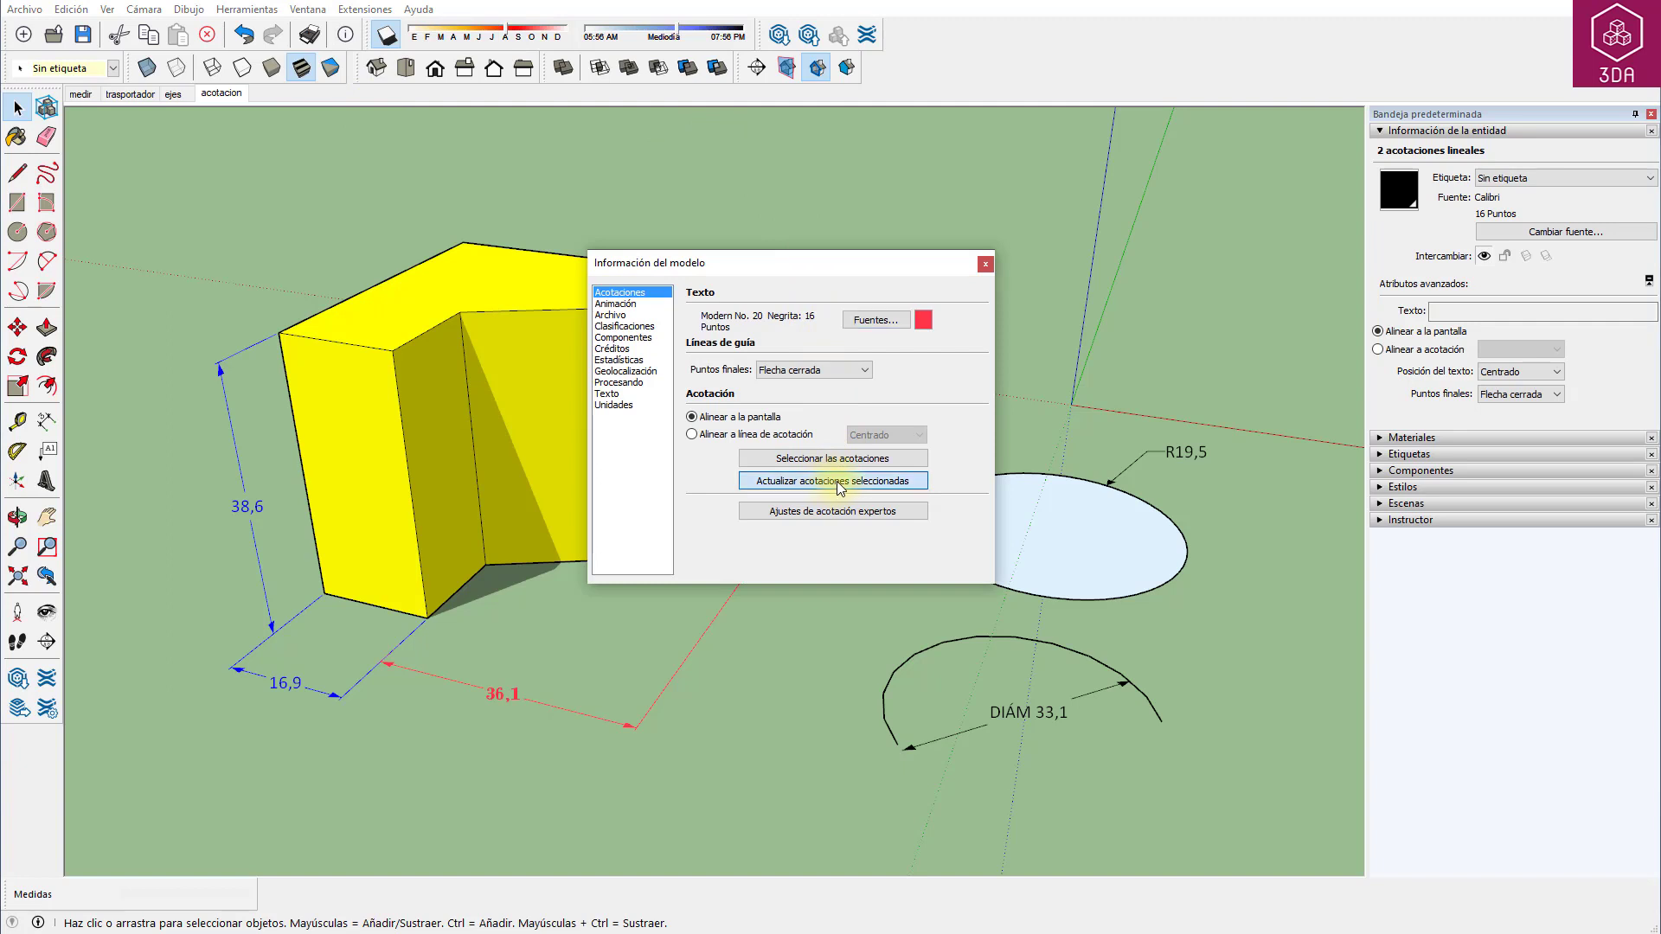
click(985, 266)
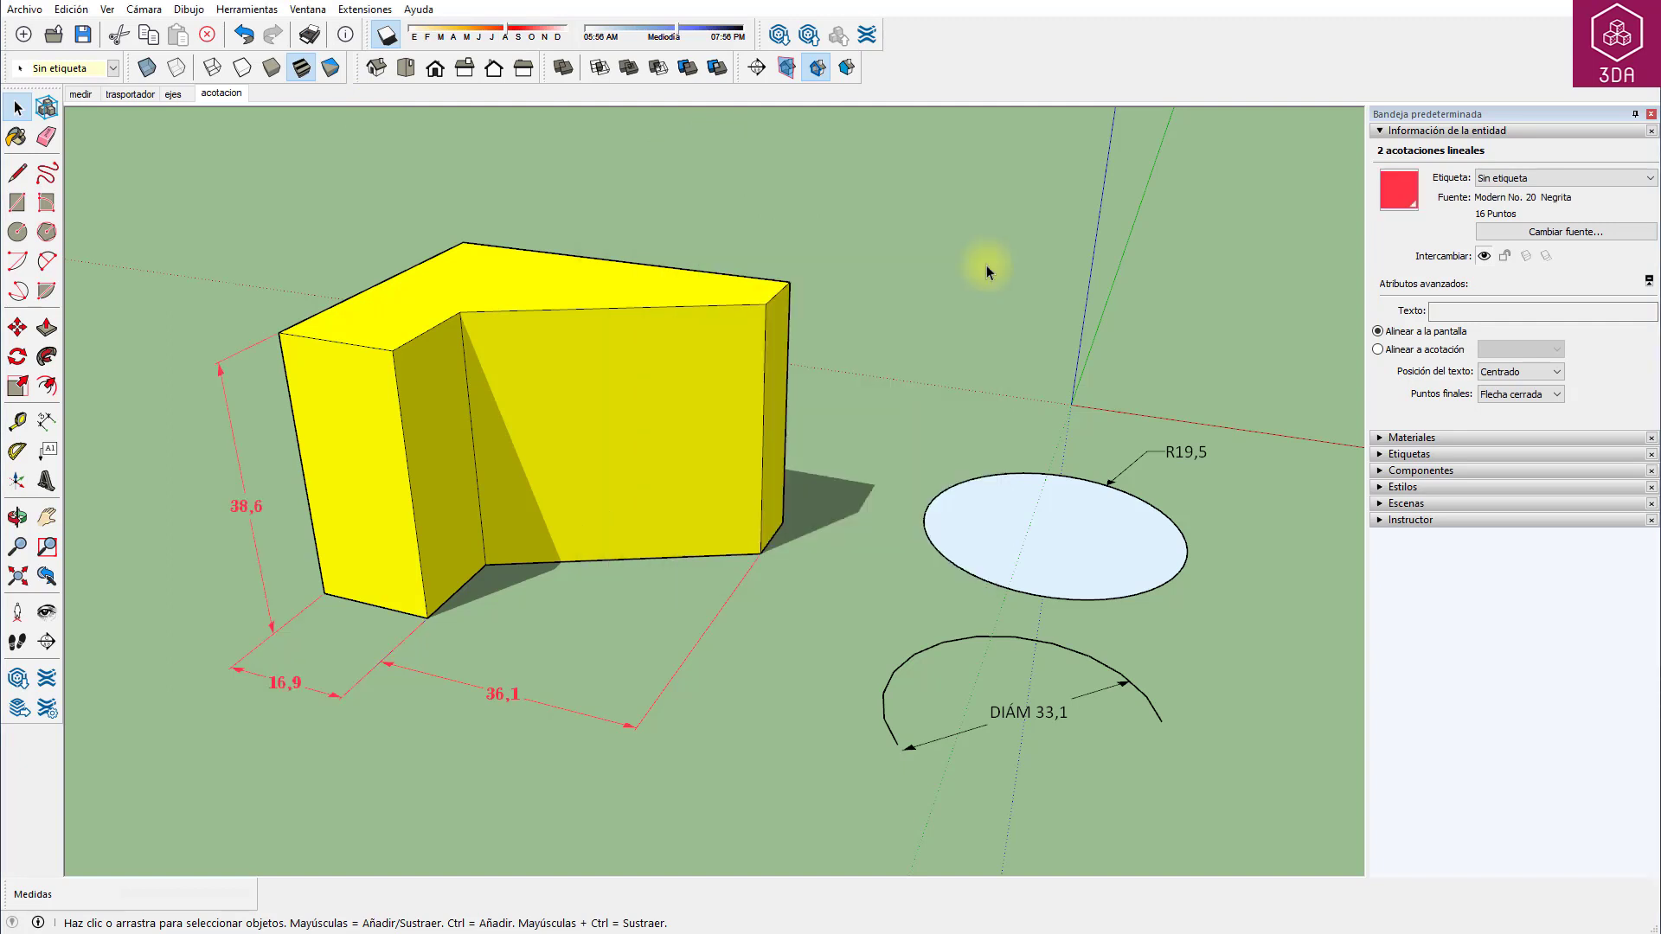
click(987, 265)
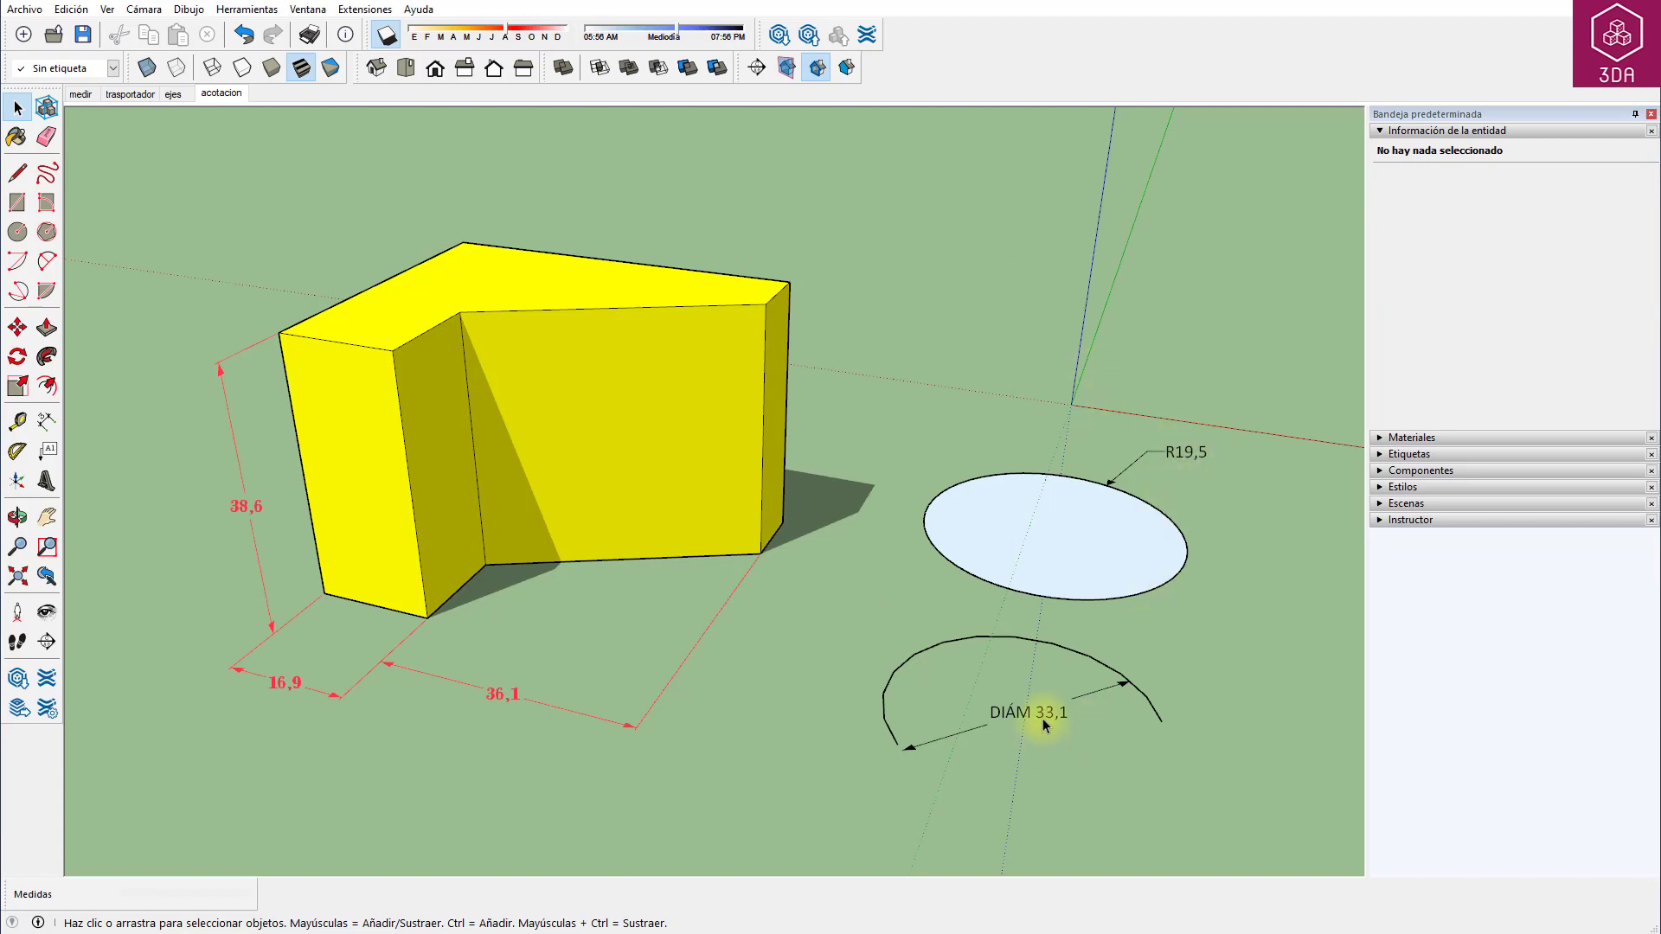
Update all dimensions in the model to the current default dimension style, then close the model information and clear the selection.
click(308, 9)
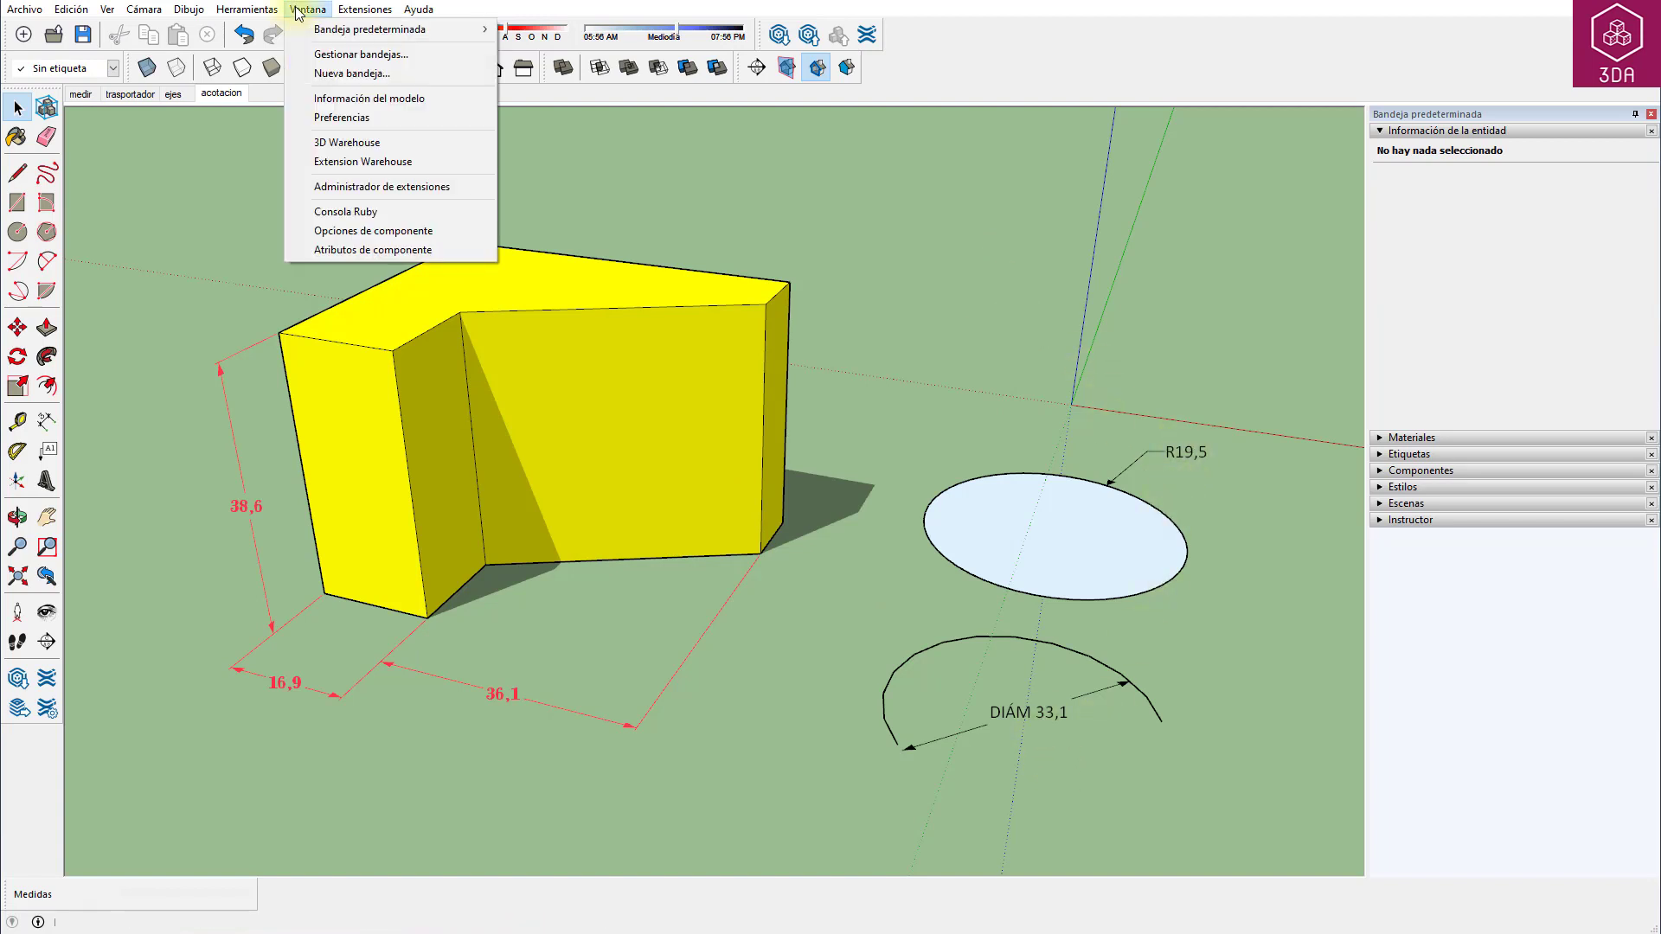
click(354, 100)
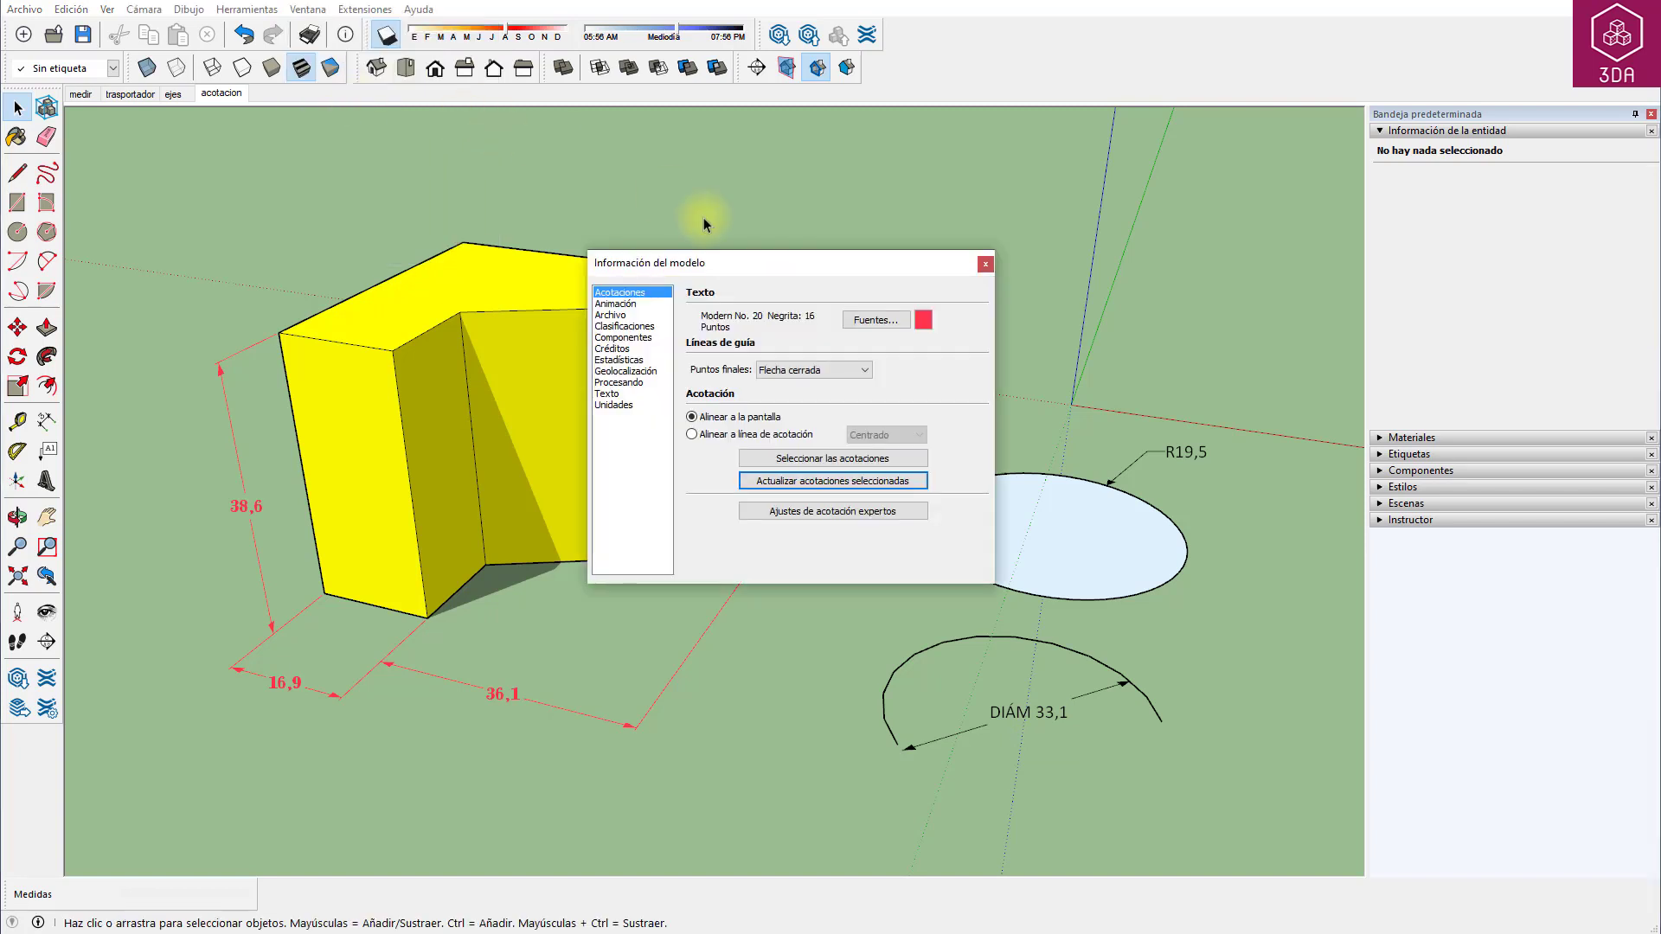
click(798, 461)
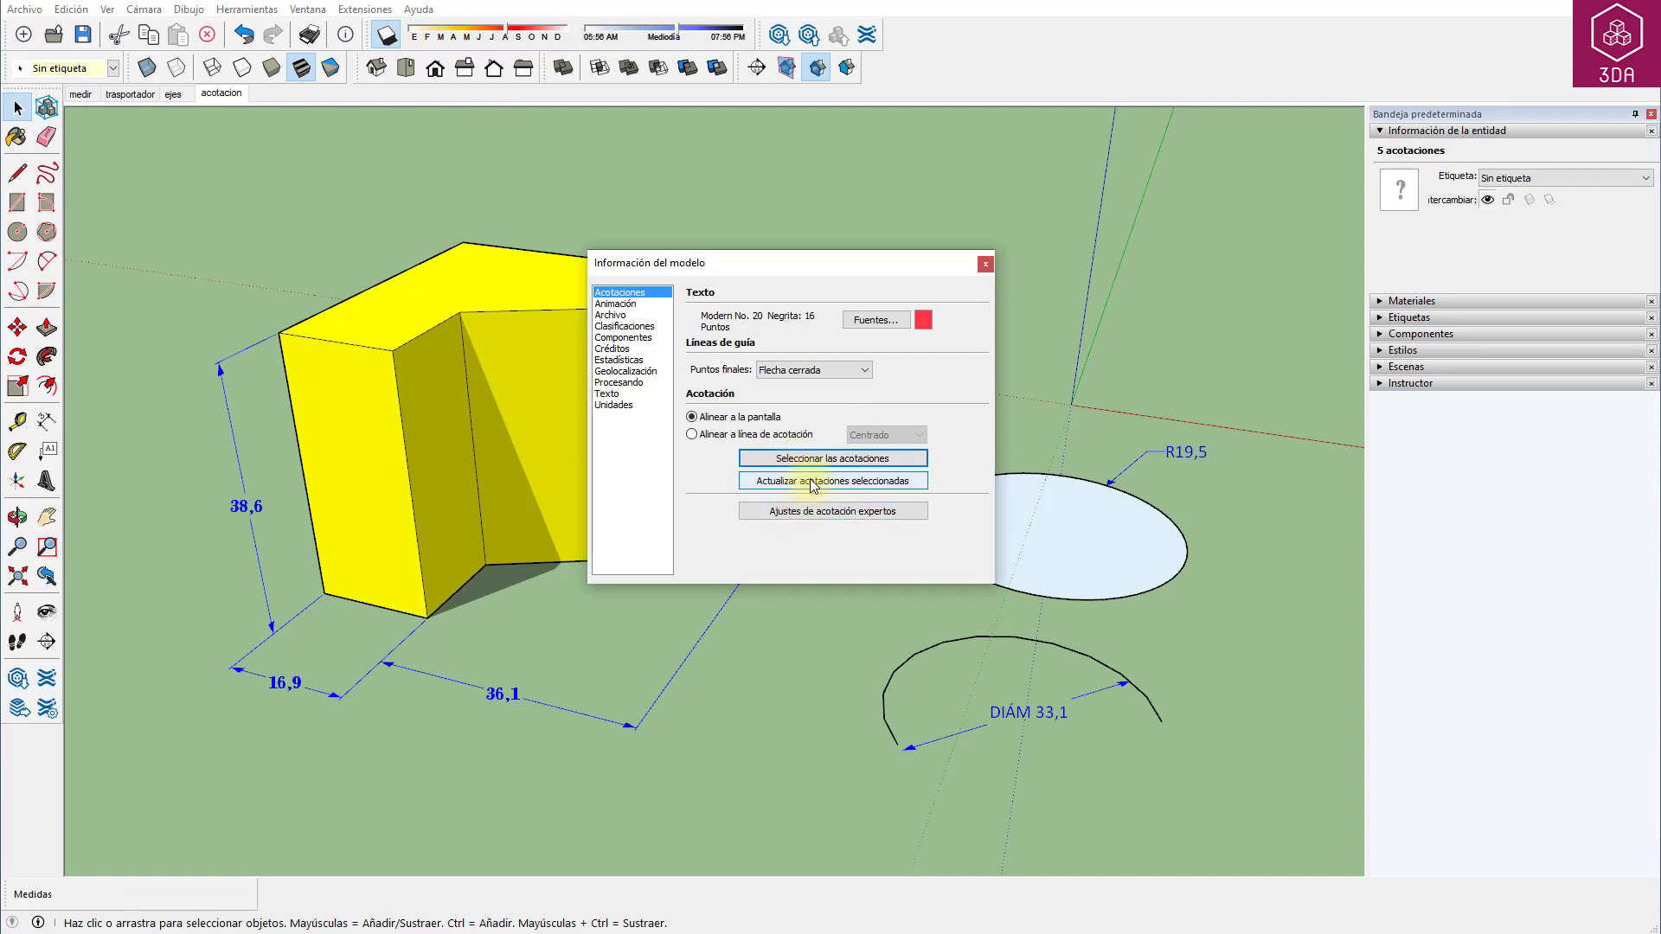
click(813, 483)
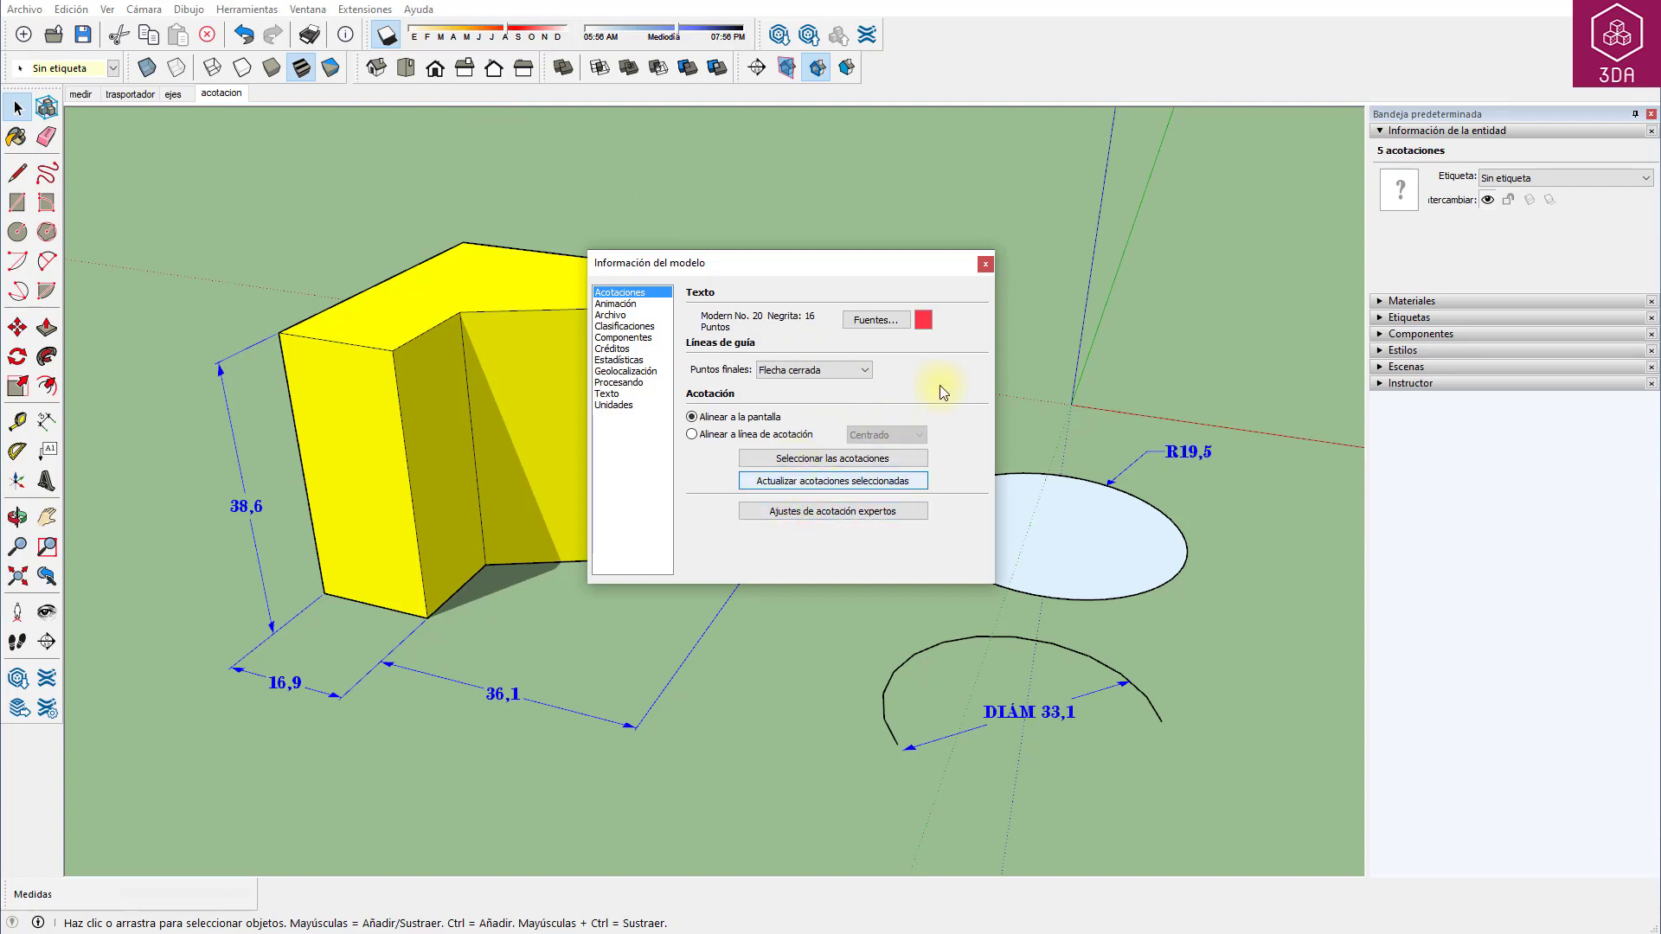
click(984, 264)
click(1010, 258)
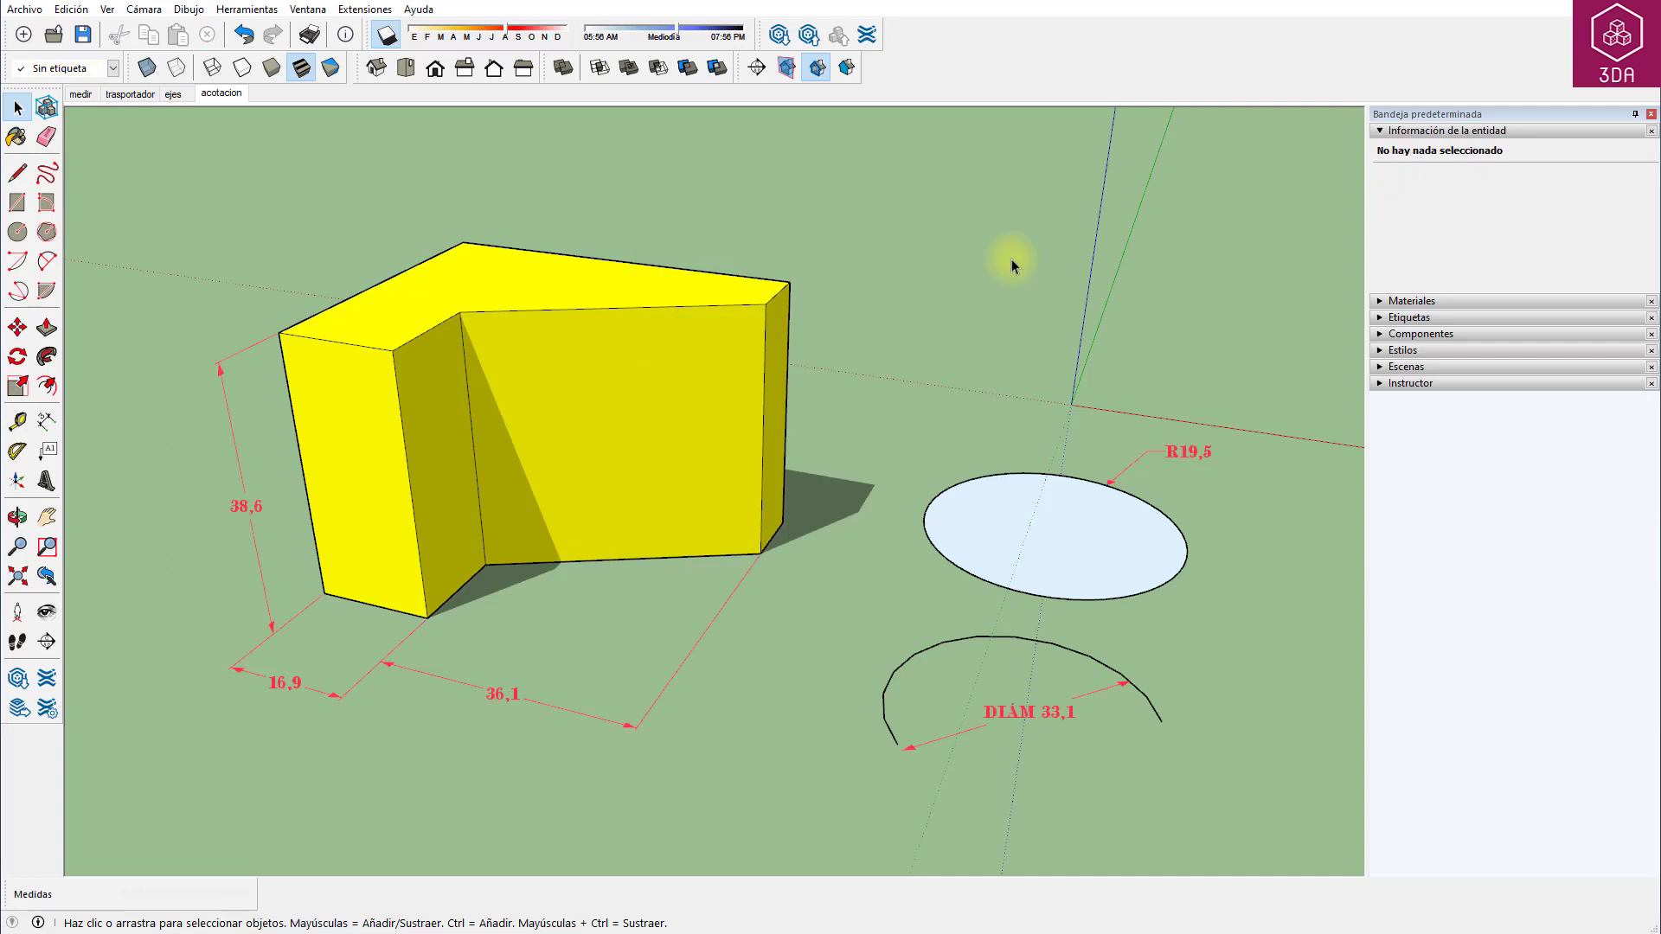
Set the dimension endpoints to Barra for all dimensions, close the model information and clear the selection.
click(307, 9)
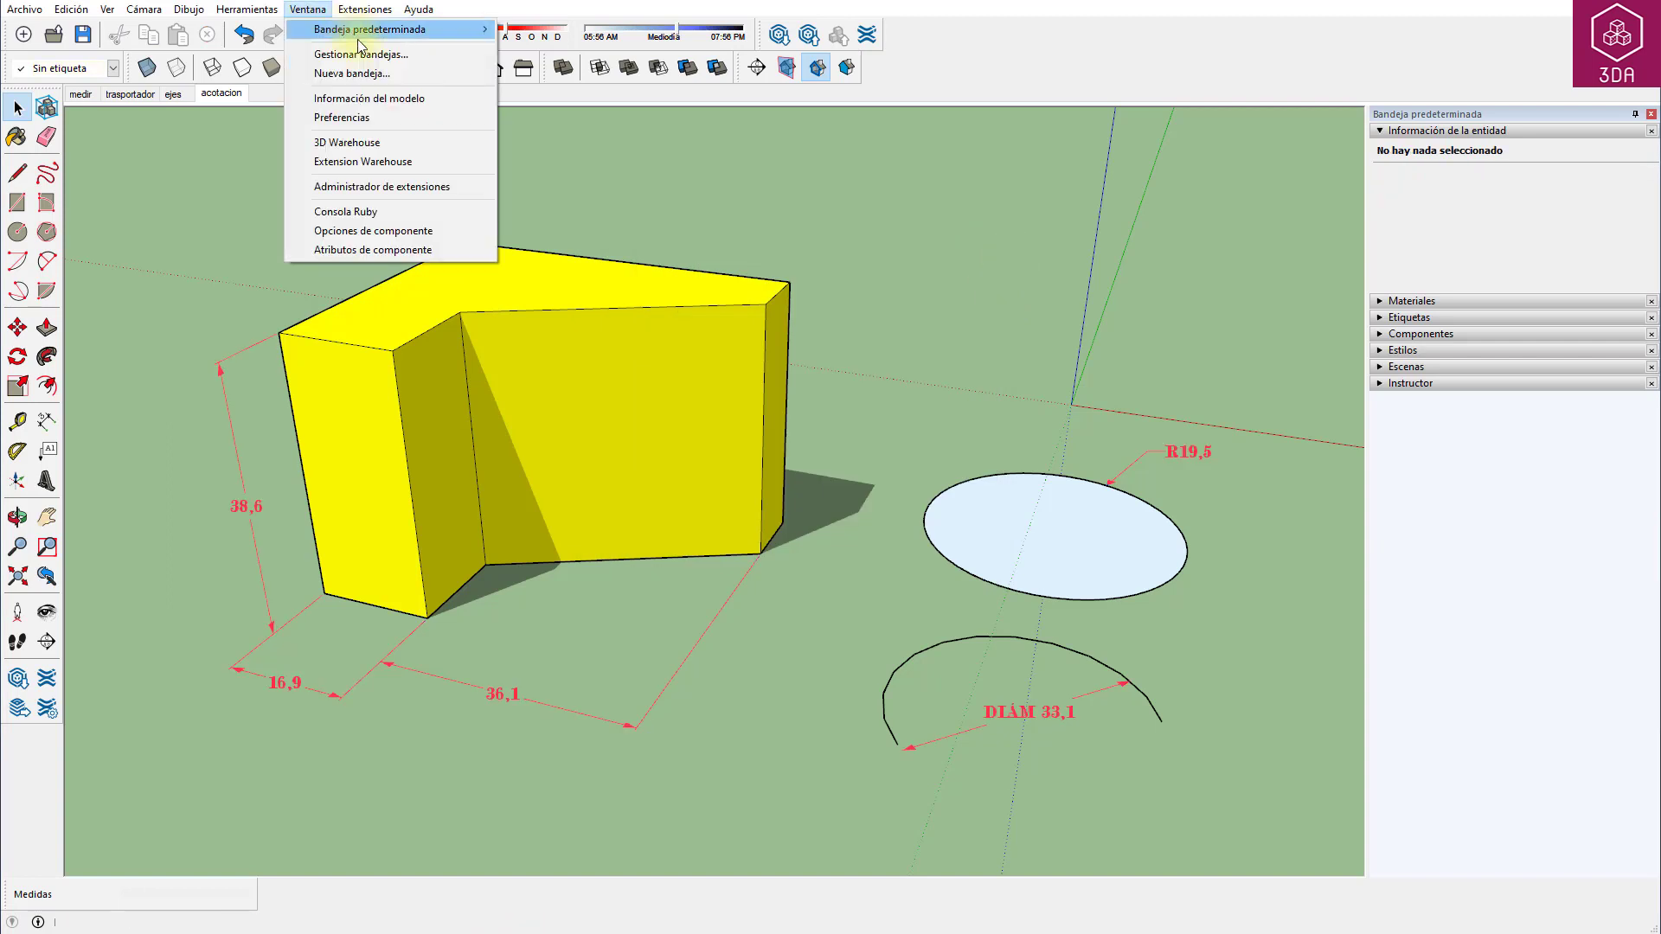
click(363, 97)
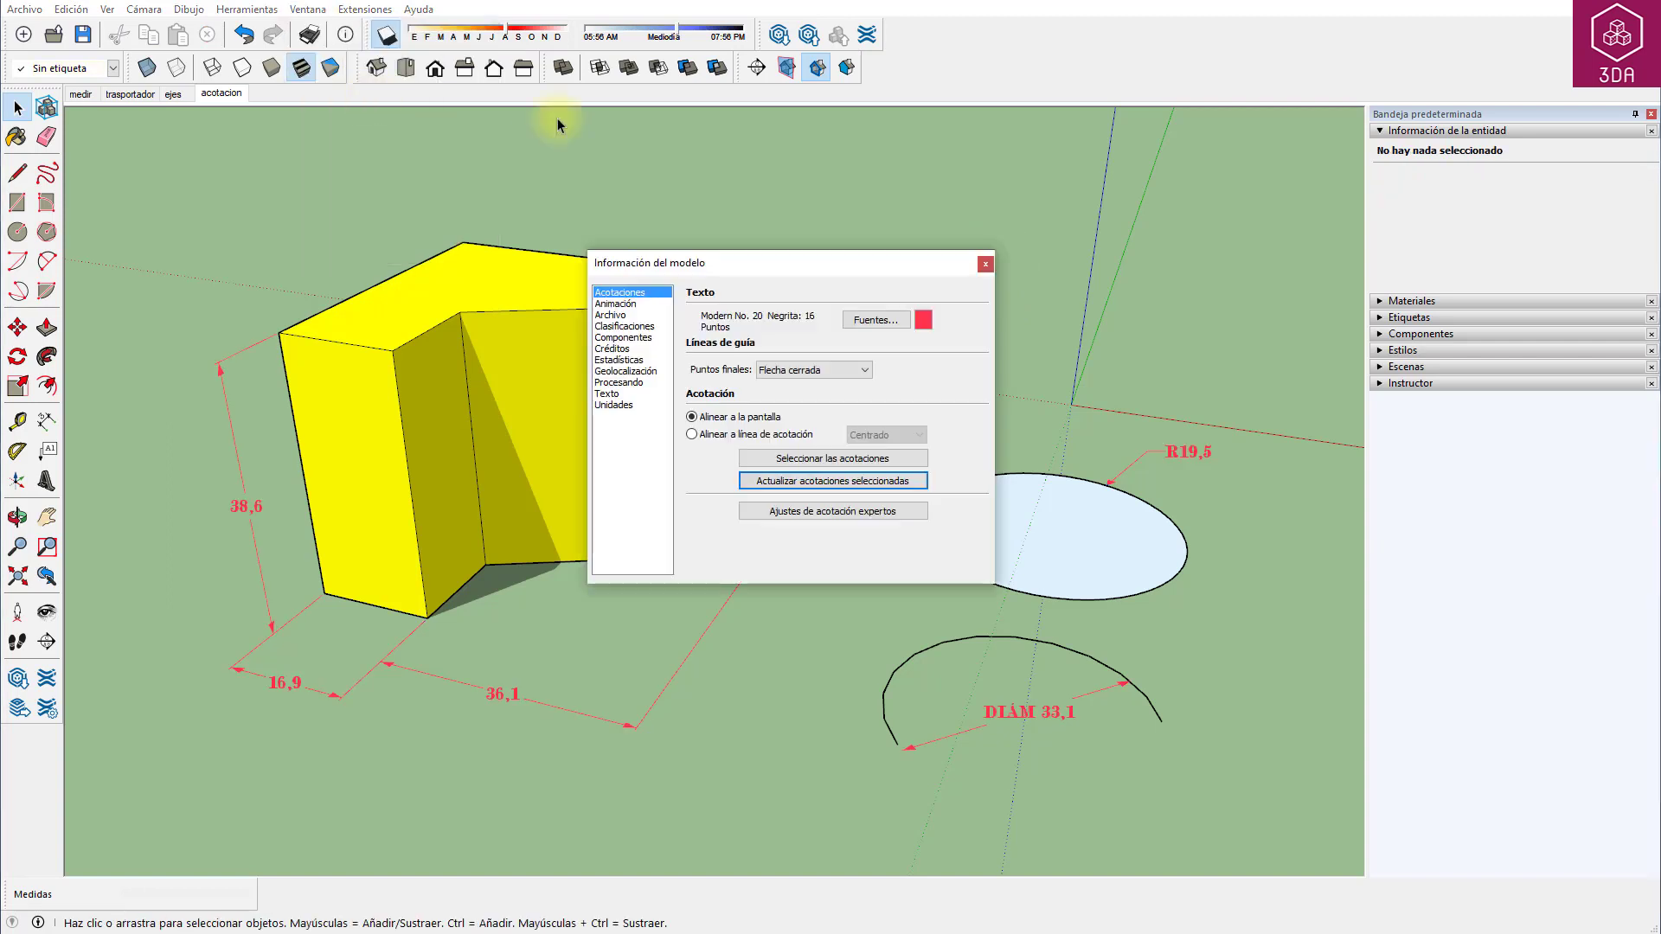
click(793, 372)
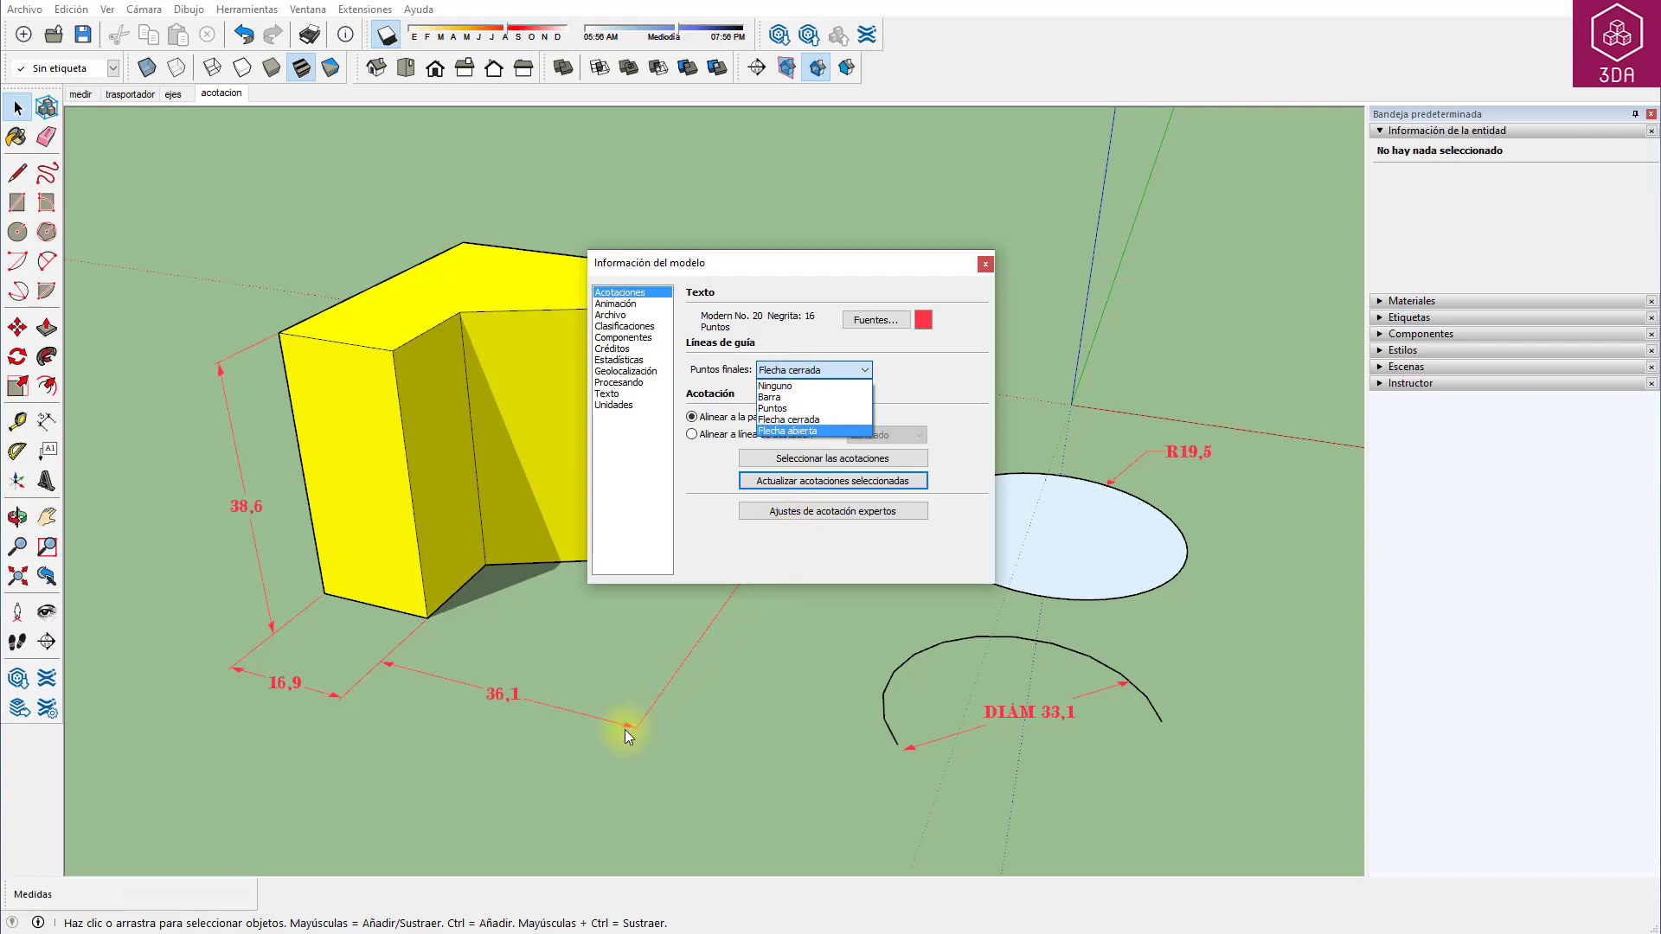
click(796, 386)
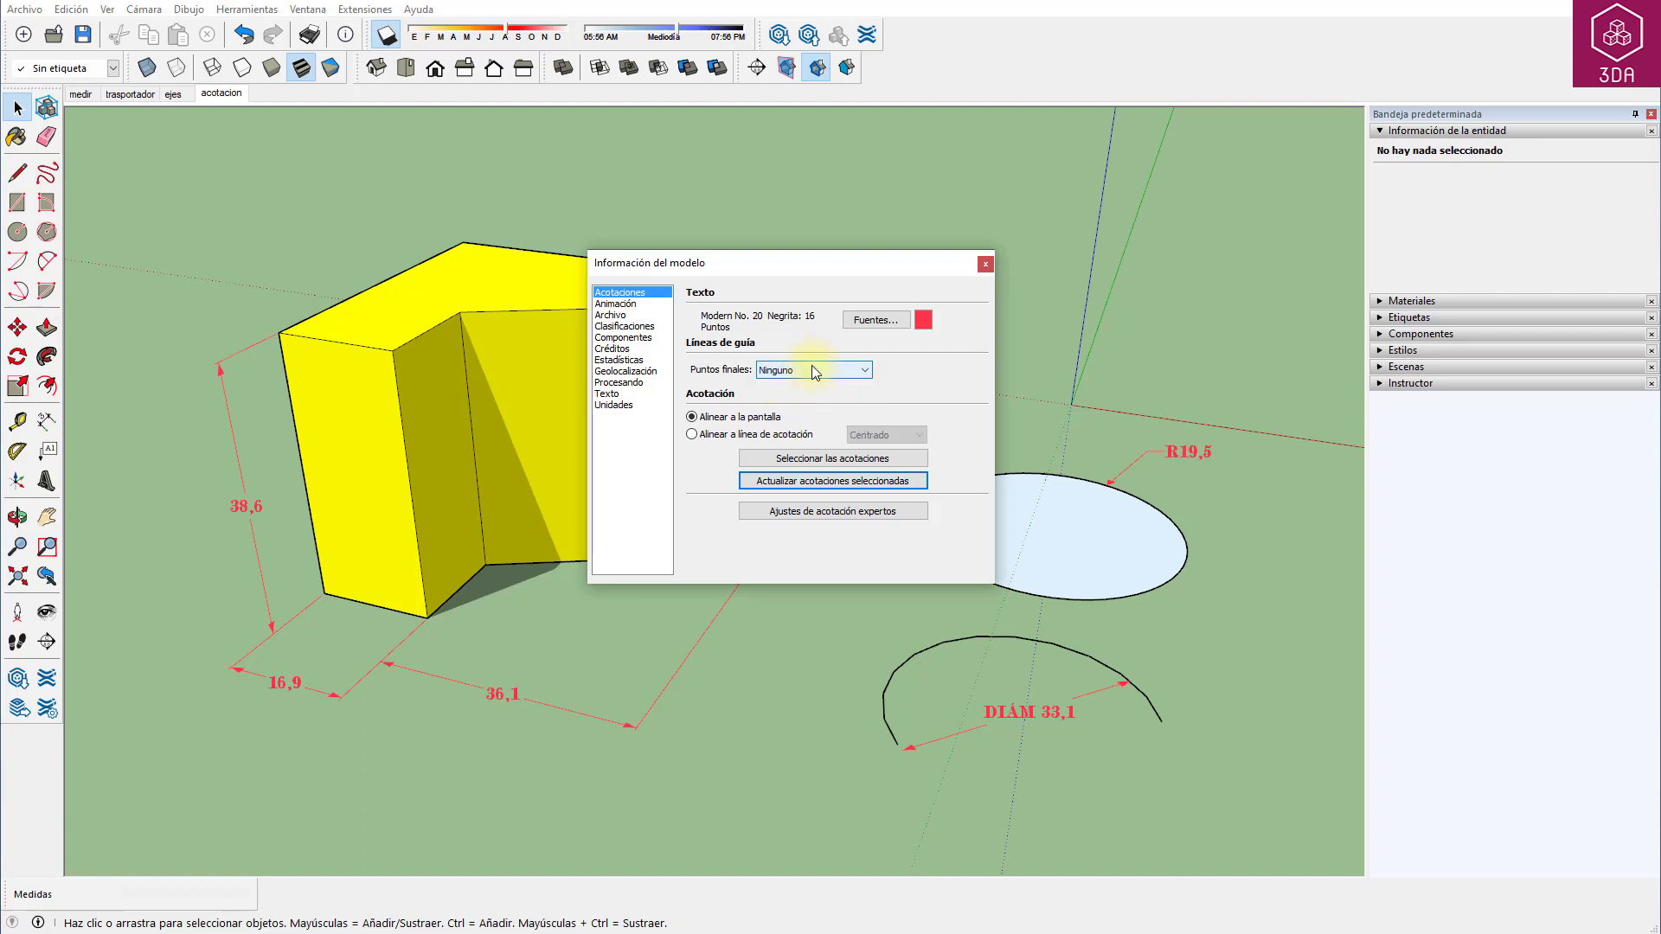
click(812, 368)
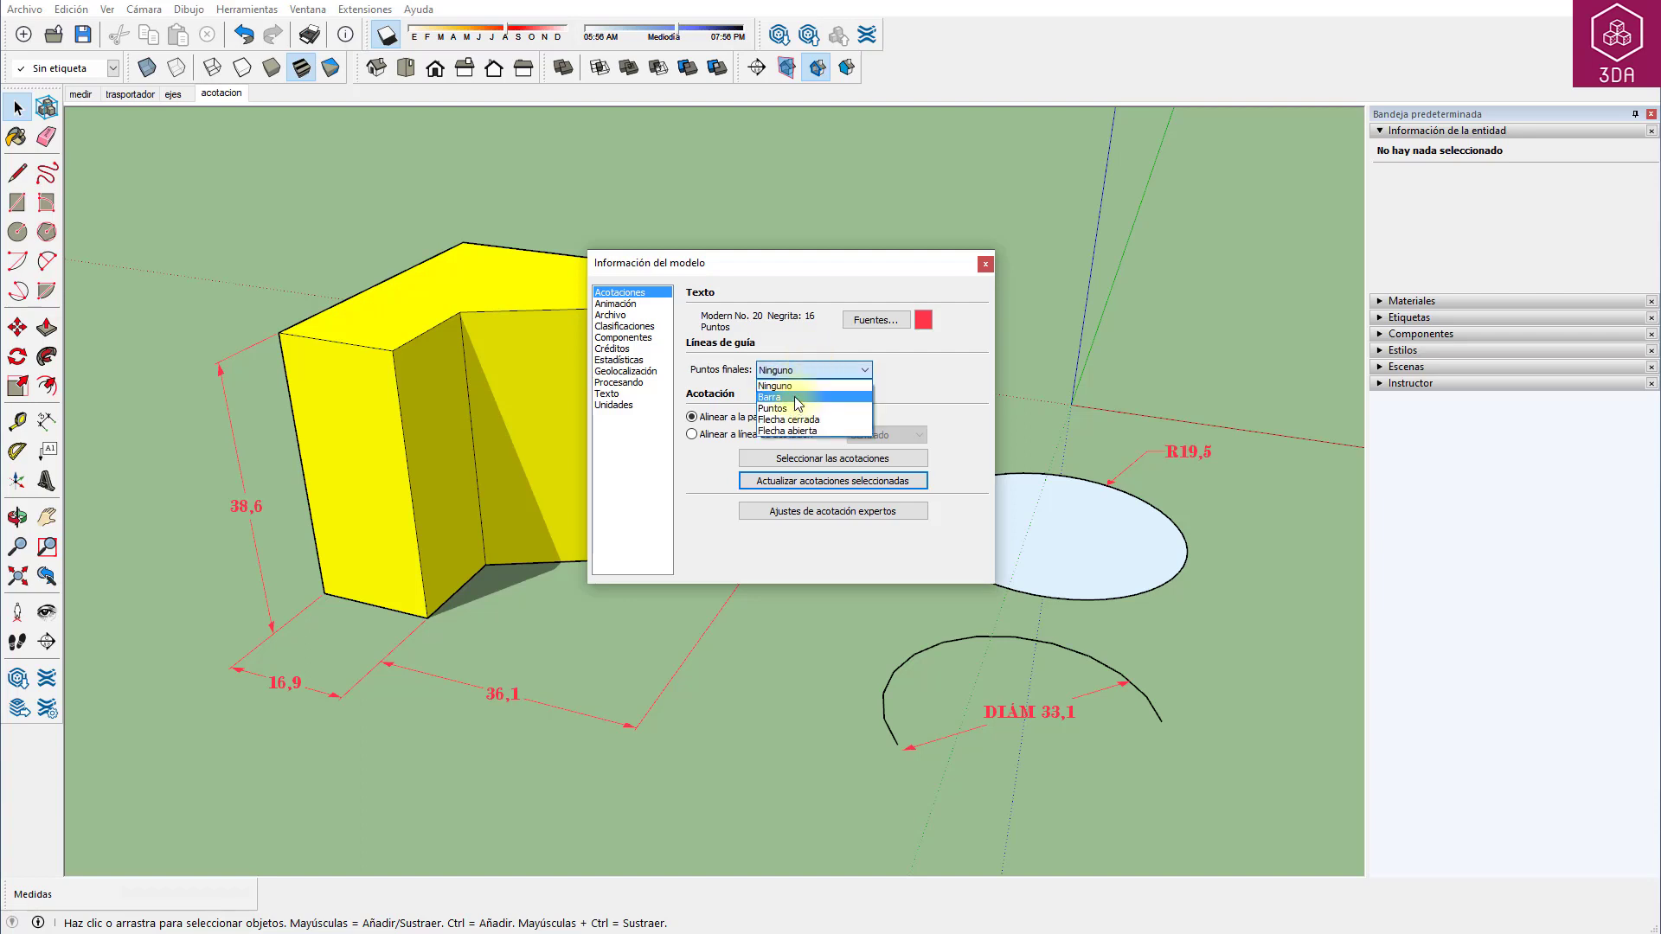
click(797, 399)
click(813, 458)
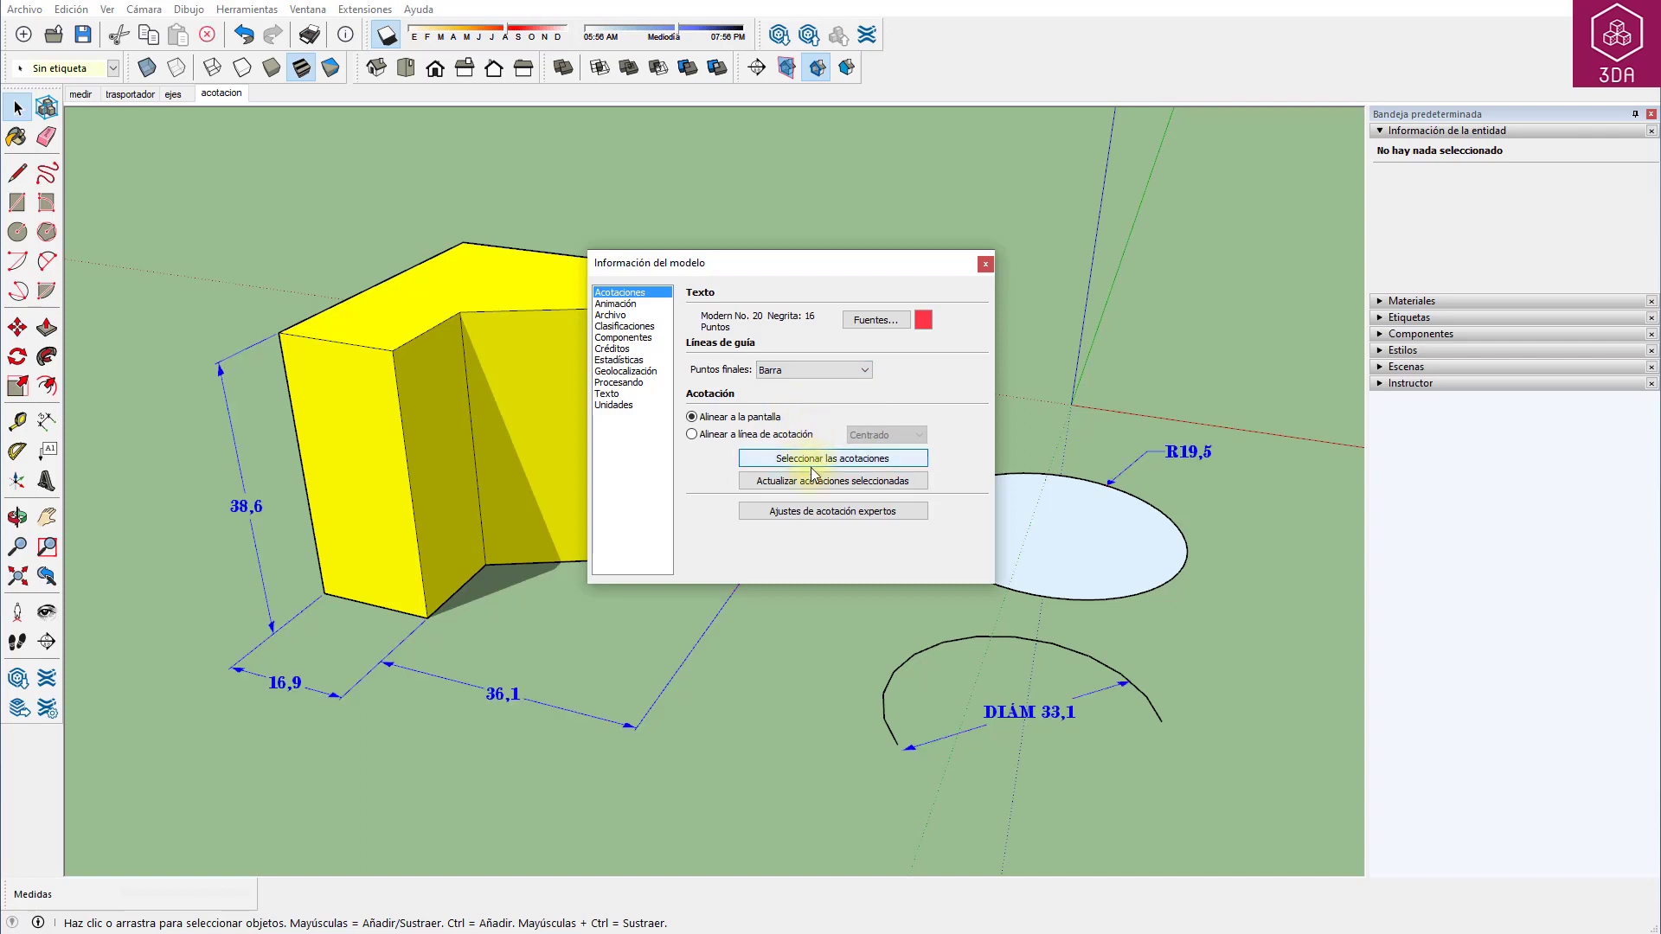
click(804, 481)
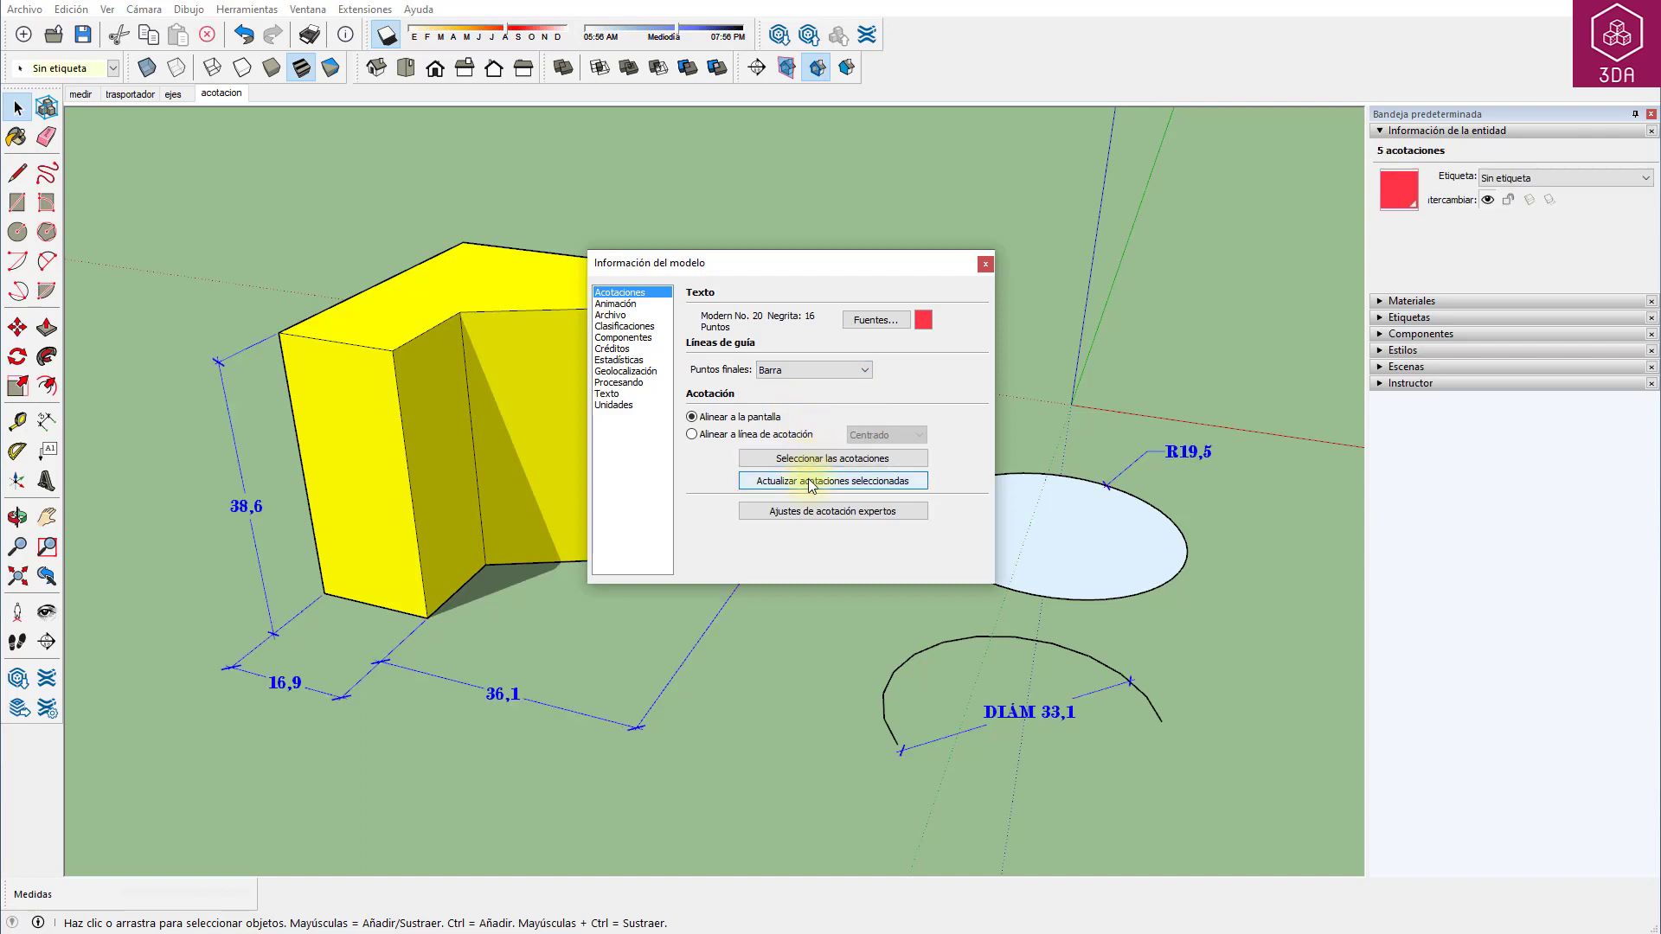
click(985, 264)
click(979, 289)
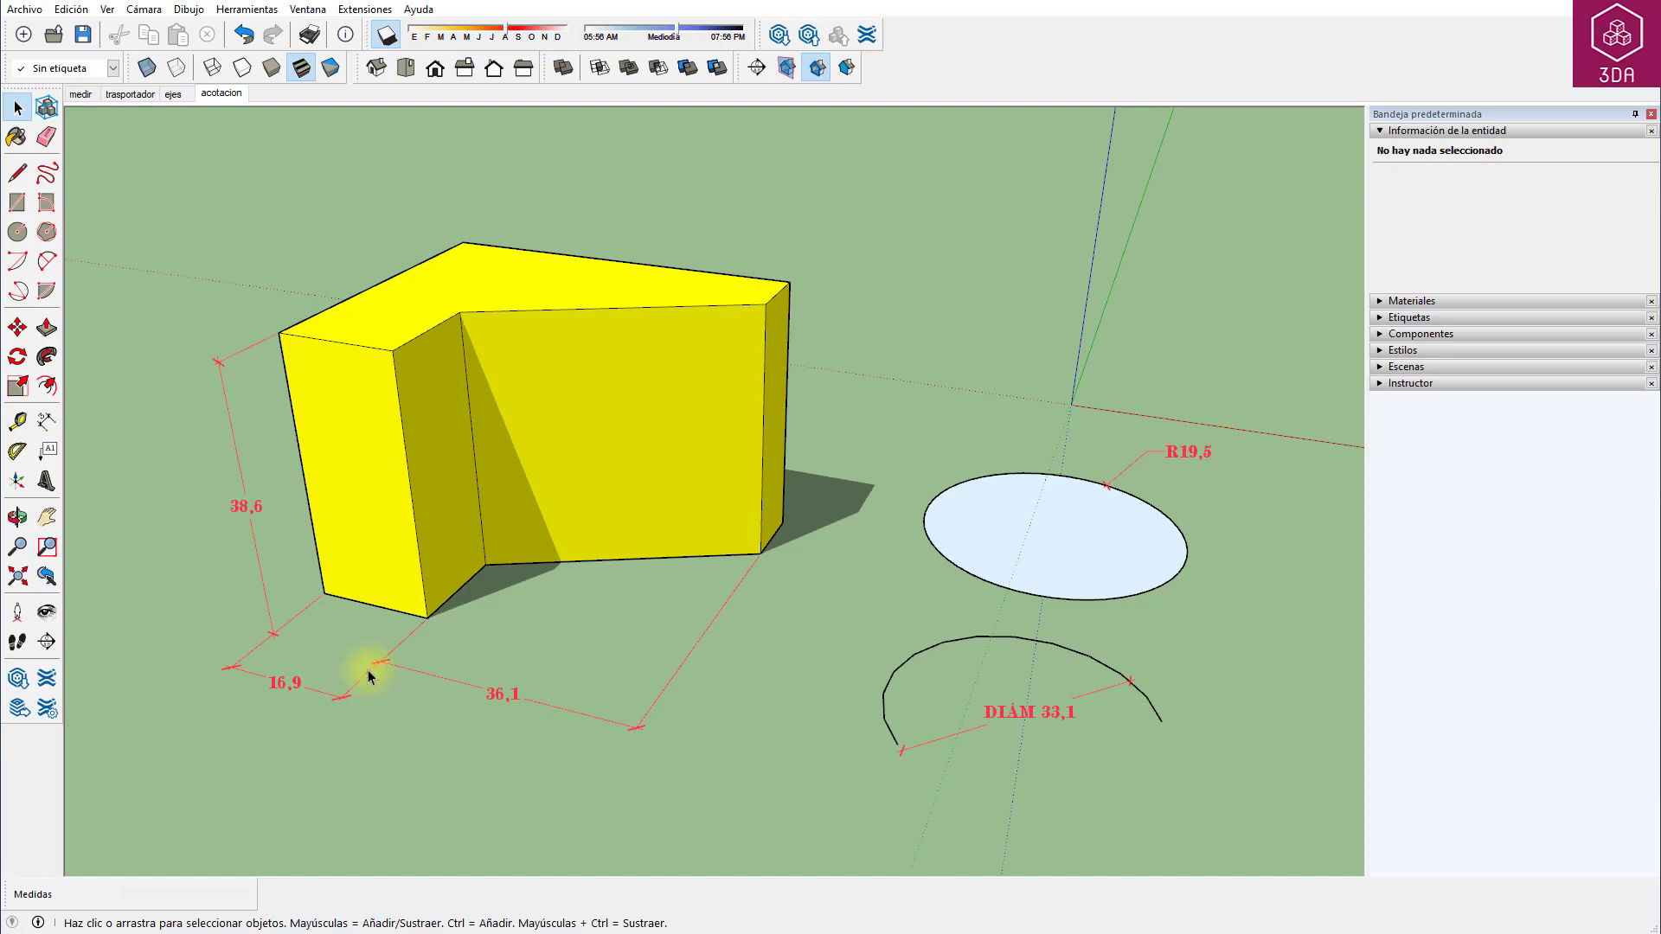
Change the endpoints of all dimensions to Puntos in the model's dimension settings.
click(307, 9)
click(360, 98)
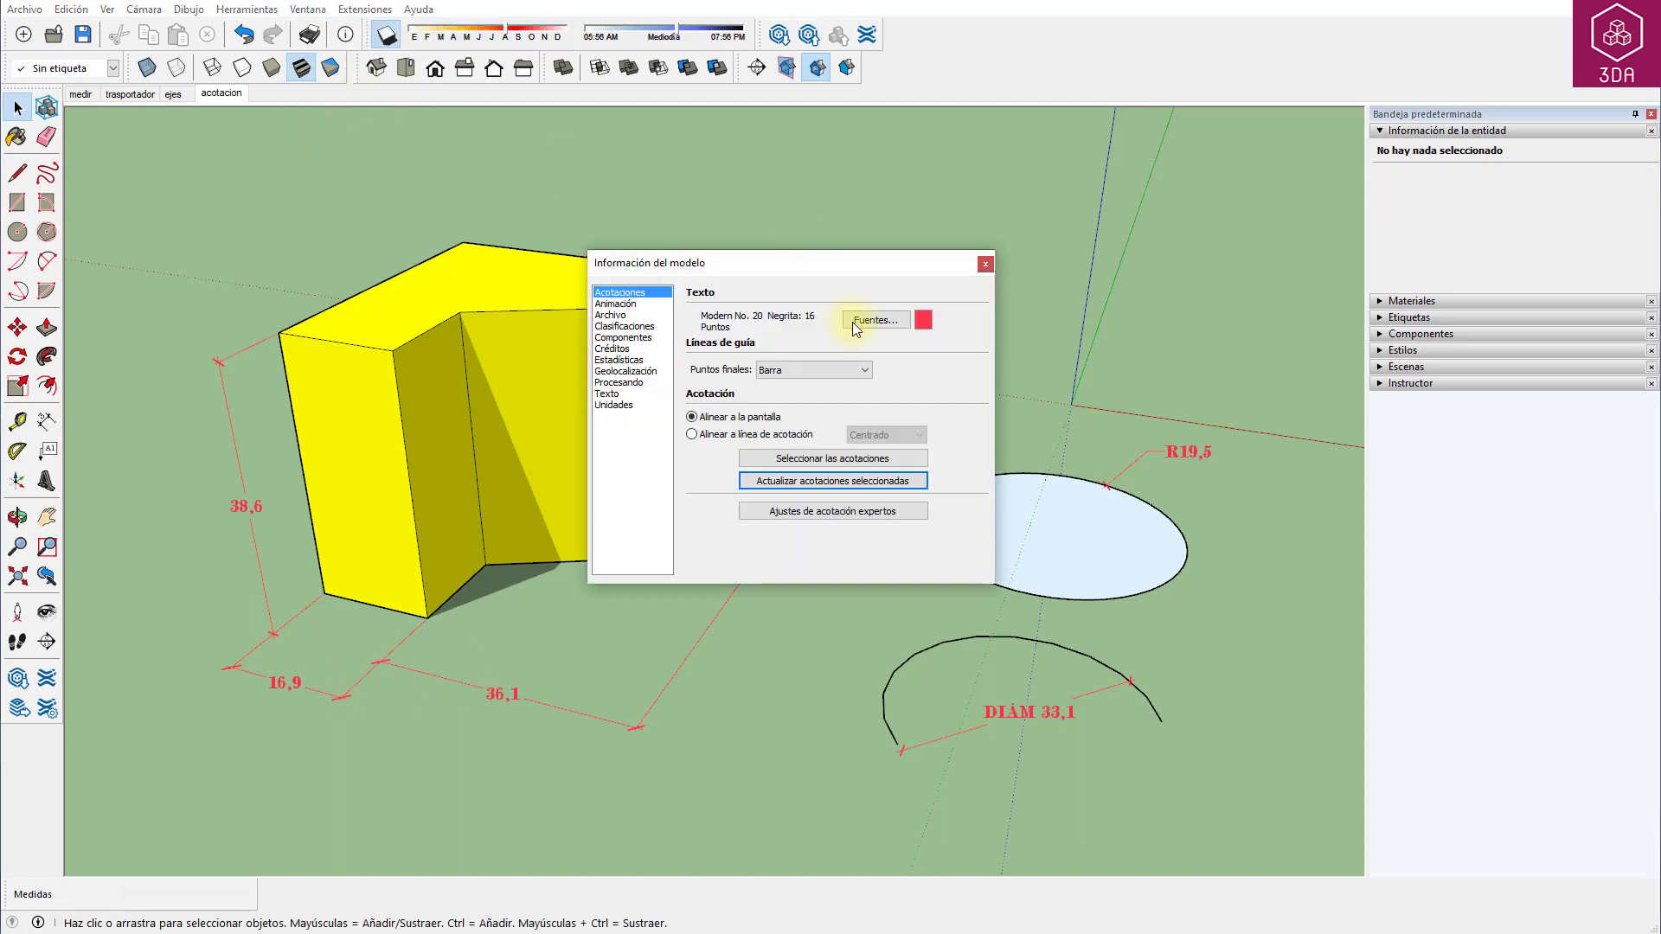
click(813, 371)
click(810, 412)
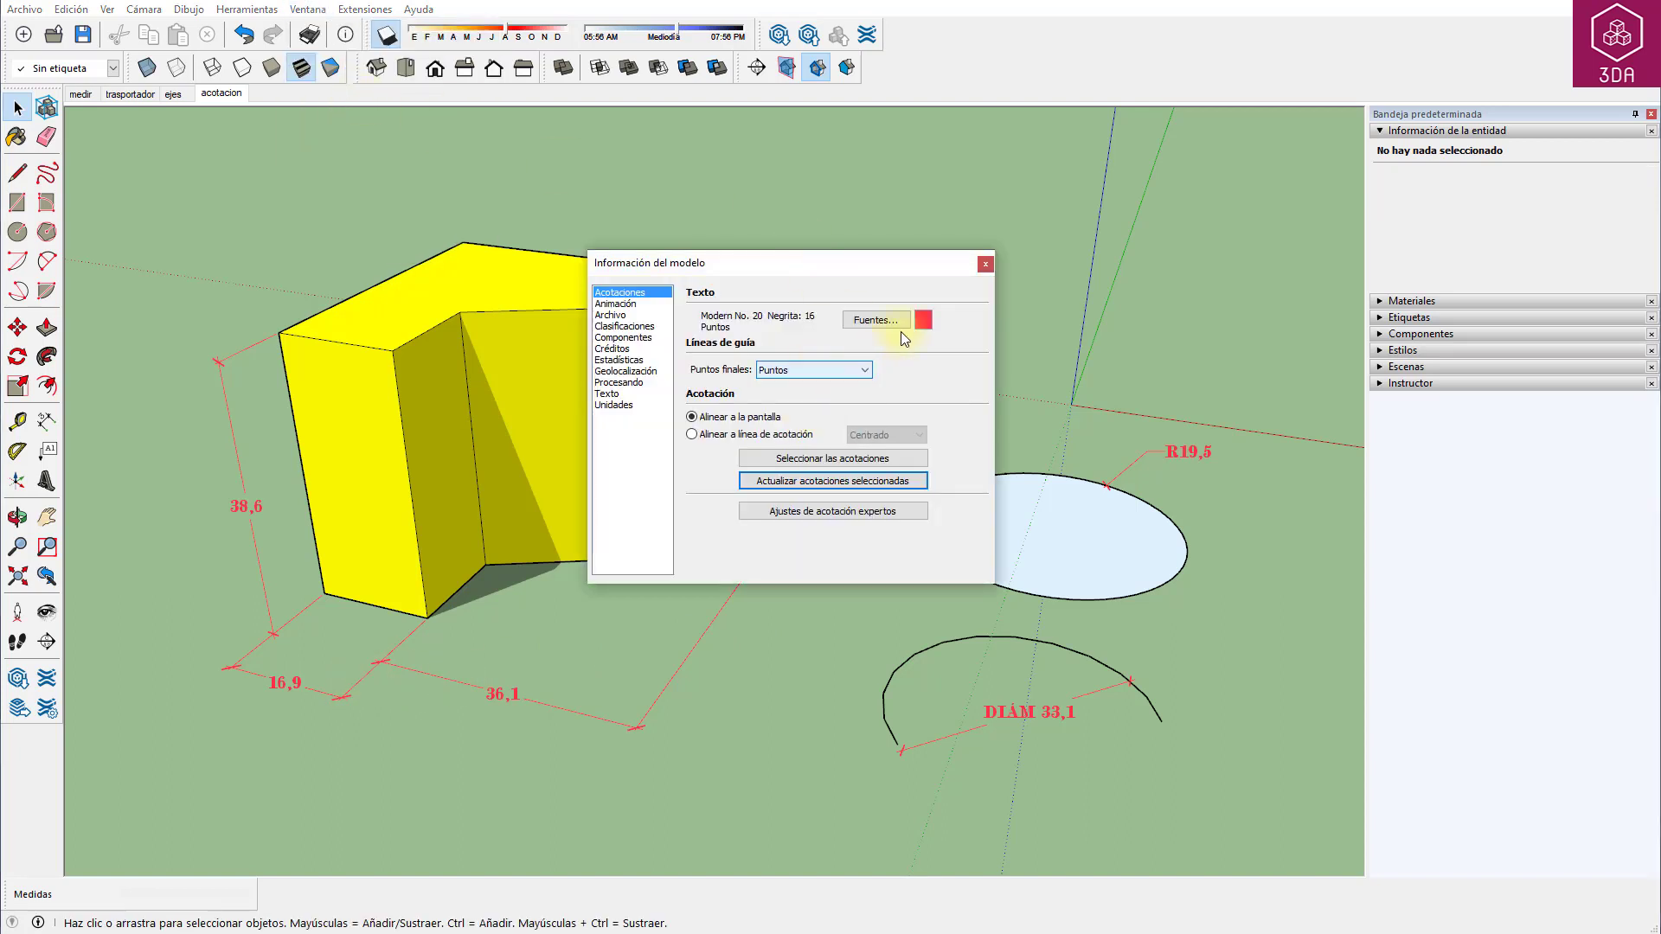
click(856, 459)
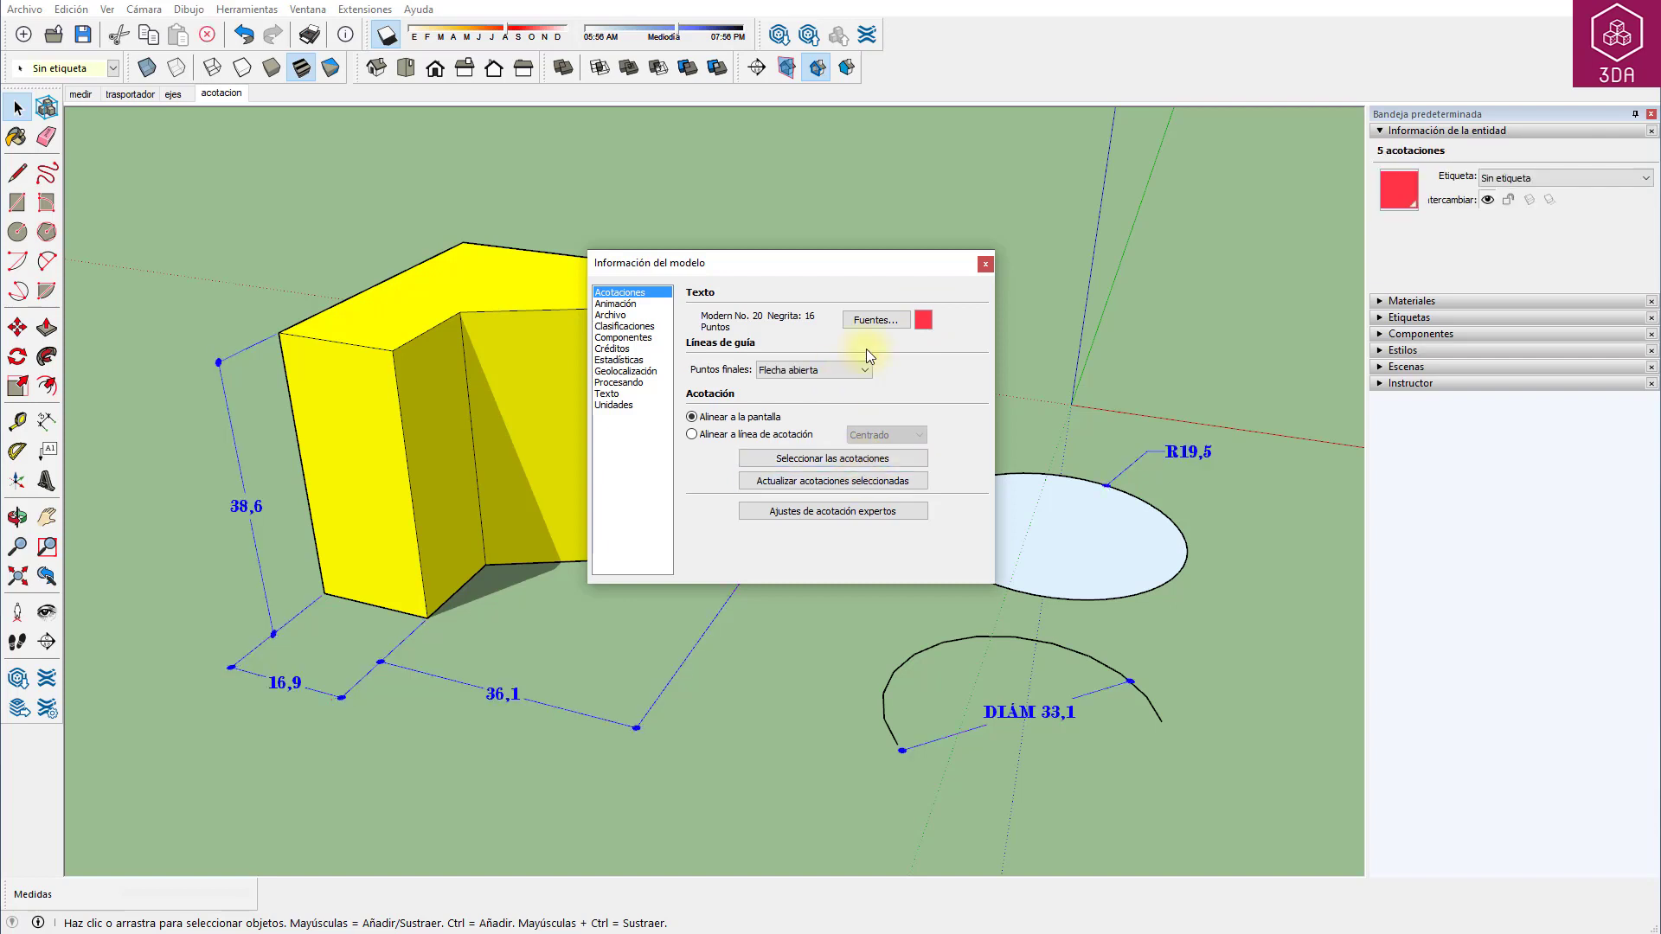
Set the dimension endpoints to Flecha abierta and update all selected dimensions.
click(864, 370)
click(814, 434)
click(824, 483)
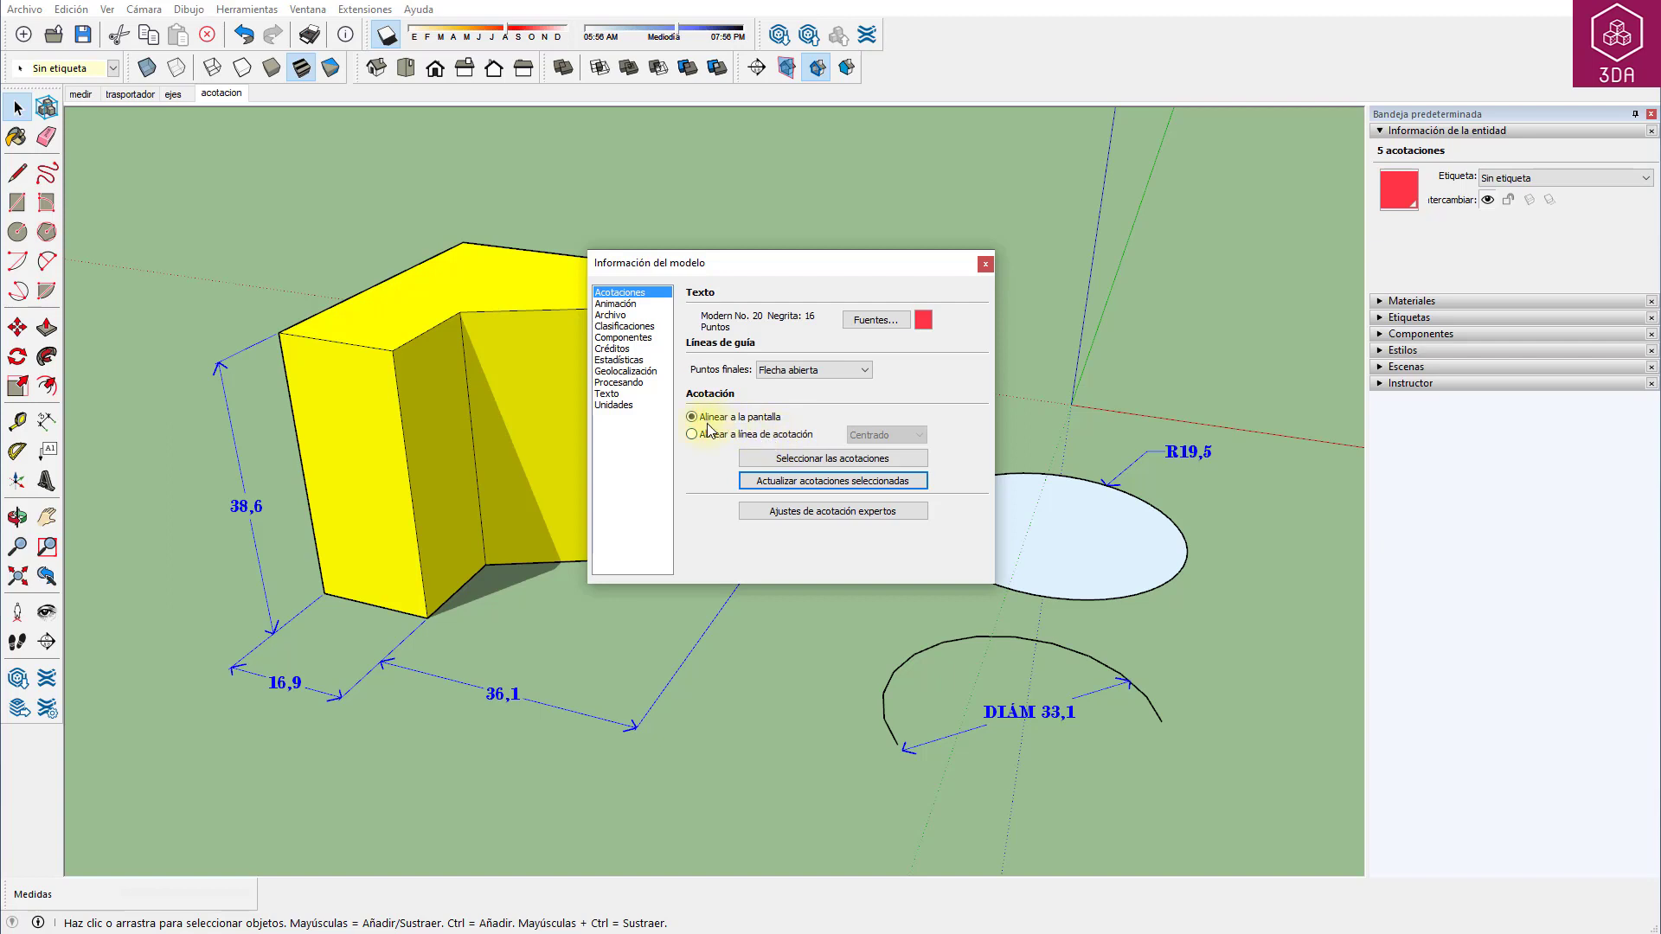
Align the text of all dimensions to the dimension line with the Centrado position, then close the model information.
middle_drag(709, 428, 316, 526)
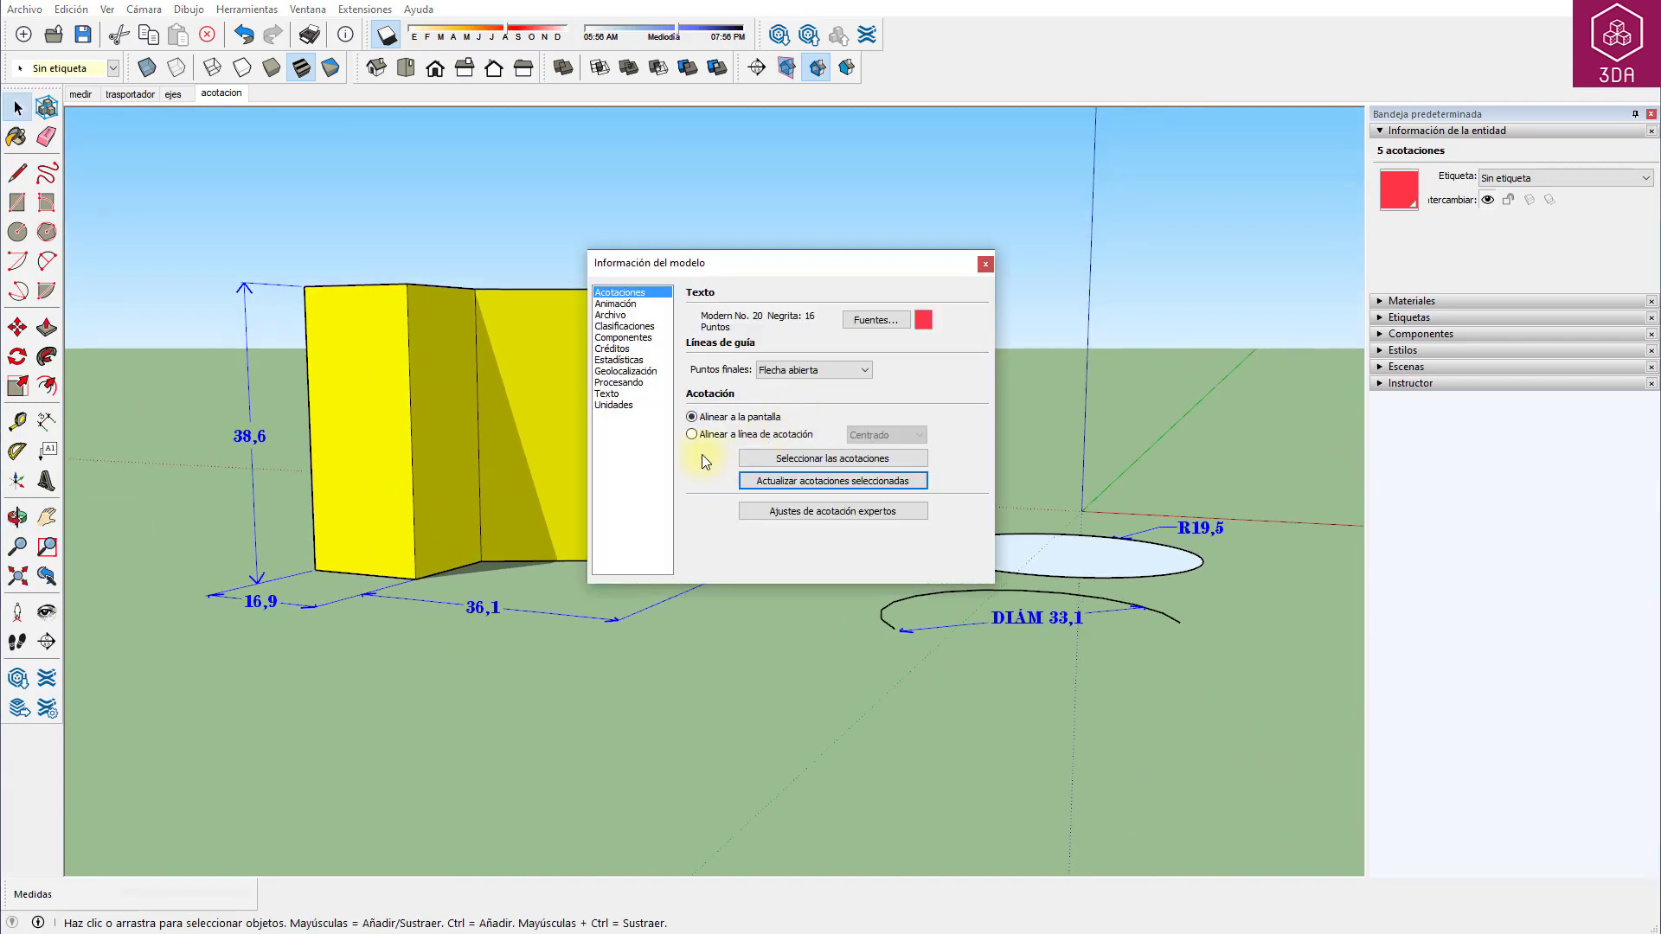
click(693, 434)
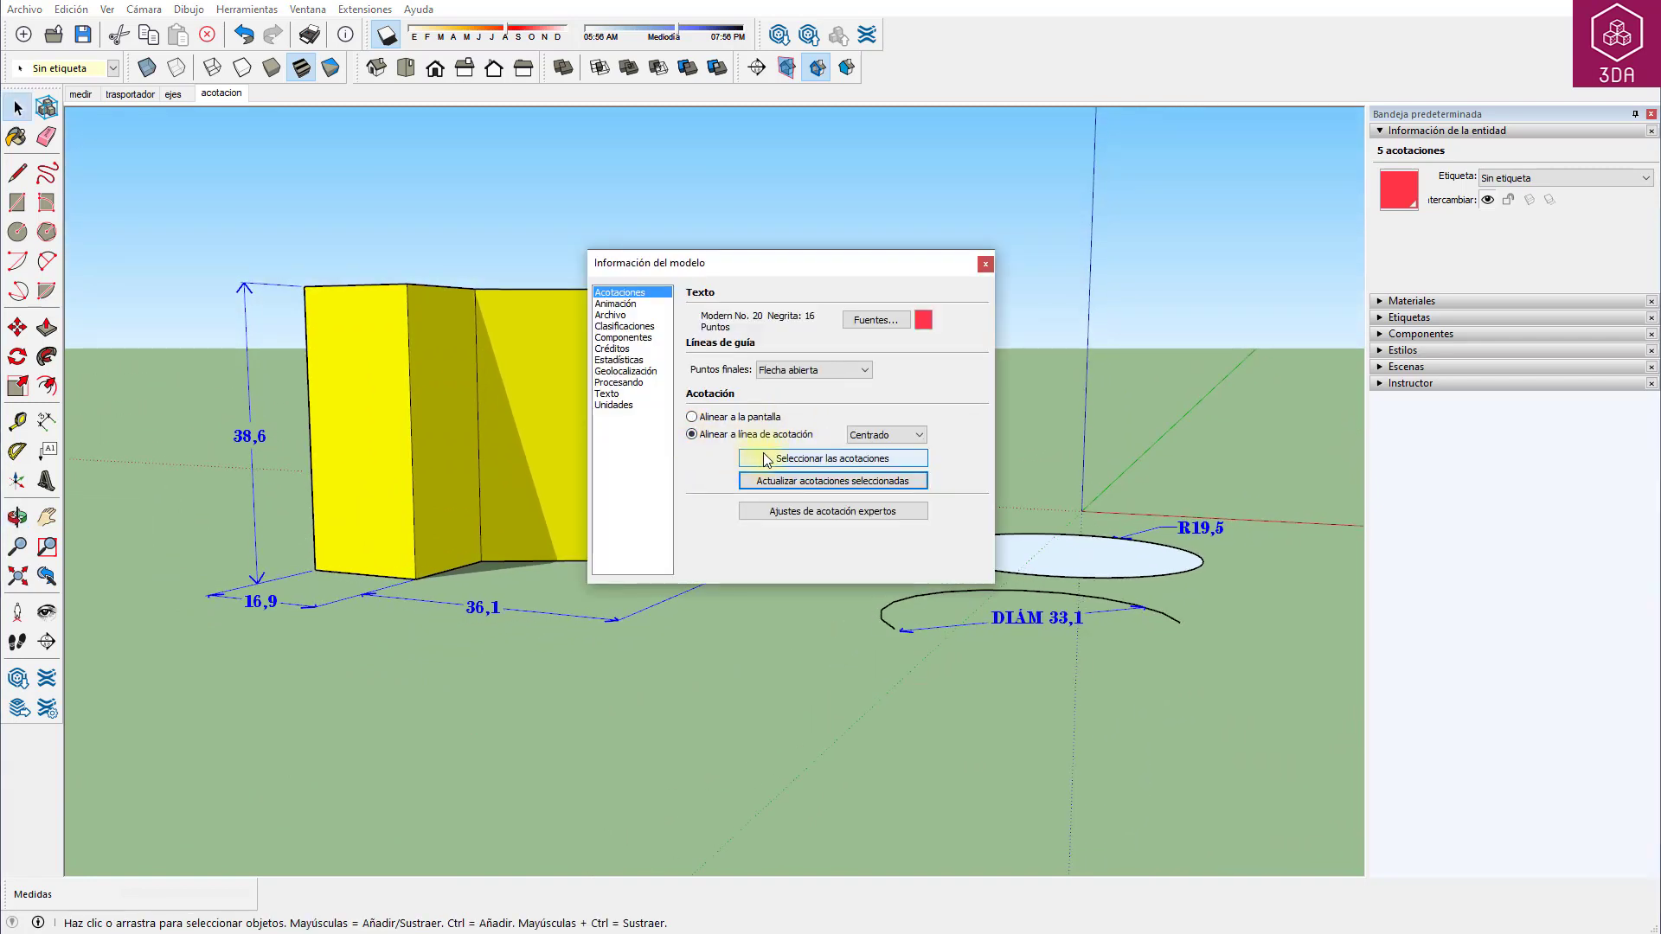
click(766, 460)
click(761, 481)
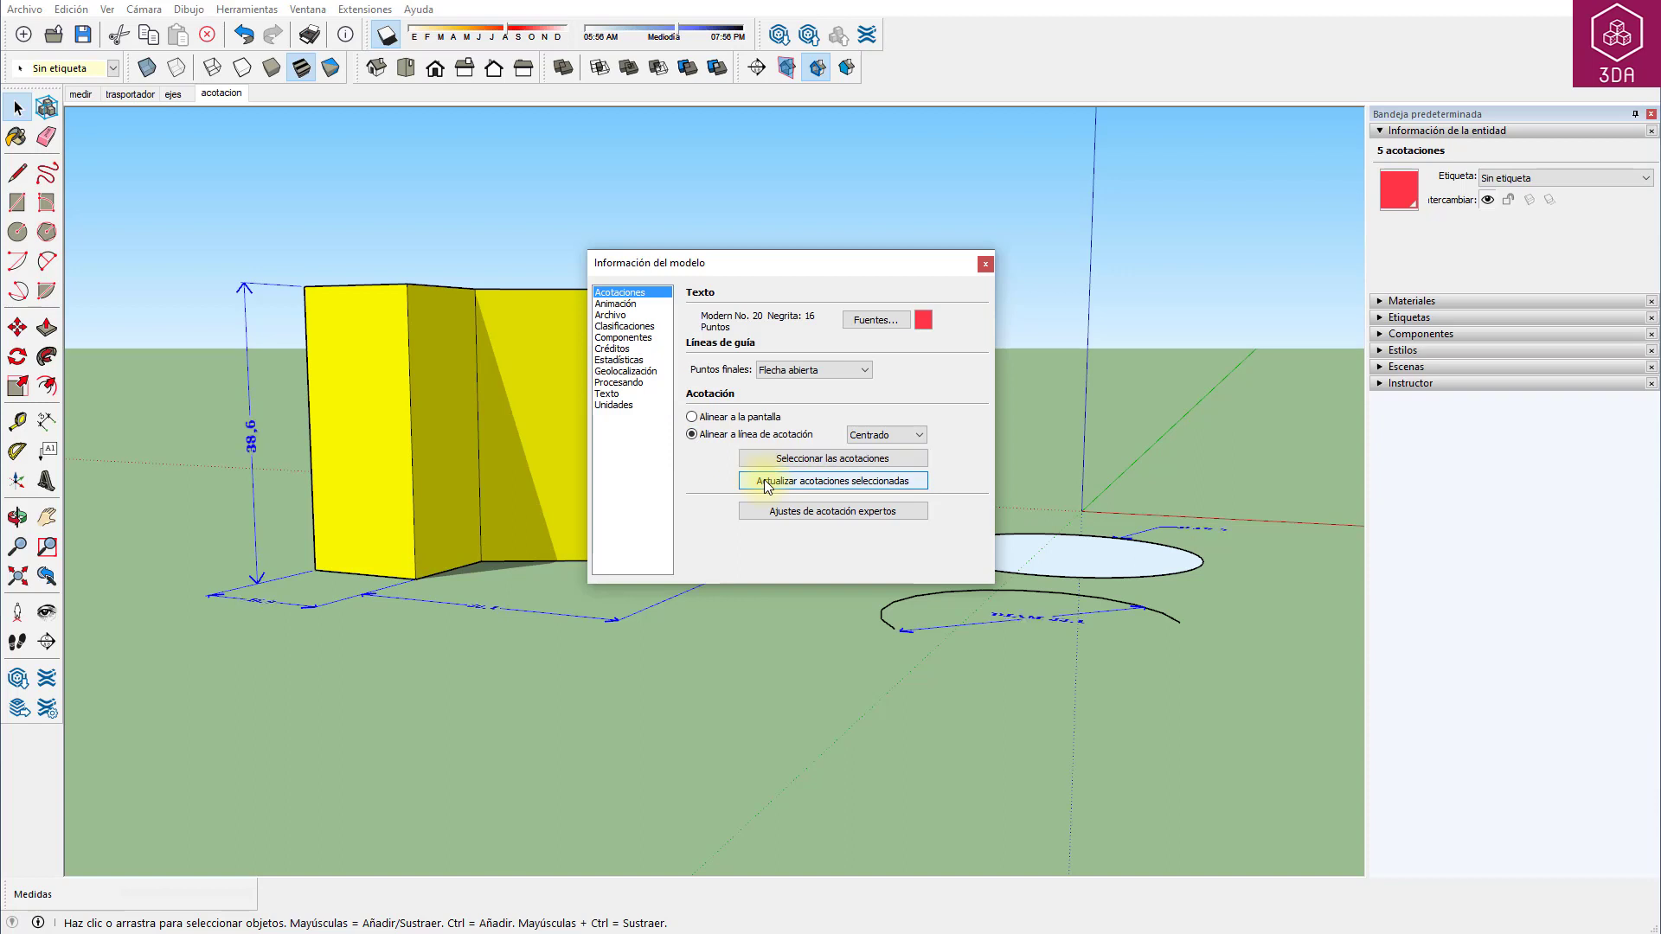
click(985, 264)
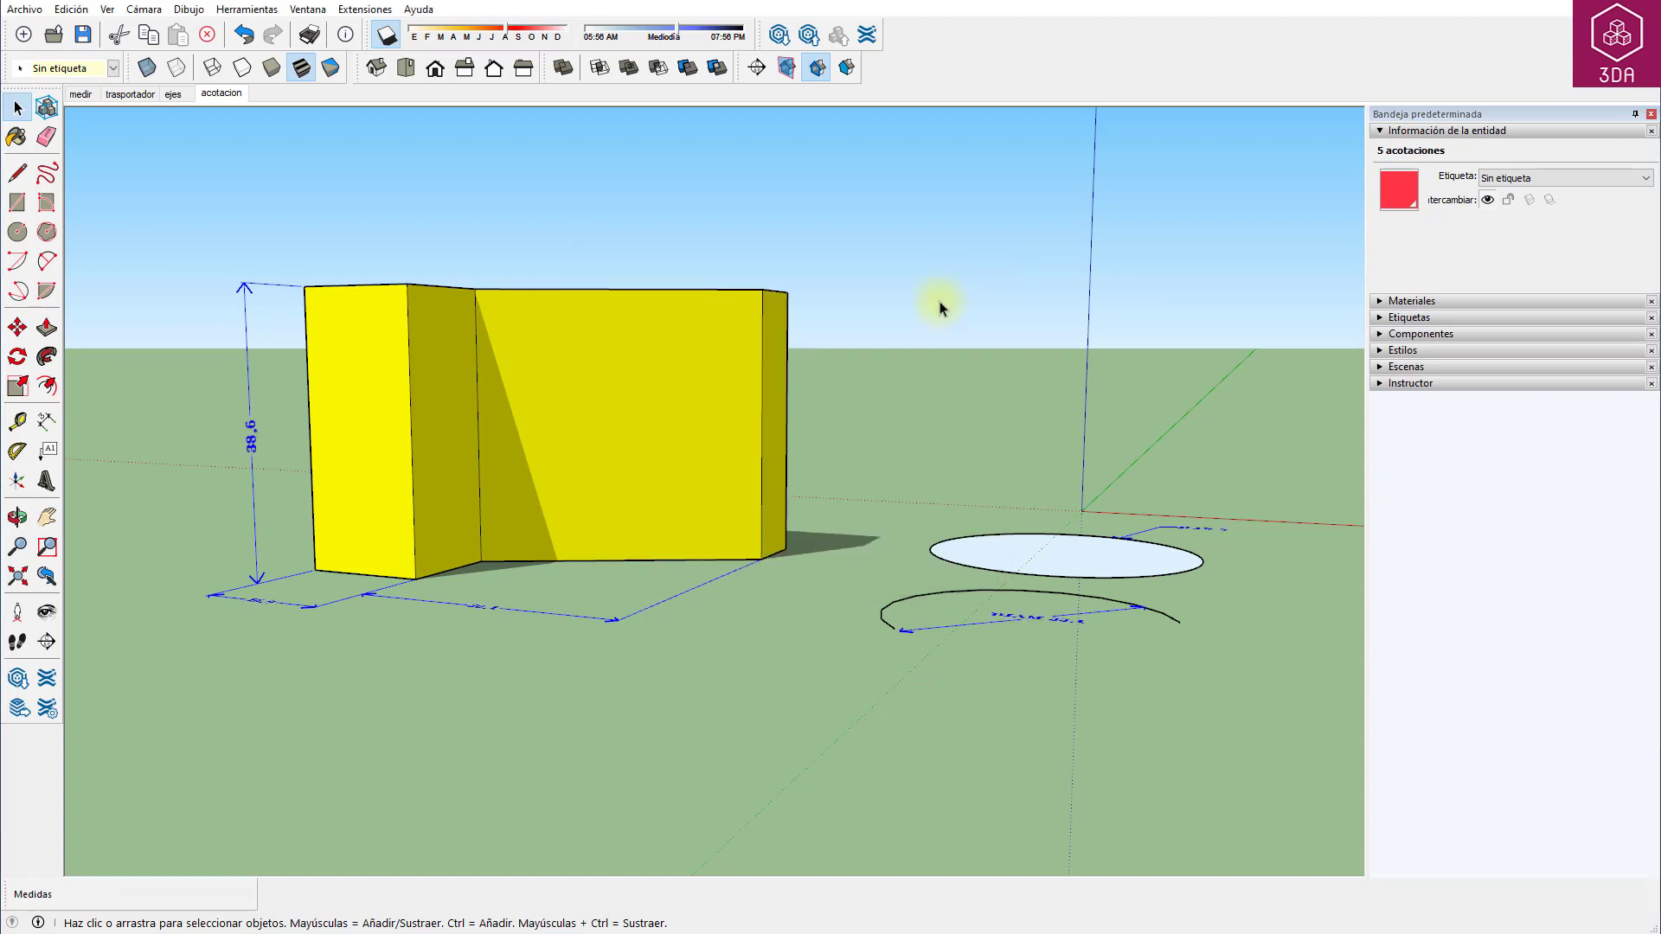
Reopen the model's dimension settings and apply the Encima text position to all dimensions.
middle_drag(294, 554, 644, 616)
key(shift+i)
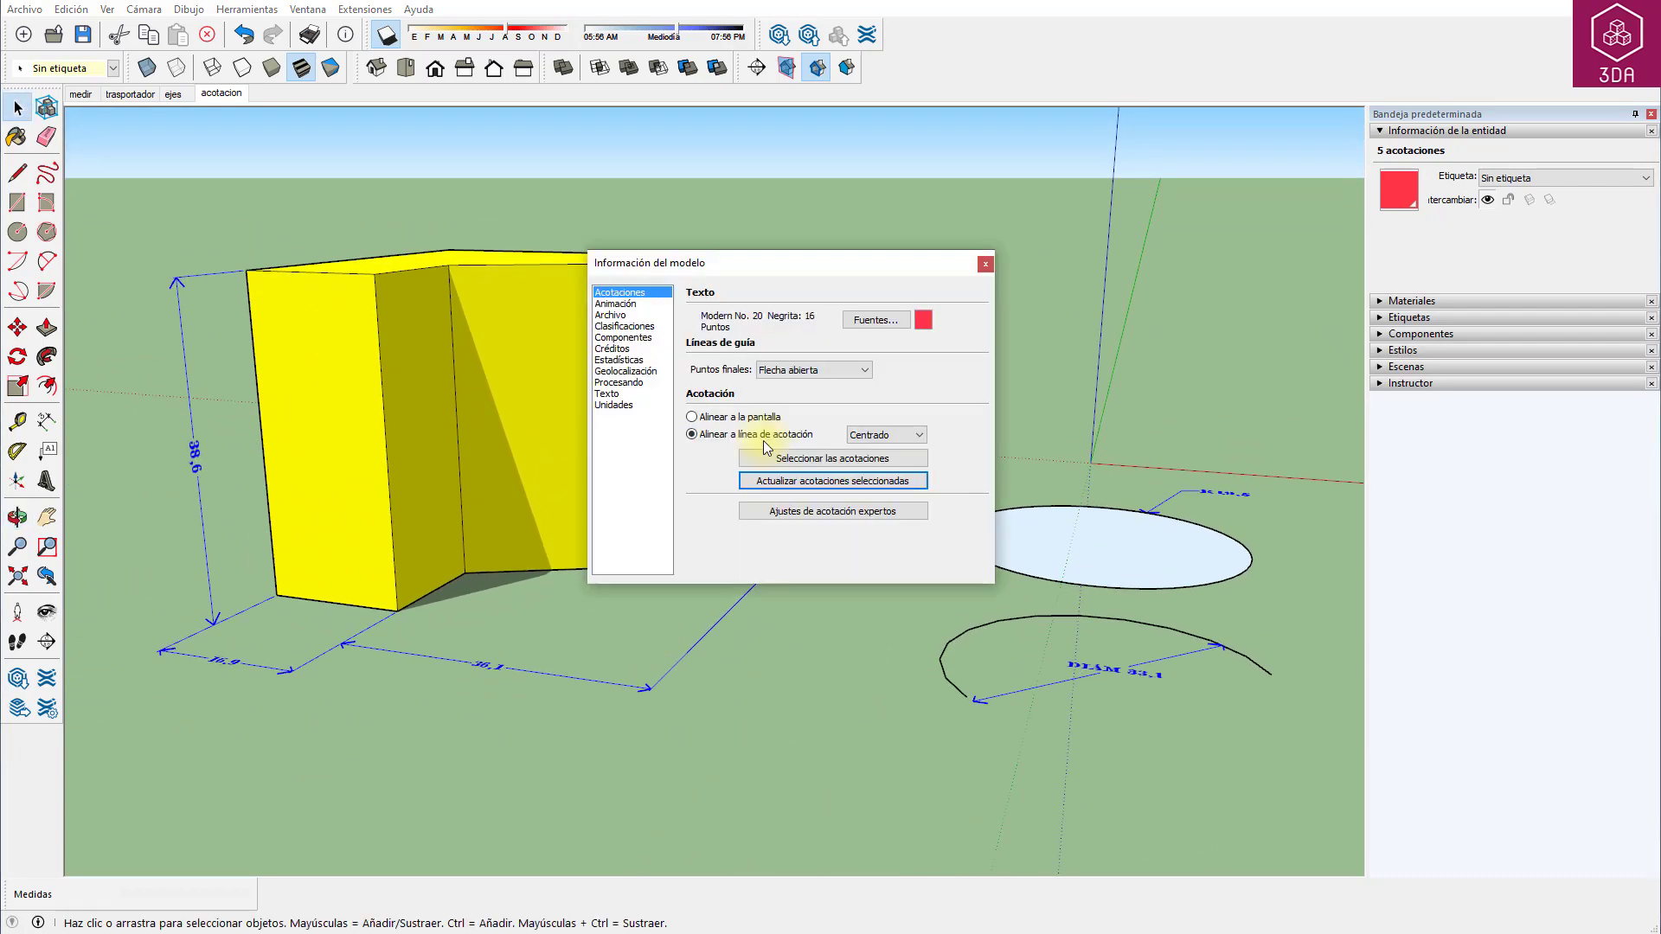
click(880, 438)
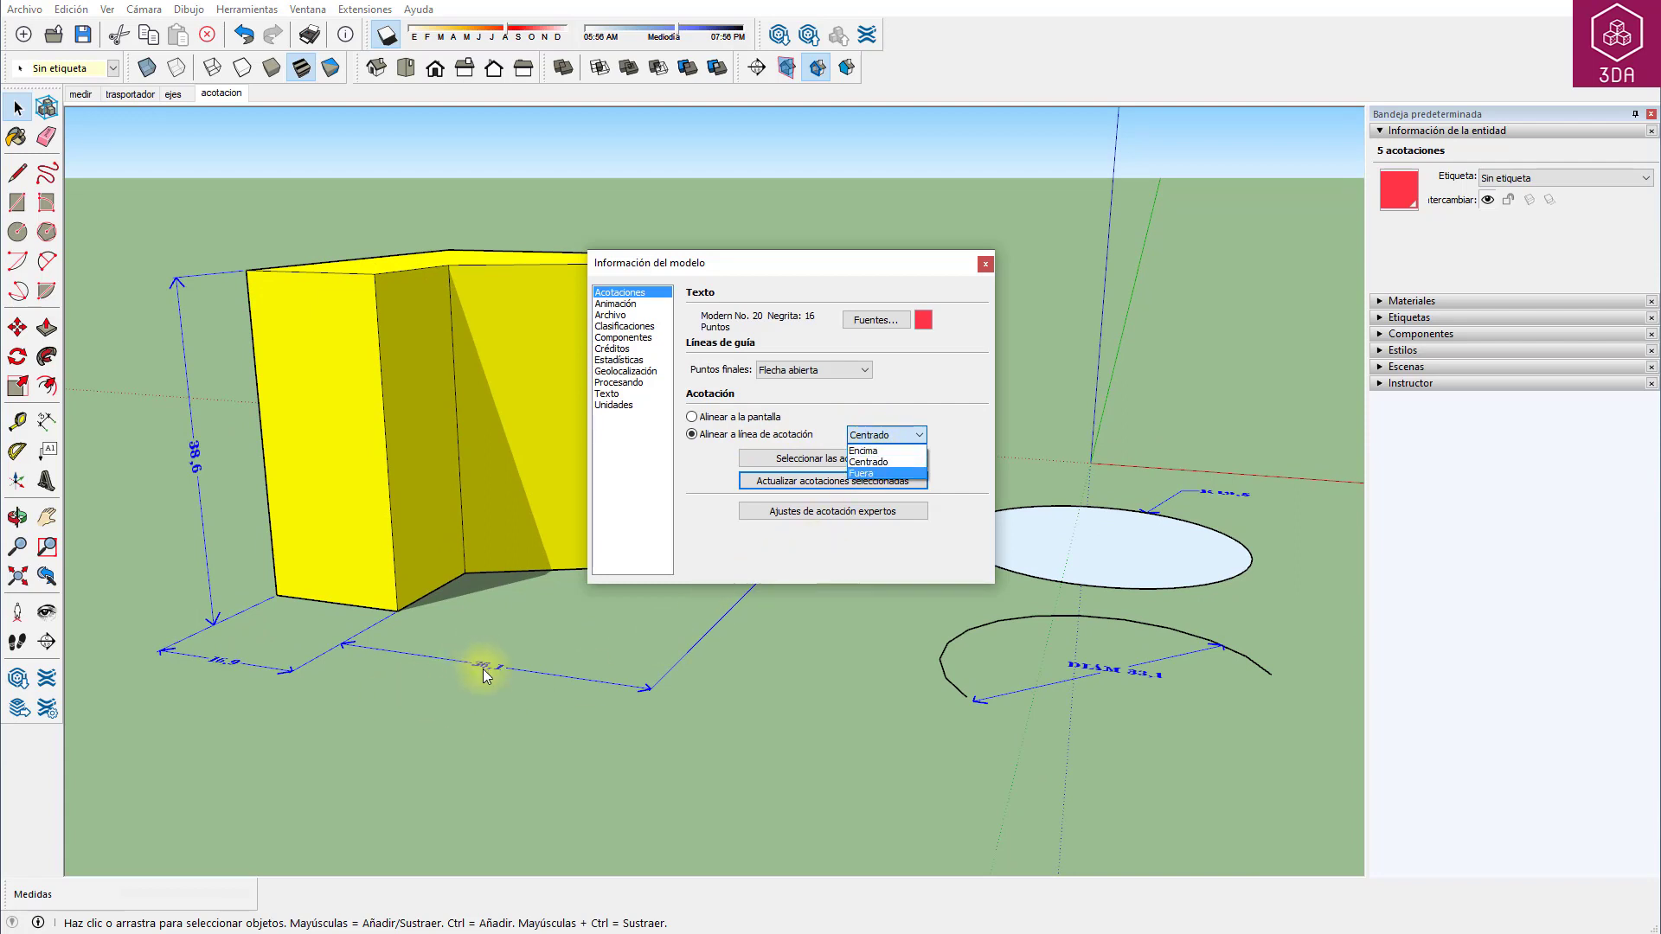
click(873, 451)
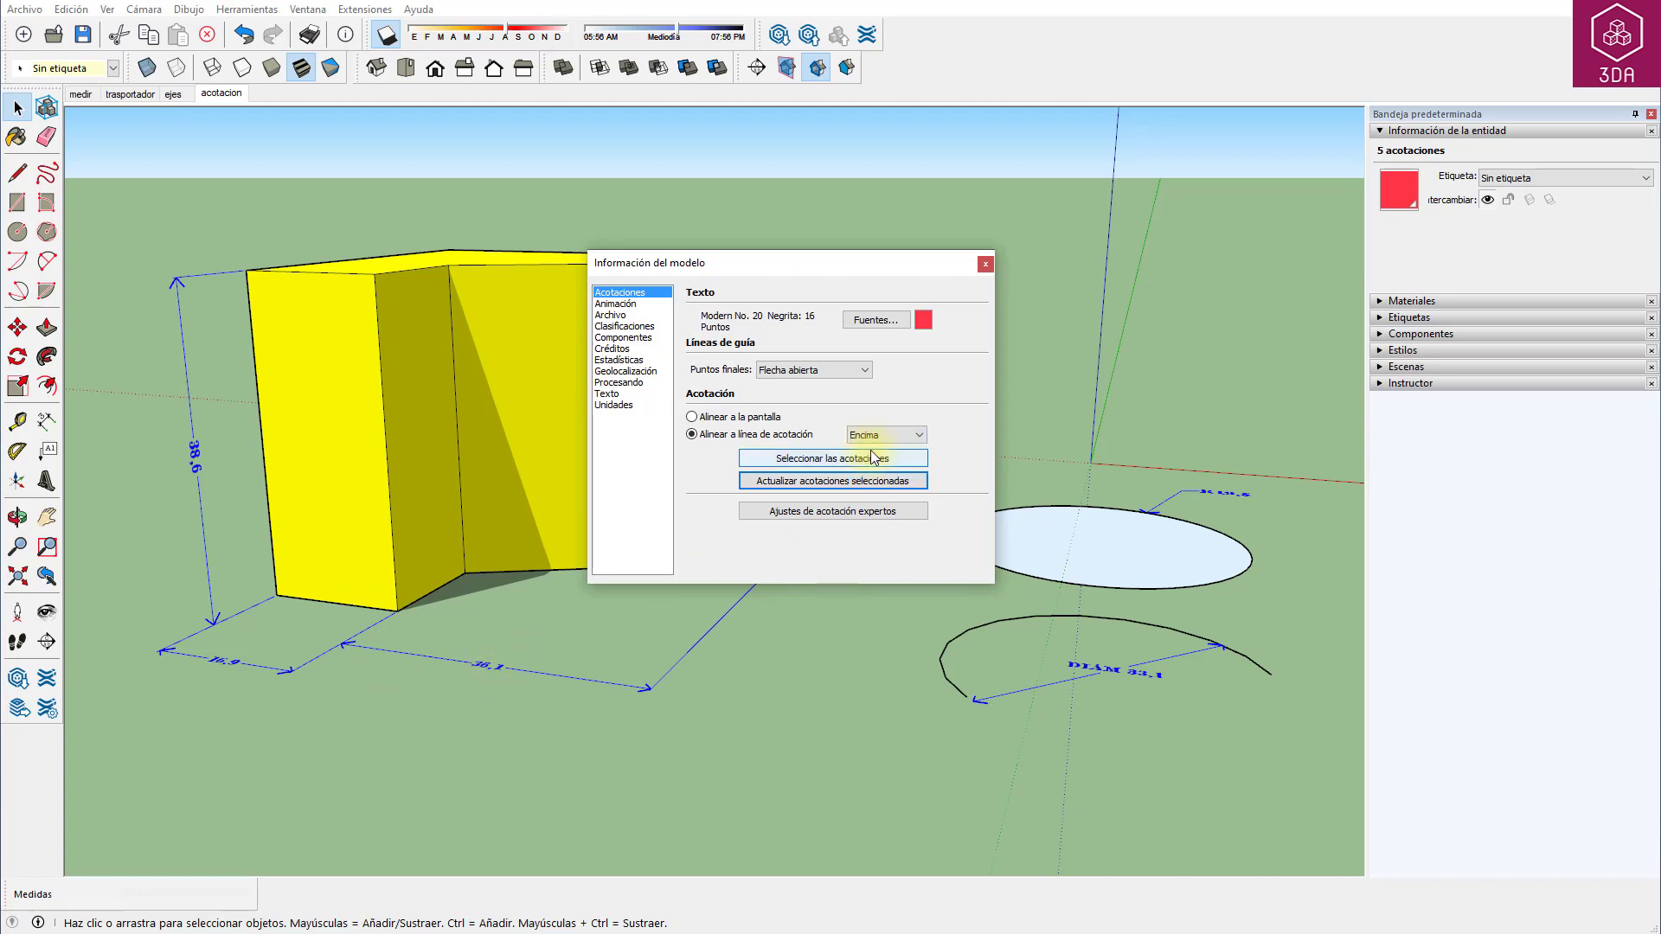
click(486, 679)
middle_drag(486, 679, 560, 818)
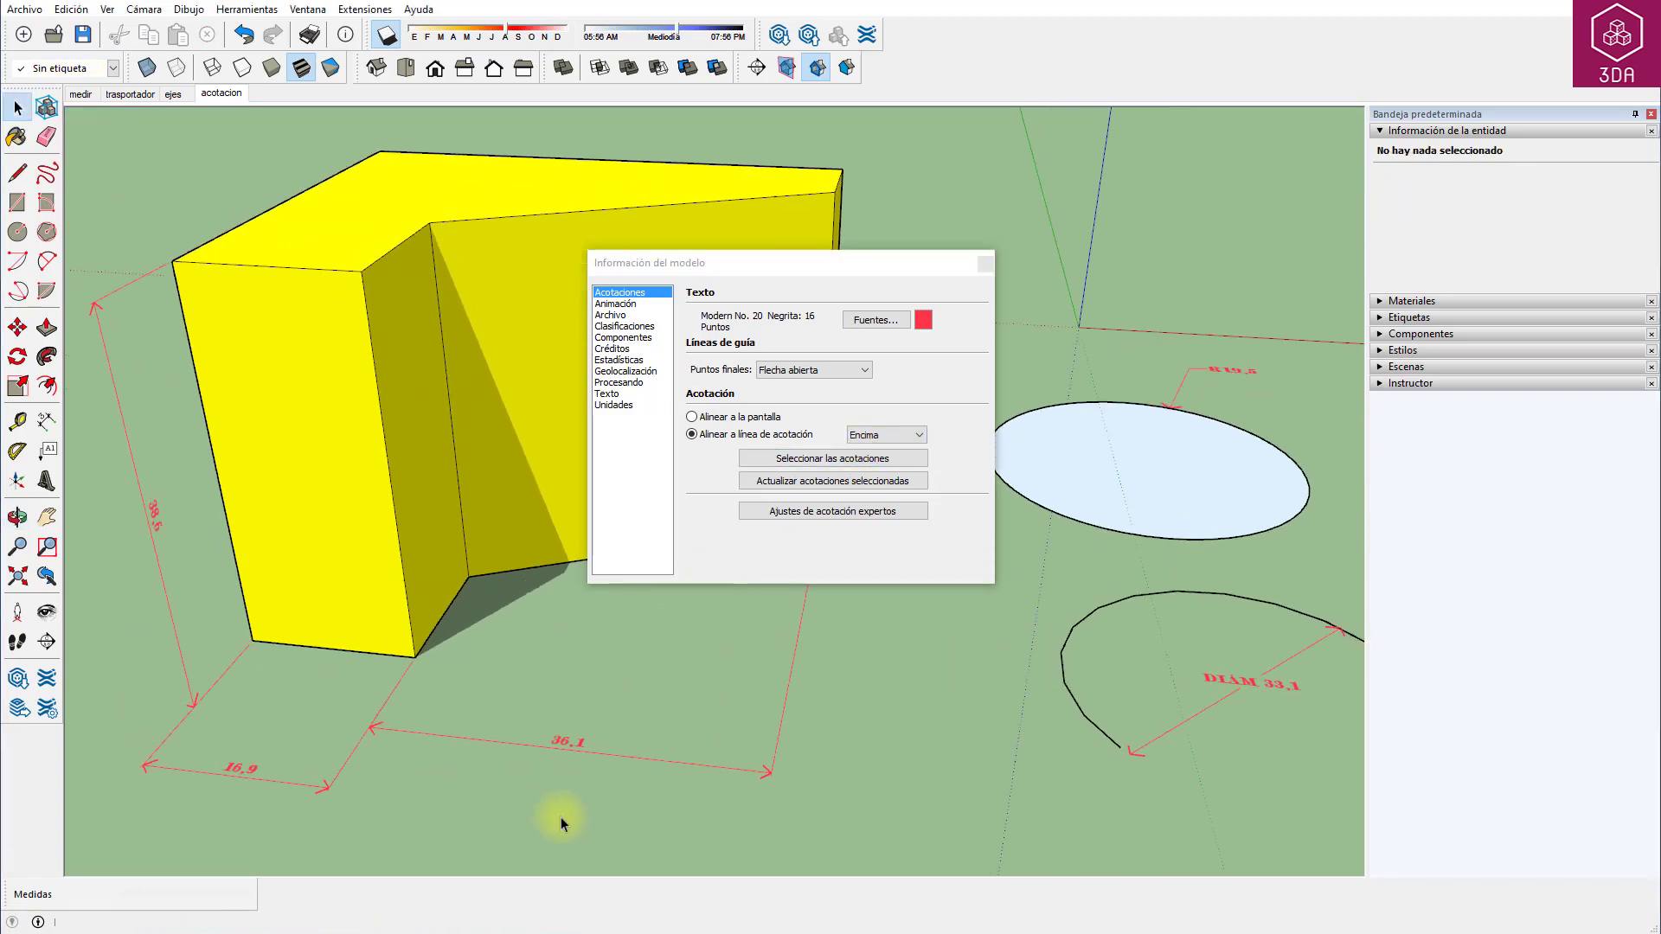
scroll(571, 792, up, 4)
Apply the Fuera text position relative to the dimension line to all dimensions.
click(833, 458)
click(887, 434)
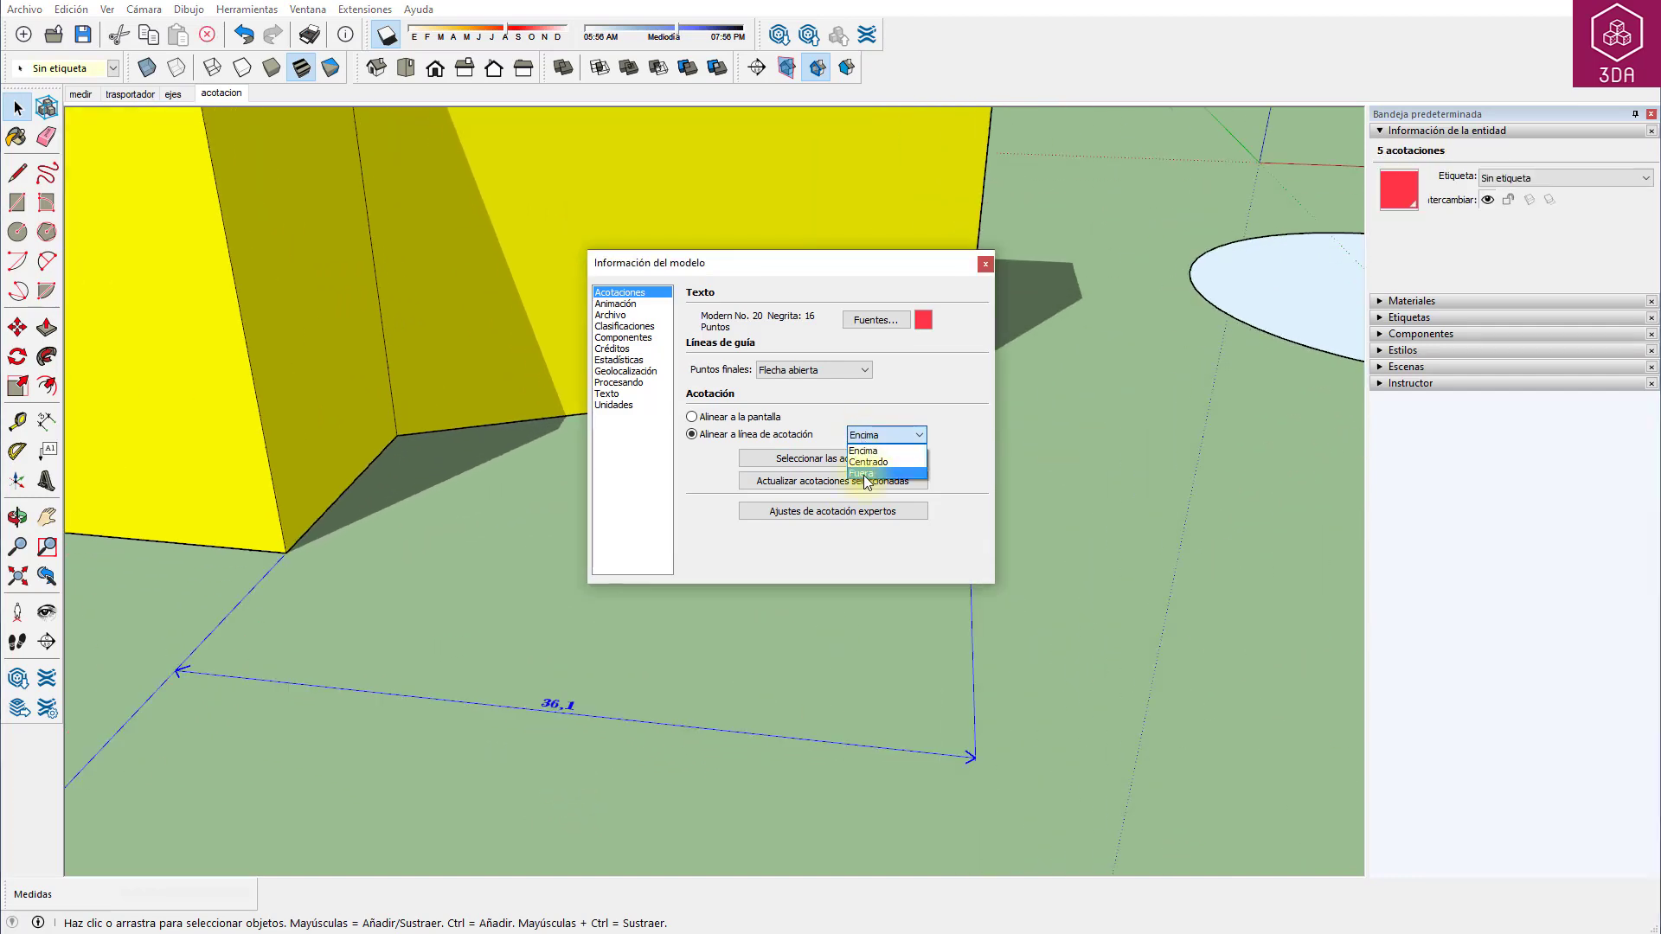
click(865, 474)
click(870, 483)
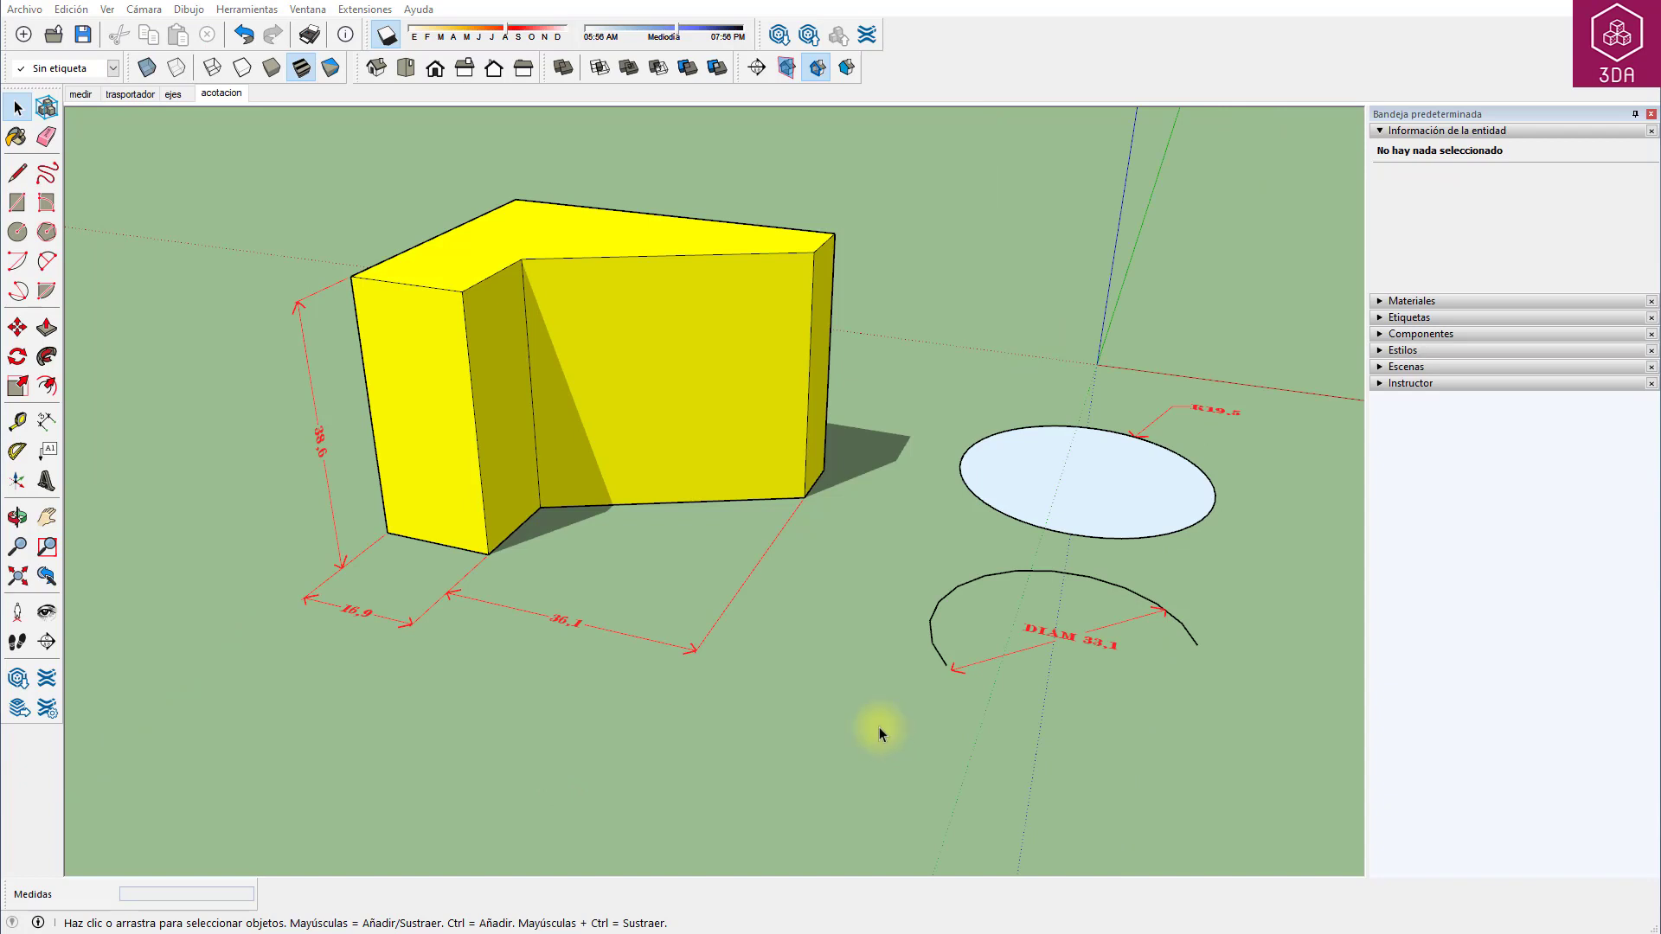
Set the font of the yellow block's two bottom dimensions to Monospac821 BT, Normal, 18 points.
drag(879, 727, 382, 588)
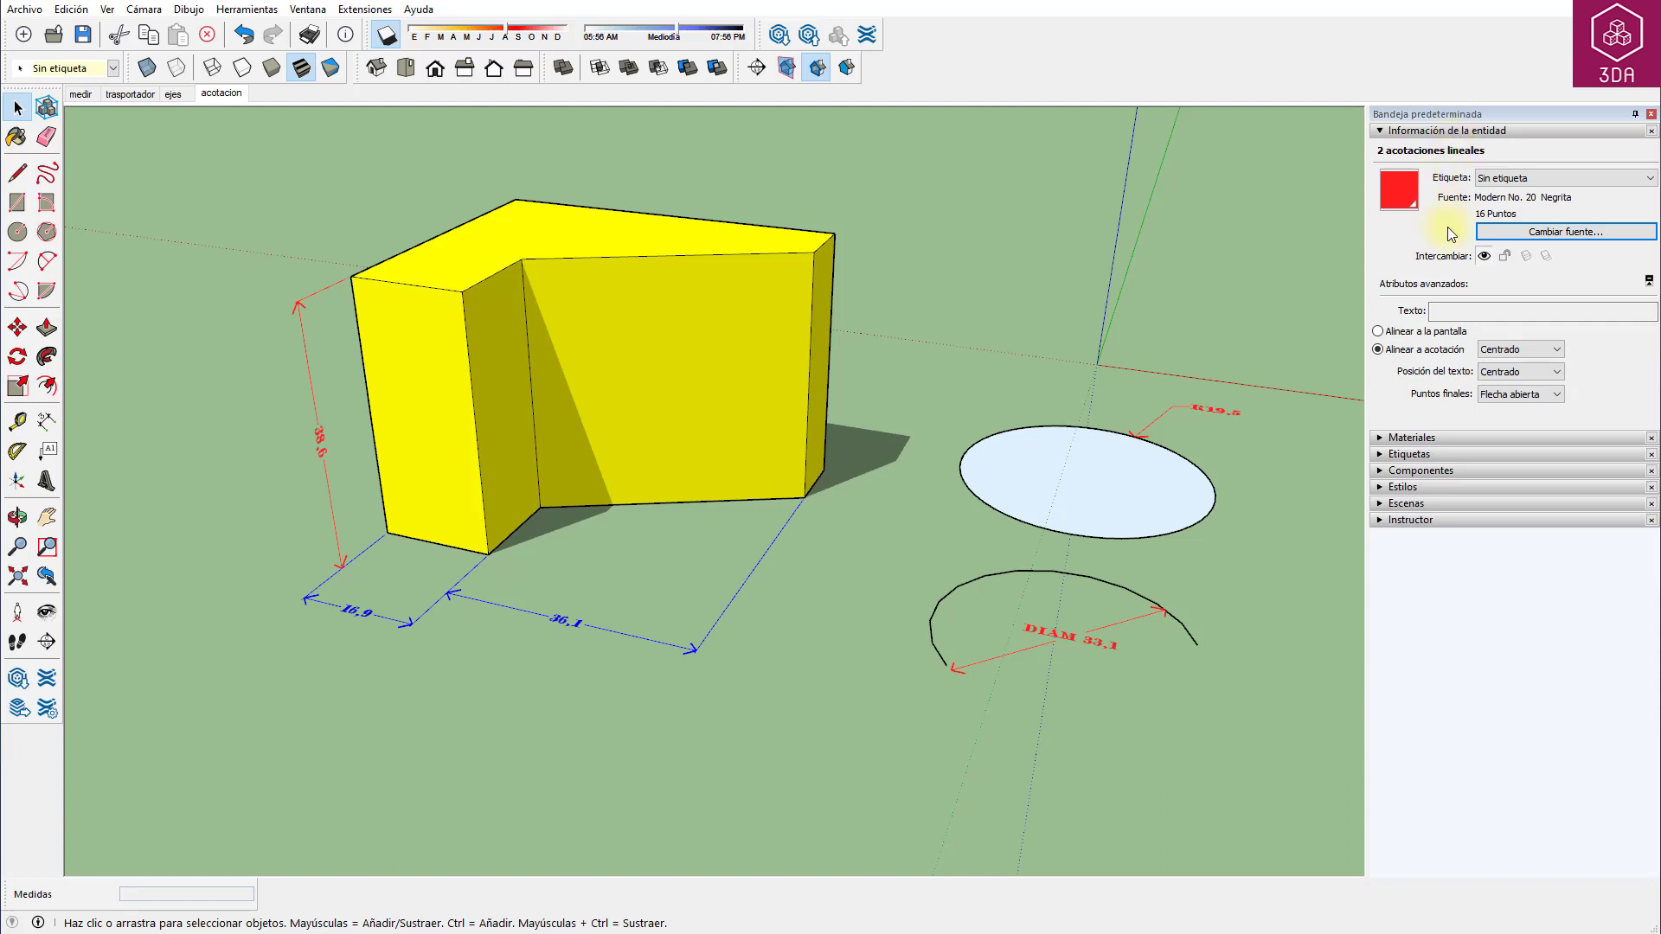
click(1569, 234)
click(709, 418)
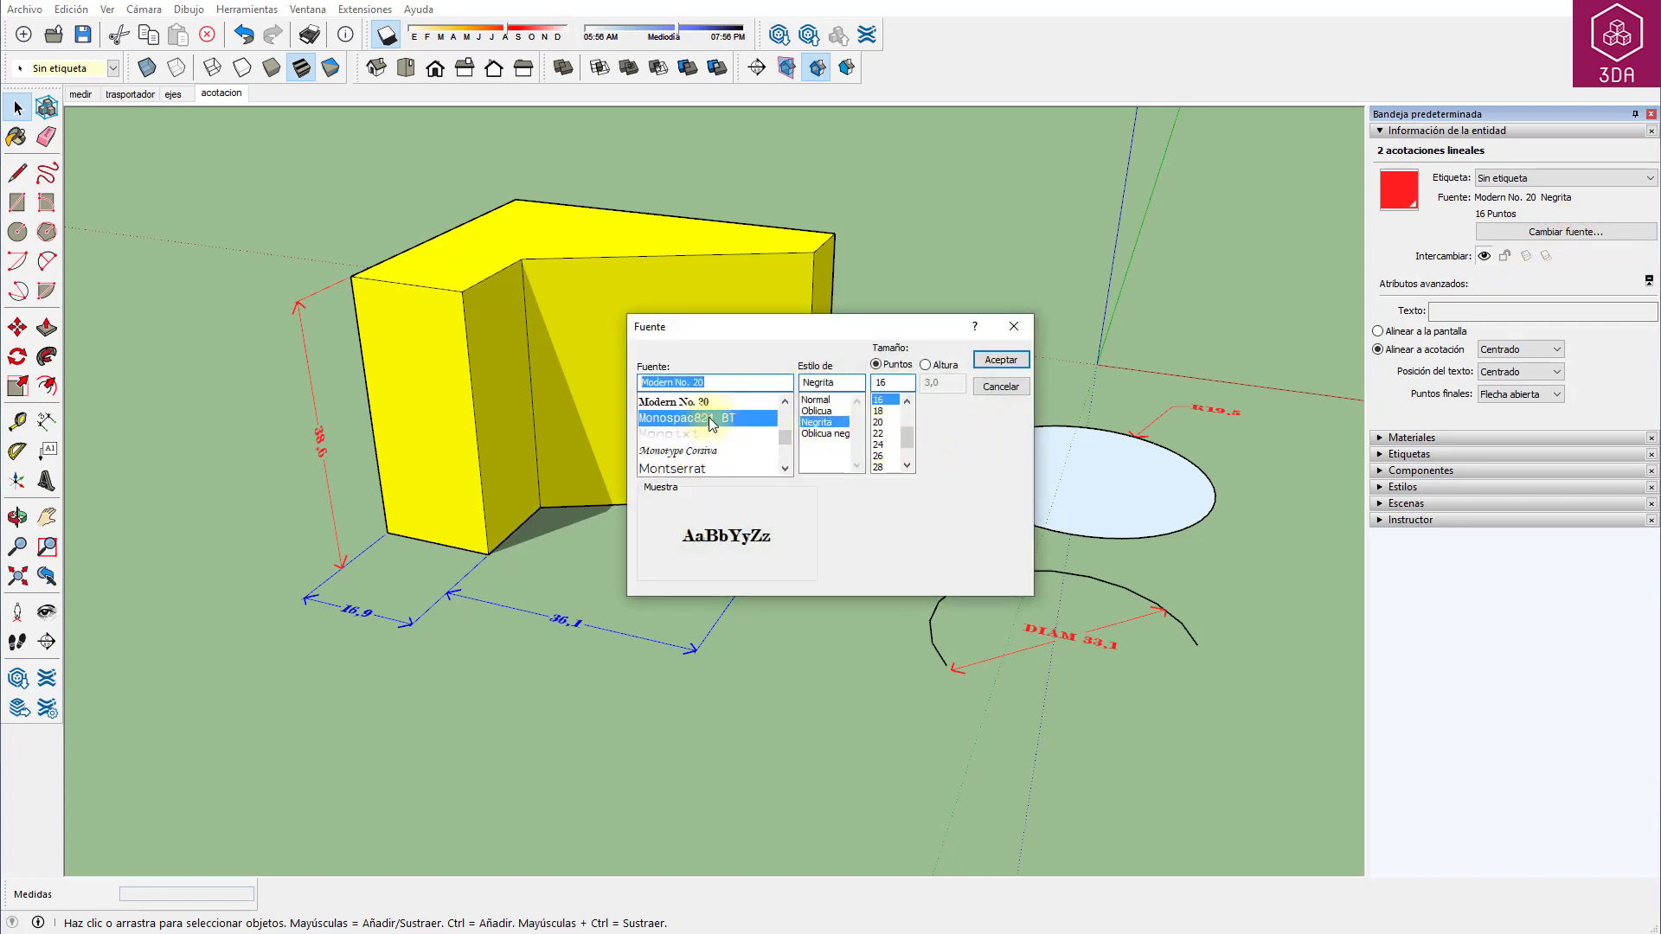
click(818, 400)
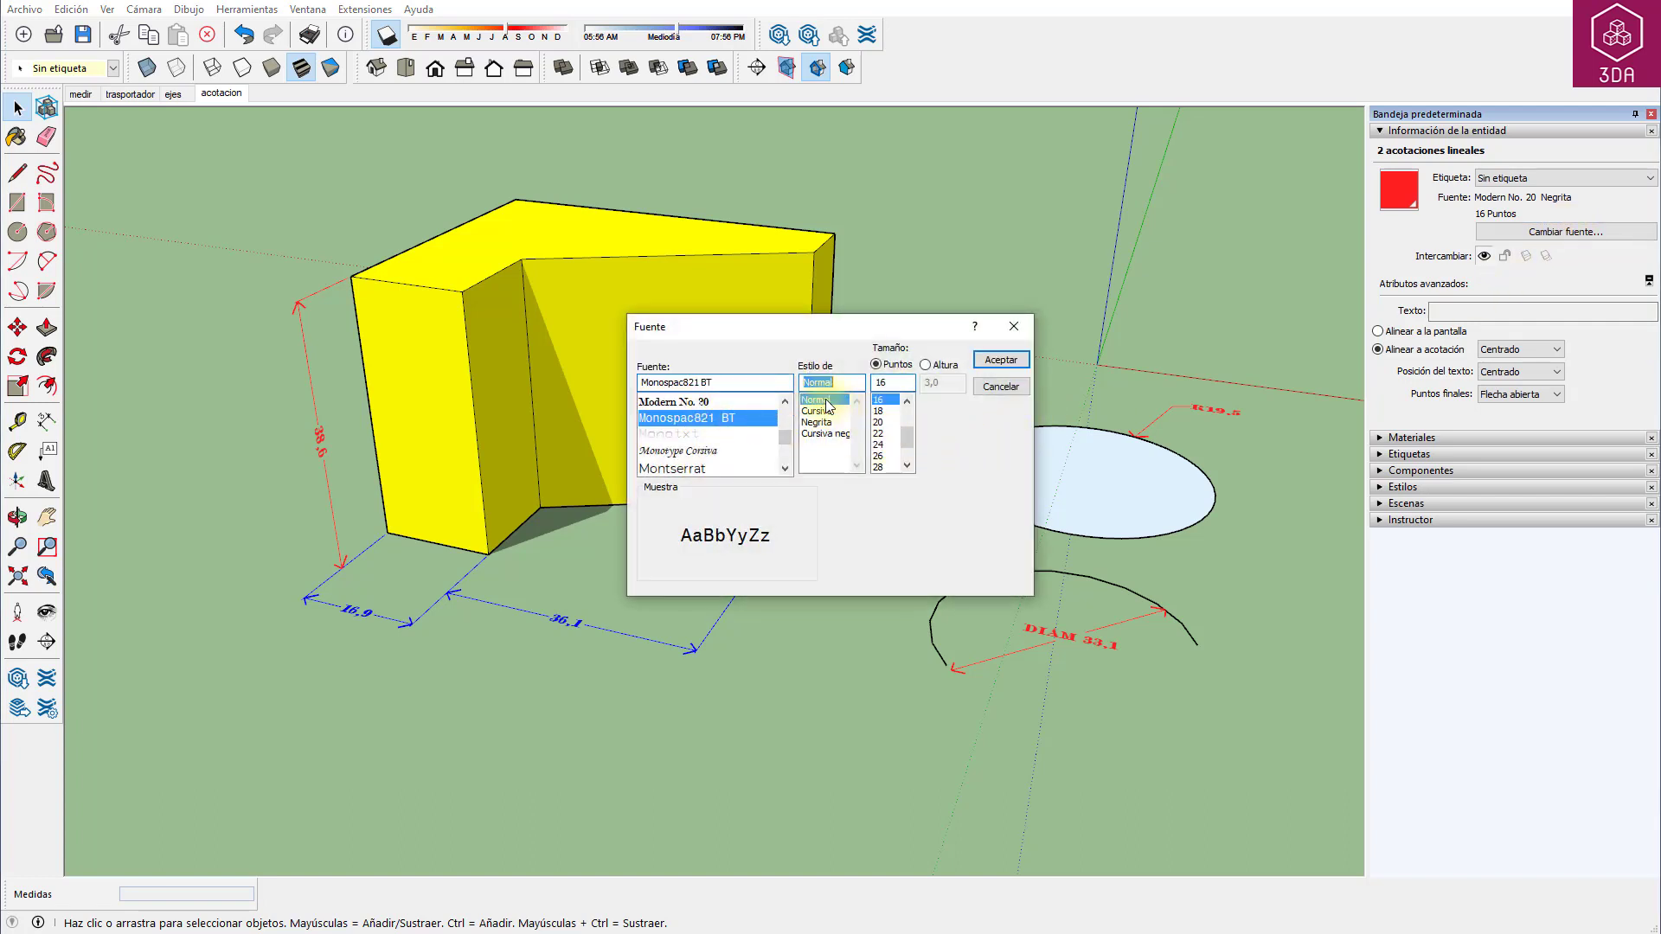
click(880, 411)
click(1000, 363)
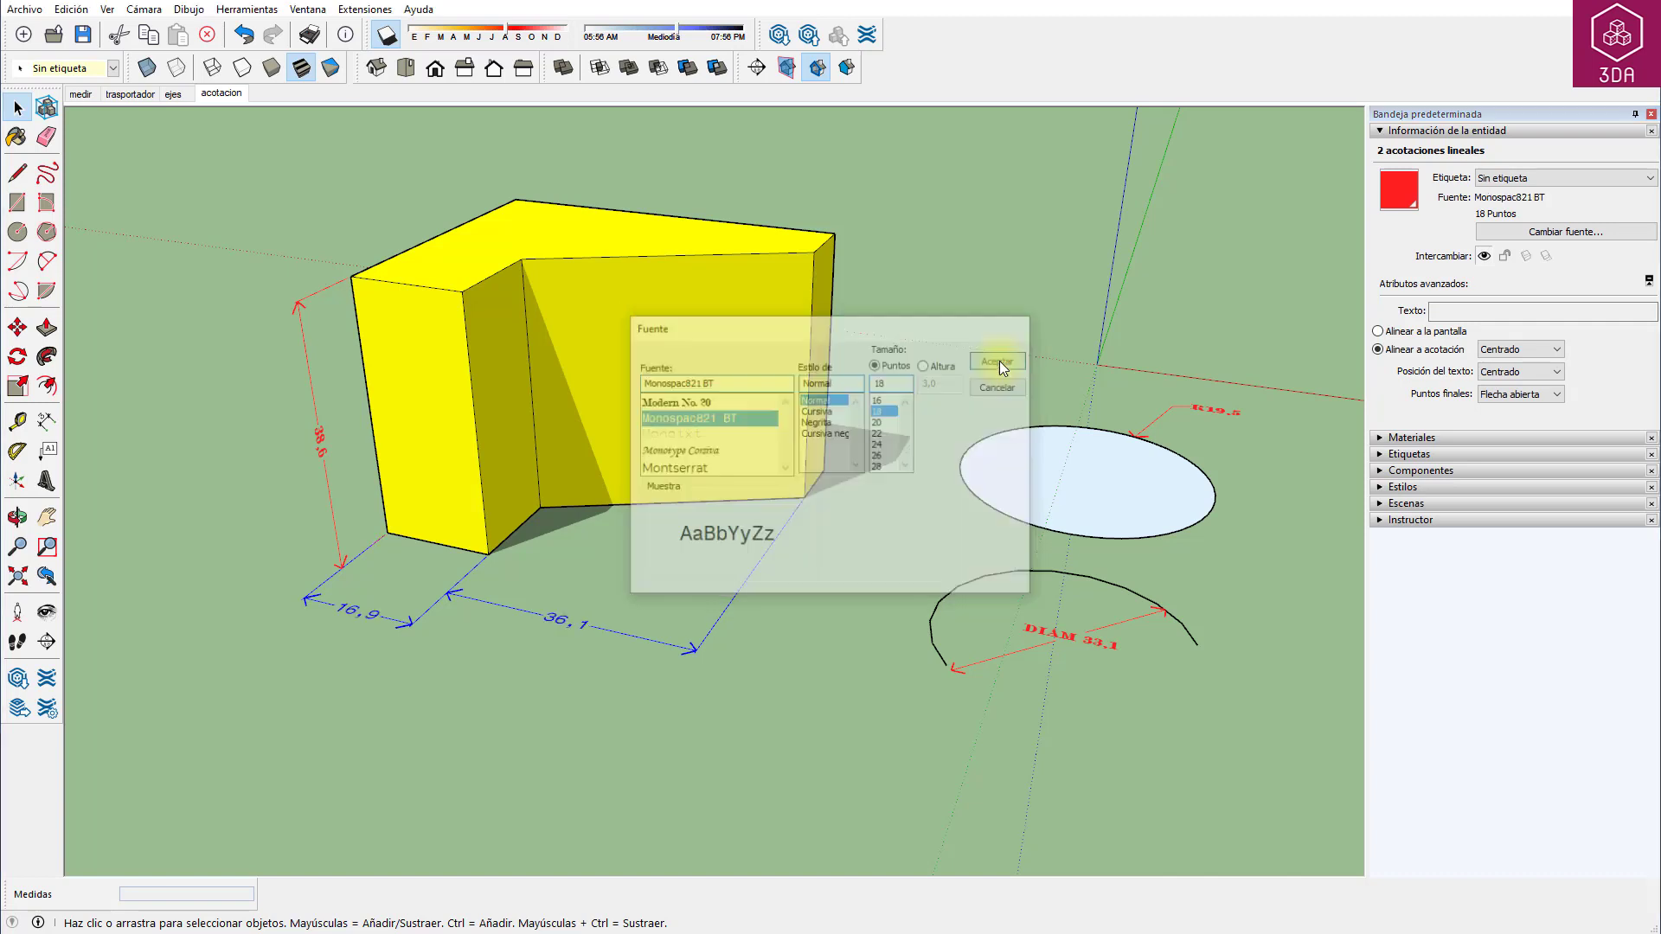
Align the text of the two bottom dimensions to the screen, set their endpoints to Puntos and clear the selection.
click(1379, 332)
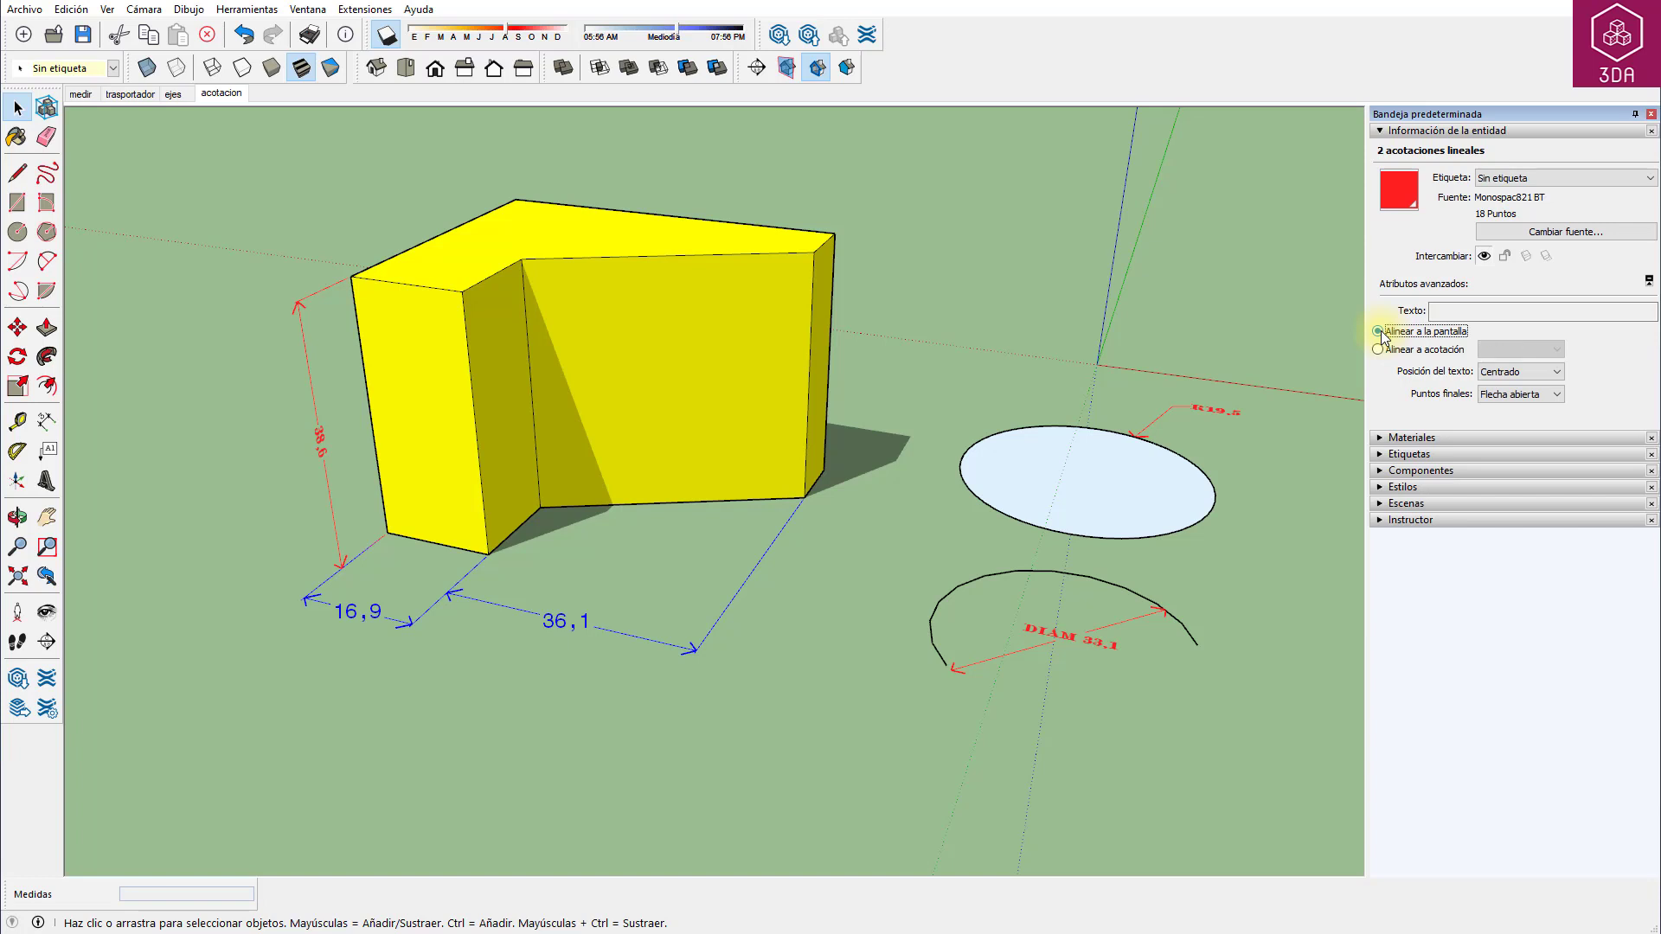
click(1510, 394)
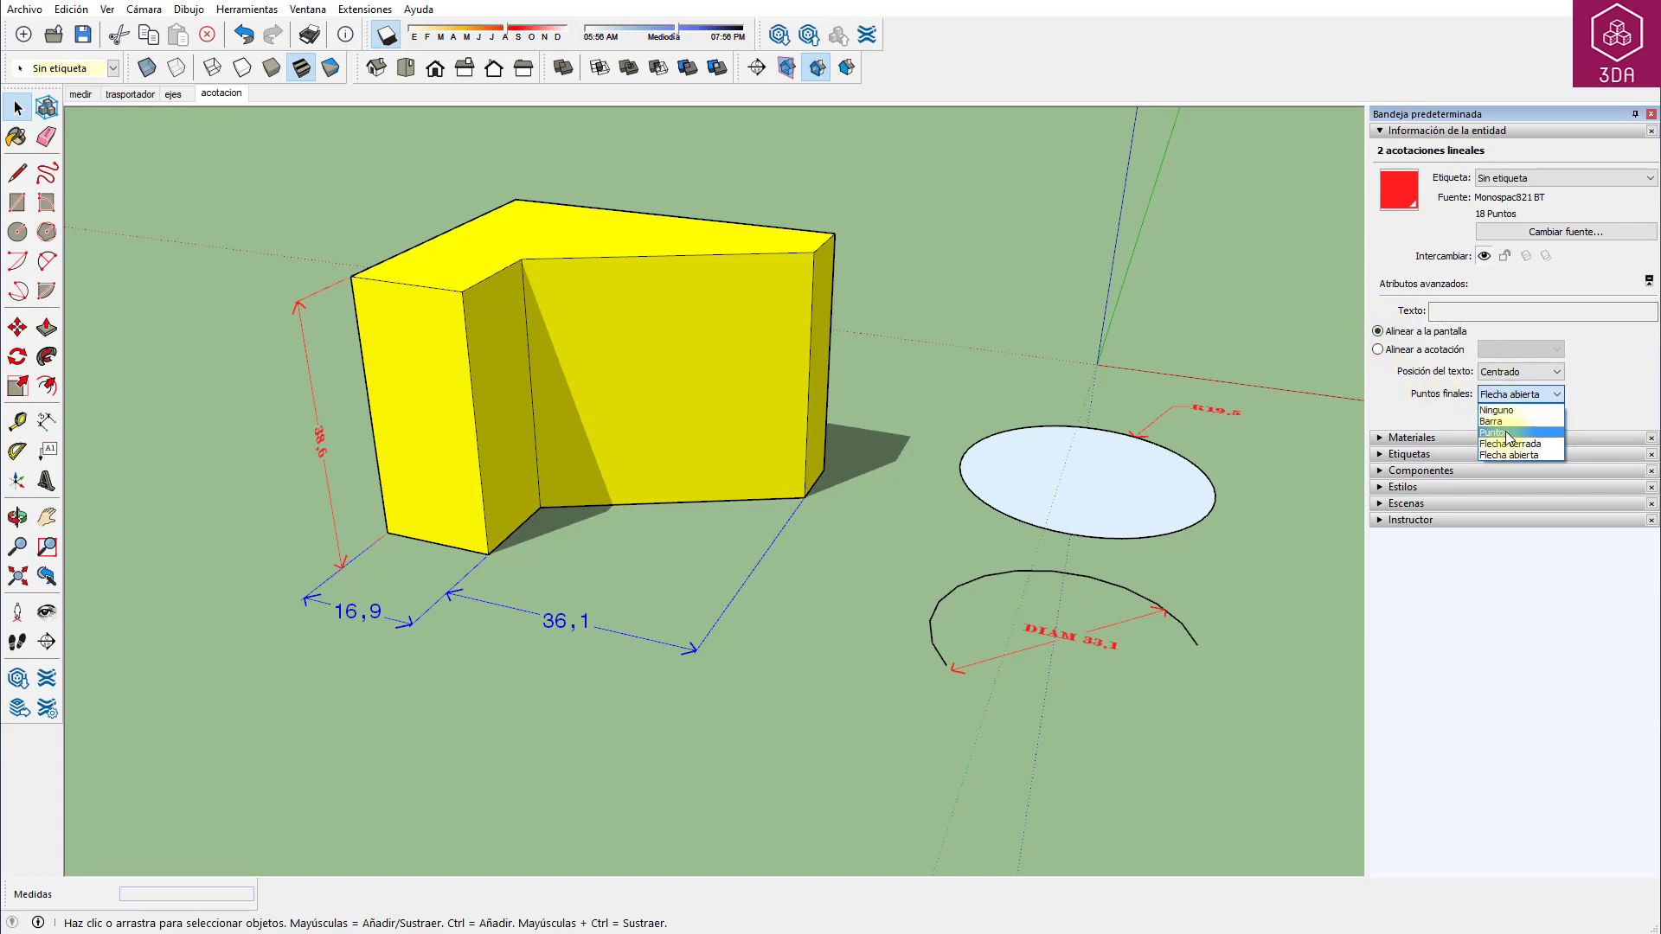
click(1503, 433)
click(1286, 565)
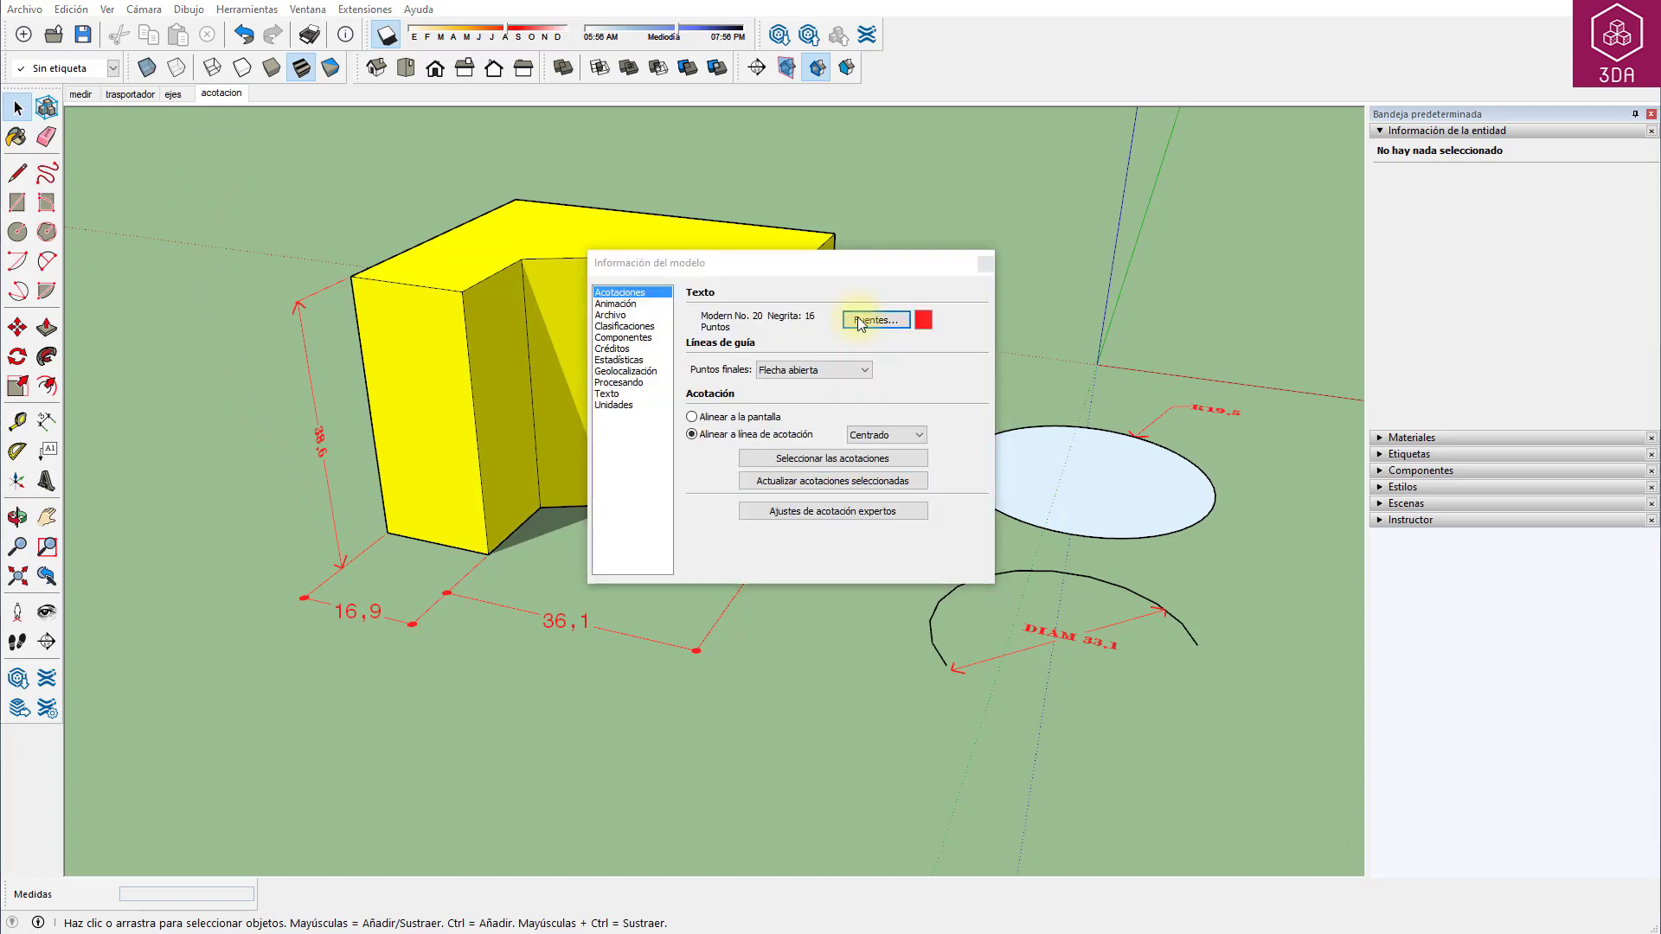
Set the dimension font size to a height of 3,0 instead of points and apply it to all dimensions.
click(861, 320)
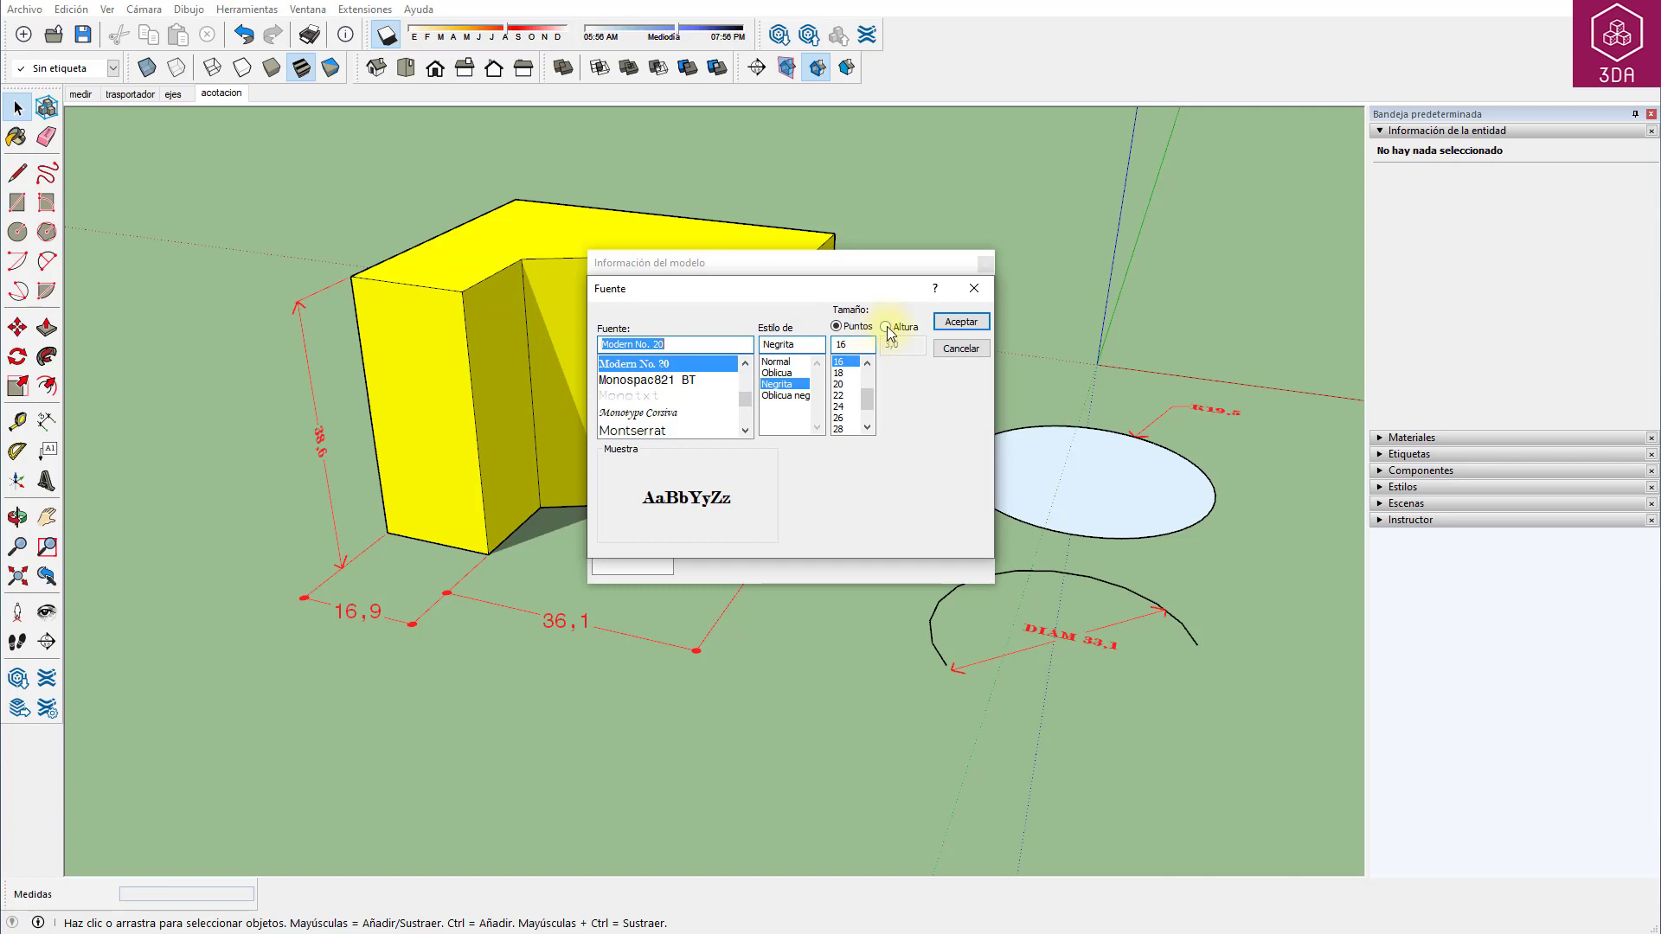
click(886, 327)
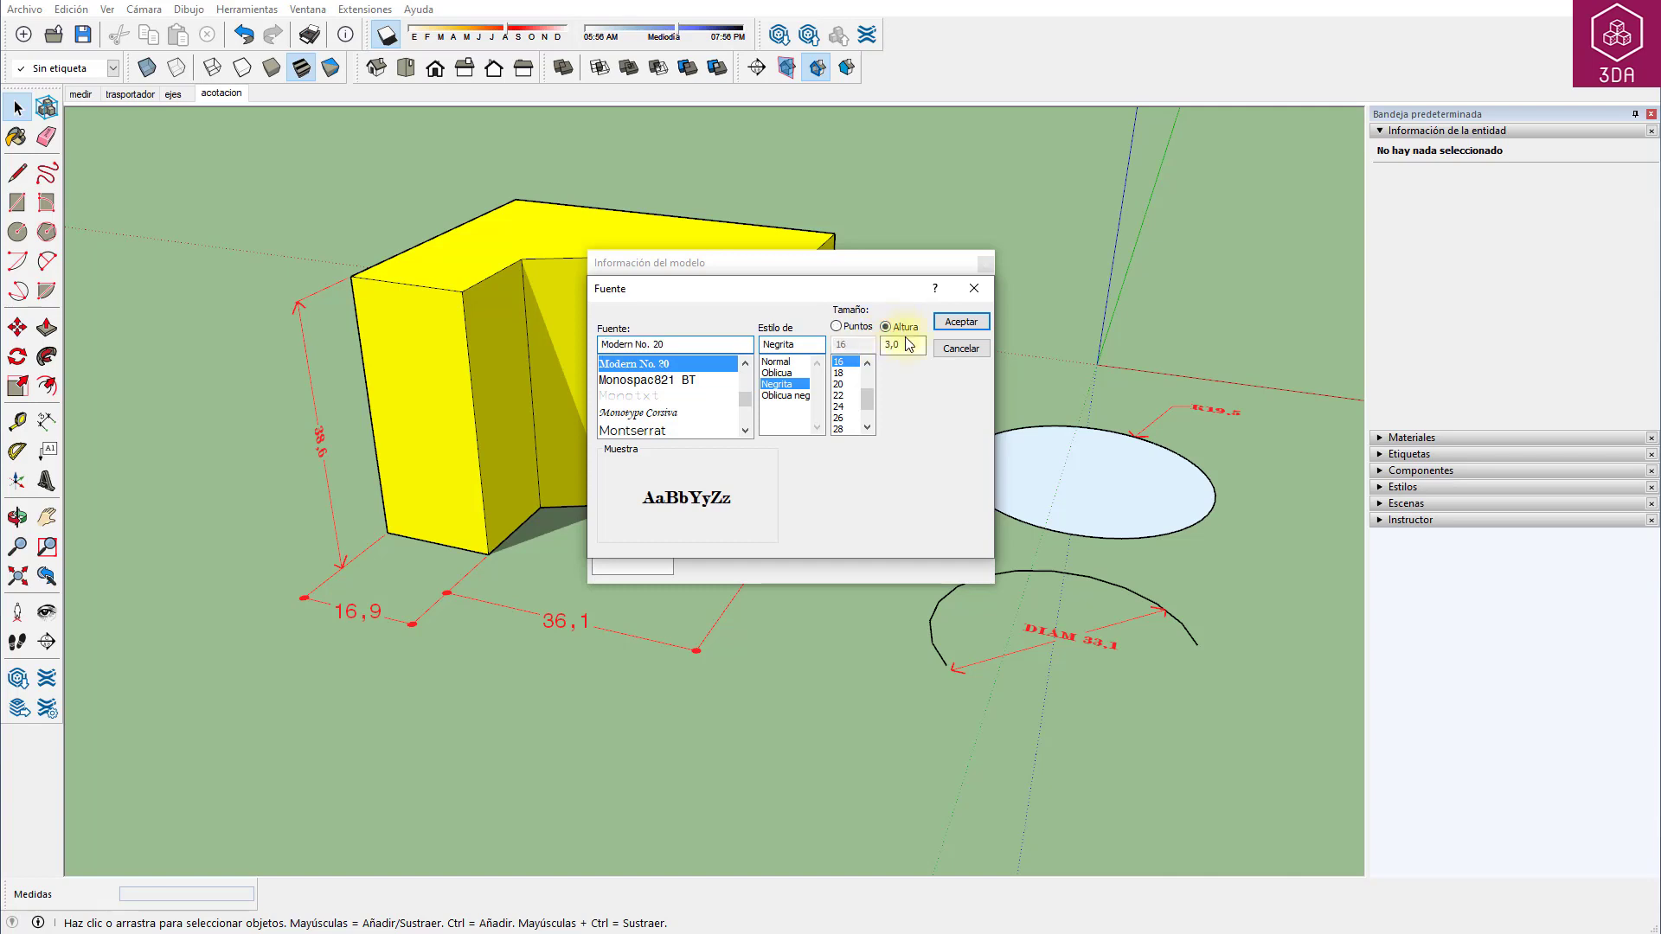
click(906, 343)
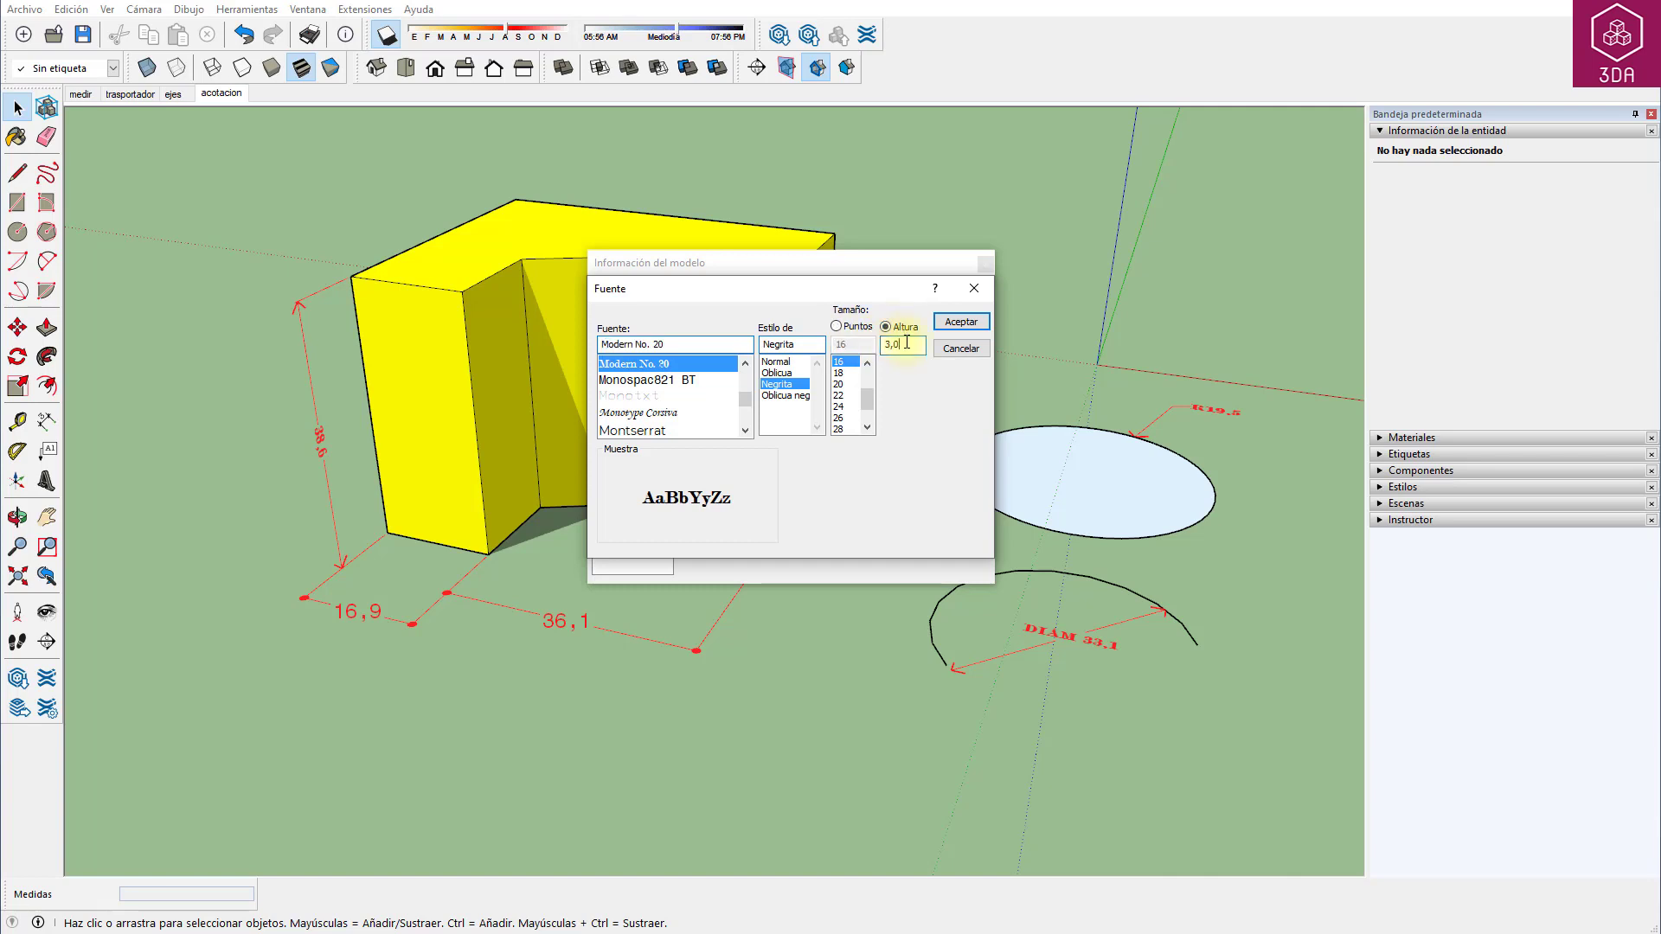
click(951, 323)
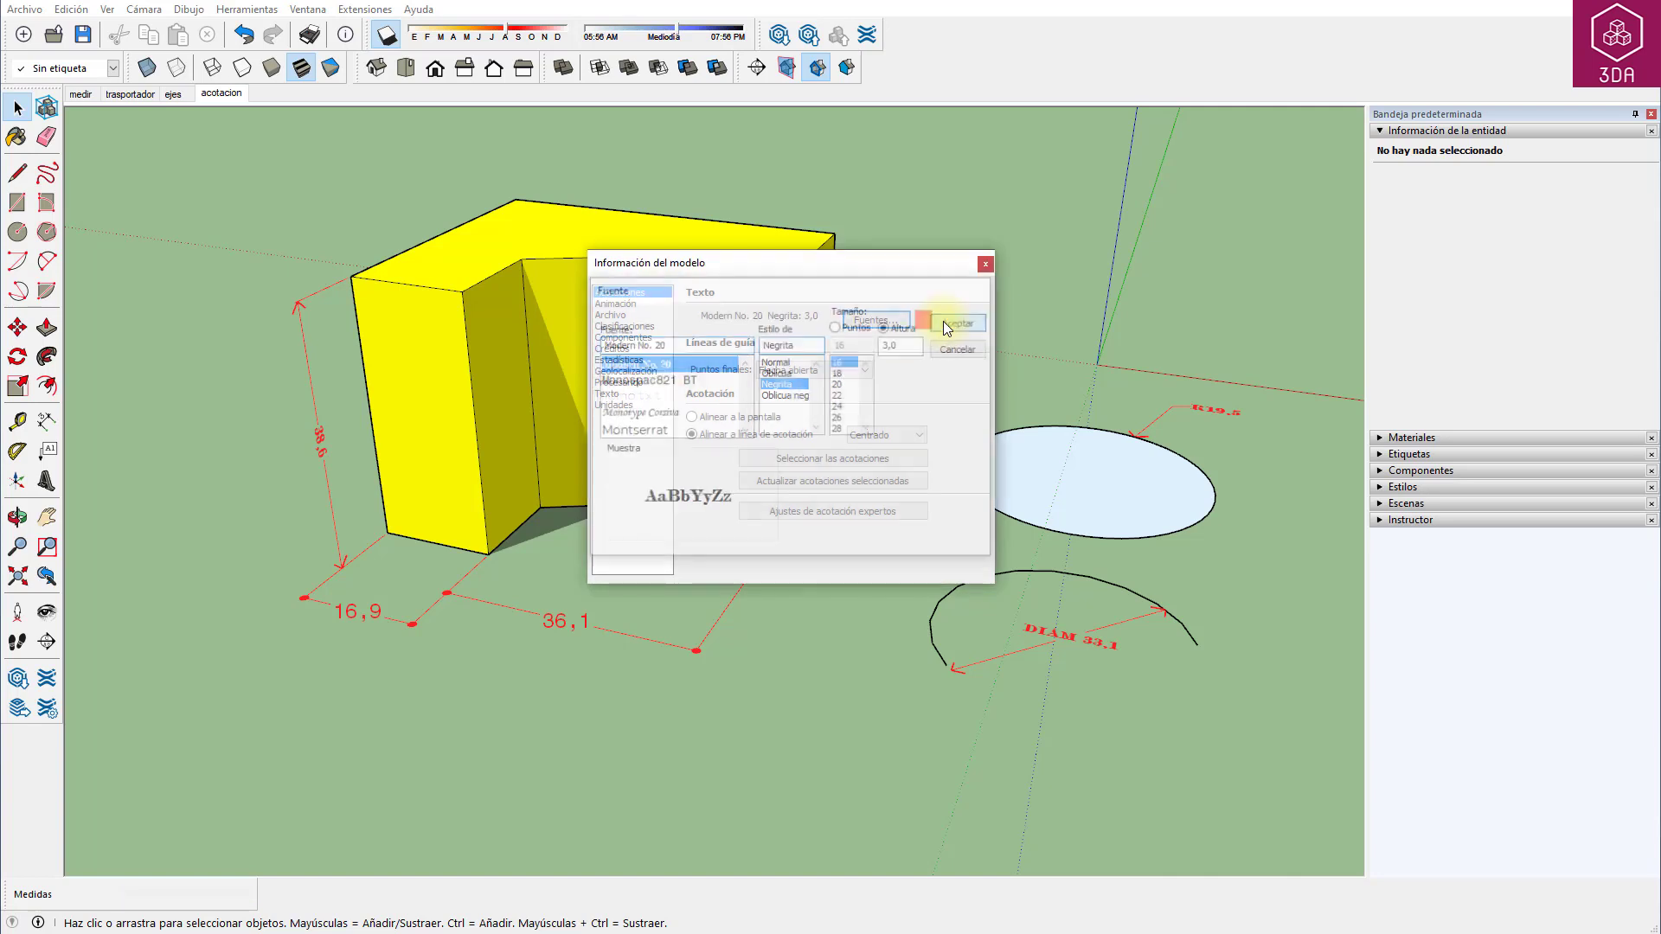
click(840, 460)
click(835, 486)
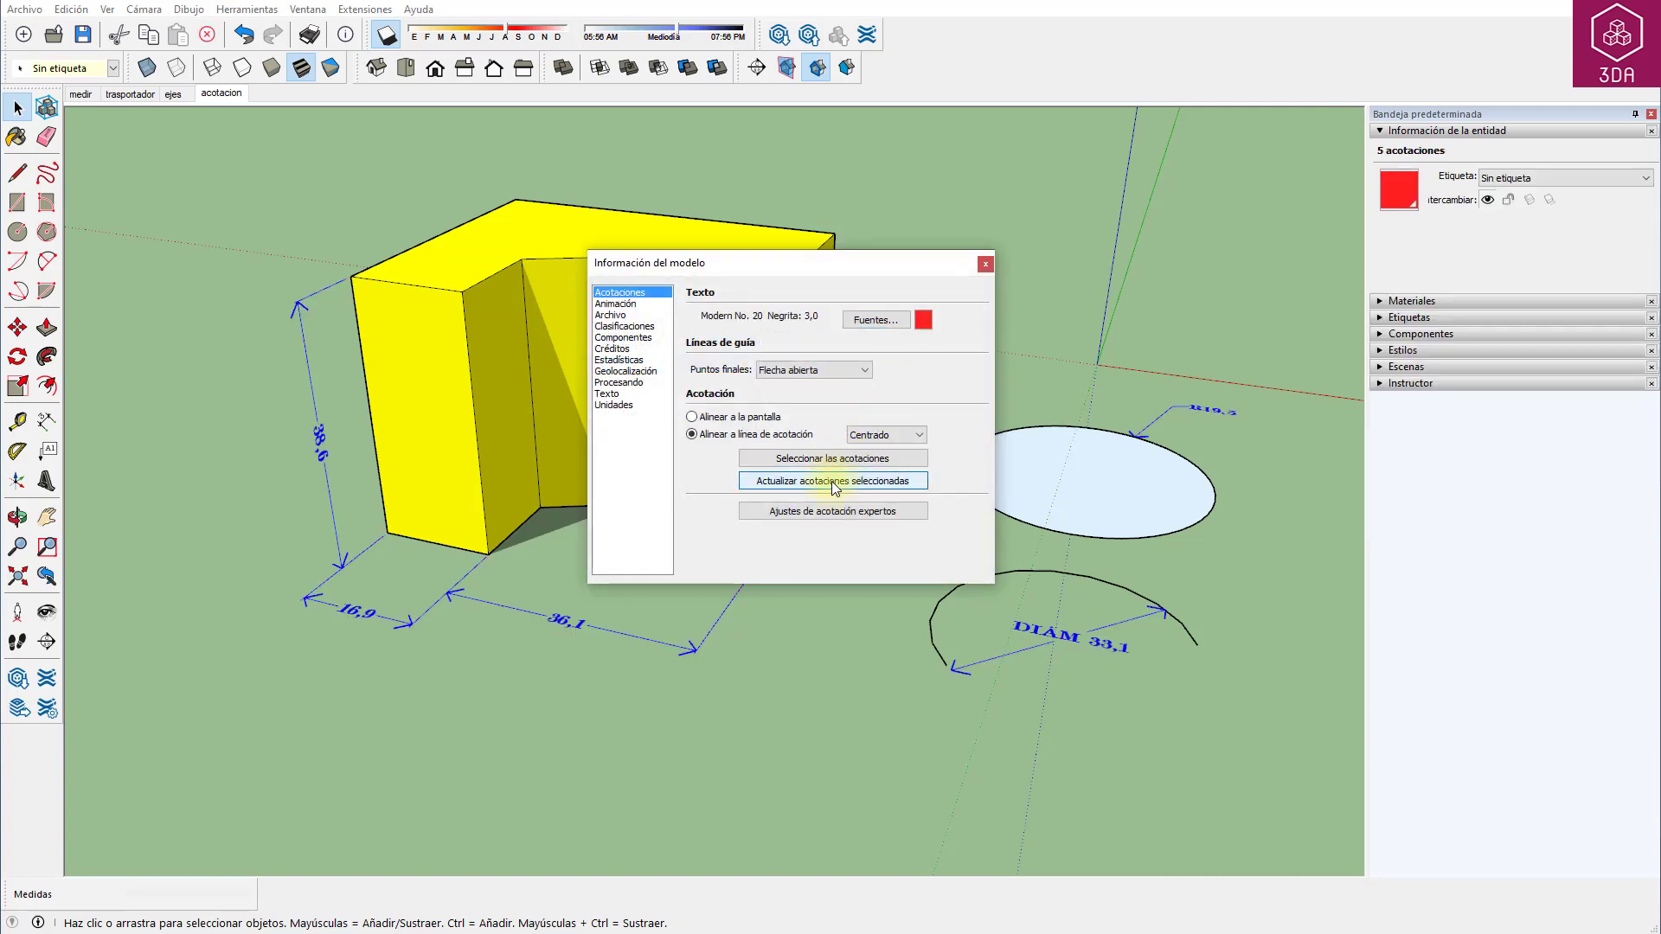
click(984, 264)
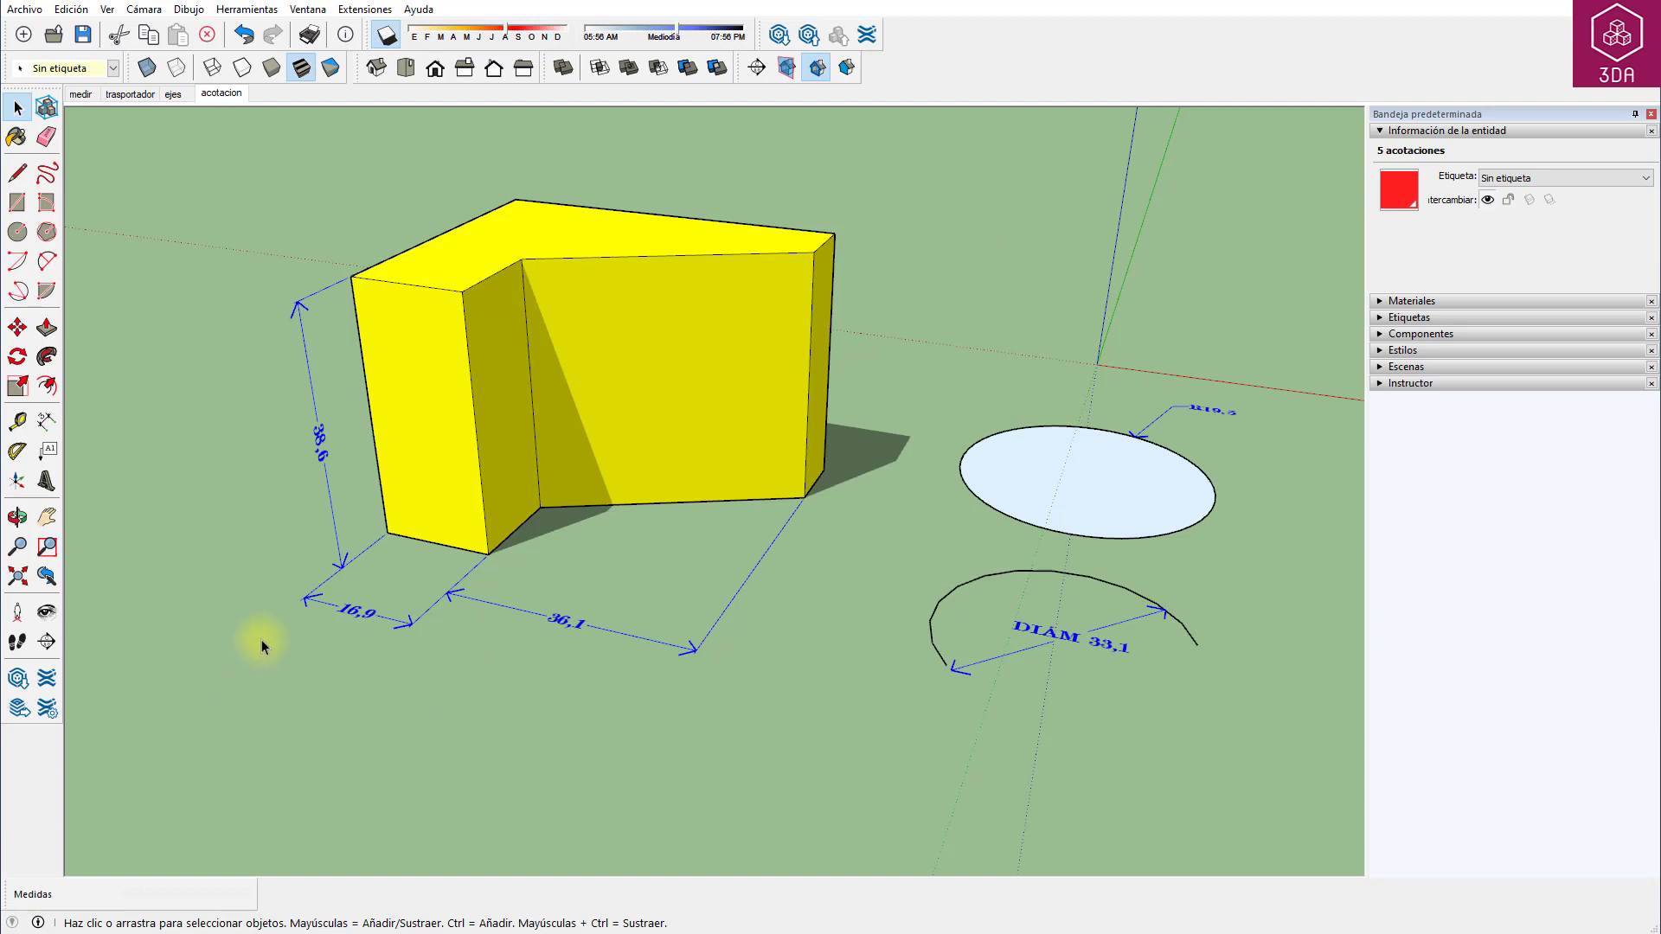
Examine the text size of the block's two bottom dimensions at close and far viewing distances.
scroll(277, 662, up, 5)
scroll(387, 677, up, 3)
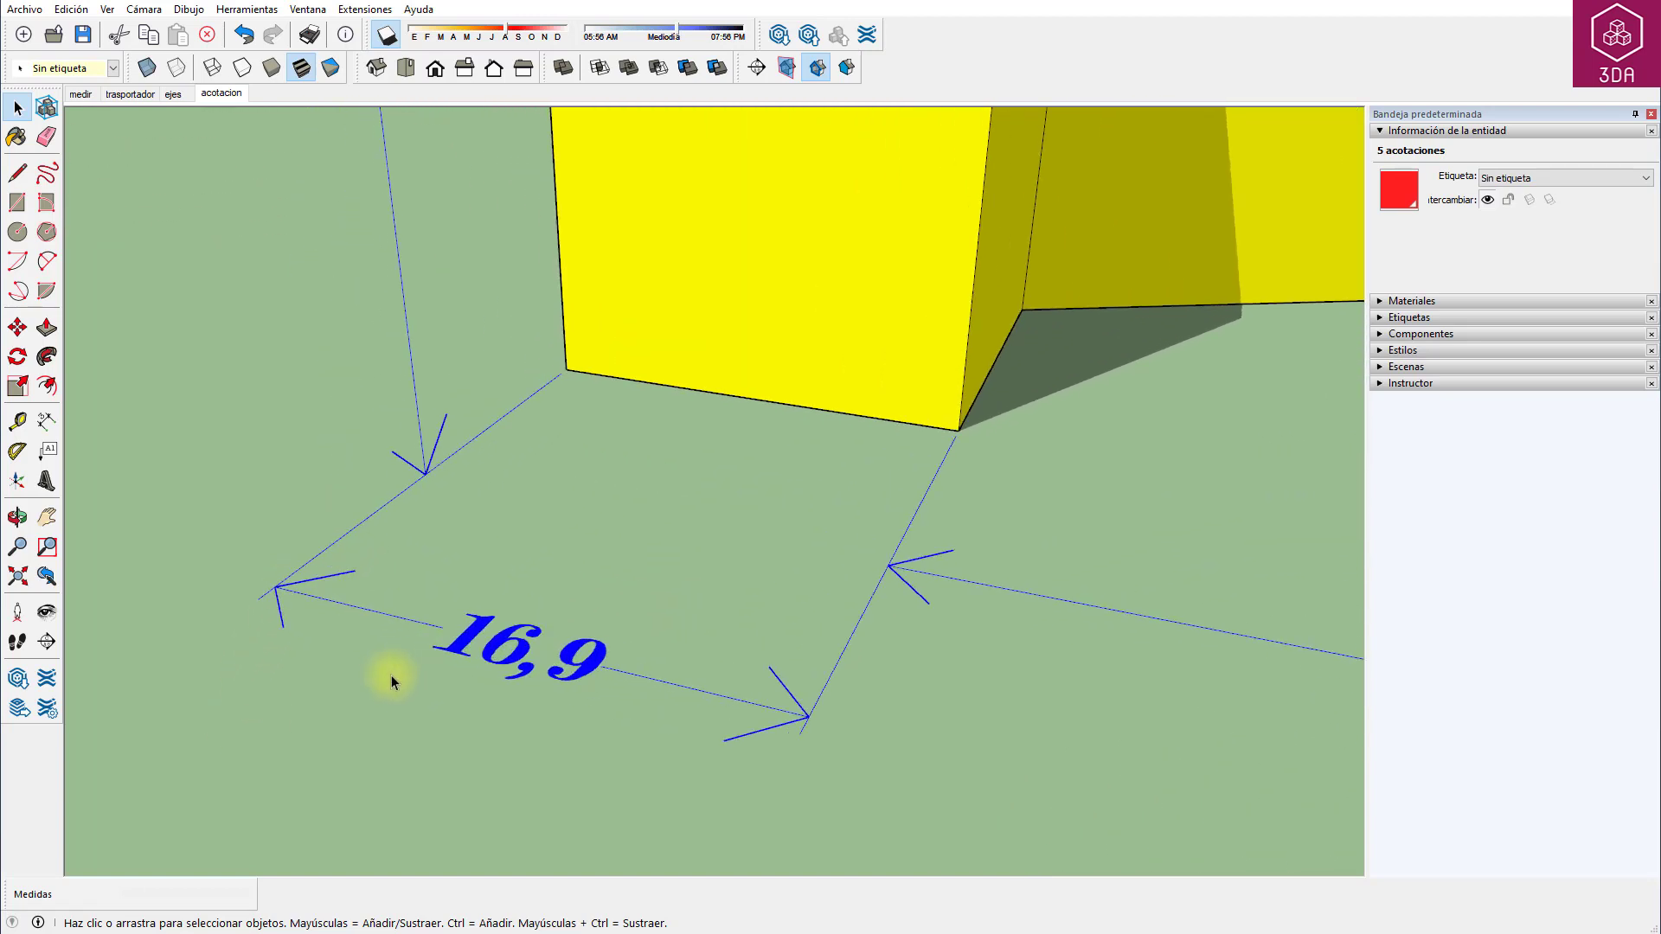
scroll(397, 673, down, 1)
scroll(402, 674, down, 3)
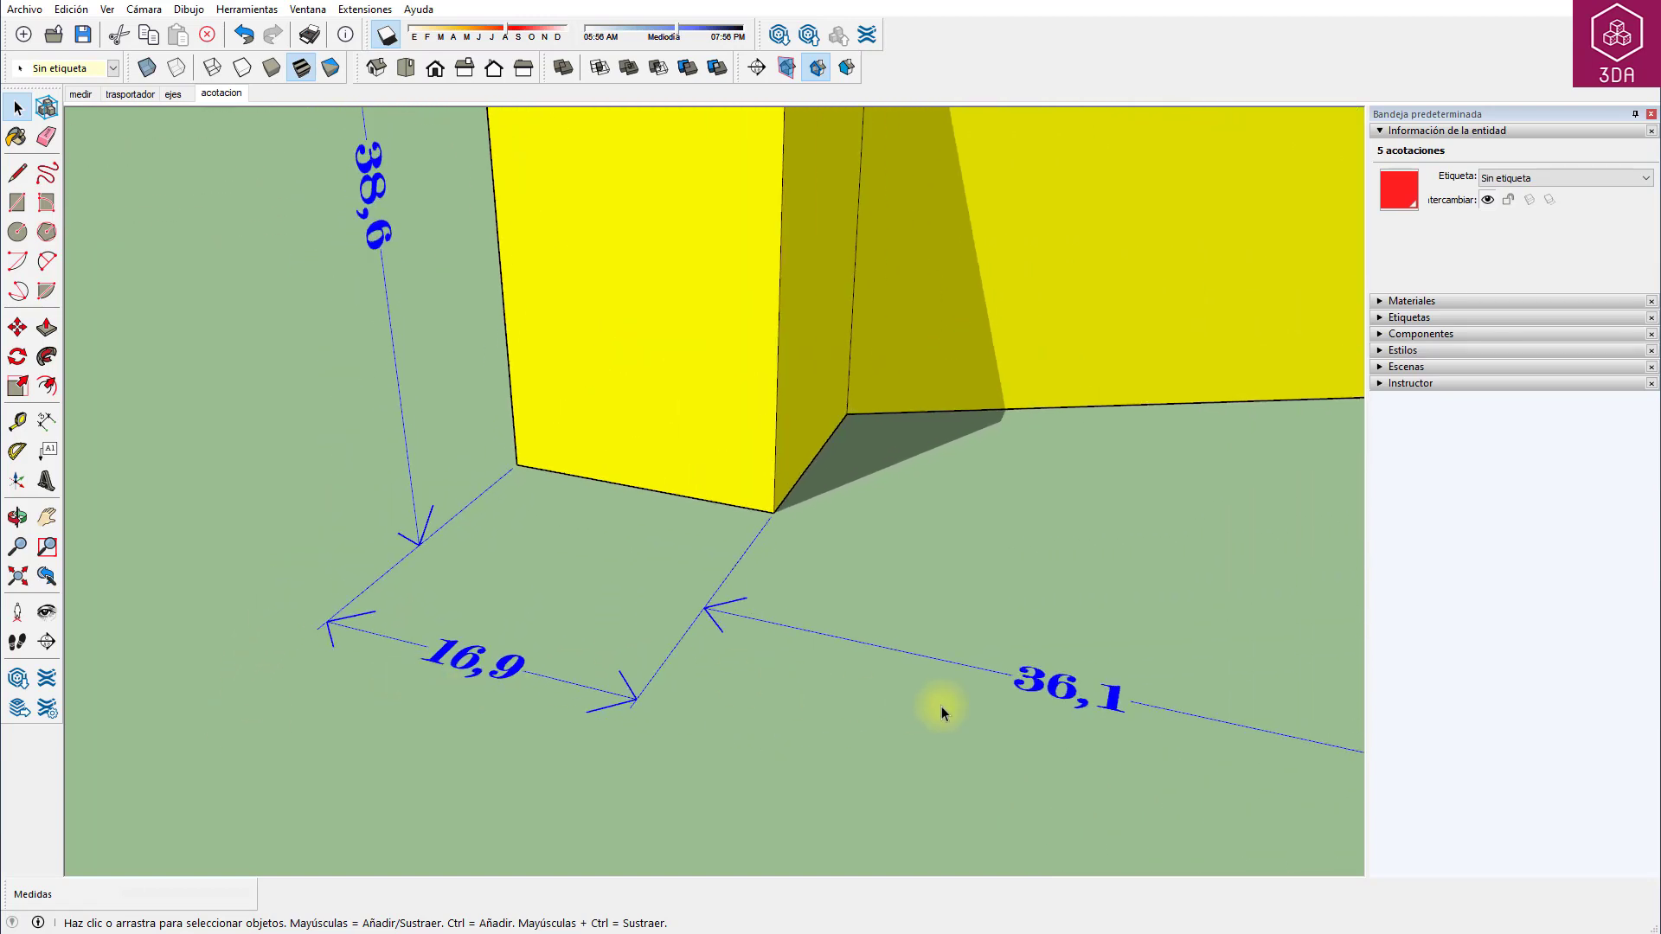
scroll(1098, 693, down, 2)
scroll(1064, 656, up, 4)
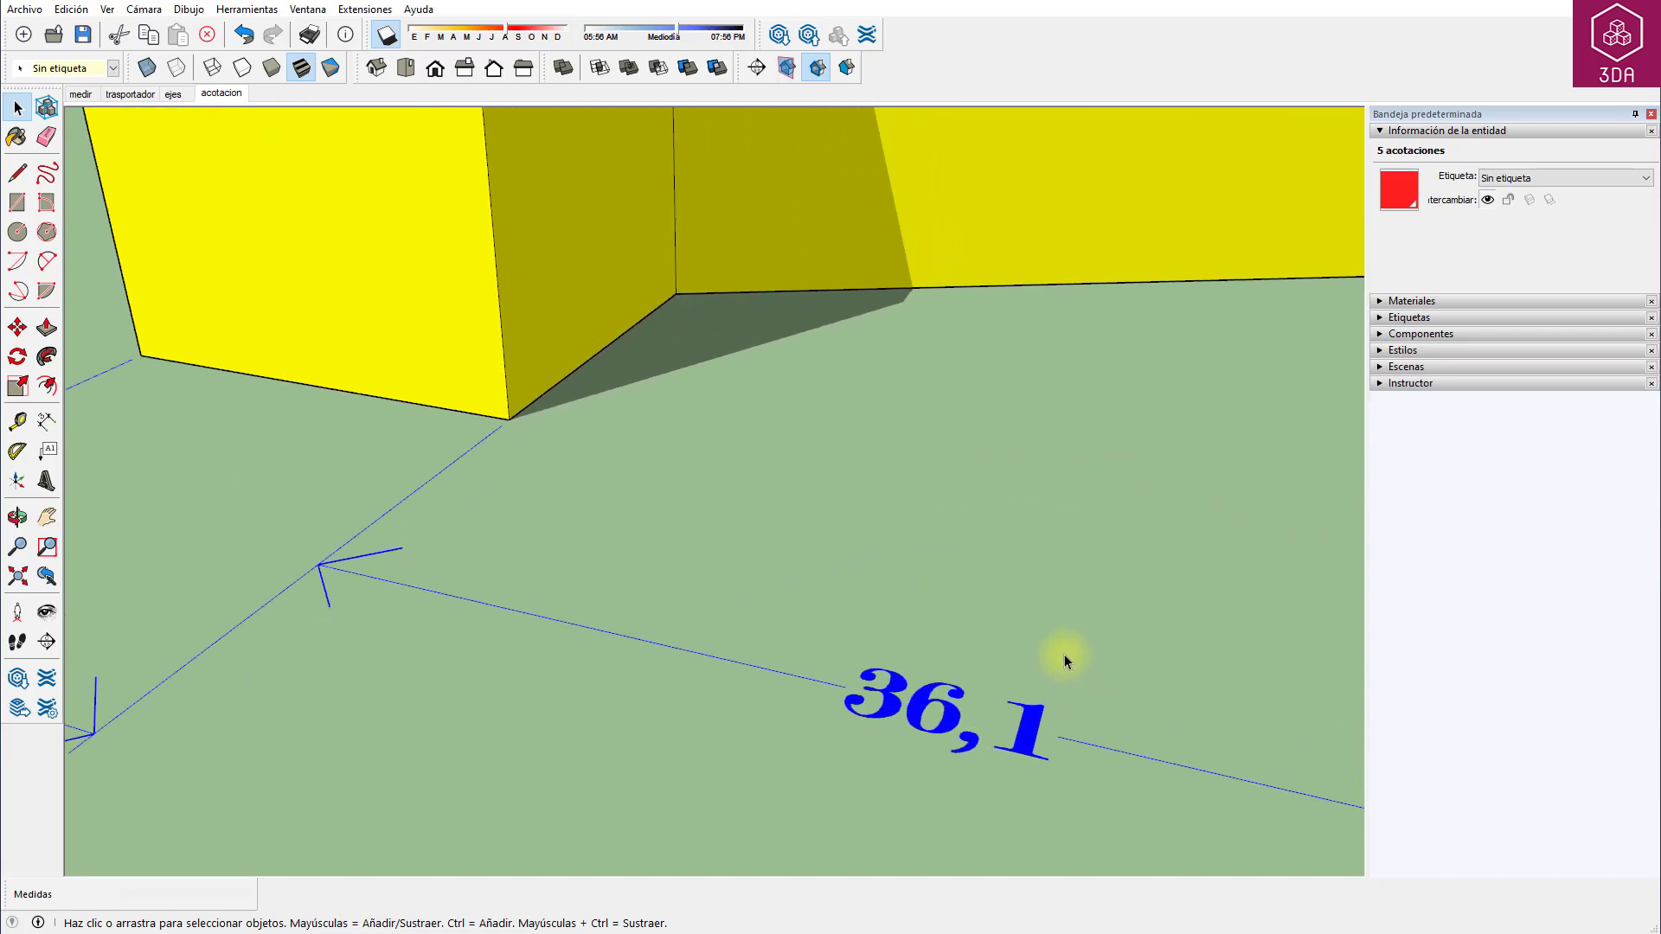
scroll(1065, 662, down, 5)
scroll(1033, 701, up, 2)
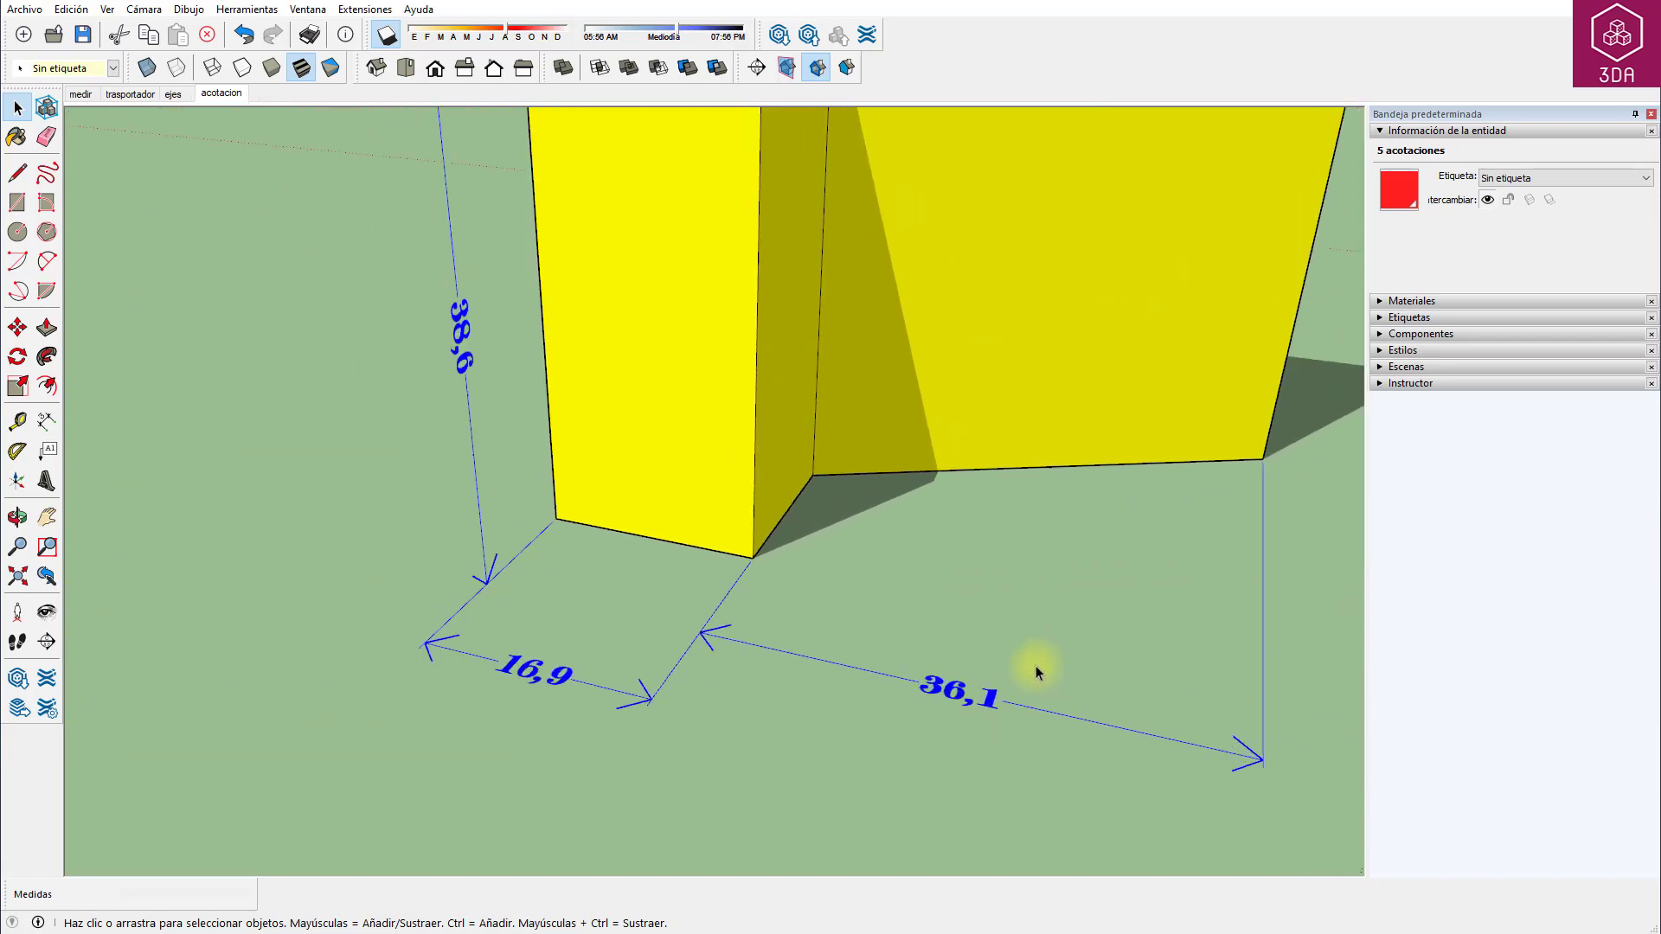
scroll(1035, 668, up, 3)
scroll(938, 648, down, 4)
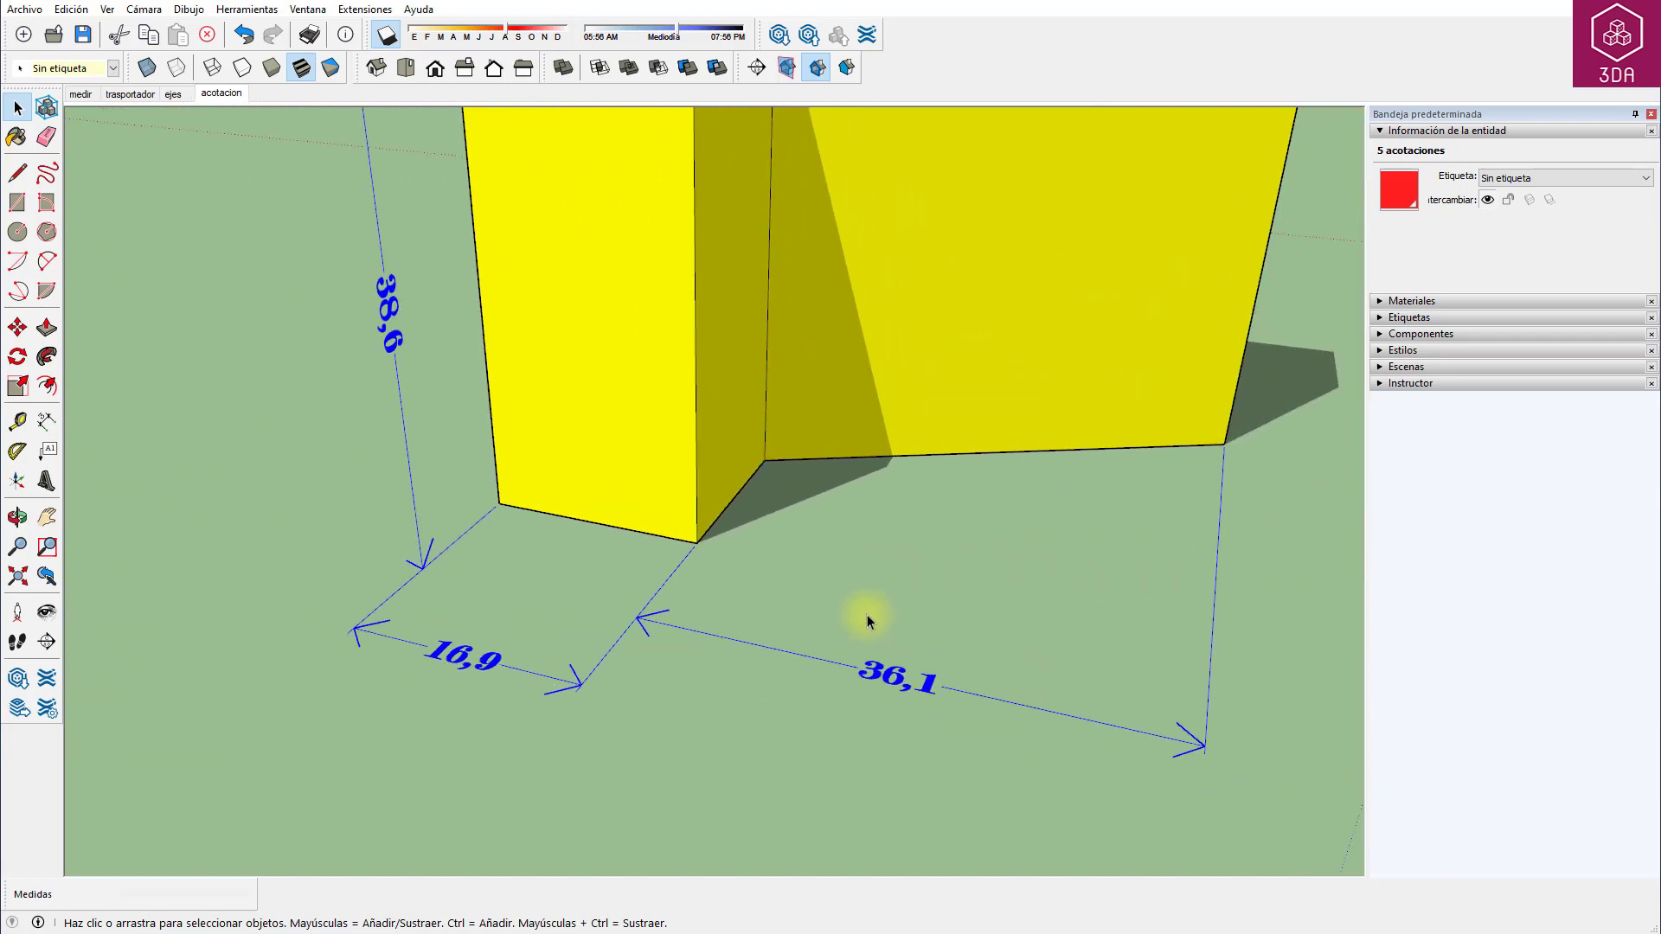
scroll(868, 616, down, 3)
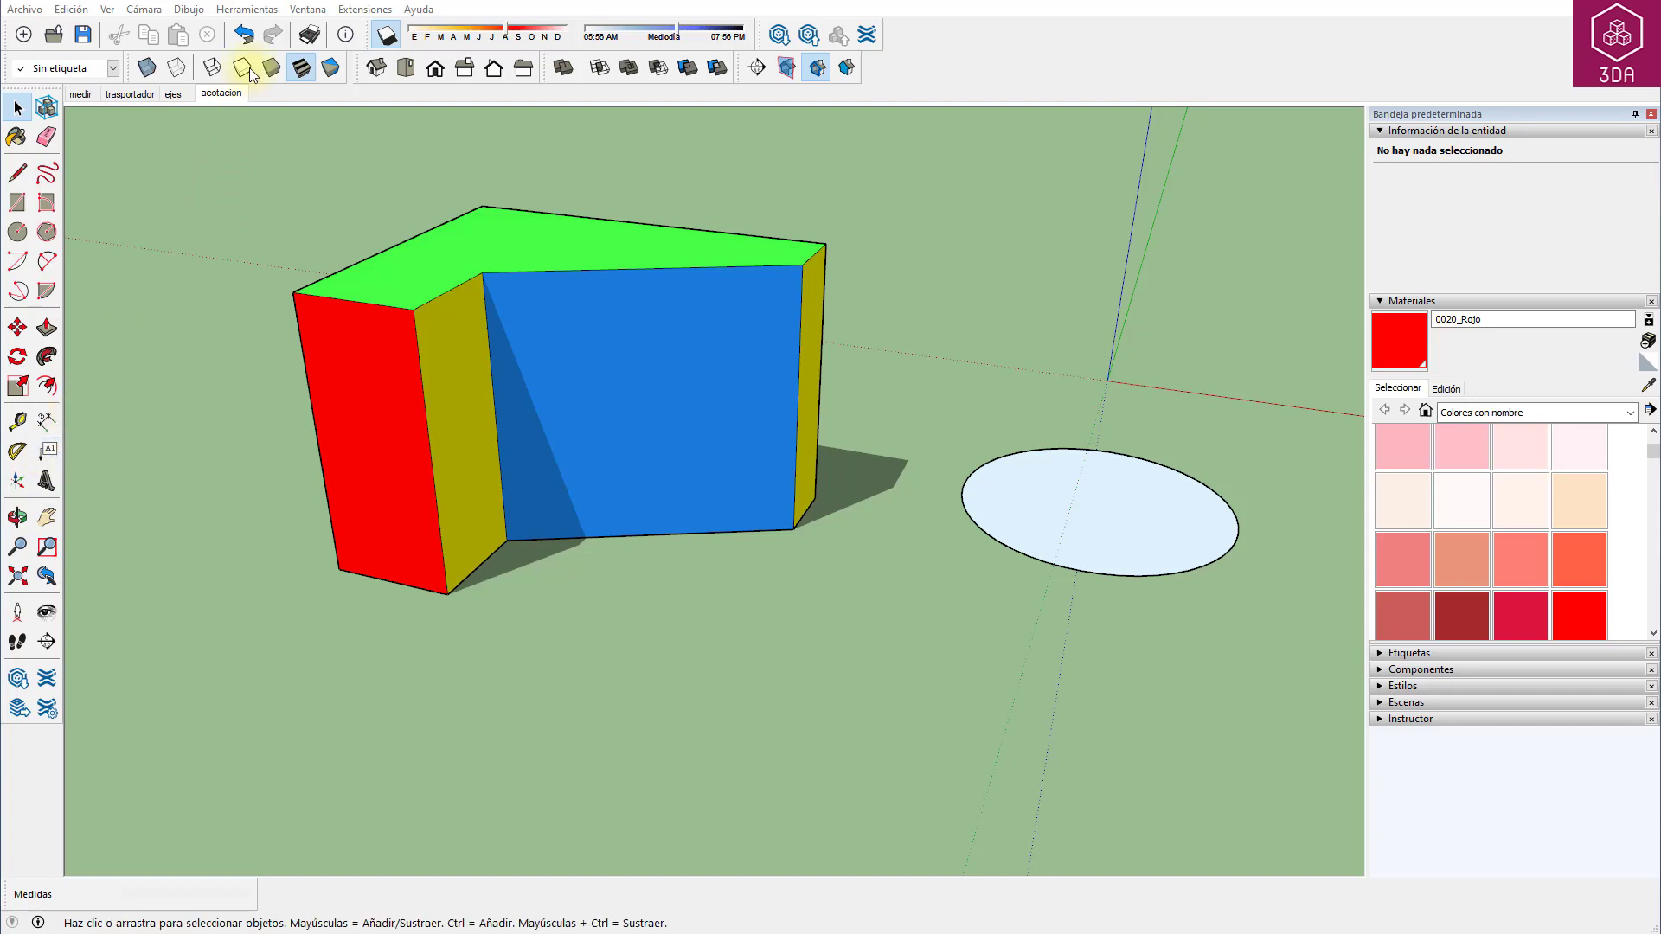
Attach a text label to the block's upper right corner, keeping the default coordinates as its text.
click(246, 9)
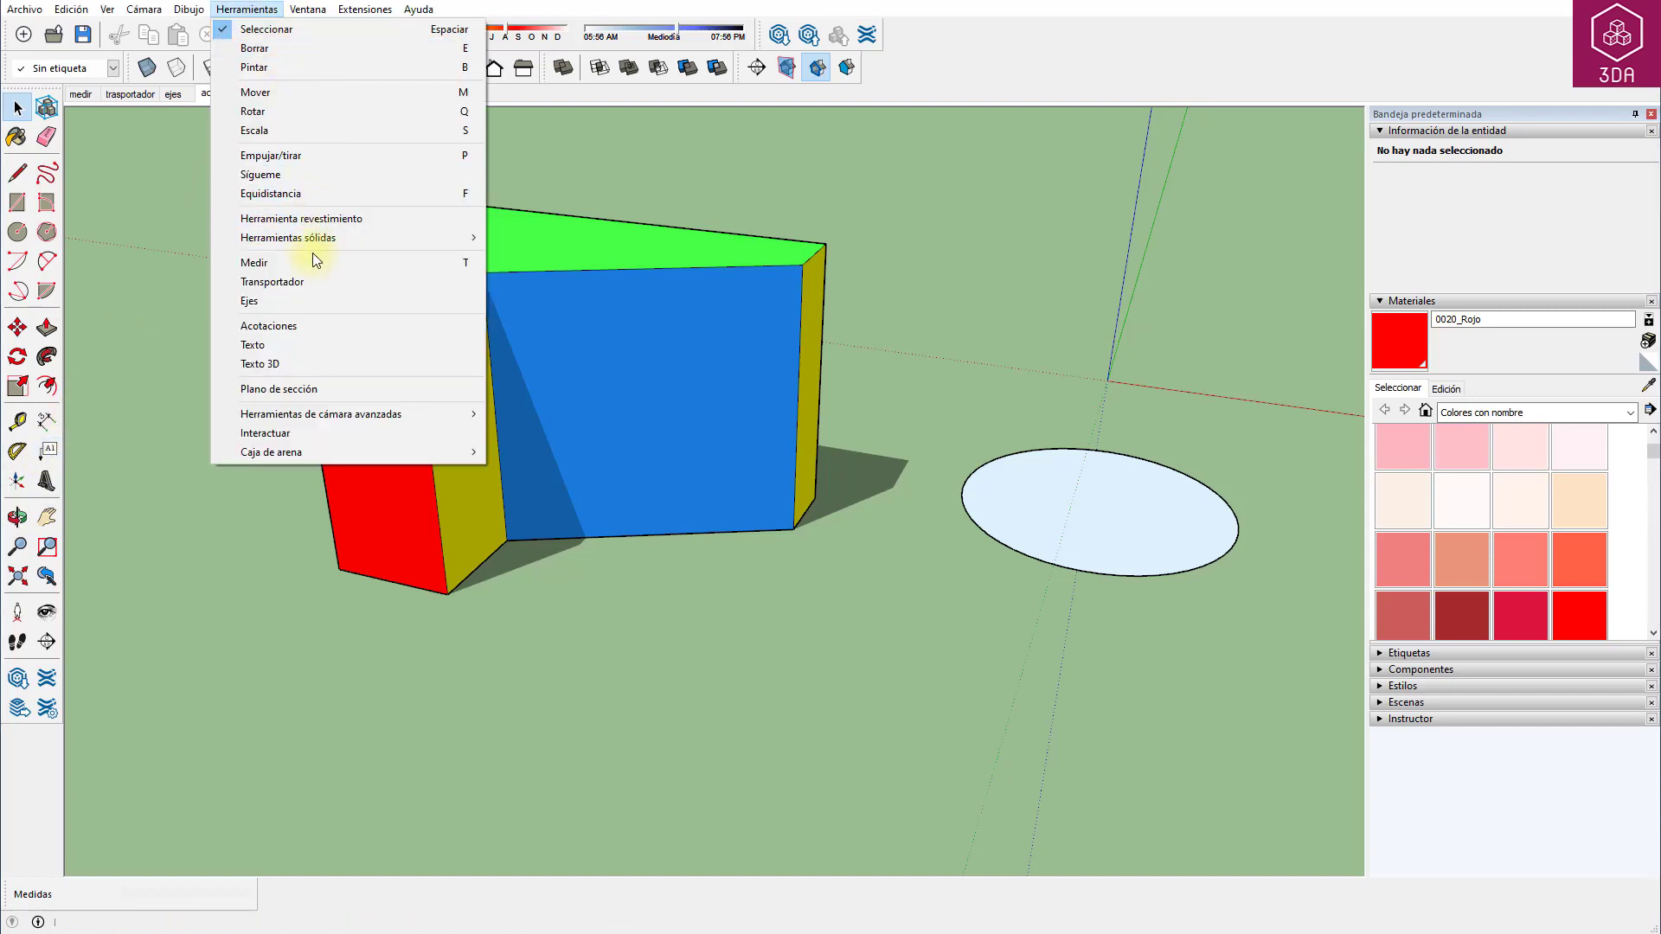
click(299, 345)
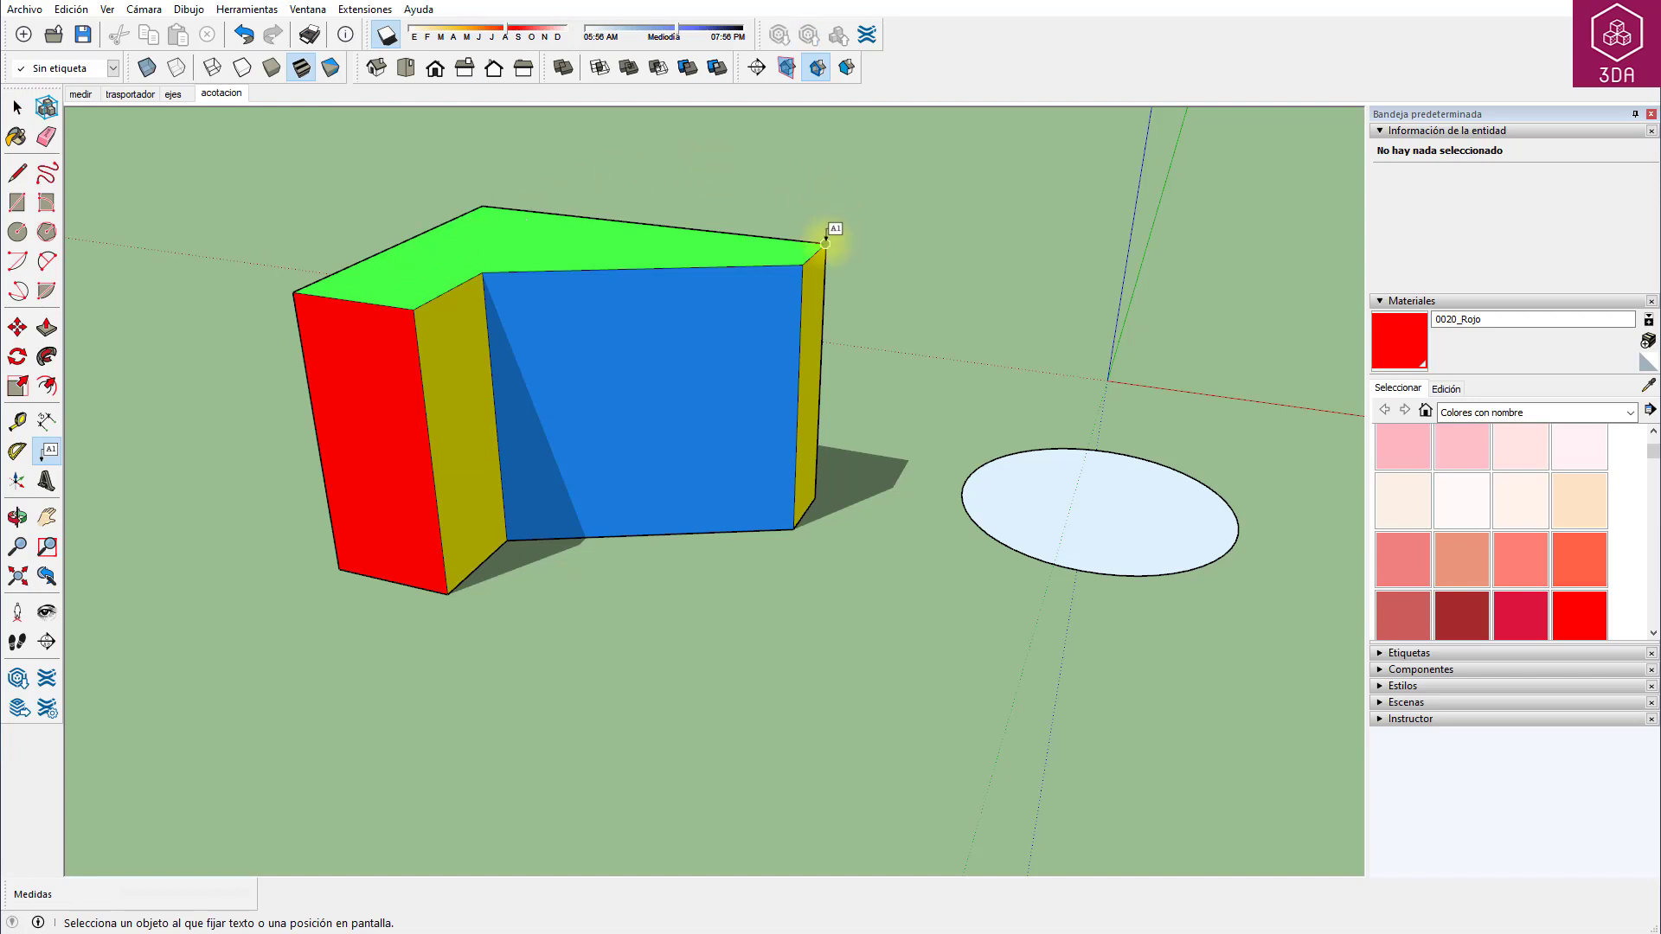
click(826, 244)
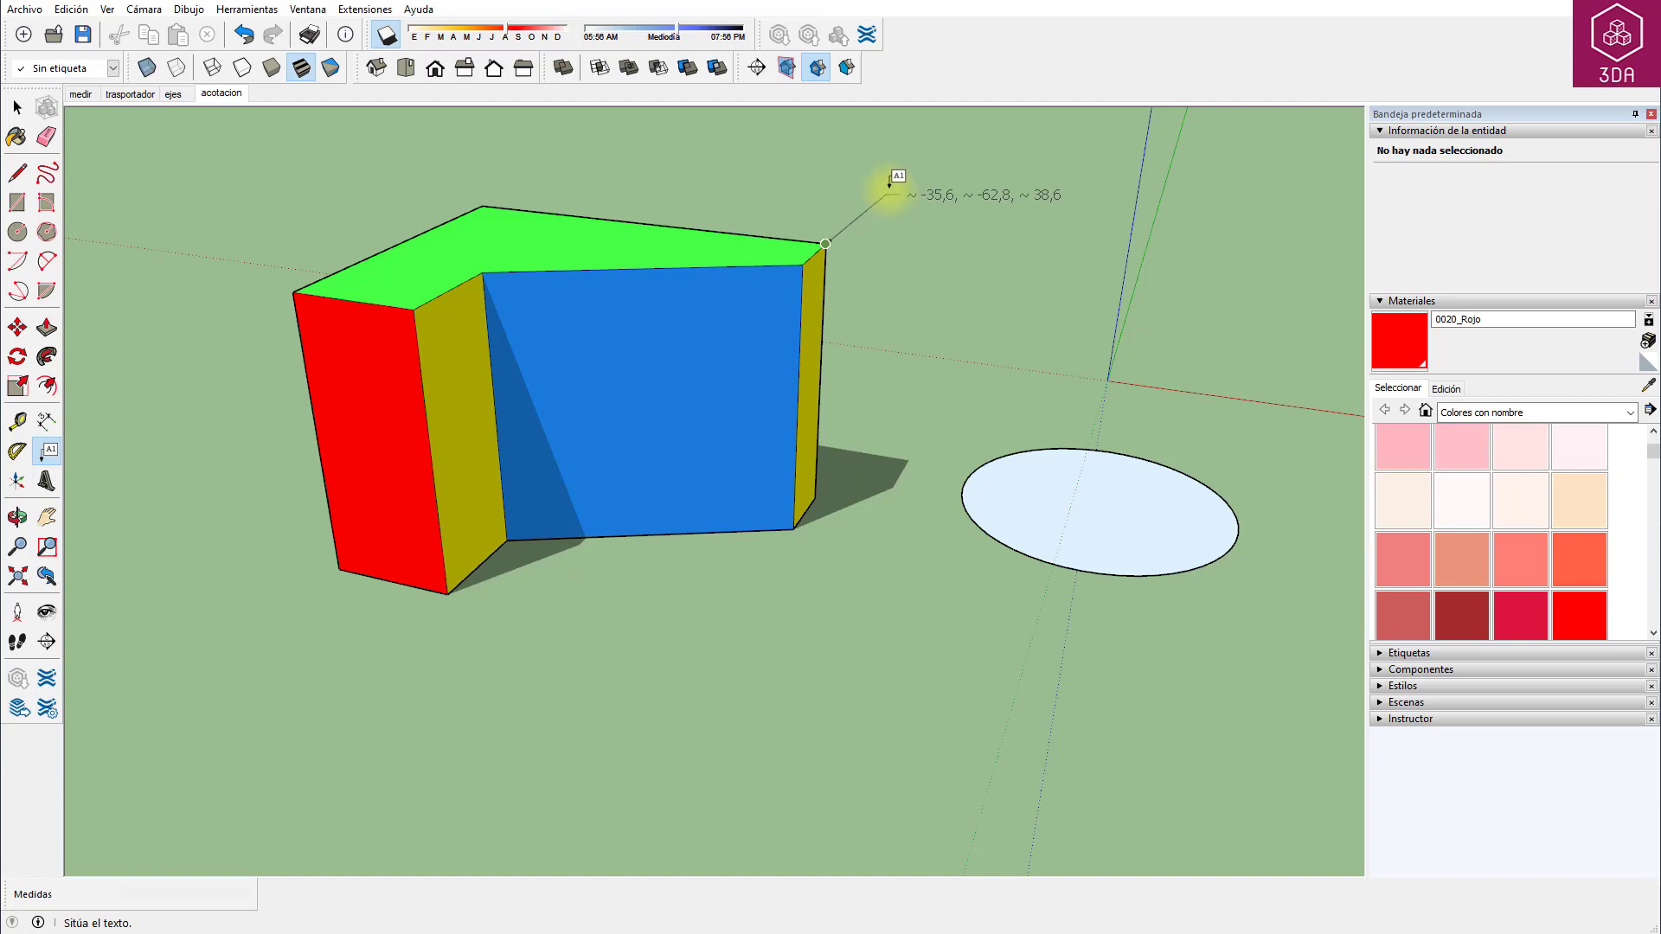
click(895, 177)
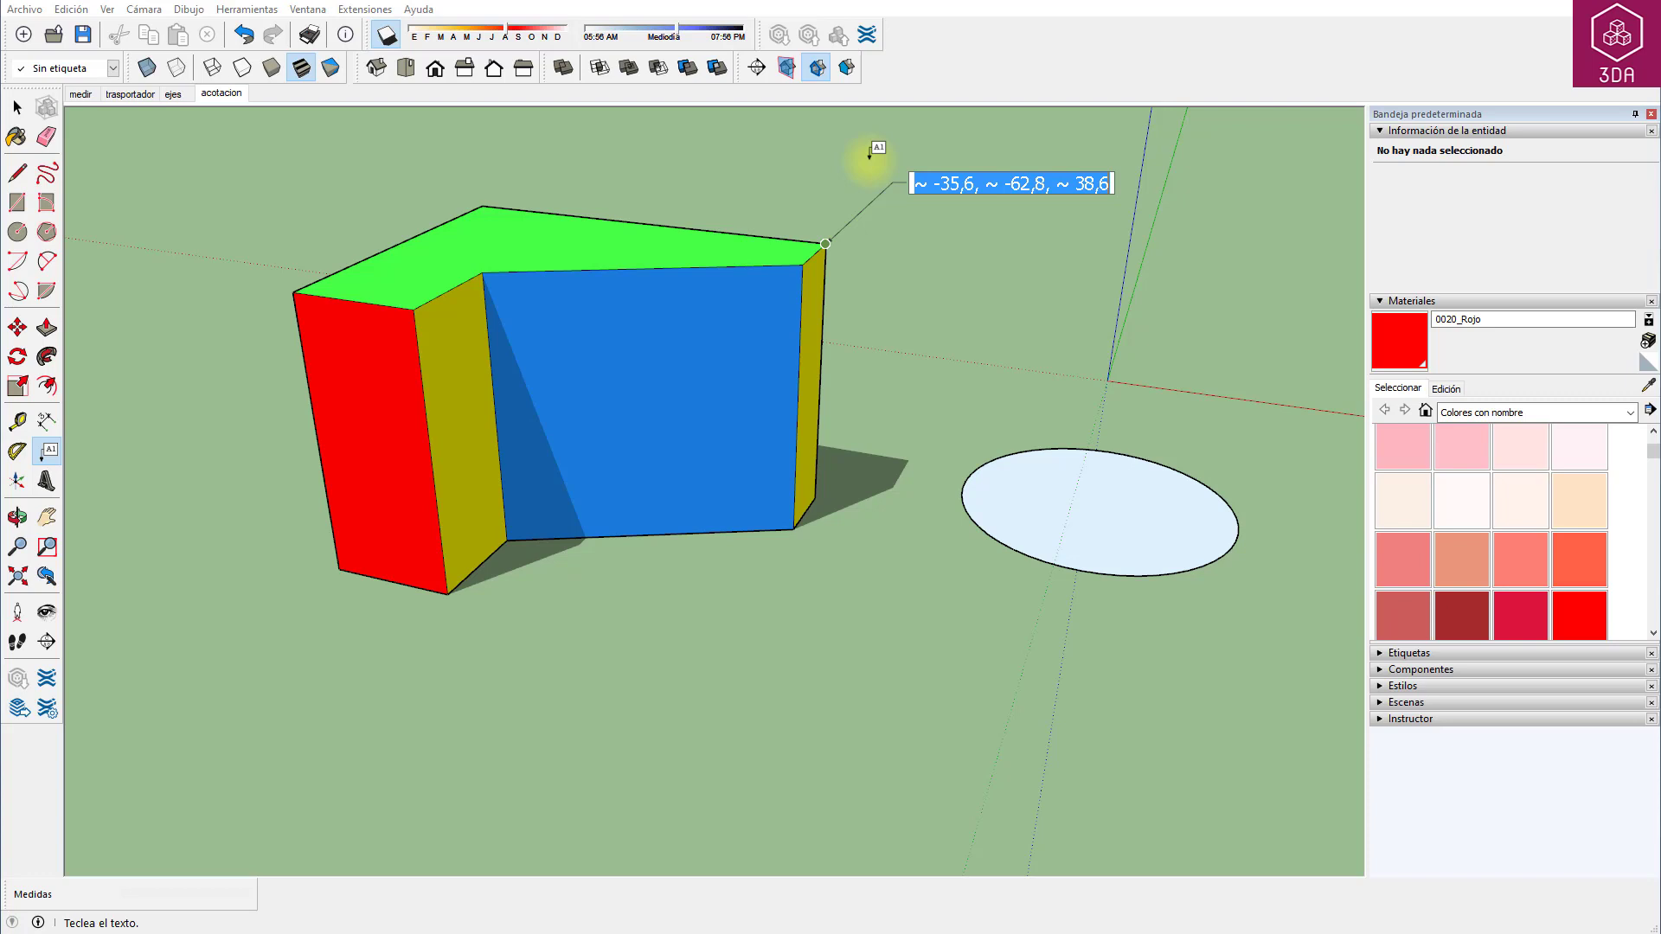
click(869, 156)
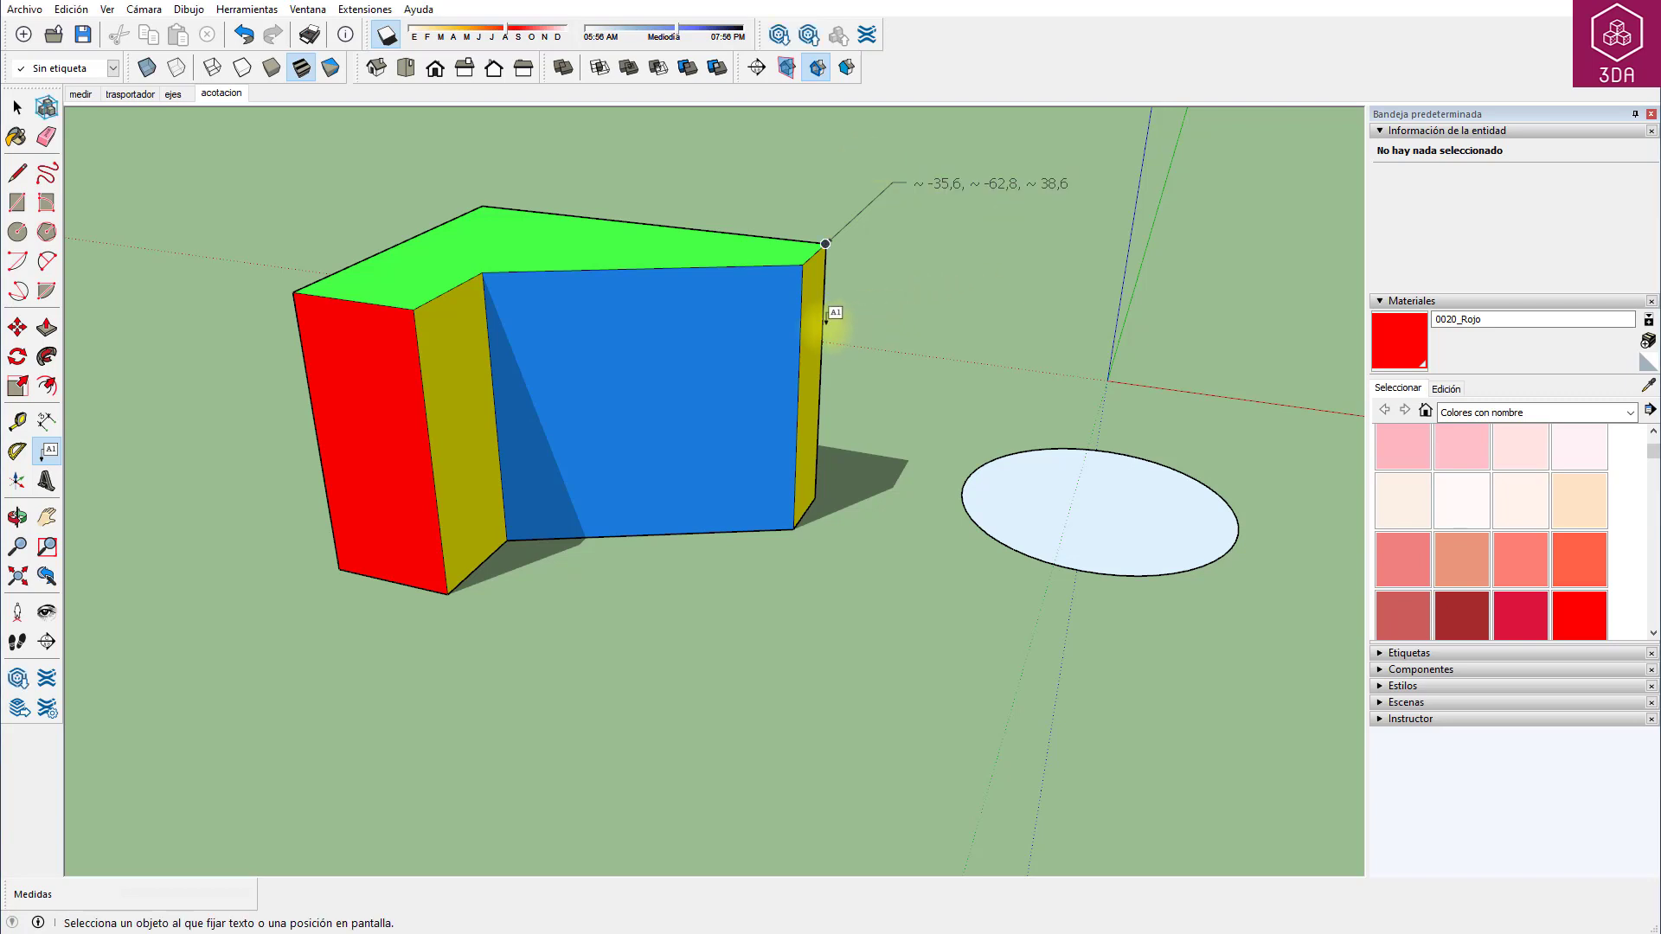
Label the block's right vertical edge with its default length text and the green top face with its default area text.
click(823, 328)
click(919, 269)
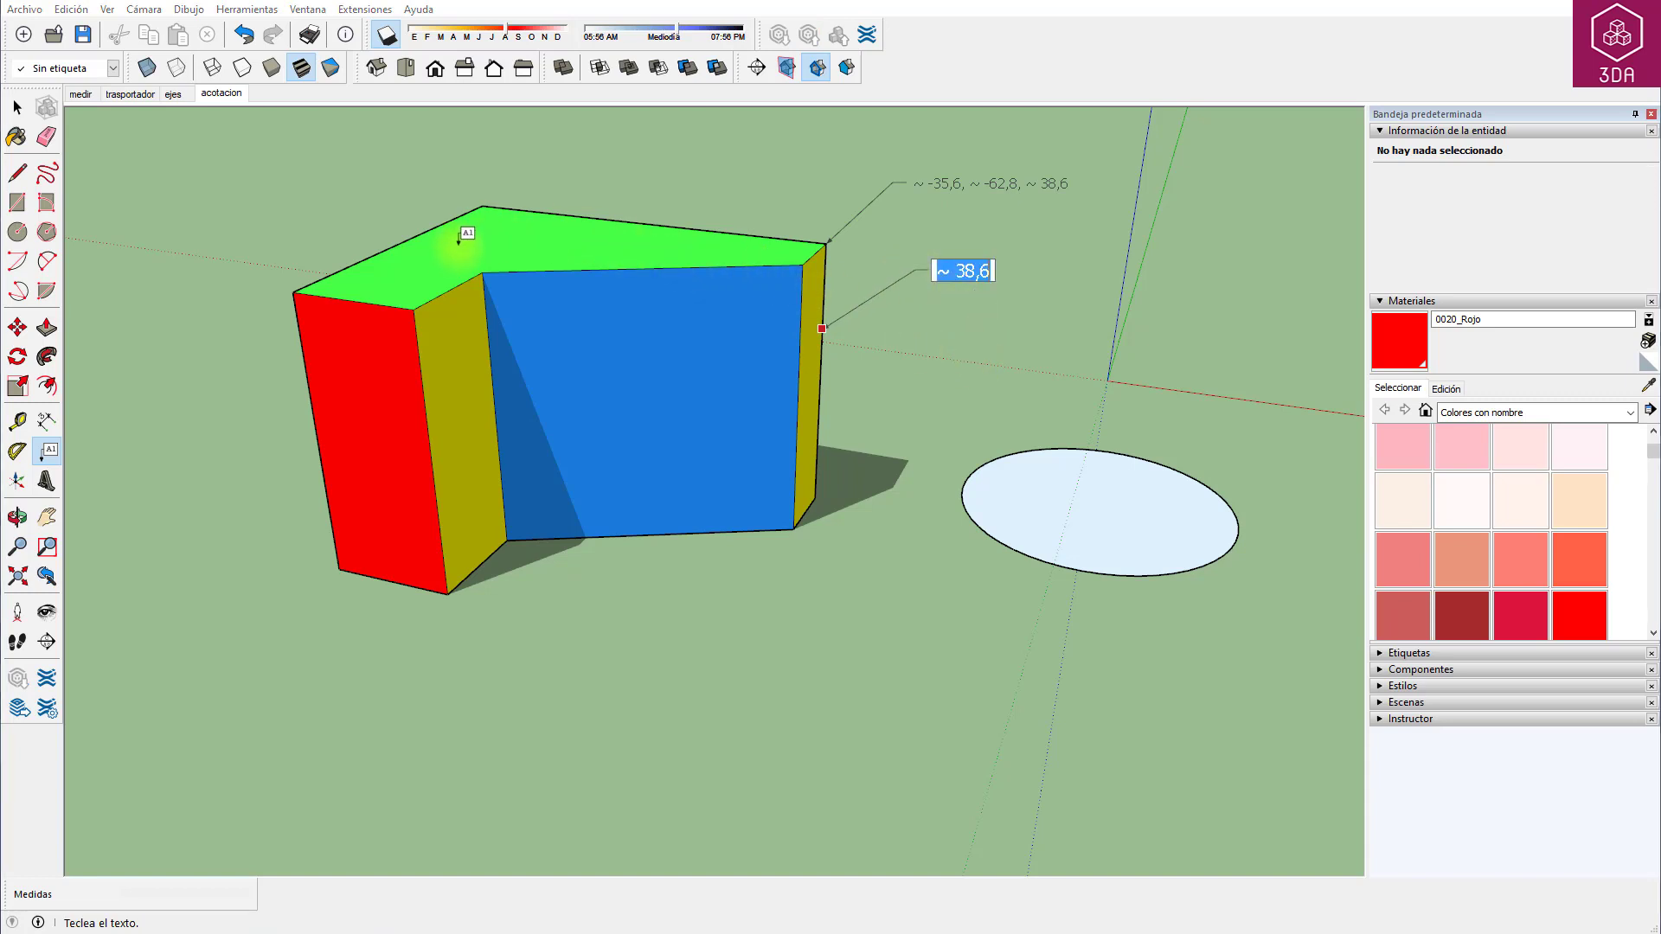
click(458, 244)
click(454, 251)
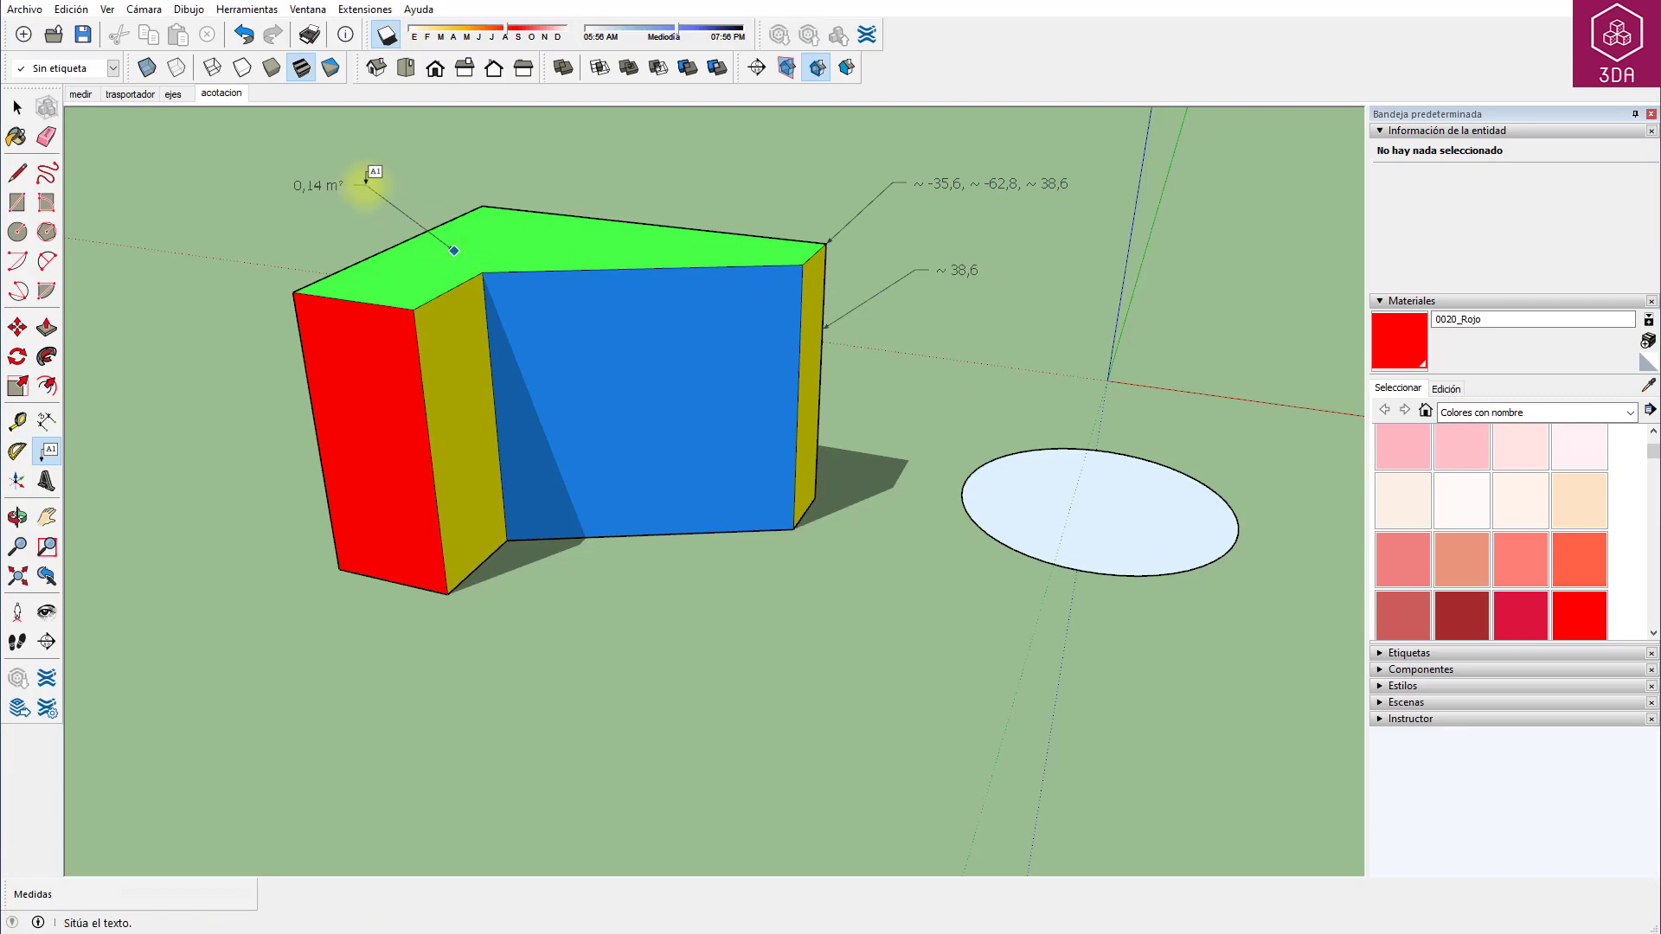
click(367, 182)
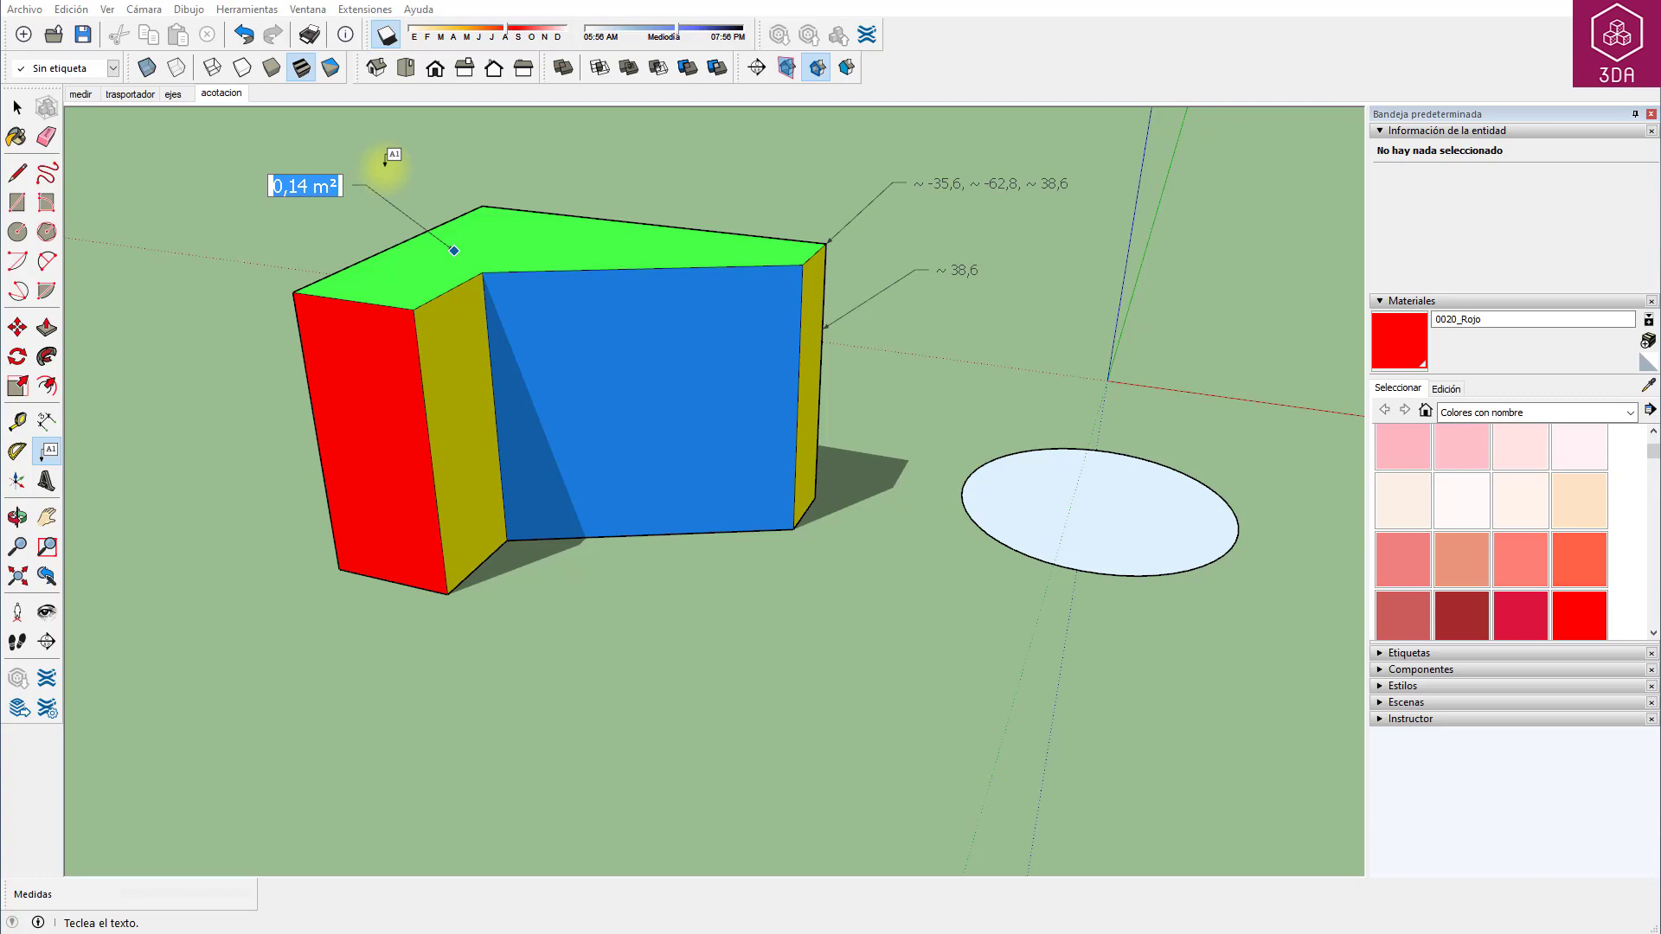
Set the model's area units to square centimetres.
click(308, 9)
click(370, 97)
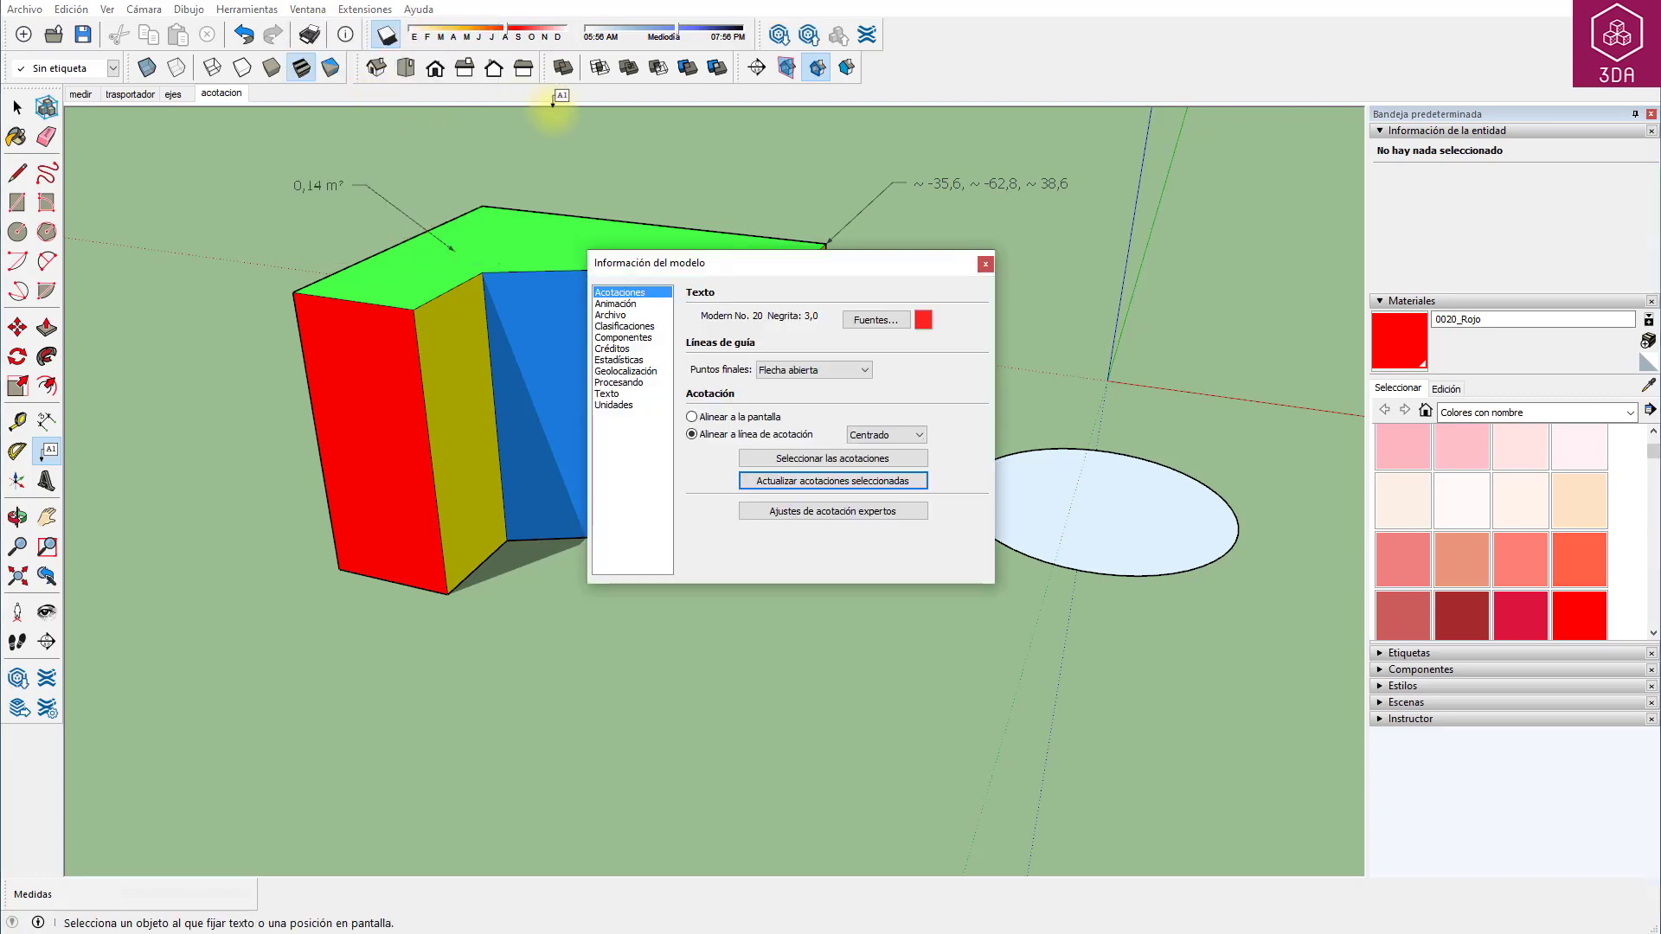
click(628, 405)
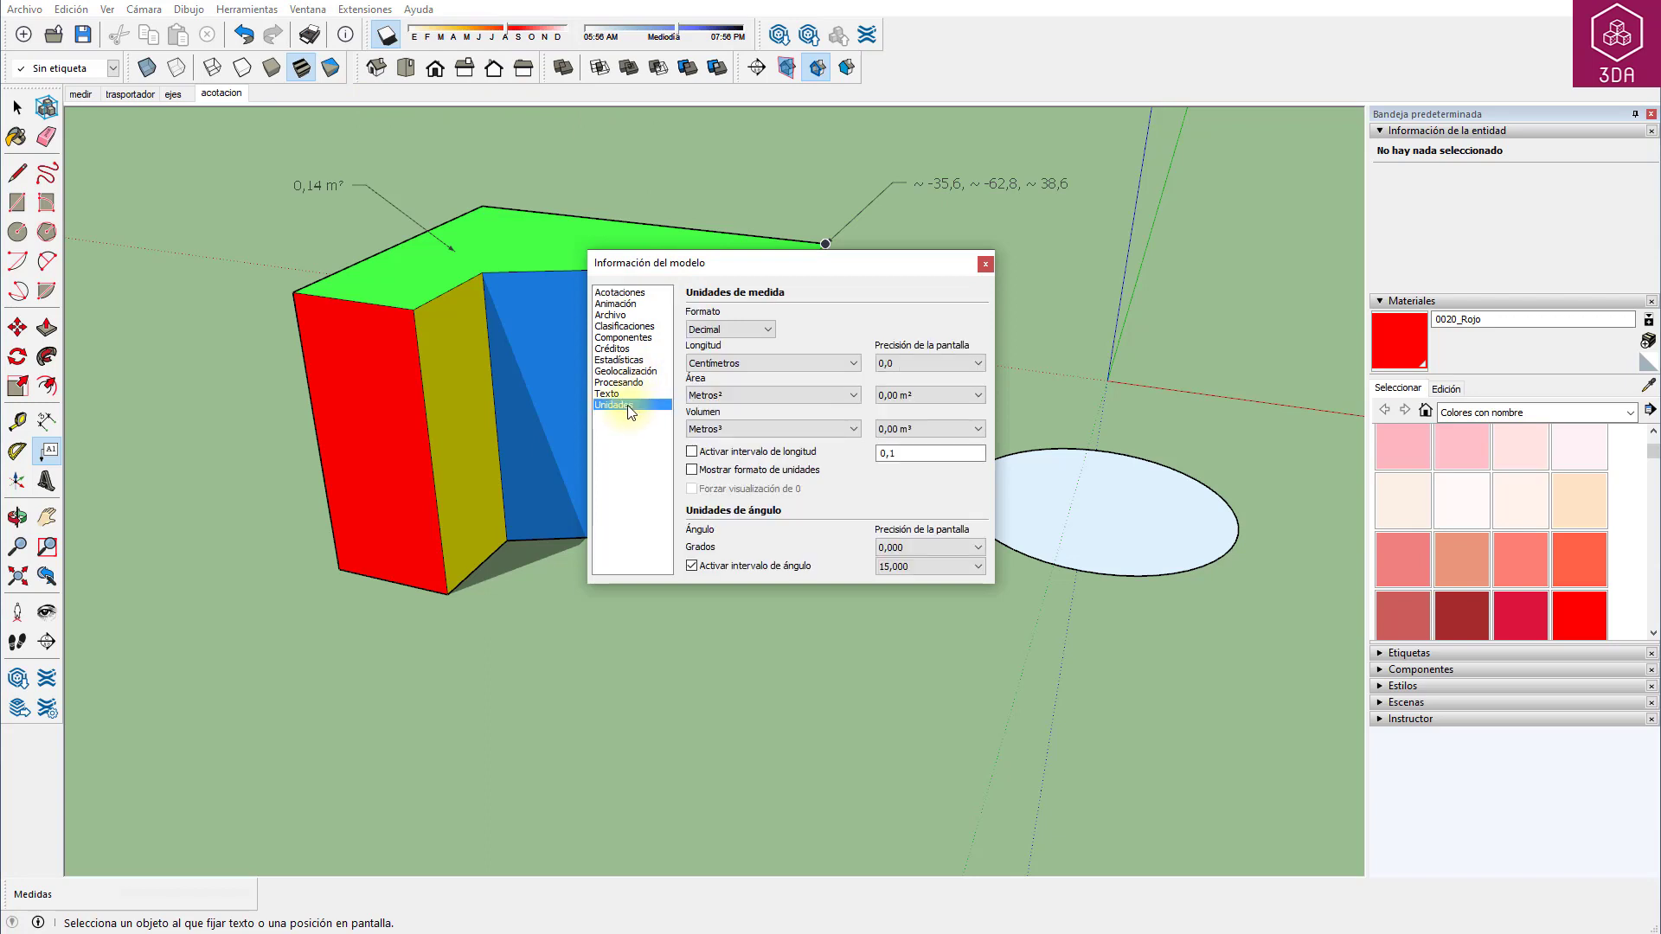
scroll(742, 393, up, 1)
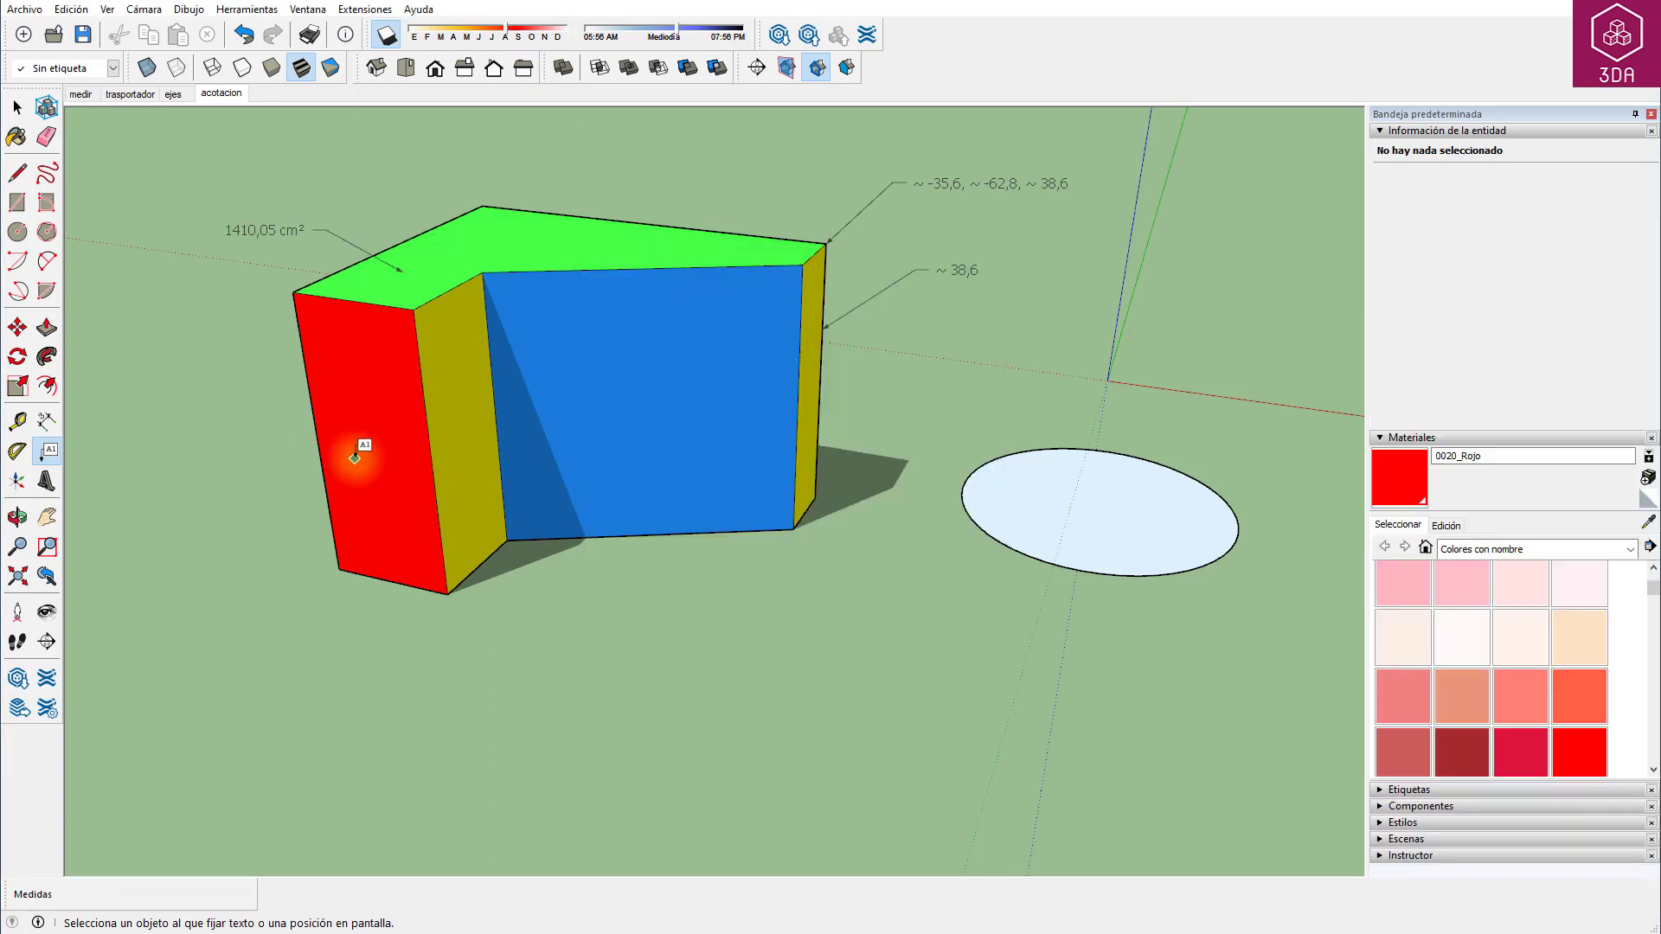
Attach a text label reading ROJO to the red face, placed outside the block's lower left side.
click(358, 451)
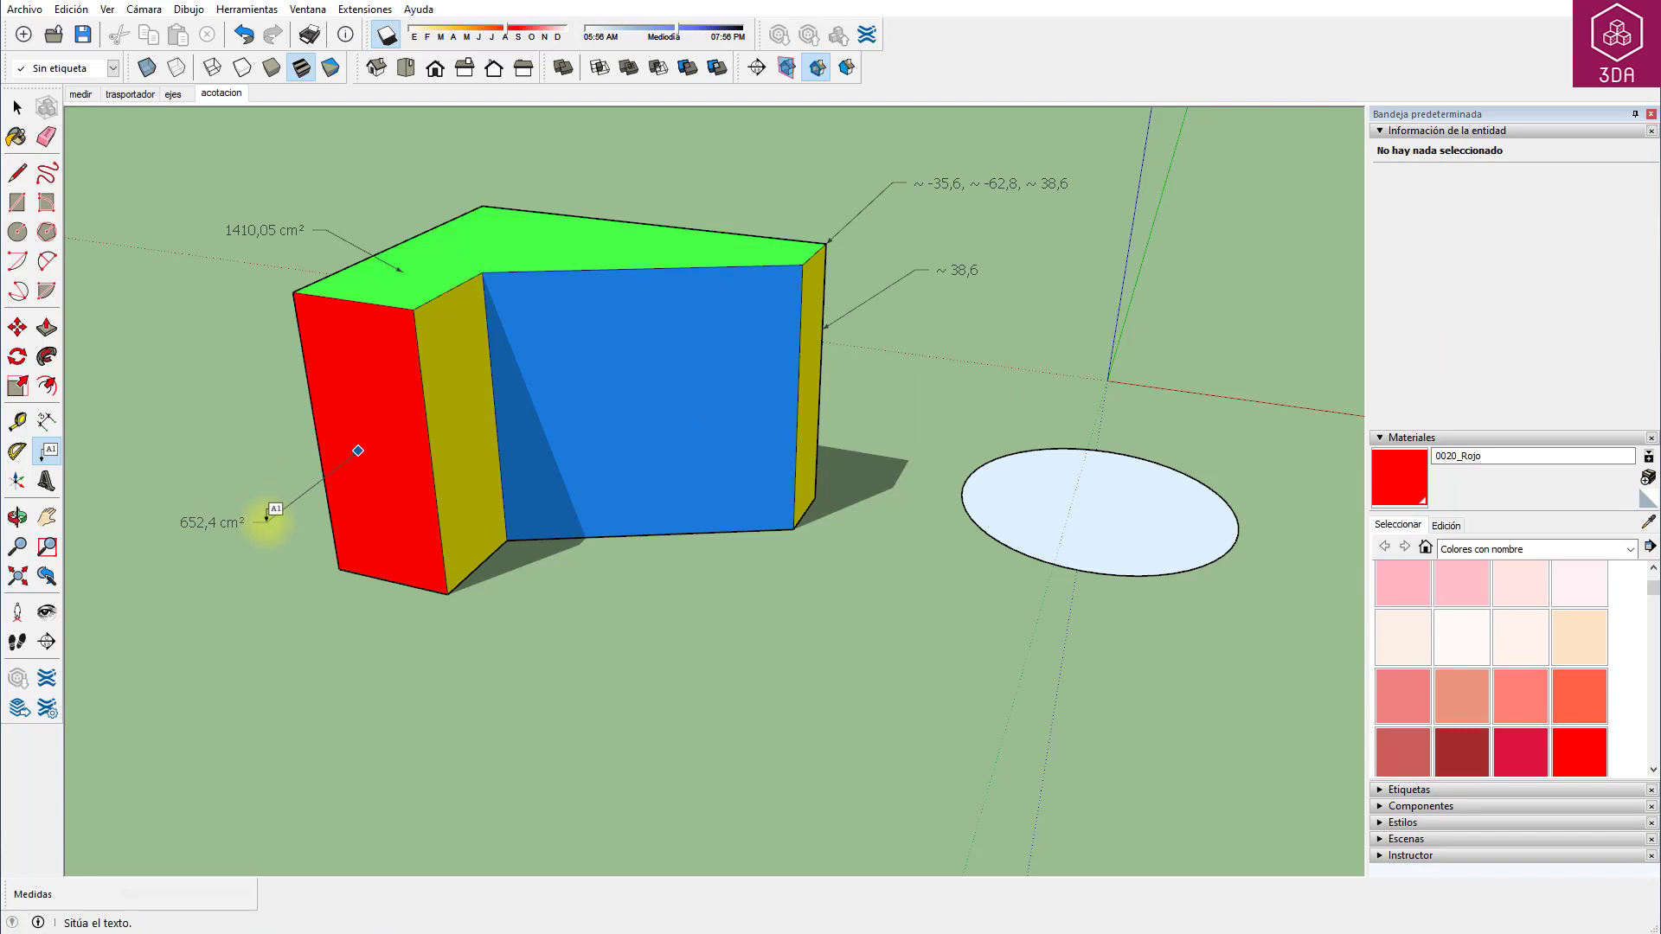
click(267, 517)
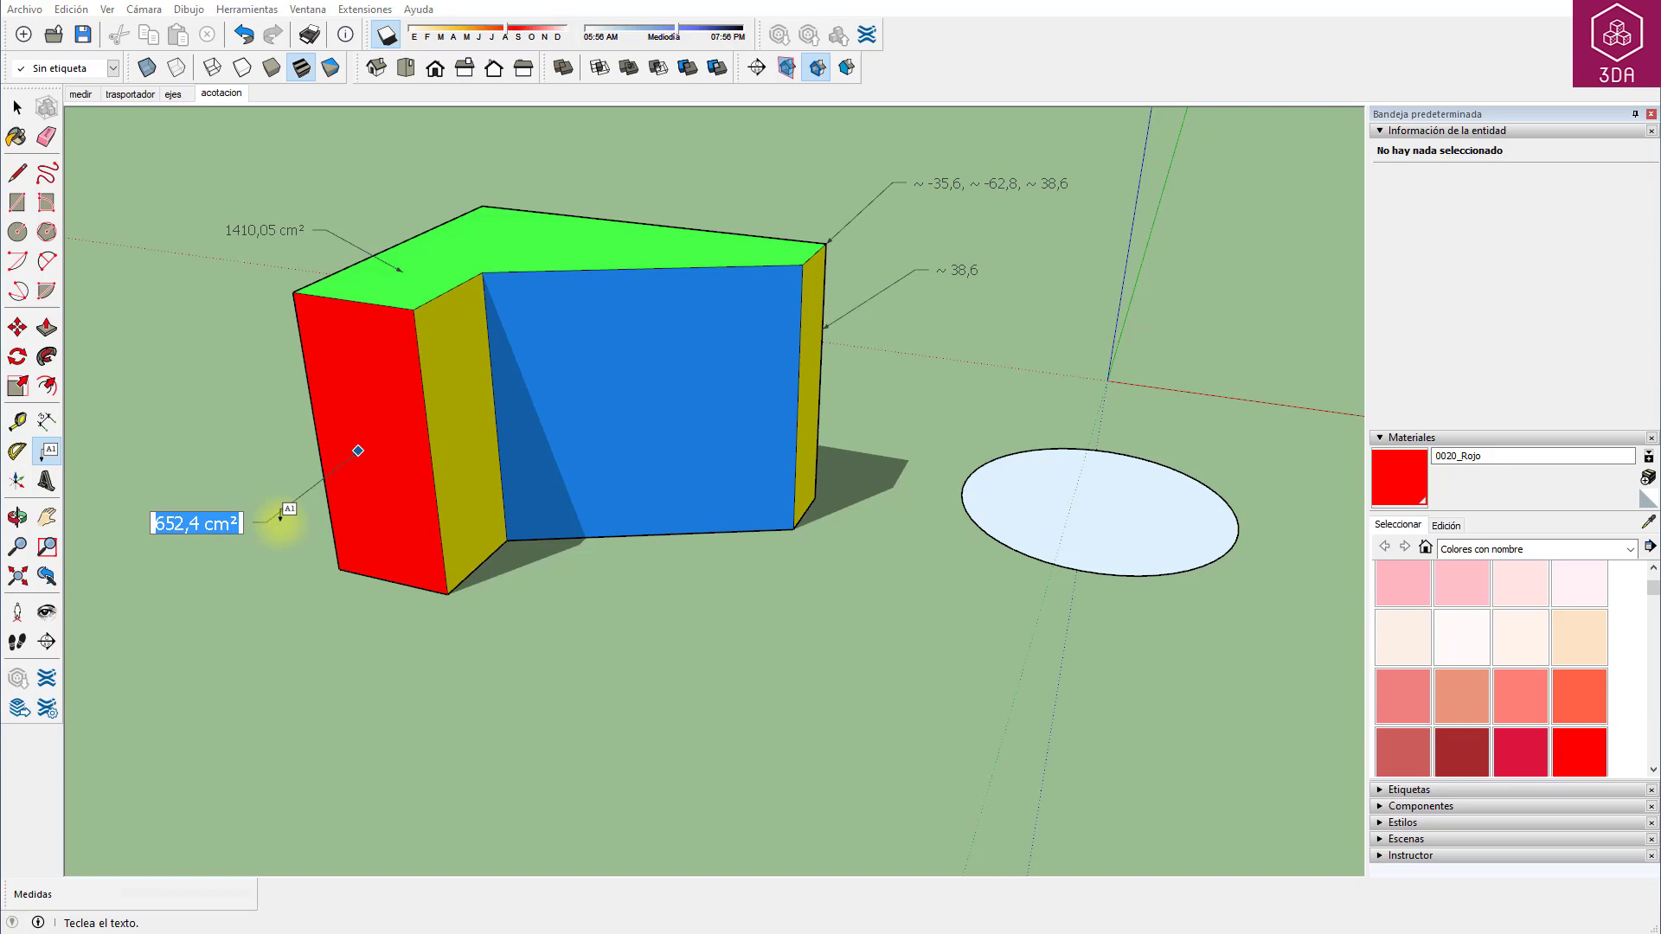
text(ROJO)
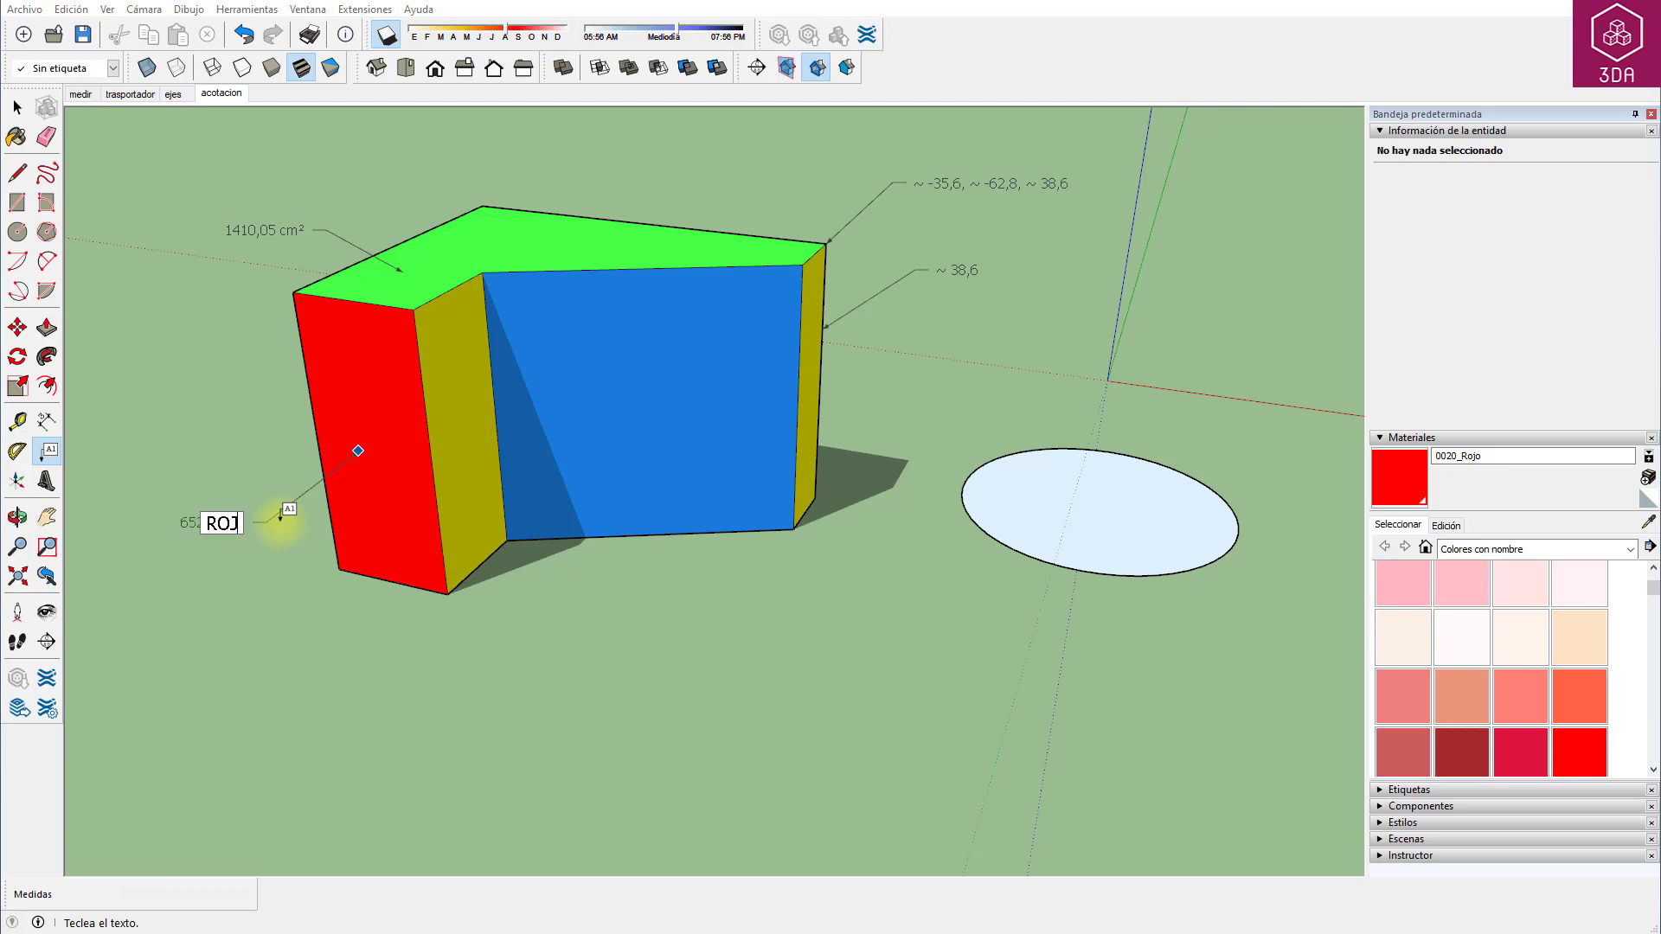
key(Return)
key(Return)
Attach a text label reading AZUL to the blue face, placed below the block.
click(694, 453)
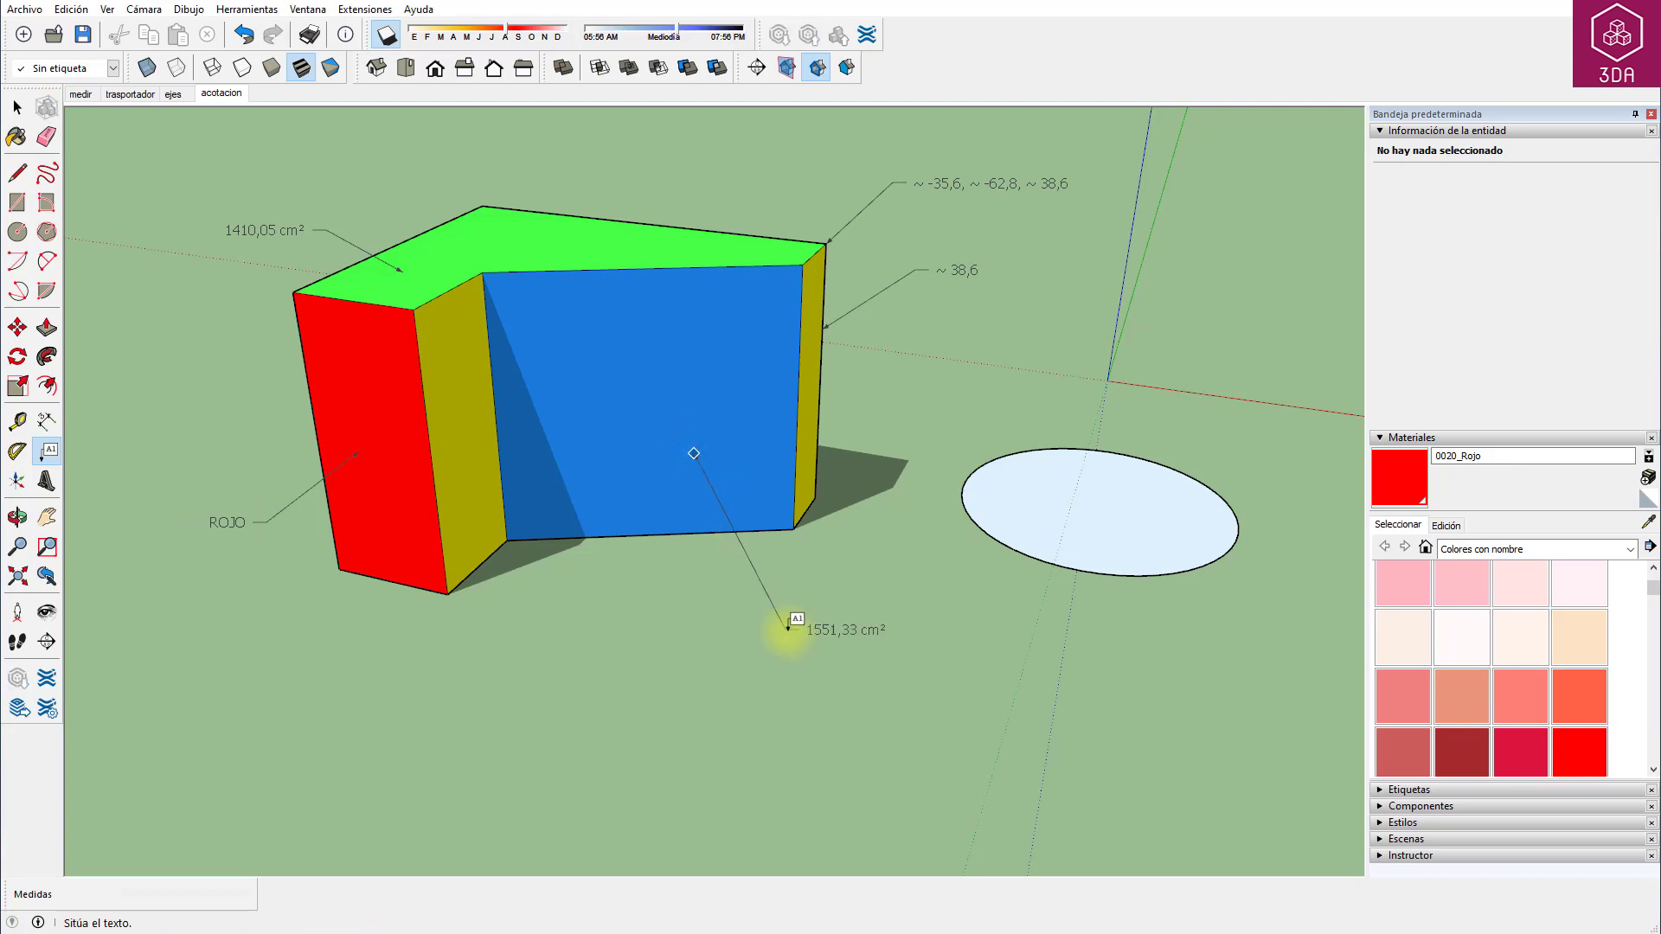
click(788, 630)
text(A)
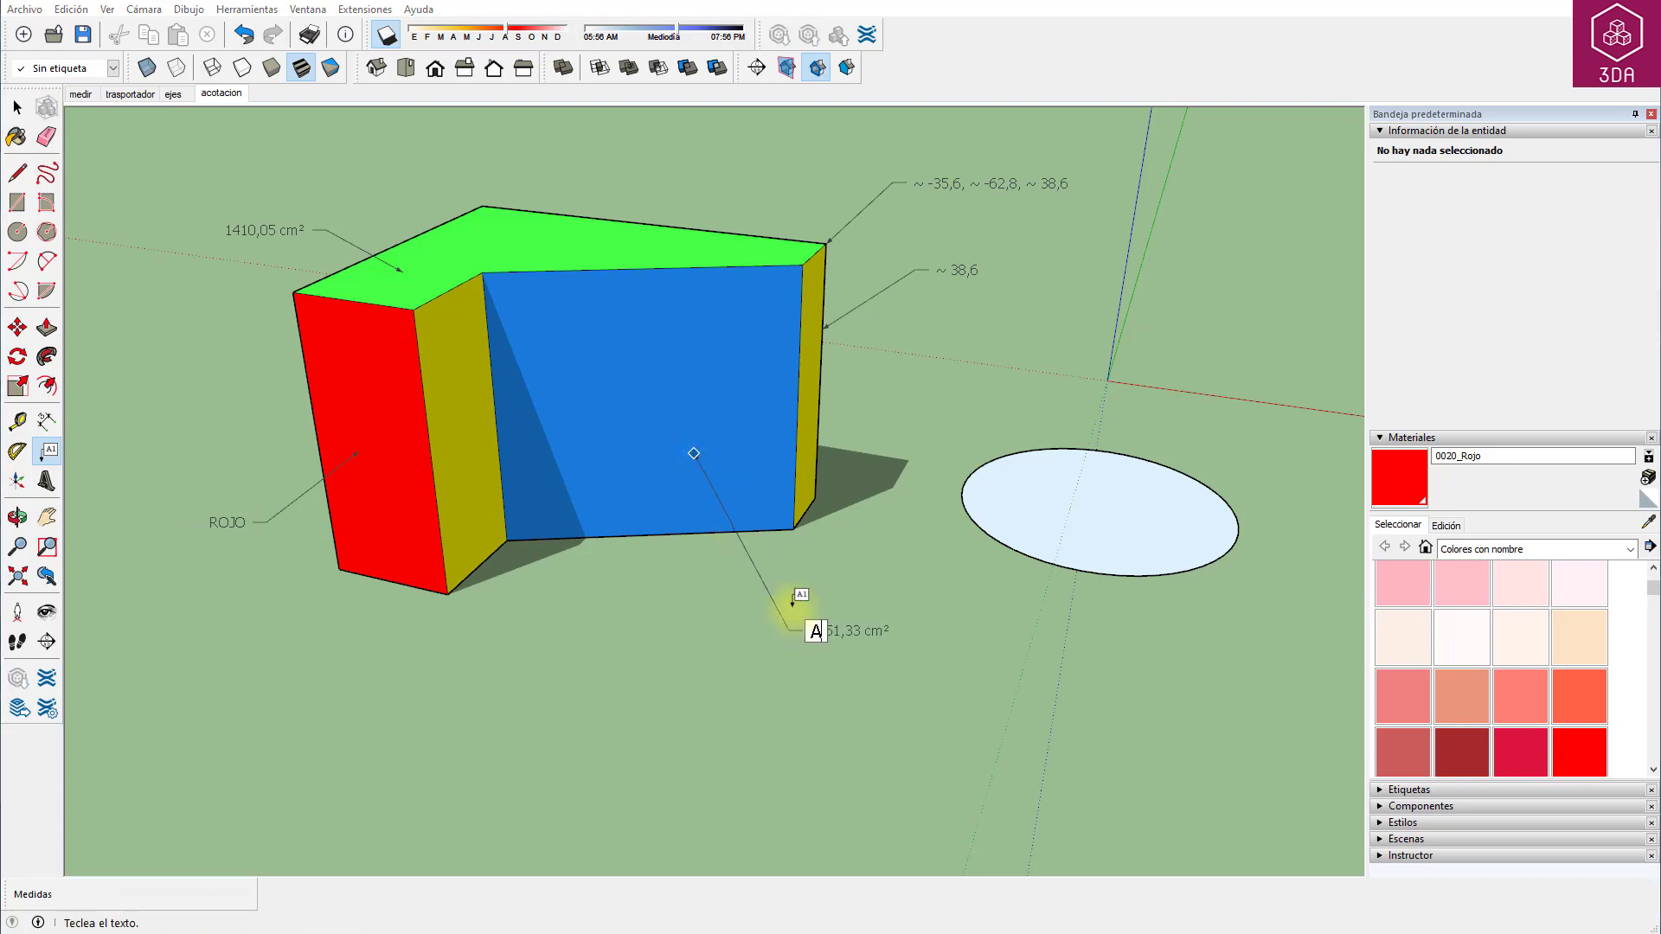
text(ZUL)
key(Return)
key(Return)
key(space)
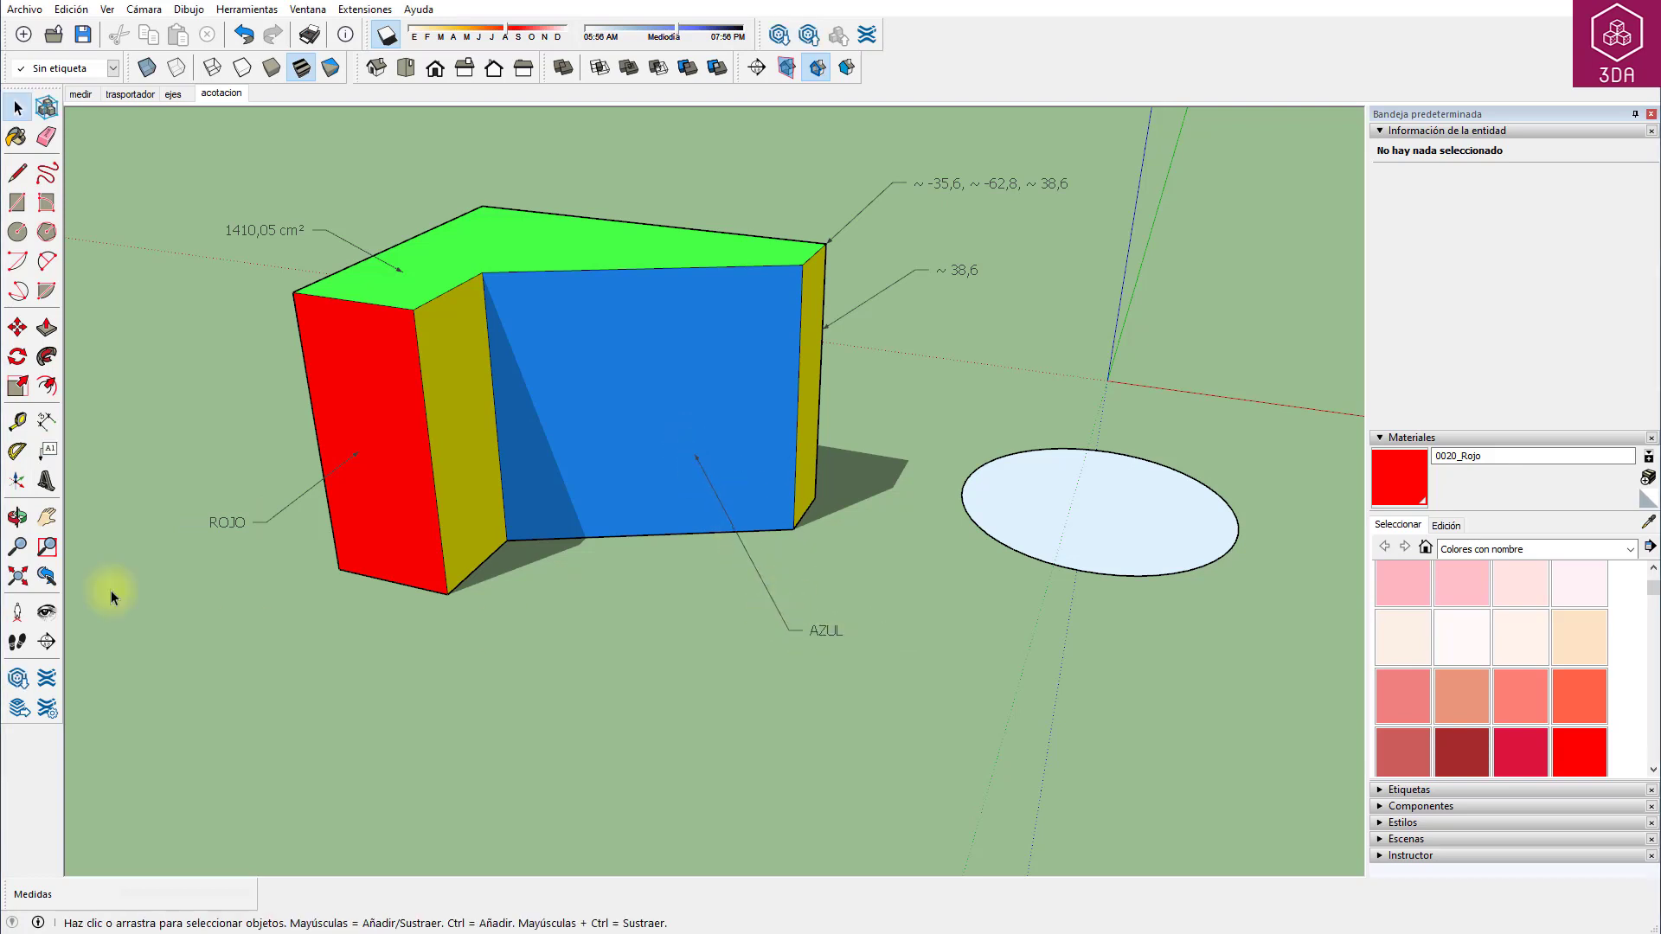
Move the AZUL label's text leftward to just below the blue face, keeping its leader attached.
click(17, 327)
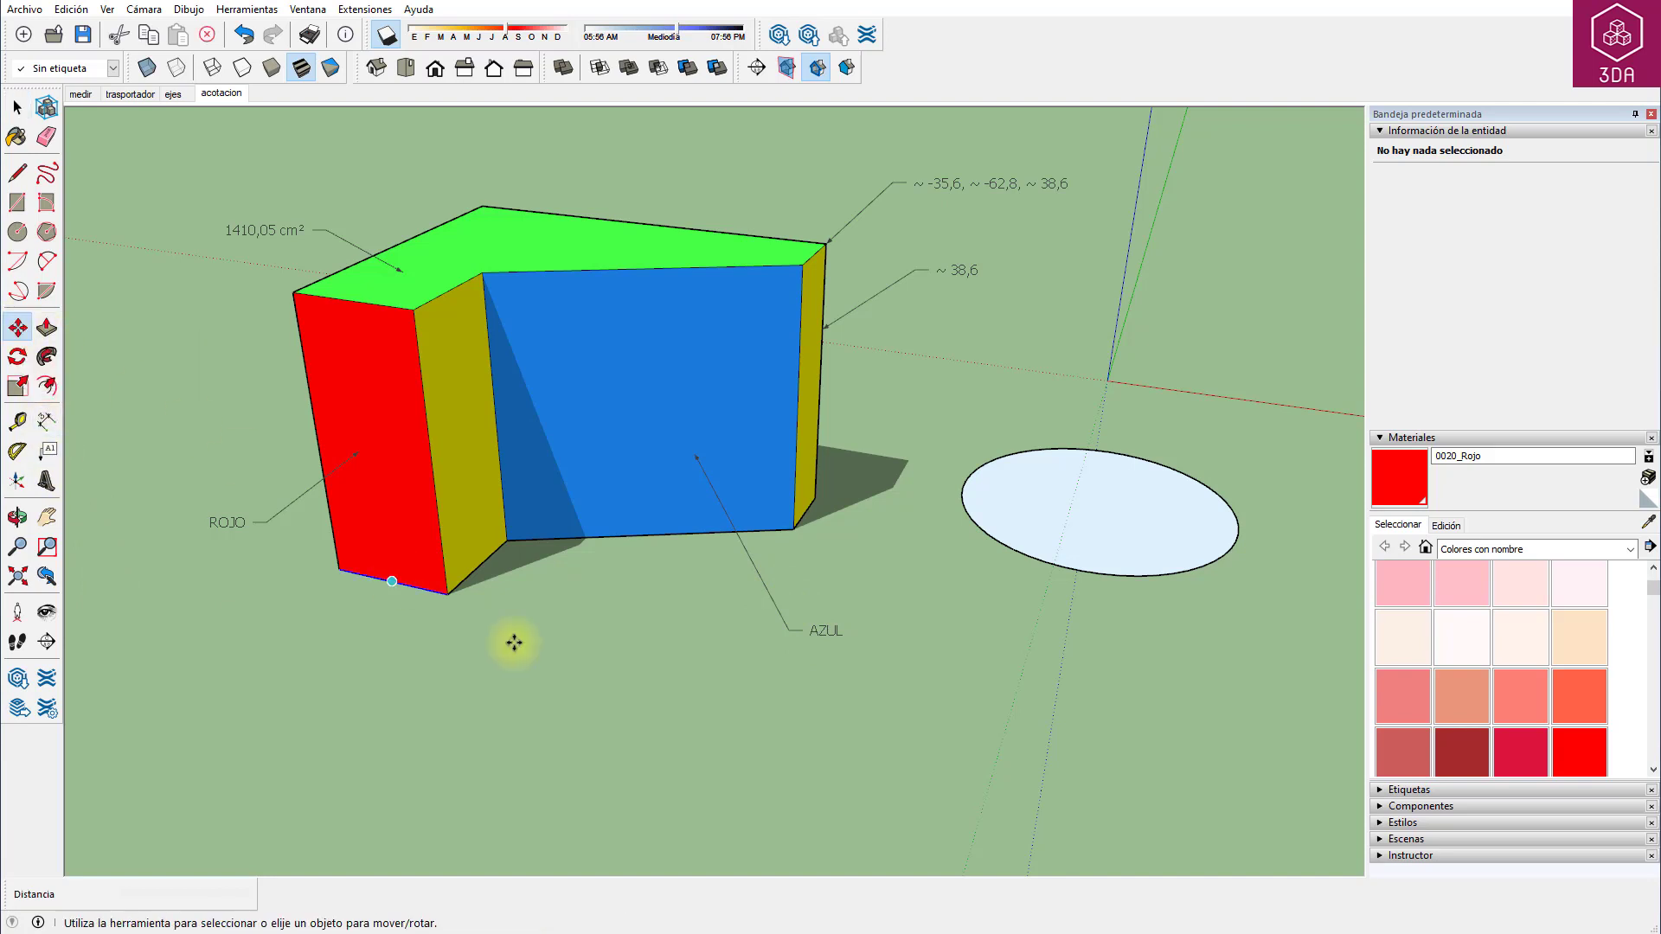
click(823, 630)
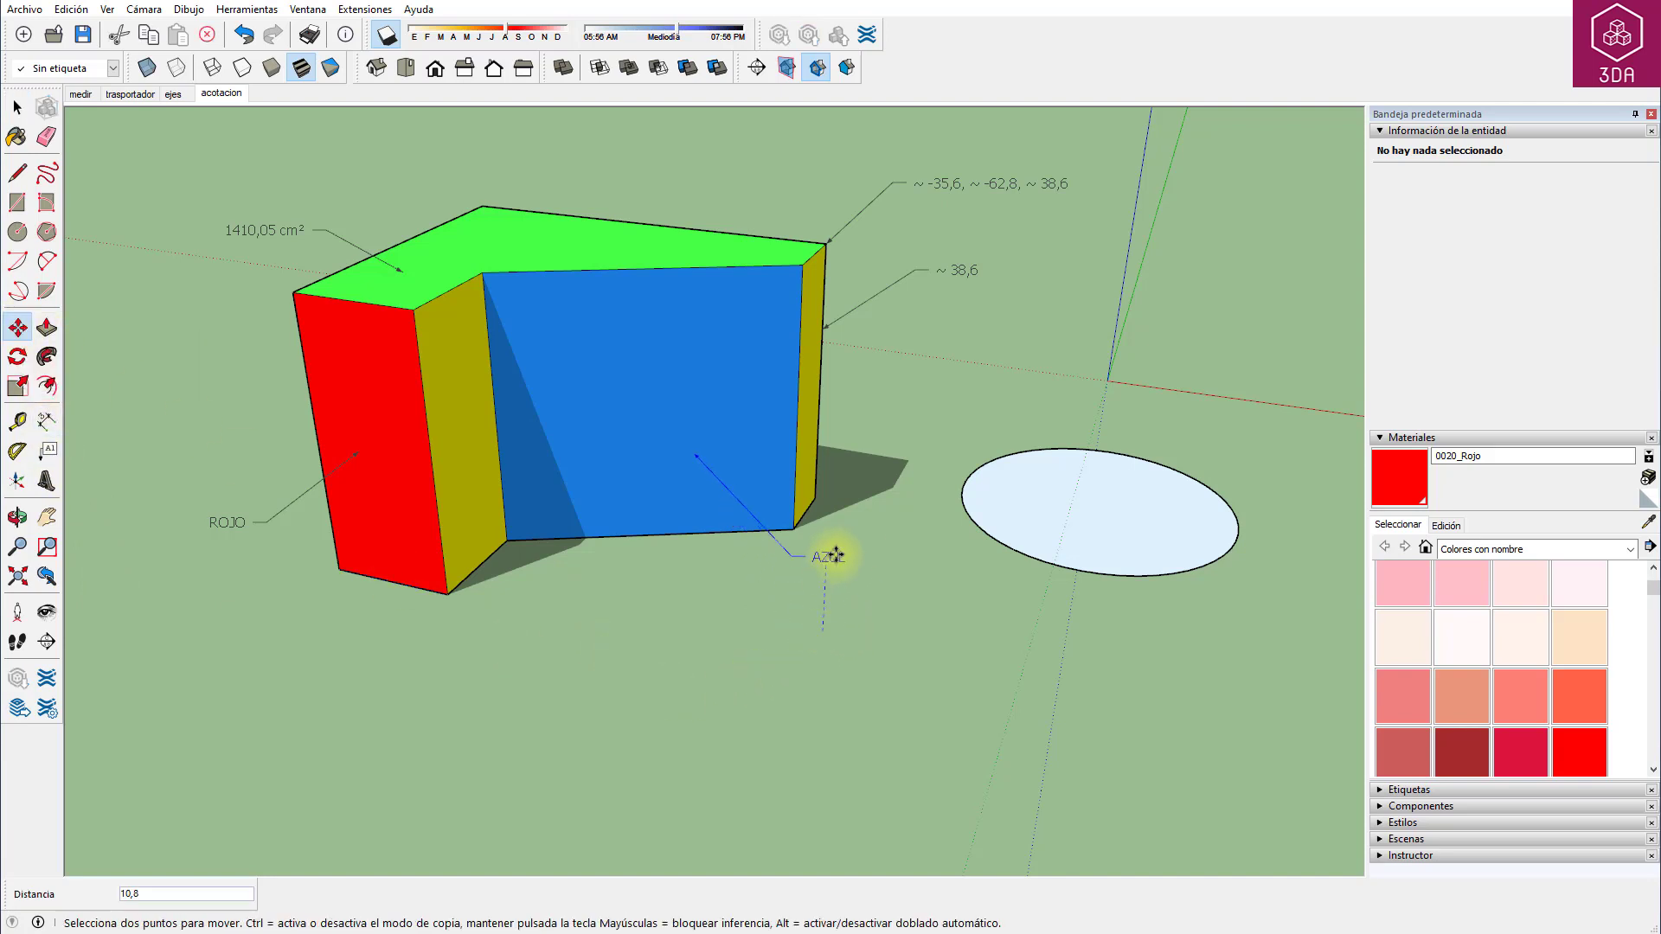
click(678, 582)
key(space)
click(707, 650)
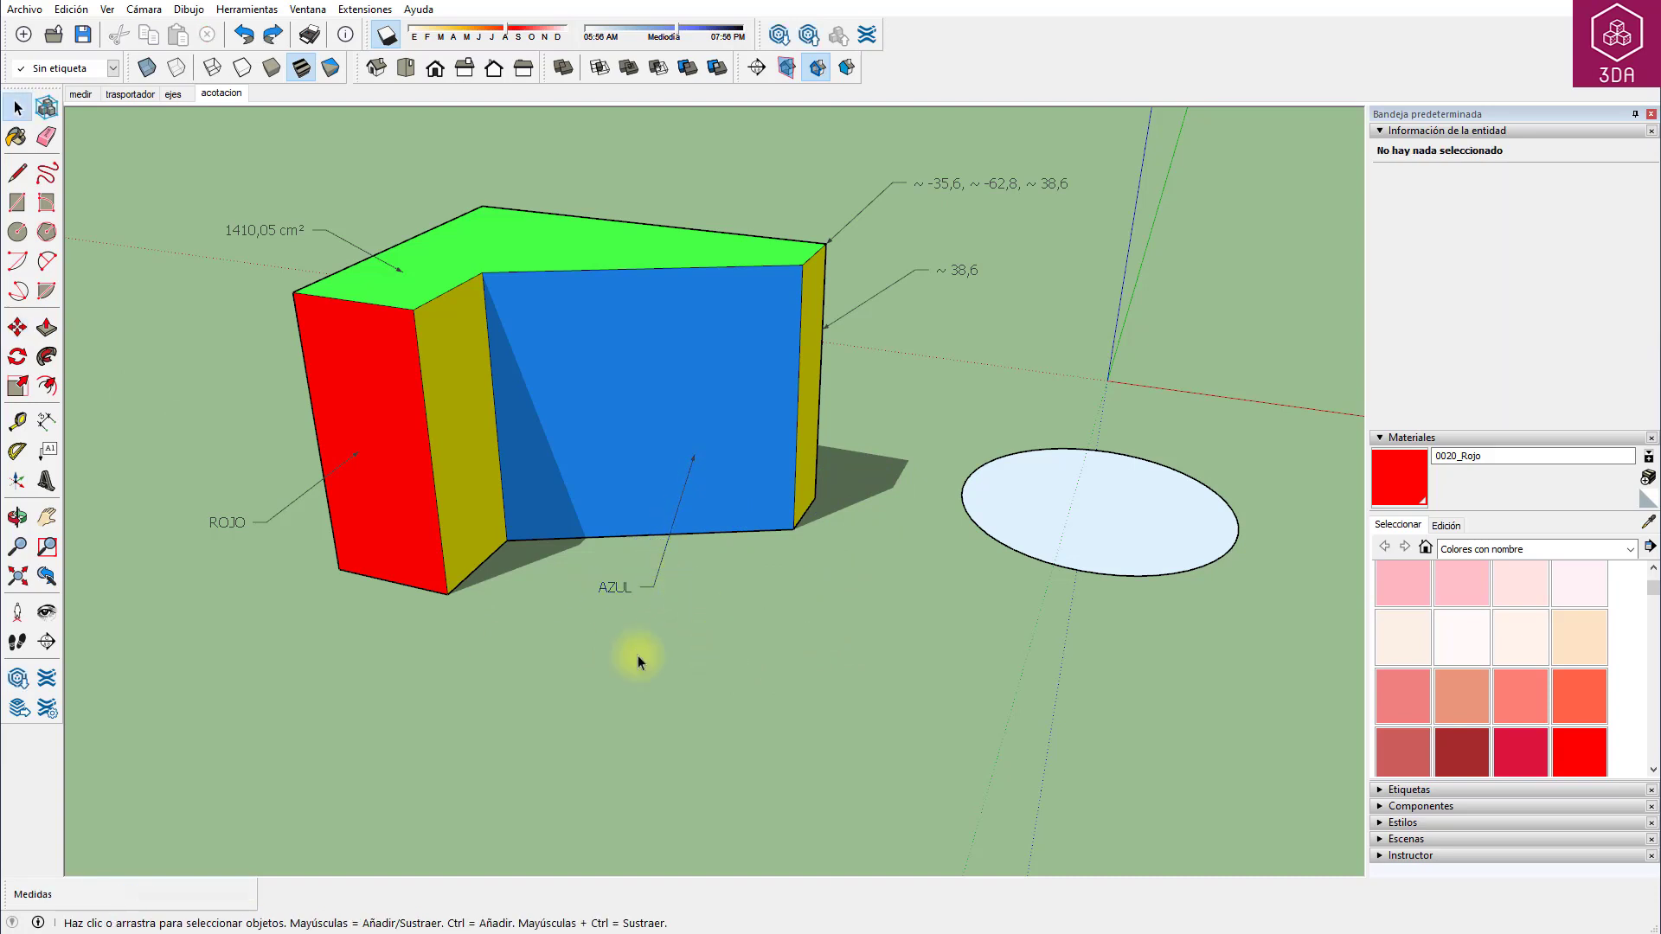
Change the blue face's label text to COLOR AZUL.
double_click(620, 589)
click(578, 589)
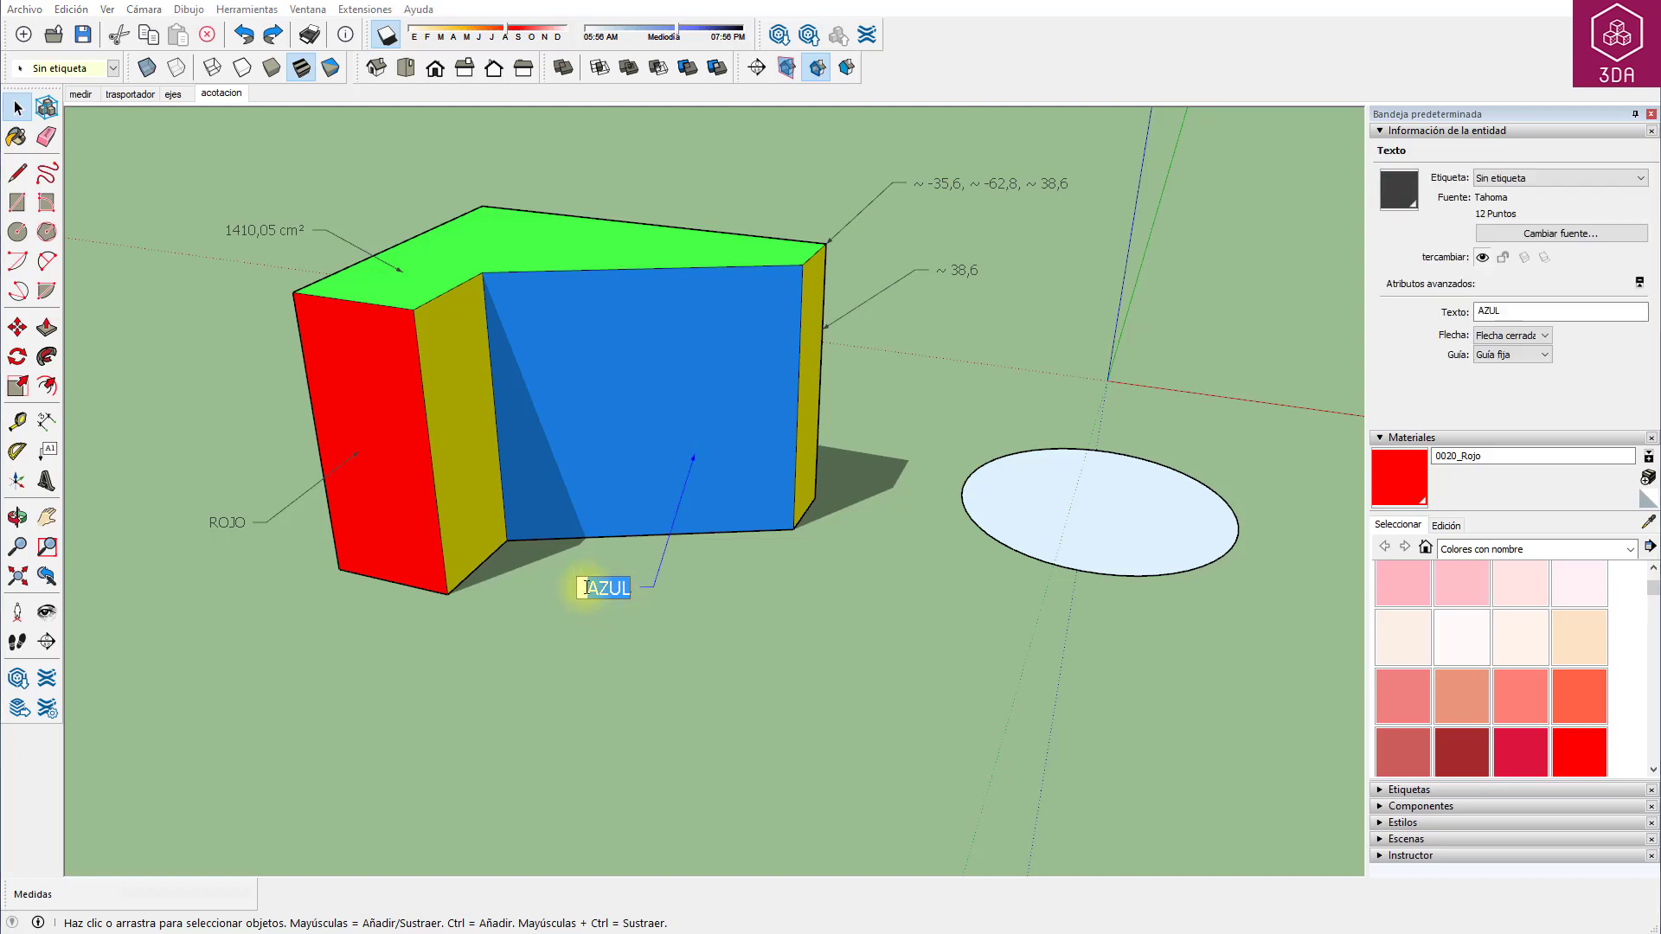
text(COLOR)
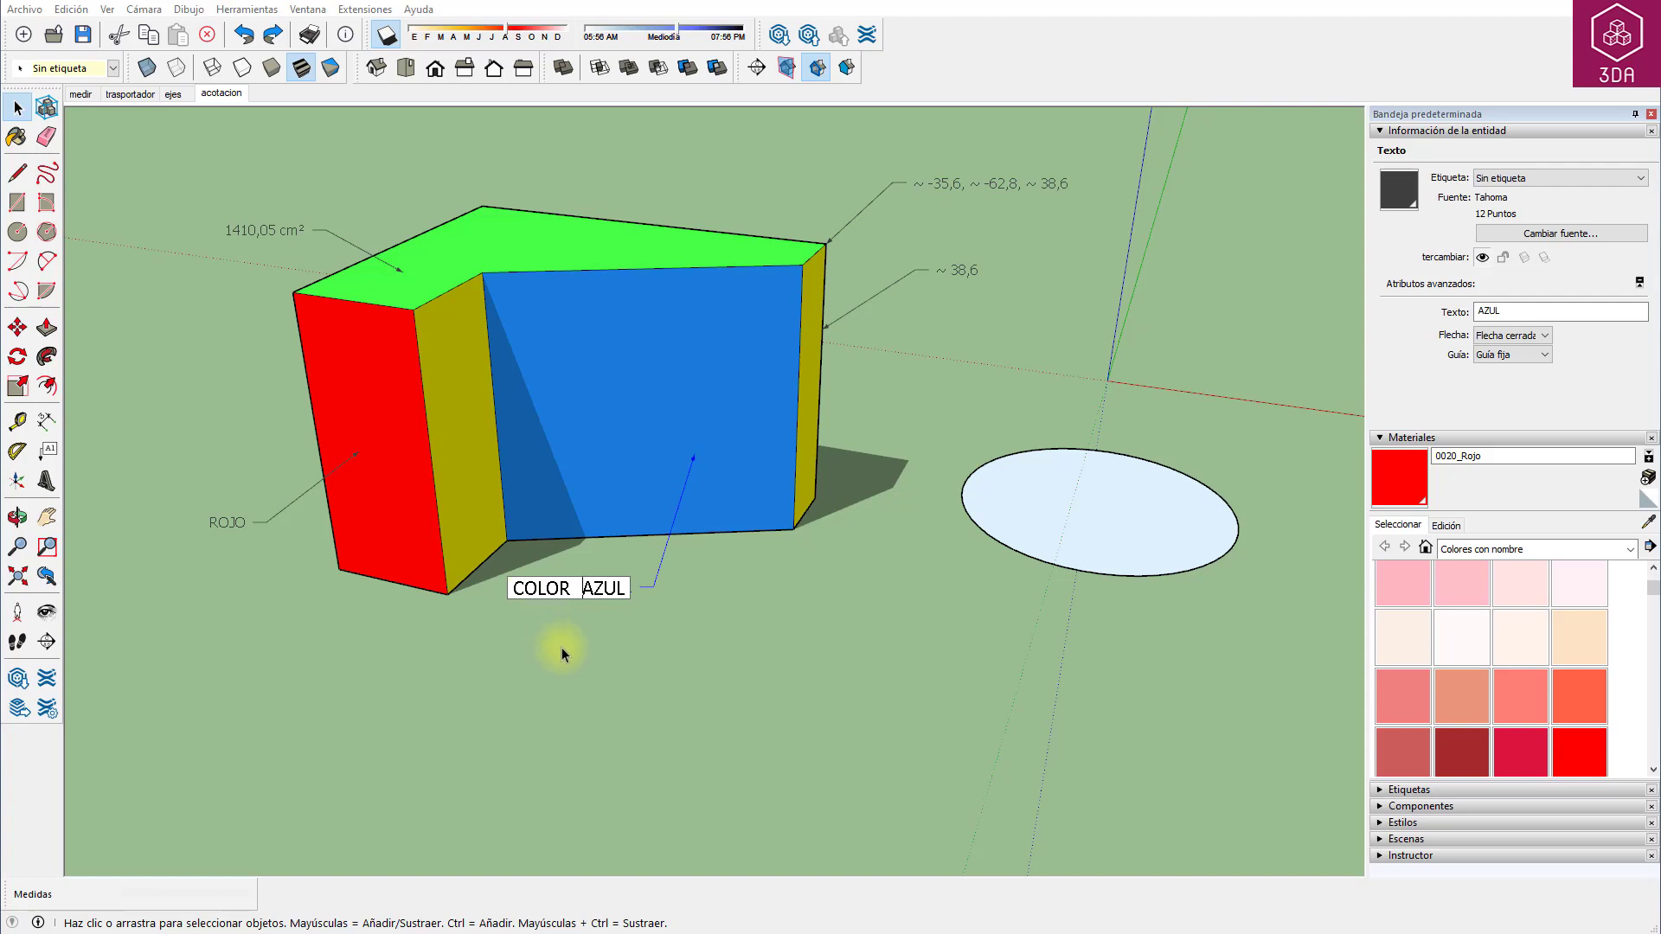
click(562, 657)
Set the leader text to pink, font Tekton Pro Ext bold at 15 points, and update all existing leader labels.
click(310, 10)
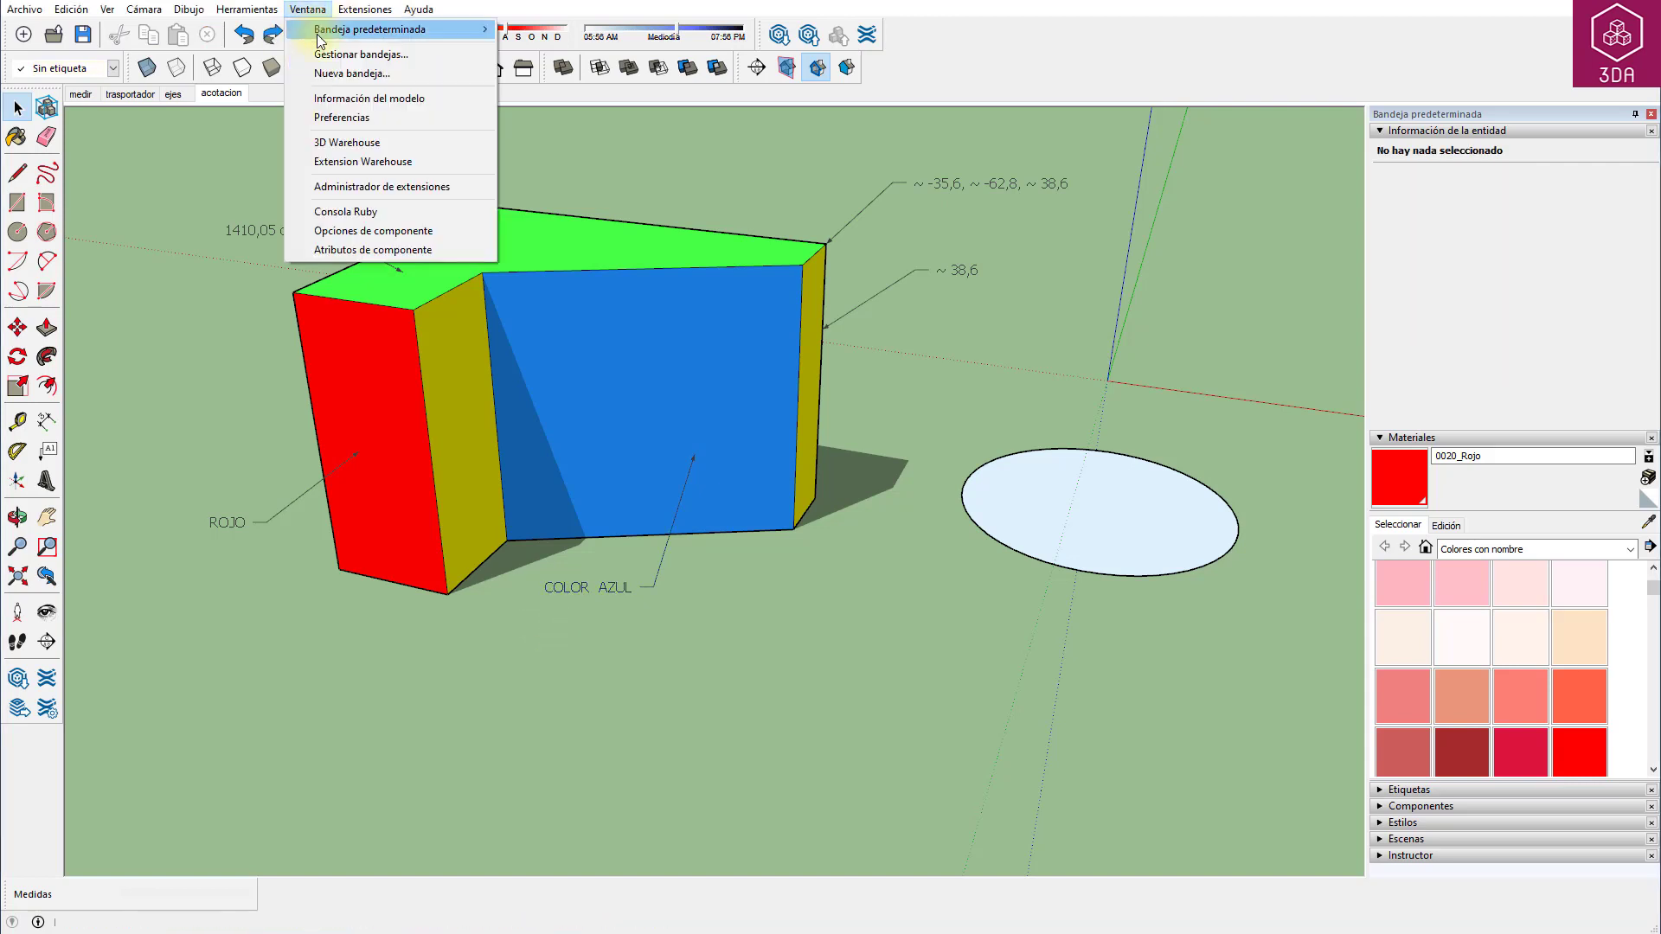
click(338, 101)
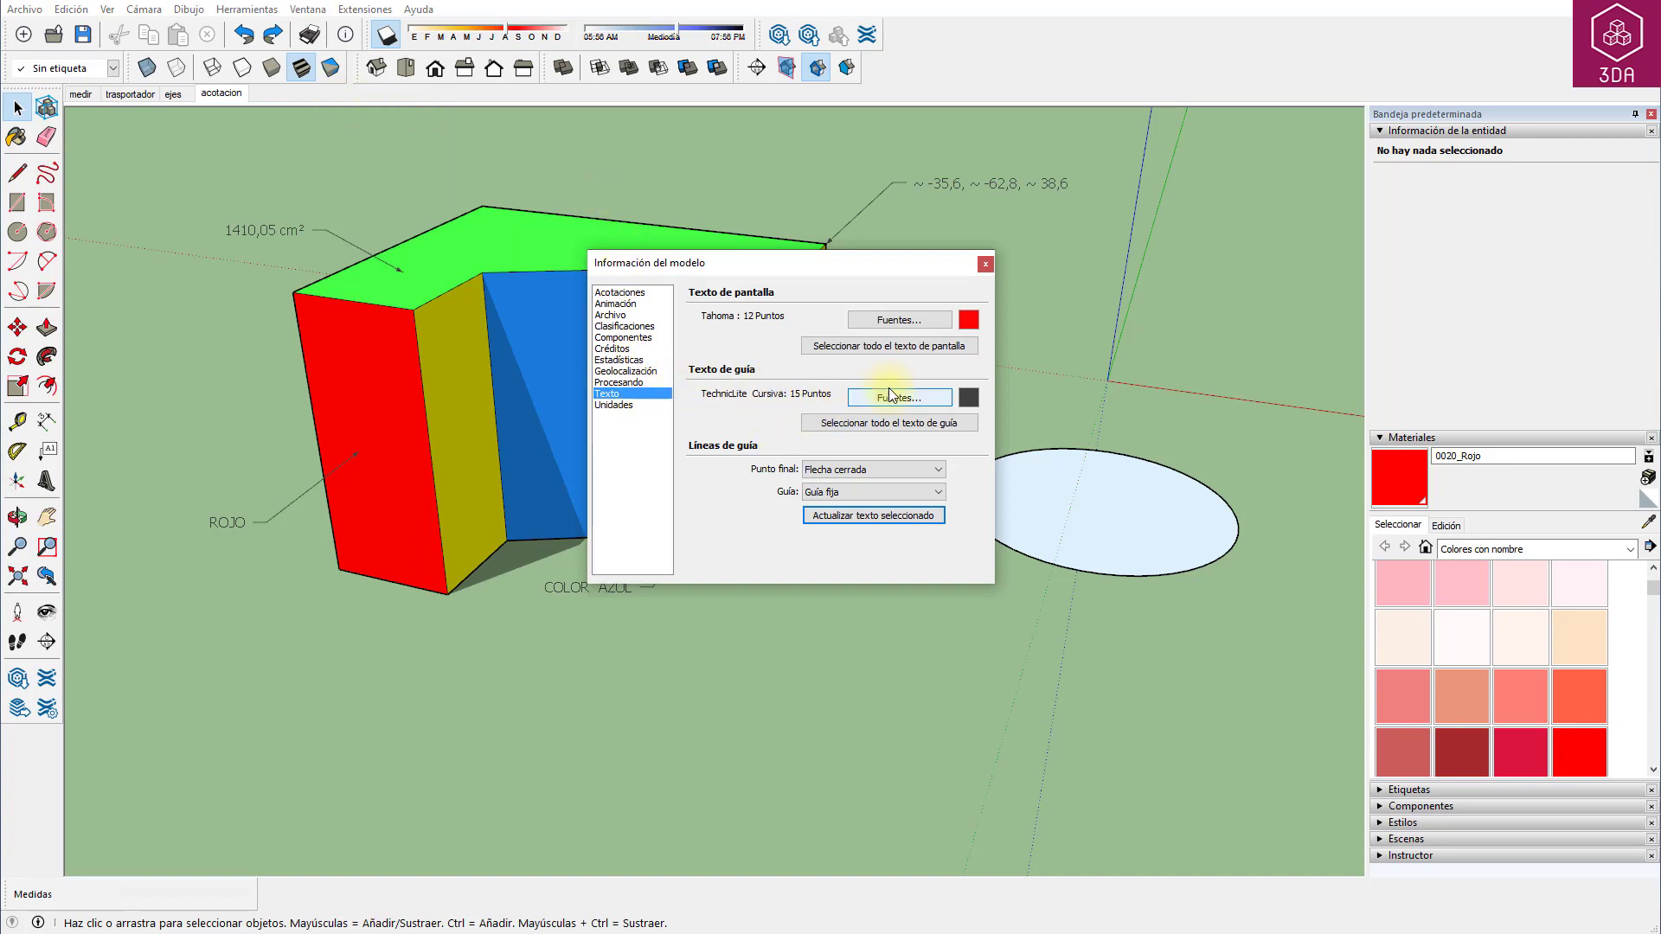
click(969, 397)
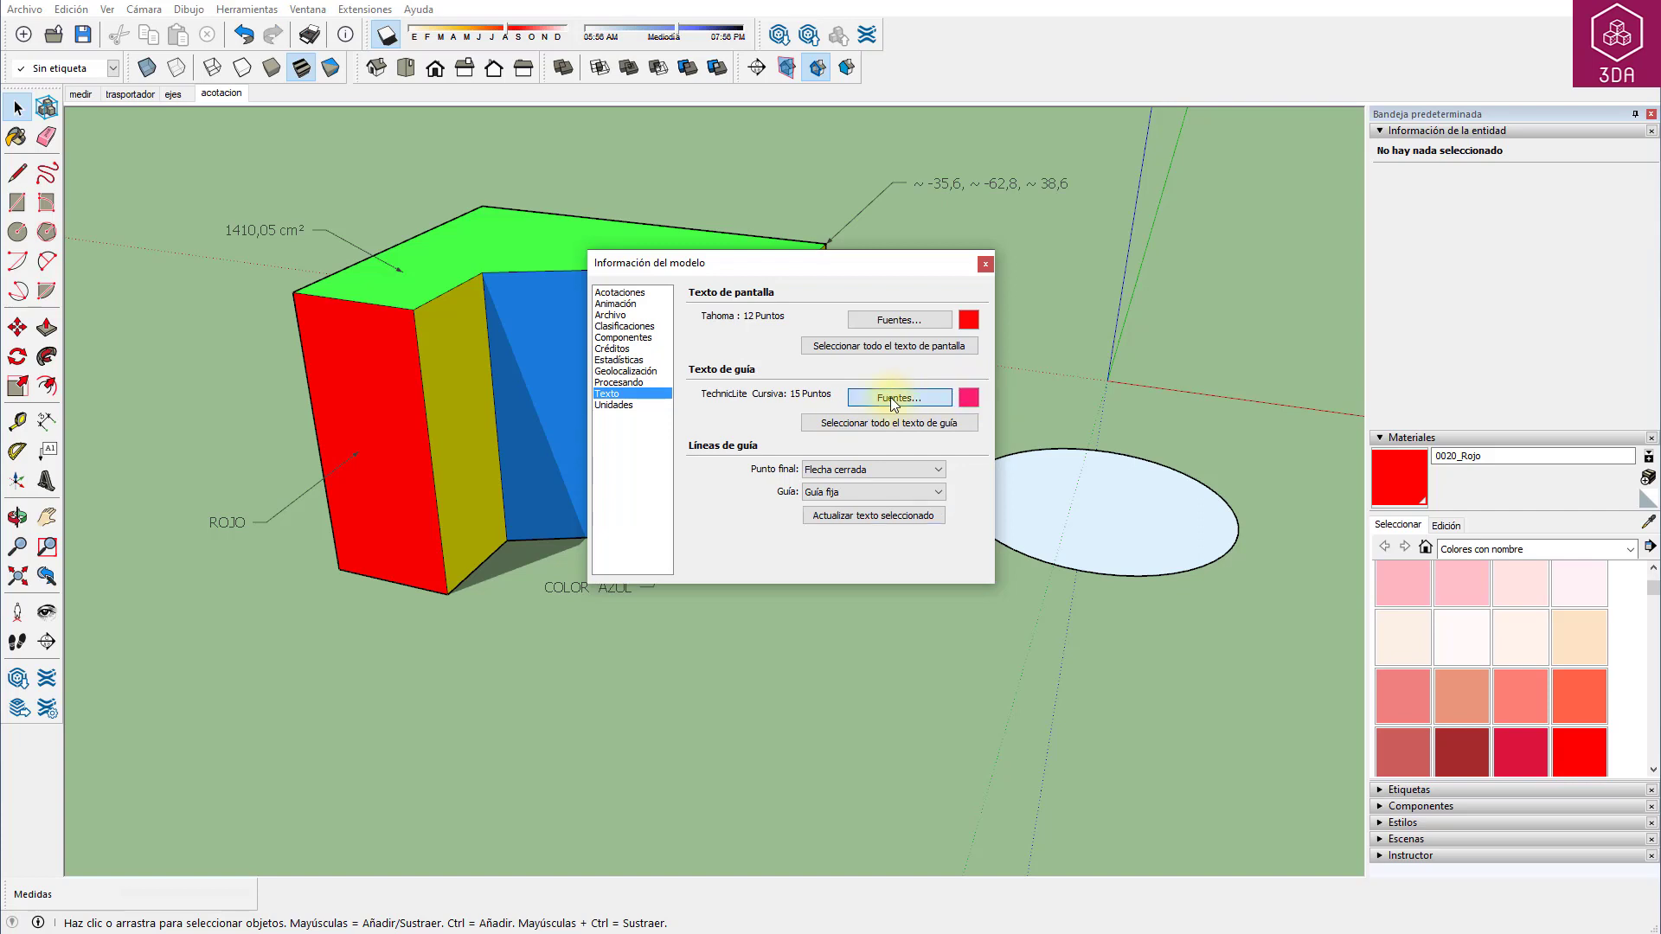
click(894, 398)
click(624, 396)
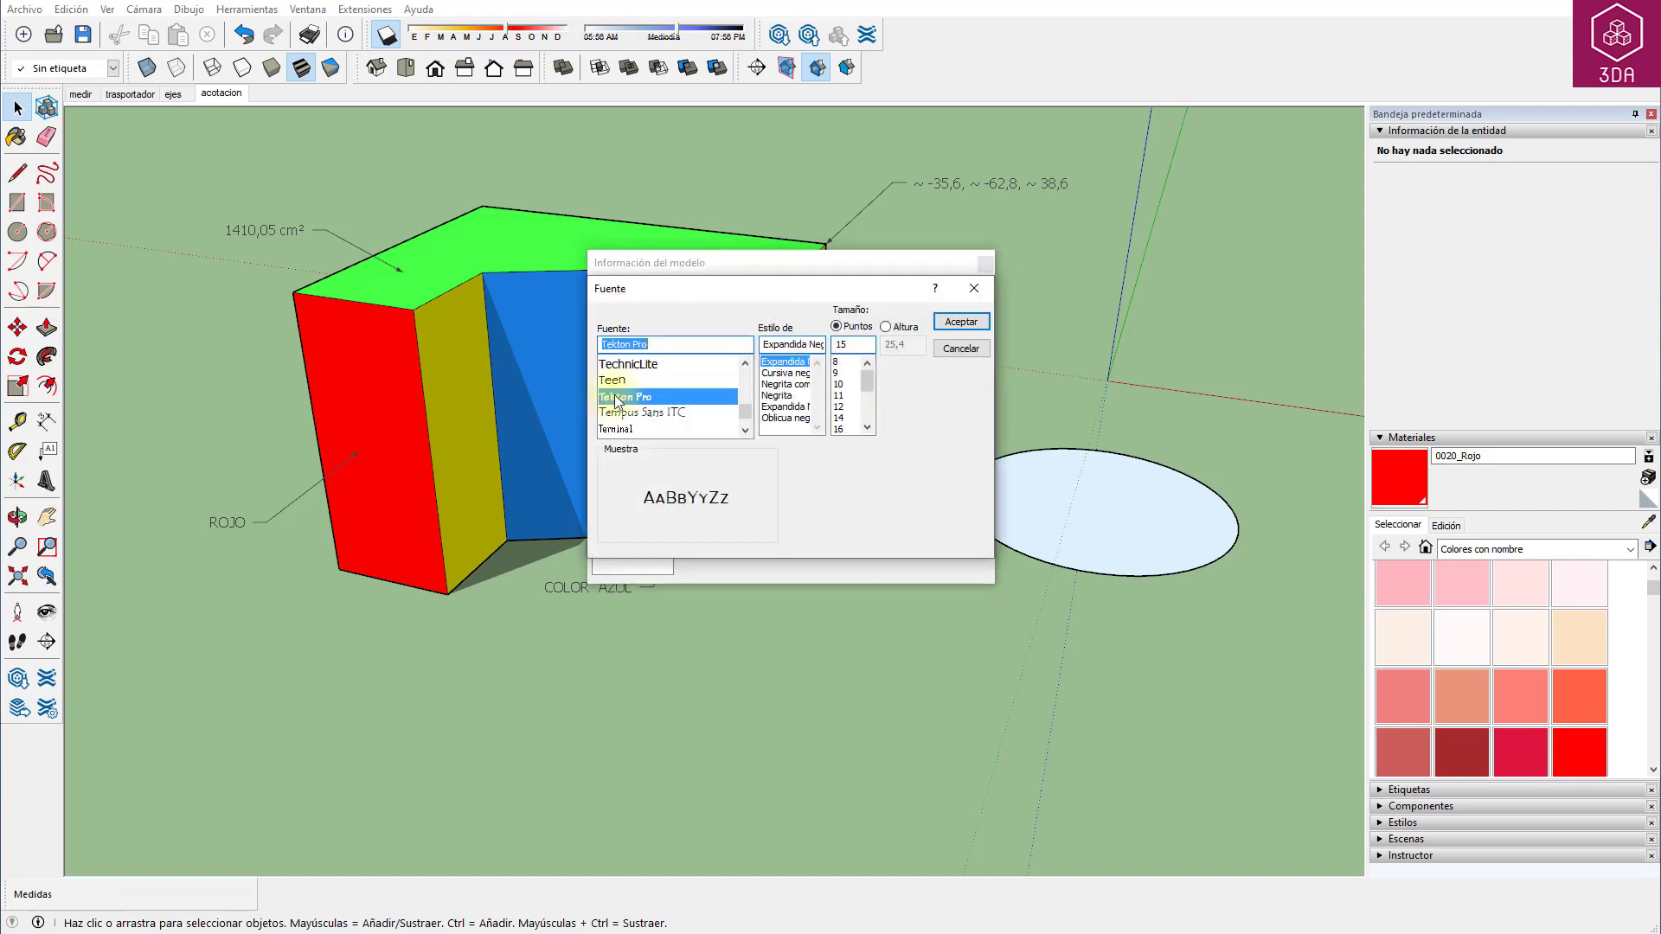
click(962, 322)
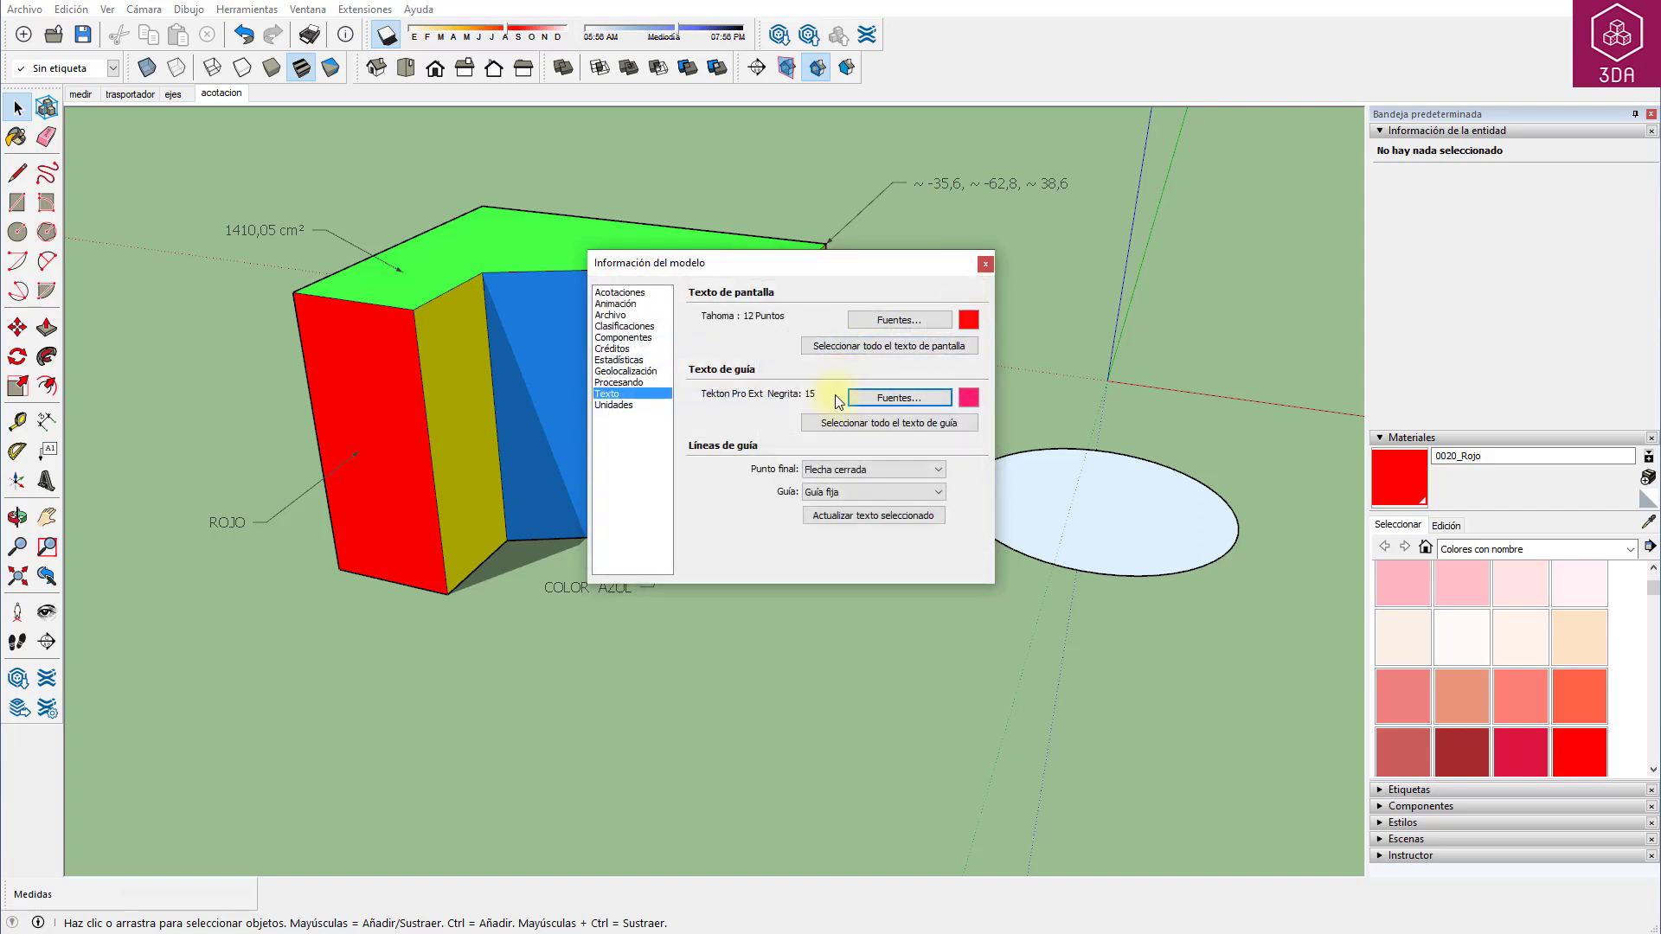
click(836, 423)
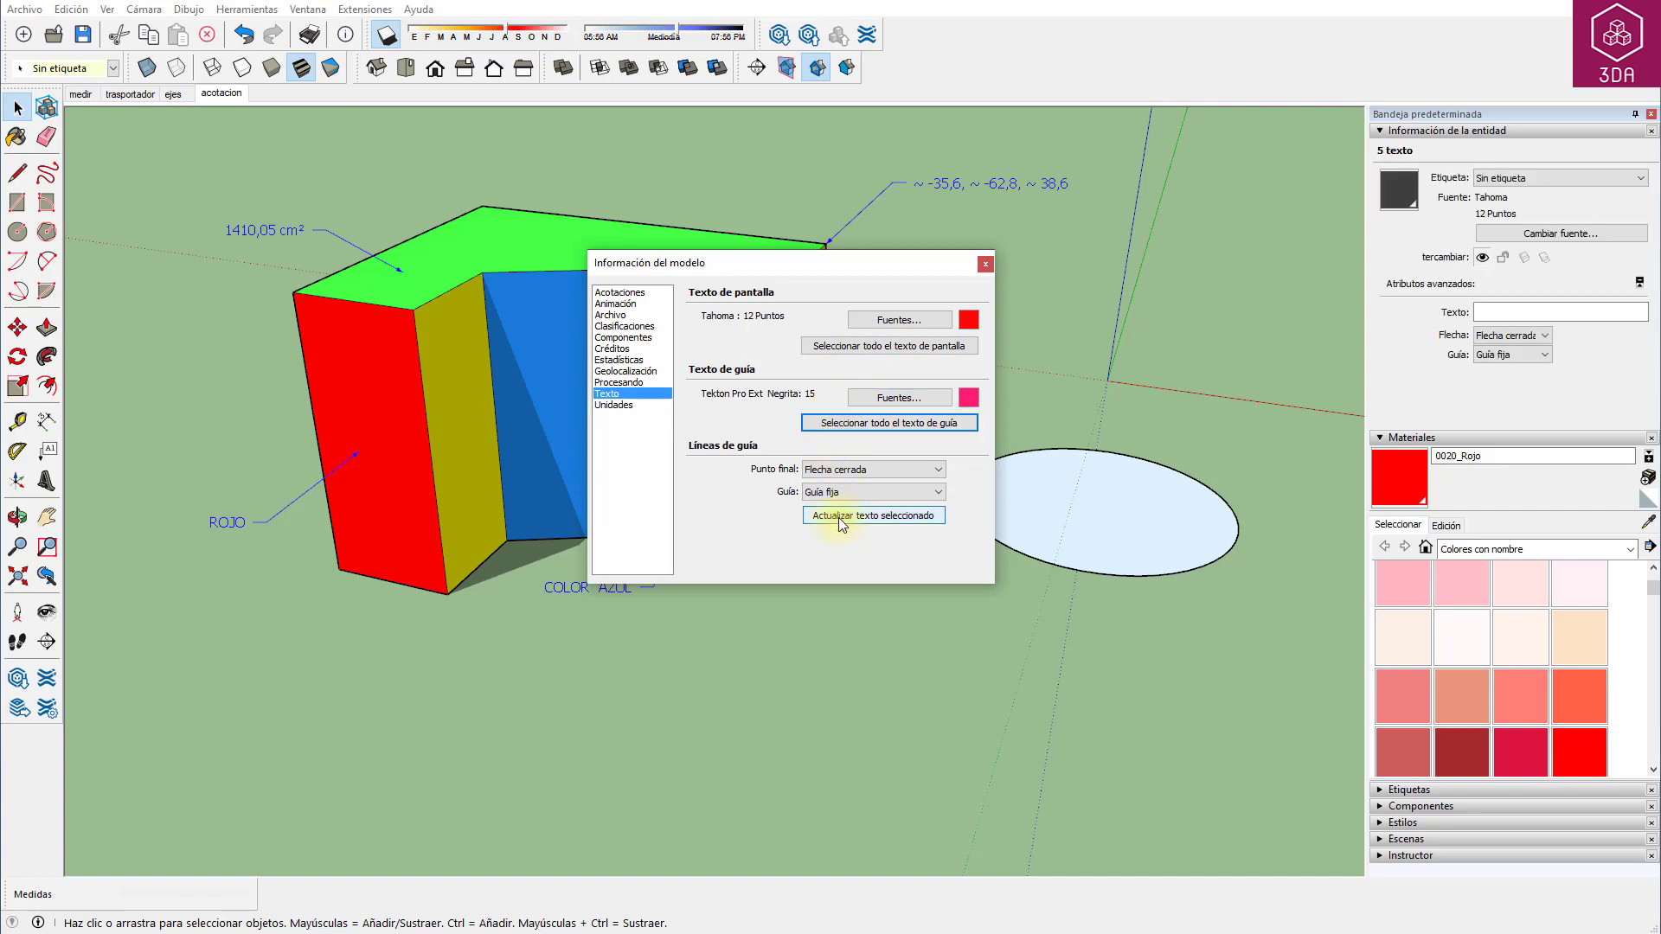
click(842, 517)
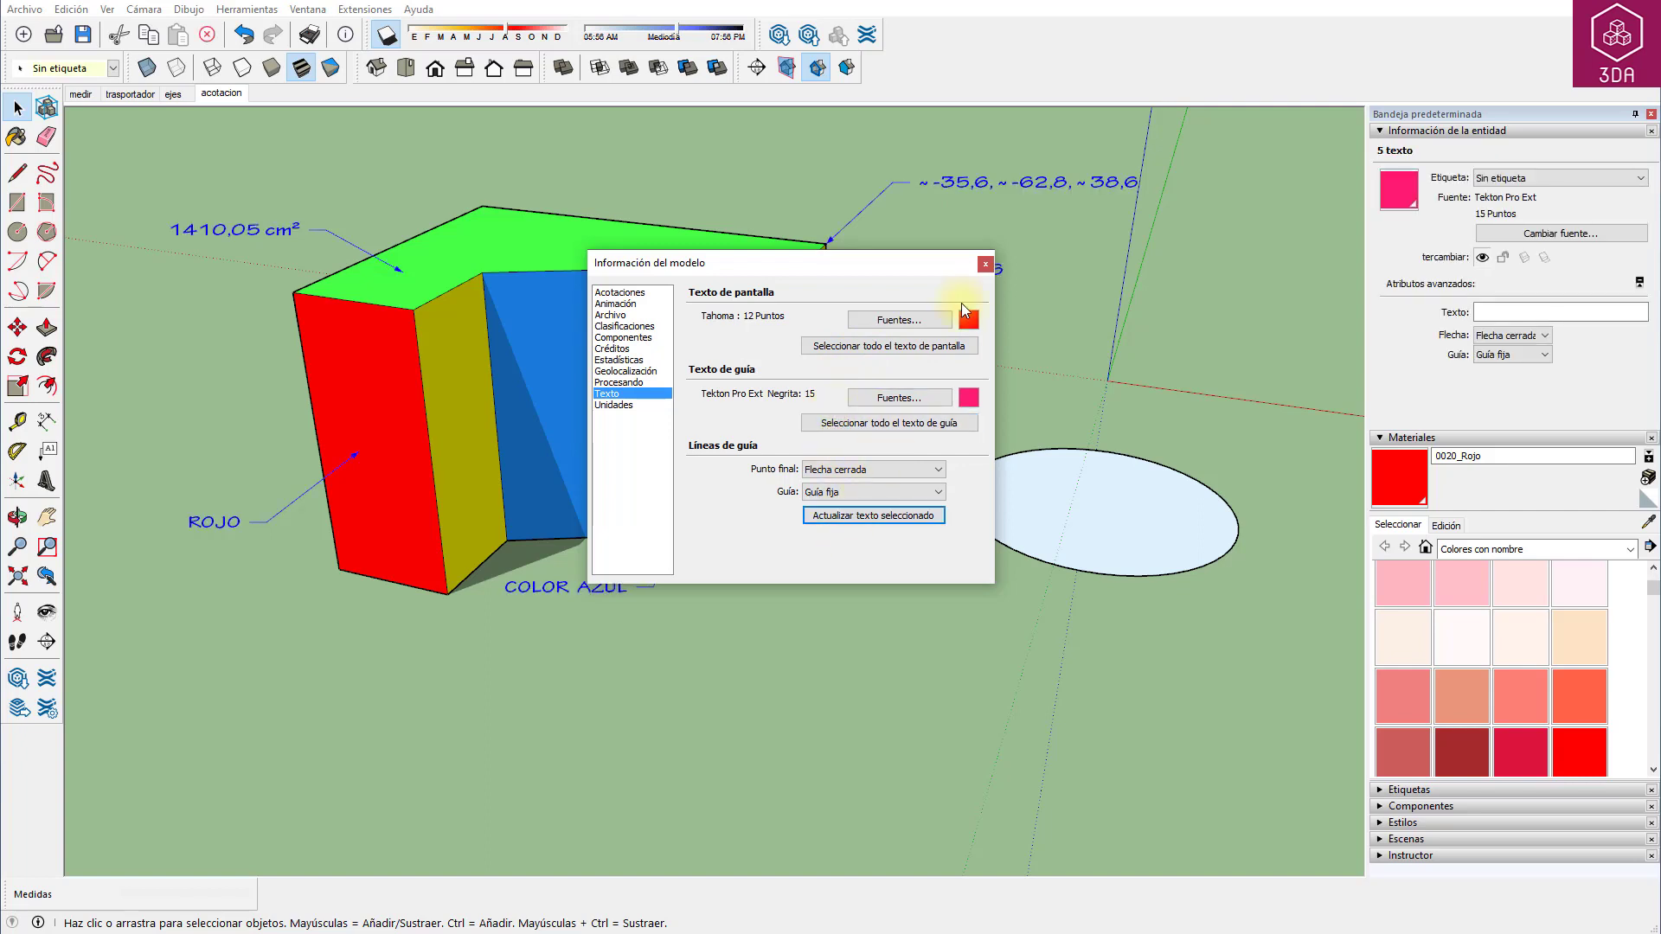
click(984, 264)
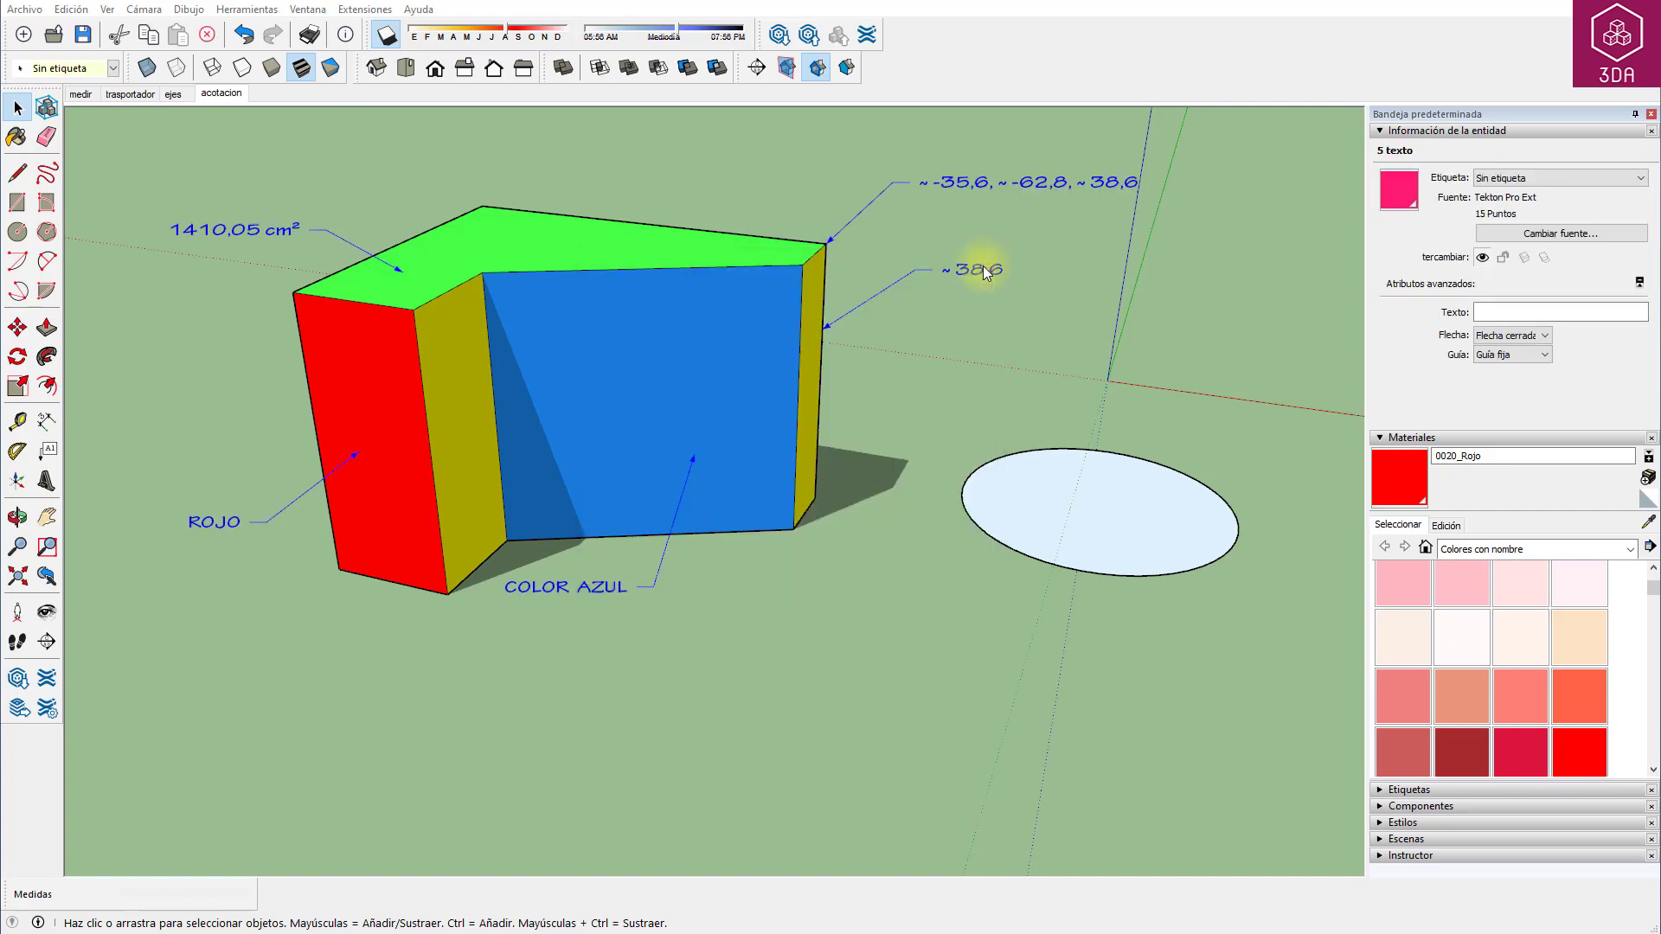
click(1047, 263)
Set the leader line endpoints to Puntos in the model's text settings and update all existing leader labels.
click(308, 8)
click(367, 100)
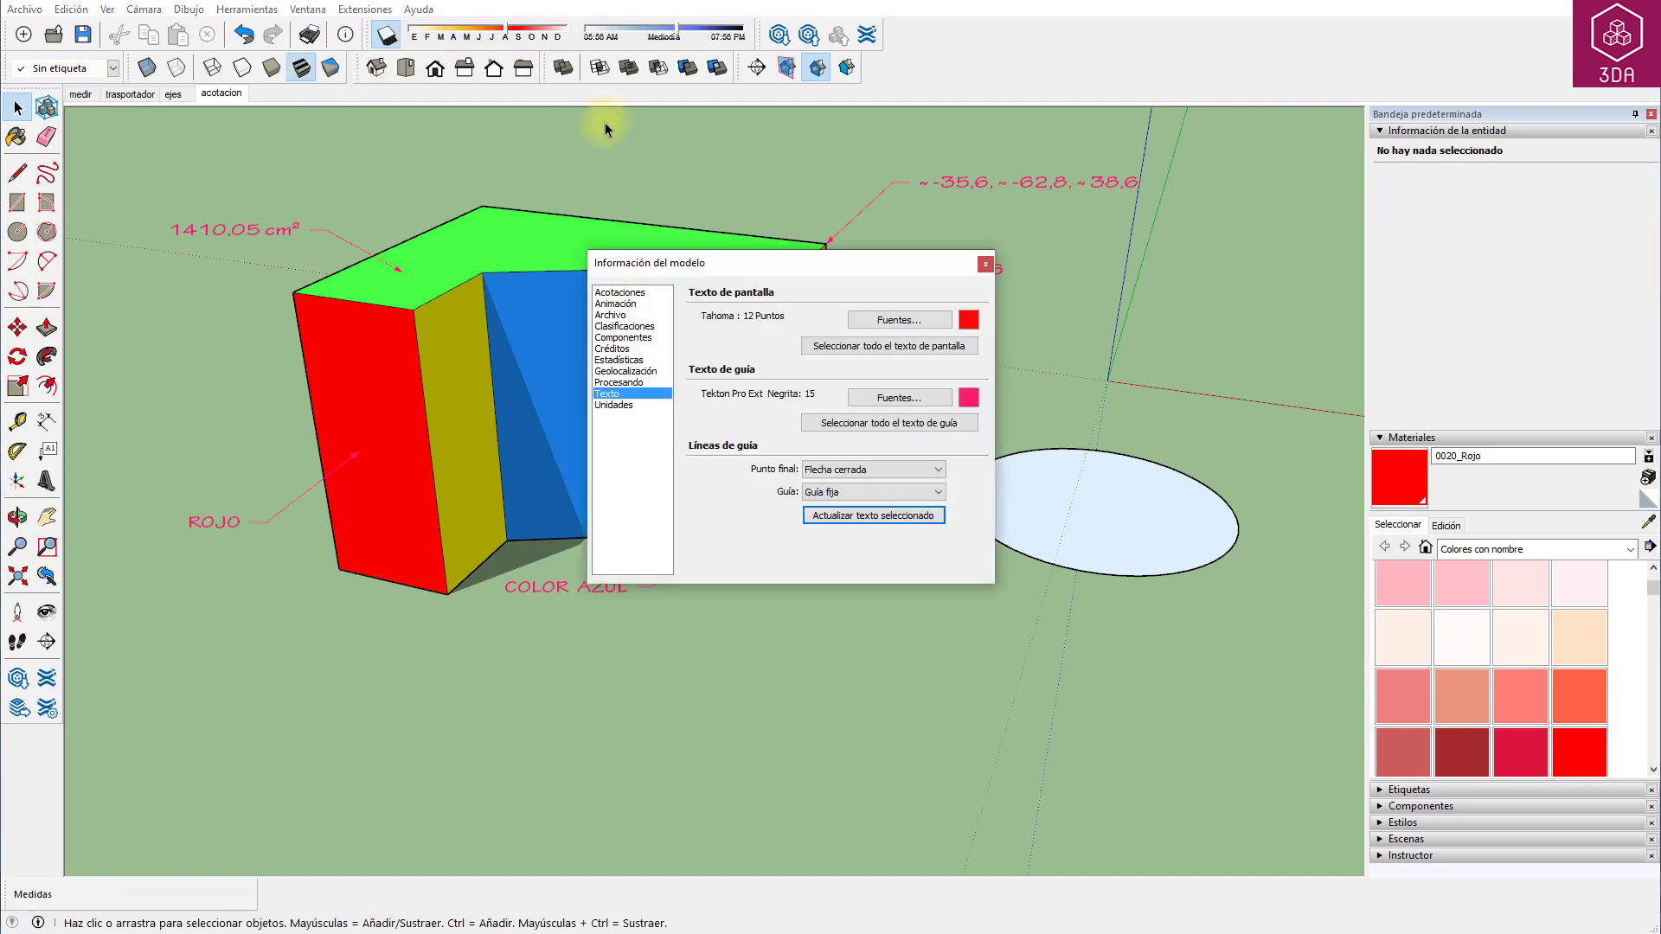
click(886, 470)
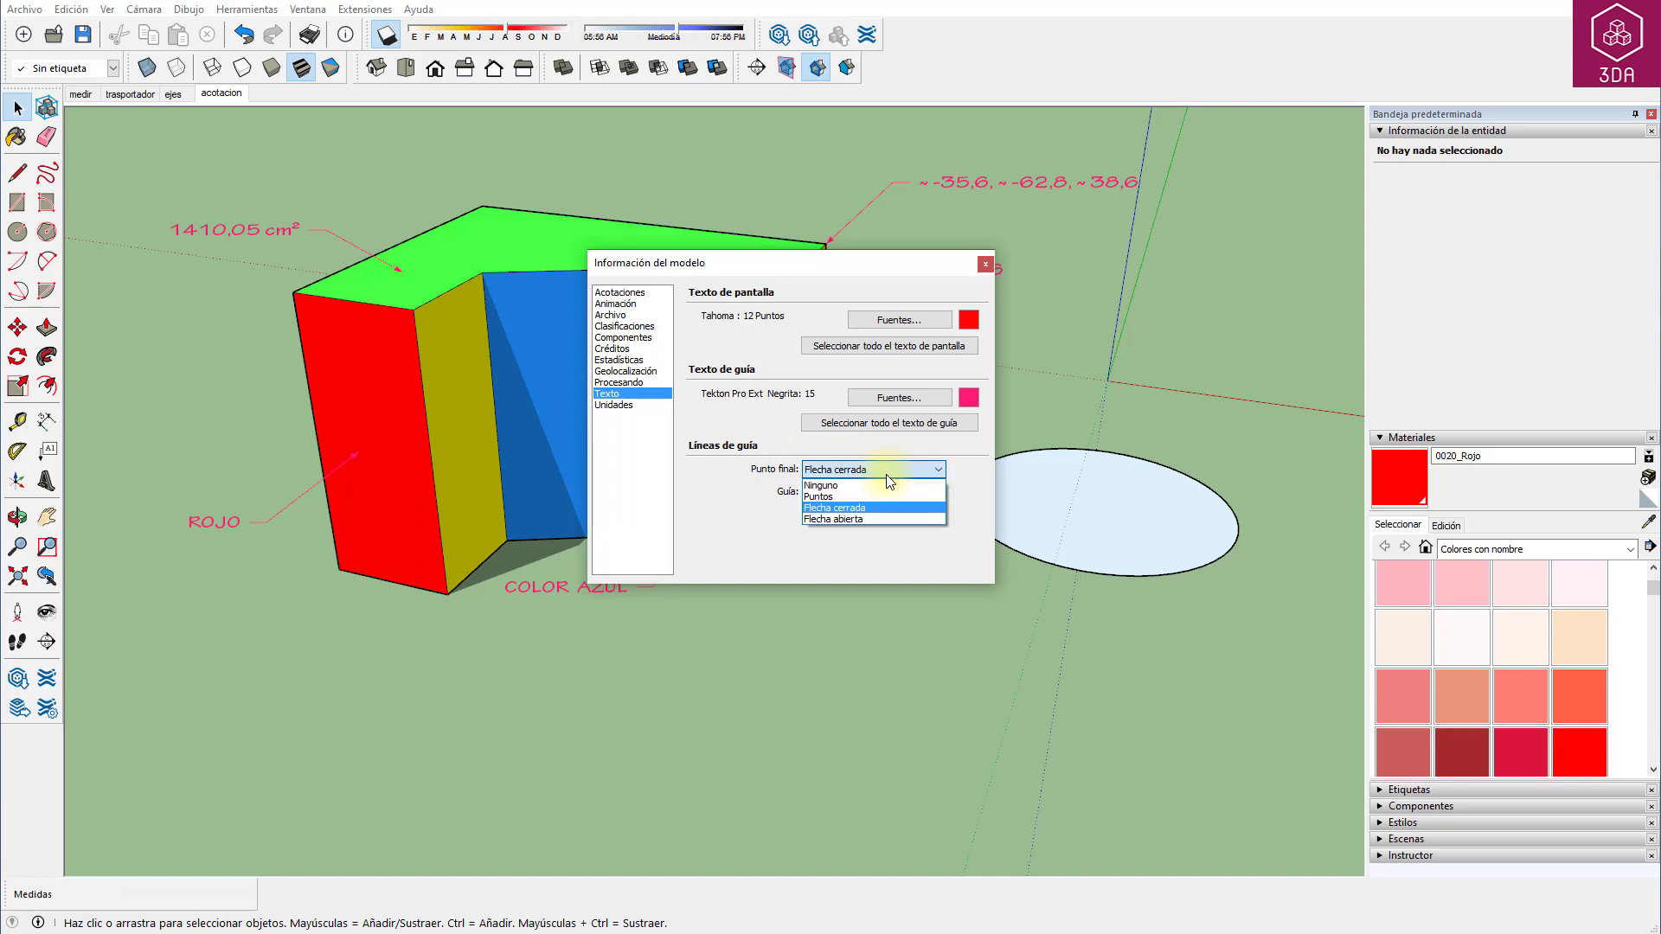
click(830, 499)
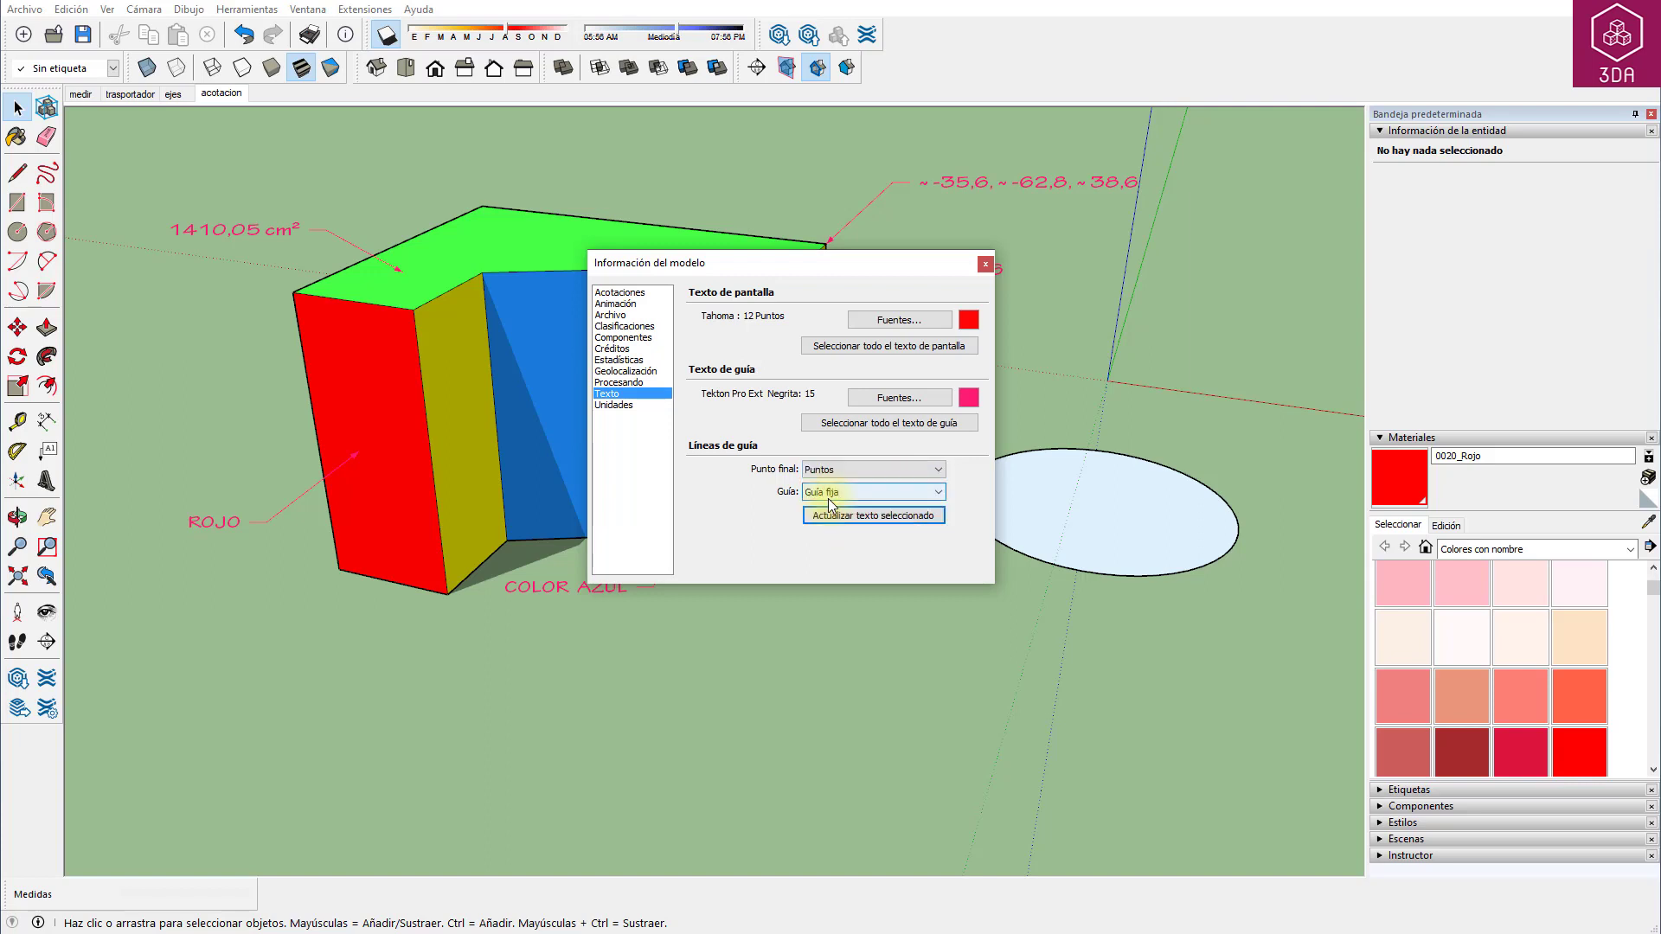
click(829, 424)
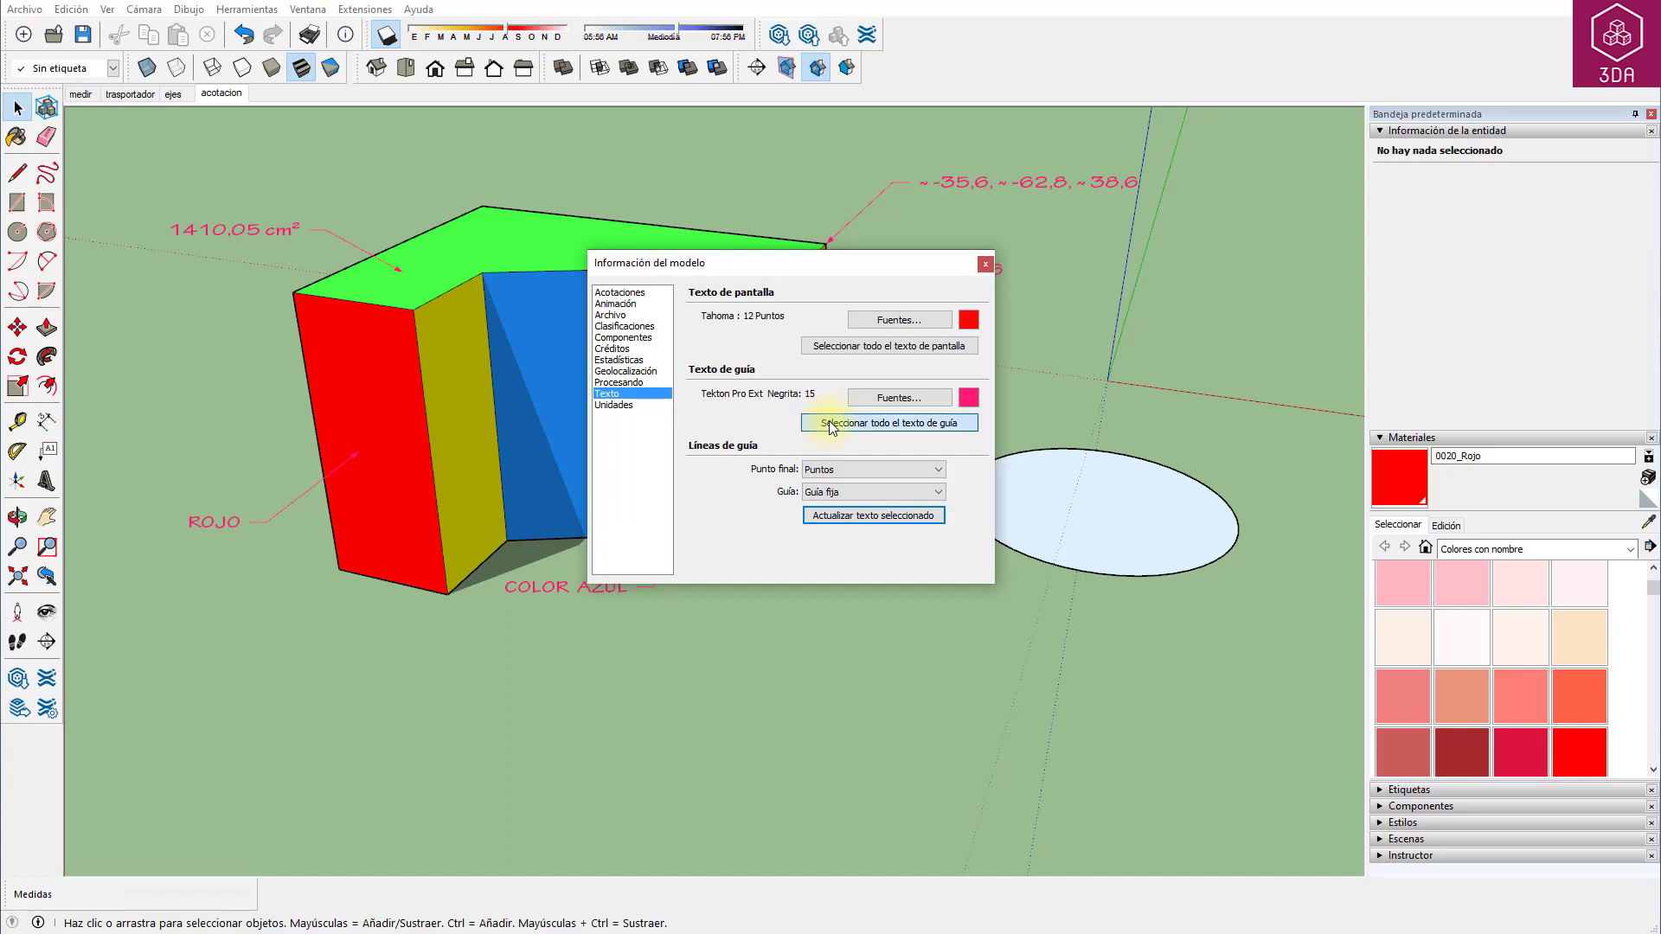
click(837, 516)
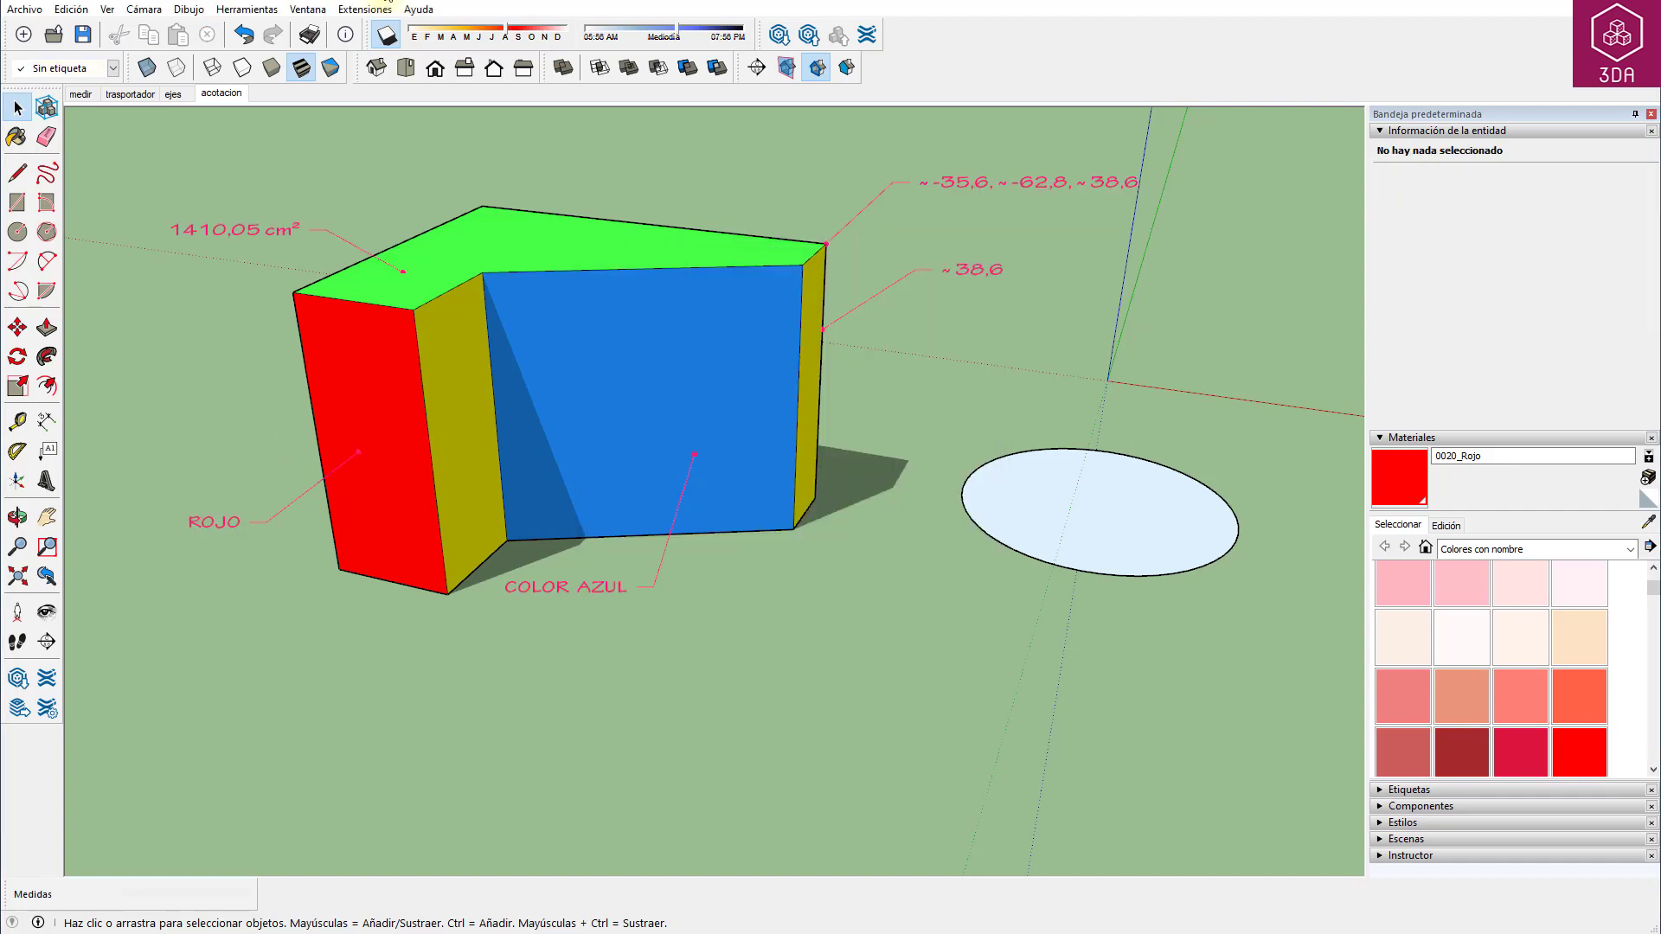
Place a screen text reading TEMA DE CONSTRUCCION in the empty area below the block.
click(49, 451)
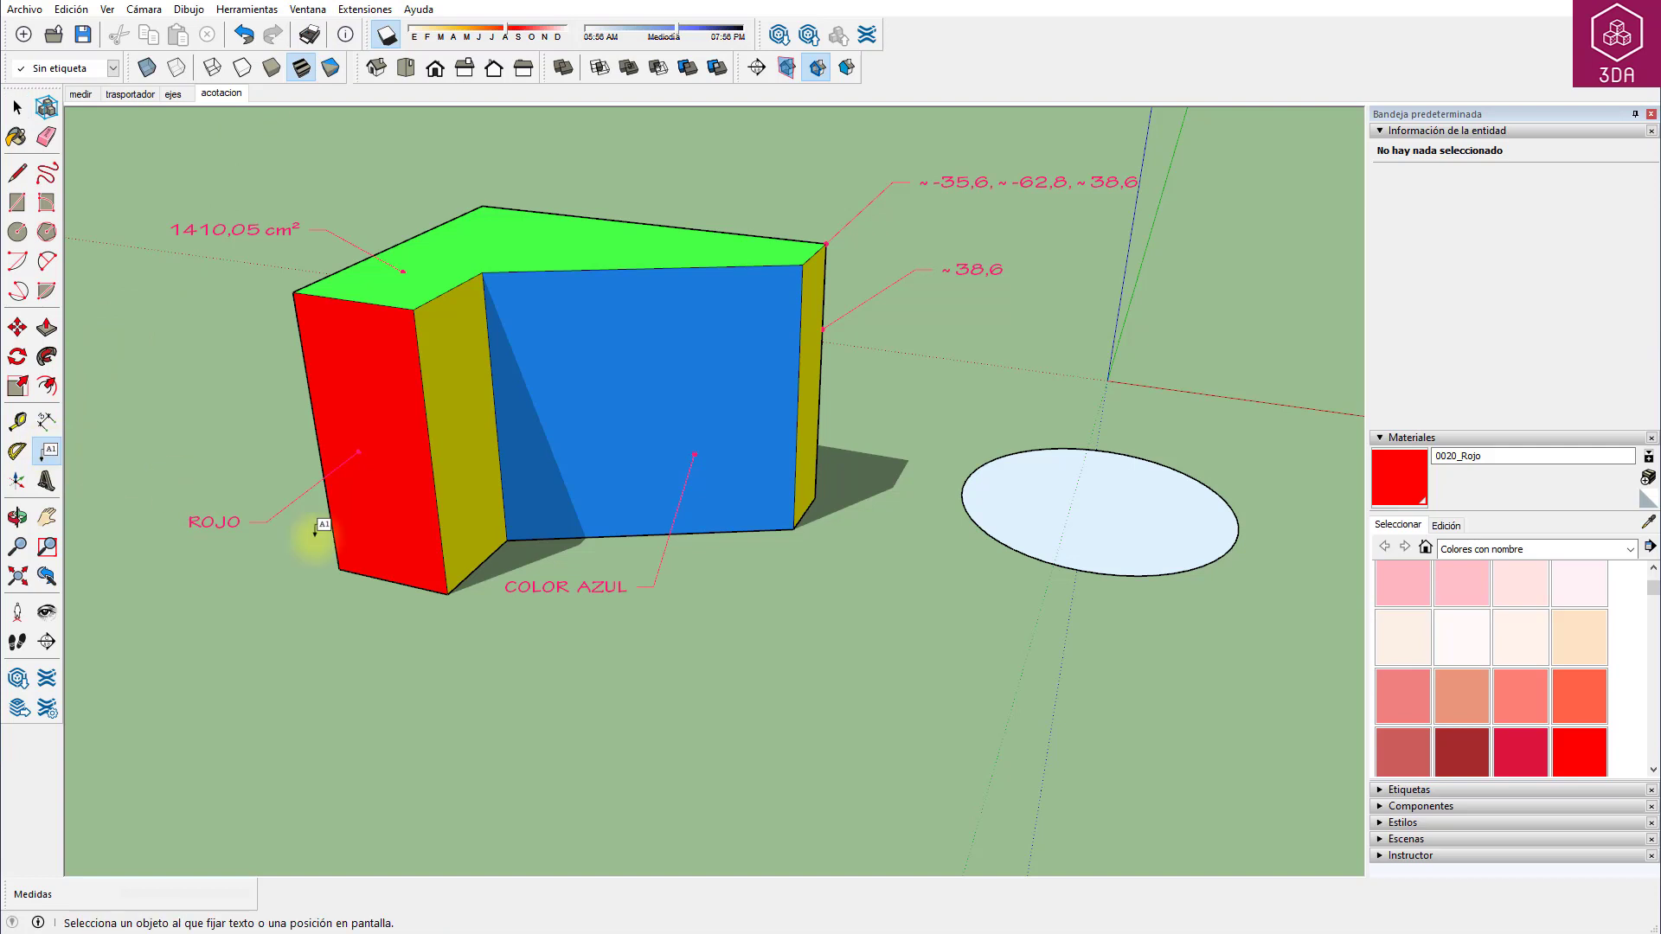
click(702, 668)
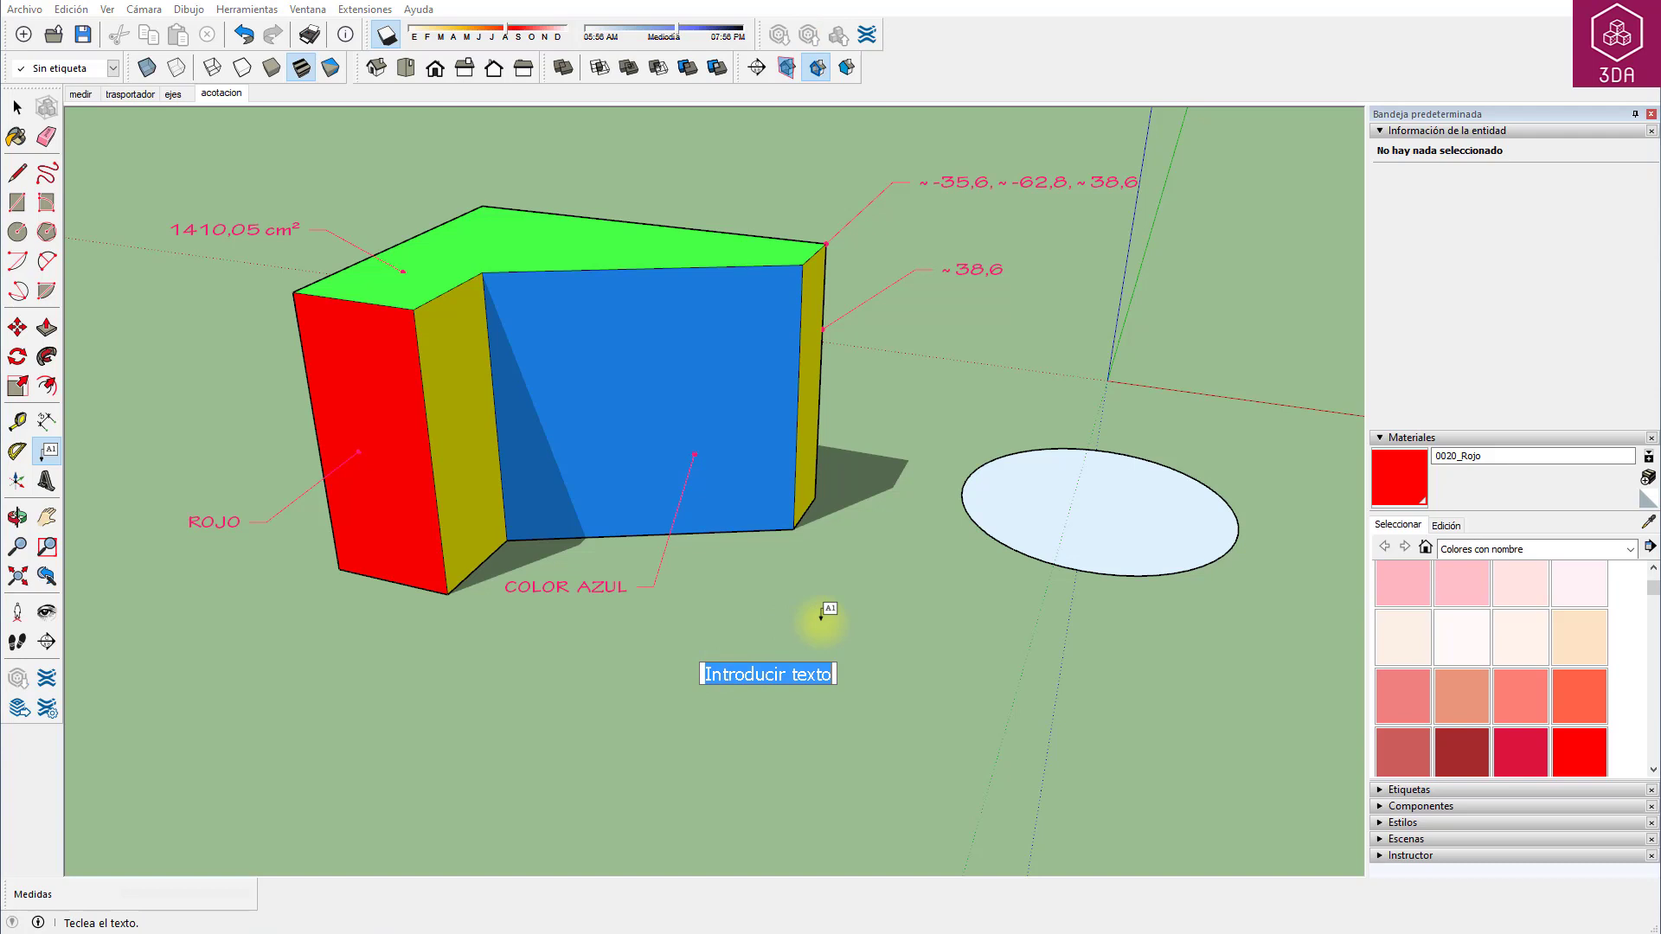
text(TEMA)
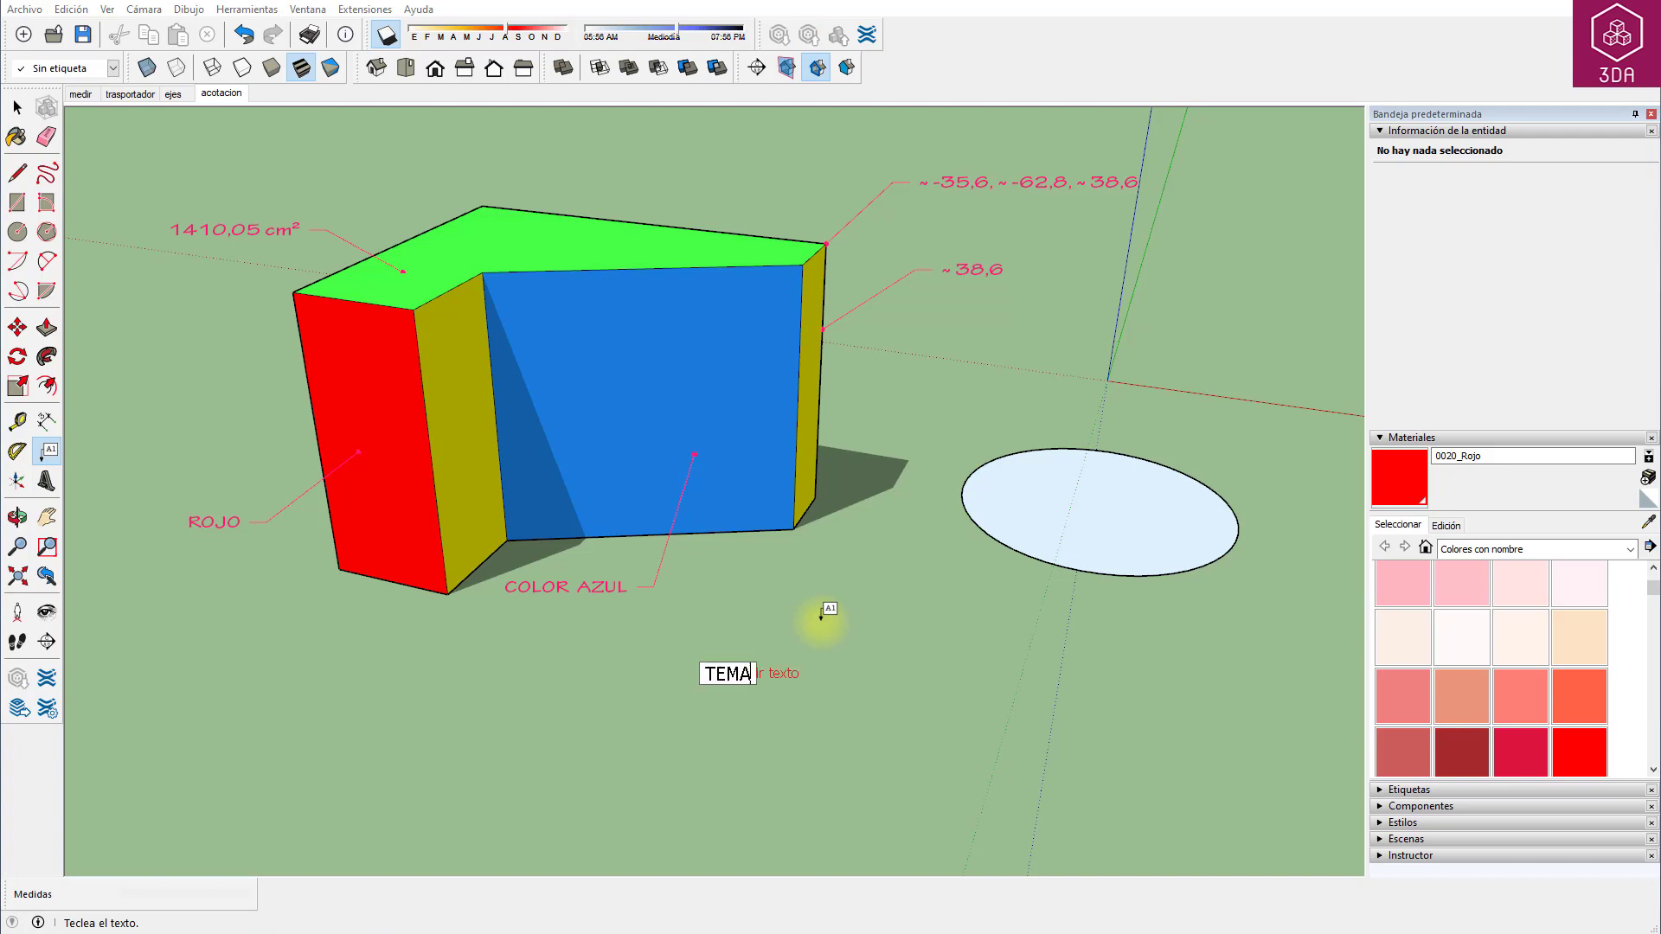
text( DE CON)
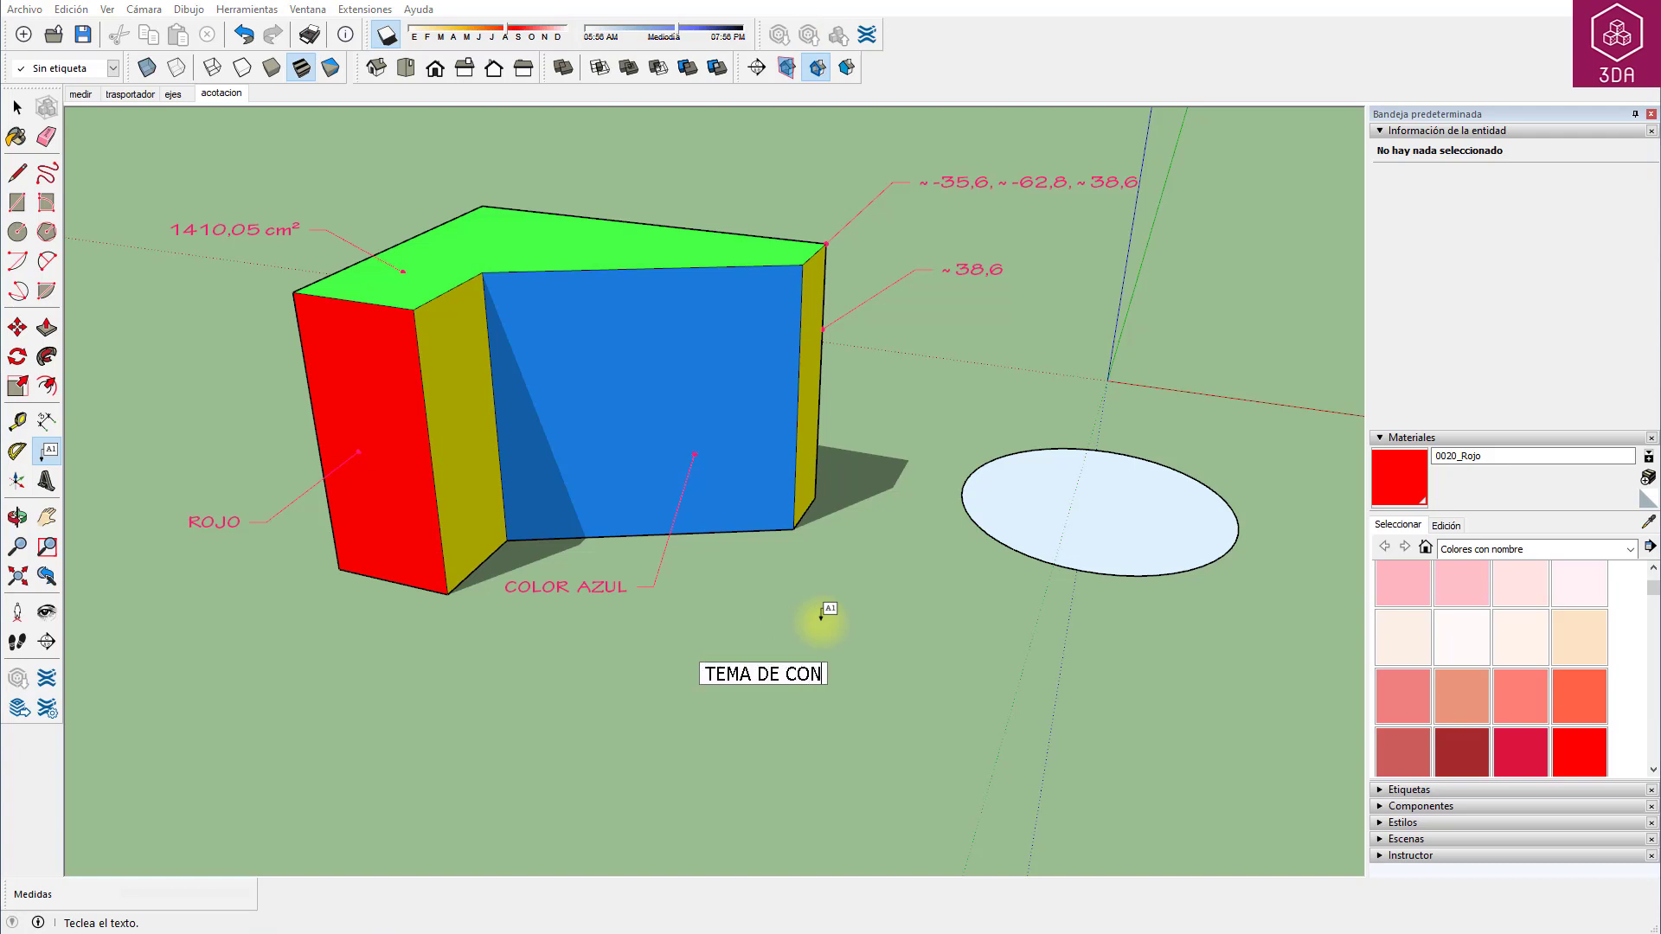
text(STRUCCION)
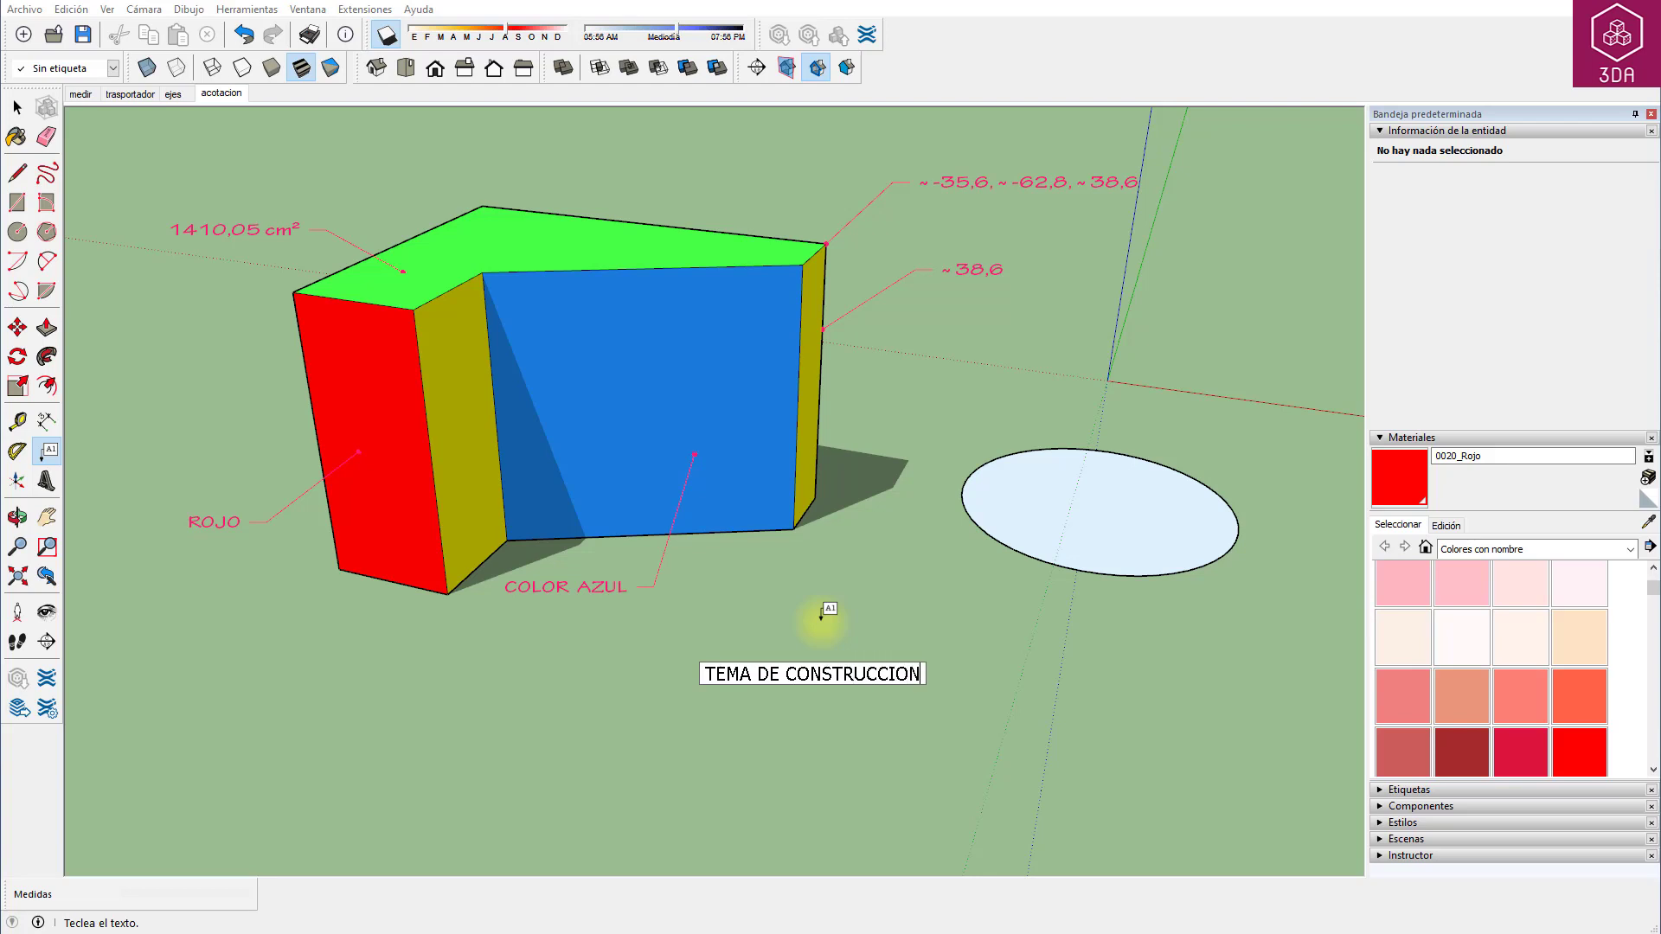
click(837, 736)
key(space)
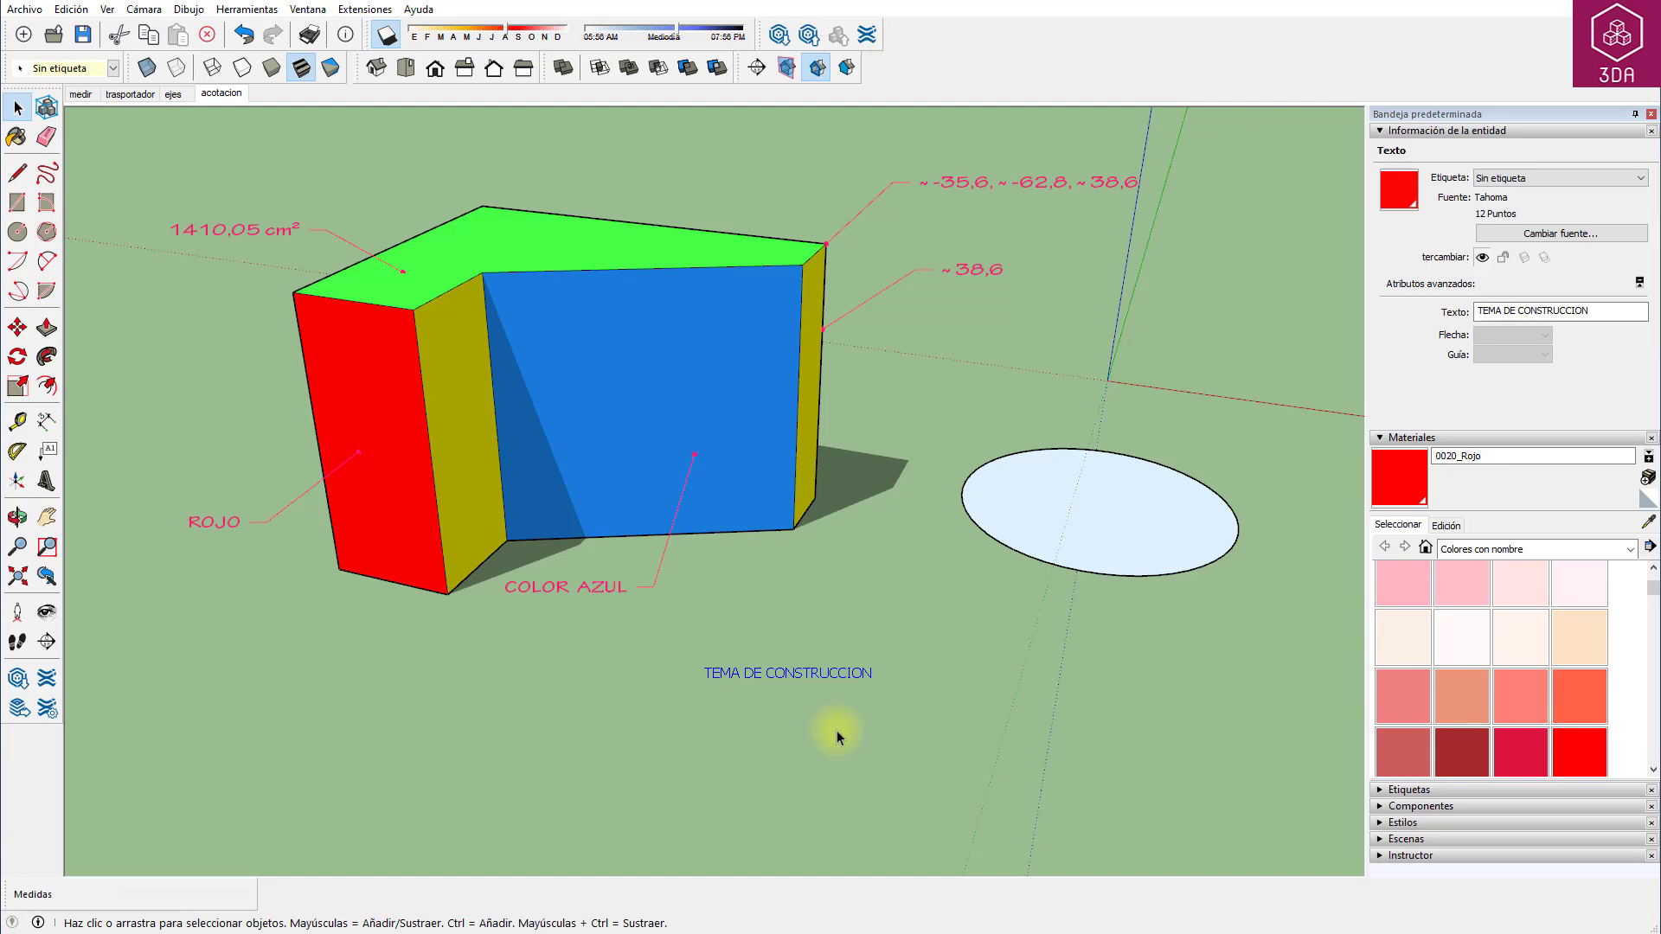
Change the TEMA DE CONSTRUCCION text's font to Franklin Gothic, bold italic, at 16 points.
middle_drag(844, 730, 627, 701)
key(space)
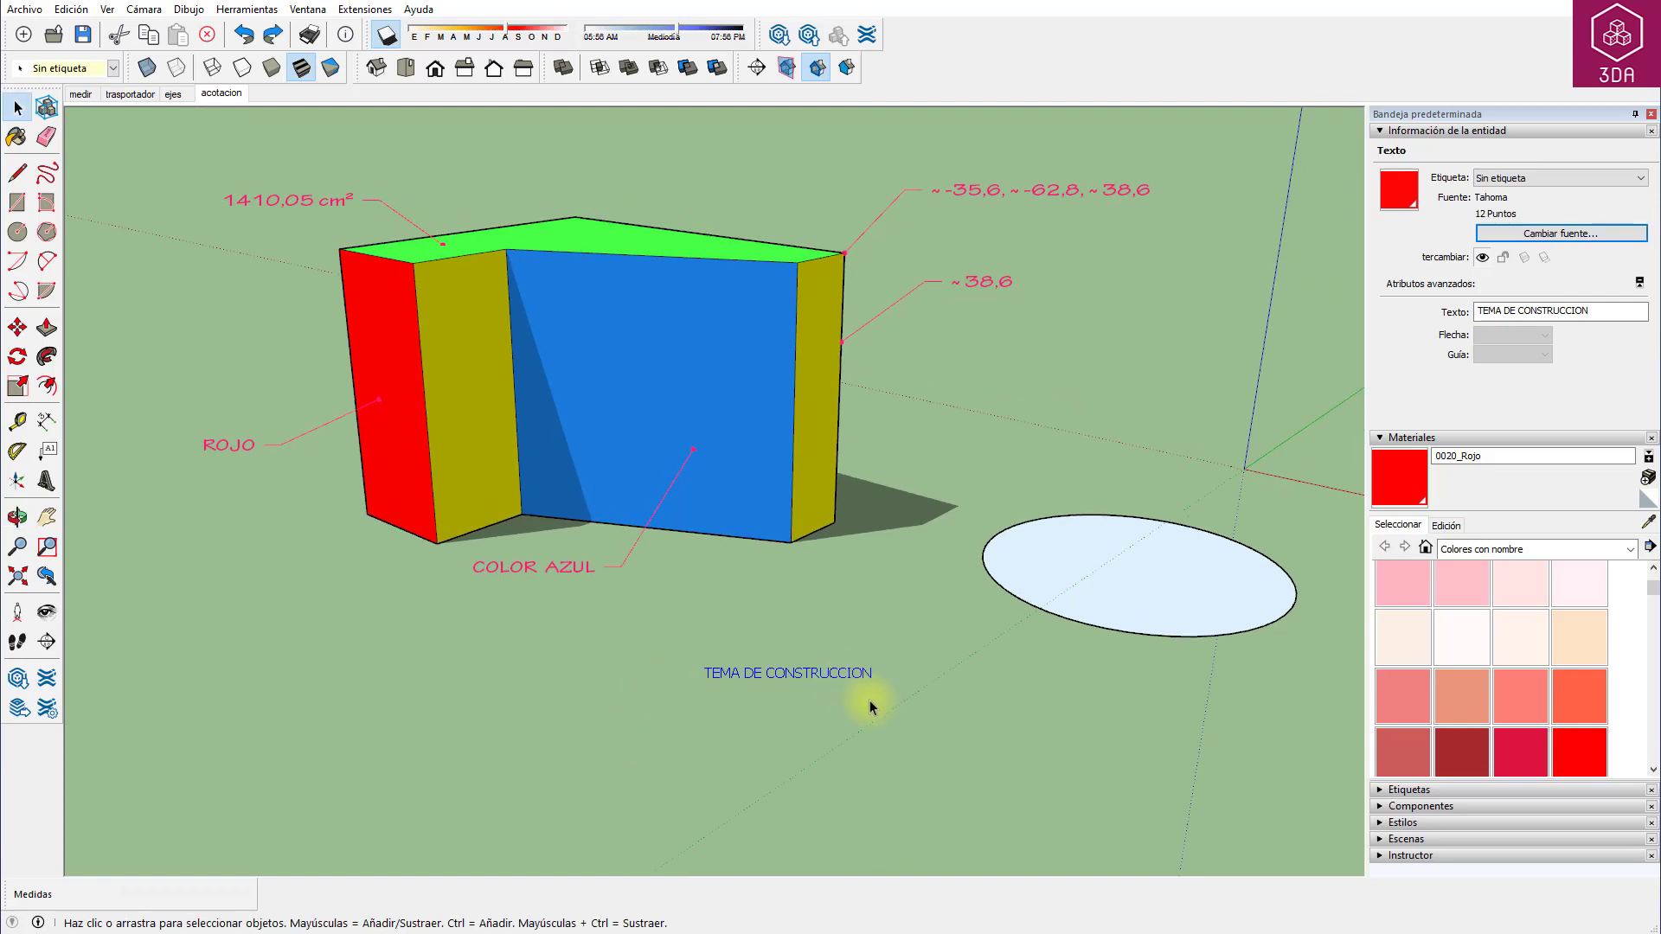
click(1529, 236)
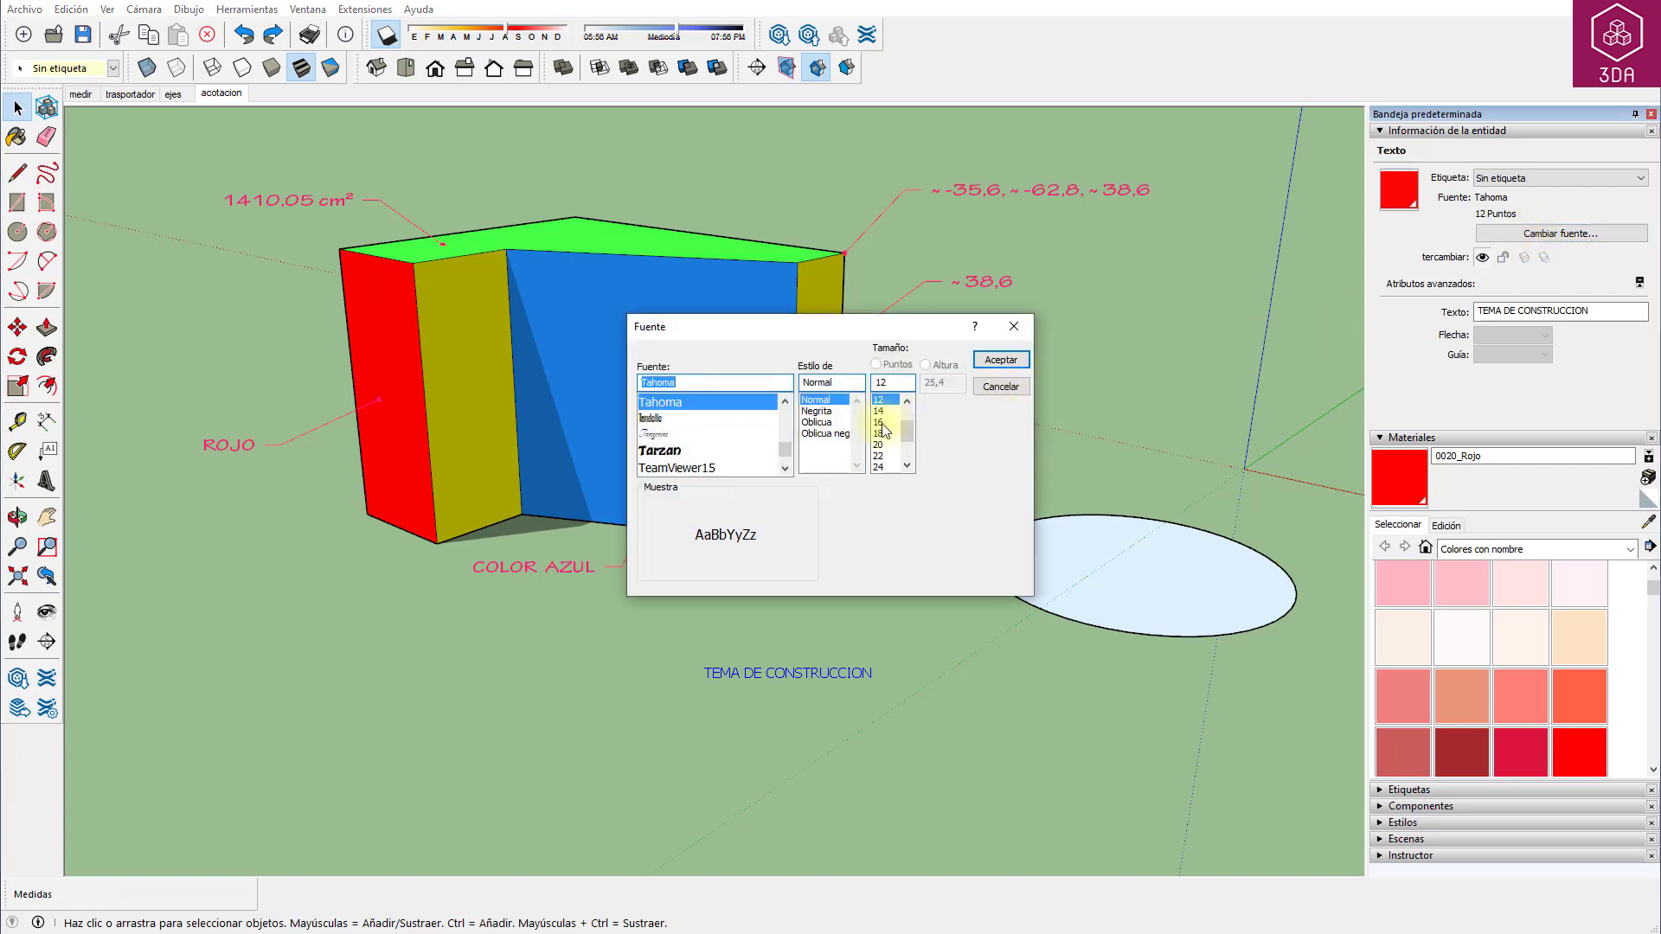
scroll(780, 448, up, 2)
drag(780, 448, 778, 427)
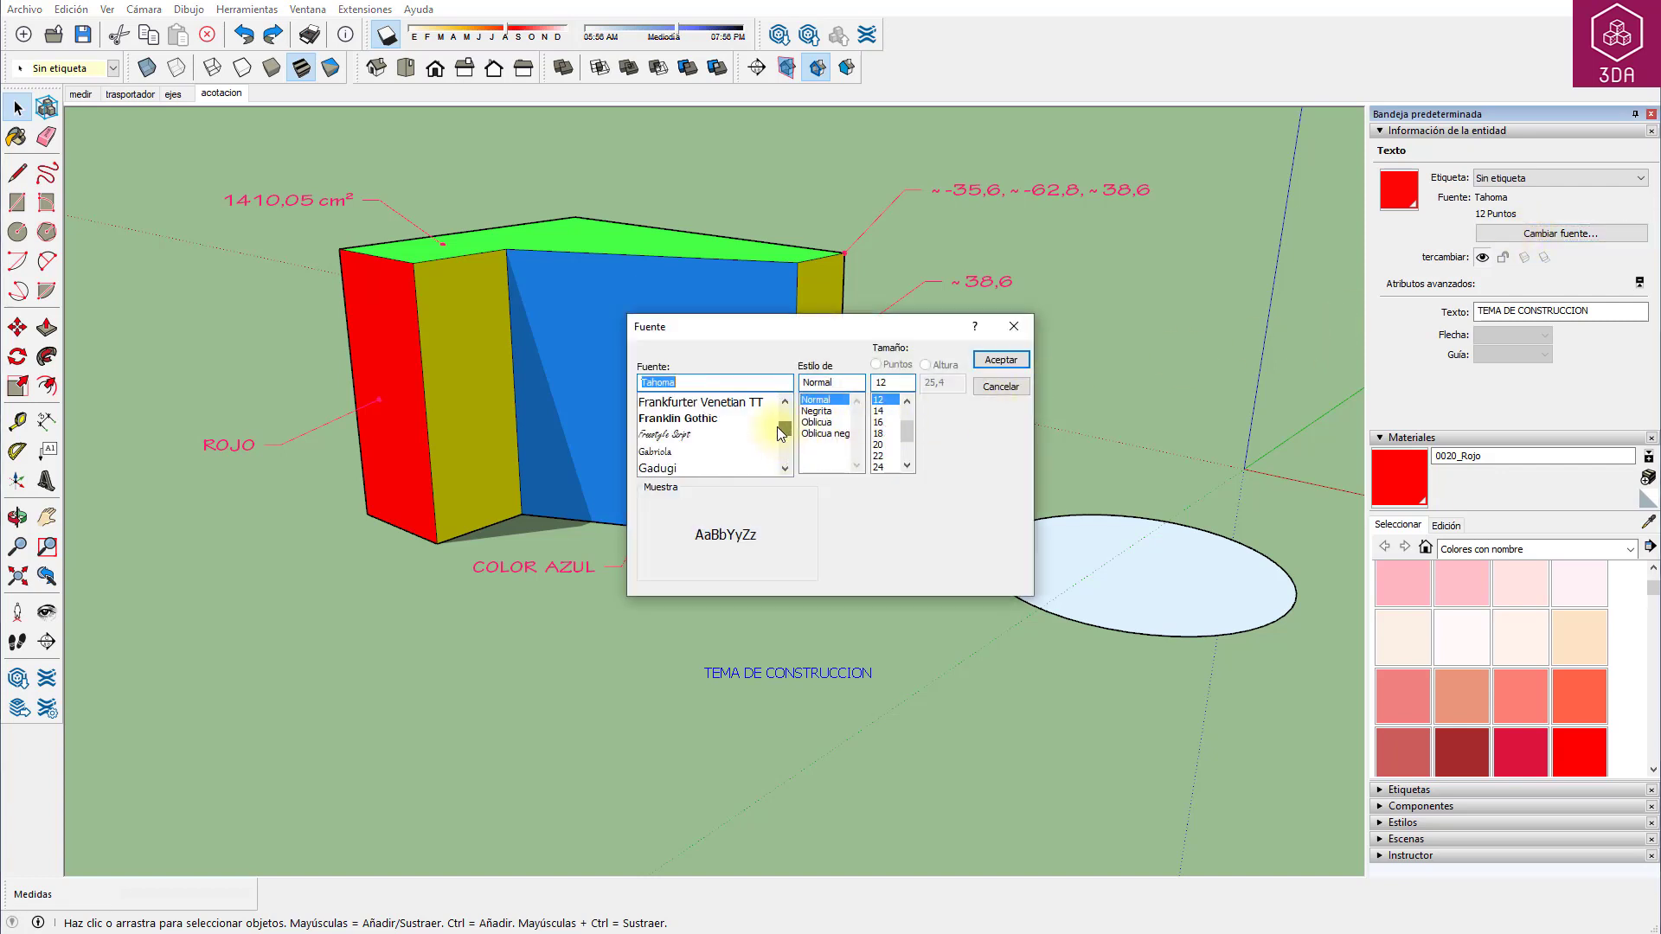
click(703, 418)
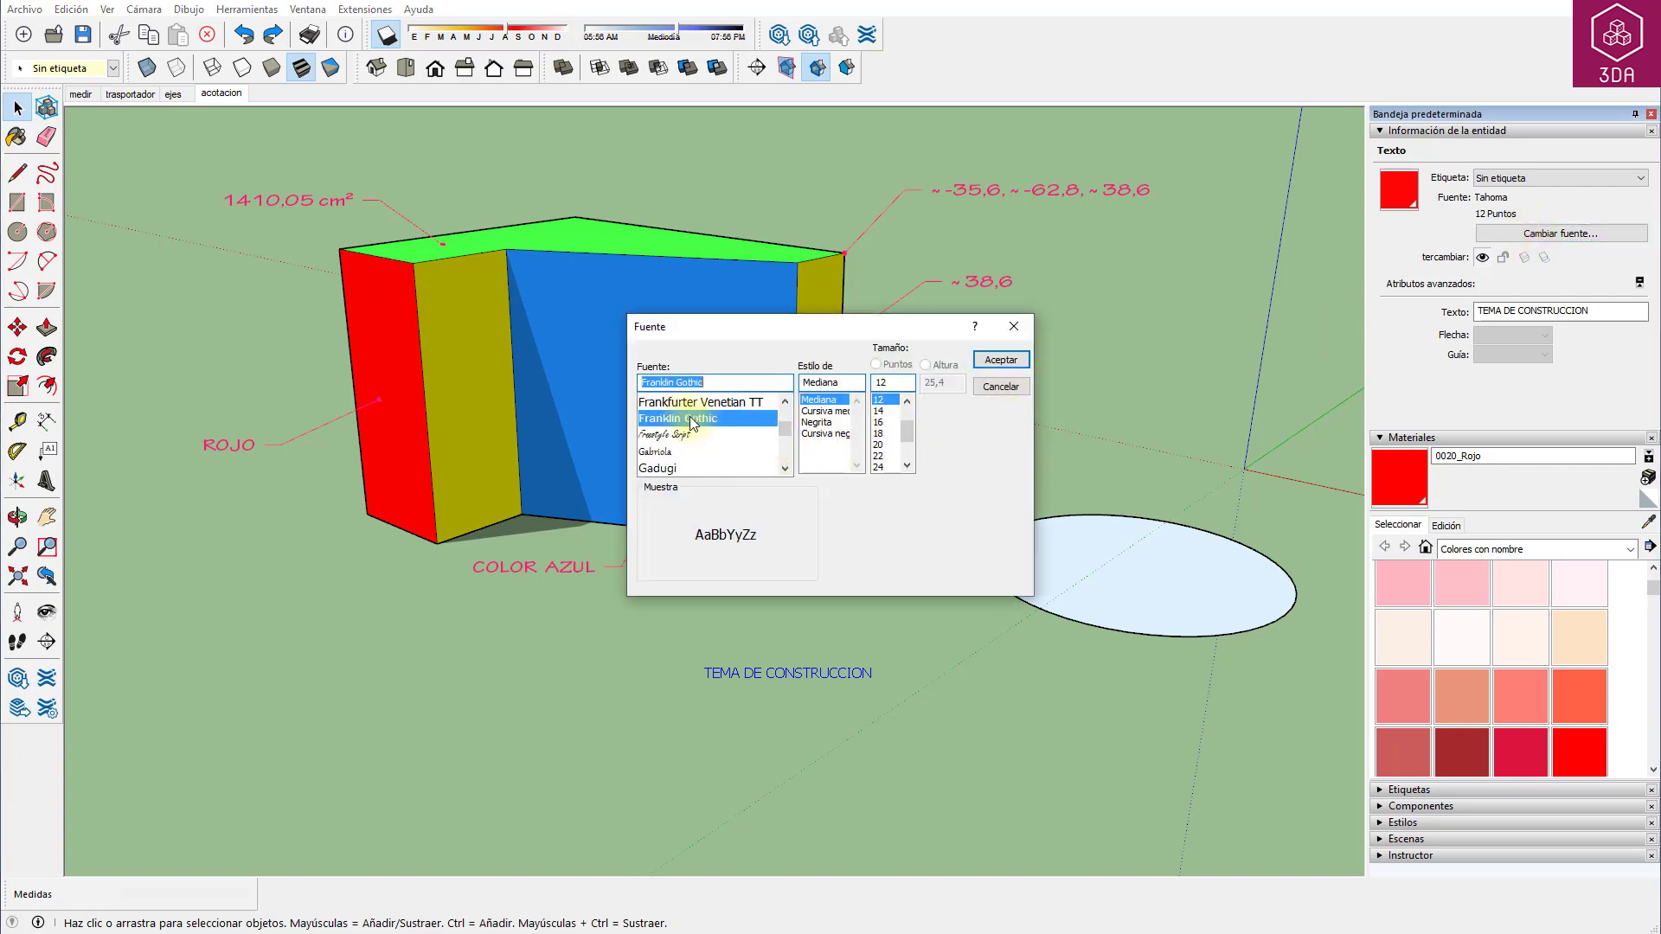
click(827, 433)
click(890, 423)
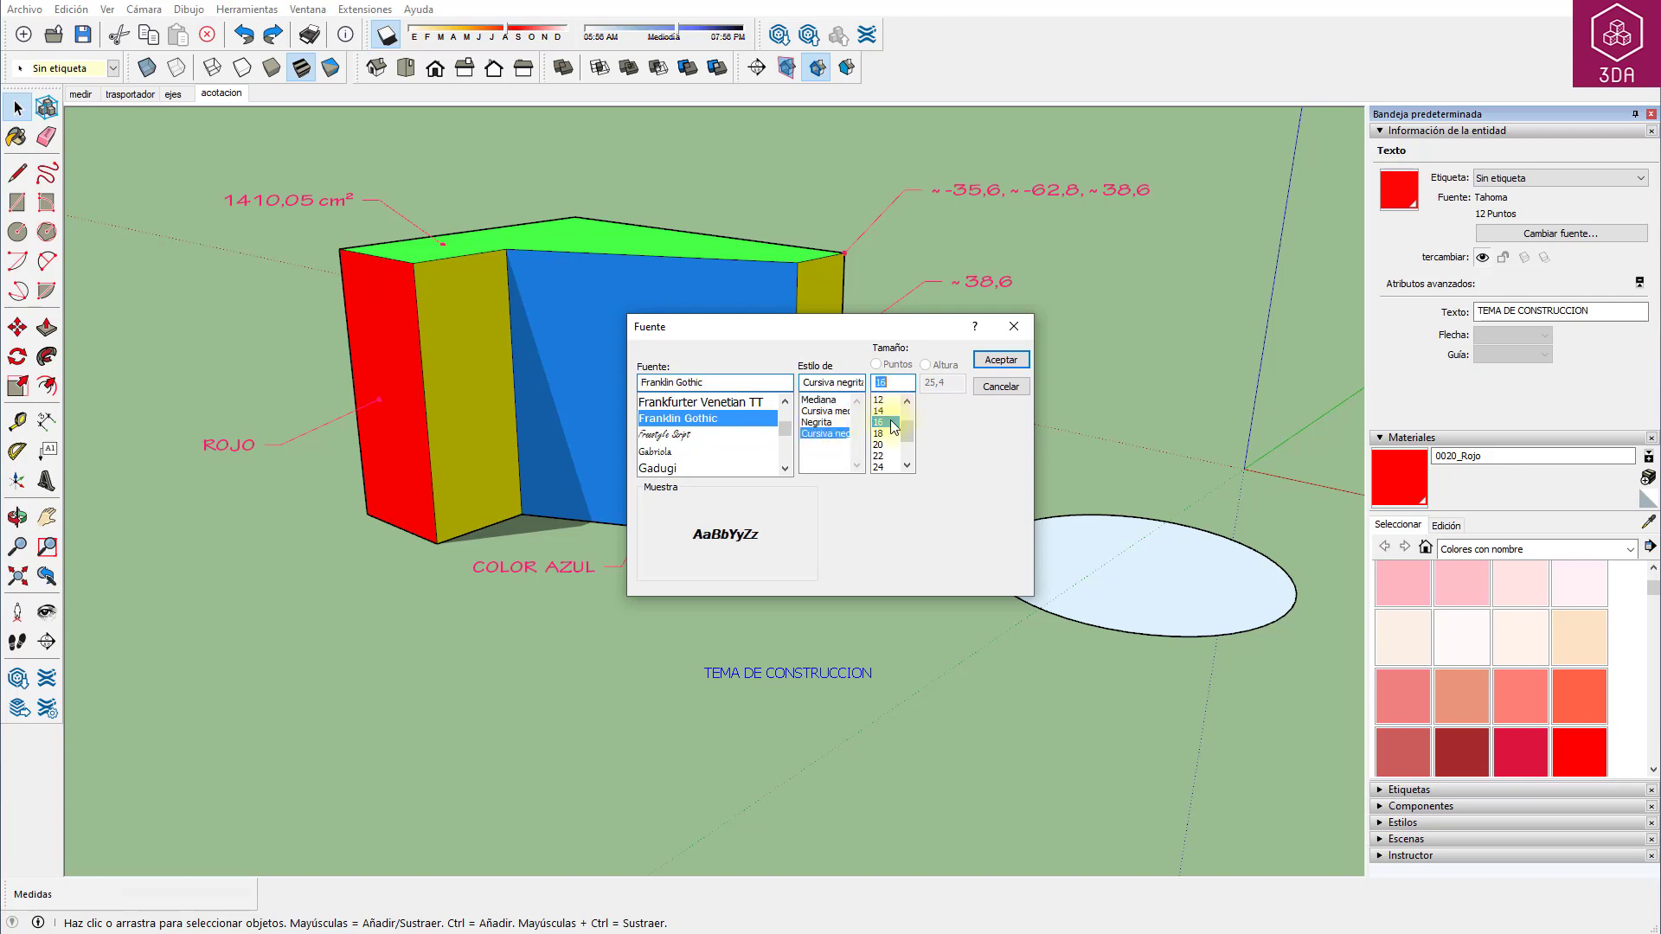
click(999, 360)
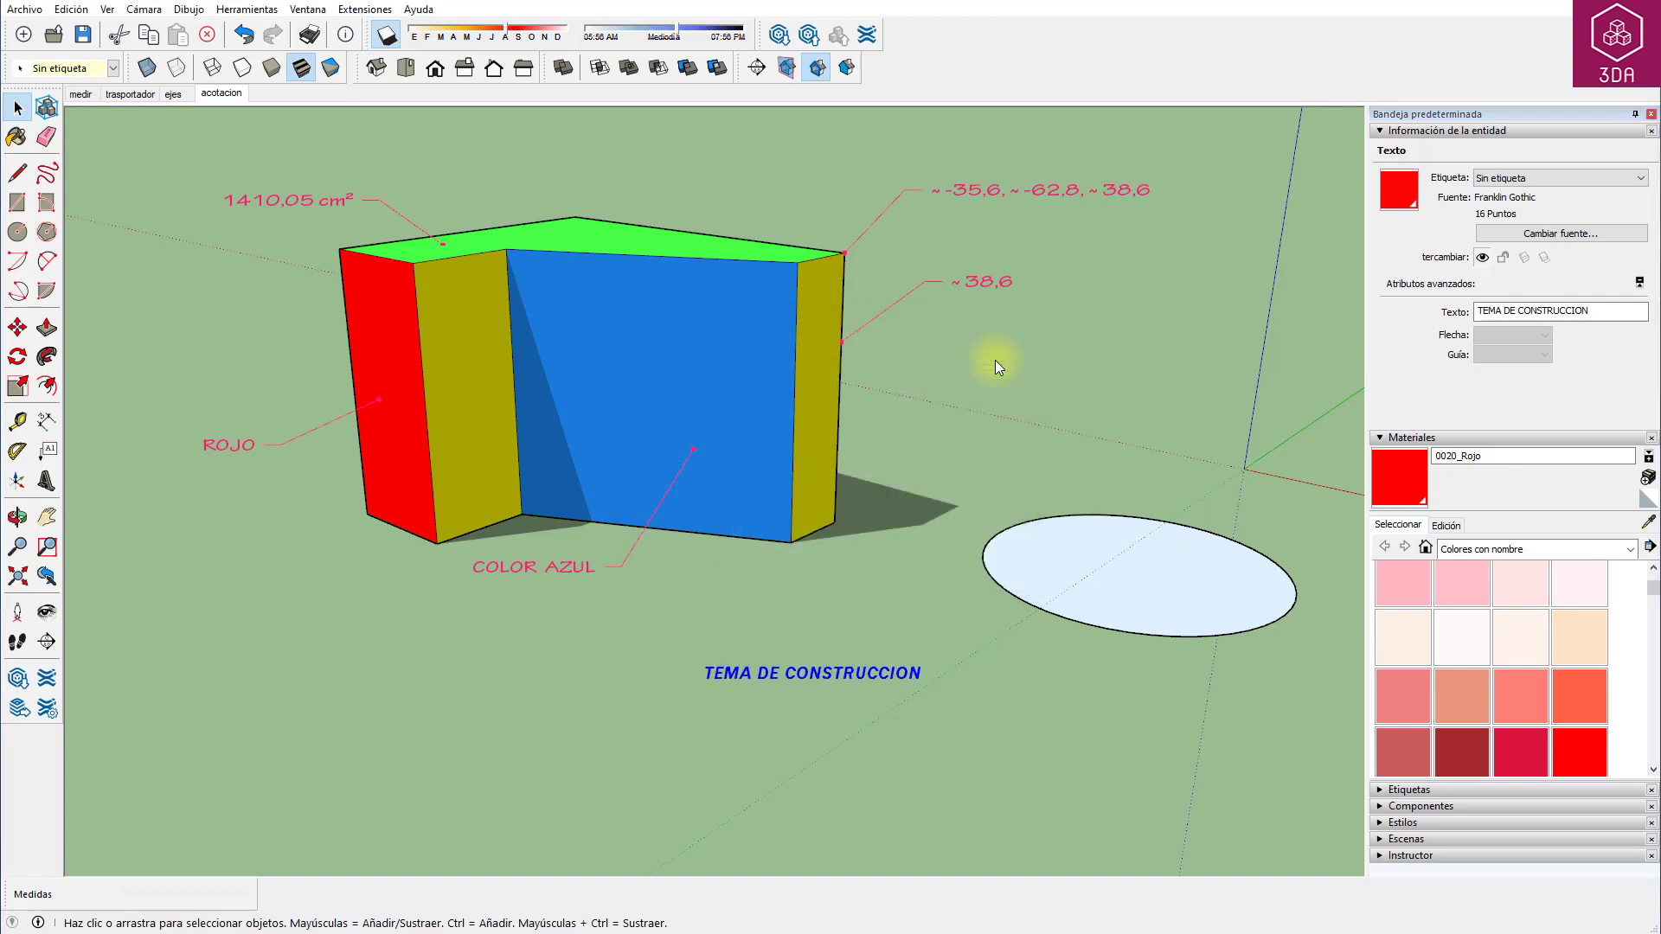
click(972, 724)
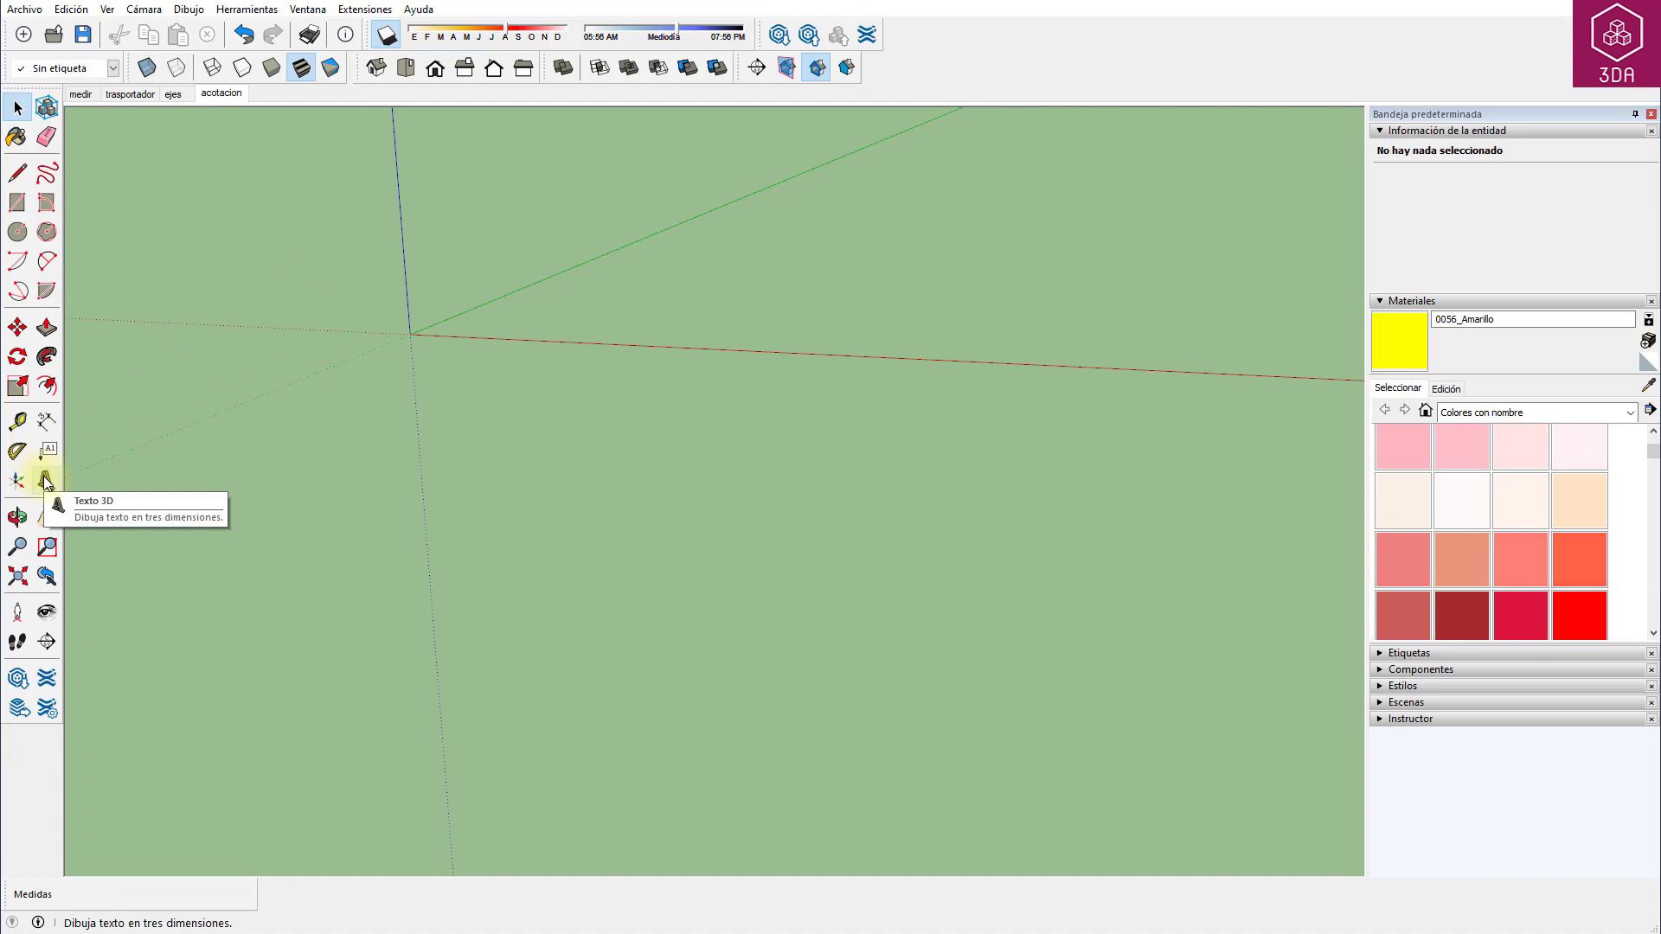
Start a 3D text reading Stéreo, with the font Tahoma and the style Negrita.
click(246, 9)
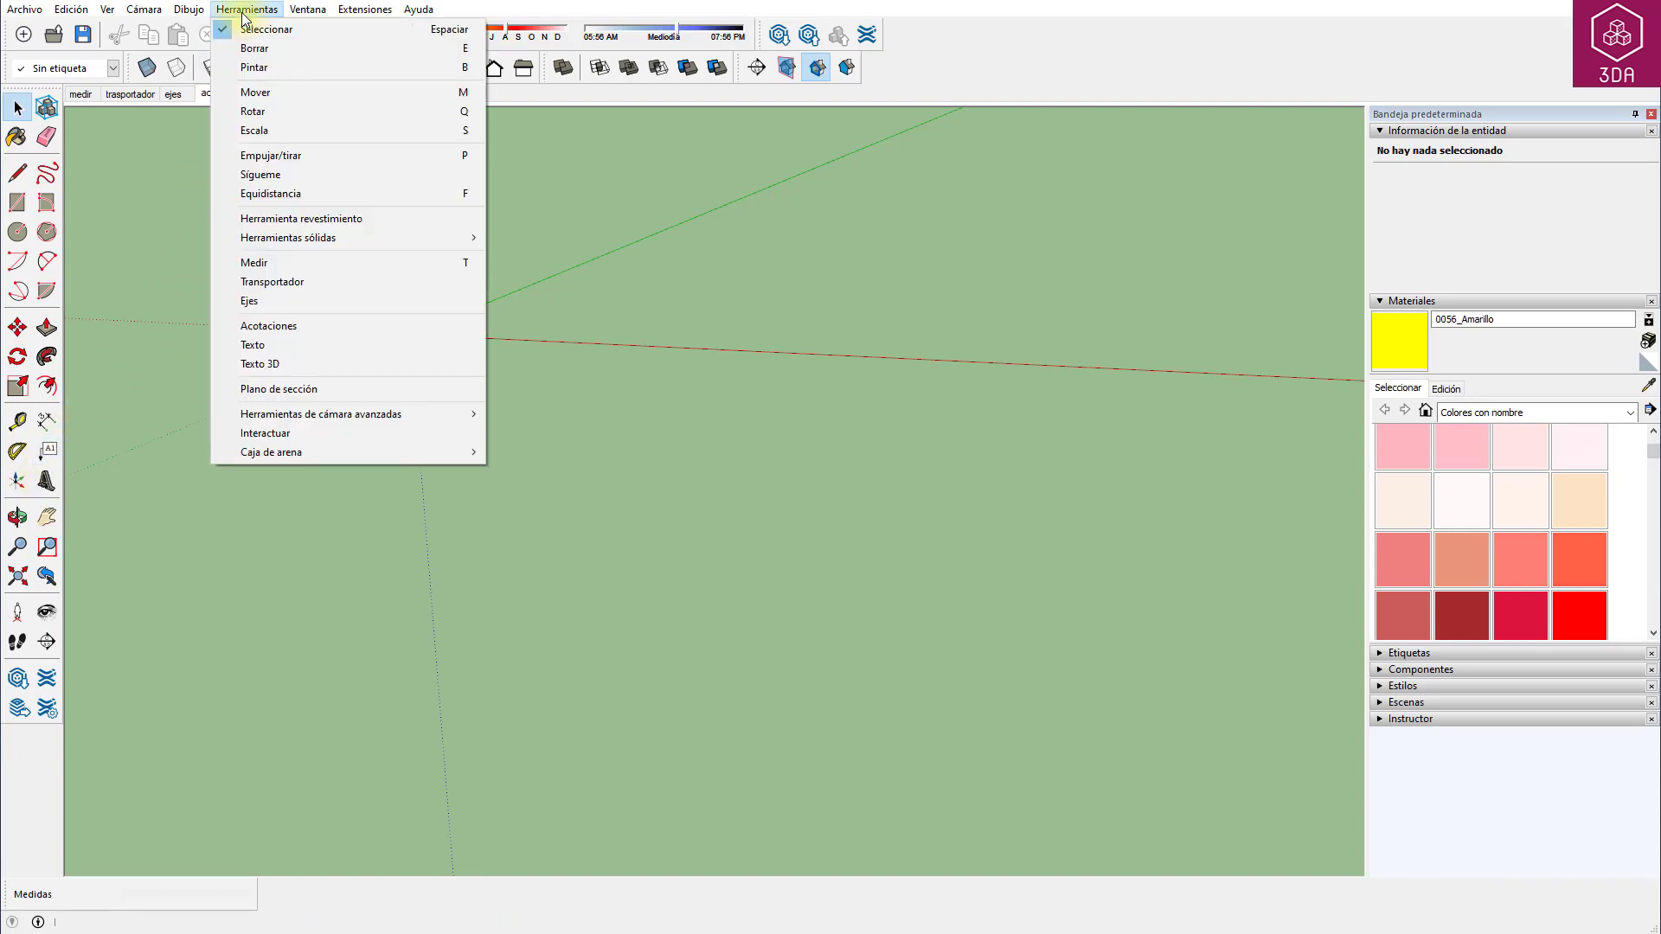
click(308, 366)
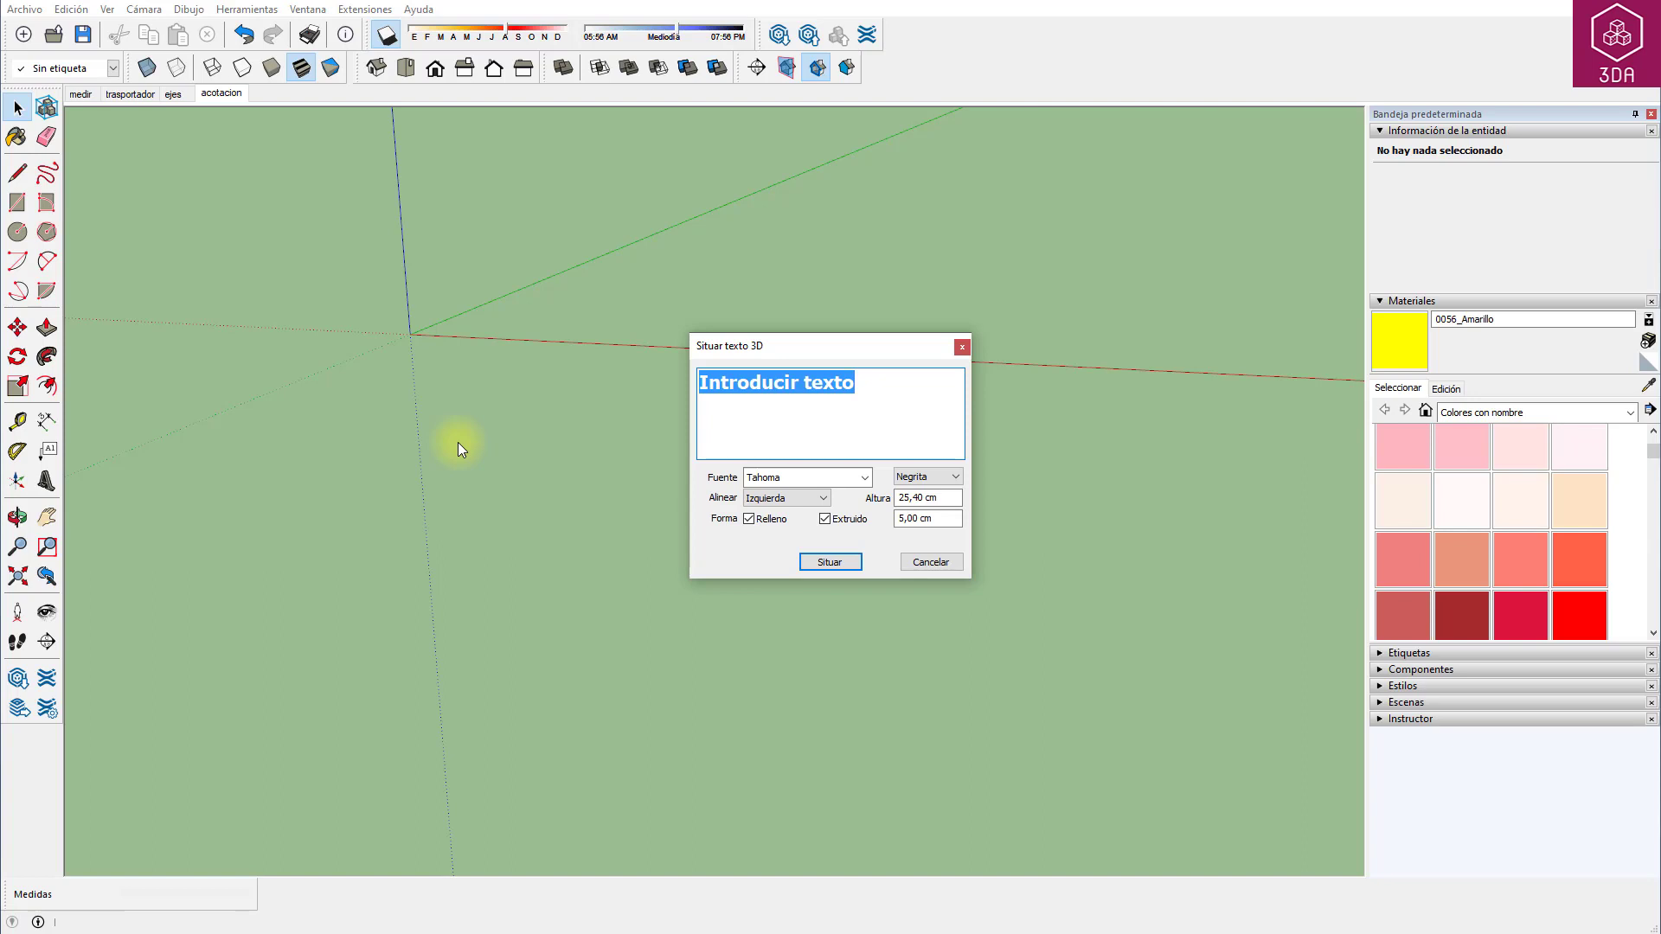
text(St)
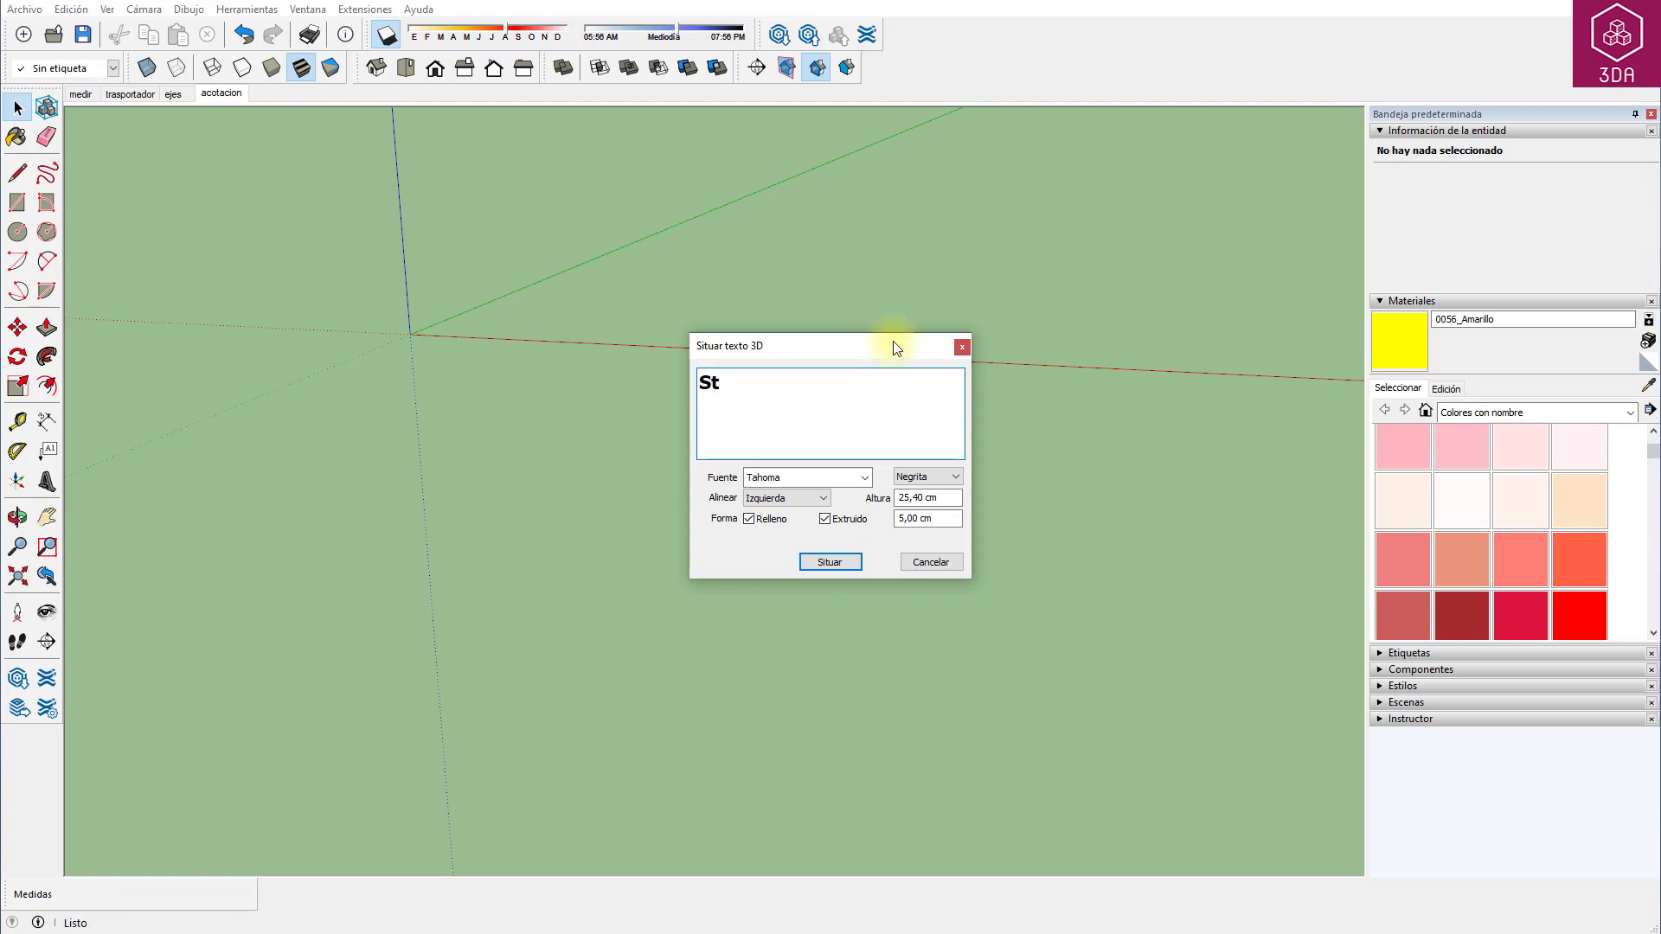
text(éreo)
click(846, 479)
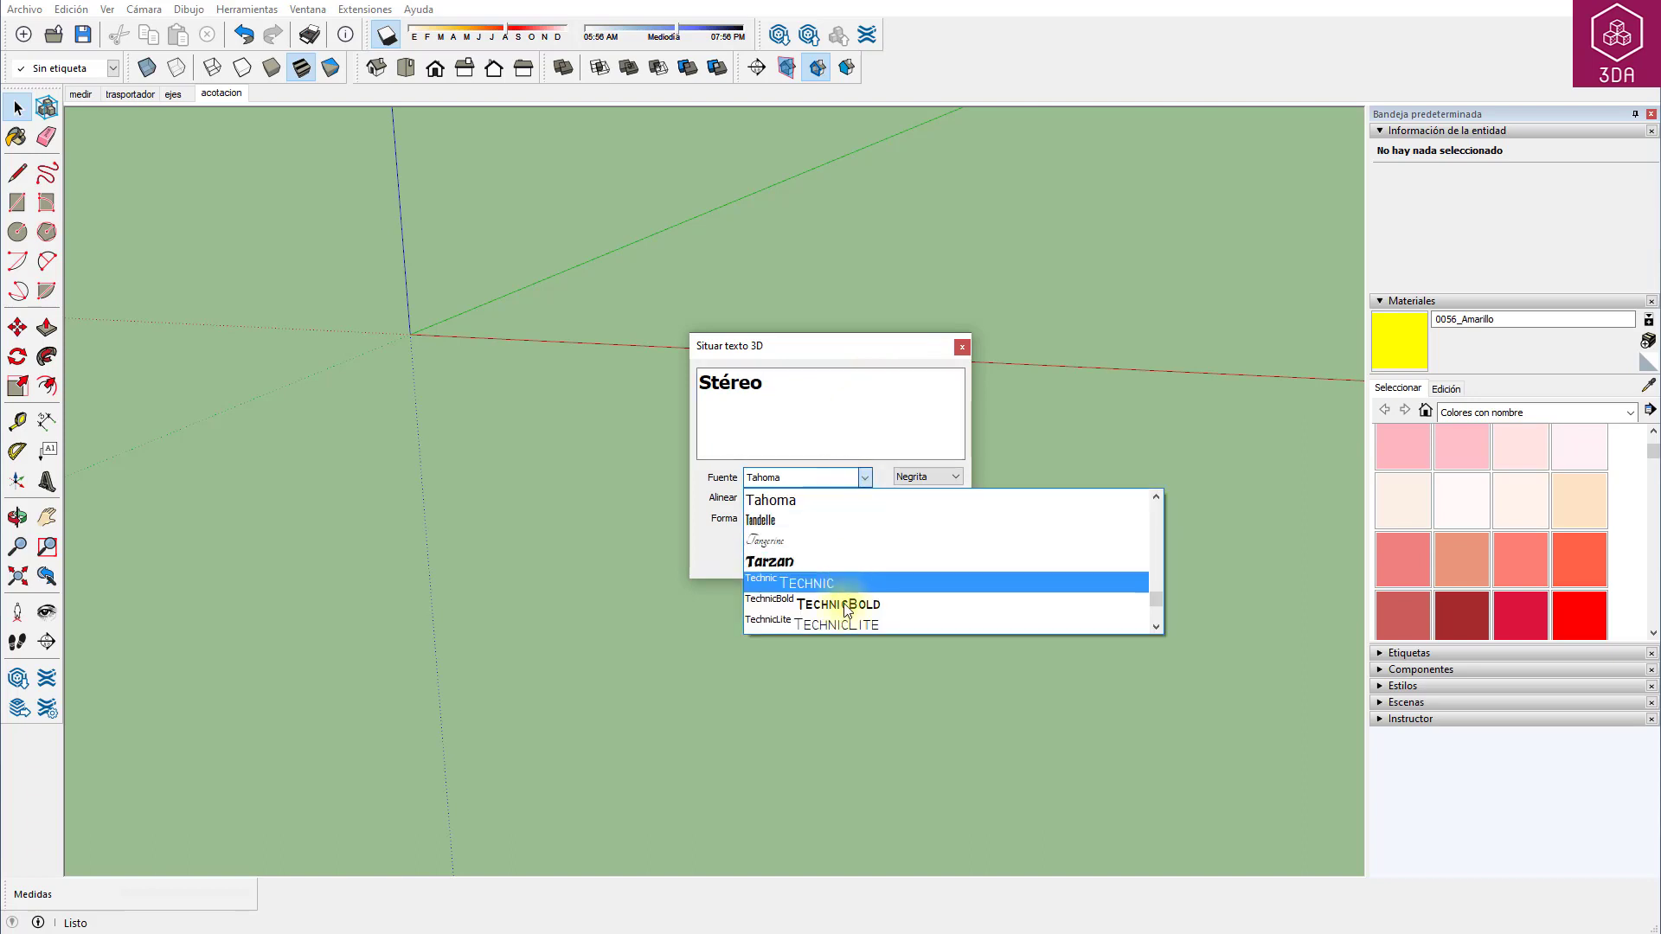
click(834, 500)
click(923, 476)
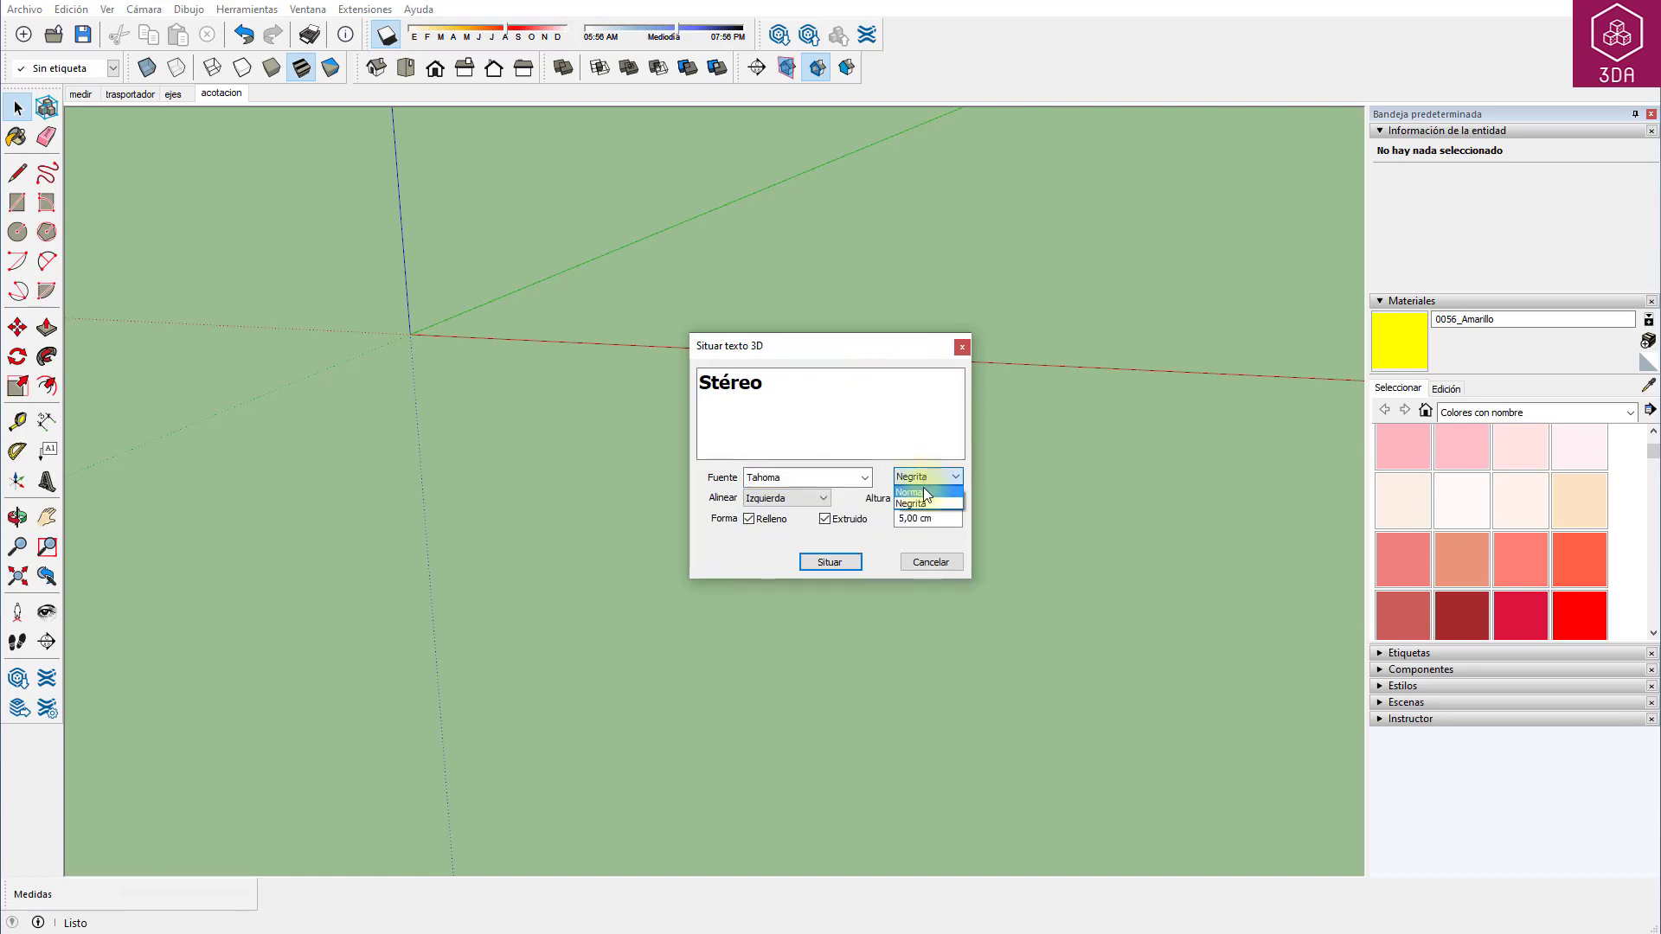
click(927, 505)
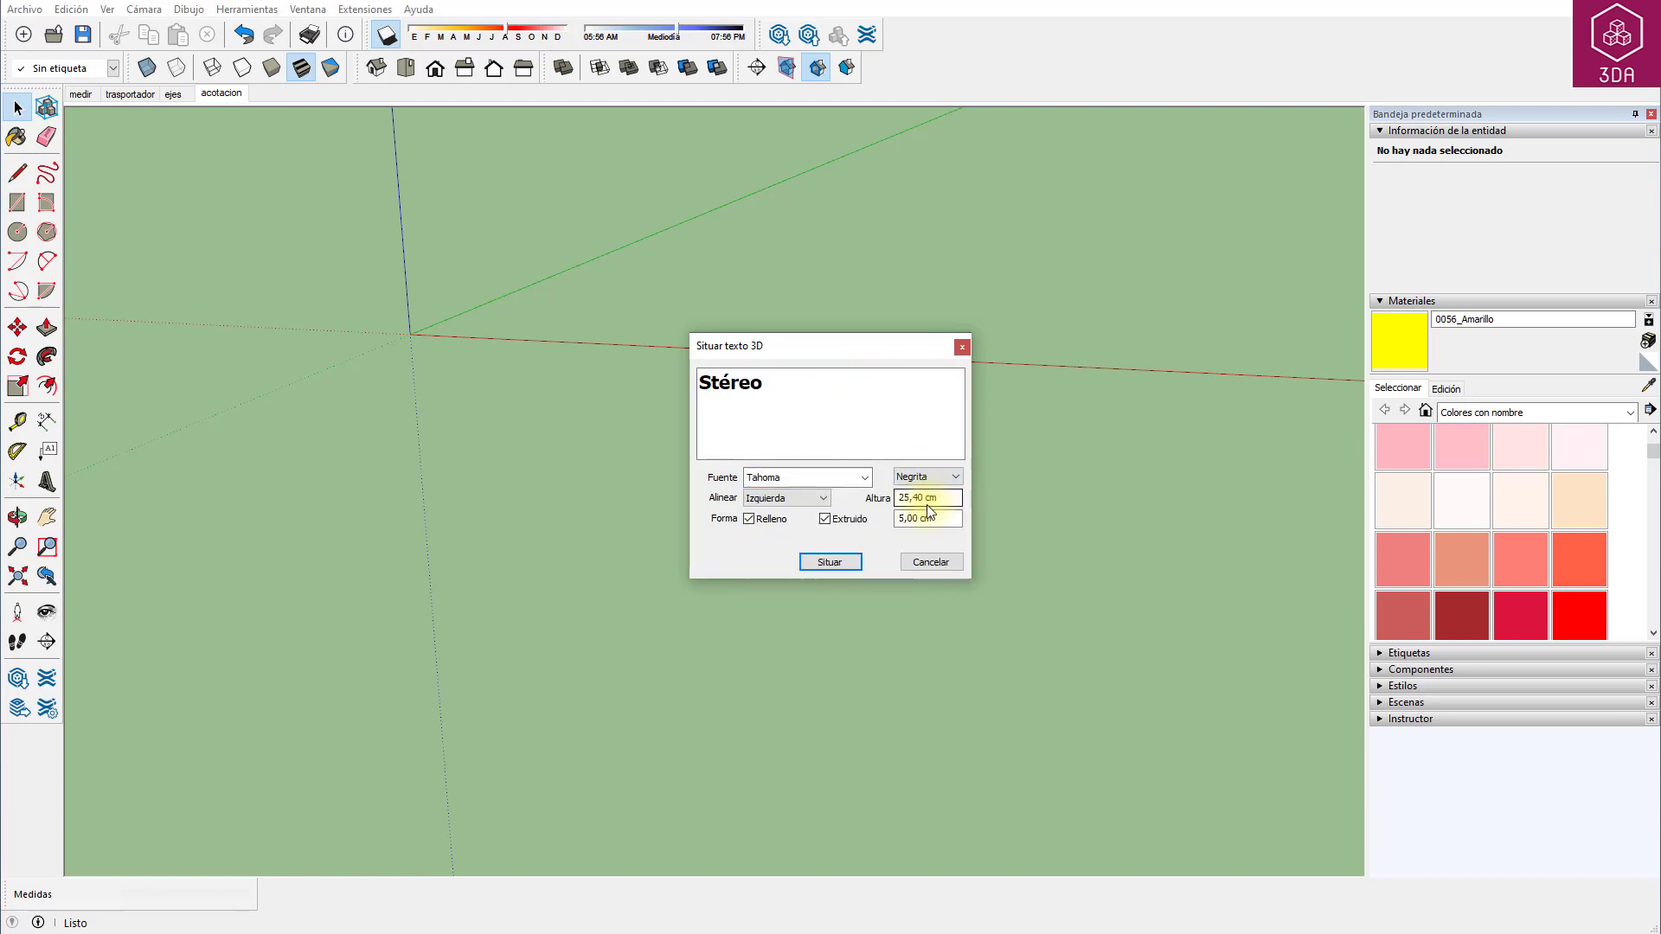
Place the left-aligned Stéreo 3D text as a bare outline, without fill or extrusion, on the ground near the origin.
click(817, 501)
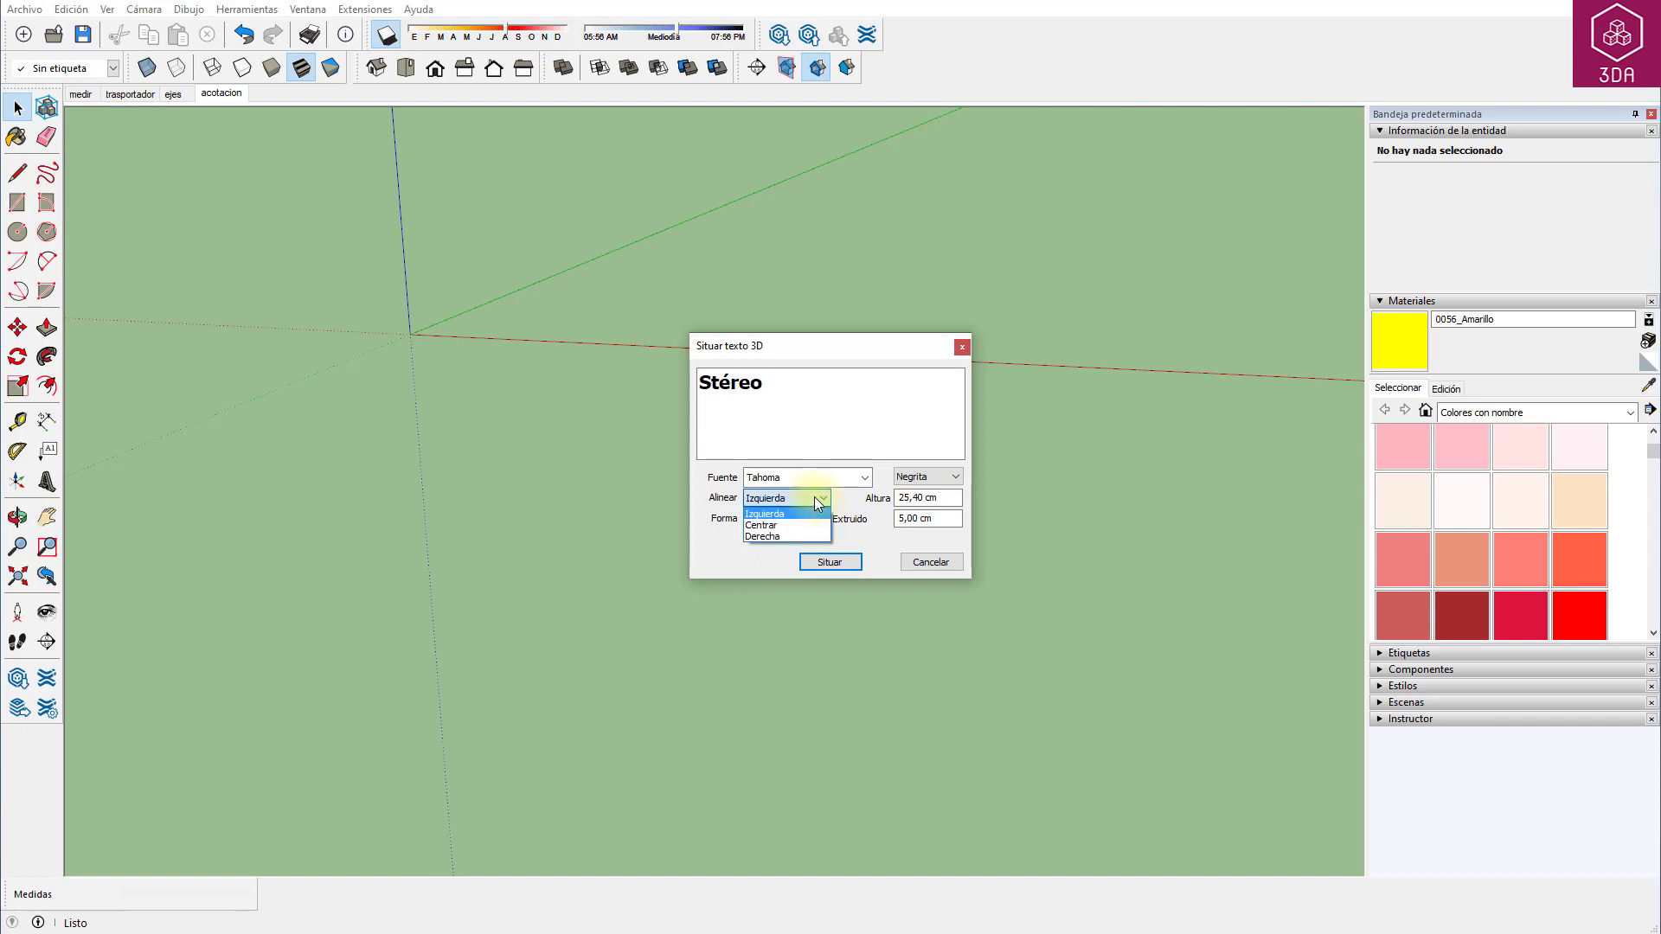
click(814, 499)
click(946, 501)
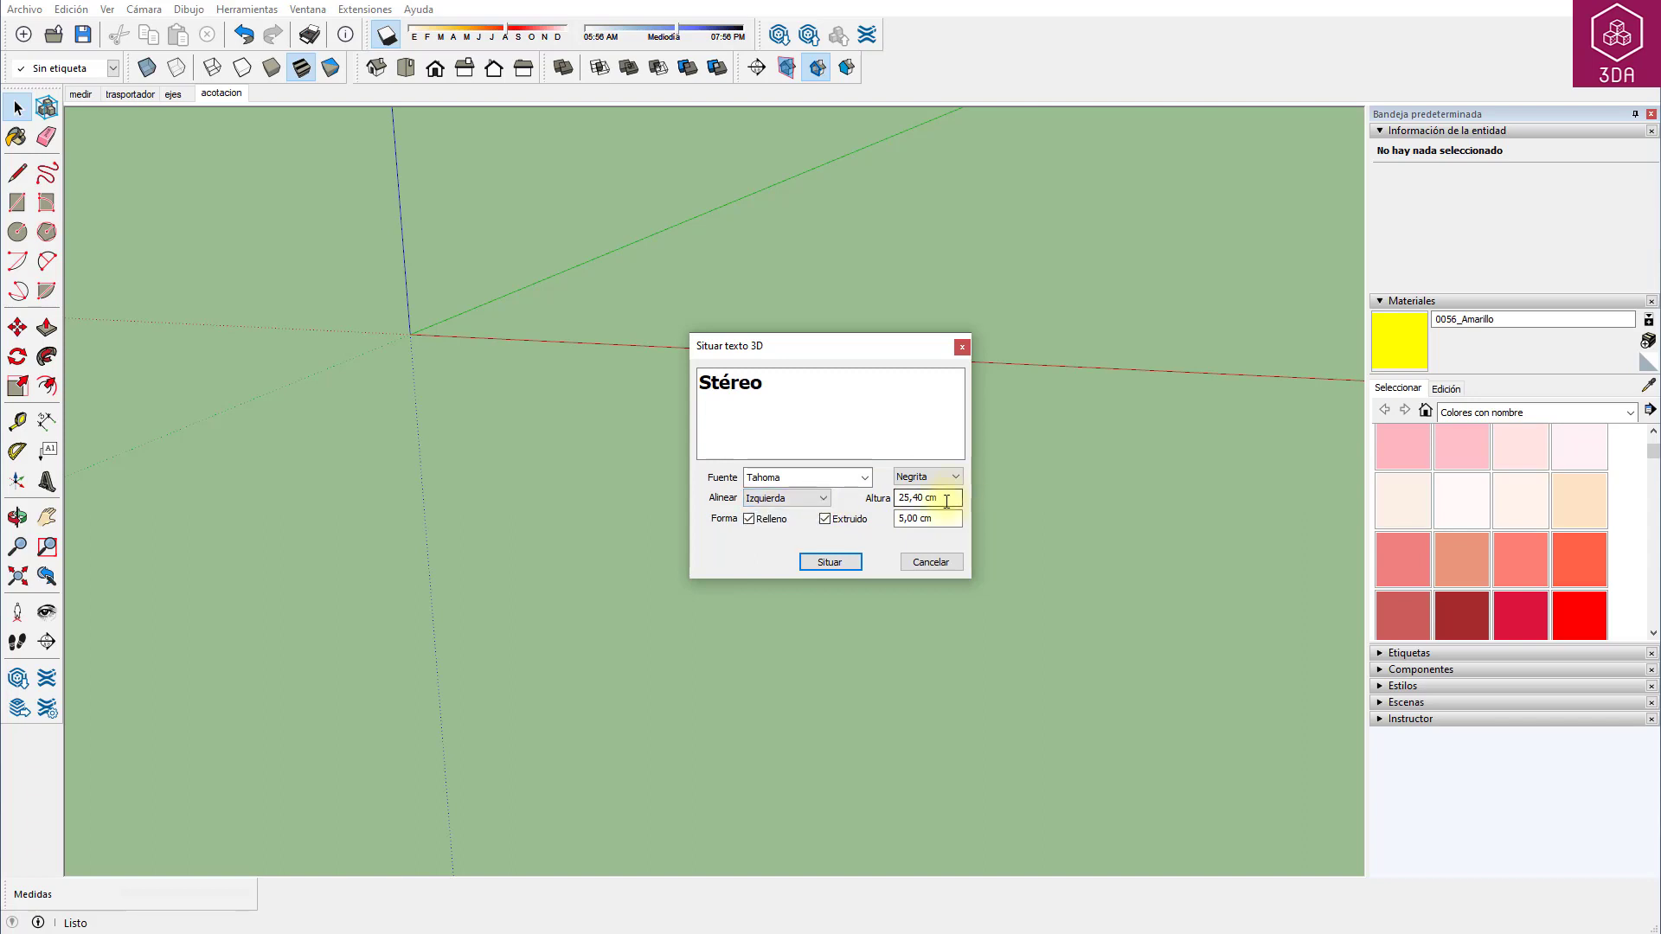
click(826, 521)
click(750, 519)
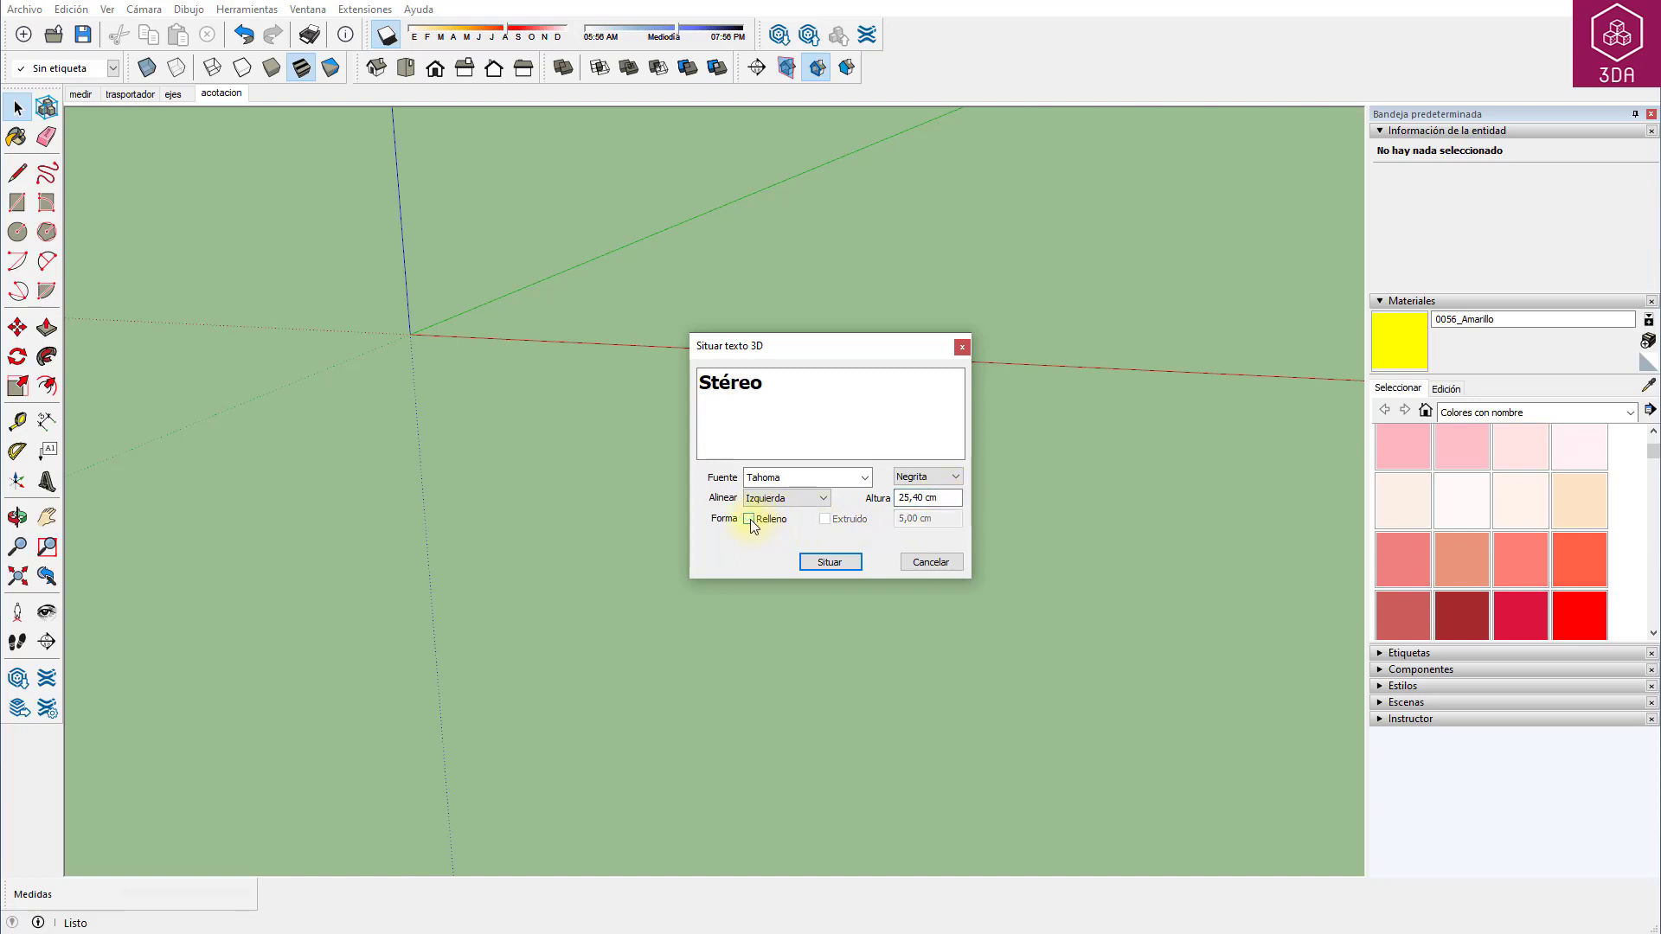
click(842, 564)
scroll(200, 469, down, 1)
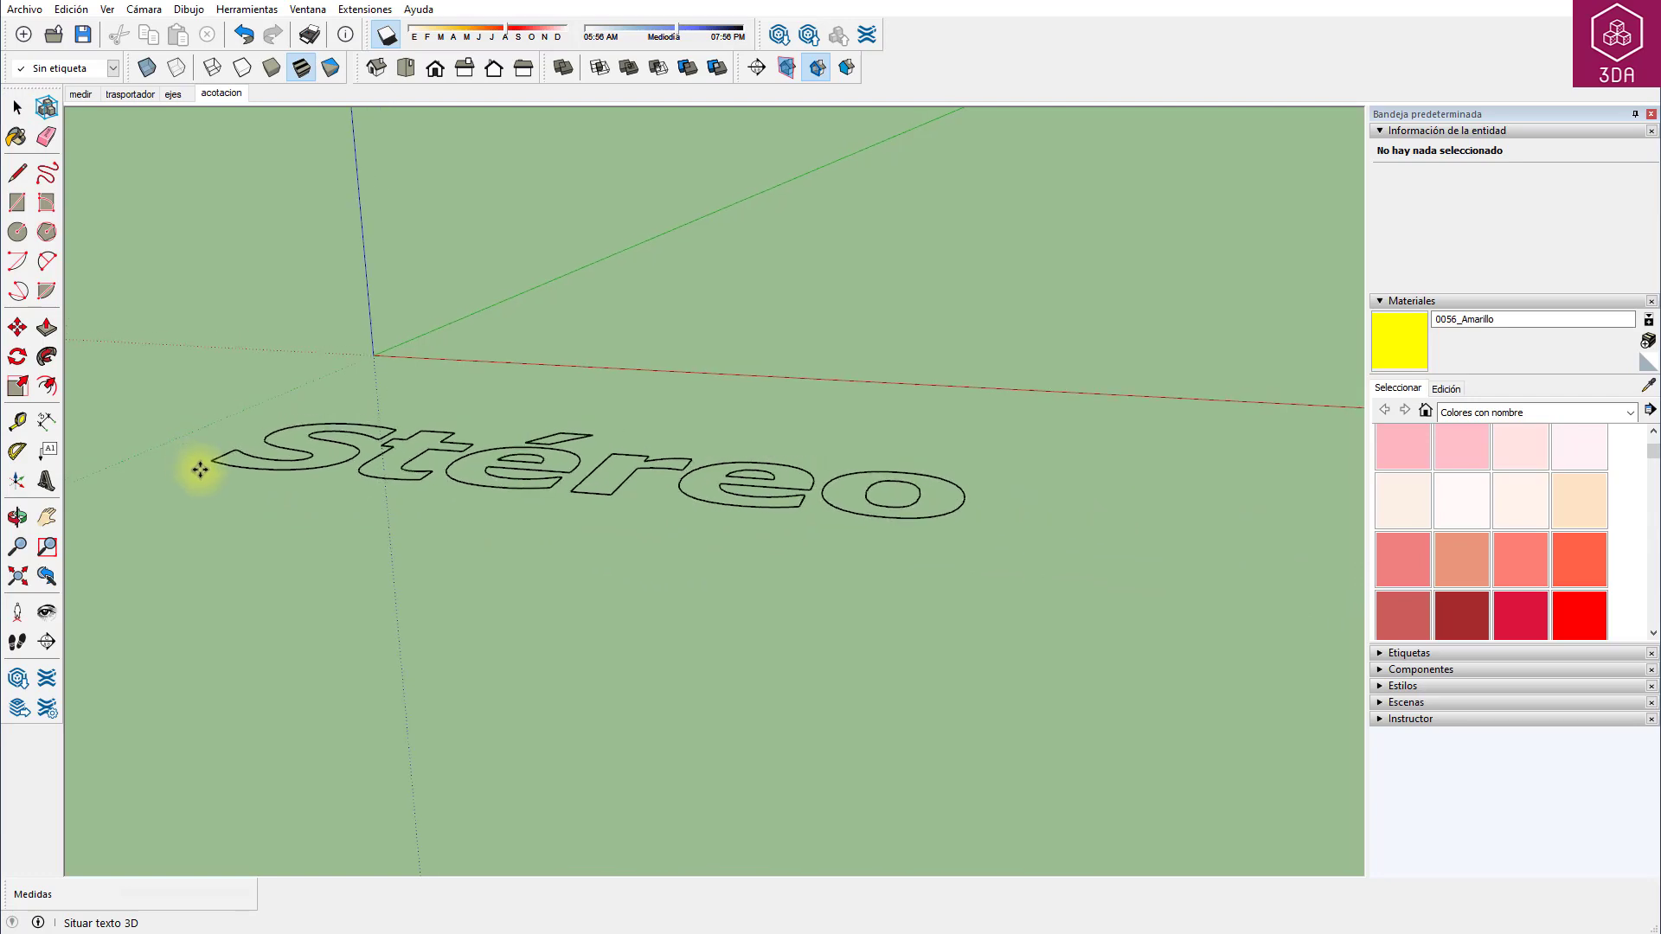
scroll(200, 469, down, 1)
click(279, 486)
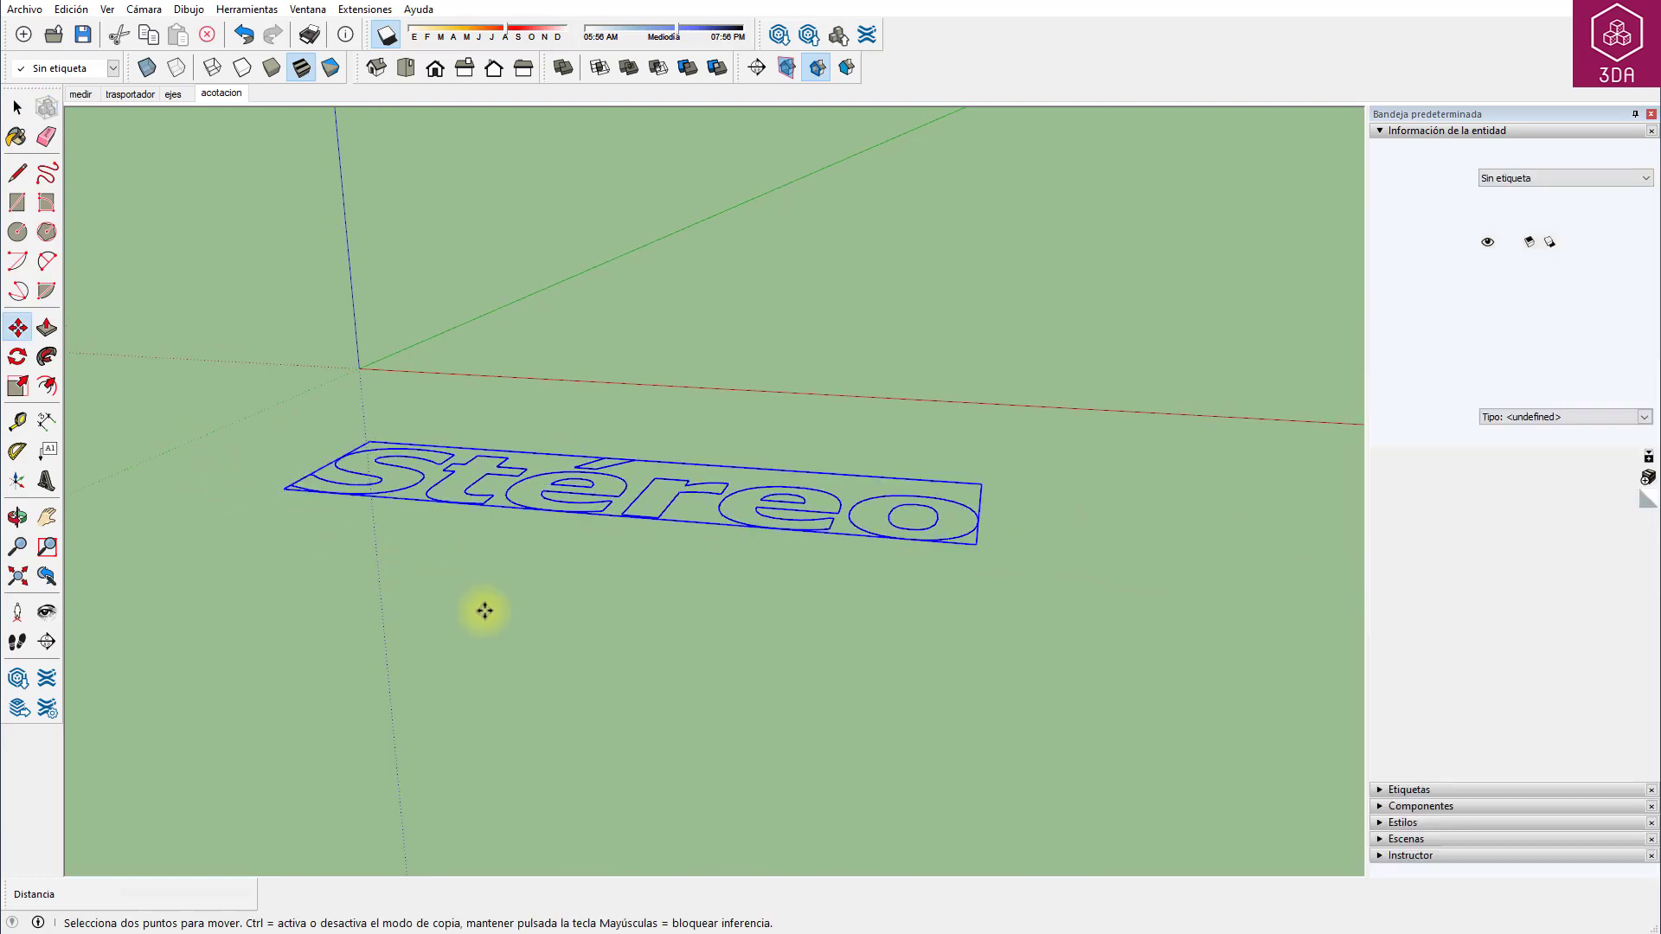
middle_drag(485, 610, 471, 715)
key(space)
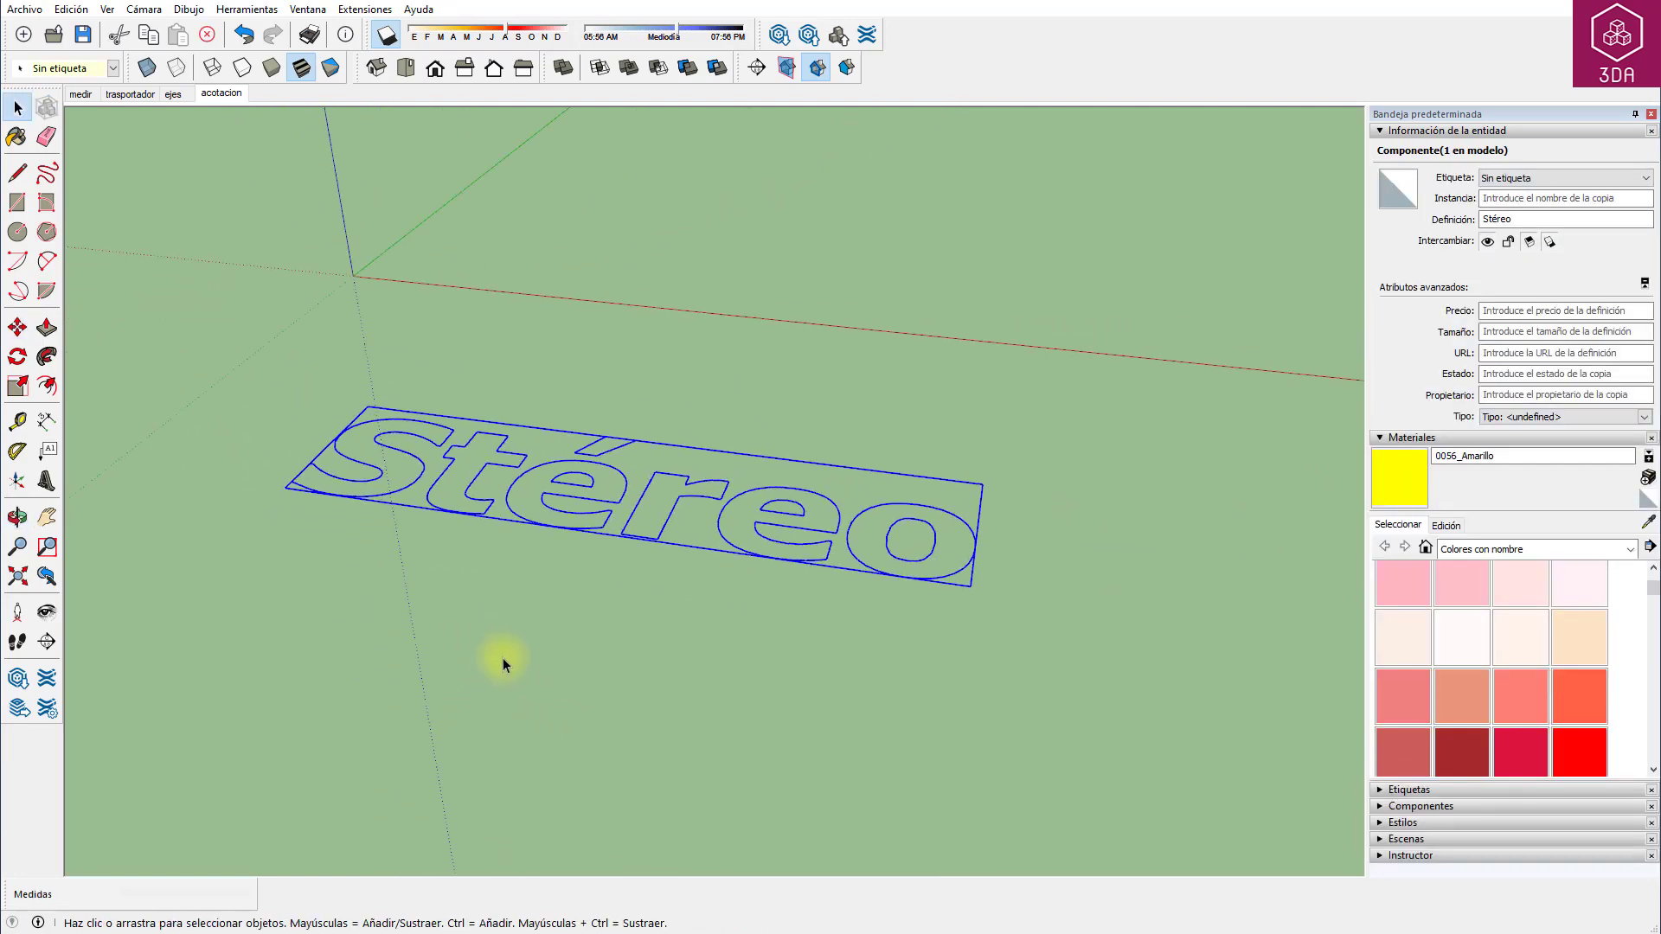
click(593, 630)
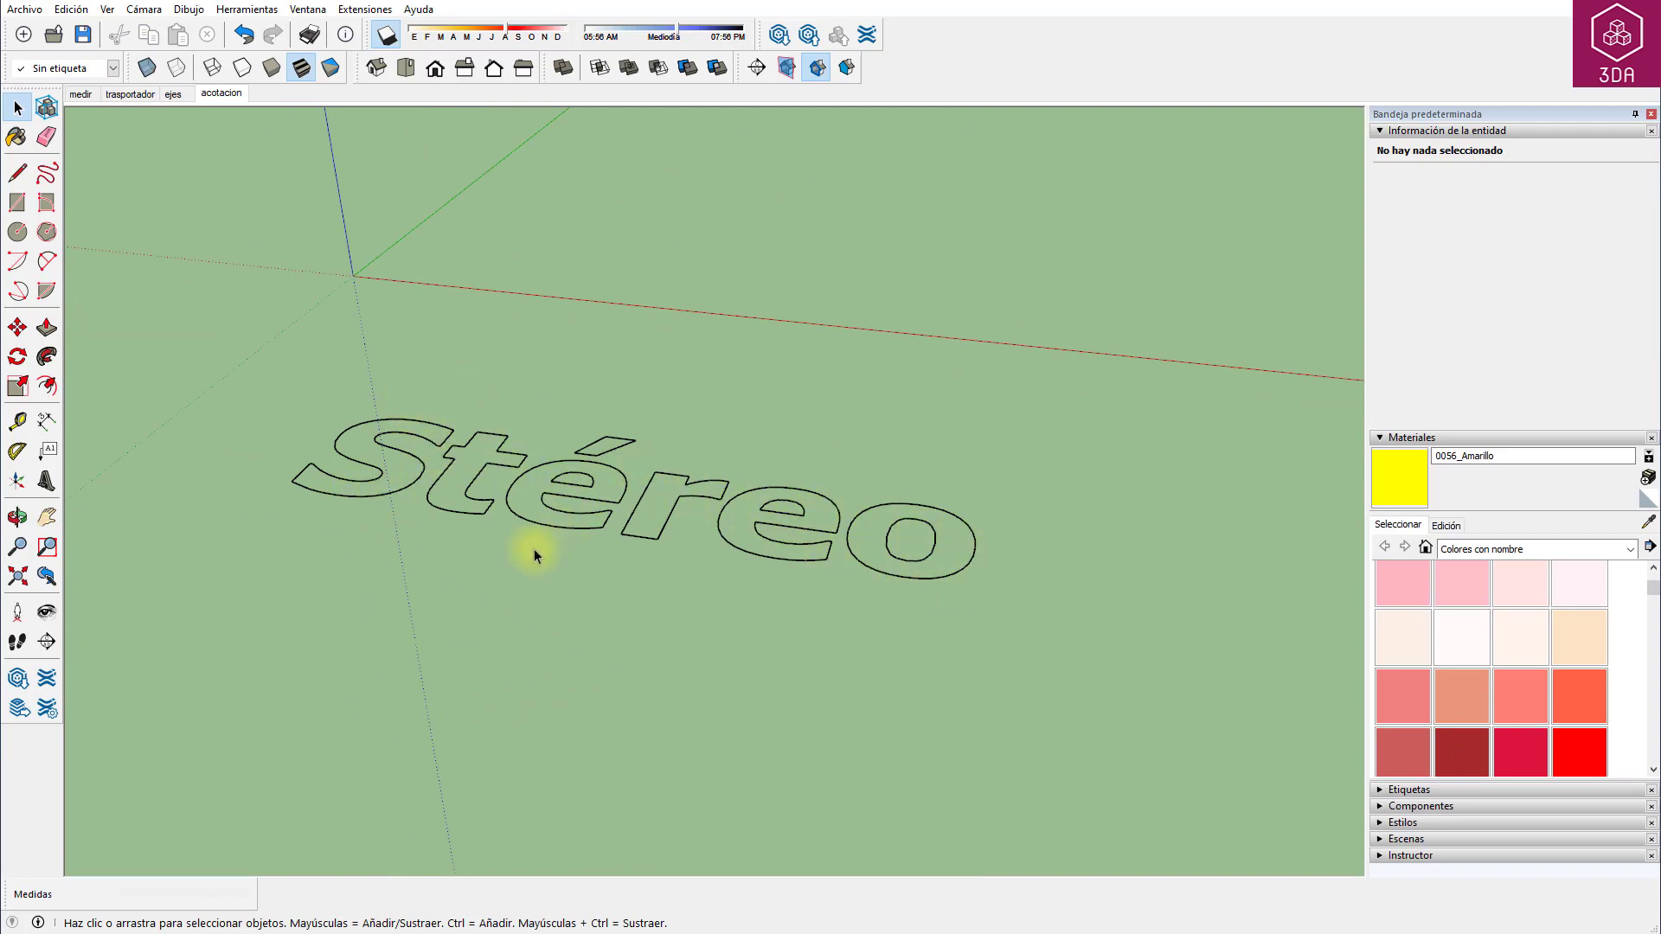
scroll(533, 549, down, 3)
scroll(540, 552, up, 2)
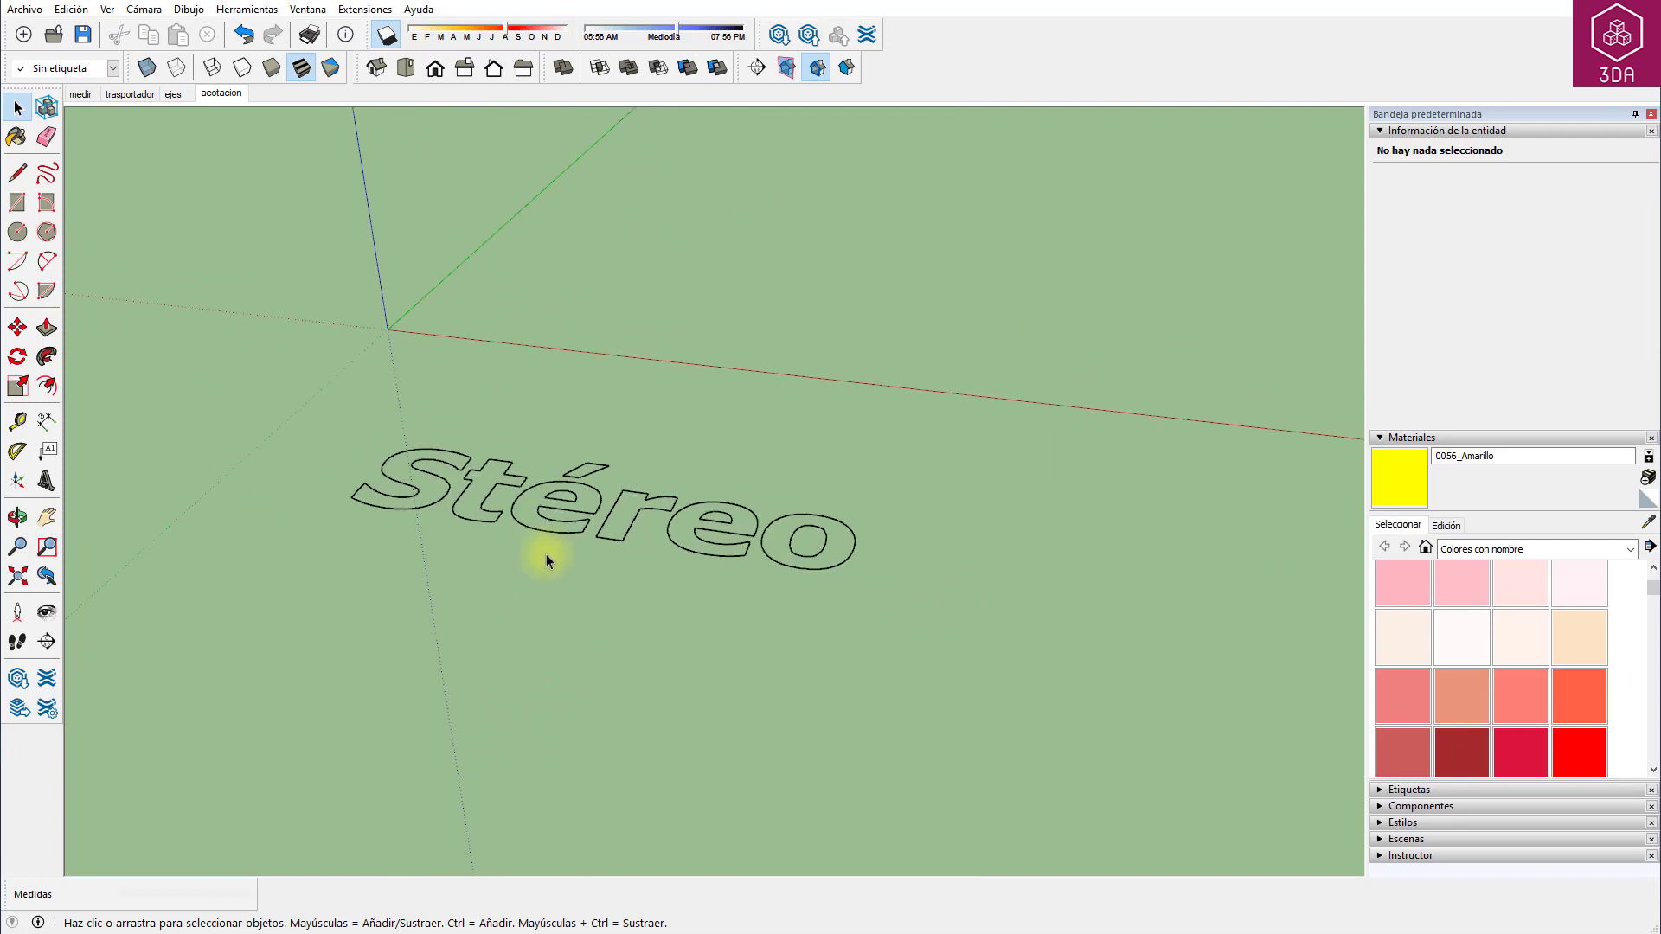
click(711, 556)
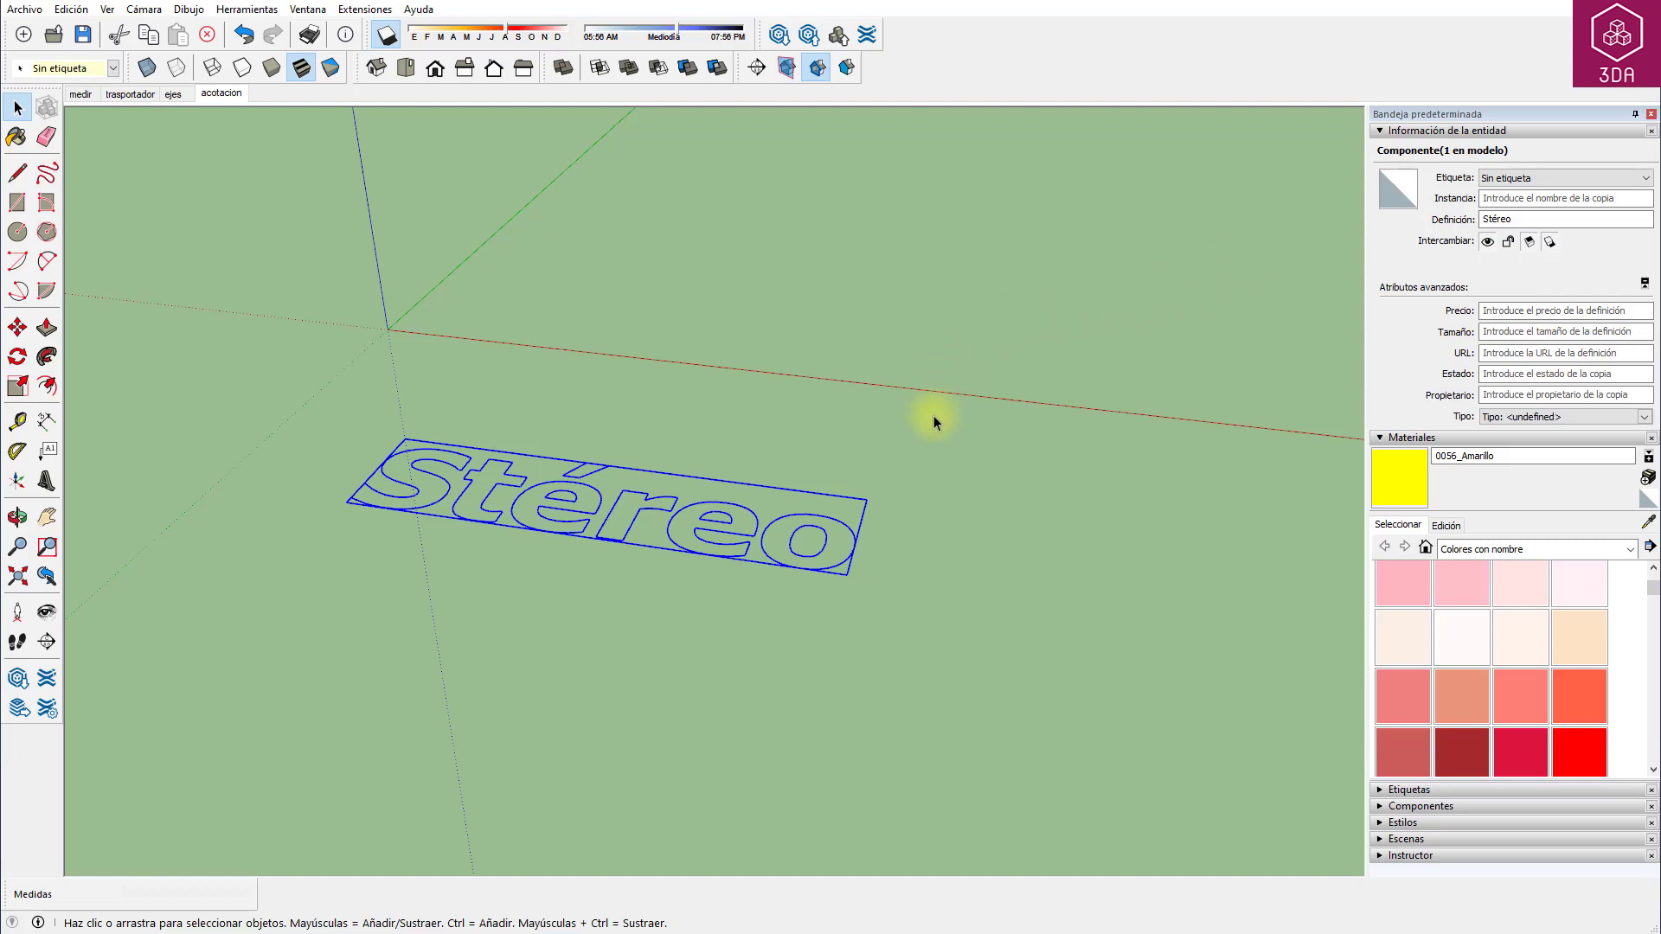
right_click(853, 533)
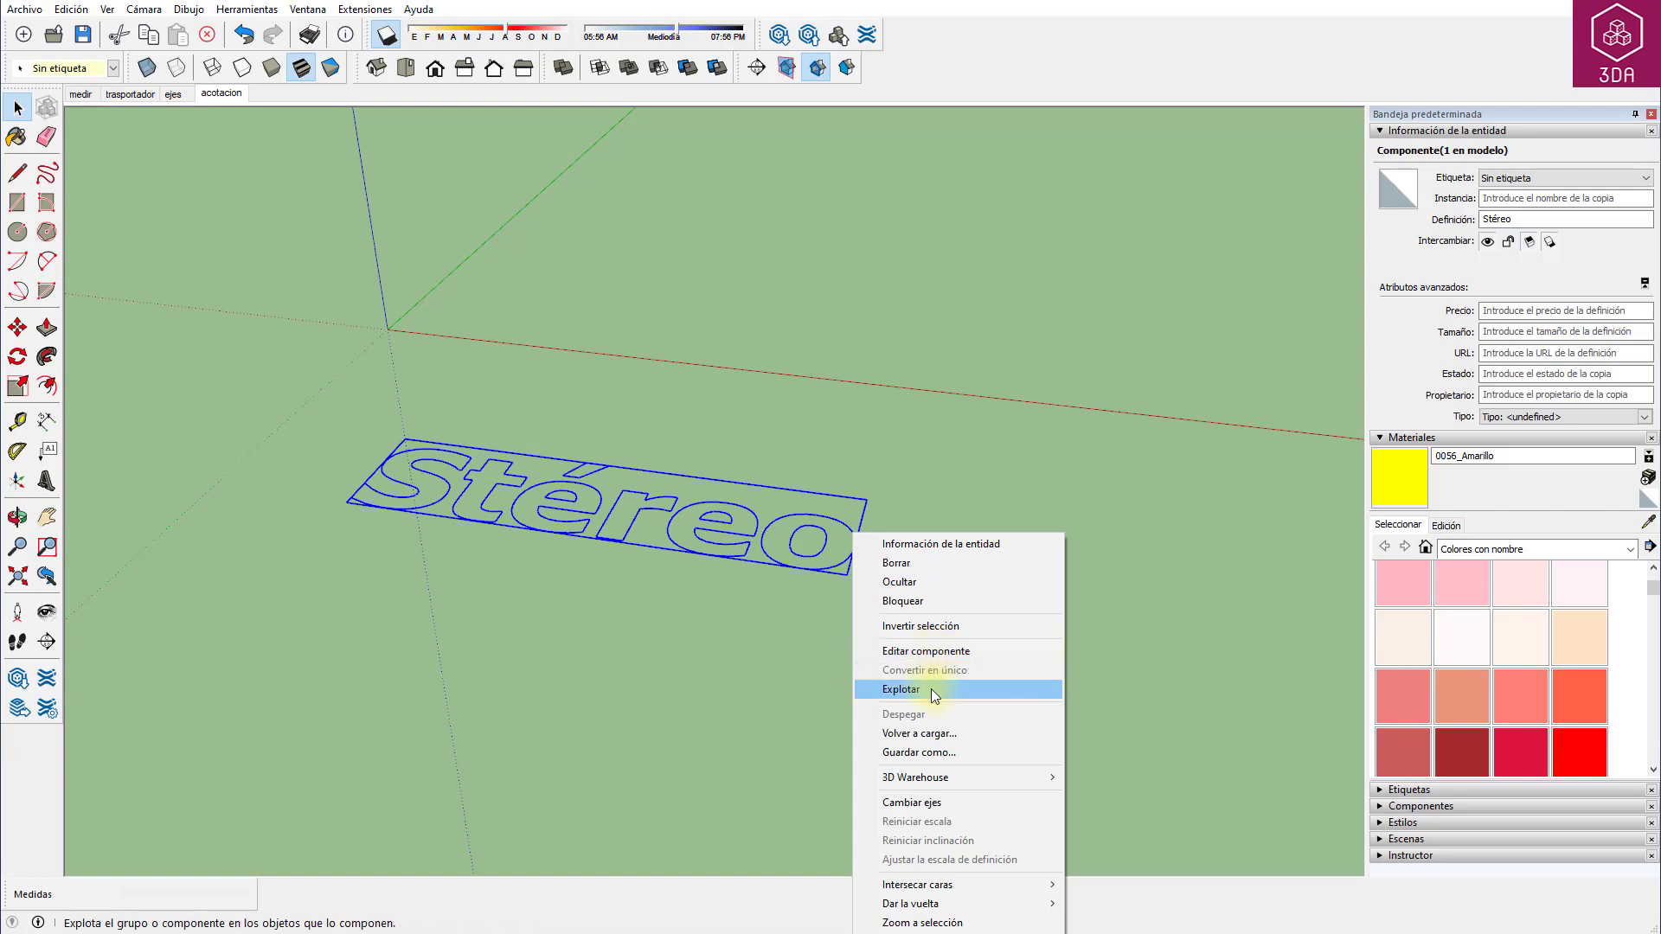
click(949, 483)
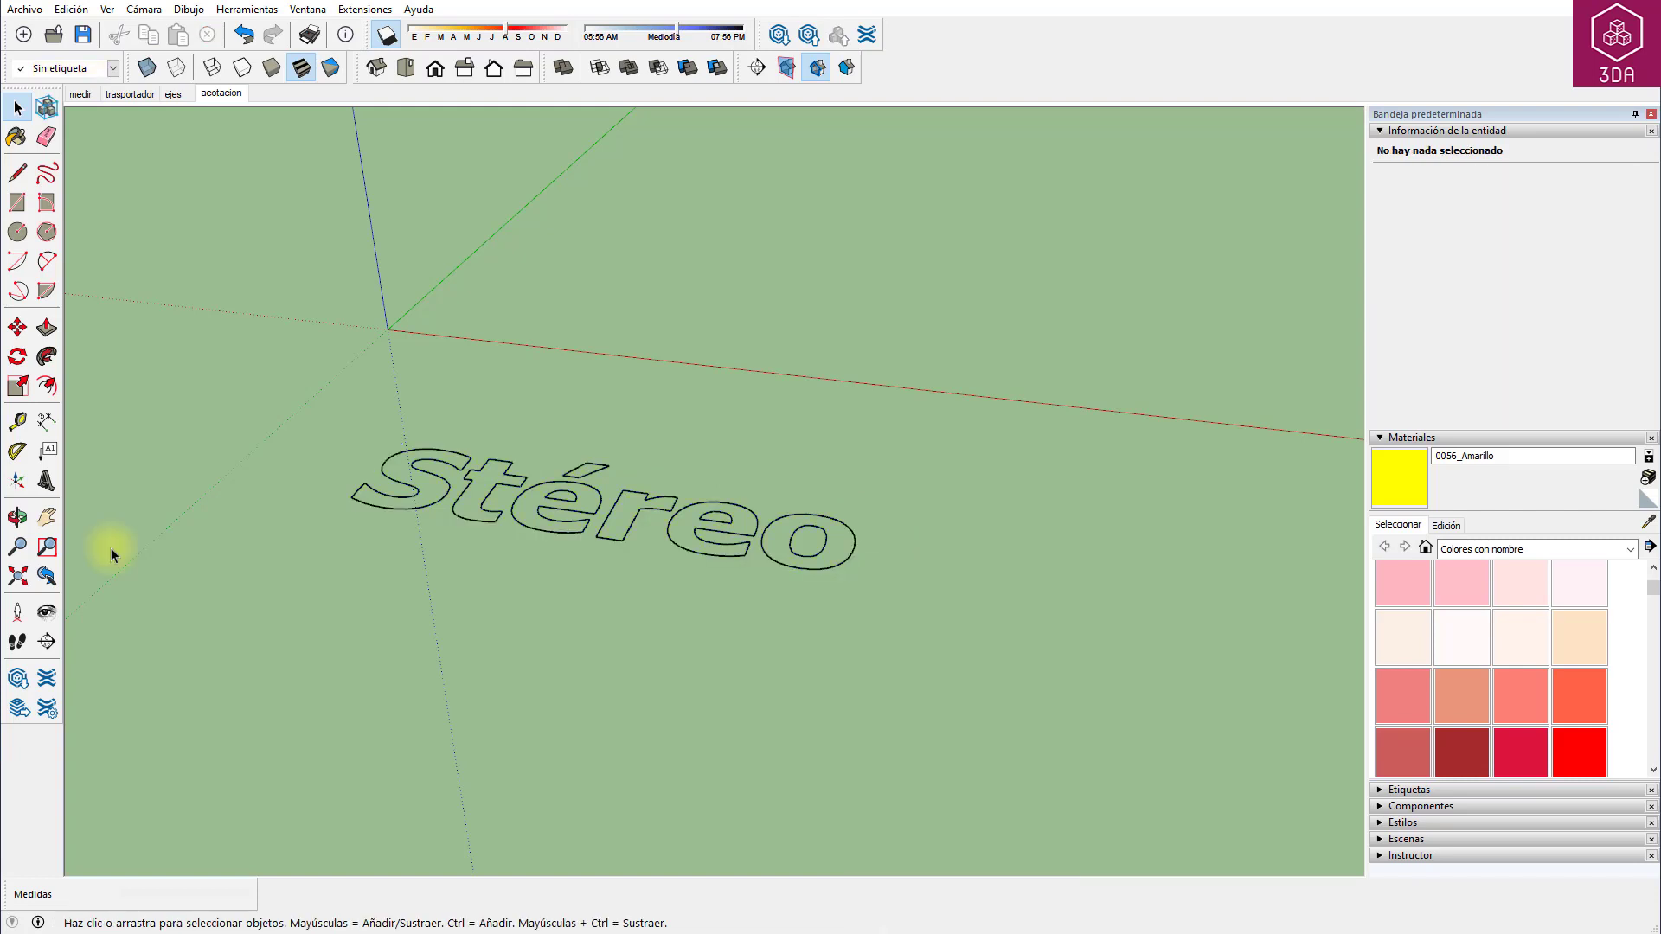
Place a second 3D text reading Stéreo, filled but not extruded, beside the outlined one along the red axis.
click(46, 481)
text(St)
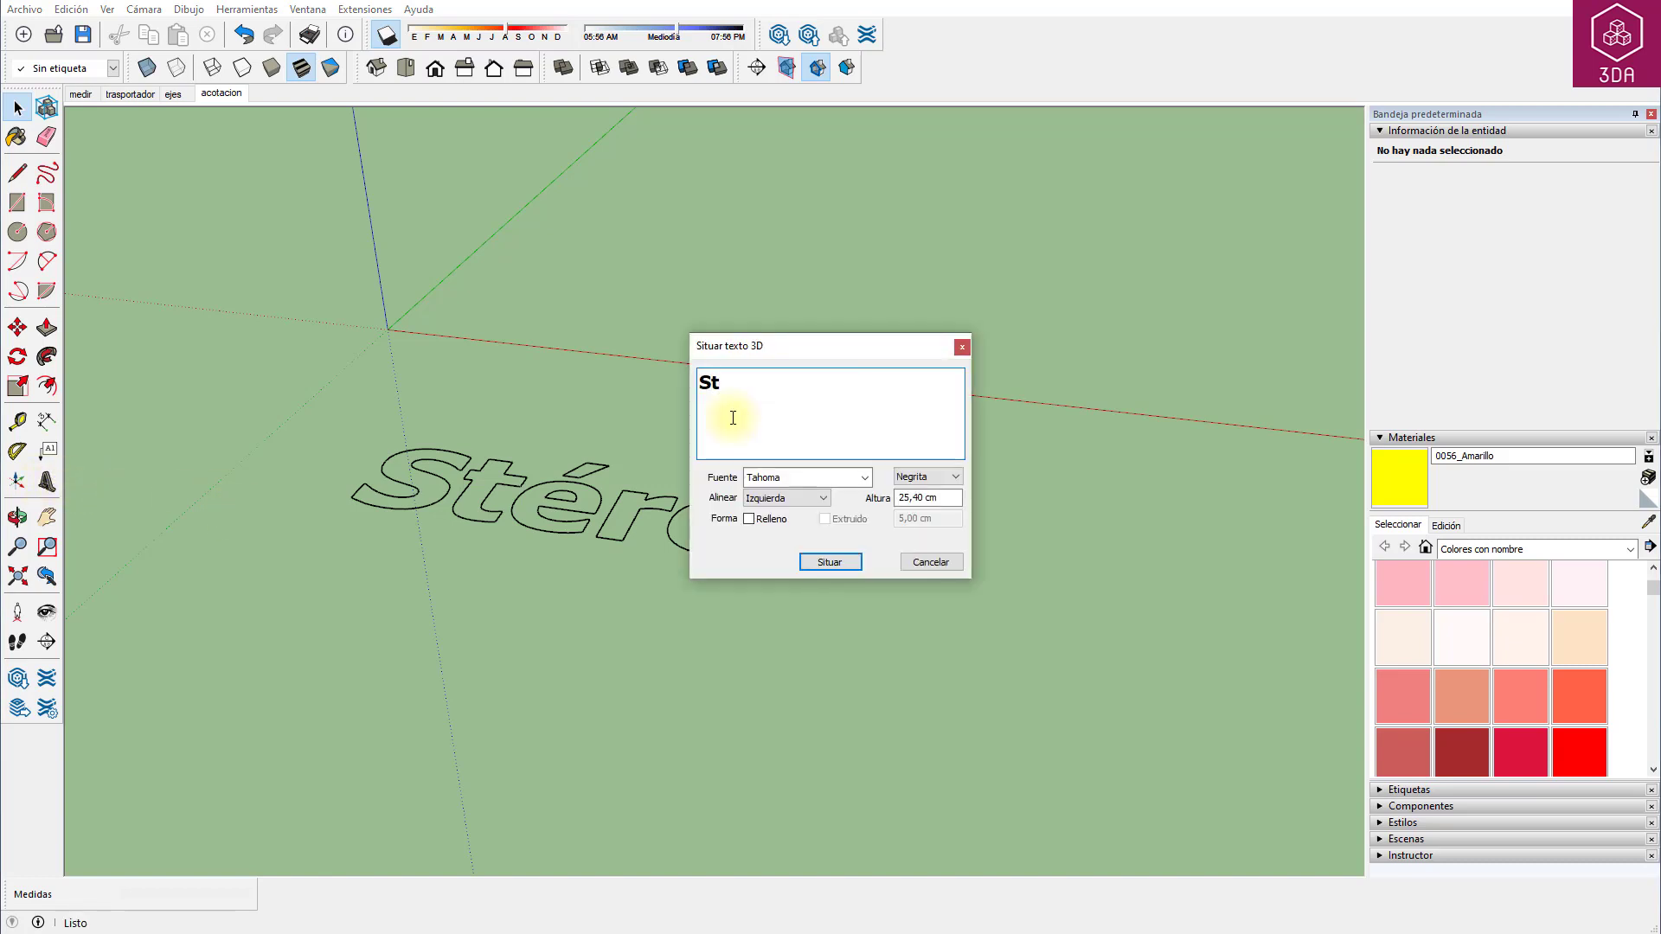
text(éreo)
click(749, 519)
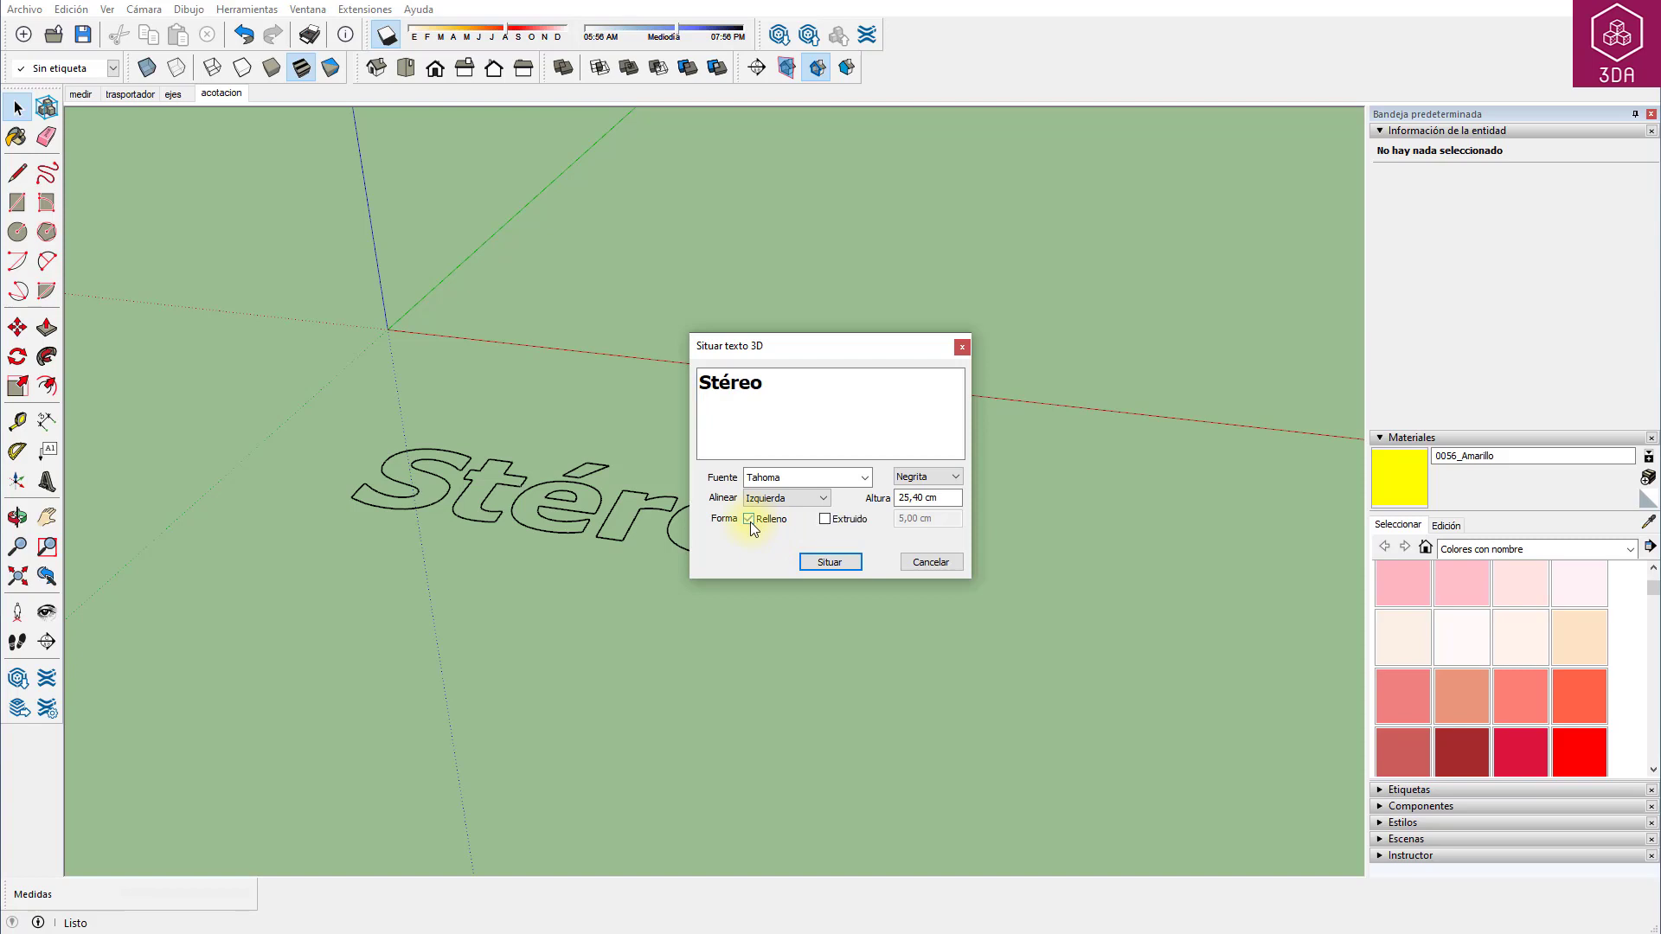
click(830, 562)
scroll(823, 571, down, 2)
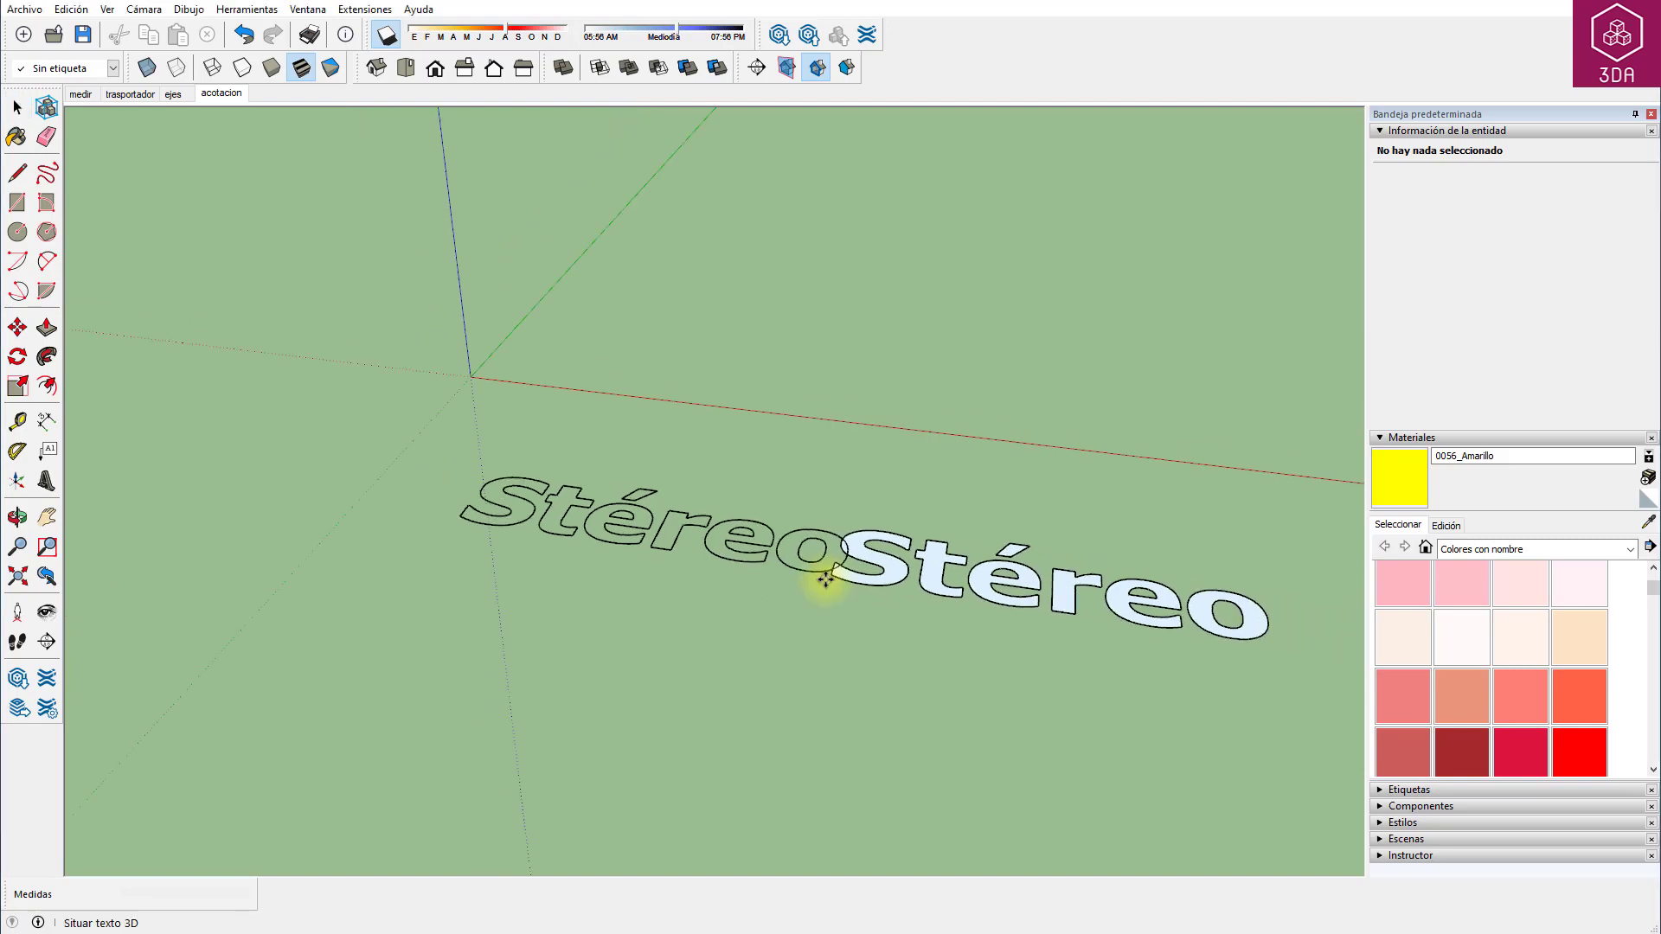
scroll(825, 578, down, 1)
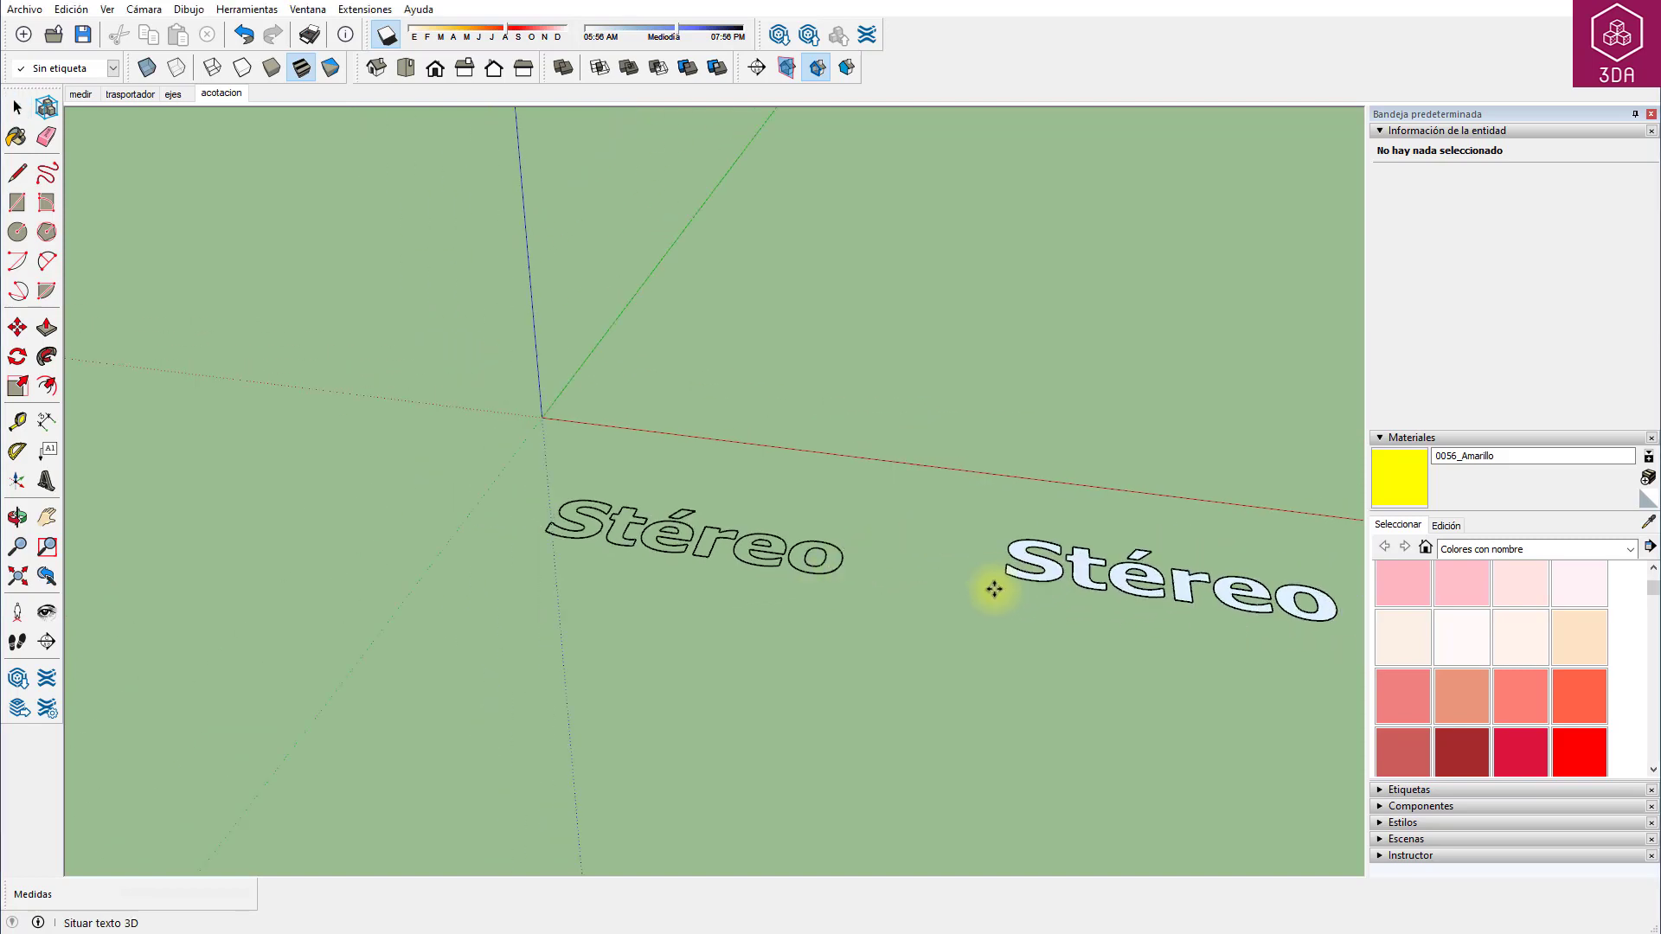
click(883, 581)
middle_drag(1162, 646, 796, 560)
click(796, 561)
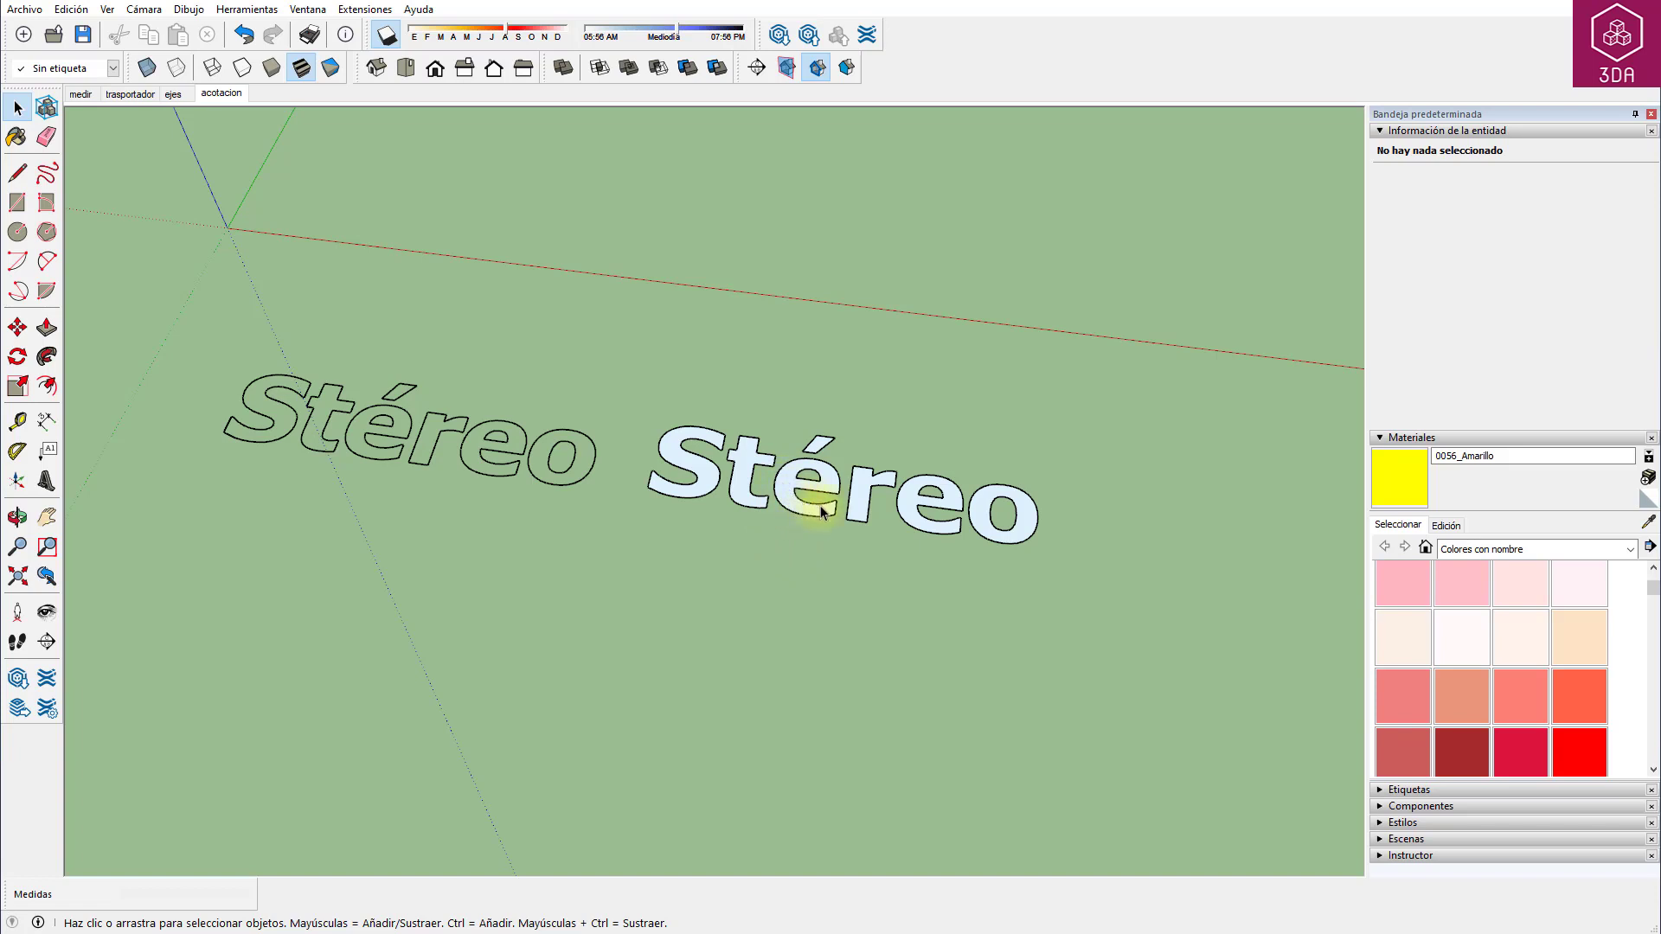
Paint the filled flat Stéreo text with the material 0056_Amarillo.
click(1395, 485)
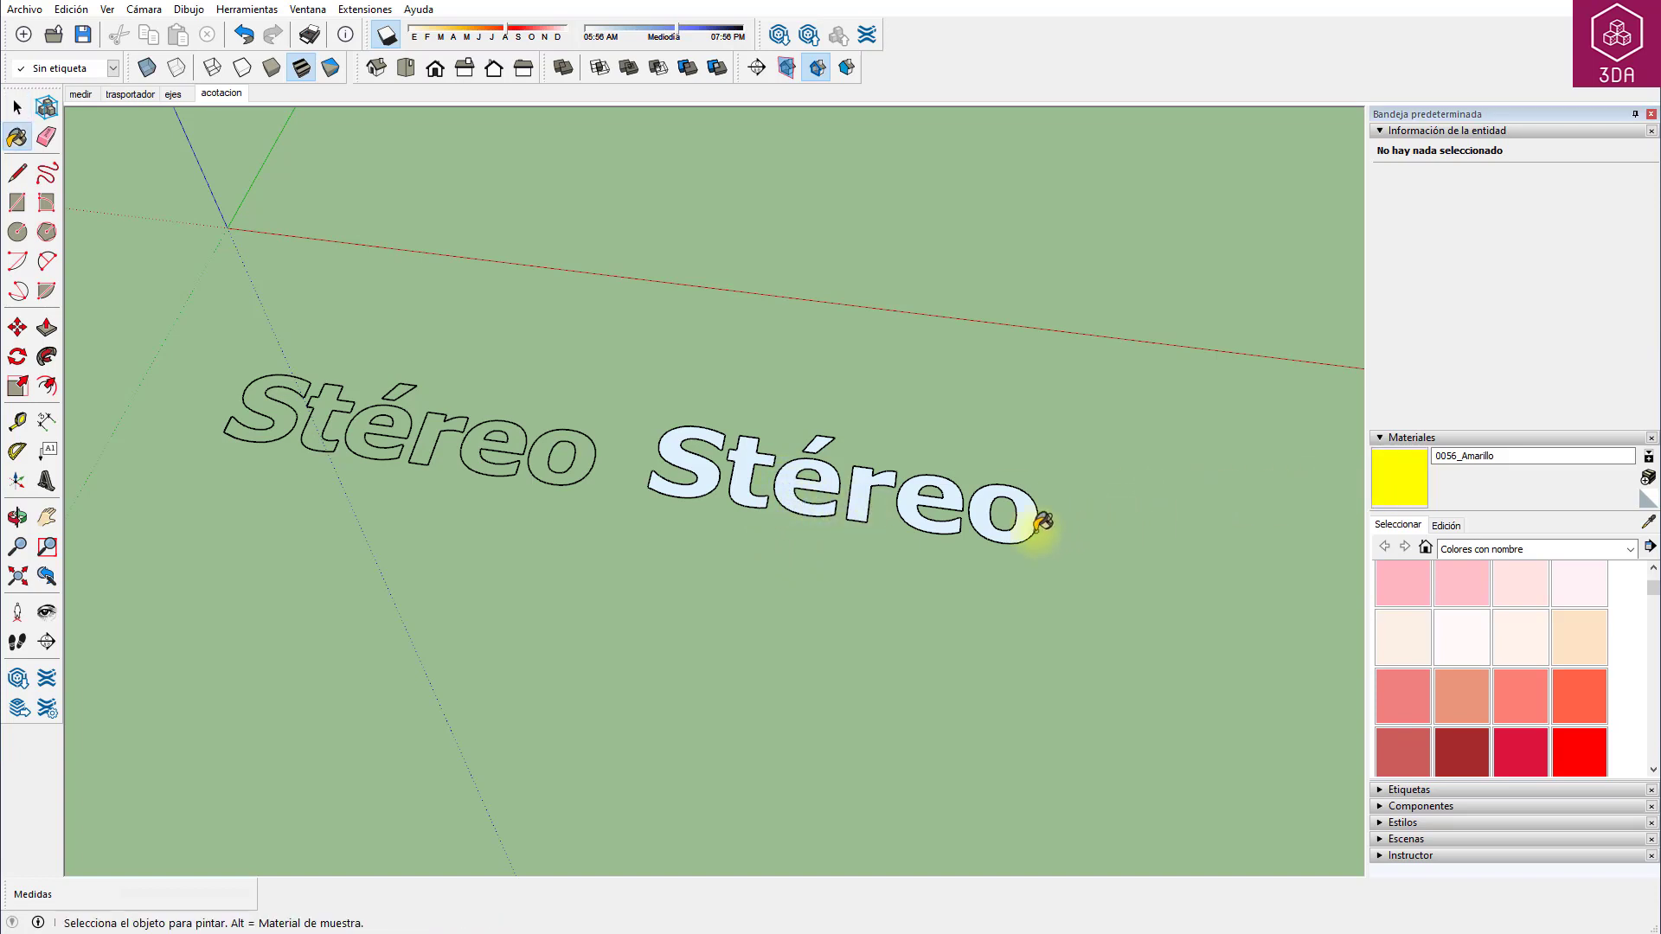
click(1021, 519)
key(space)
Place a third 3D text reading Stéreo, filled and extruded 5 cm, in front of the two flat texts.
click(48, 482)
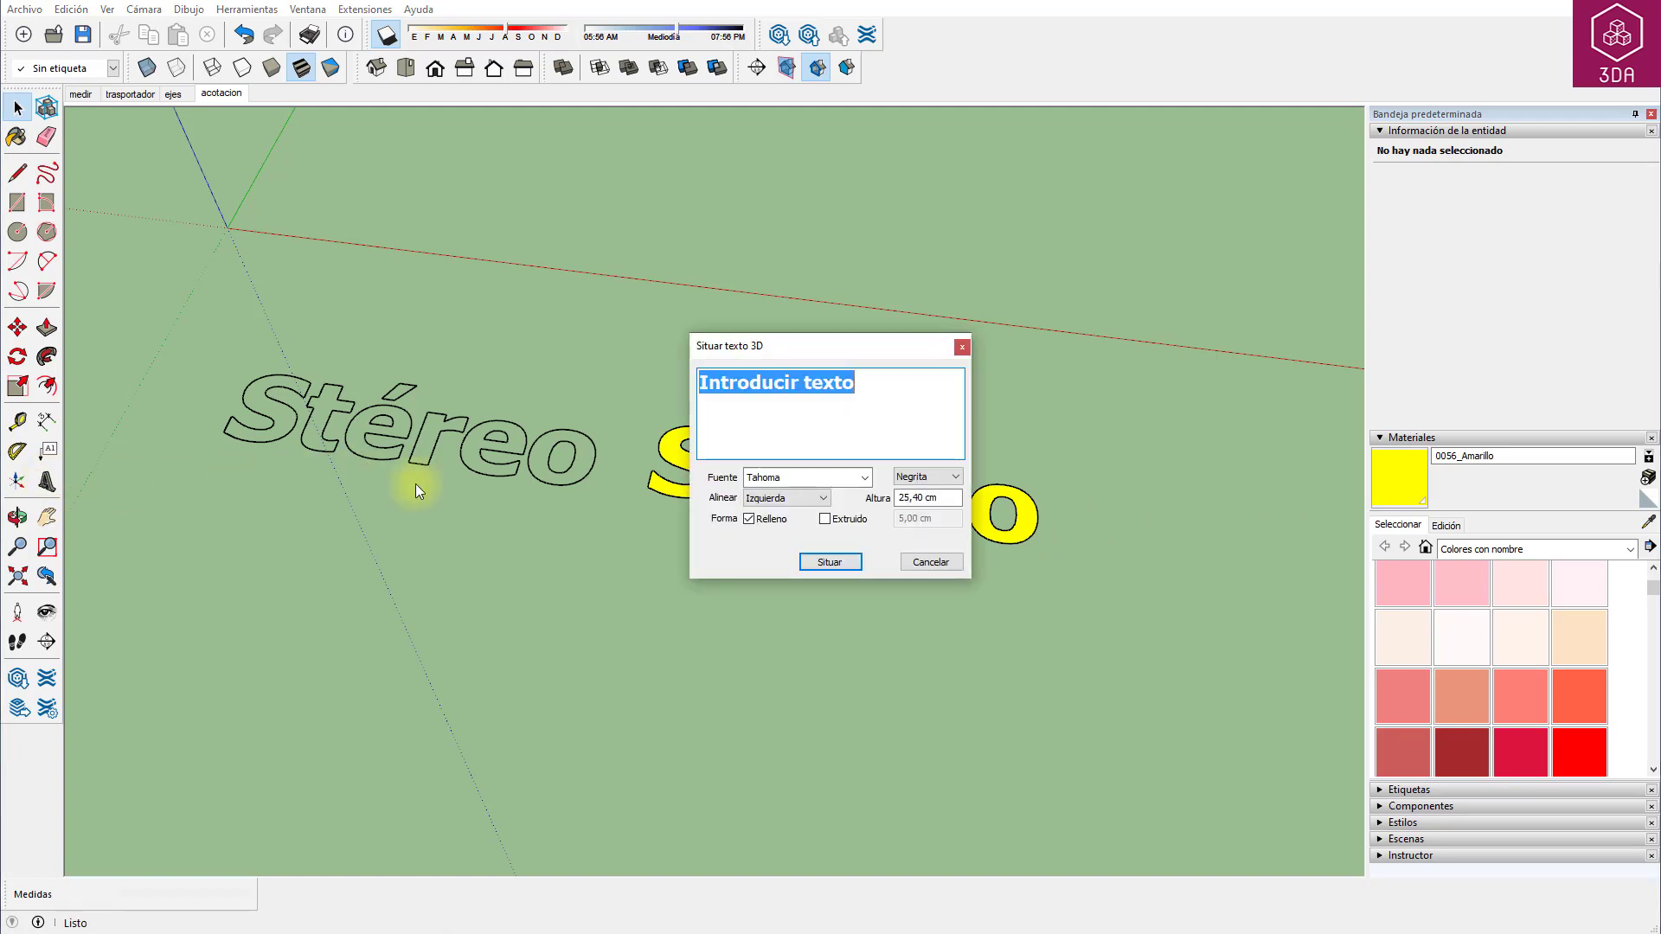
text(S)
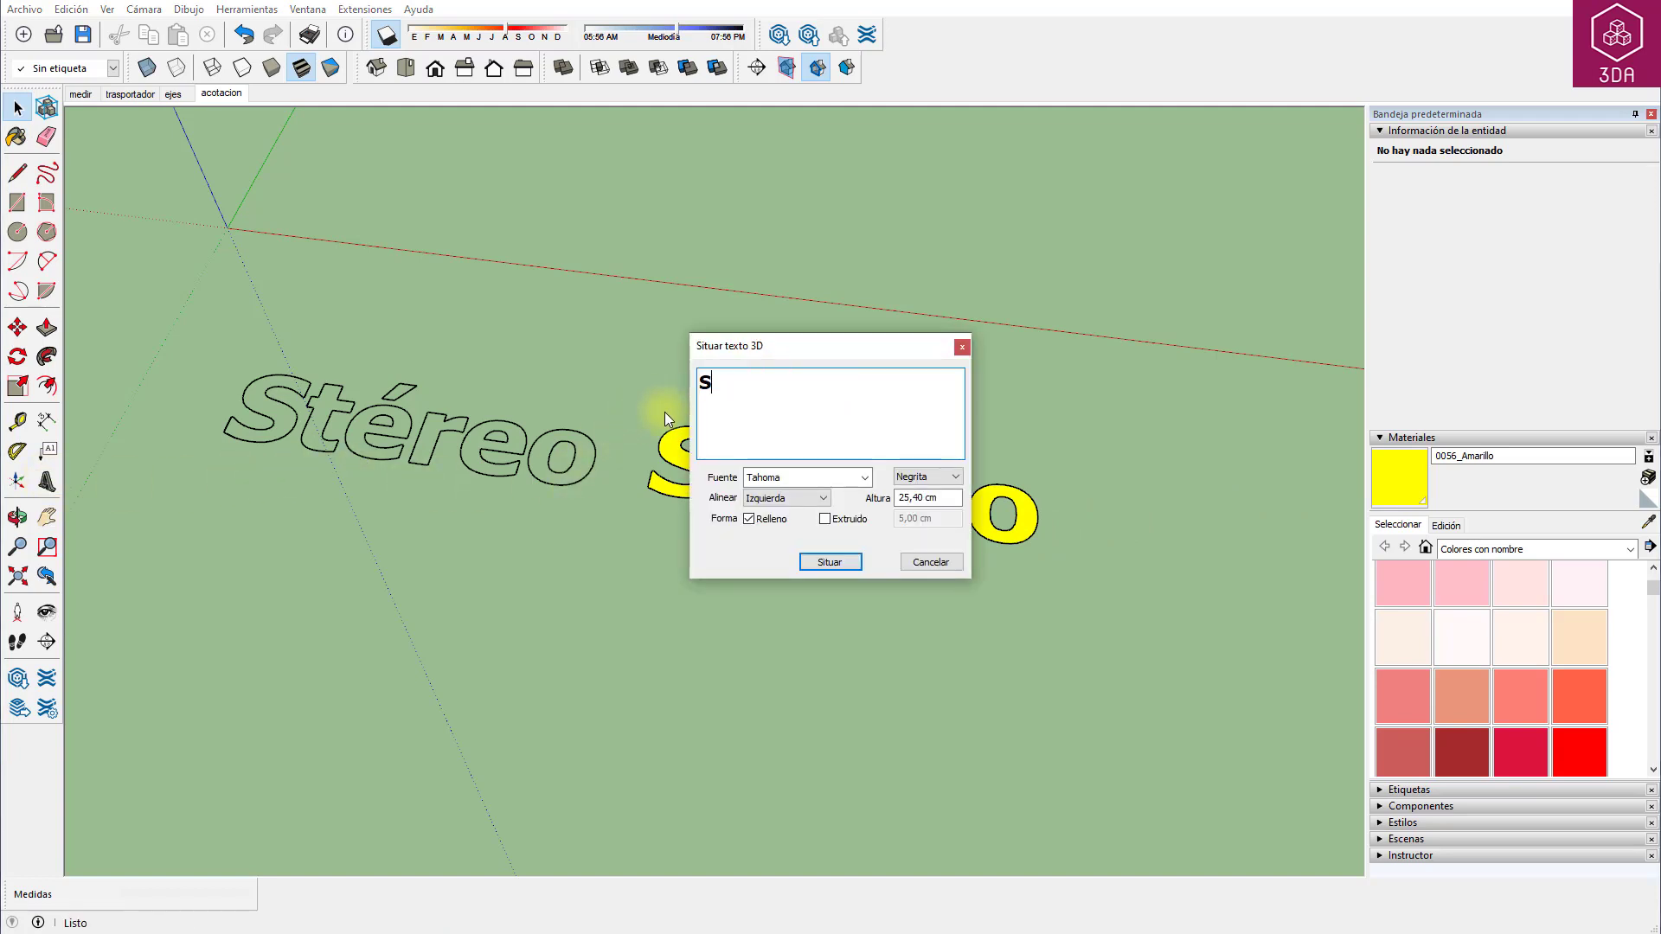
text(téreo)
click(825, 520)
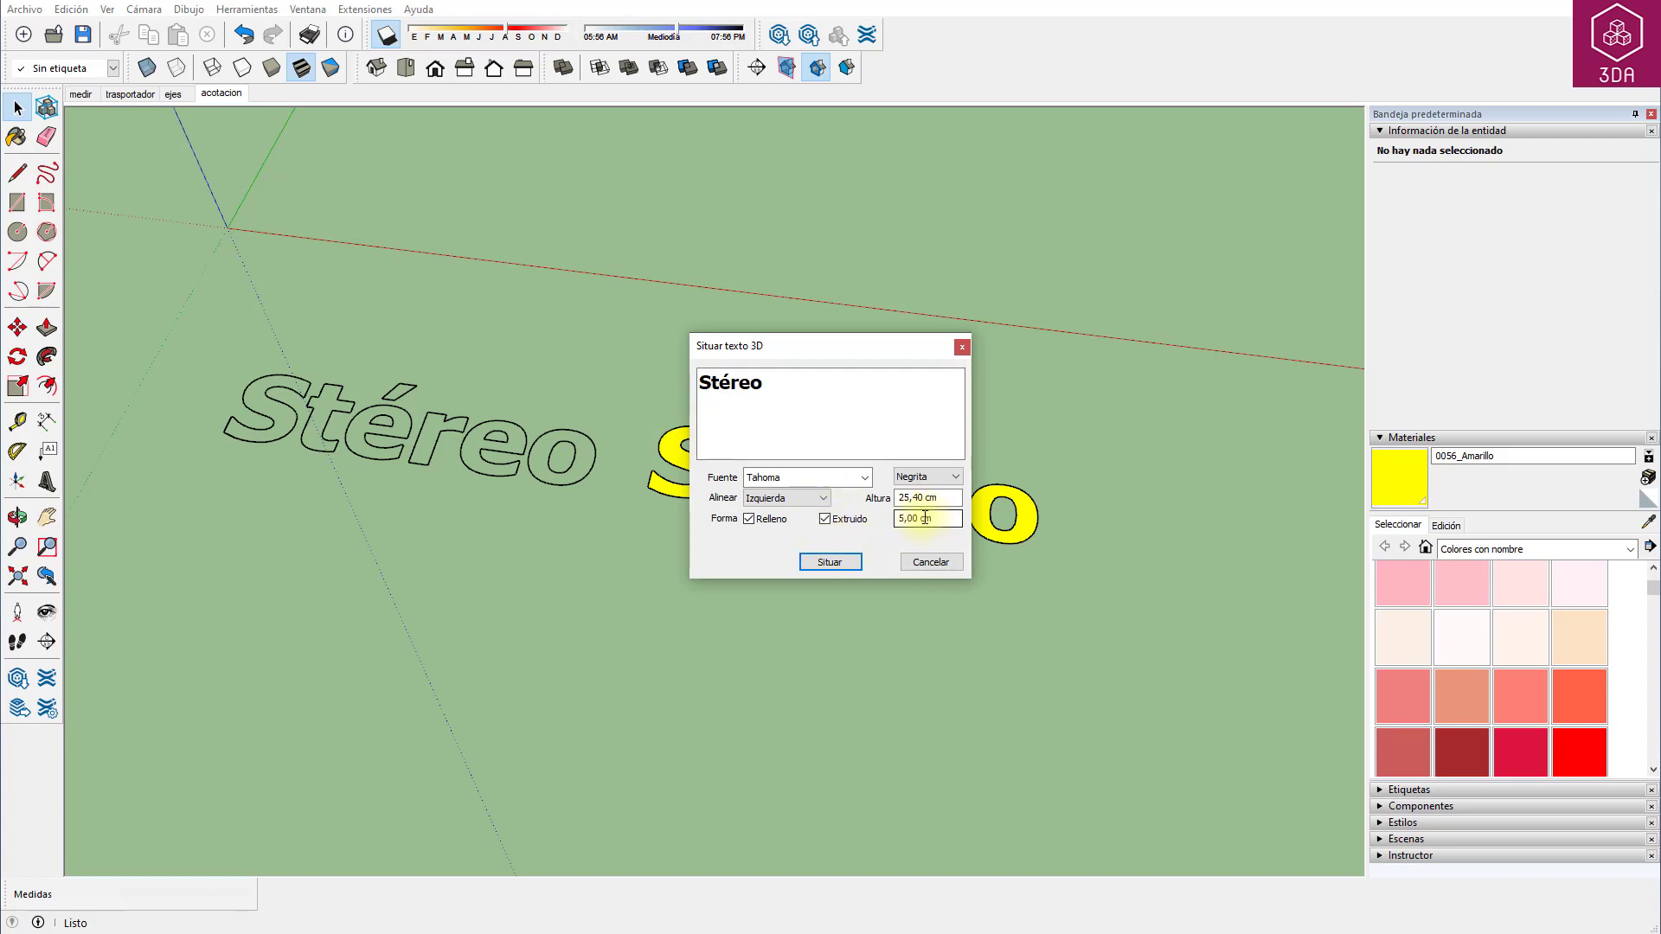
click(836, 561)
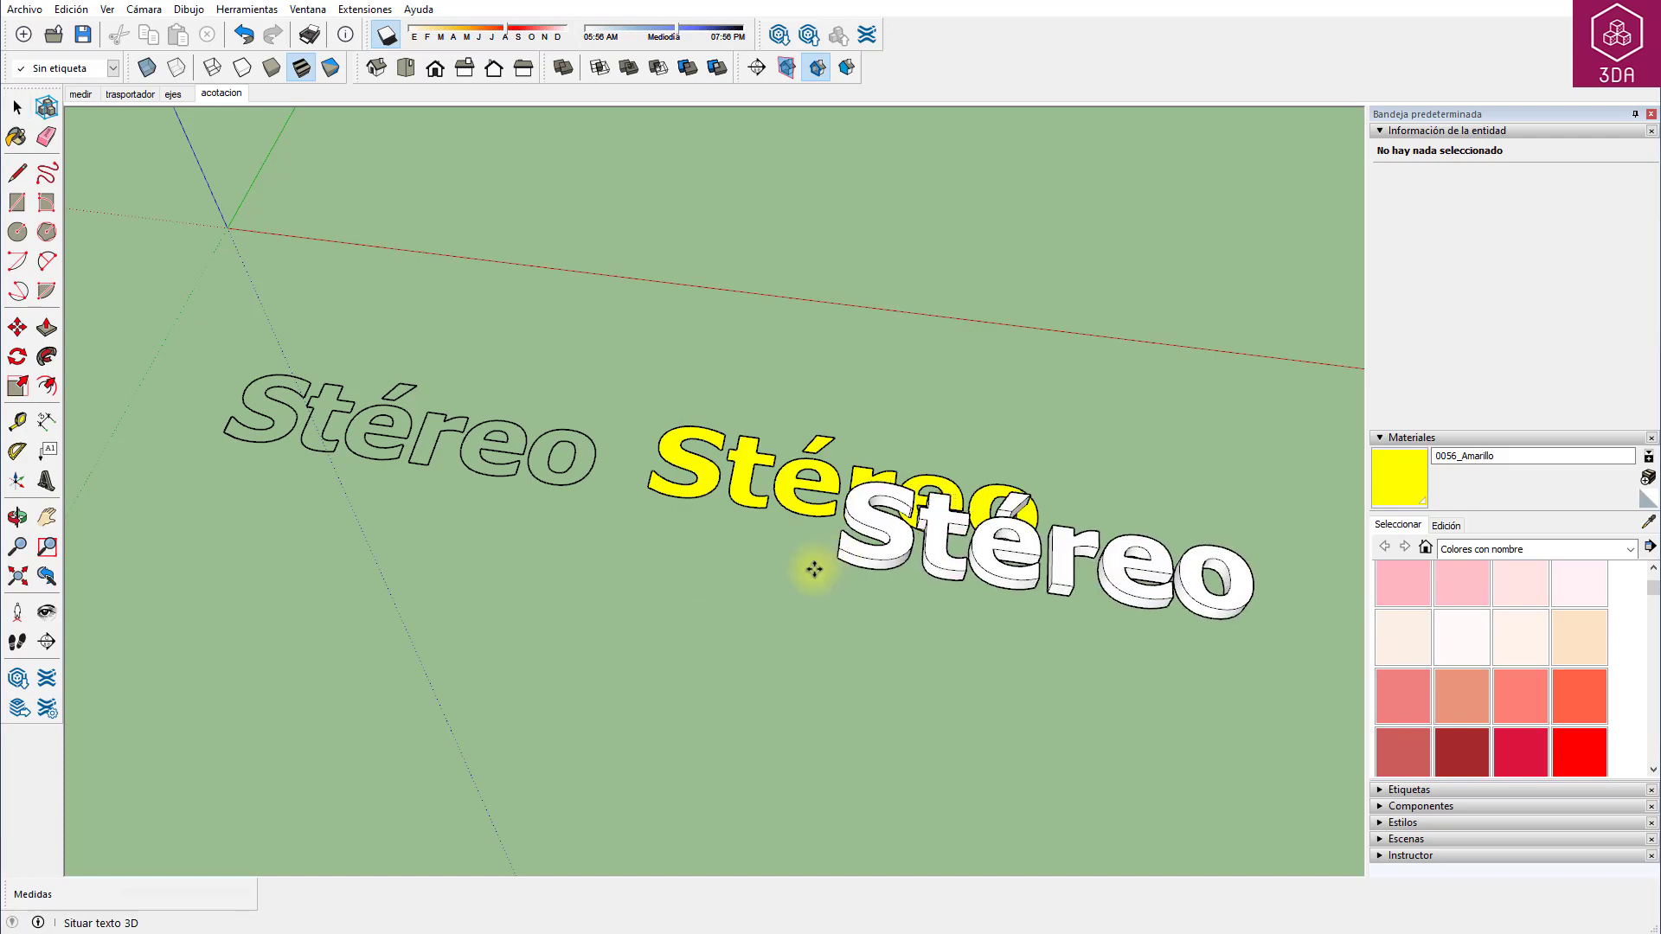
click(357, 616)
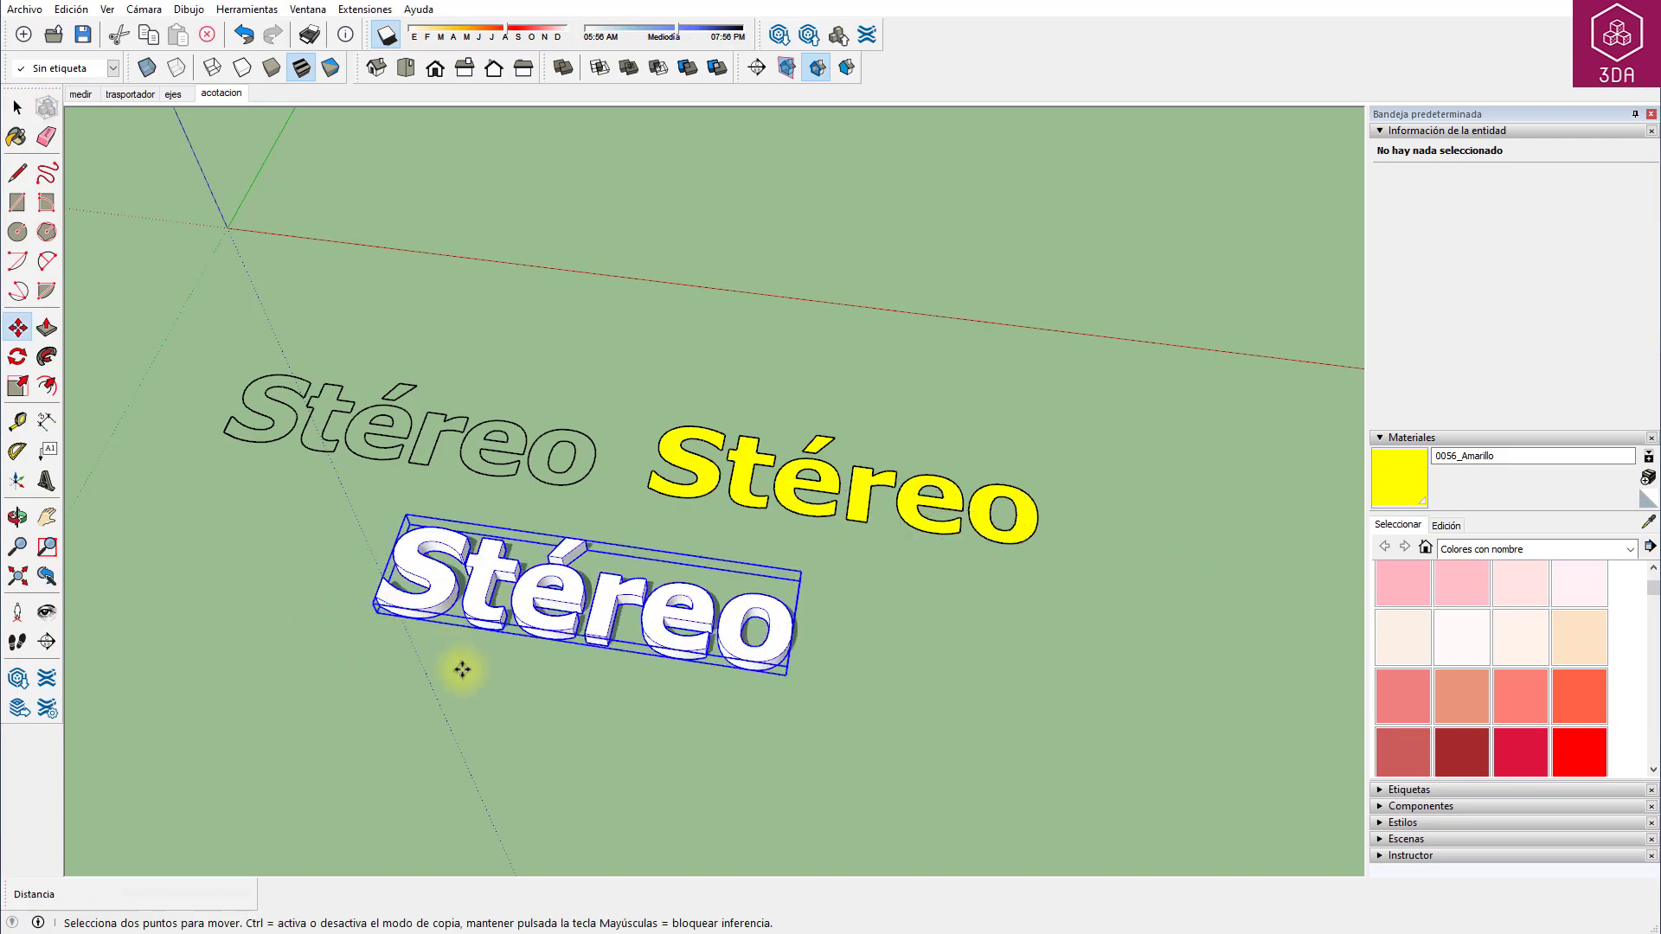
click(492, 683)
scroll(472, 685, up, 2)
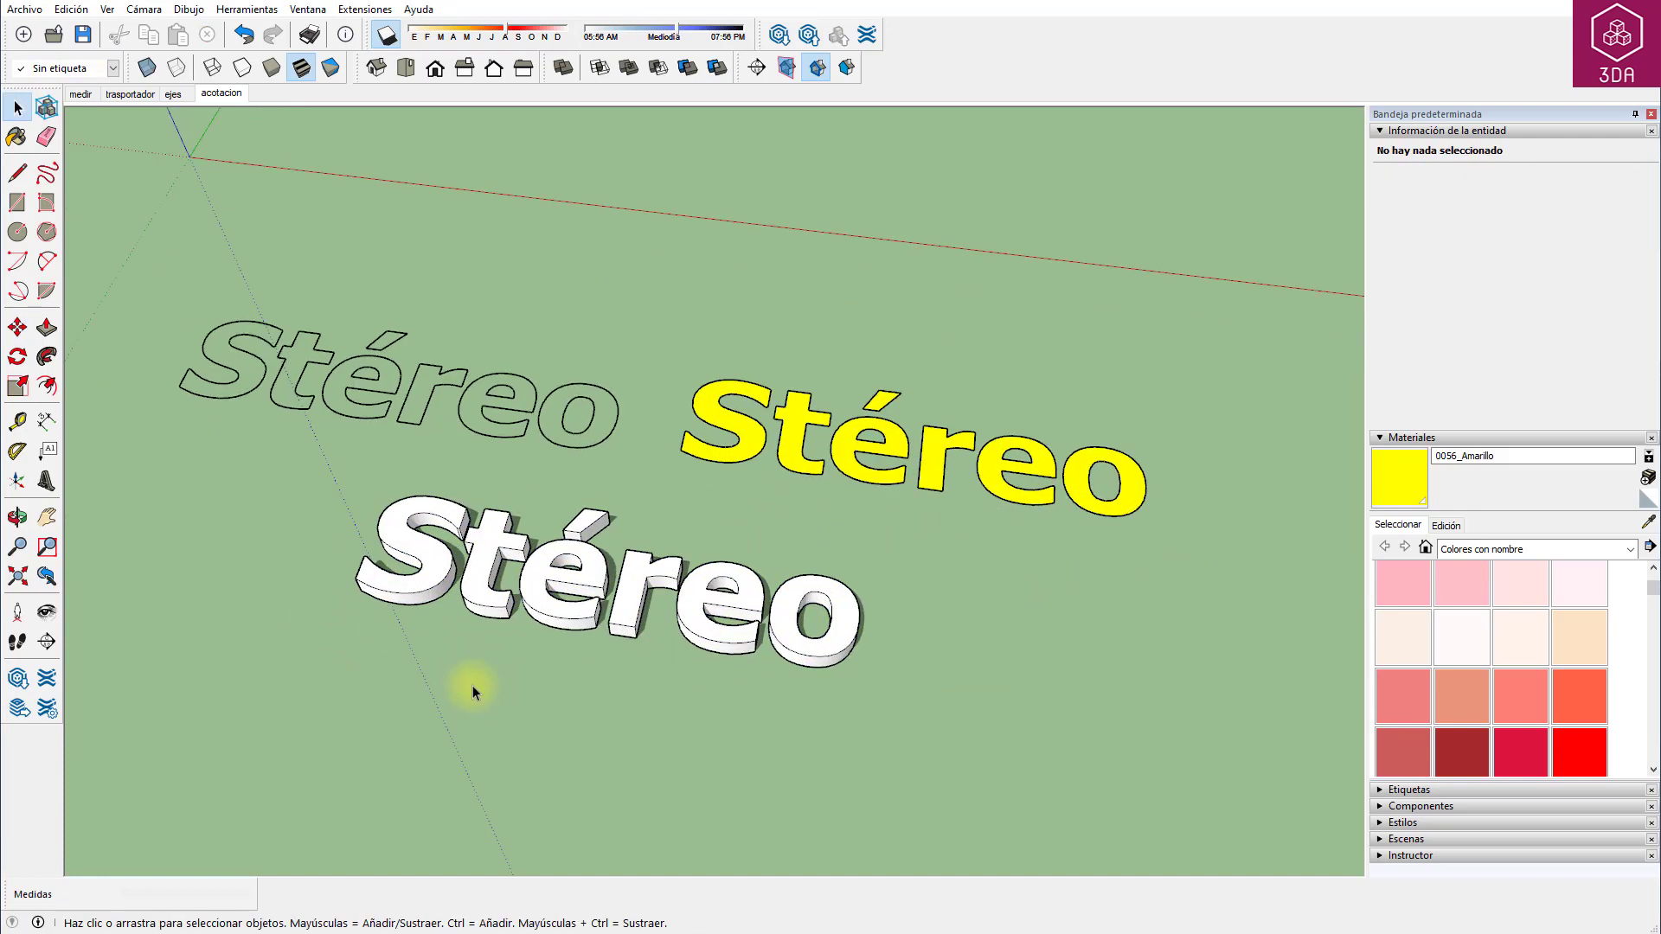
Paint the extruded Stéreo text with the material 0015_Salmón.
click(1527, 702)
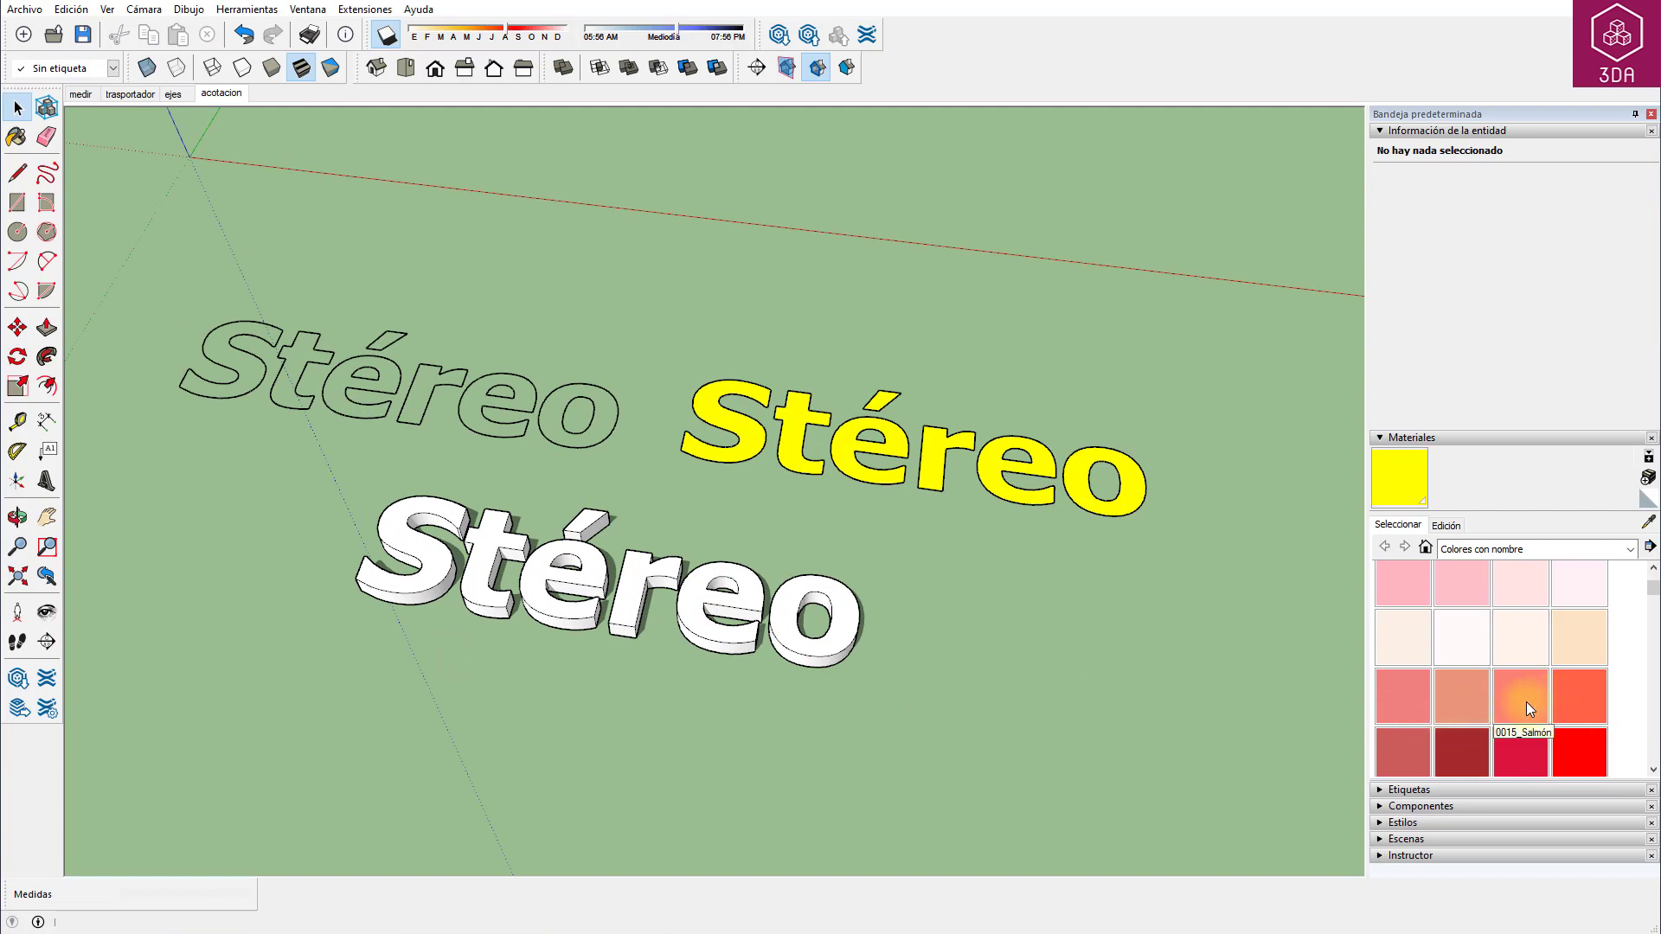
click(853, 654)
key(space)
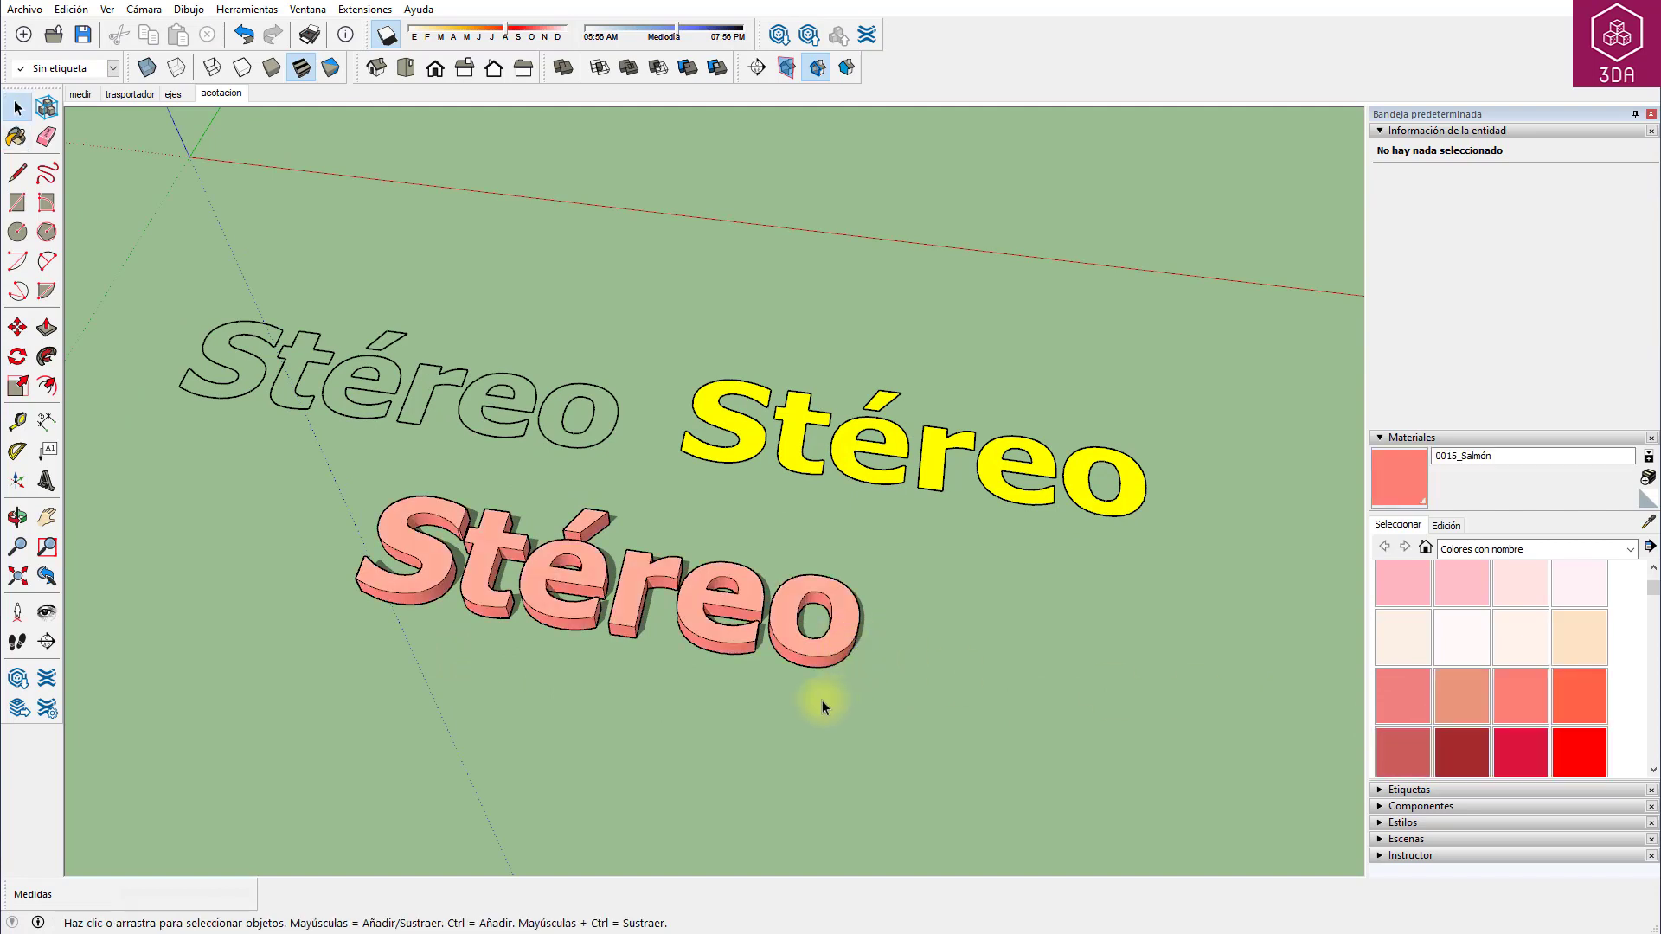
scroll(833, 716, down, 2)
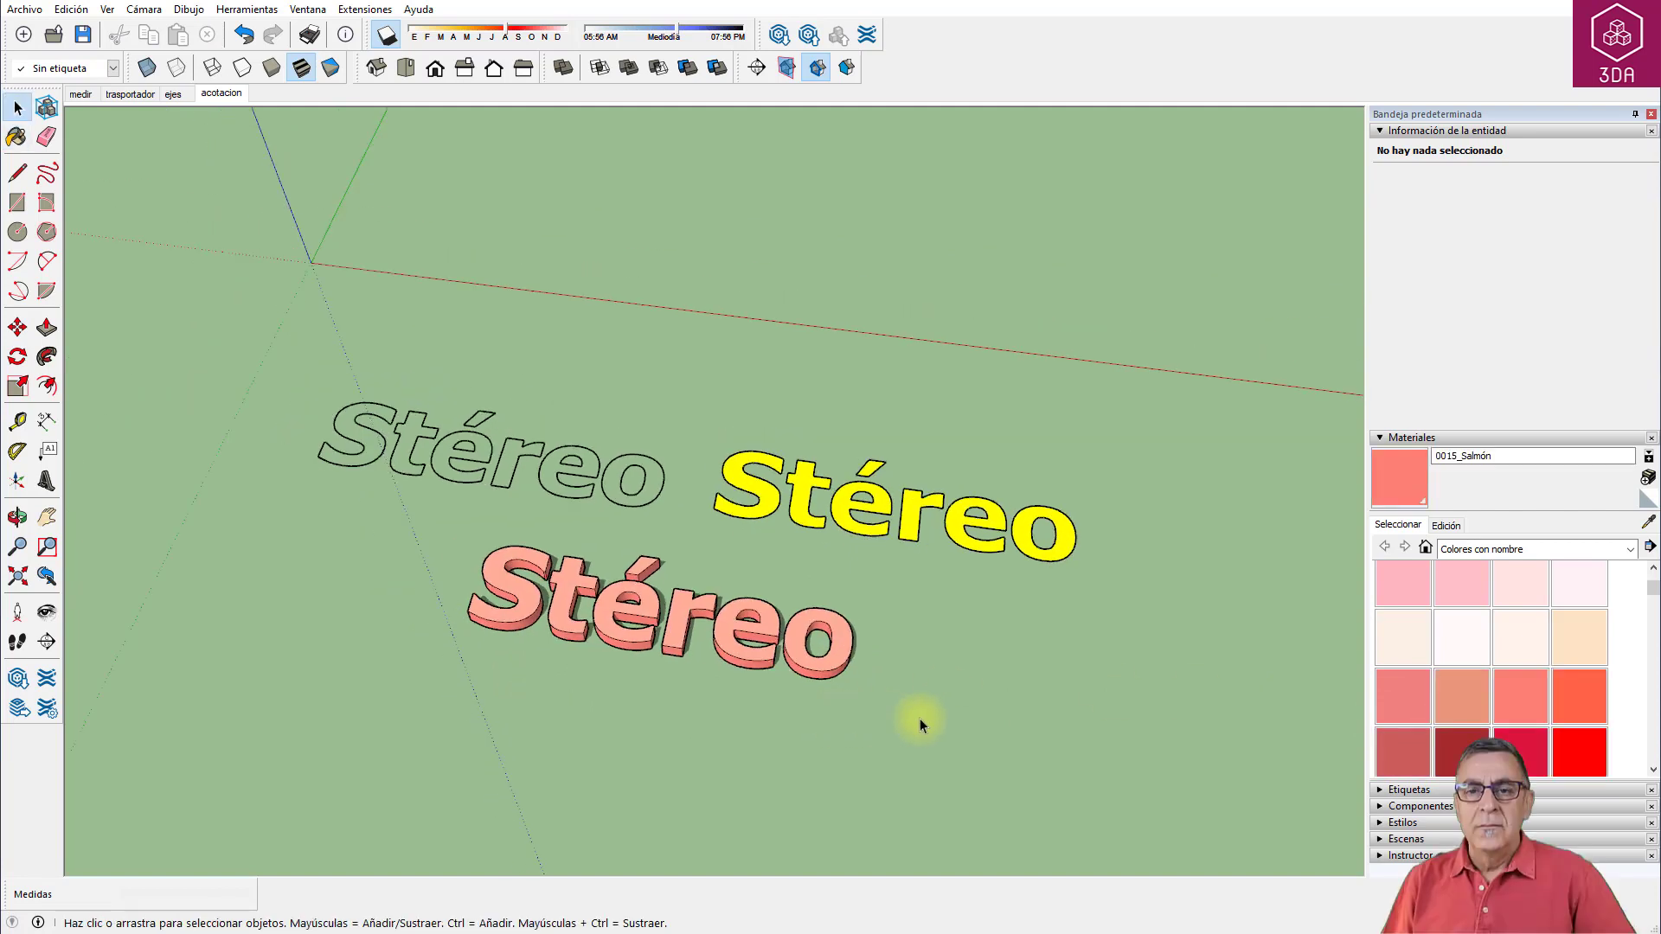